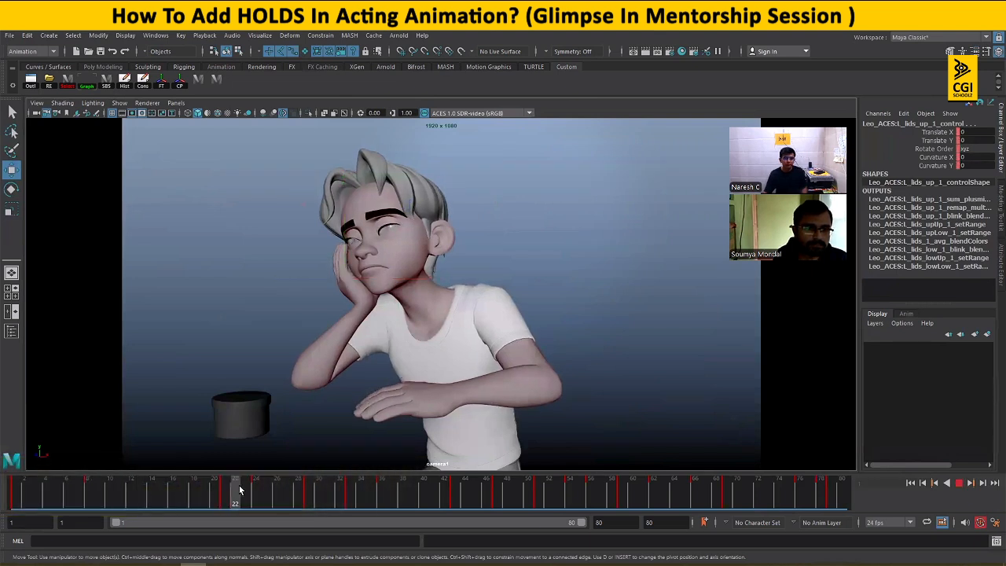
- Review the character's blocked poses from frame 1 to the reach towards the container at frame 47
{"action": "mouse_move", "coordinate": [228, 491]}
{"action": "left_mouse_down"}
{"action": "mouse_move", "coordinate": [168, 495]}
{"action": "mouse_move", "coordinate": [227, 489]}
{"action": "left_mouse_up"}
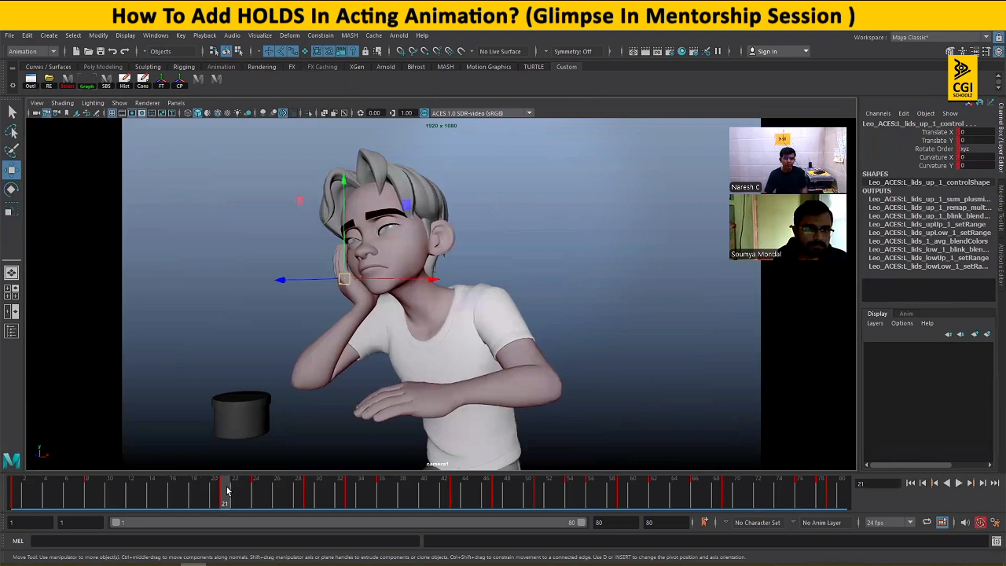
{"action": "key", "text": "alt+v"}
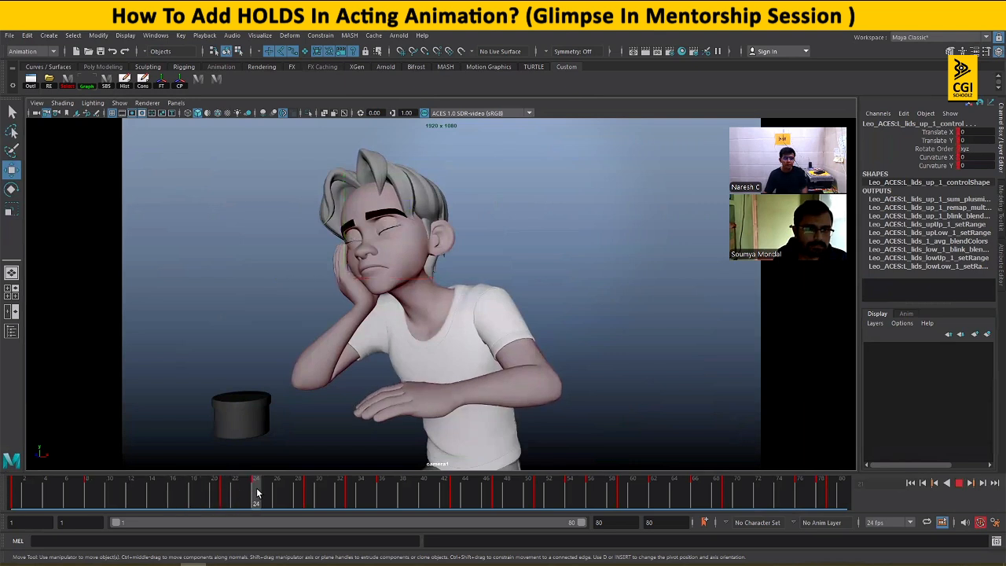
{"action": "left_click_drag", "start_coordinate": [257, 493], "coordinate": [309, 493]}
{"action": "left_click_drag", "start_coordinate": [68, 501], "coordinate": [15, 503]}
{"action": "key", "text": "alt+v"}
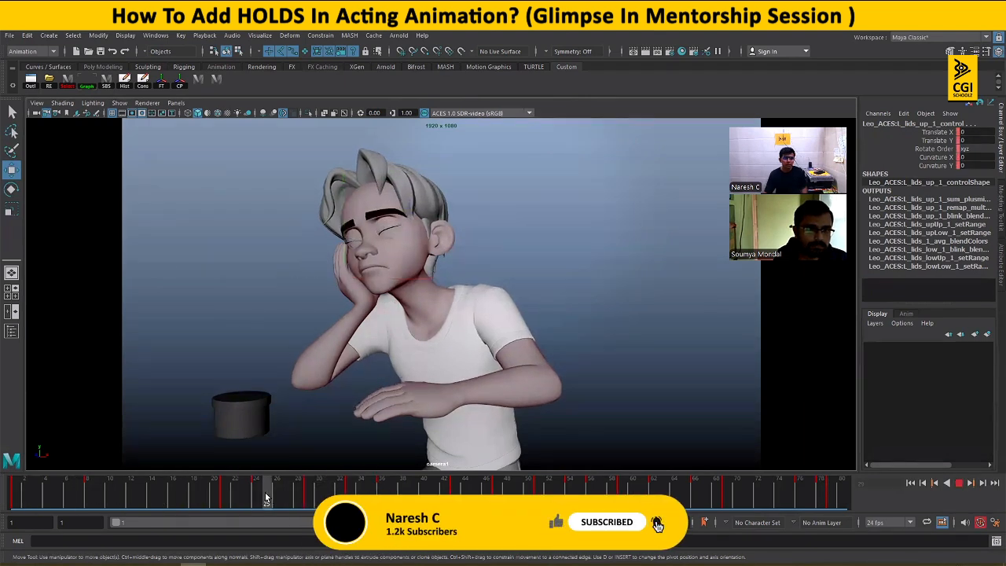
{"action": "left_click_drag", "start_coordinate": [259, 495], "coordinate": [306, 495]}
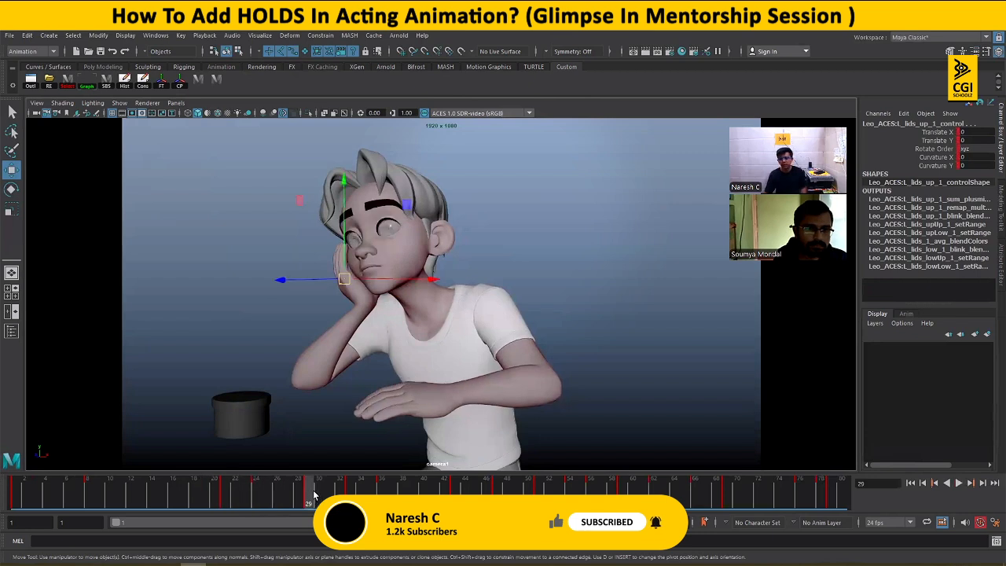
{"action": "key", "text": "alt+v"}
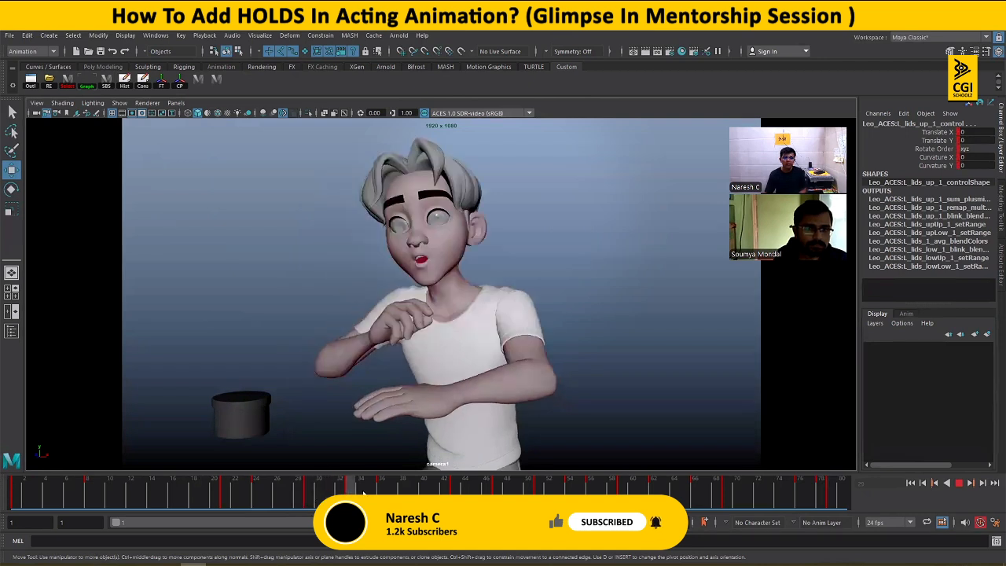
{"action": "key", "text": "alt+v"}
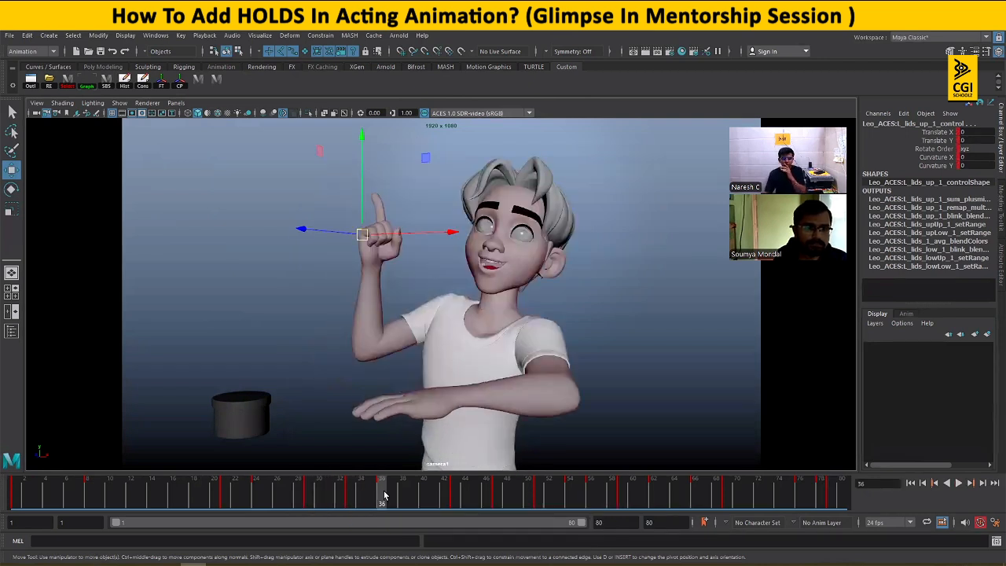
{"action": "left_click", "coordinate": [89, 89]}
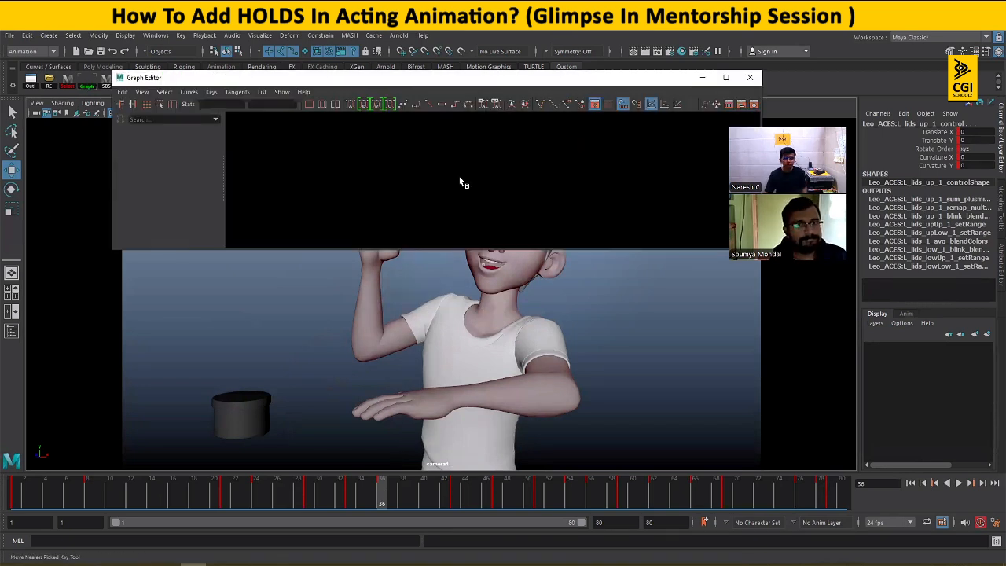
{"action": "left_click", "coordinate": [702, 77]}
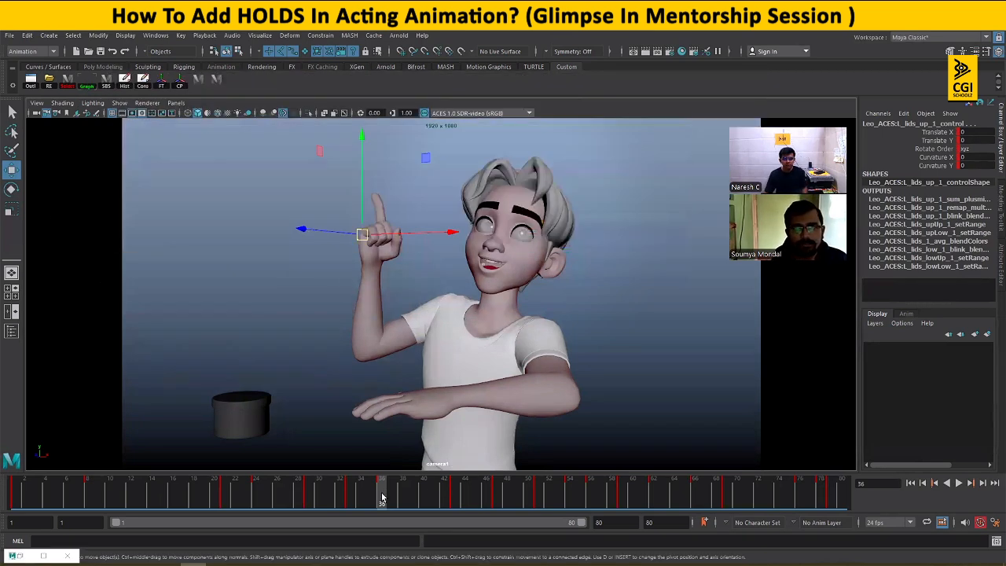
{"action": "mouse_move", "coordinate": [383, 497]}
{"action": "left_mouse_down"}
{"action": "mouse_move", "coordinate": [504, 500]}
{"action": "mouse_move", "coordinate": [494, 499]}
{"action": "left_mouse_up"}
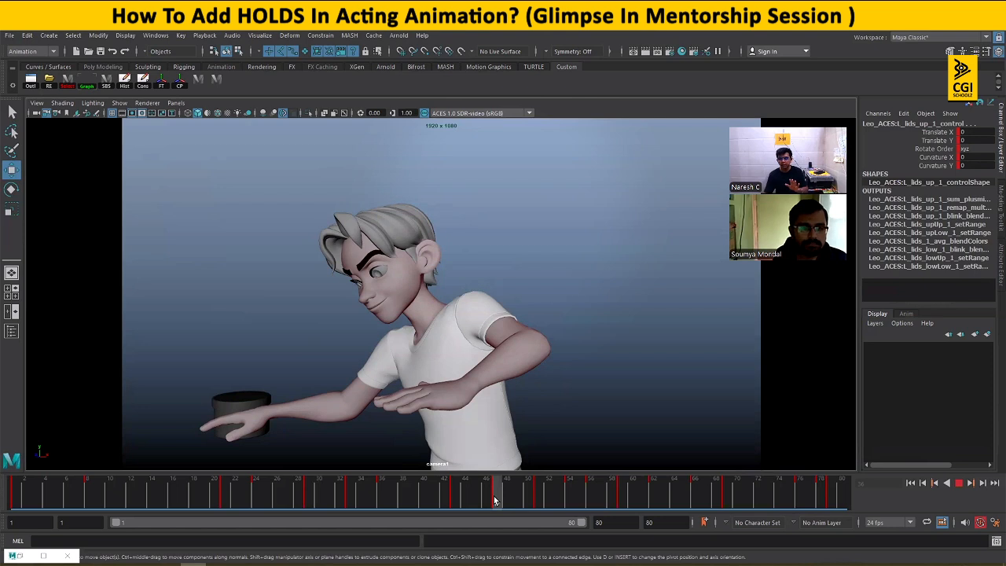
{"action": "left_click", "coordinate": [495, 500]}
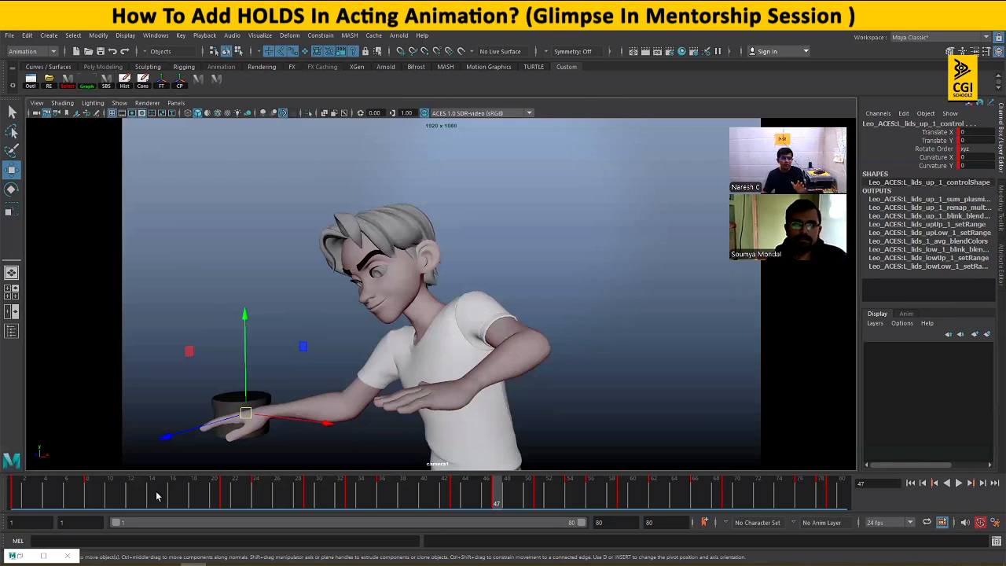
- Examine the timing of the leaning pose's hold between frames 8 and 21, and the blink up to frame 29
{"action": "left_click_drag", "start_coordinate": [99, 494], "coordinate": [222, 501]}
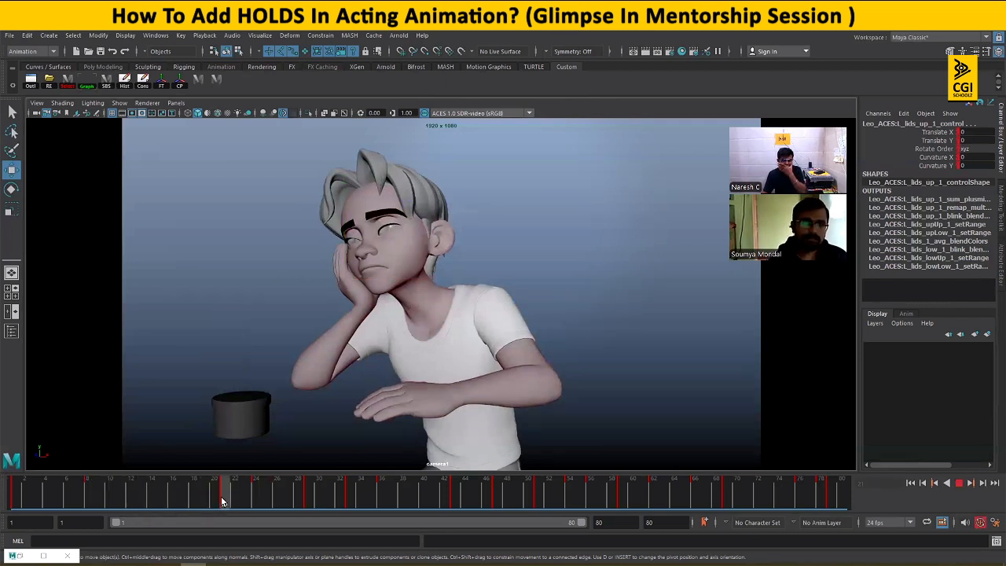
{"action": "left_click_drag", "start_coordinate": [222, 501], "coordinate": [178, 493]}
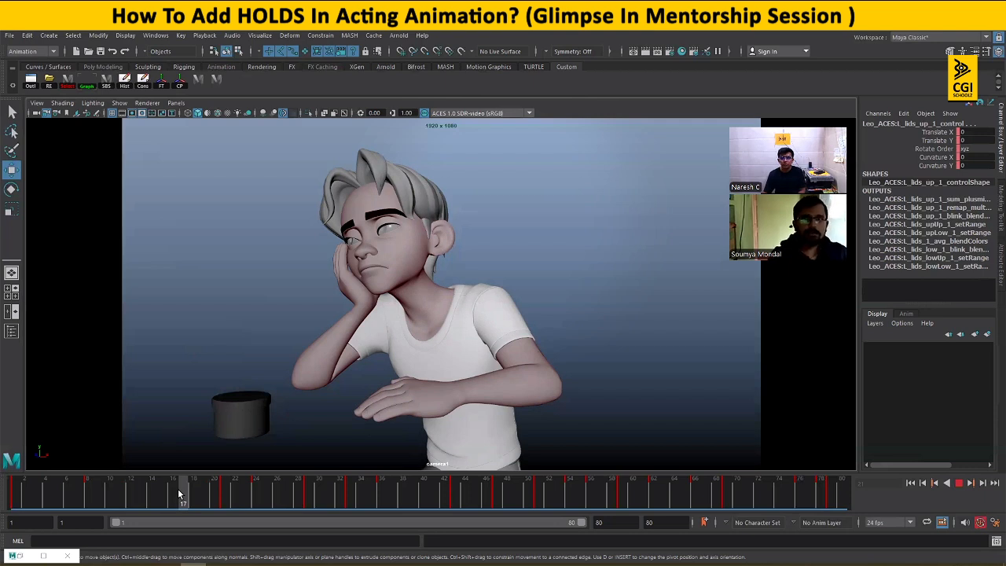
{"action": "left_click", "coordinate": [179, 493]}
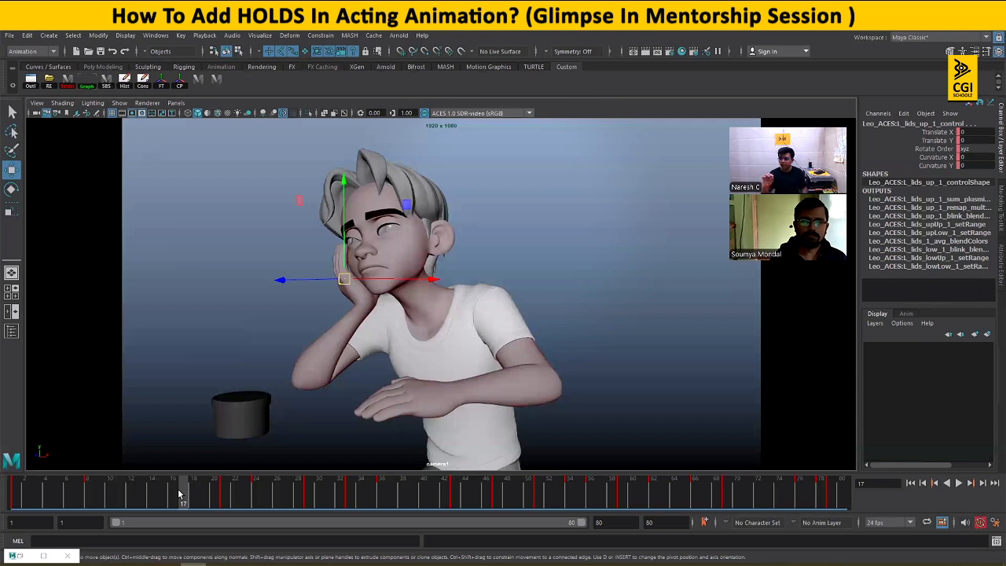
{"action": "left_click", "coordinate": [11, 506]}
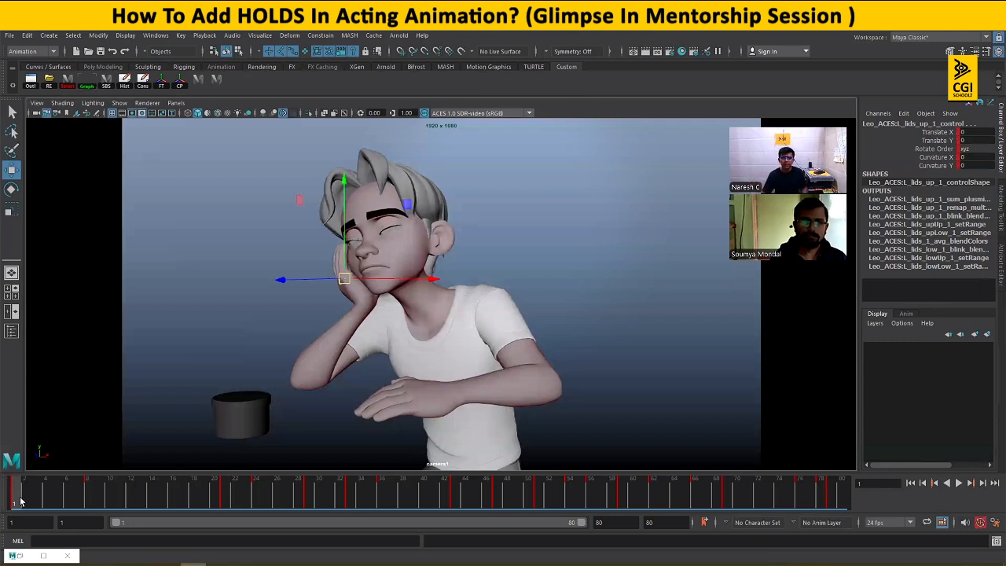
{"action": "key", "text": "alt+v"}
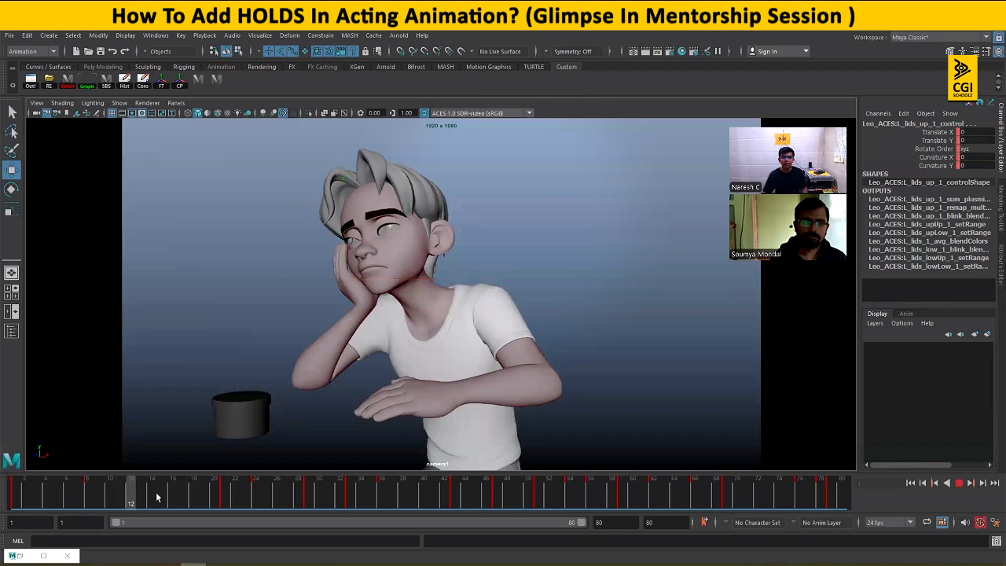
{"action": "left_click", "coordinate": [225, 495]}
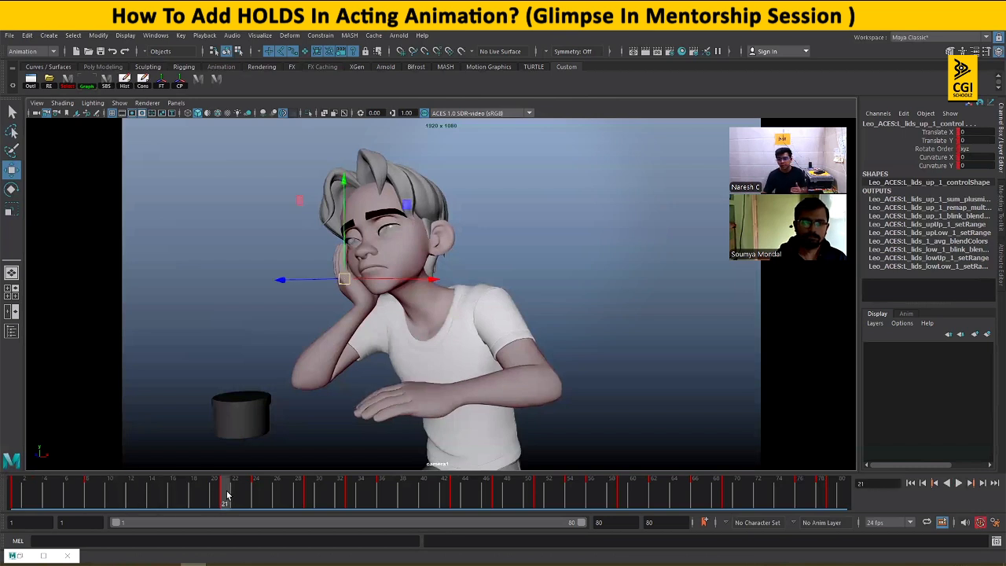
{"action": "left_click_drag", "start_coordinate": [226, 495], "coordinate": [101, 495]}
{"action": "key", "text": "alt+v"}
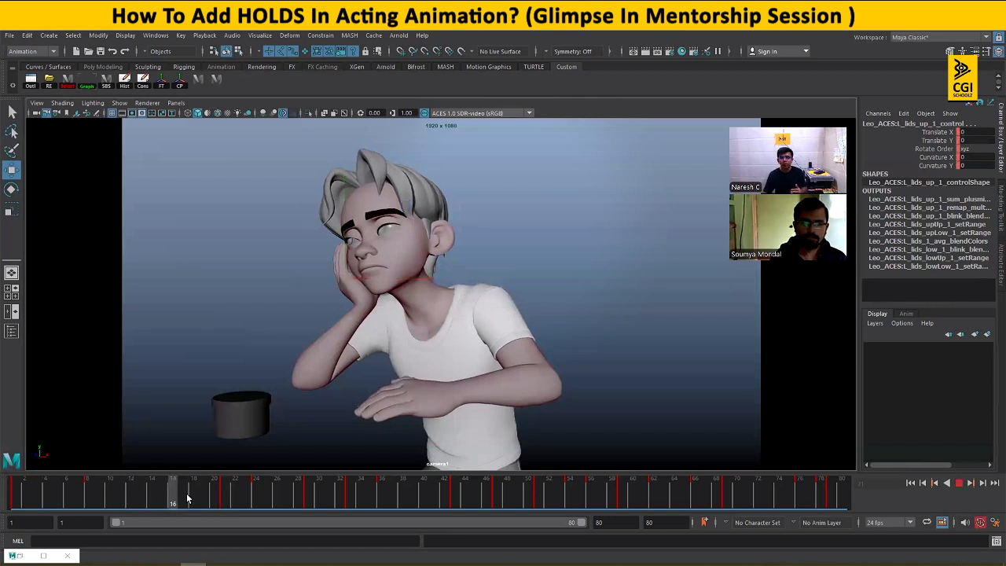
{"action": "key", "text": "alt+v"}
{"action": "left_click", "coordinate": [89, 499]}
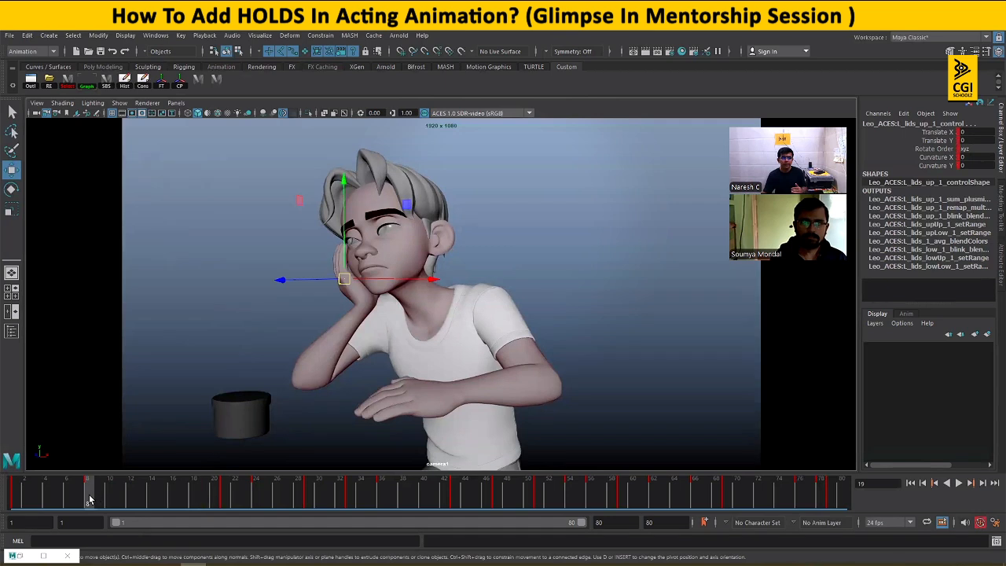
{"action": "key", "text": "alt+v"}
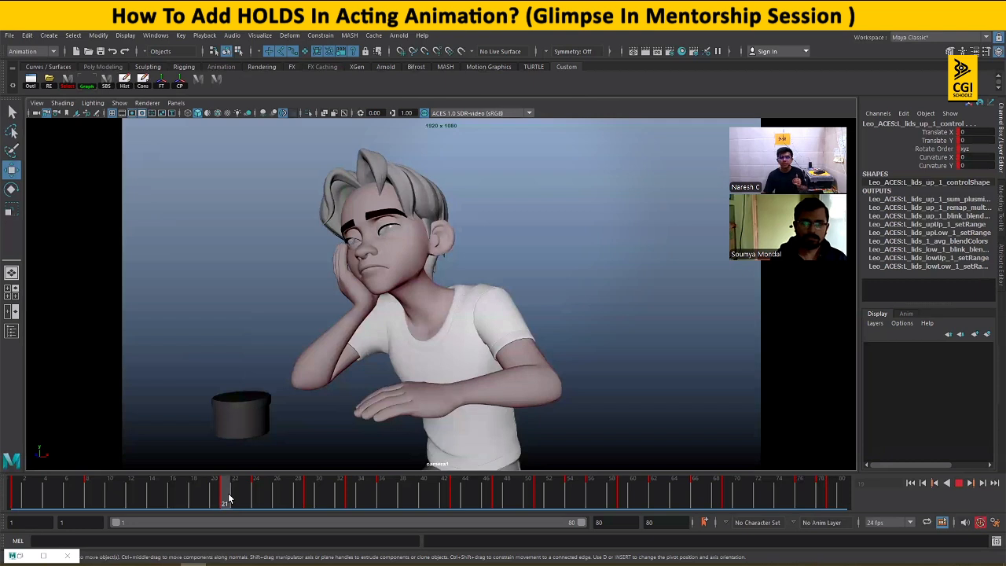
{"action": "left_click_drag", "start_coordinate": [227, 498], "coordinate": [248, 500]}
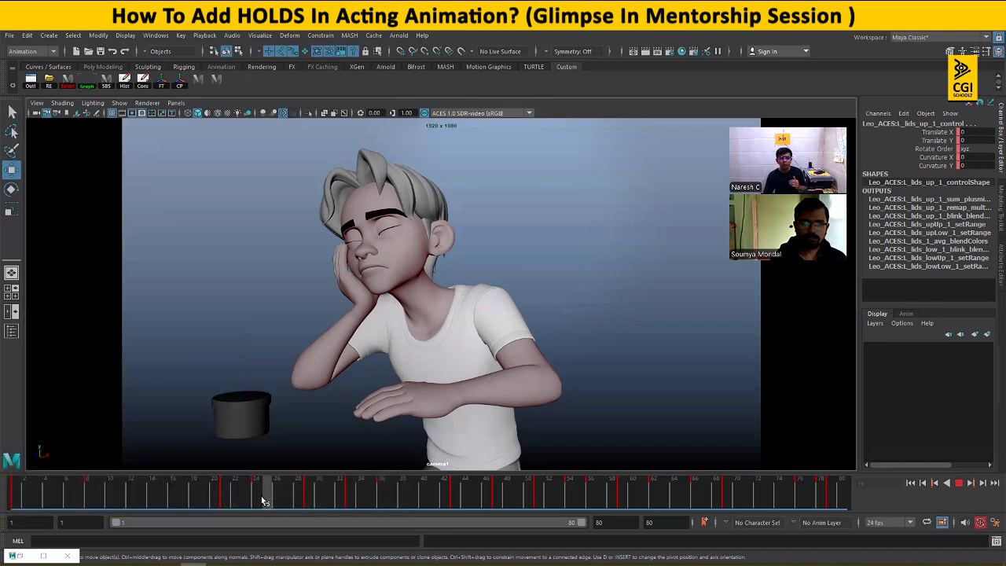
{"action": "left_click_drag", "start_coordinate": [263, 500], "coordinate": [310, 503]}
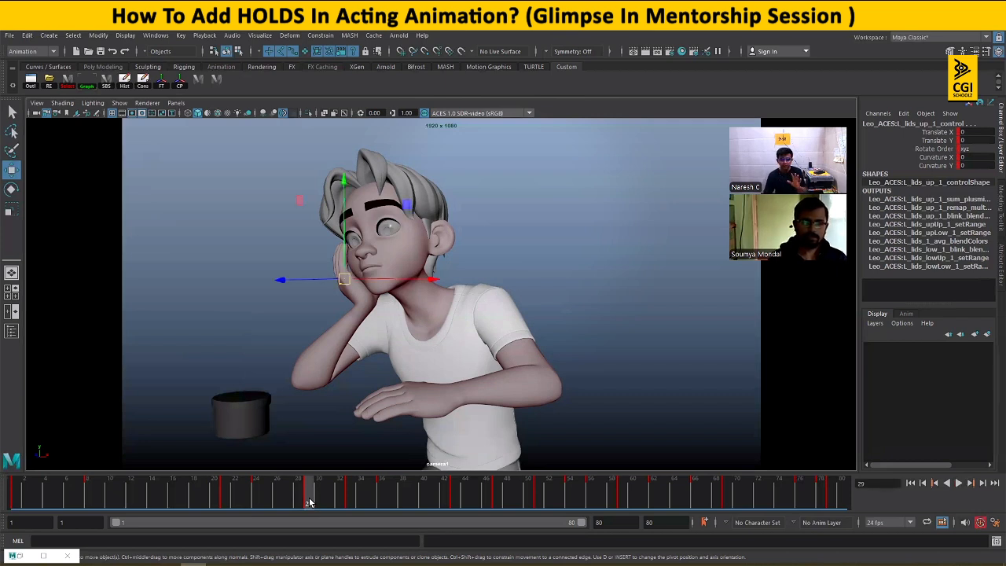
- Play the animation from frame 1 and compare the arm poses at frames 43 and 47
{"action": "left_click", "coordinate": [16, 499]}
{"action": "left_click", "coordinate": [10, 499]}
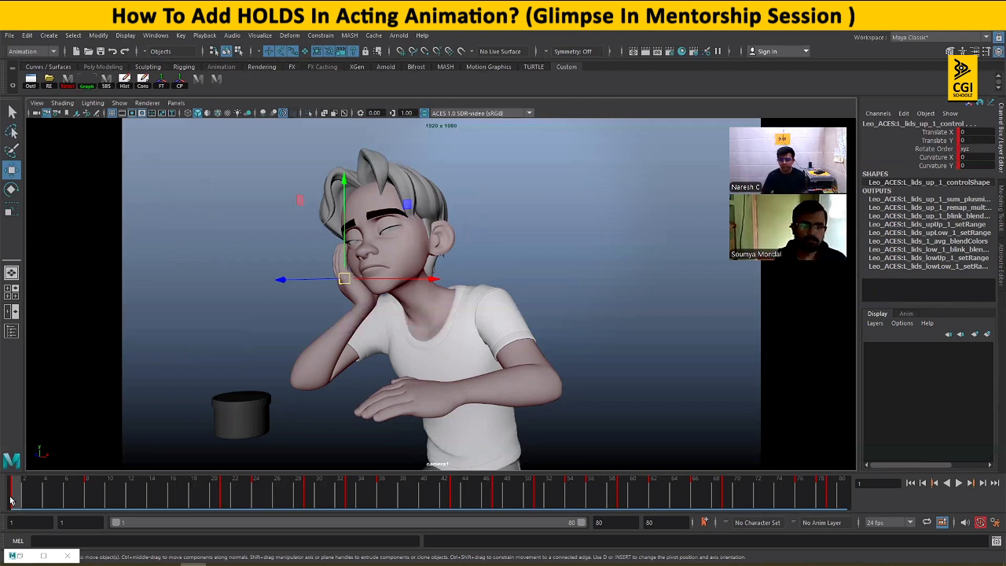
{"action": "left_click_drag", "start_coordinate": [31, 500], "coordinate": [90, 500]}
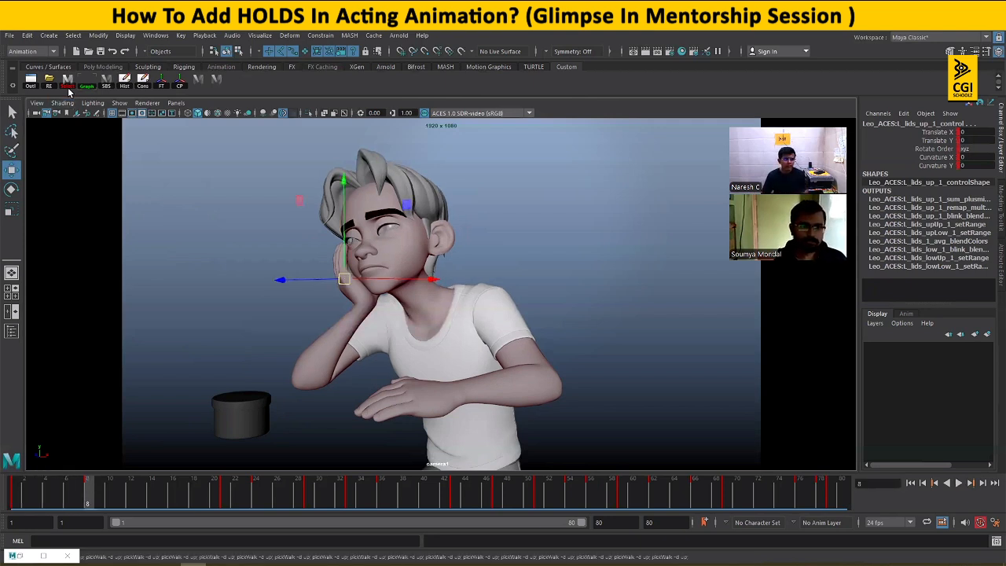
{"action": "key", "text": "alt+v"}
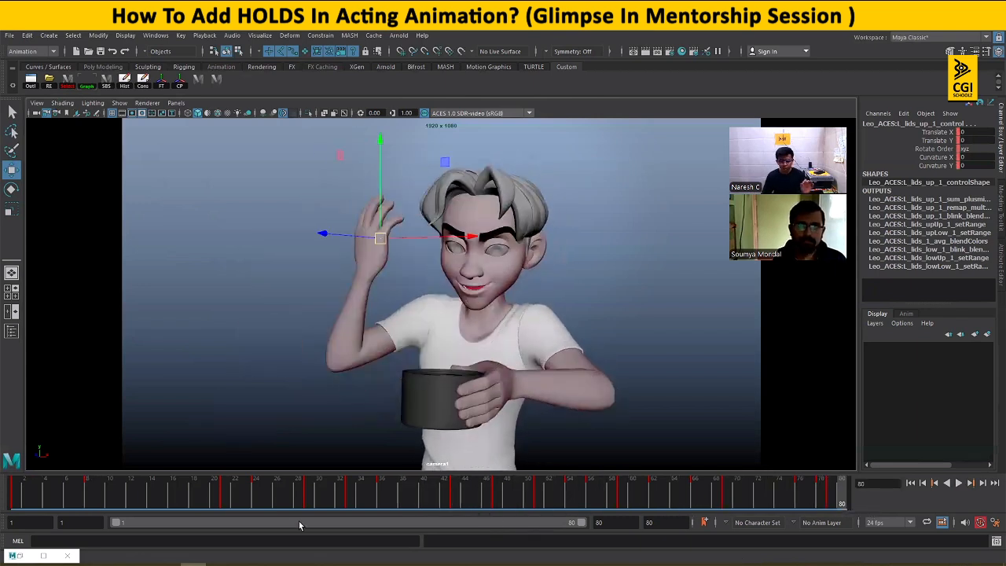
{"action": "key", "text": "alt+v"}
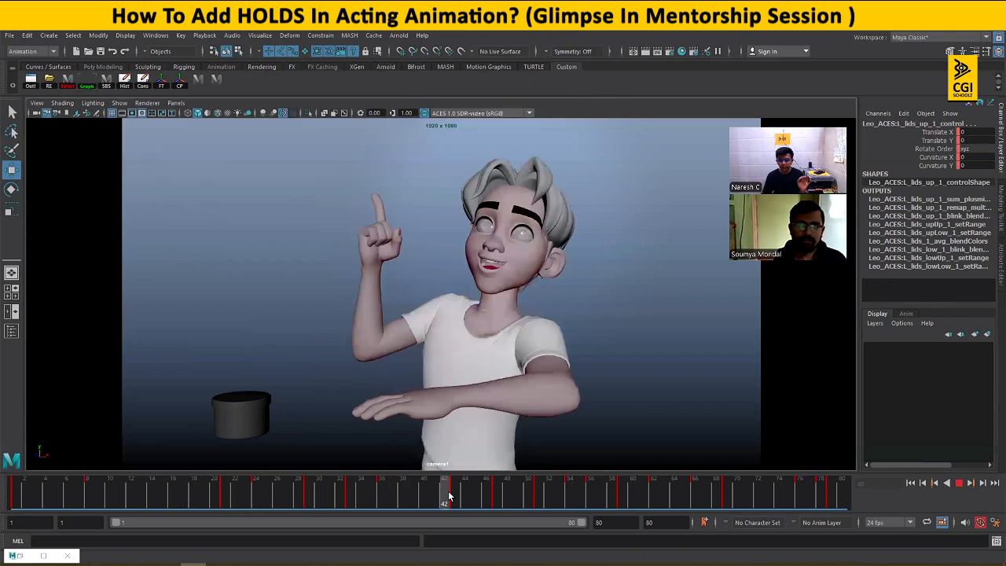
{"action": "left_click_drag", "start_coordinate": [449, 495], "coordinate": [459, 496]}
{"action": "left_click", "coordinate": [501, 496]}
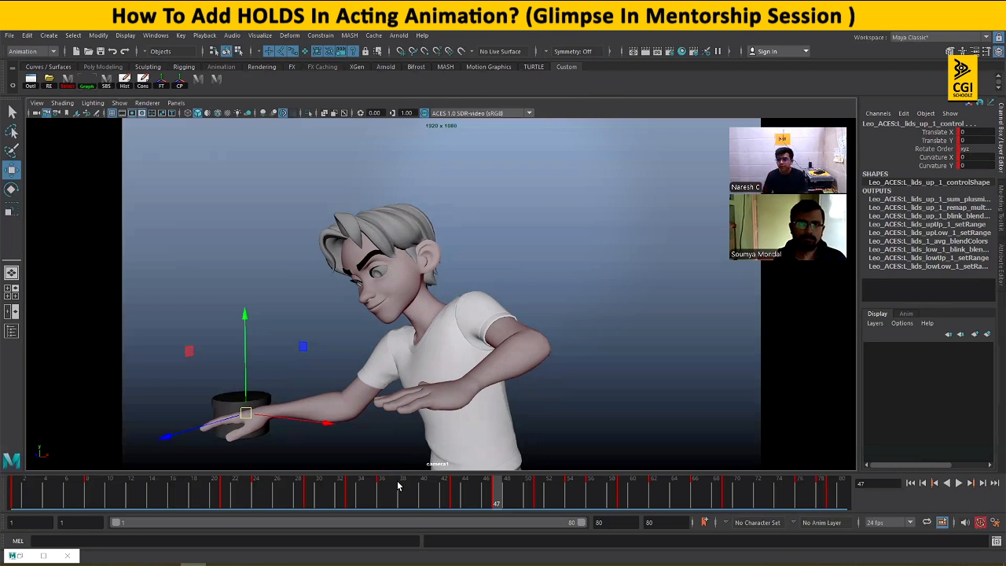
{"action": "left_click", "coordinate": [457, 503]}
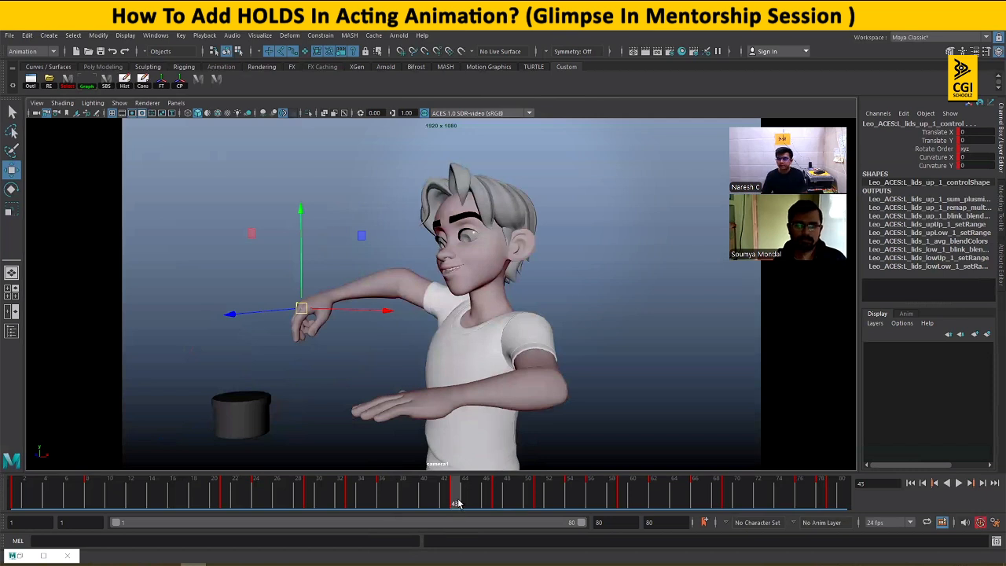
{"action": "left_click_drag", "start_coordinate": [458, 503], "coordinate": [494, 503]}
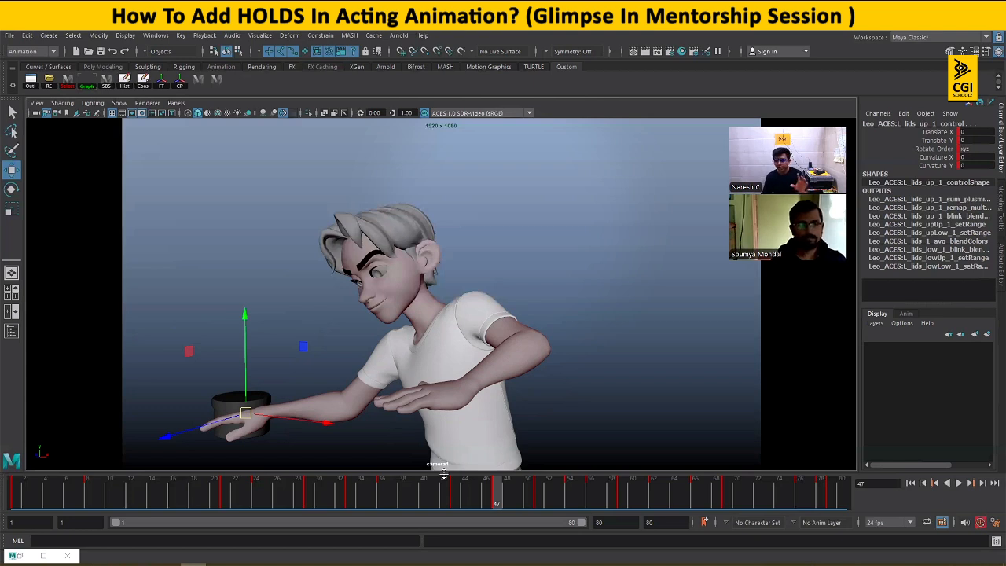
- Re-examine the leaning hold between frames 8 and 21, finishing at frame 2
{"action": "left_click_drag", "start_coordinate": [83, 486], "coordinate": [90, 488]}
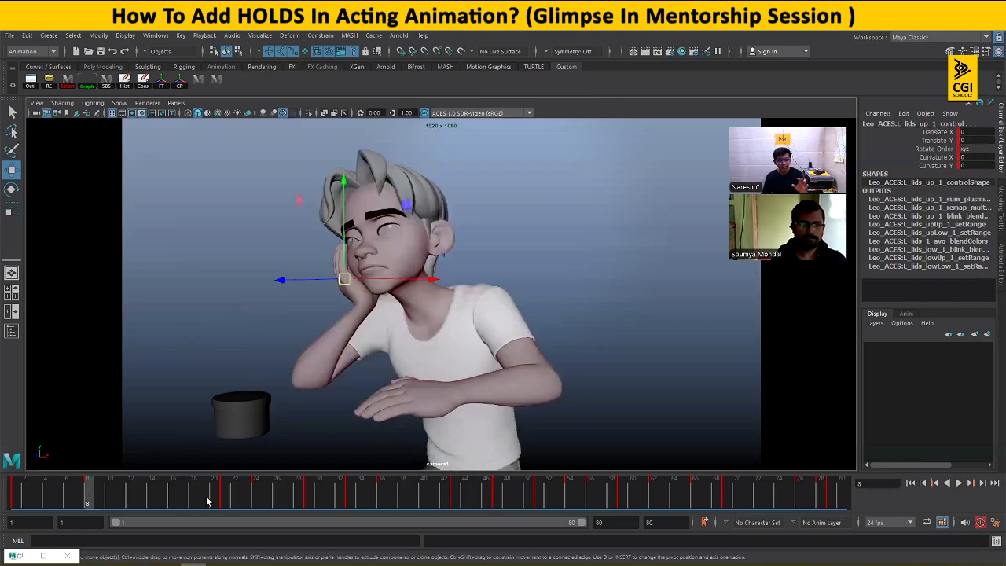
{"action": "left_click_drag", "start_coordinate": [234, 497], "coordinate": [224, 495]}
{"action": "left_click_drag", "start_coordinate": [99, 490], "coordinate": [211, 497]}
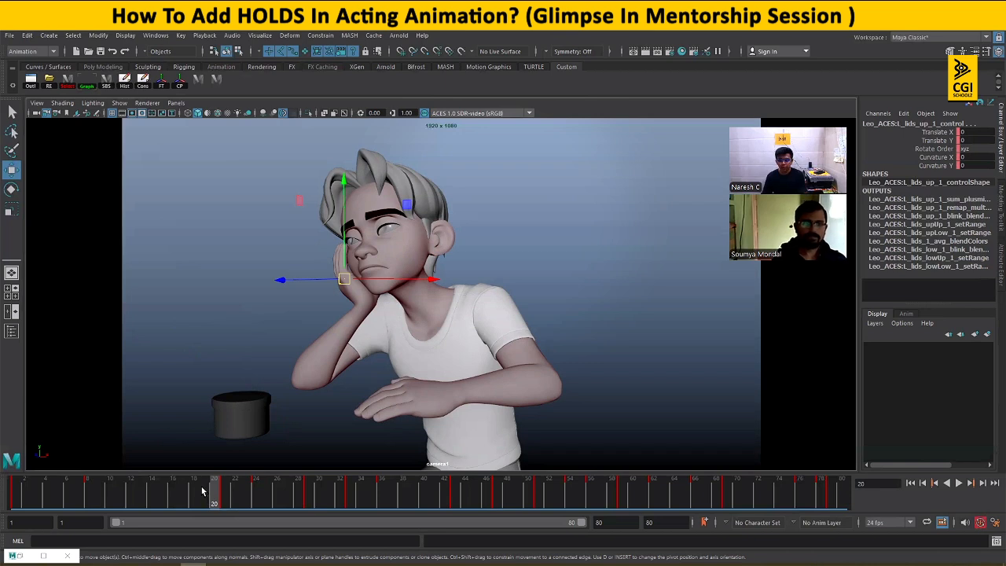
{"action": "left_click_drag", "start_coordinate": [201, 491], "coordinate": [25, 491]}
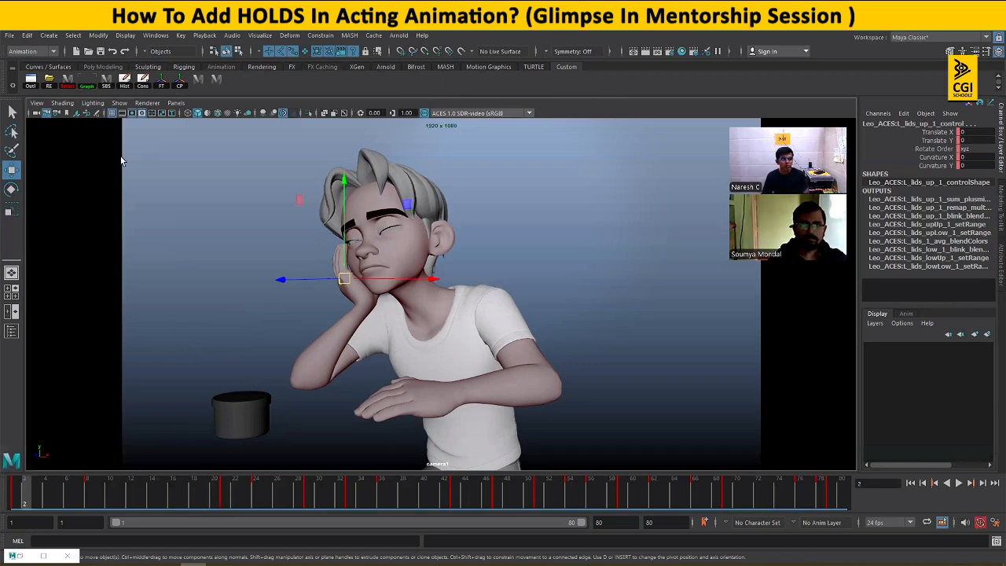
- Convert all the selected rig controls' animation curves to Auto tangents (Legacy) in the Graph Editor
{"action": "left_click", "coordinate": [88, 82]}
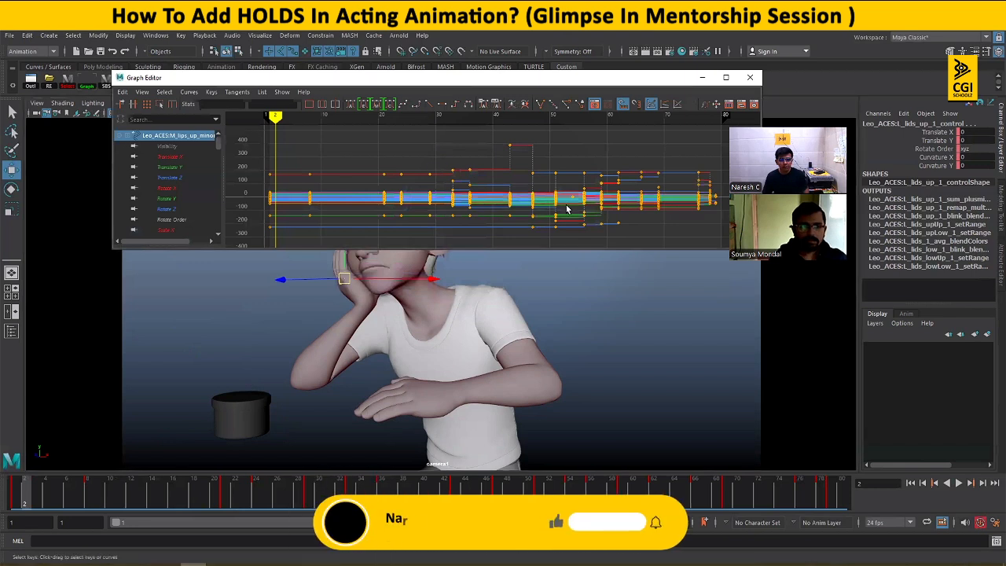
{"action": "left_click_drag", "start_coordinate": [394, 167], "coordinate": [580, 209]}
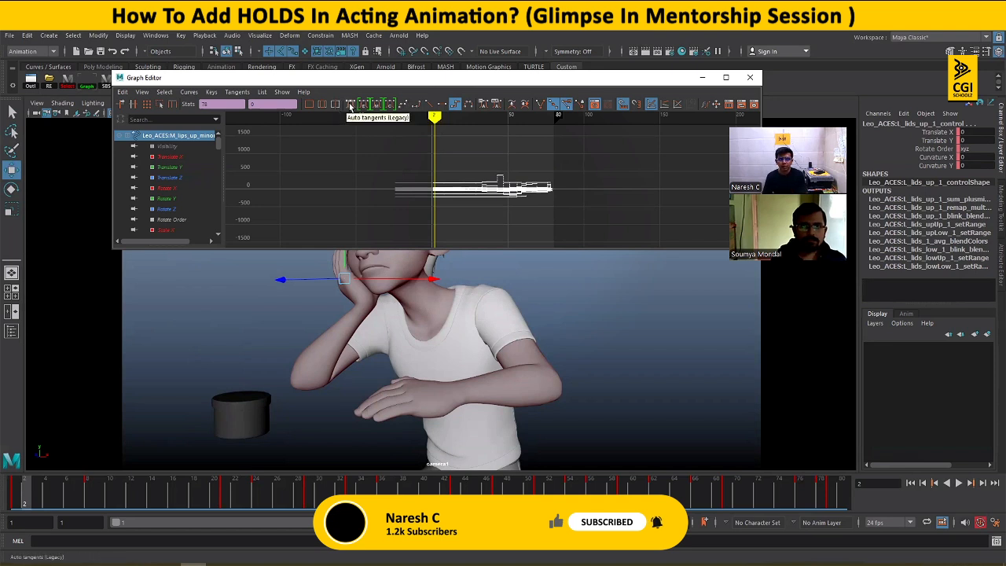
{"action": "left_click", "coordinate": [351, 106]}
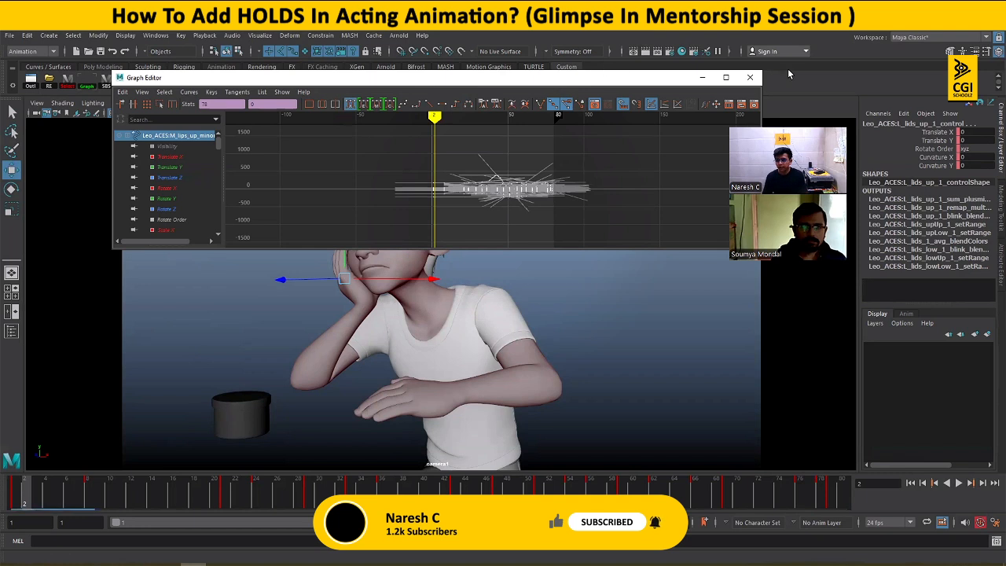
{"action": "left_click", "coordinate": [704, 79]}
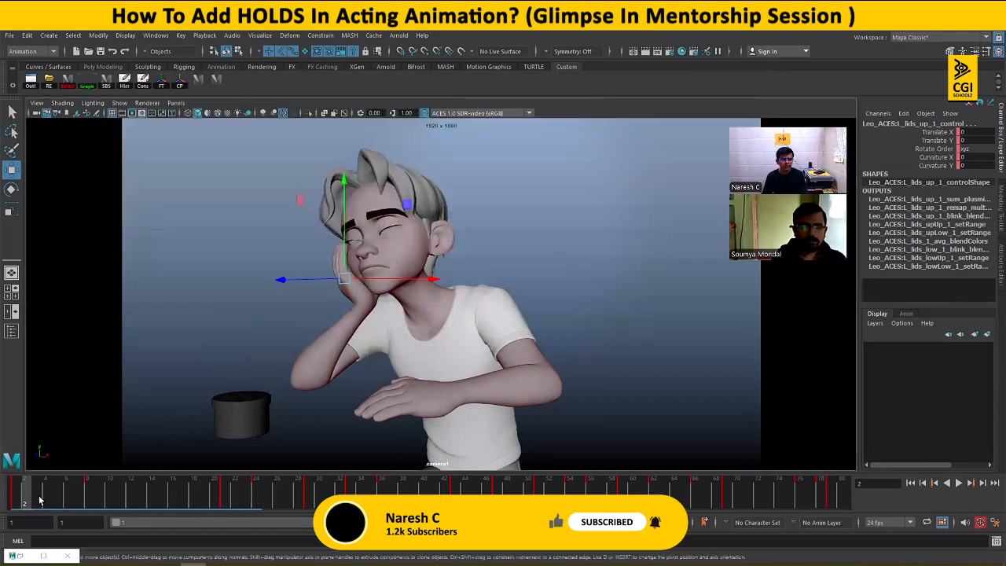
- Play the converted animation from frame 1 and stop it at frame 41
{"action": "left_click", "coordinate": [7, 501]}
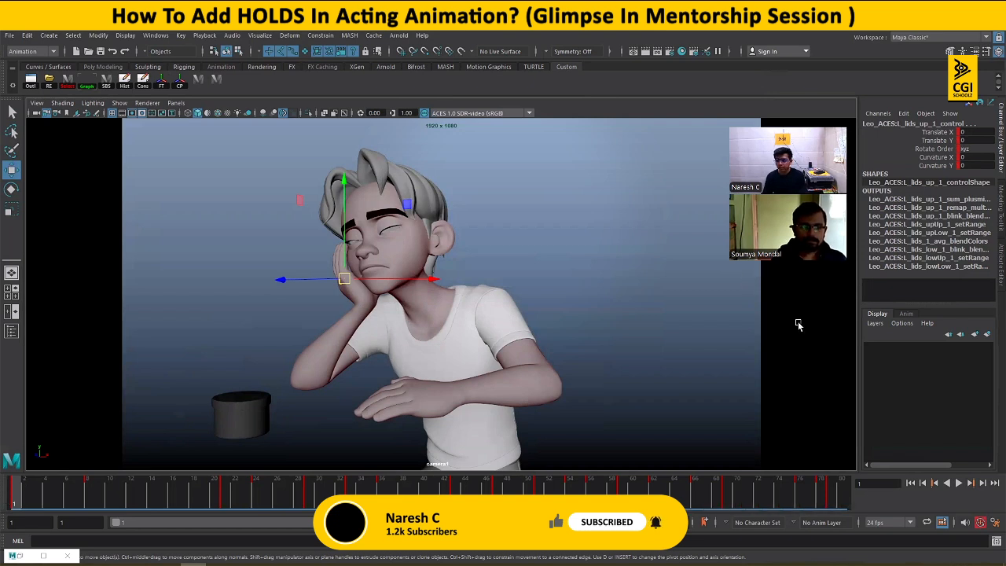
{"action": "left_click", "coordinate": [959, 484]}
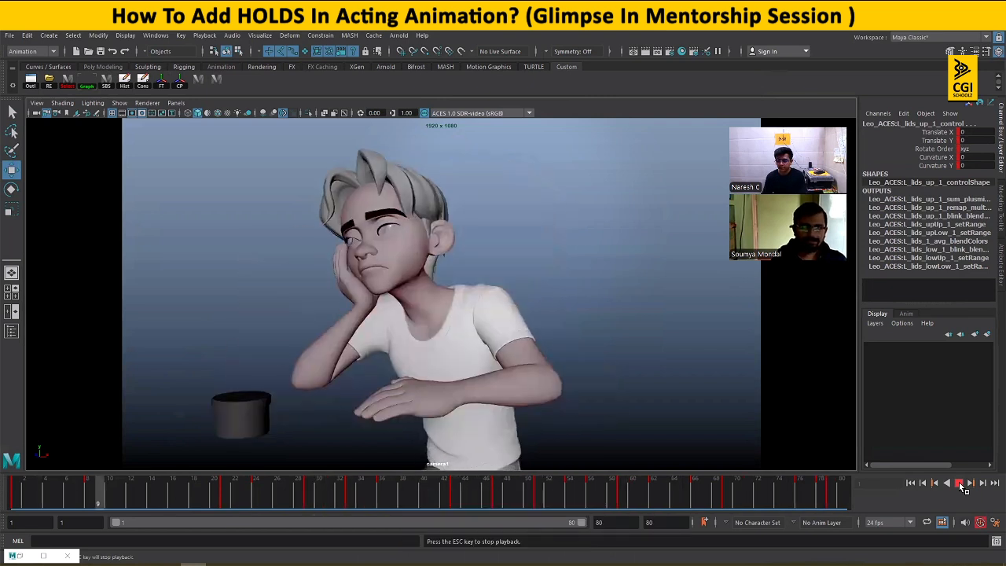
{"action": "left_click", "coordinate": [960, 484]}
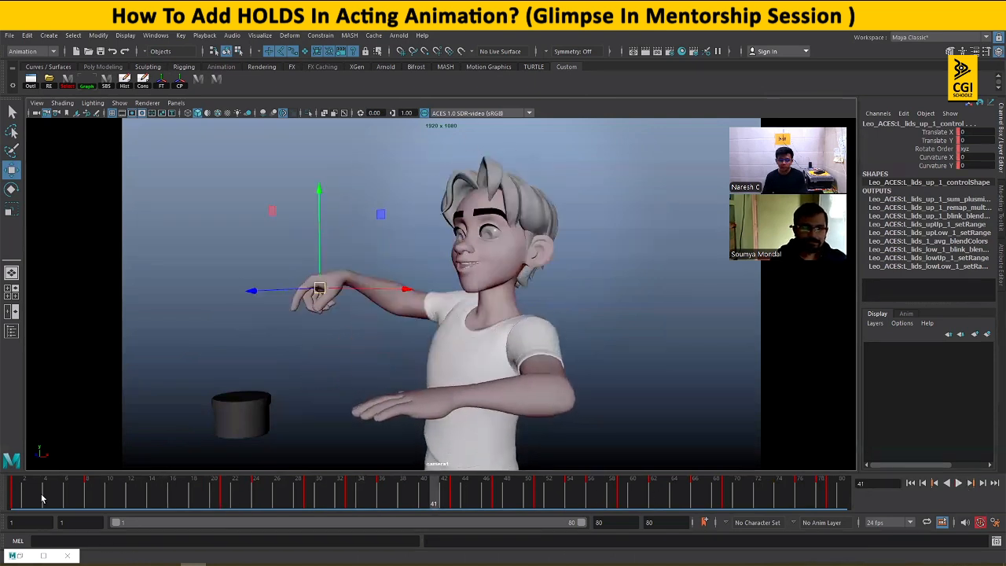
- Compare the leaning poses at frames 1 and 8, finishing at frame 8
{"action": "left_click", "coordinate": [12, 496]}
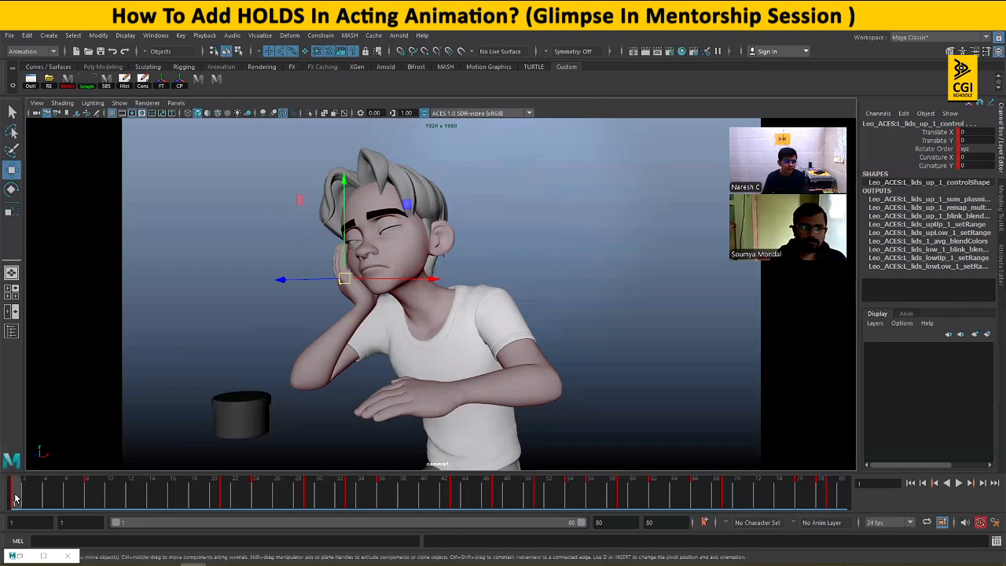
{"action": "left_click_drag", "start_coordinate": [37, 499], "coordinate": [90, 500]}
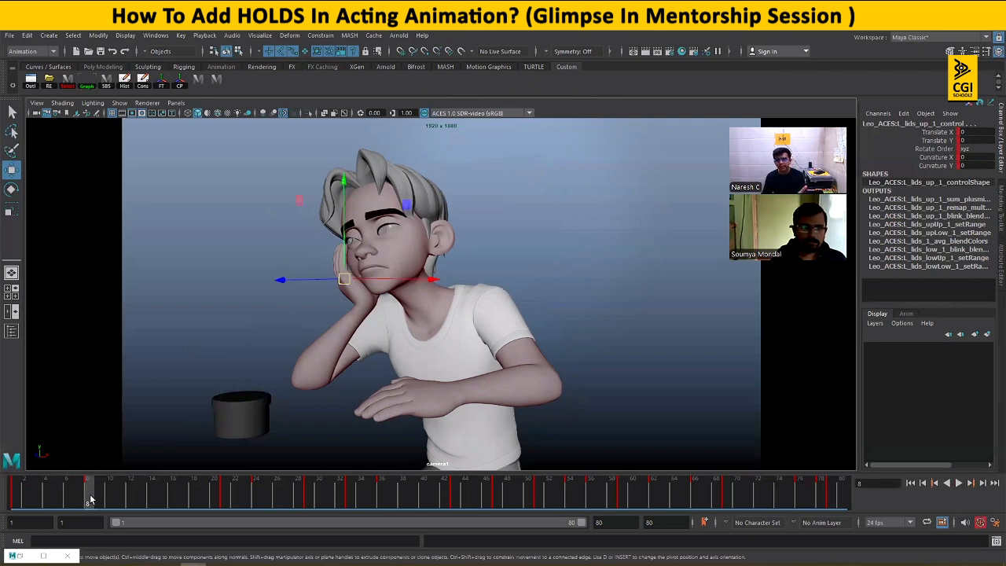
{"action": "left_click_drag", "start_coordinate": [83, 501], "coordinate": [14, 499]}
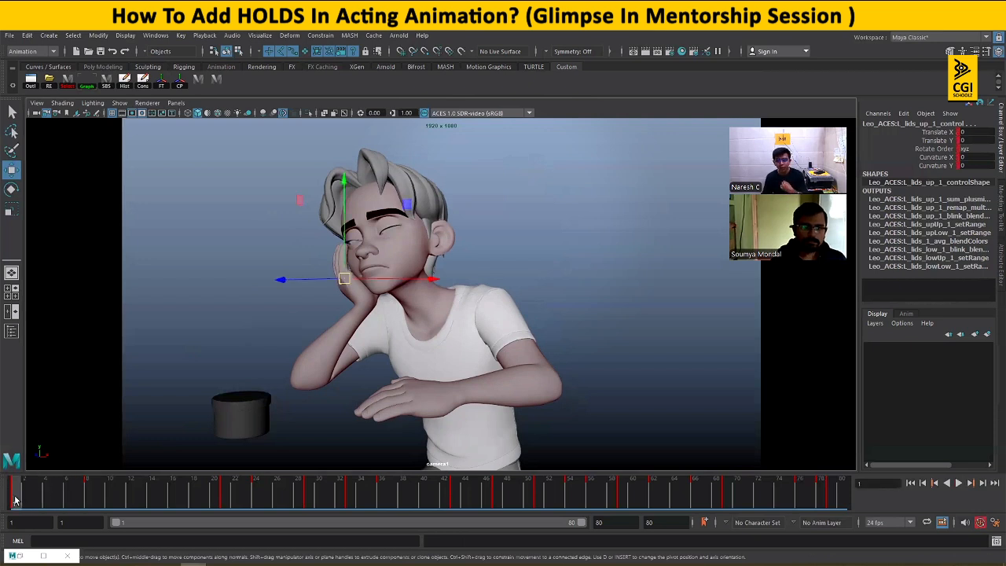
{"action": "left_click_drag", "start_coordinate": [14, 500], "coordinate": [91, 504]}
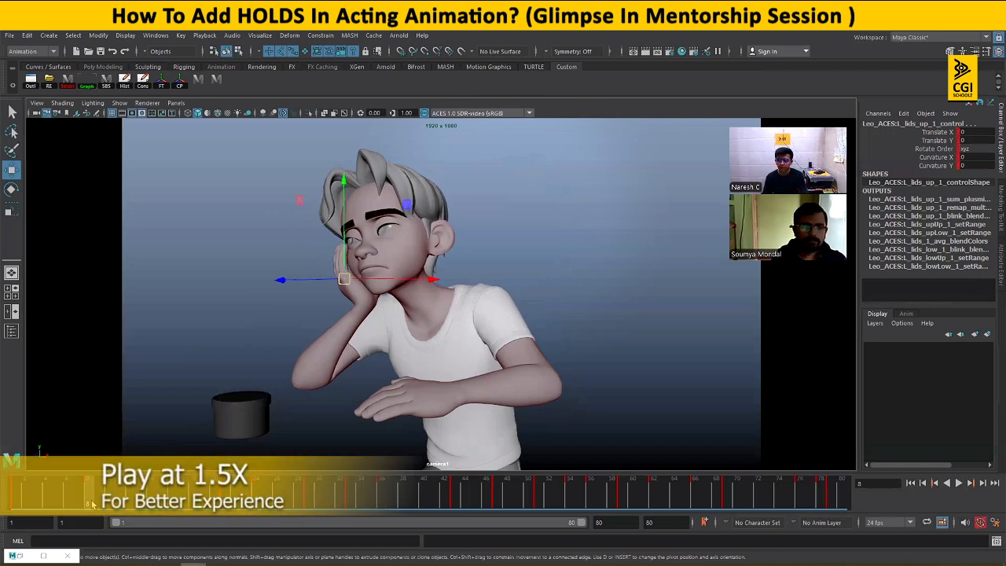
{"action": "mouse_move", "coordinate": [92, 503]}
{"action": "left_mouse_down"}
{"action": "mouse_move", "coordinate": [80, 502]}
{"action": "mouse_move", "coordinate": [88, 504]}
{"action": "left_mouse_up"}
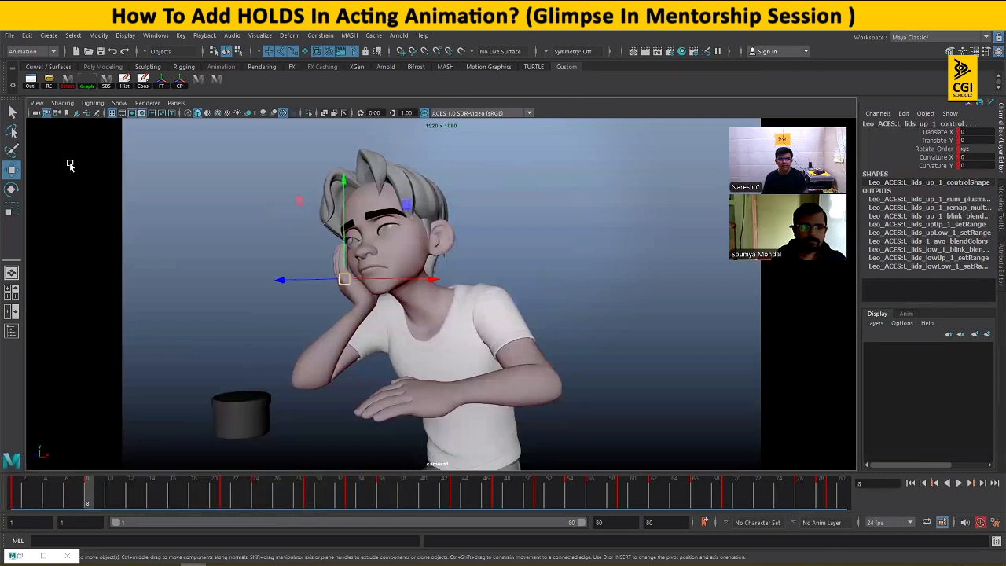
- Convert all the selected rig controls' keys to Spline tangents in the Graph Editor
{"action": "left_click", "coordinate": [88, 82]}
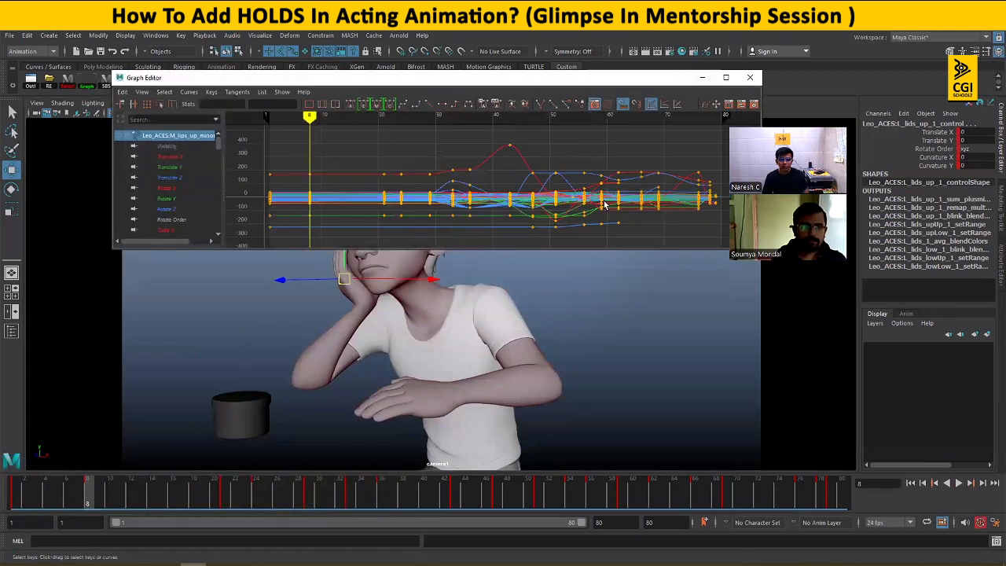
{"action": "scroll", "coordinate": [661, 215], "scroll_direction": "down", "scroll_amount": 5}
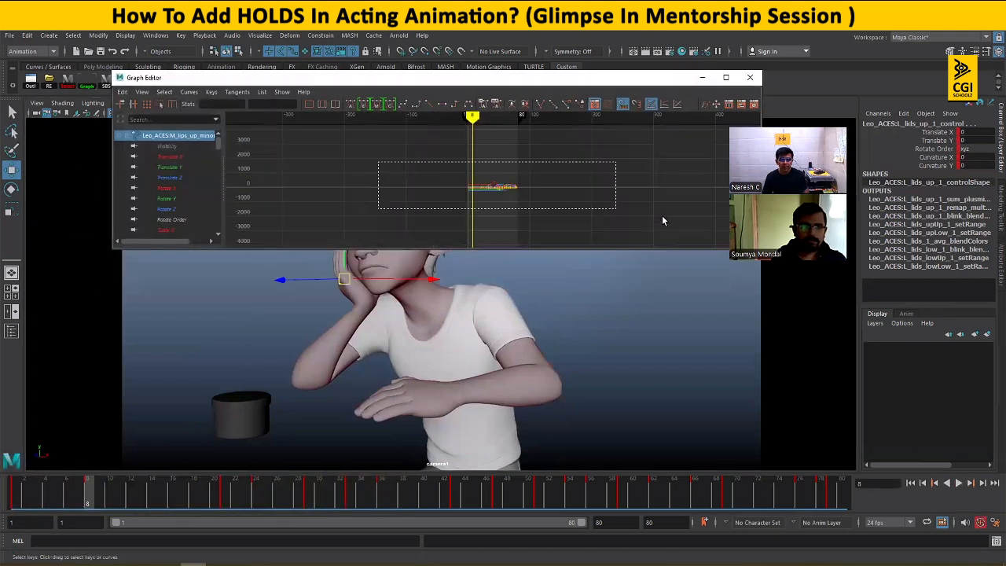
{"action": "left_click", "coordinate": [402, 105]}
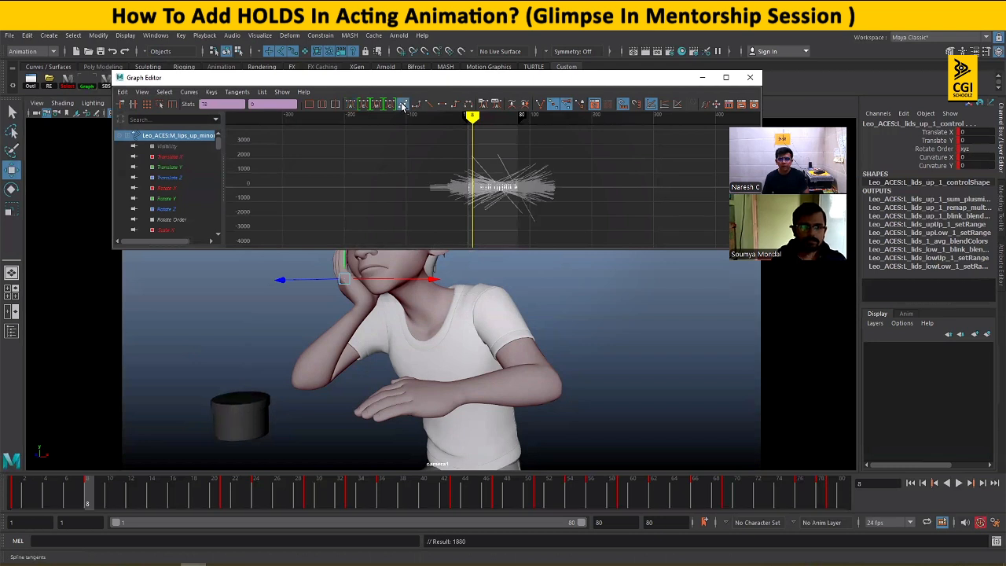
- Set the keys at frame 1 to Auto tangents (Legacy)
{"action": "key", "text": "f"}
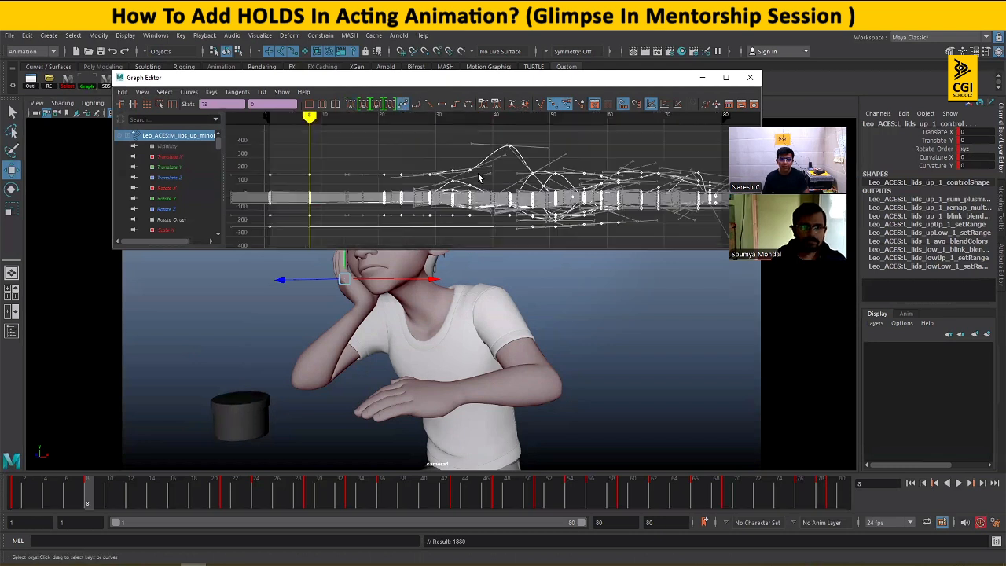
{"action": "middle_click_drag", "start_coordinate": [476, 197], "coordinate": [597, 189], "text": "alt"}
{"action": "left_click_drag", "start_coordinate": [355, 143], "coordinate": [411, 236]}
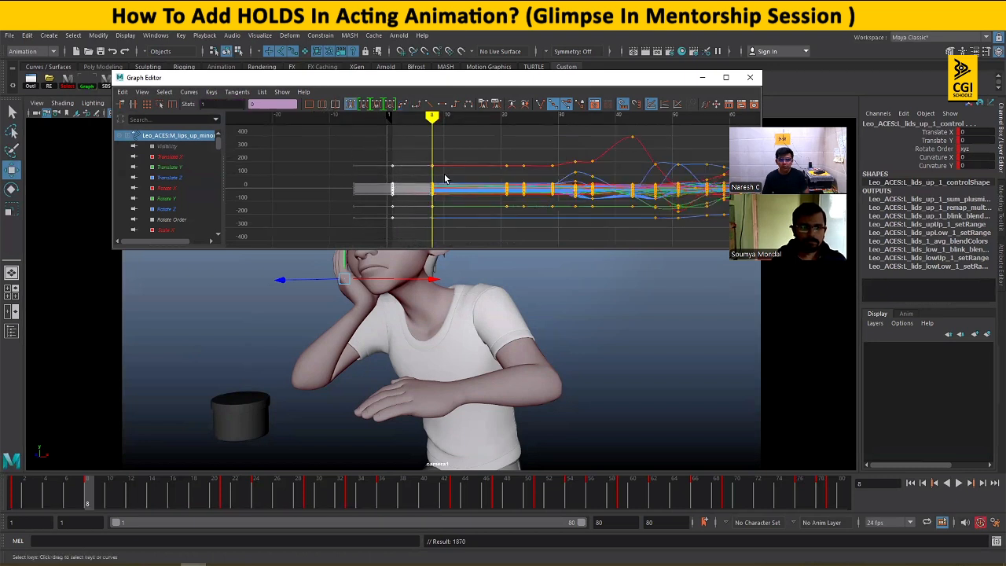
- Set the final keys at frame 79 to Auto tangents (Legacy)
{"action": "right_click_drag", "start_coordinate": [602, 212], "coordinate": [569, 195], "text": "alt"}
{"action": "middle_click_drag", "start_coordinate": [570, 195], "coordinate": [518, 205], "text": "alt"}
{"action": "right_click_drag", "start_coordinate": [517, 206], "coordinate": [598, 164], "text": "alt"}
{"action": "left_click_drag", "start_coordinate": [619, 144], "coordinate": [548, 250]}
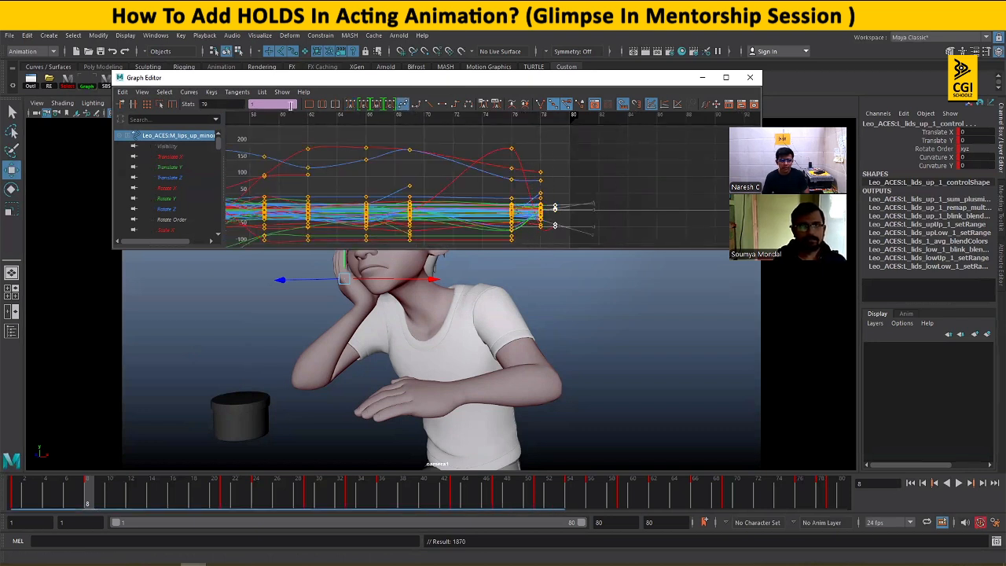
{"action": "left_click", "coordinate": [350, 105]}
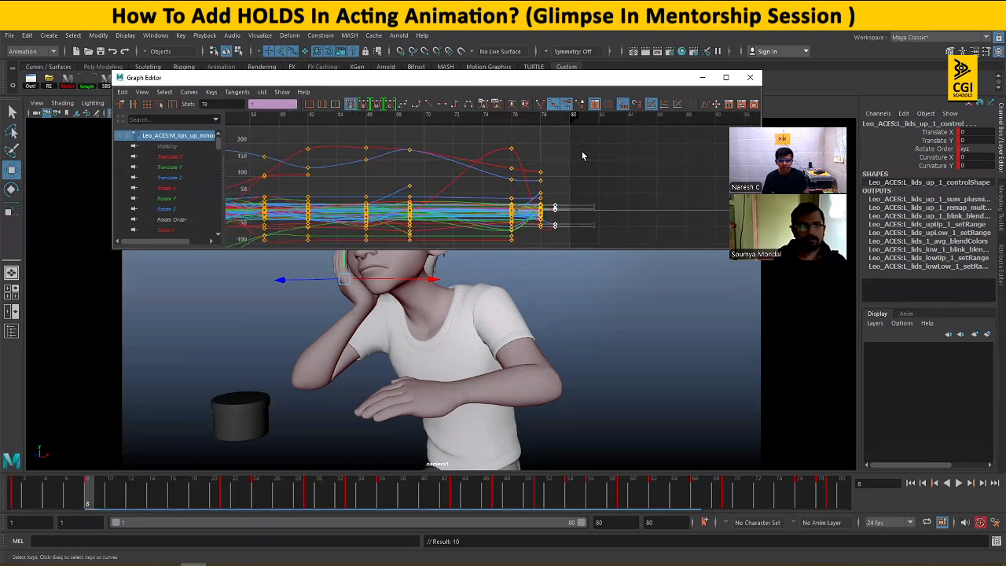
- Set the keys at frame 78 to Auto tangents (Legacy) and close the Graph Editor
{"action": "left_click_drag", "start_coordinate": [582, 151], "coordinate": [529, 247]}
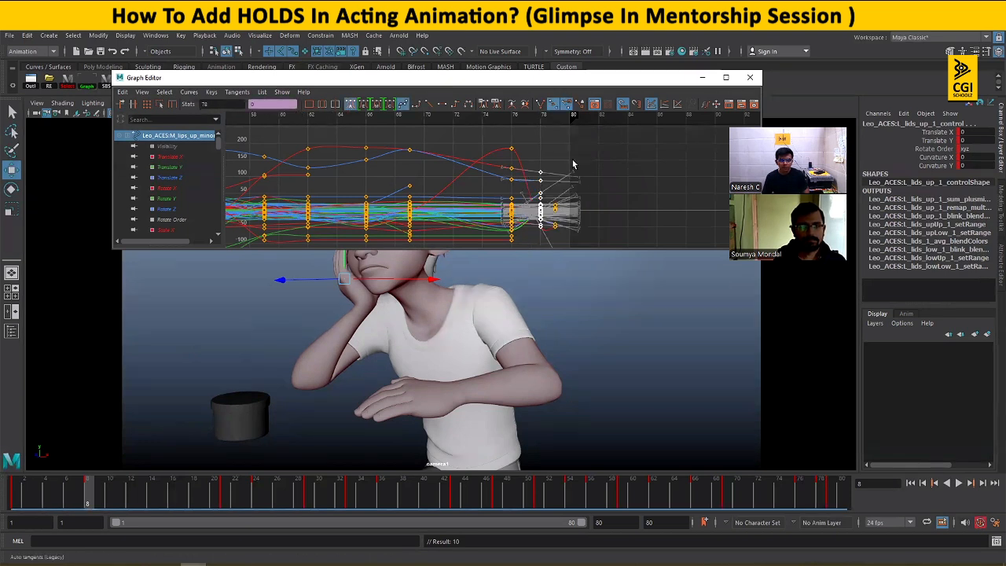
{"action": "left_click", "coordinate": [350, 106]}
{"action": "left_click", "coordinate": [750, 78]}
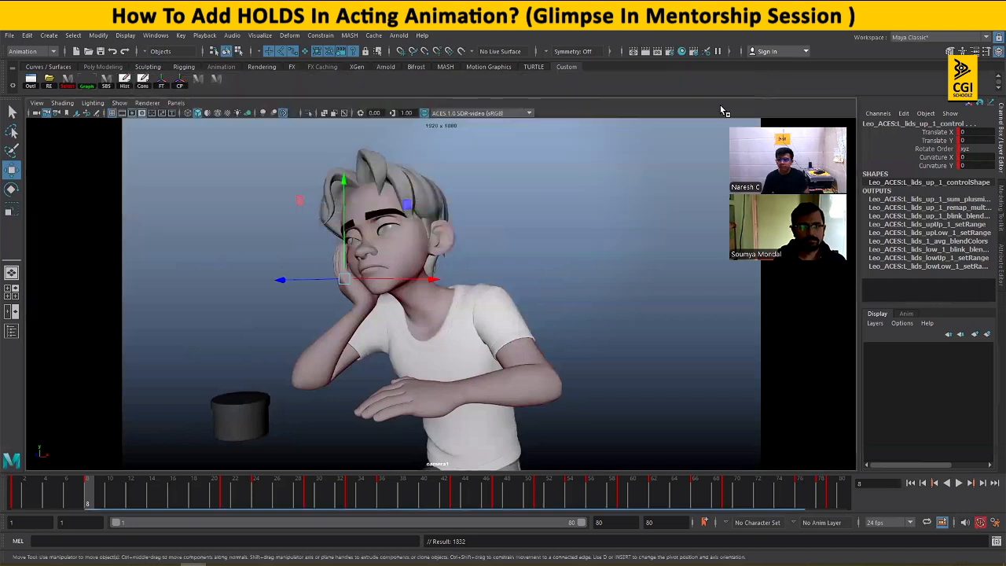
- Review the eye opening in the leaning pose from frame 1 to 8 with the spline curves, returning to frame 1
{"action": "left_click", "coordinate": [14, 496]}
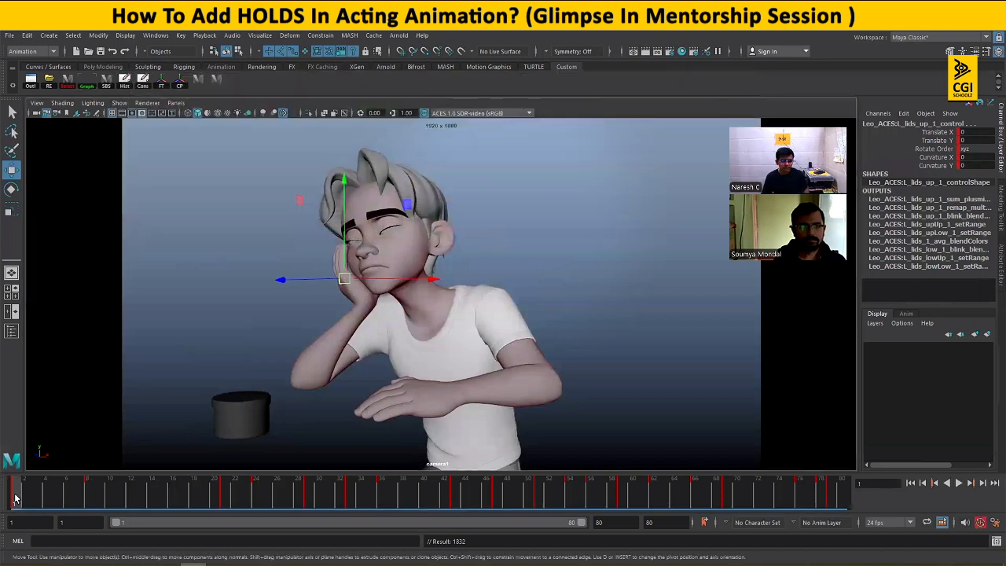
{"action": "key", "text": "alt+v"}
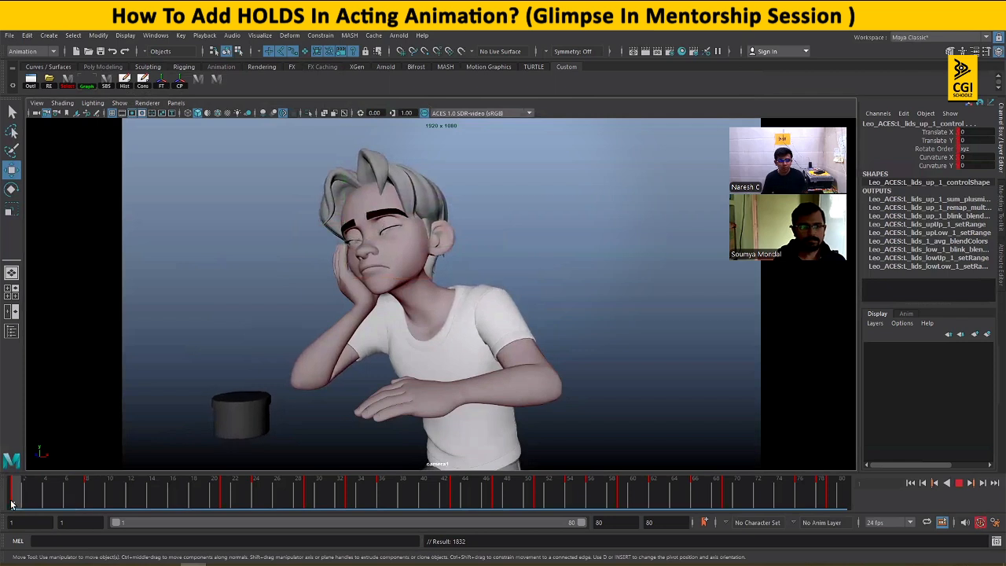
{"action": "key", "text": "alt+v"}
{"action": "key", "text": "alt+v"}
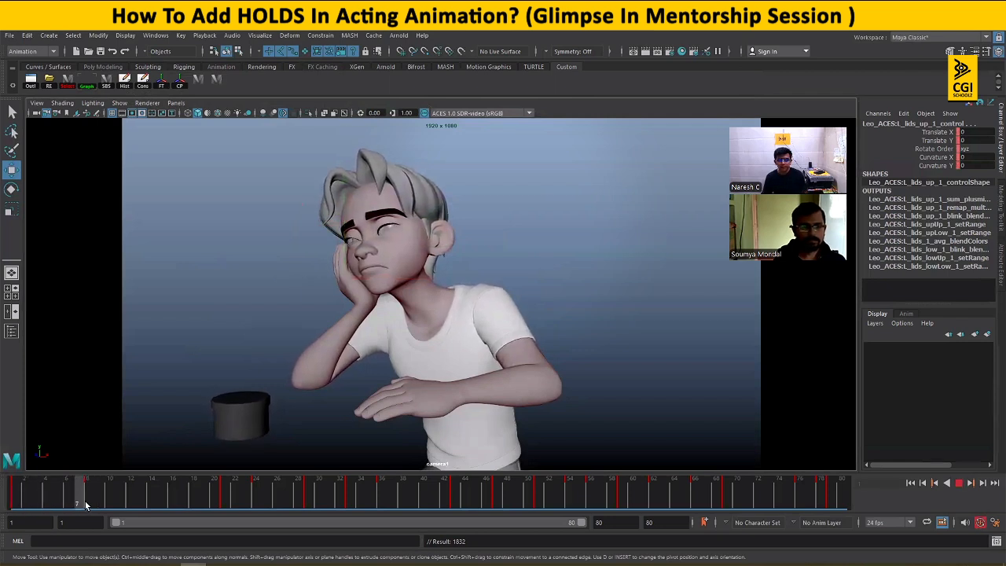
{"action": "left_click", "coordinate": [6, 504]}
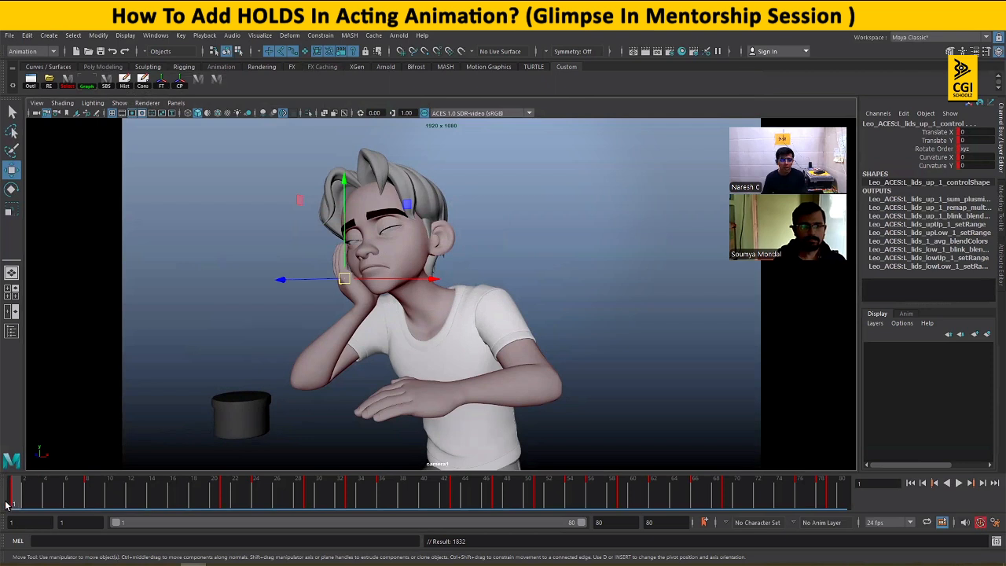
{"action": "mouse_move", "coordinate": [25, 497]}
{"action": "left_mouse_down"}
{"action": "mouse_move", "coordinate": [81, 502]}
{"action": "mouse_move", "coordinate": [15, 503]}
{"action": "mouse_move", "coordinate": [90, 502]}
{"action": "mouse_move", "coordinate": [9, 503]}
{"action": "mouse_move", "coordinate": [90, 501]}
{"action": "mouse_move", "coordinate": [13, 503]}
{"action": "left_mouse_up"}
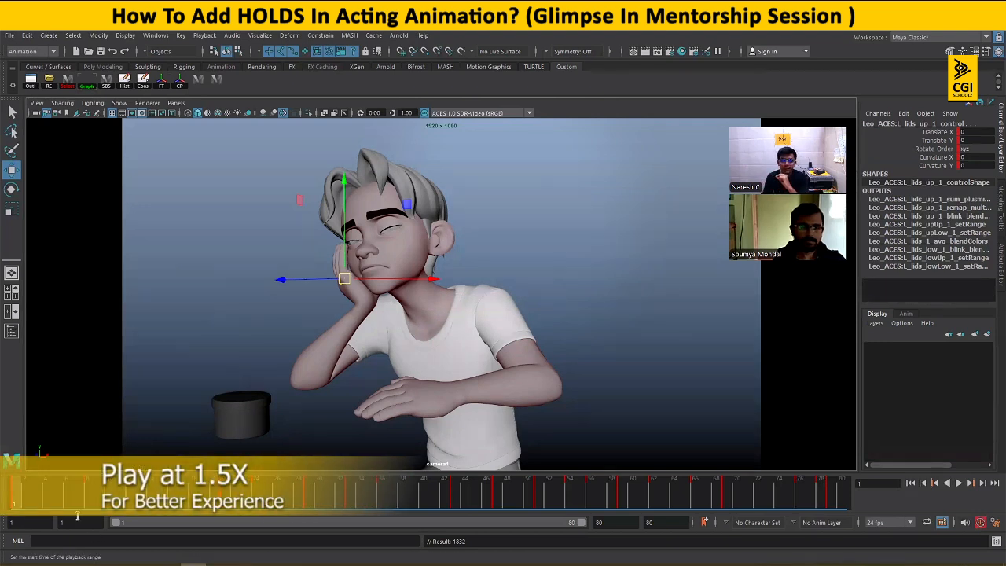
- Compare the leaning pose at frames 1 and 8 repeatedly to judge the hold's timing, finishing at frame 1
{"action": "key", "text": "alt+v"}
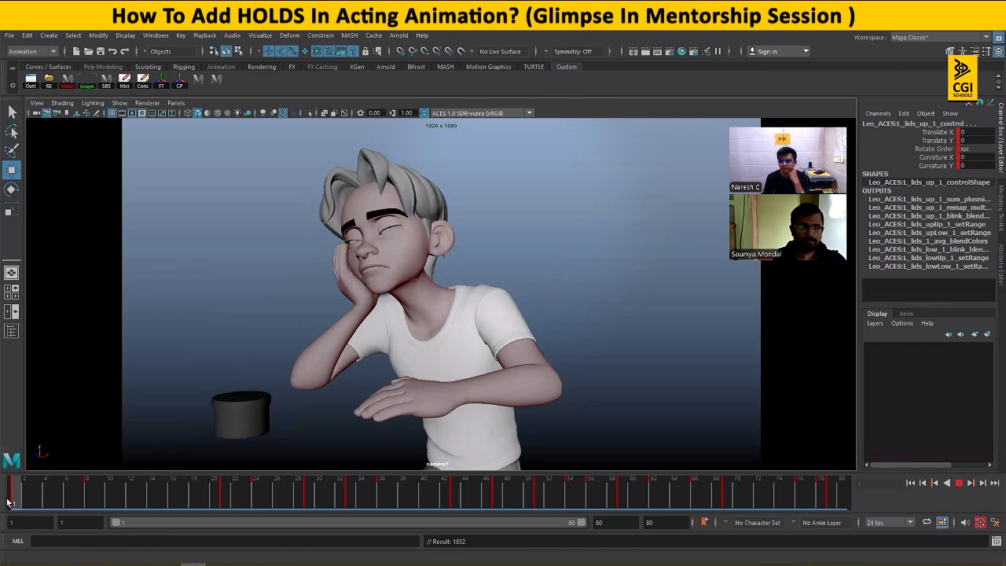
{"action": "mouse_move", "coordinate": [8, 504]}
{"action": "left_mouse_down"}
{"action": "mouse_move", "coordinate": [78, 499]}
{"action": "mouse_move", "coordinate": [22, 504]}
{"action": "mouse_move", "coordinate": [65, 503]}
{"action": "mouse_move", "coordinate": [26, 510]}
{"action": "mouse_move", "coordinate": [12, 505]}
{"action": "mouse_move", "coordinate": [80, 500]}
{"action": "mouse_move", "coordinate": [6, 504]}
{"action": "mouse_move", "coordinate": [88, 495]}
{"action": "left_mouse_up"}
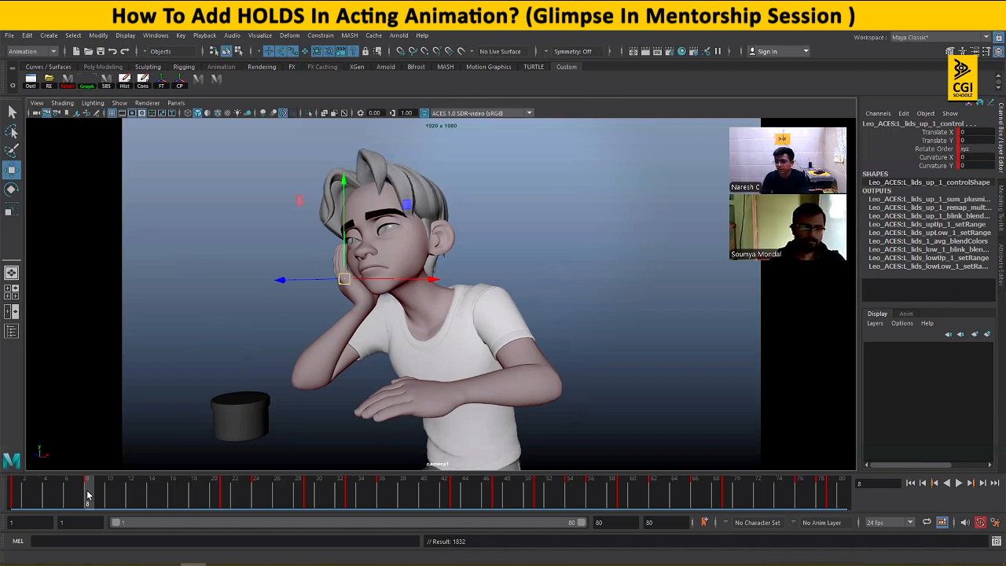
{"action": "left_click", "coordinate": [19, 496]}
{"action": "key", "text": "alt+v"}
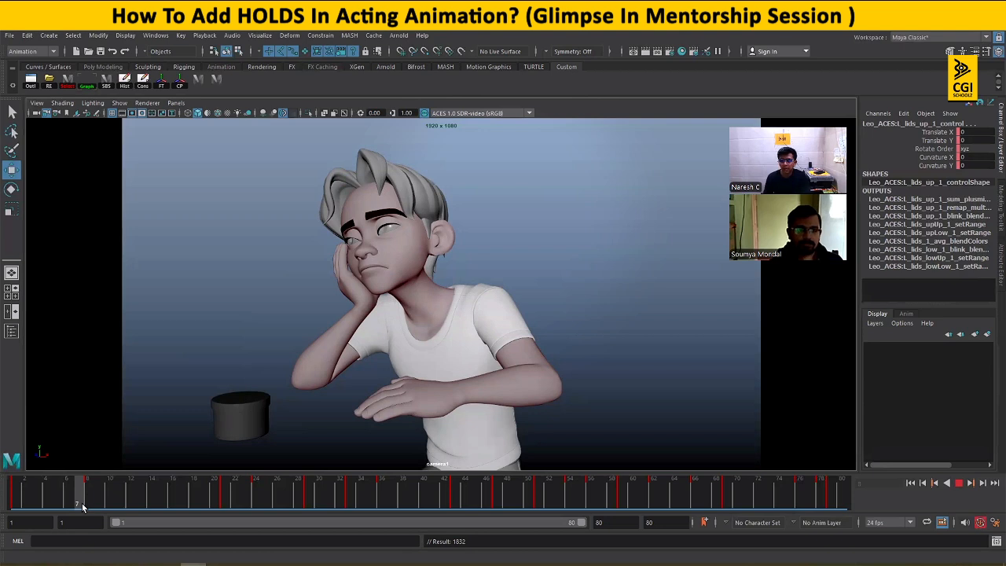
{"action": "left_click_drag", "start_coordinate": [83, 507], "coordinate": [9, 512]}
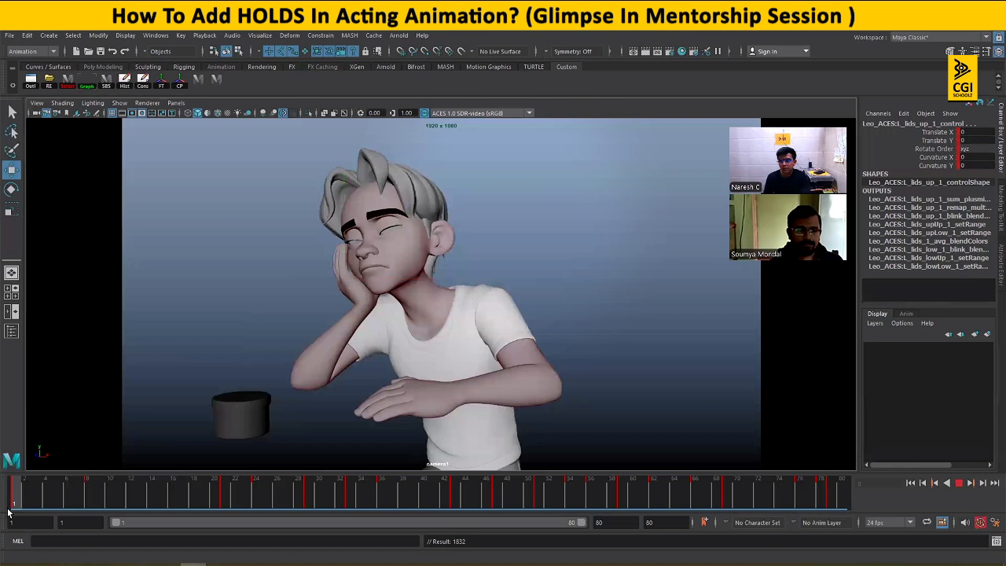
{"action": "key", "text": "Escape"}
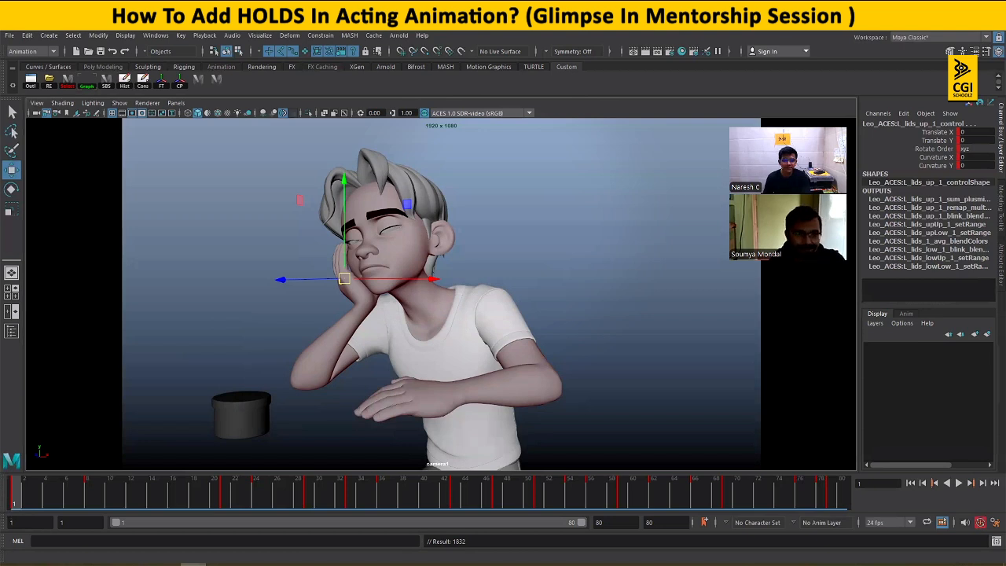
{"action": "key", "text": "alt+v"}
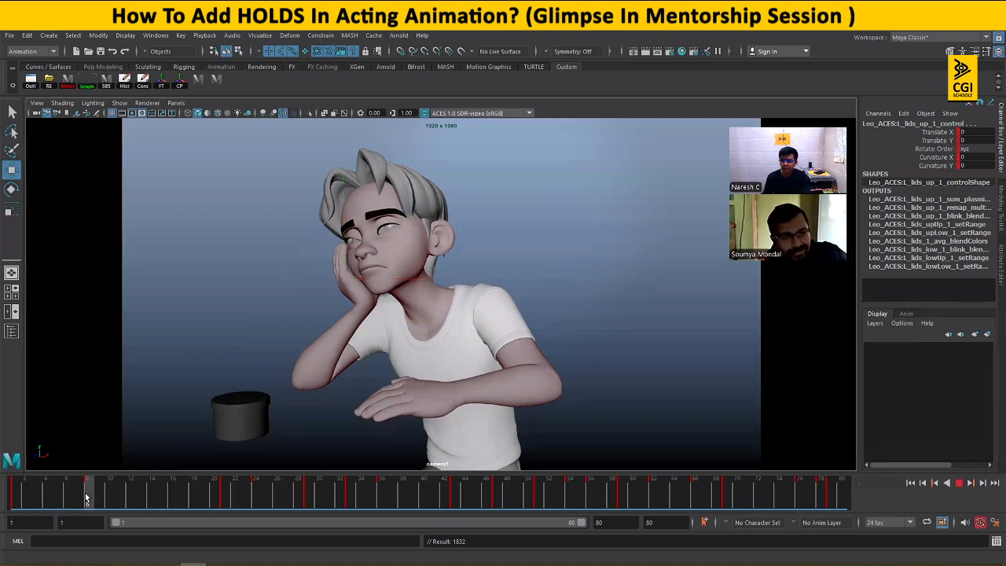
{"action": "left_click", "coordinate": [14, 503]}
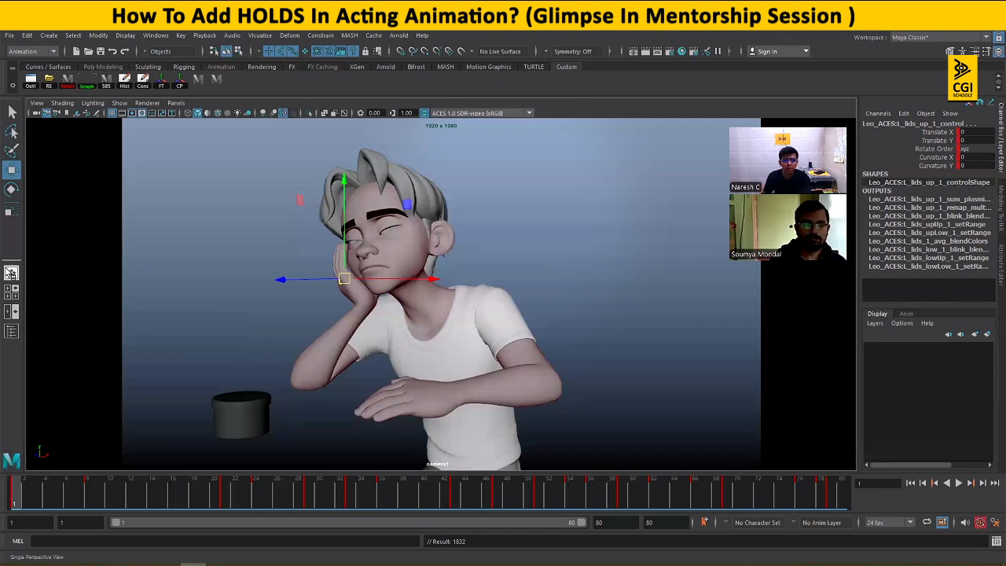
- Re-examine the leaning pose's transition between frames 1 and 8, finishing at frame 8
{"action": "left_click", "coordinate": [39, 492]}
{"action": "mouse_move", "coordinate": [39, 495]}
{"action": "left_mouse_down"}
{"action": "mouse_move", "coordinate": [12, 493]}
{"action": "mouse_move", "coordinate": [99, 490]}
{"action": "mouse_move", "coordinate": [6, 491]}
{"action": "mouse_move", "coordinate": [87, 493]}
{"action": "mouse_move", "coordinate": [14, 496]}
{"action": "mouse_move", "coordinate": [77, 497]}
{"action": "left_mouse_up"}
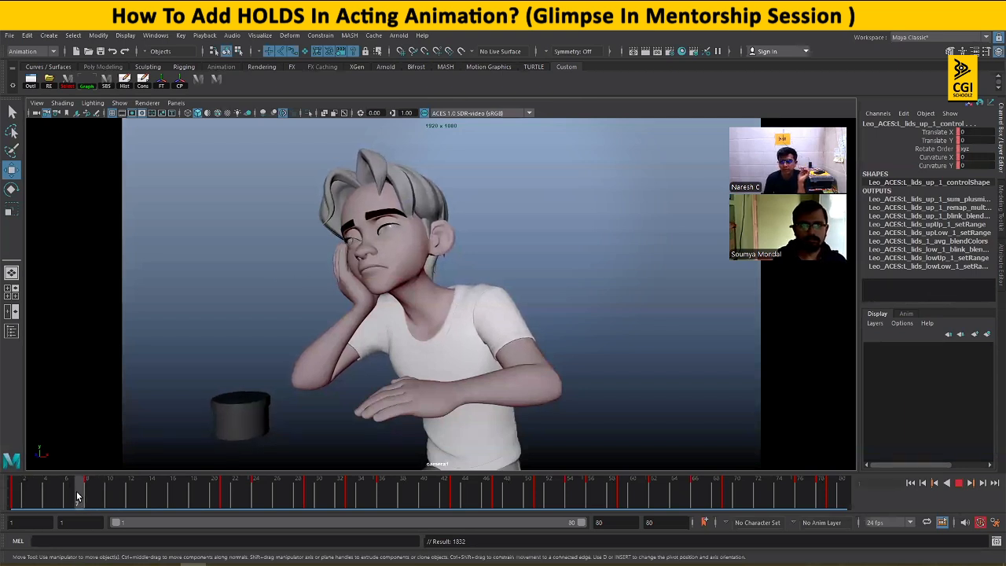
{"action": "mouse_move", "coordinate": [77, 497]}
{"action": "left_mouse_down"}
{"action": "mouse_move", "coordinate": [27, 500]}
{"action": "mouse_move", "coordinate": [94, 500]}
{"action": "mouse_move", "coordinate": [11, 501]}
{"action": "left_mouse_up"}
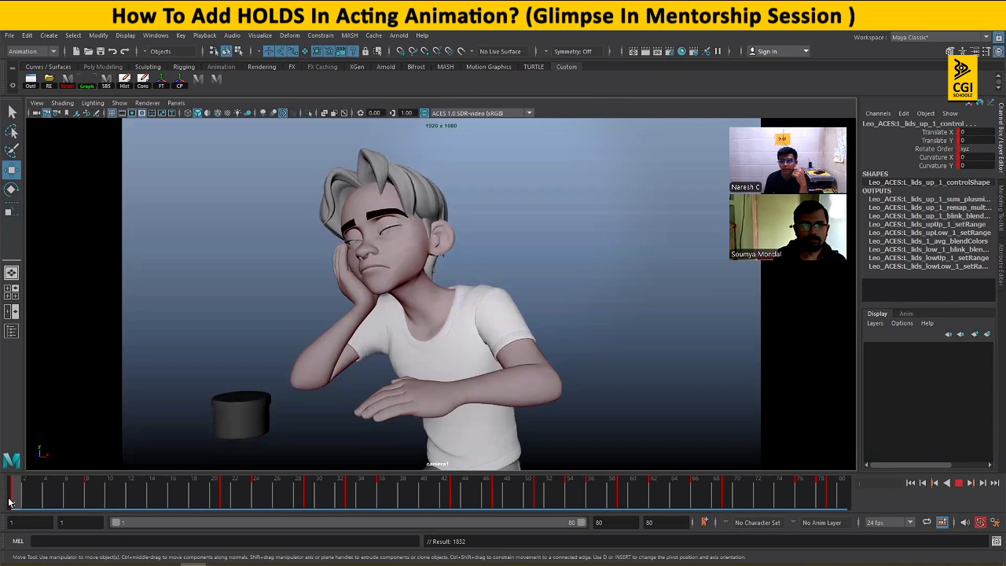
{"action": "left_click_drag", "start_coordinate": [19, 500], "coordinate": [88, 493]}
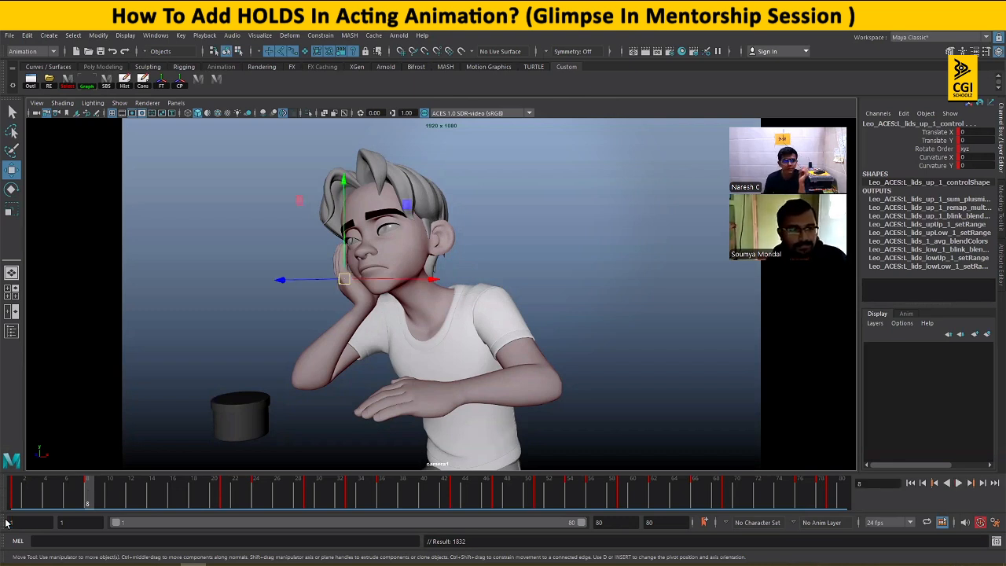
{"action": "left_click_drag", "start_coordinate": [37, 499], "coordinate": [10, 506]}
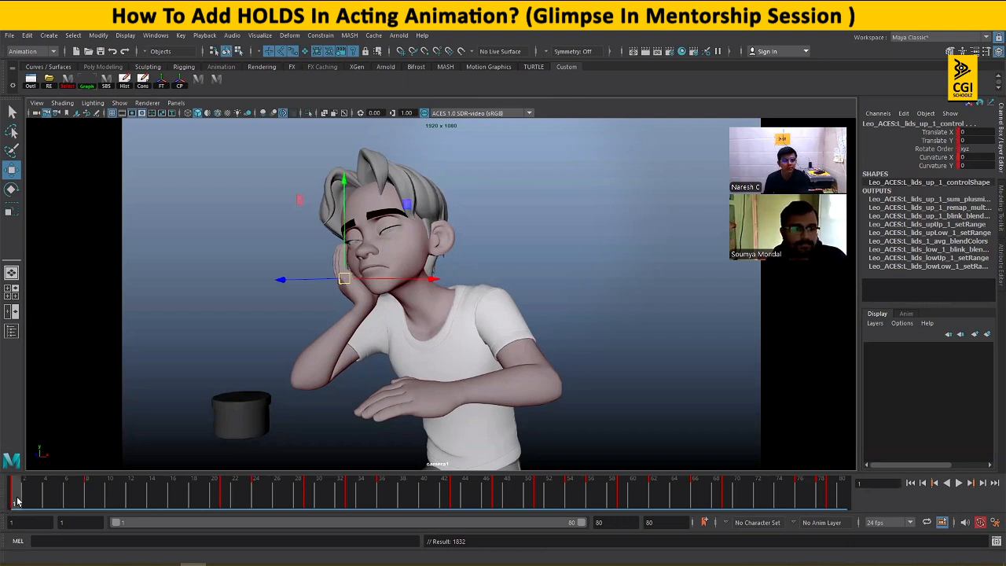
{"action": "left_click_drag", "start_coordinate": [17, 501], "coordinate": [91, 497]}
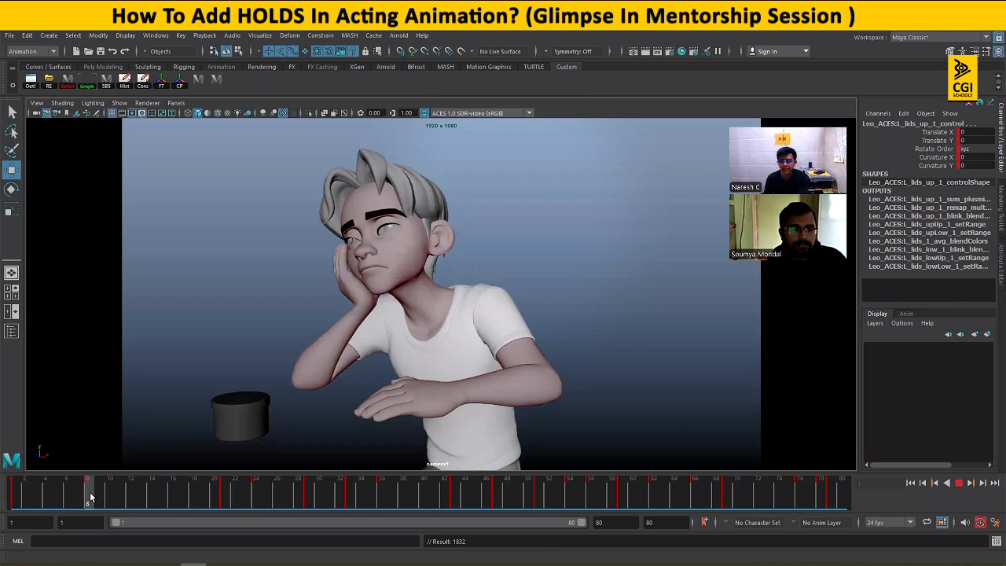
{"action": "left_click_drag", "start_coordinate": [90, 498], "coordinate": [90, 498]}
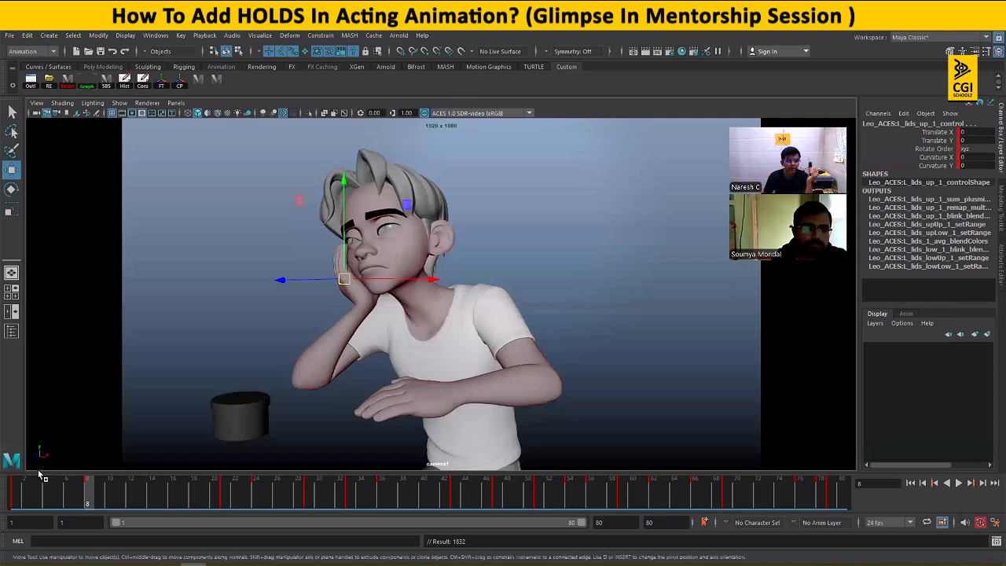
- Play and scrub the eye opening between frames 1 and 8 repeatedly, finishing at frame 1
{"action": "left_click_drag", "start_coordinate": [47, 497], "coordinate": [20, 501]}
{"action": "key", "text": "alt+v"}
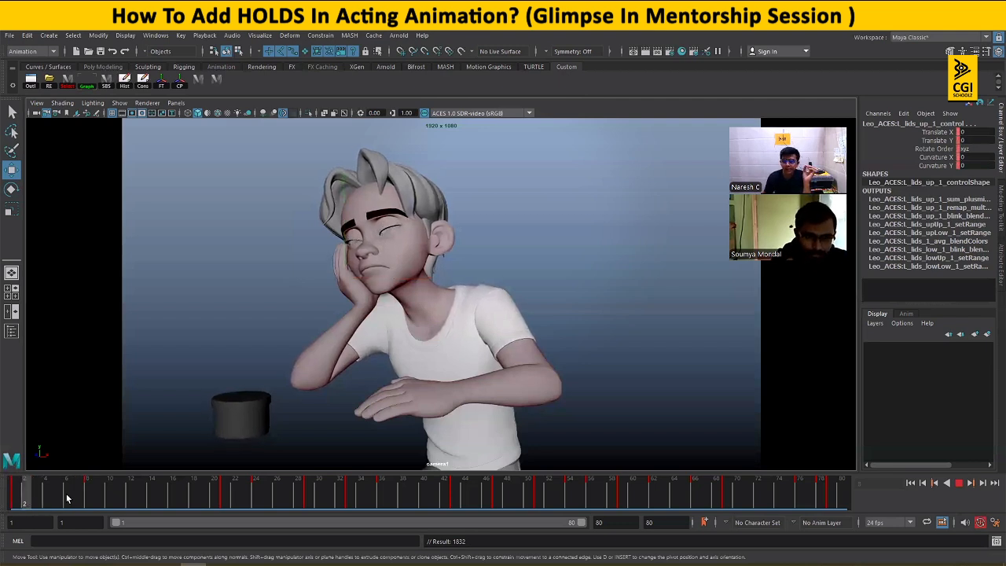
{"action": "key", "text": "alt+v"}
{"action": "left_click", "coordinate": [11, 495]}
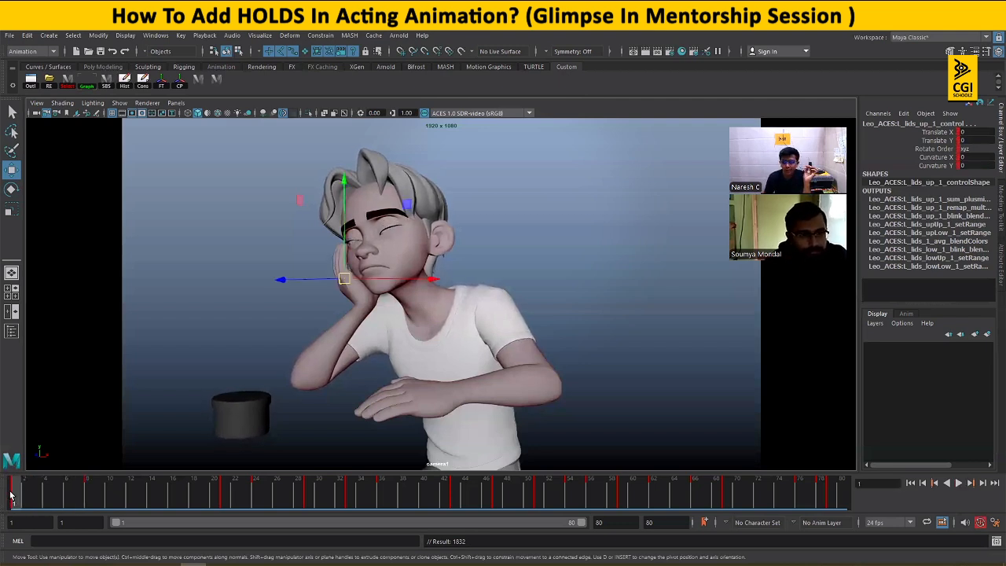
{"action": "key", "text": "alt+v"}
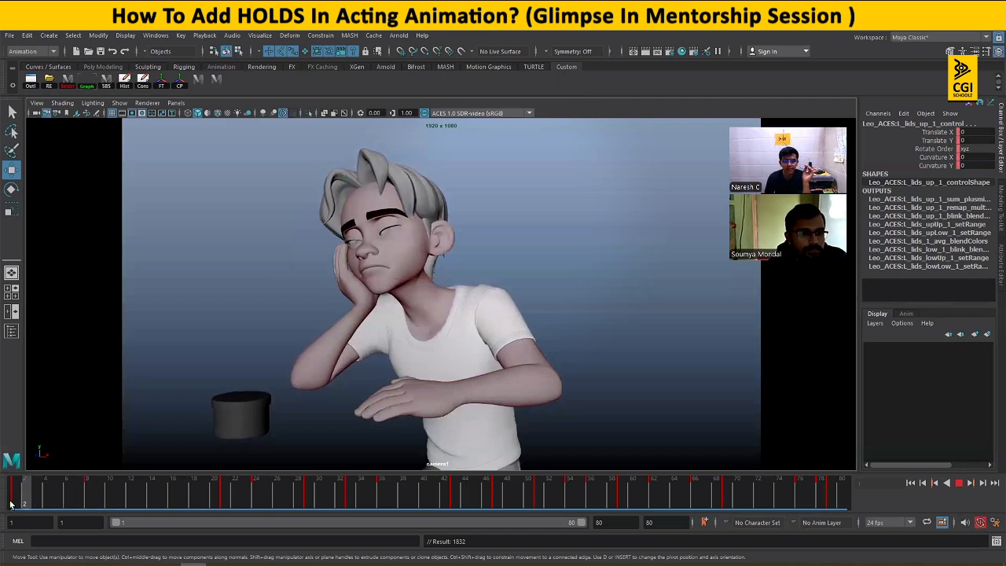
{"action": "left_click", "coordinate": [12, 499]}
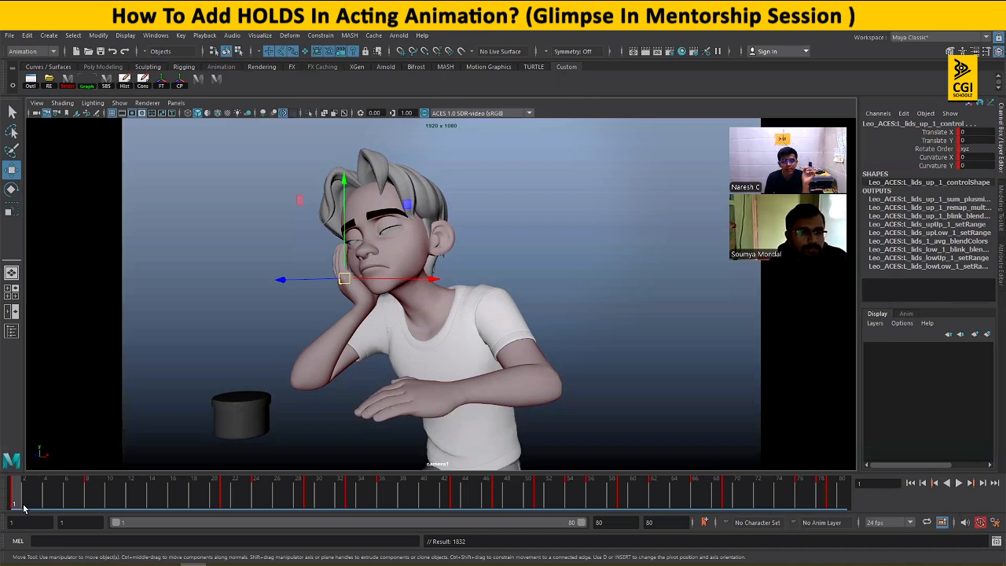
{"action": "key", "text": "alt+v"}
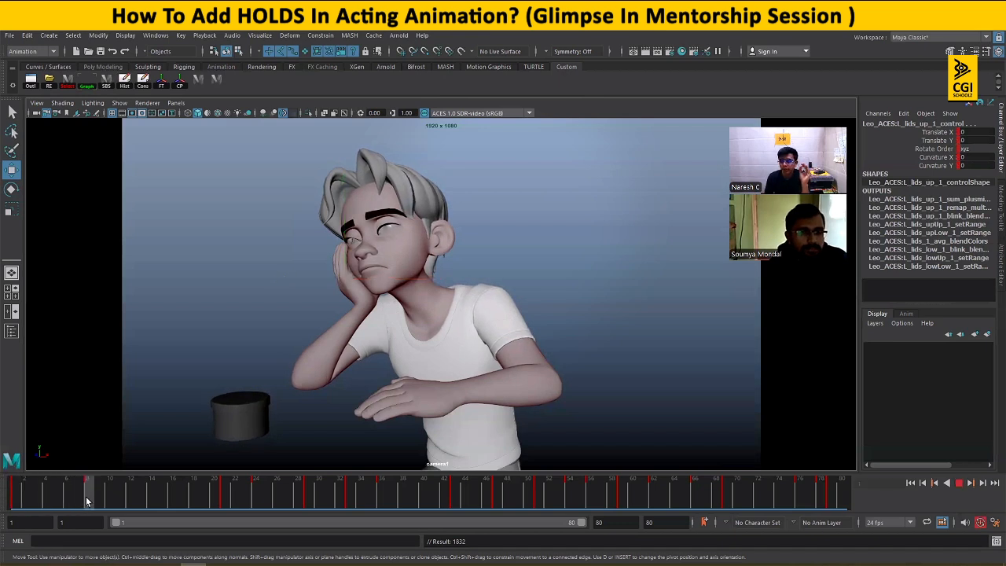
{"action": "left_click", "coordinate": [6, 497]}
{"action": "left_click_drag", "start_coordinate": [6, 498], "coordinate": [70, 498]}
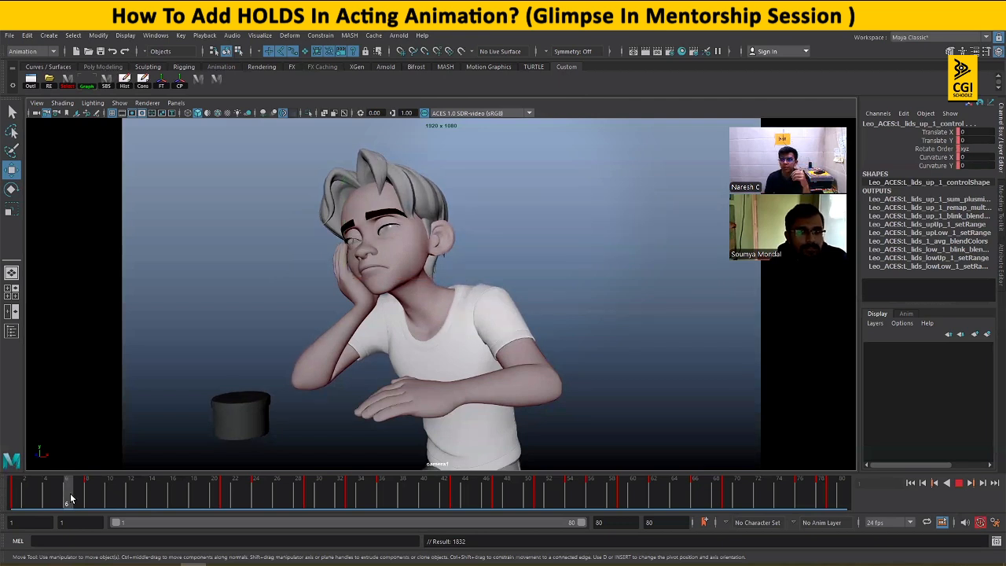
{"action": "left_click_drag", "start_coordinate": [41, 499], "coordinate": [12, 499]}
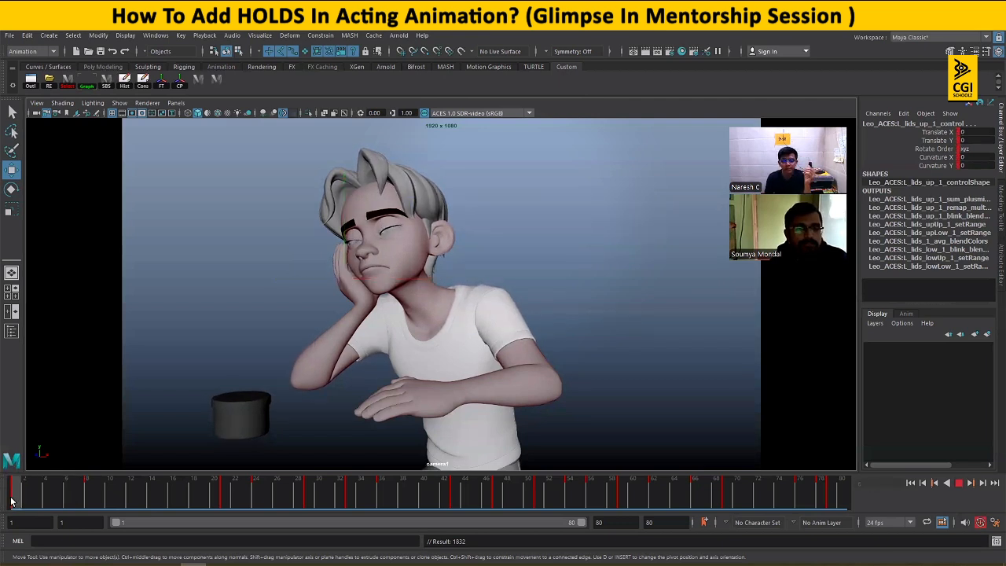
- Play the animation forward from frame 1 twice to judge the opening's timing, then return to frame 1
{"action": "left_click", "coordinate": [959, 483]}
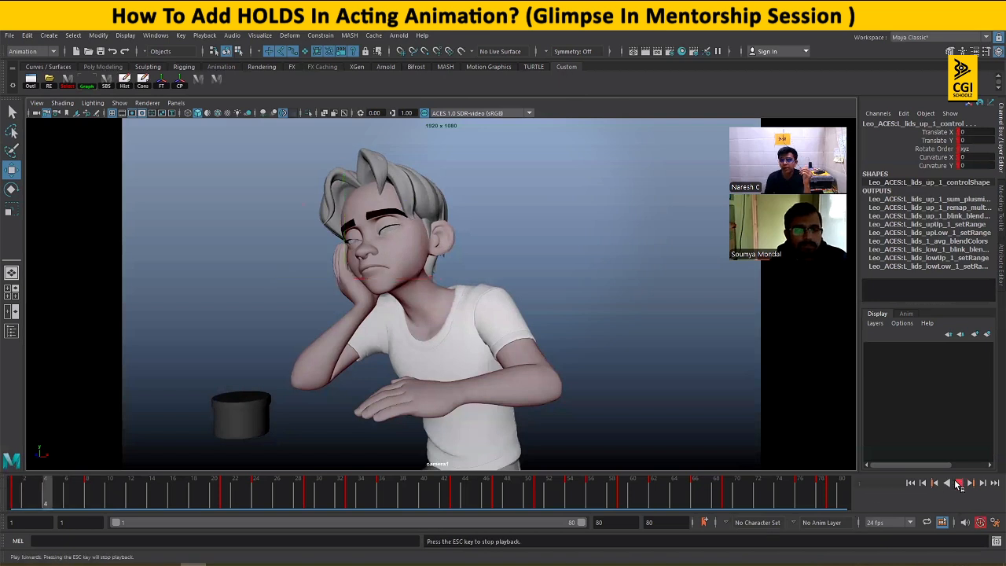
{"action": "left_click", "coordinate": [958, 483]}
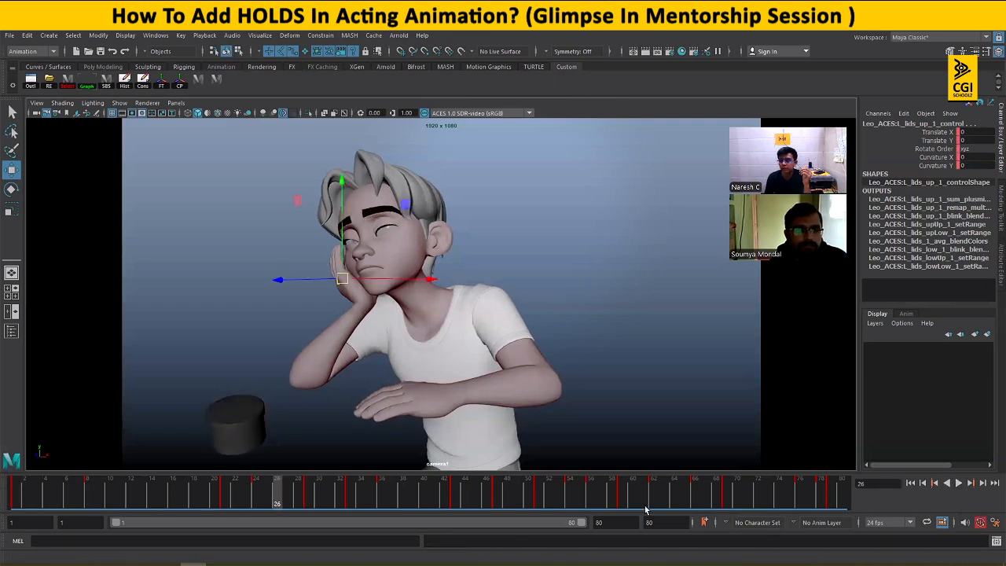
{"action": "left_click", "coordinate": [13, 498]}
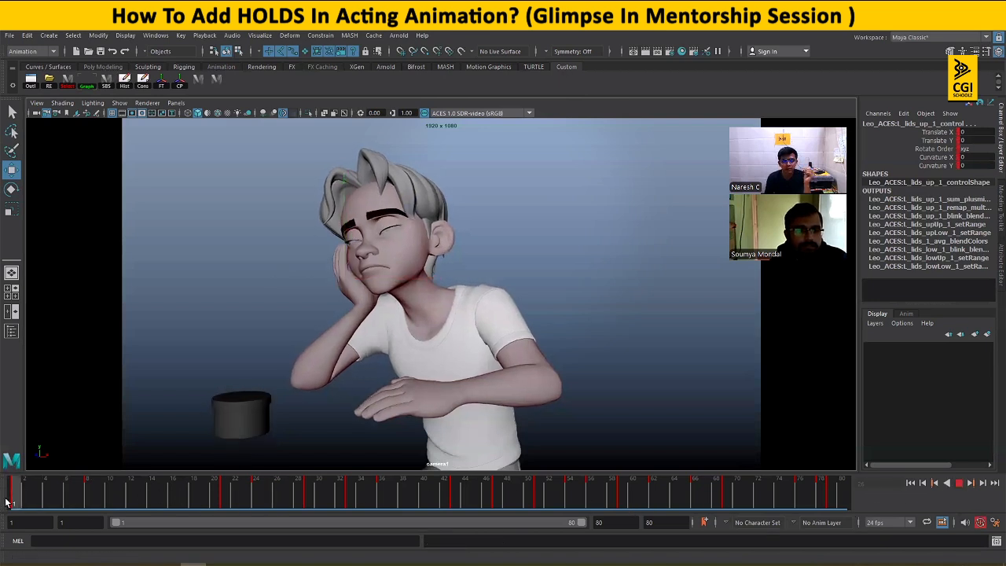
{"action": "left_click", "coordinate": [957, 485]}
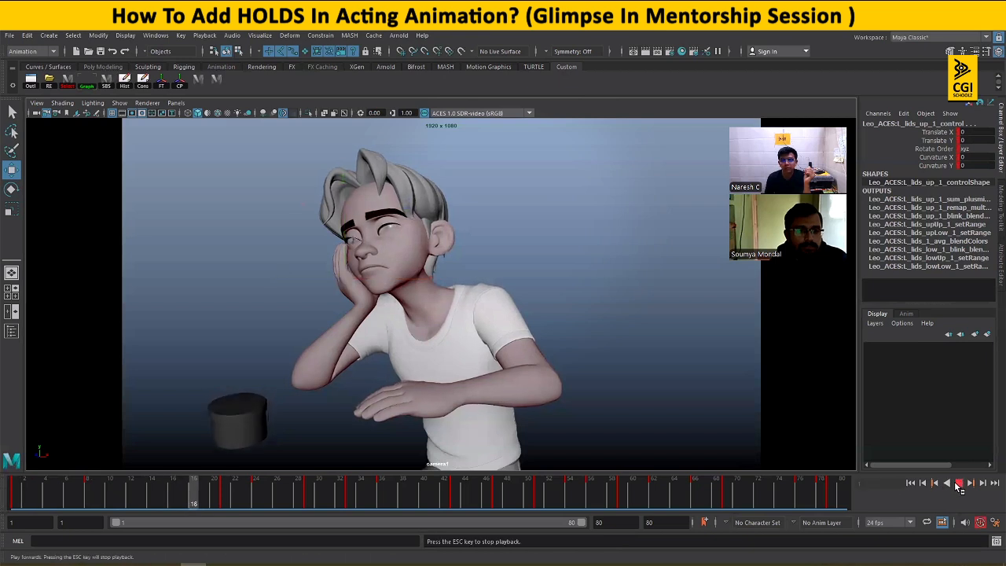
{"action": "key", "text": "Escape"}
{"action": "left_click", "coordinate": [12, 498]}
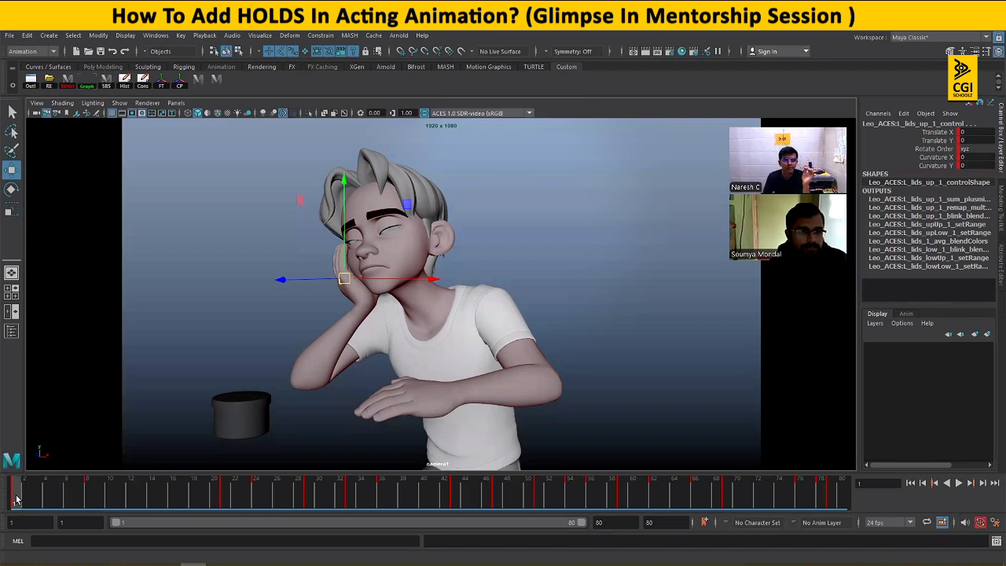
- Compare the closed-eye pose at frame 1 with the open-eye pose at frame 8 through playback
{"action": "key", "text": "alt+v"}
{"action": "left_click", "coordinate": [88, 495]}
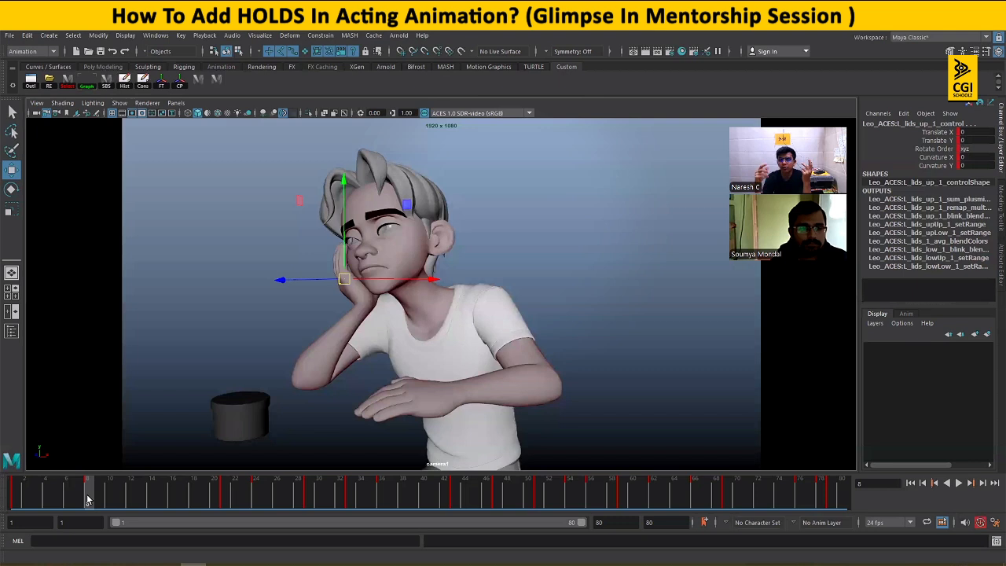
{"action": "left_click", "coordinate": [17, 500]}
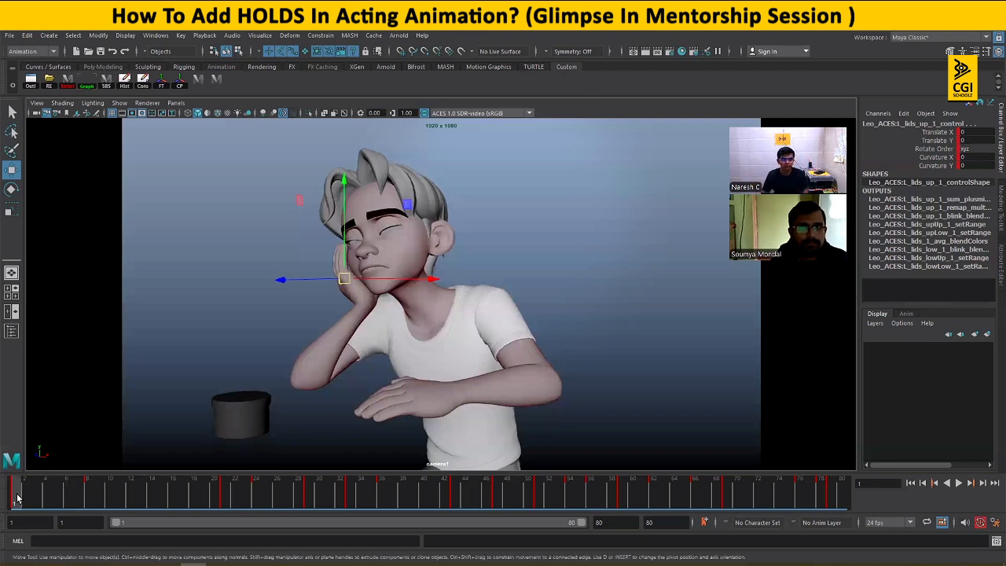
{"action": "key", "text": "alt+v"}
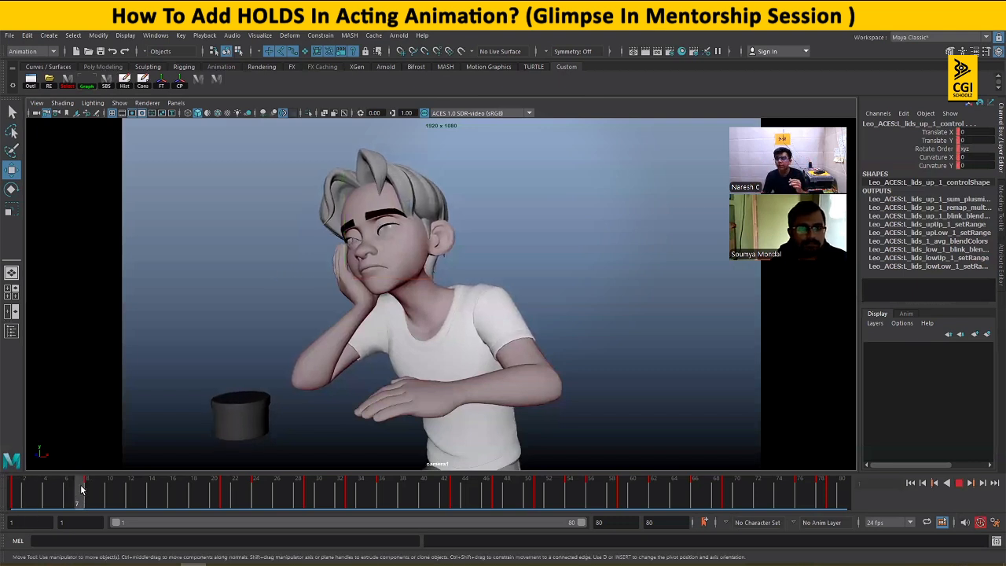
{"action": "key", "text": "alt+v"}
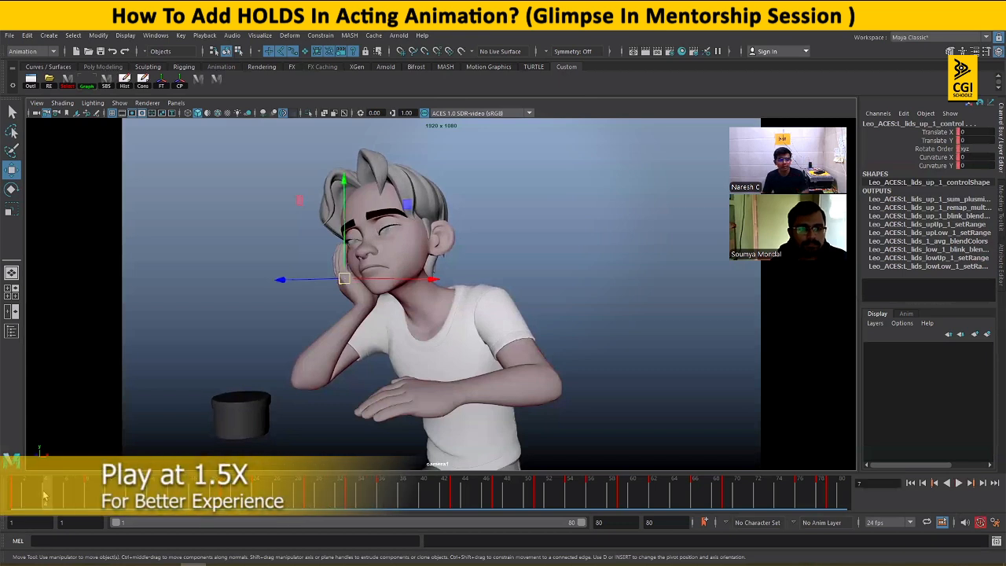
- Copy the frame 1 leaning pose to frame 5 and key it there as a hold, then return to frame 1
{"action": "left_click", "coordinate": [16, 495]}
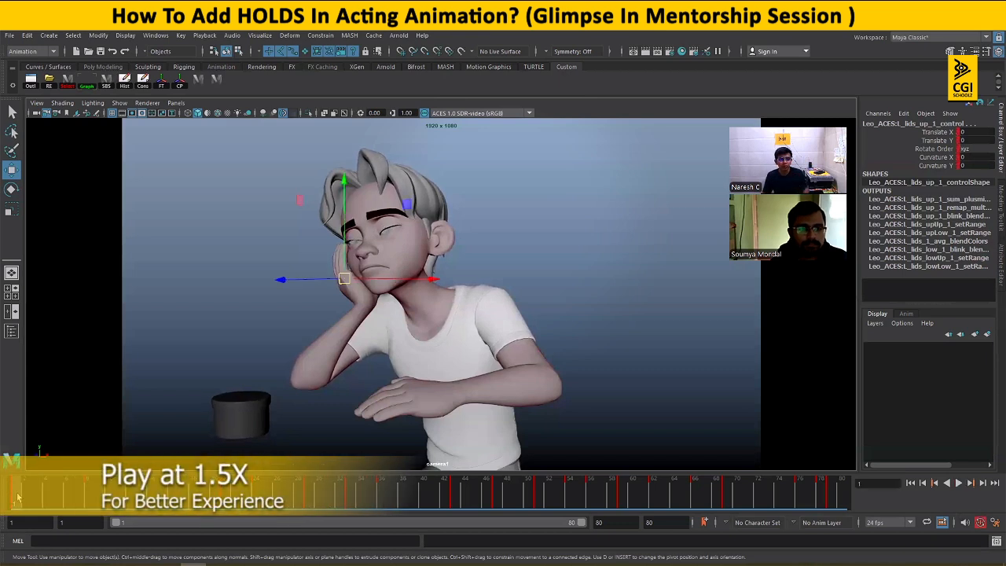
{"action": "key", "text": "alt+v"}
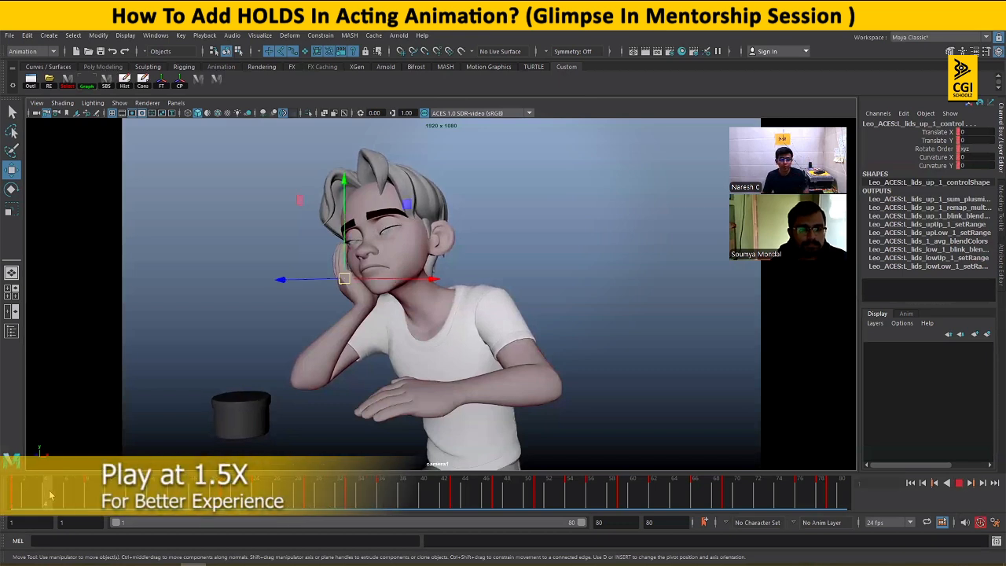
{"action": "left_click", "coordinate": [55, 495]}
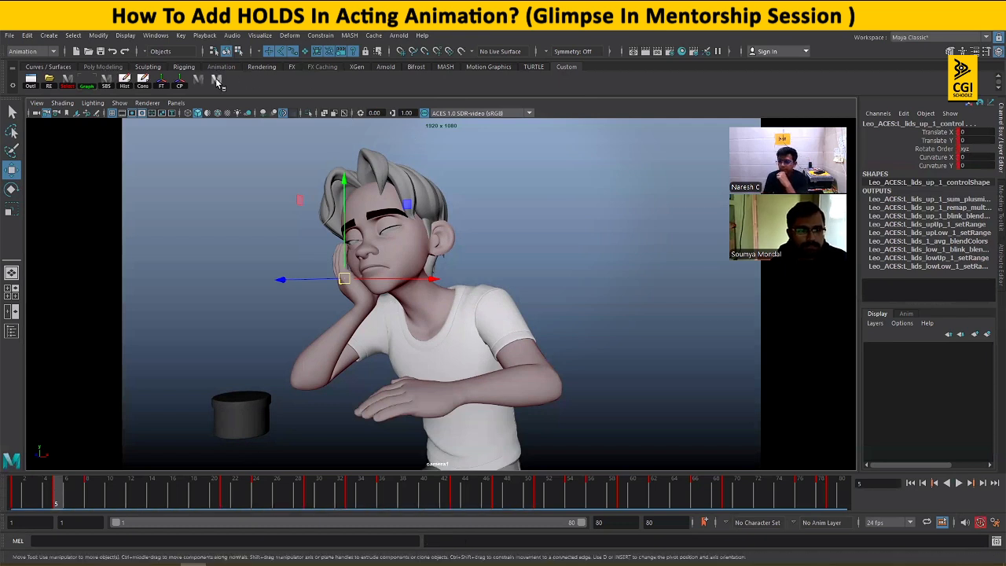
{"action": "left_click", "coordinate": [14, 507]}
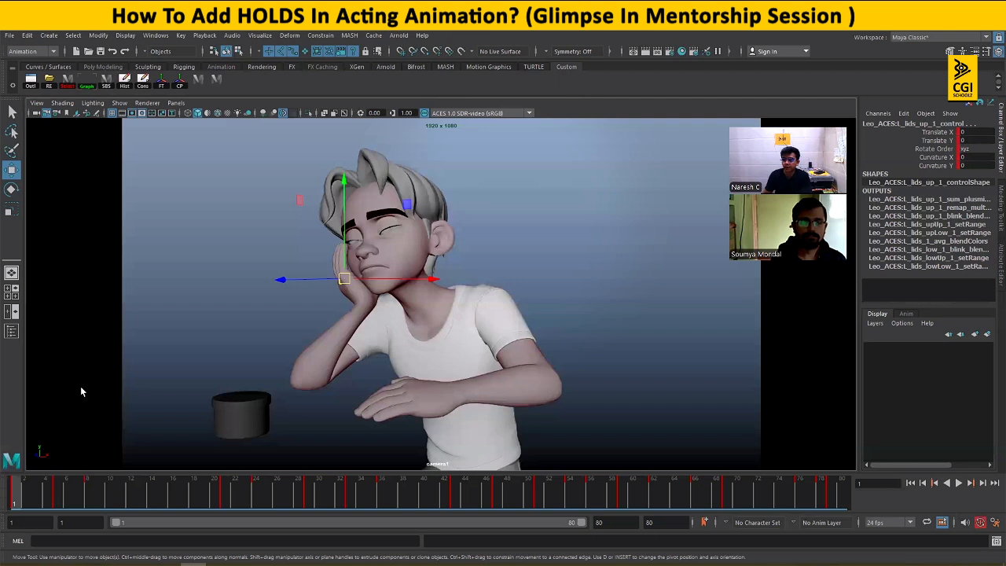
- Check the held pose between frames 1 and 5 and the move out of it, finishing at frame 5
{"action": "key", "text": "alt+v"}
{"action": "left_click_drag", "start_coordinate": [43, 491], "coordinate": [14, 492]}
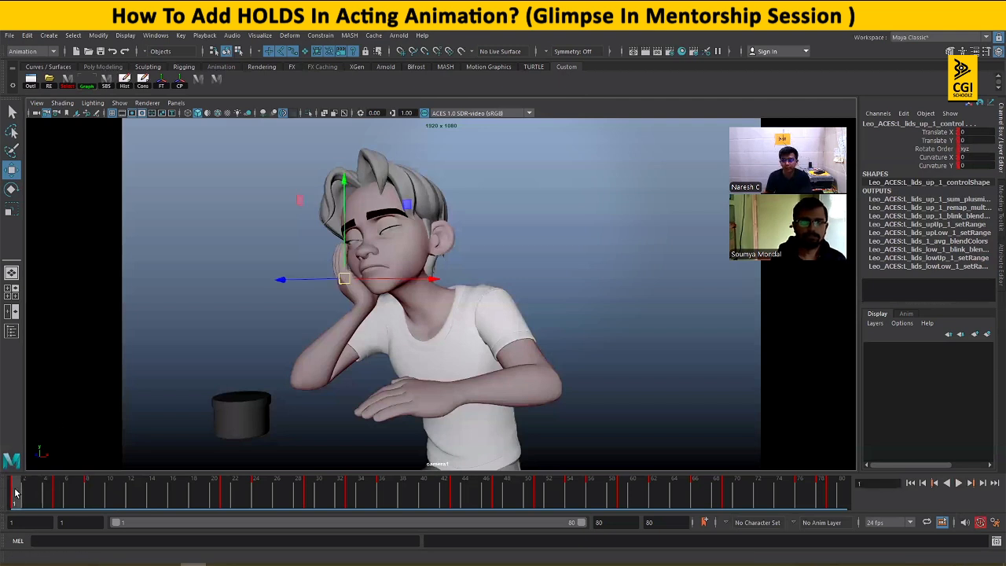
{"action": "left_click_drag", "start_coordinate": [14, 493], "coordinate": [61, 493]}
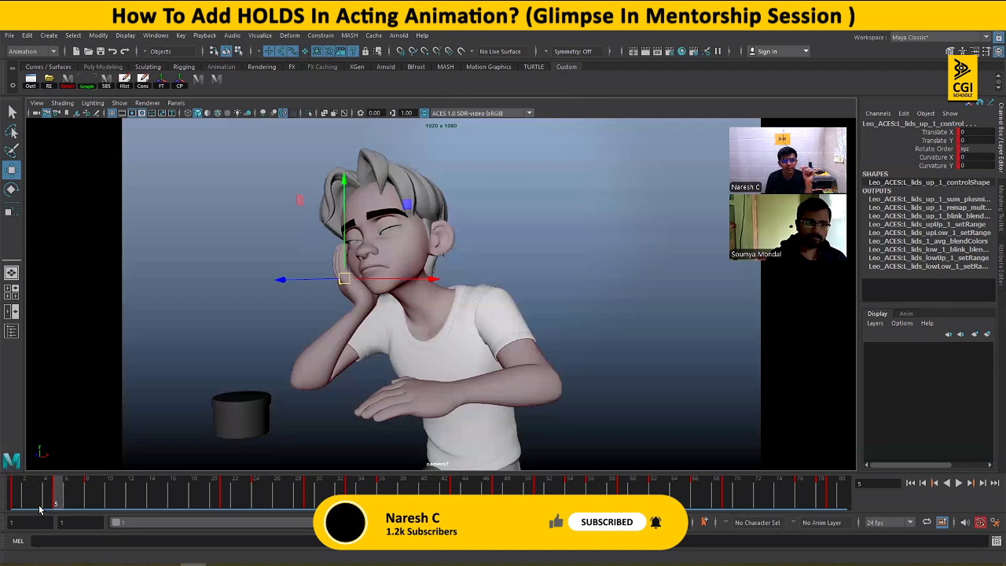
{"action": "left_click_drag", "start_coordinate": [38, 505], "coordinate": [91, 501]}
{"action": "key", "text": "alt+comma"}
{"action": "left_click_drag", "start_coordinate": [30, 501], "coordinate": [55, 500]}
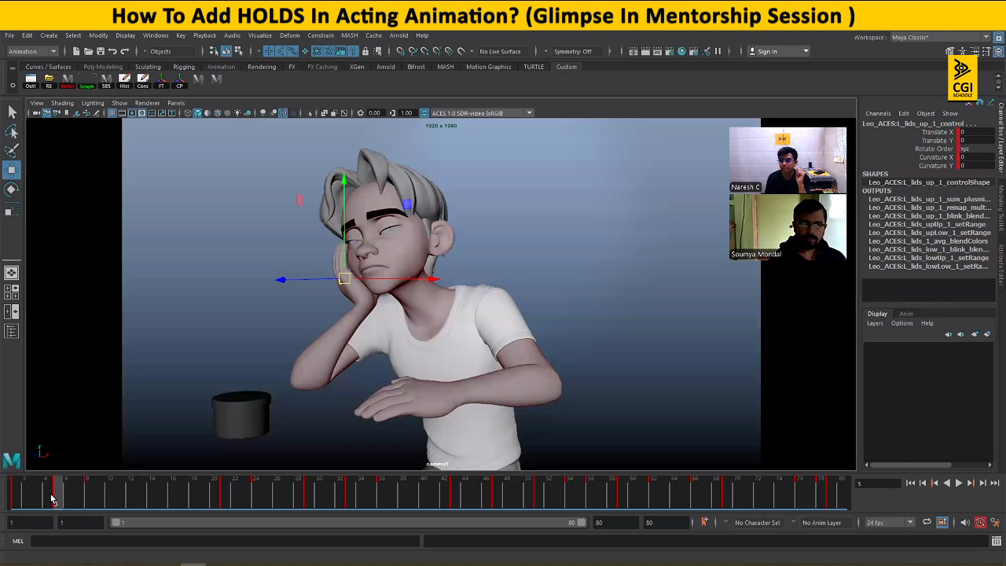
- Review the hold and the following eye opening from frame 1 through frame 8, finishing at frame 8
{"action": "left_click", "coordinate": [13, 498]}
{"action": "key", "text": "alt+v"}
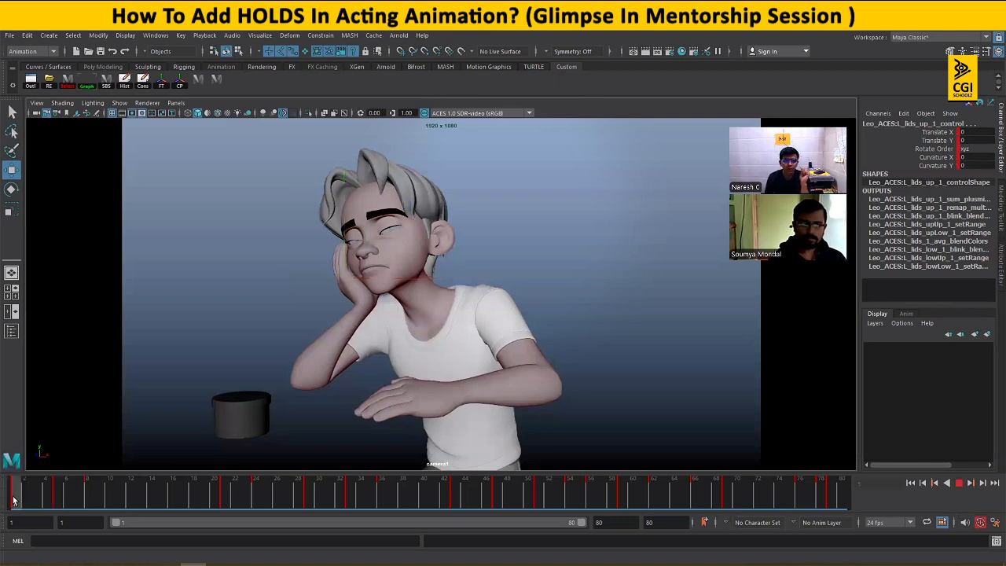
{"action": "left_click_drag", "start_coordinate": [13, 499], "coordinate": [91, 499]}
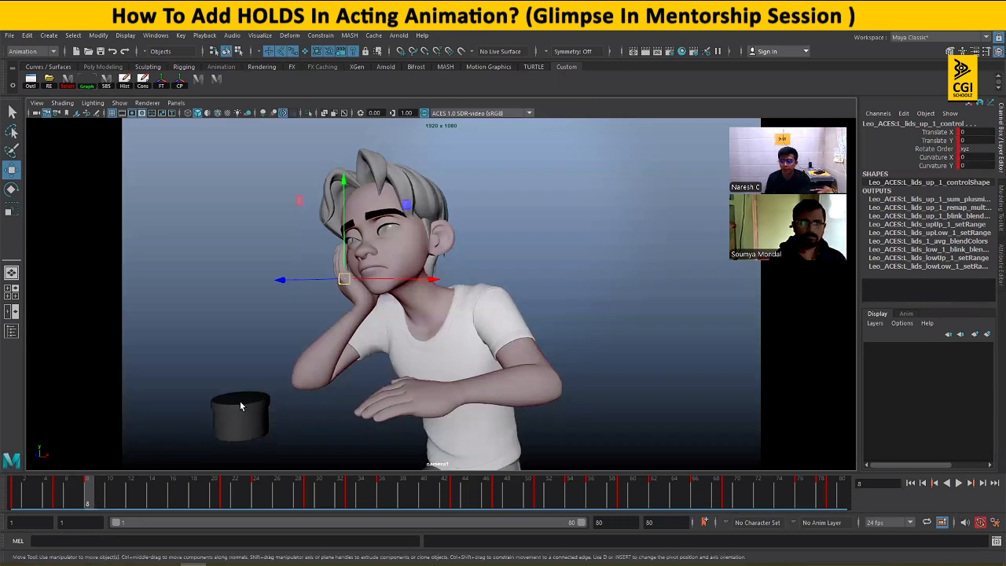
{"action": "left_click_drag", "start_coordinate": [13, 503], "coordinate": [86, 499]}
- Switch to the full perspective view and open the Script Editor beside the character with its history cleared
{"action": "key", "text": "space"}
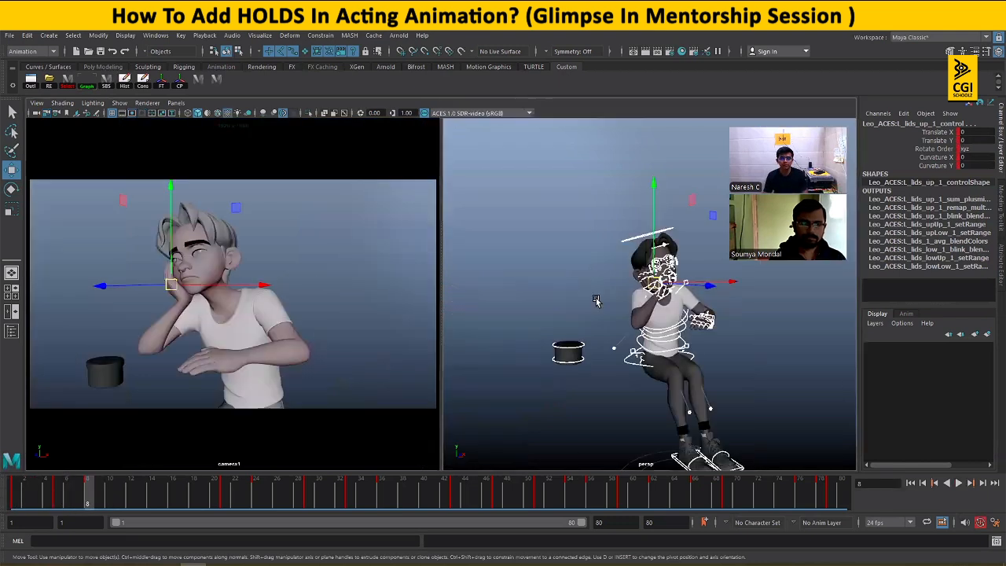
{"action": "key", "text": "space"}
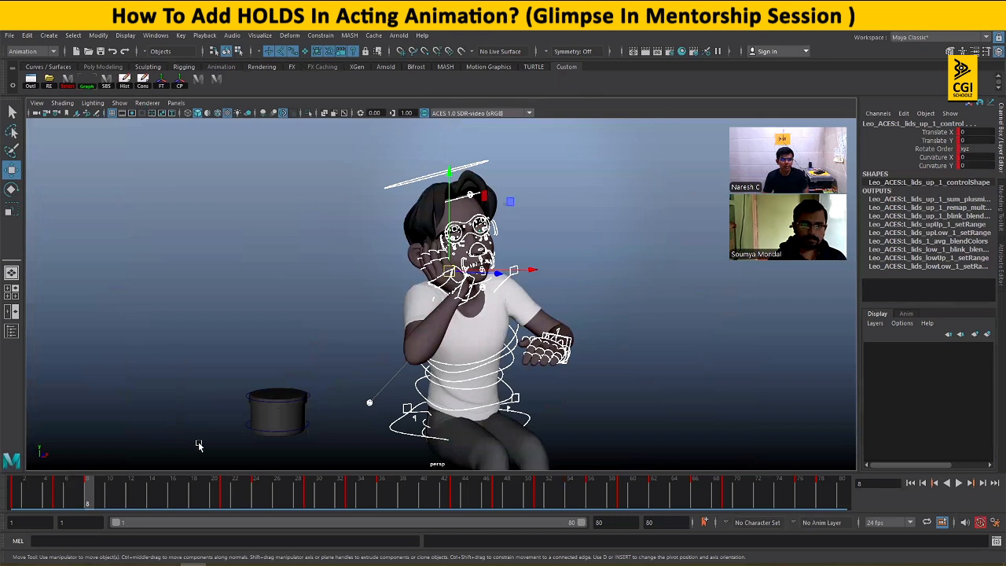
{"action": "left_click", "coordinate": [995, 542]}
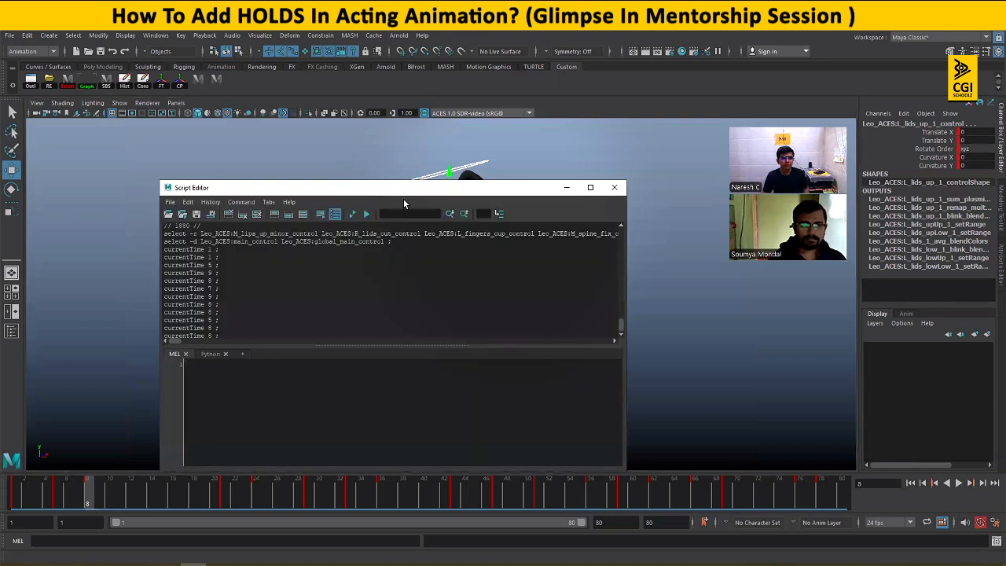
{"action": "left_click_drag", "start_coordinate": [337, 193], "coordinate": [573, 189]}
{"action": "left_click", "coordinate": [465, 211]}
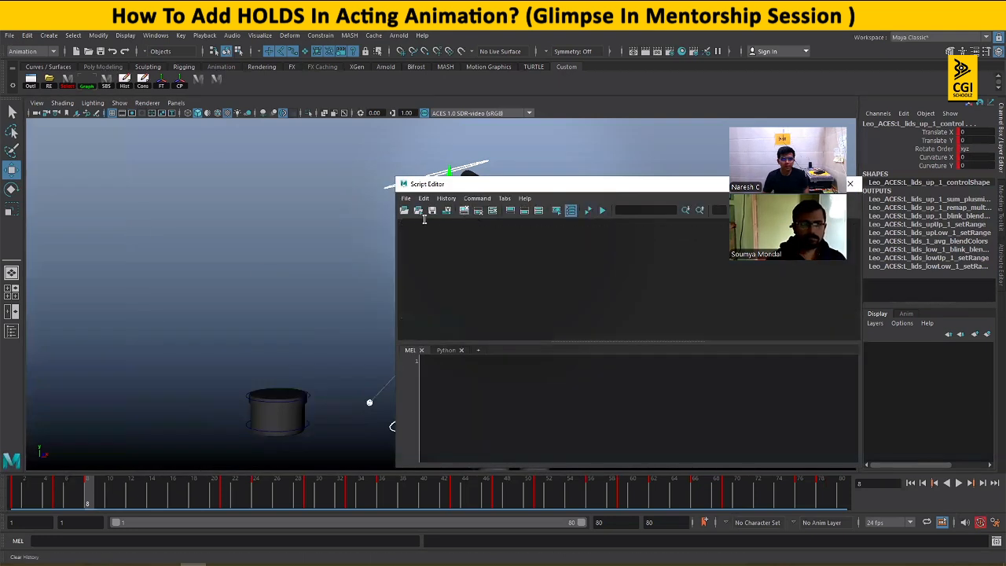
- Select all of the character's rig controls in the perspective view, leaving out main_control and global_main_control
{"action": "right_click_drag", "start_coordinate": [290, 295], "coordinate": [85, 269], "text": "alt"}
{"action": "middle_click_drag", "start_coordinate": [240, 288], "coordinate": [219, 248], "text": "alt"}
{"action": "right_click_drag", "start_coordinate": [220, 248], "coordinate": [134, 252], "text": "alt"}
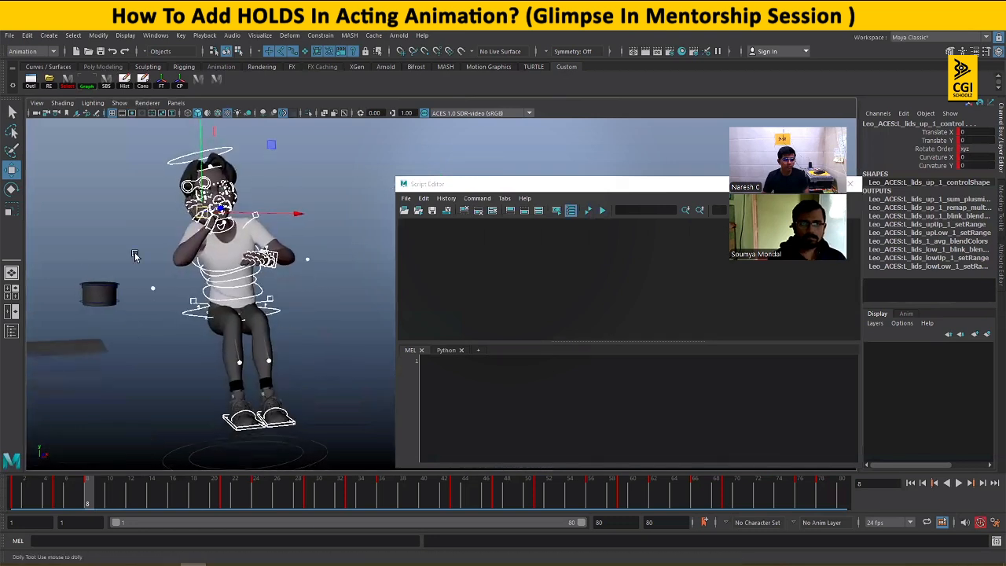
{"action": "middle_click_drag", "start_coordinate": [271, 277], "coordinate": [174, 276], "text": "alt"}
{"action": "left_click", "coordinate": [295, 287]}
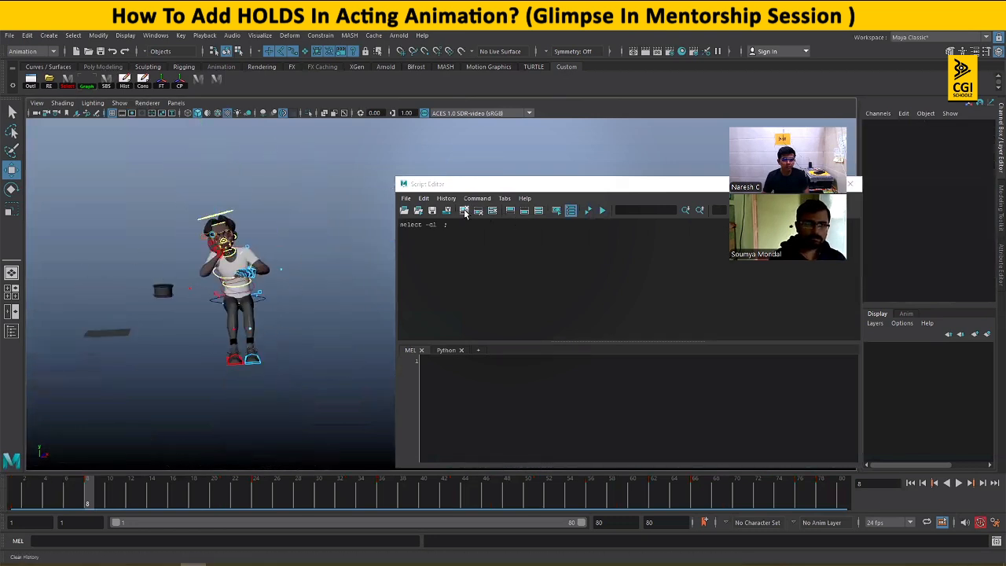
{"action": "left_click_drag", "start_coordinate": [328, 139], "coordinate": [189, 442]}
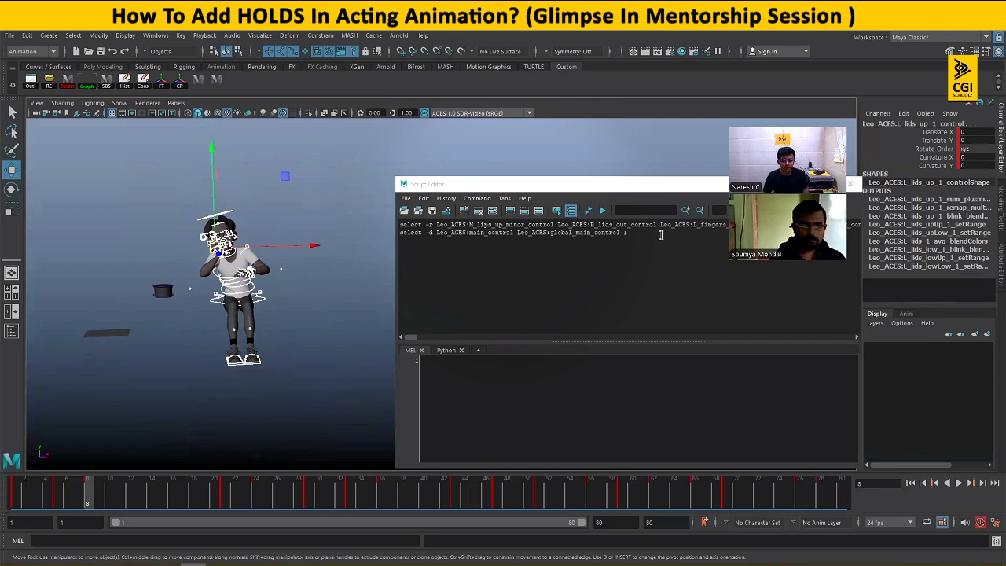
- Save the recorded control selection commands to the Custom shelf as a MEL script
{"action": "left_click_drag", "start_coordinate": [661, 235], "coordinate": [395, 225]}
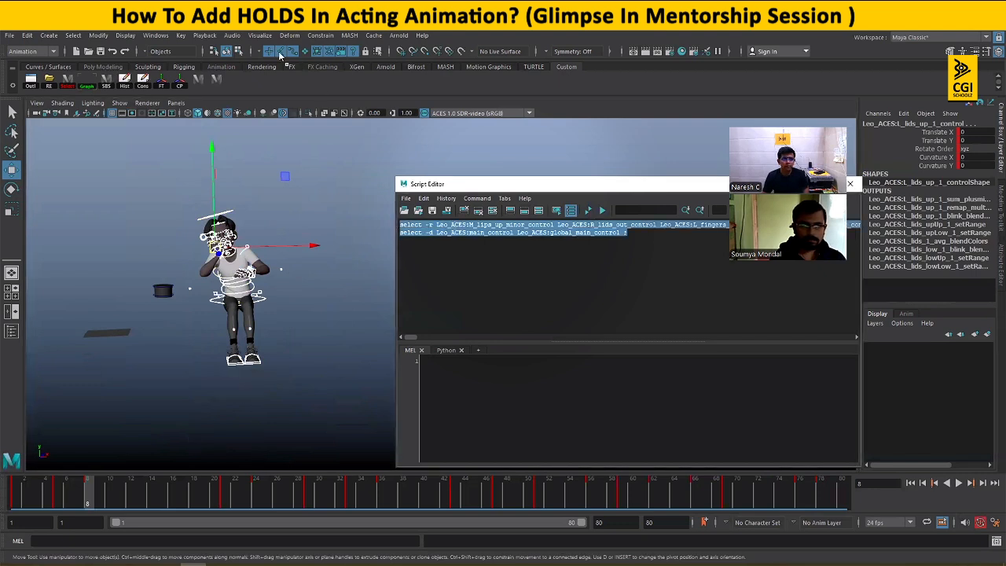
{"action": "middle_click_drag", "start_coordinate": [458, 229], "coordinate": [265, 80]}
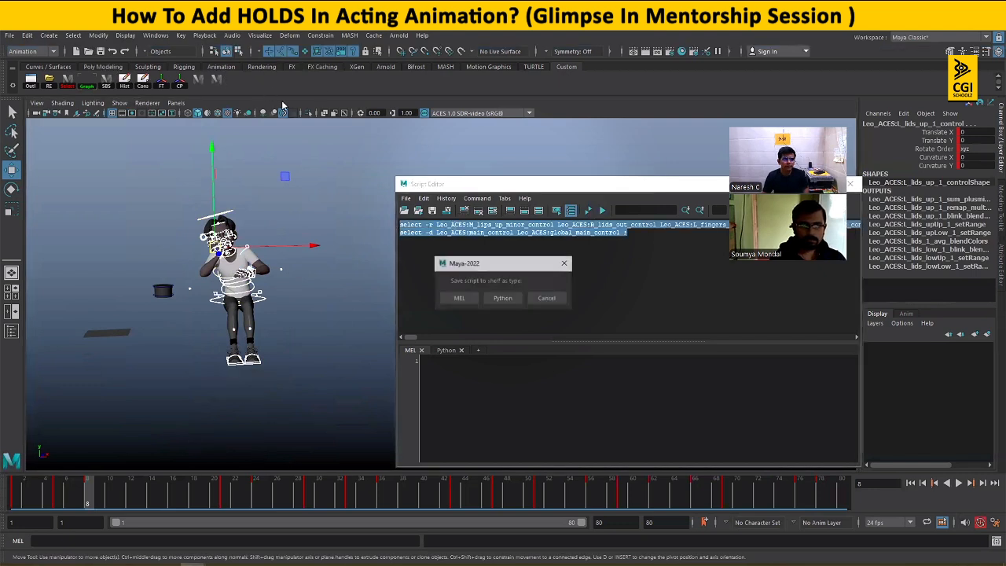
{"action": "left_click", "coordinate": [458, 298]}
{"action": "mouse_move", "coordinate": [624, 189]}
{"action": "left_mouse_down"}
{"action": "mouse_move", "coordinate": [612, 200]}
{"action": "mouse_move", "coordinate": [624, 188]}
{"action": "left_mouse_up"}
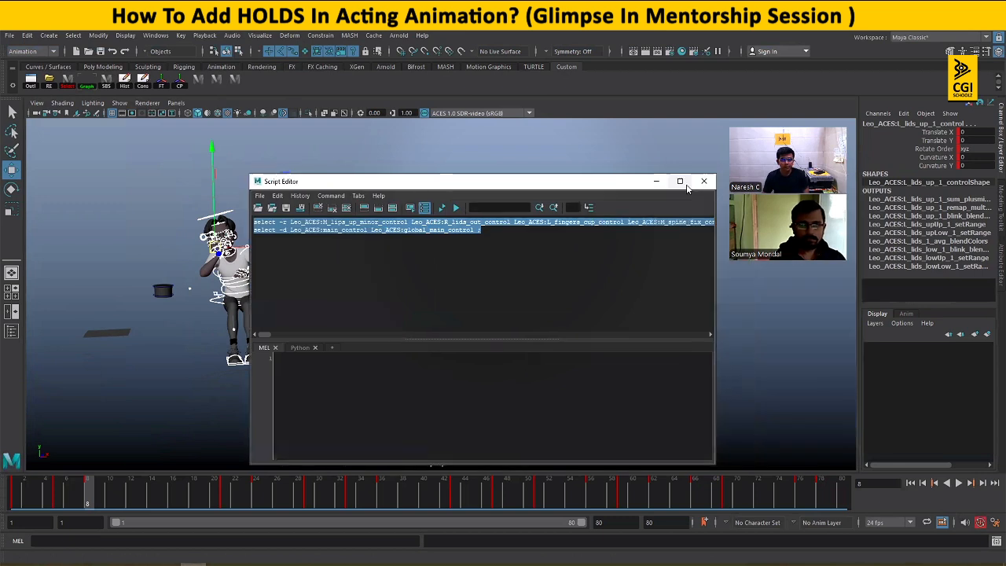
- Close the Script Editor, frame the character in the perspective view, and switch to the full camera1 view
{"action": "left_click", "coordinate": [703, 182]}
{"action": "right_click_drag", "start_coordinate": [356, 327], "coordinate": [590, 339], "text": "alt"}
{"action": "middle_click_drag", "start_coordinate": [590, 338], "coordinate": [927, 363], "text": "alt"}
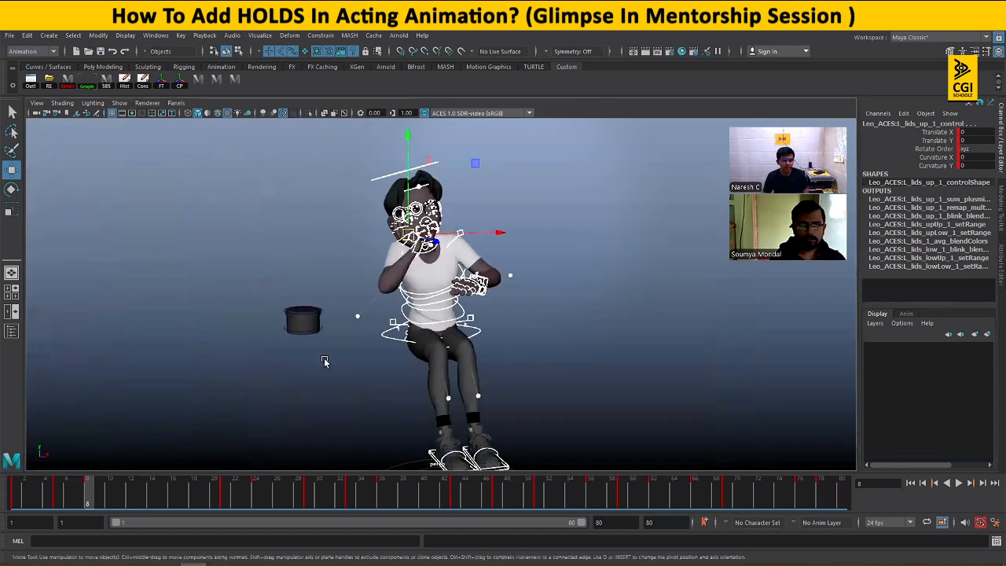
{"action": "key", "text": "space"}
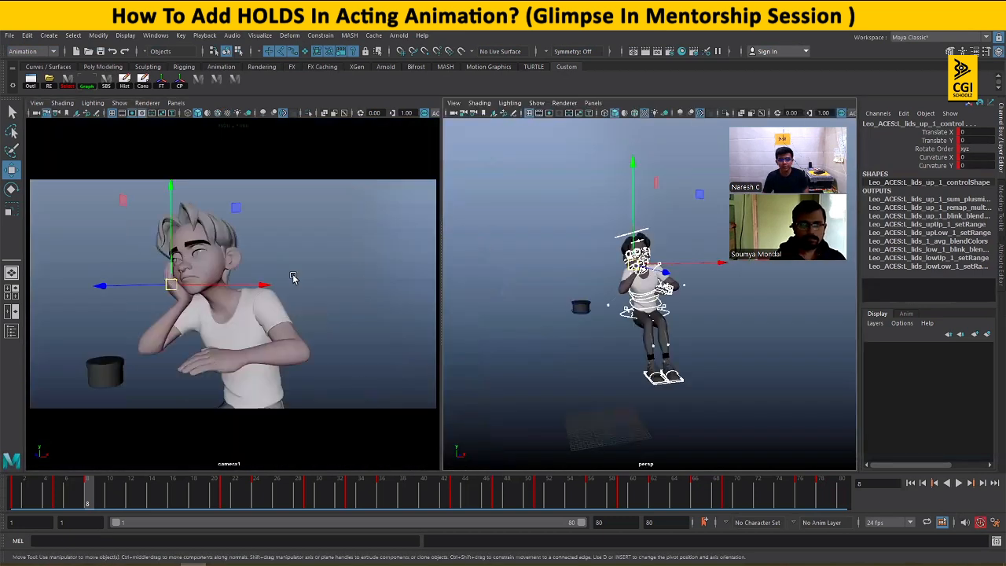
{"action": "key", "text": "space"}
- Play back the shot and scrub between frames 7 and 21 to examine the timing after the eyes open
{"action": "key", "text": "alt+v"}
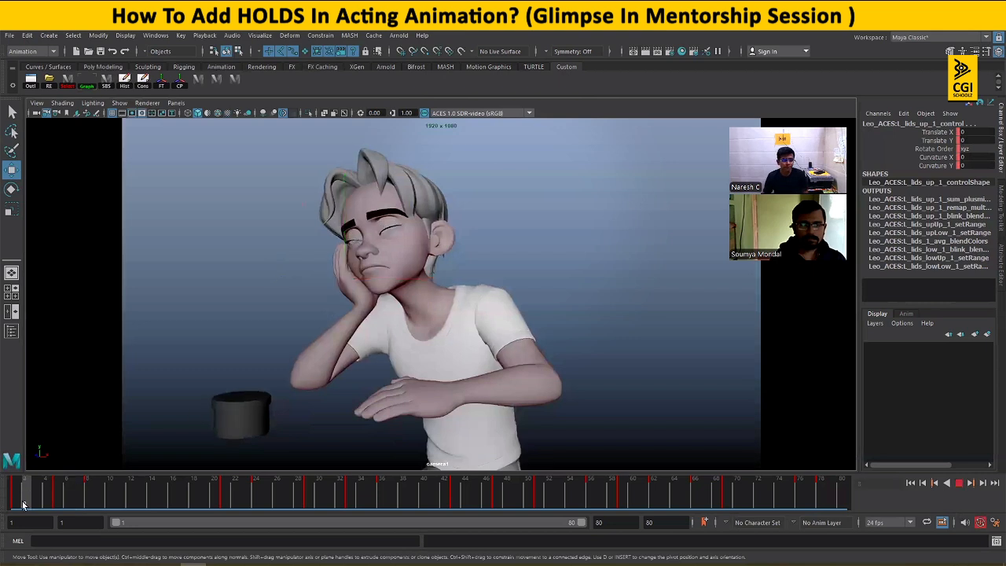
{"action": "mouse_move", "coordinate": [92, 501]}
{"action": "left_mouse_down"}
{"action": "mouse_move", "coordinate": [8, 501]}
{"action": "mouse_move", "coordinate": [110, 499]}
{"action": "left_mouse_up"}
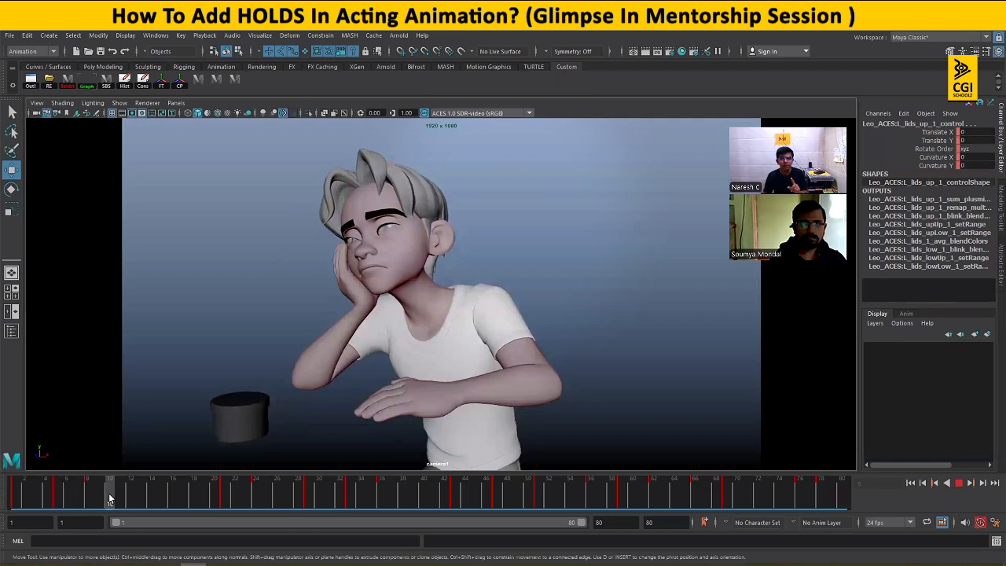
{"action": "left_click", "coordinate": [92, 496]}
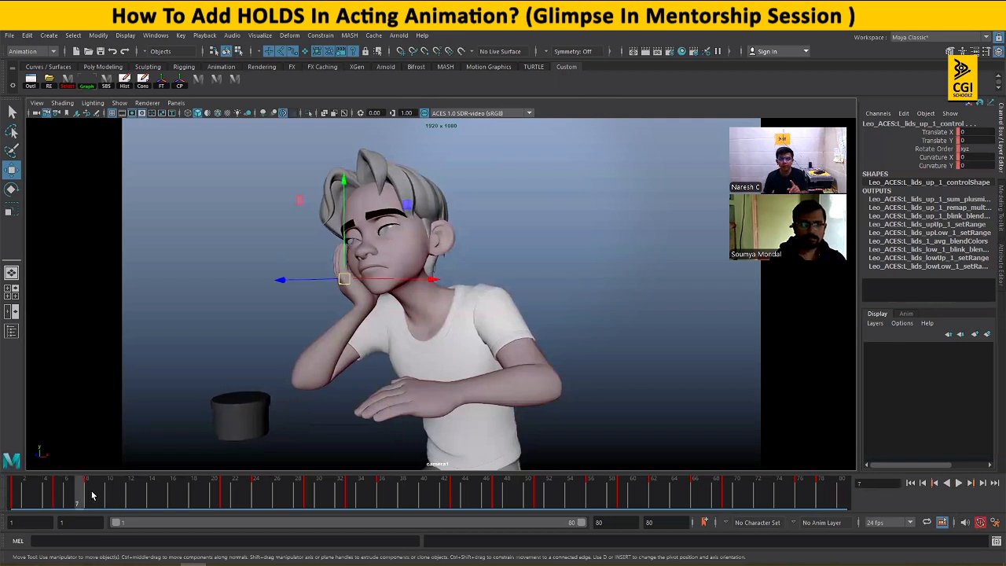
{"action": "key", "text": "alt+v"}
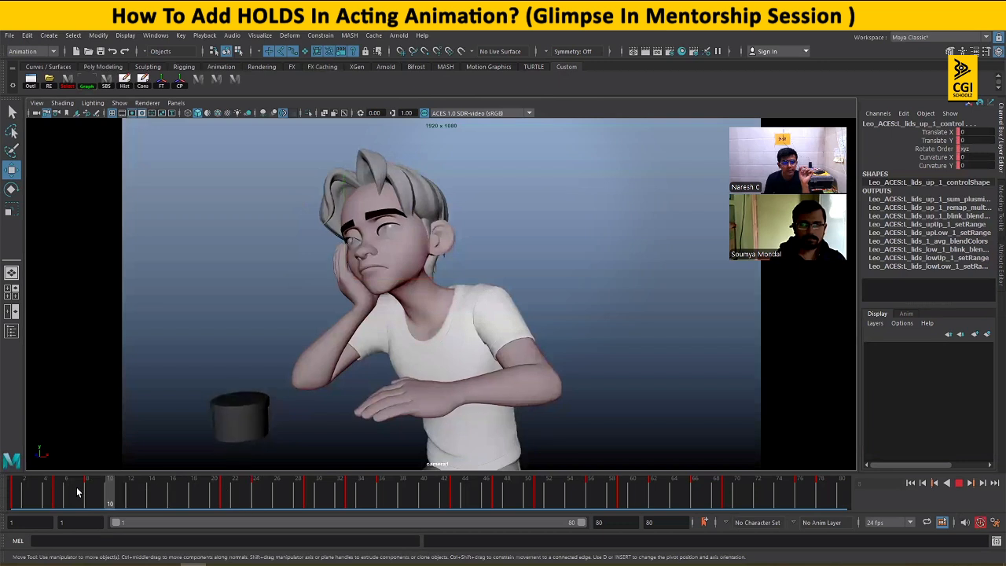
{"action": "left_click", "coordinate": [224, 492]}
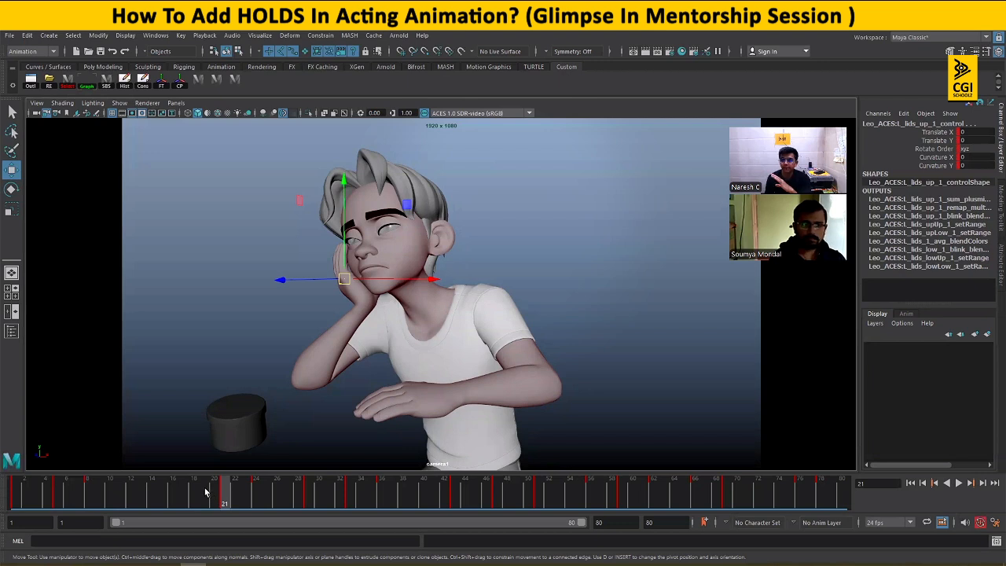
{"action": "left_click", "coordinate": [89, 493]}
{"action": "key", "text": "alt+v"}
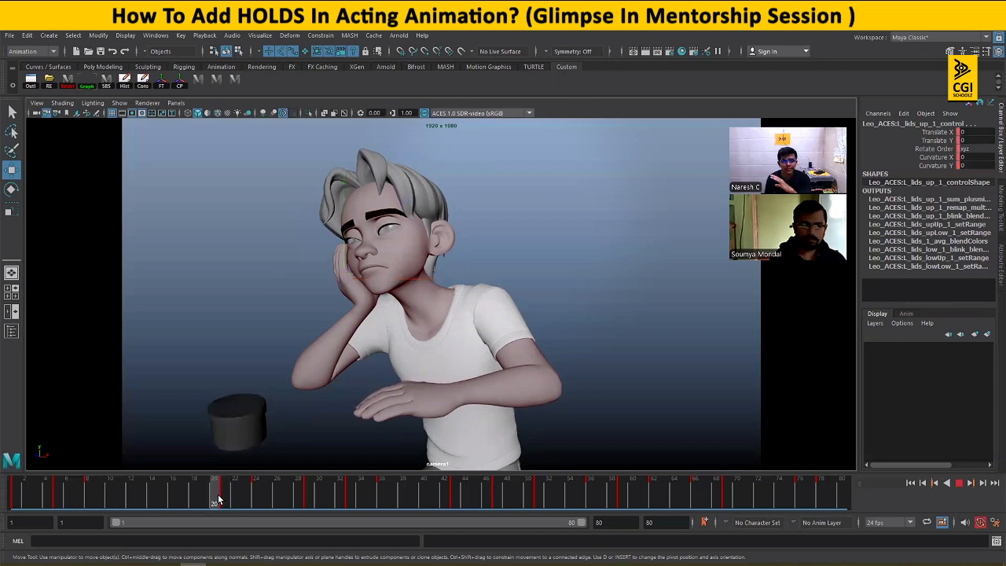
{"action": "mouse_move", "coordinate": [218, 499]}
{"action": "left_mouse_down"}
{"action": "mouse_move", "coordinate": [76, 500]}
{"action": "mouse_move", "coordinate": [187, 497]}
{"action": "left_mouse_up"}
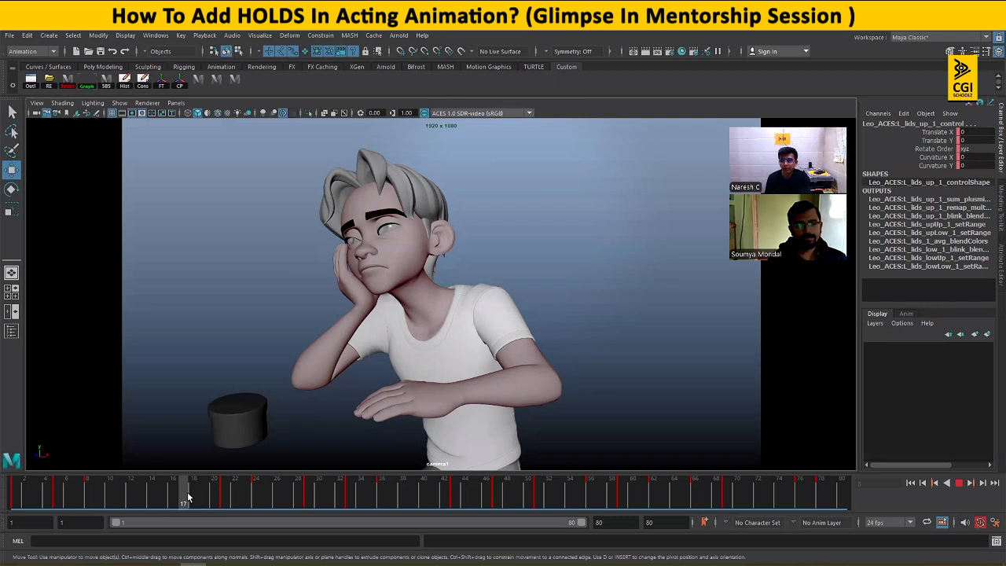
{"action": "mouse_move", "coordinate": [188, 496]}
{"action": "left_mouse_down"}
{"action": "mouse_move", "coordinate": [75, 497]}
{"action": "mouse_move", "coordinate": [254, 497]}
{"action": "mouse_move", "coordinate": [102, 493]}
{"action": "left_mouse_up"}
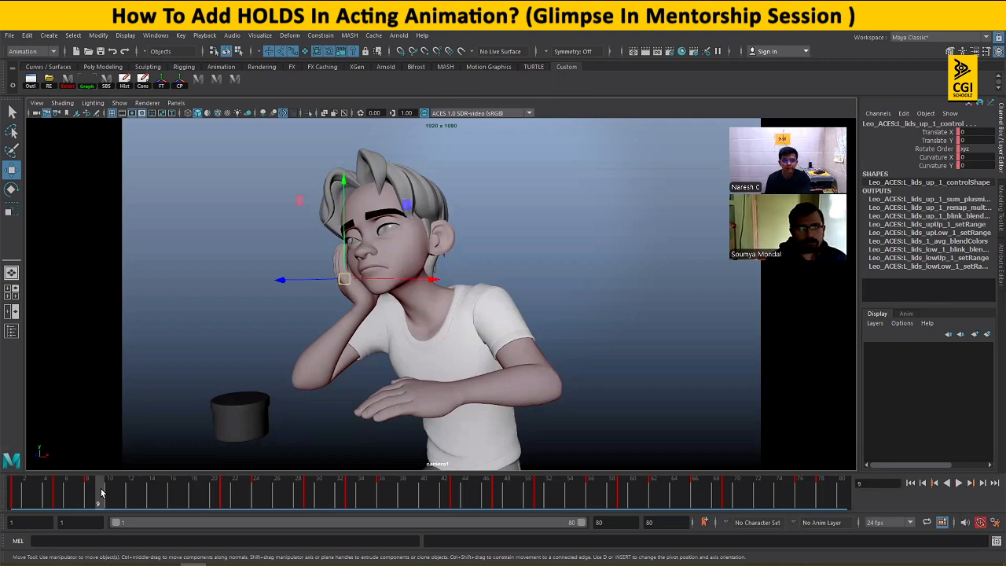
{"action": "left_click", "coordinate": [89, 499]}
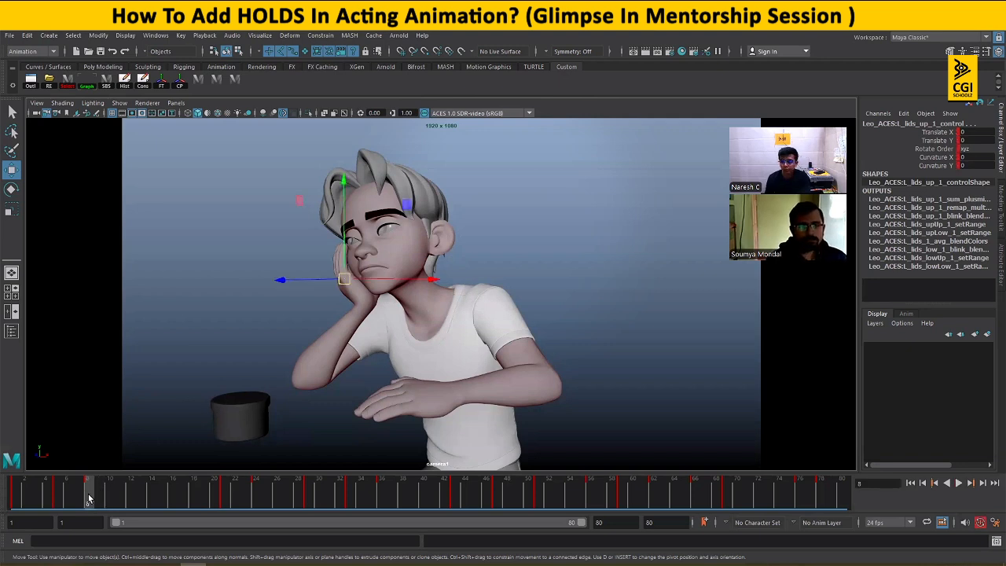
{"action": "left_click_drag", "start_coordinate": [177, 498], "coordinate": [123, 504]}
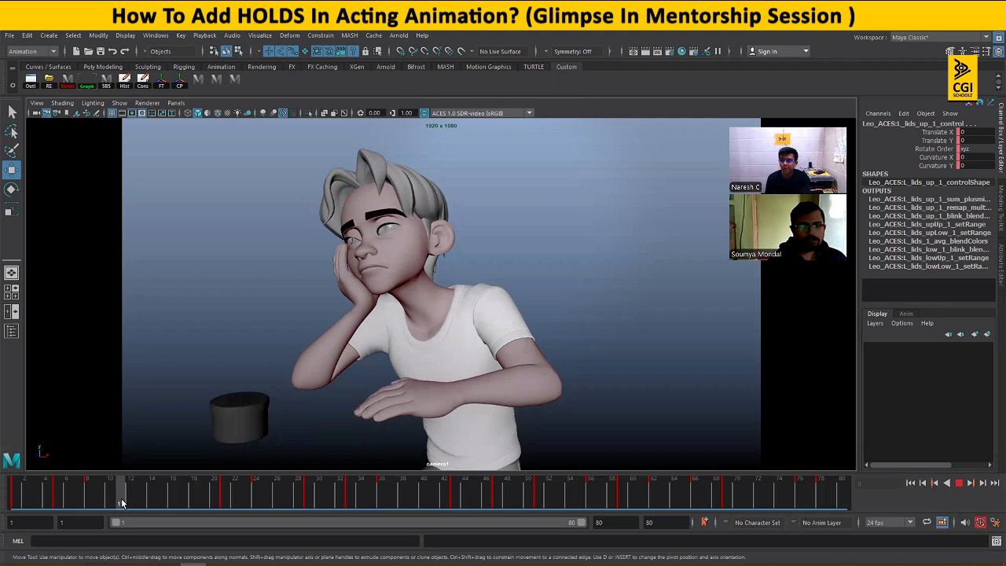
{"action": "mouse_move", "coordinate": [122, 502]}
{"action": "left_mouse_down"}
{"action": "mouse_move", "coordinate": [152, 499]}
{"action": "mouse_move", "coordinate": [87, 499]}
{"action": "mouse_move", "coordinate": [140, 499]}
{"action": "left_mouse_up"}
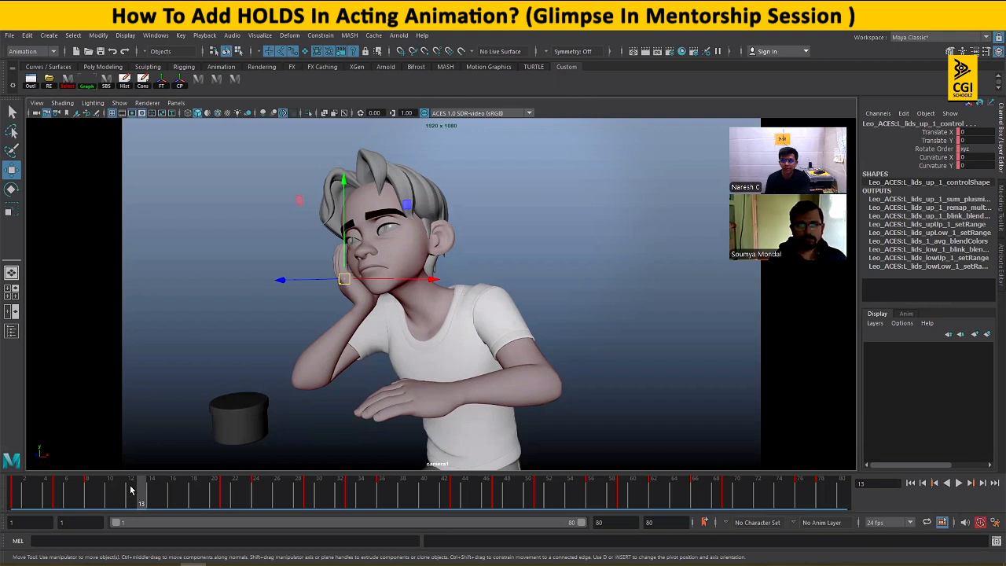
- Copy the open-eyed pose from frame 8 to frame 18 and key it on the selected controls as a hold
{"action": "left_click", "coordinate": [92, 501]}
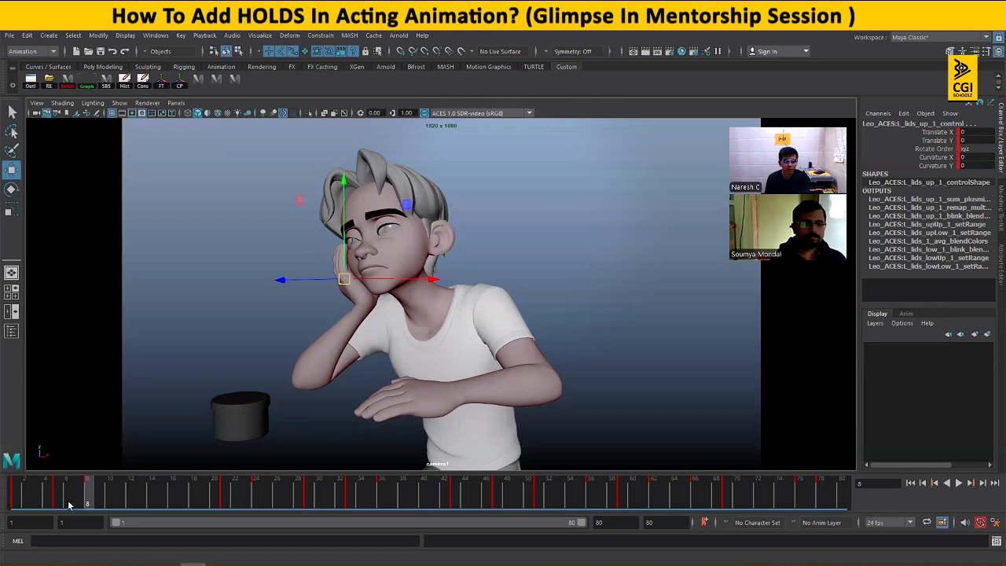
{"action": "left_click_drag", "start_coordinate": [69, 506], "coordinate": [95, 500]}
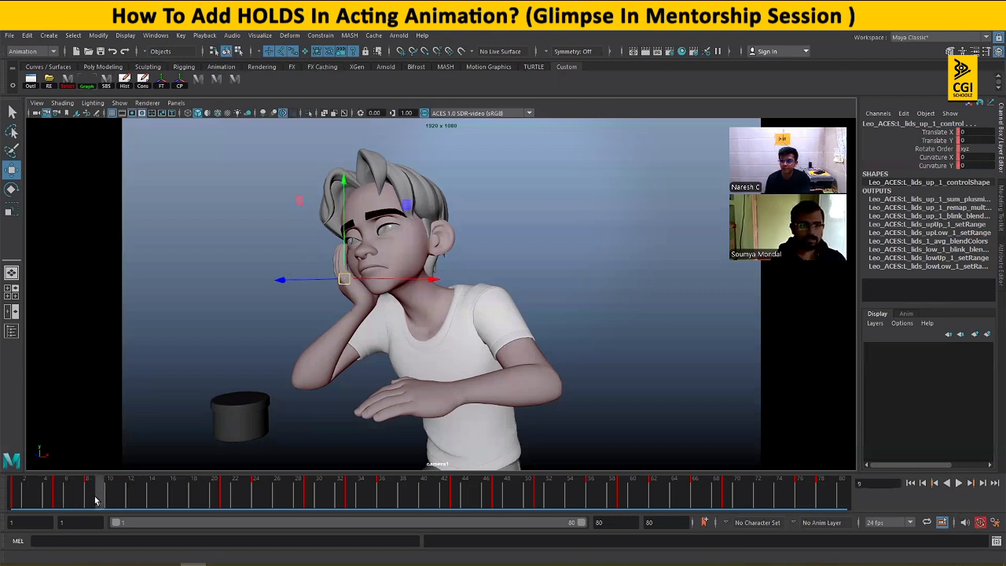
{"action": "left_click", "coordinate": [91, 490]}
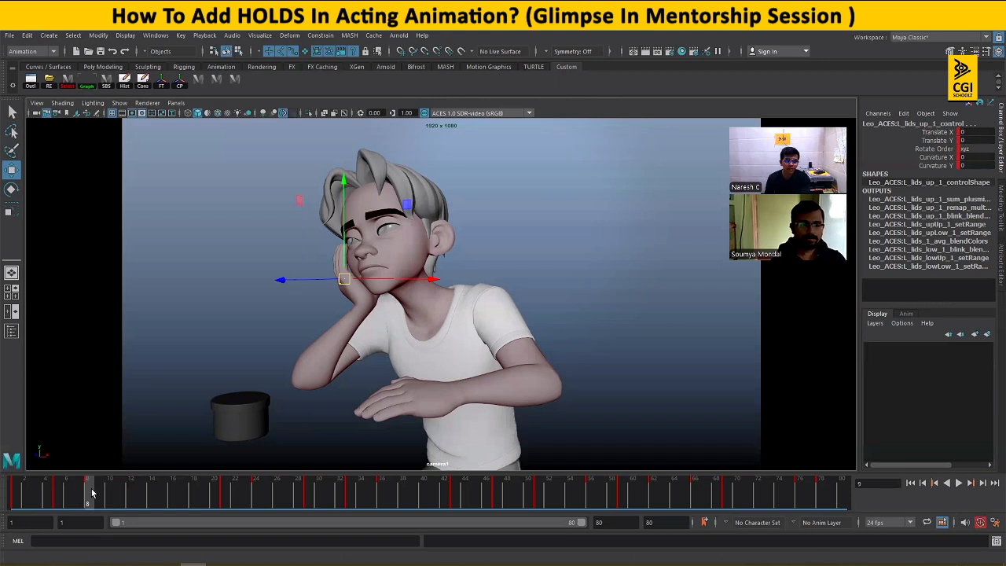
{"action": "left_click_drag", "start_coordinate": [58, 493], "coordinate": [88, 495]}
{"action": "left_click", "coordinate": [87, 495]}
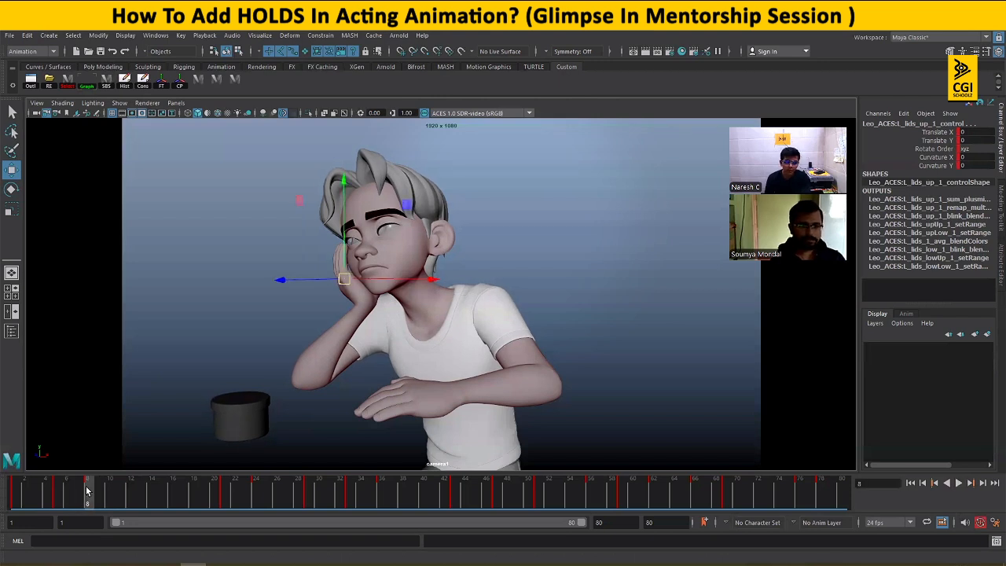
{"action": "left_click_drag", "start_coordinate": [88, 491], "coordinate": [194, 493]}
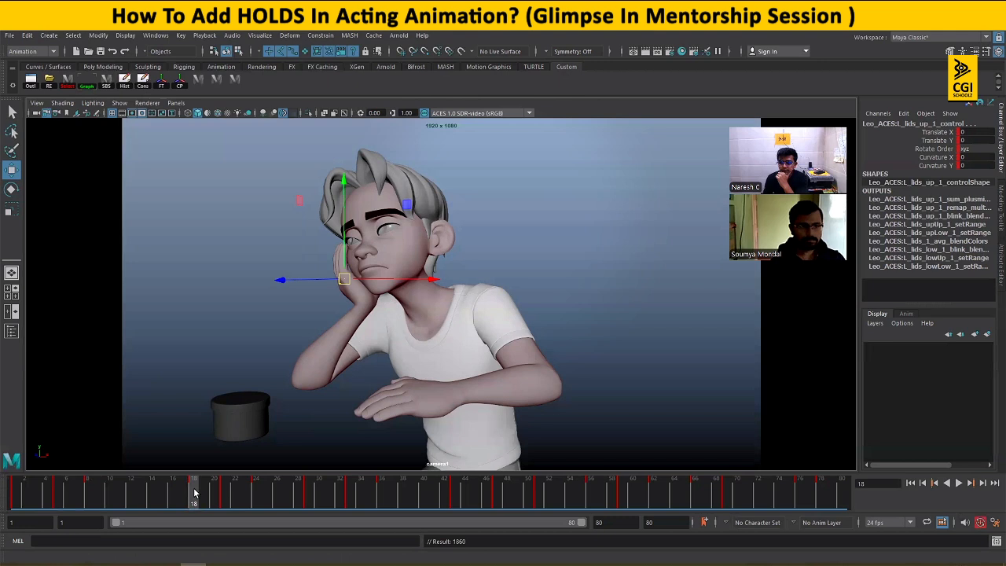
- Review the hold from frame 8 to frame 18 and the transition through frame 21 to the closed eyes at frame 24
{"action": "left_click_drag", "start_coordinate": [194, 493], "coordinate": [96, 501]}
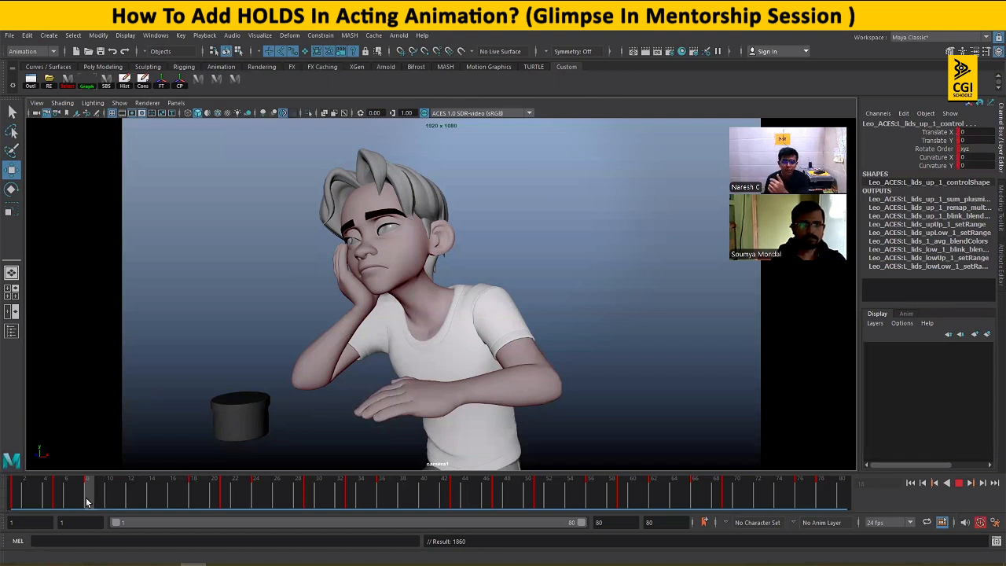
{"action": "left_click", "coordinate": [87, 502]}
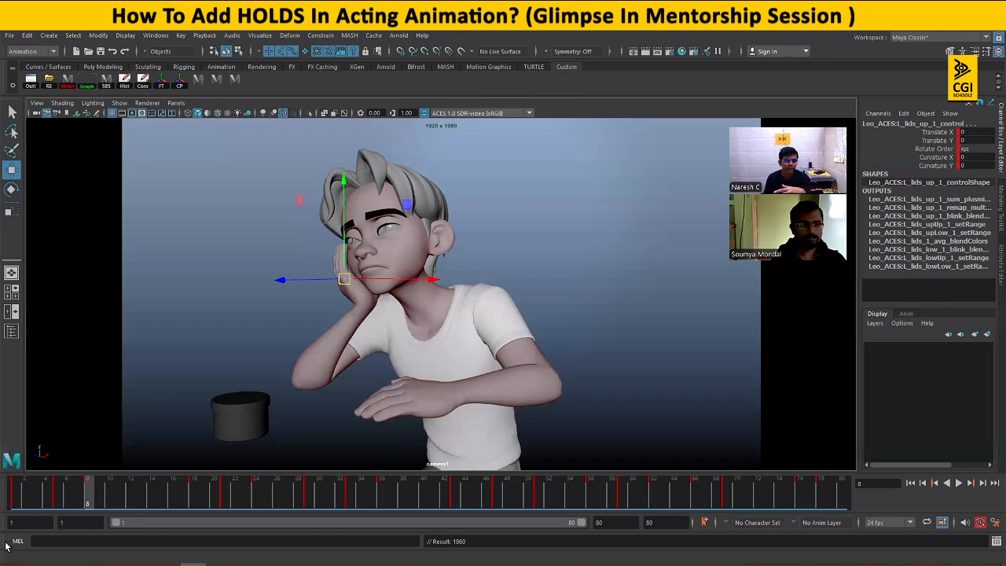
{"action": "mouse_move", "coordinate": [85, 501]}
{"action": "left_mouse_down"}
{"action": "mouse_move", "coordinate": [52, 500]}
{"action": "mouse_move", "coordinate": [196, 494]}
{"action": "left_mouse_up"}
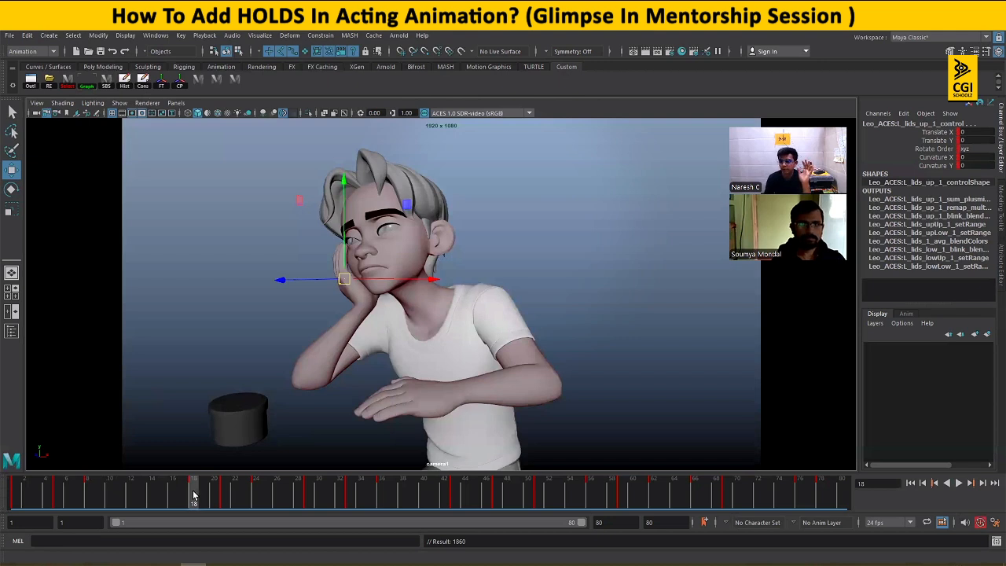
{"action": "left_click_drag", "start_coordinate": [187, 495], "coordinate": [251, 500]}
{"action": "left_click", "coordinate": [217, 500]}
{"action": "left_click", "coordinate": [256, 497]}
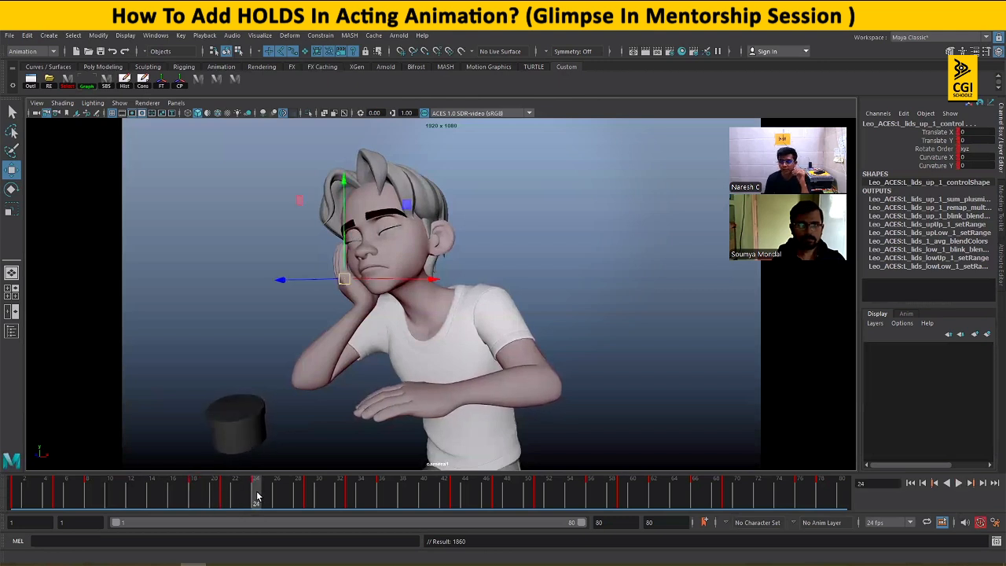
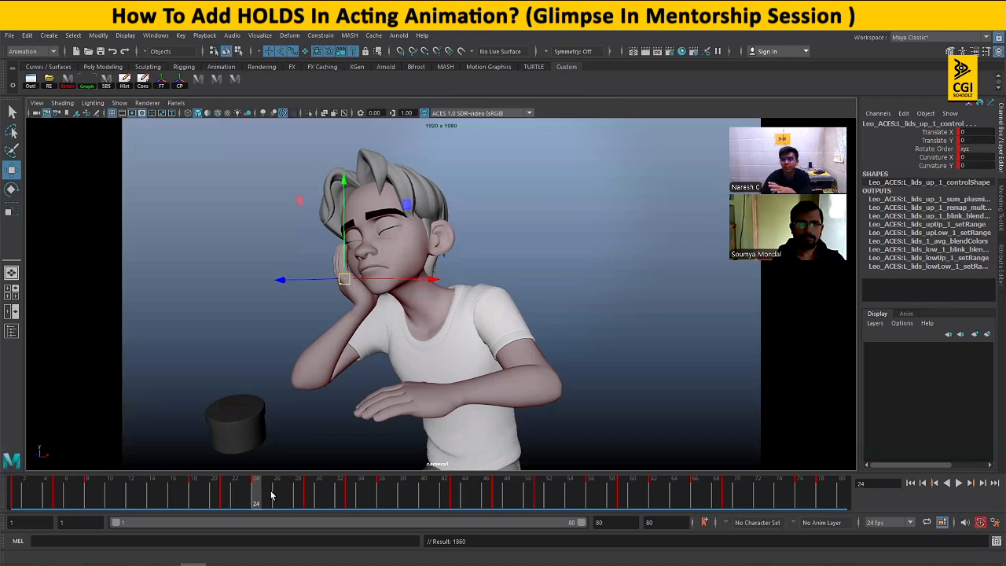
{"action": "left_click", "coordinate": [182, 501]}
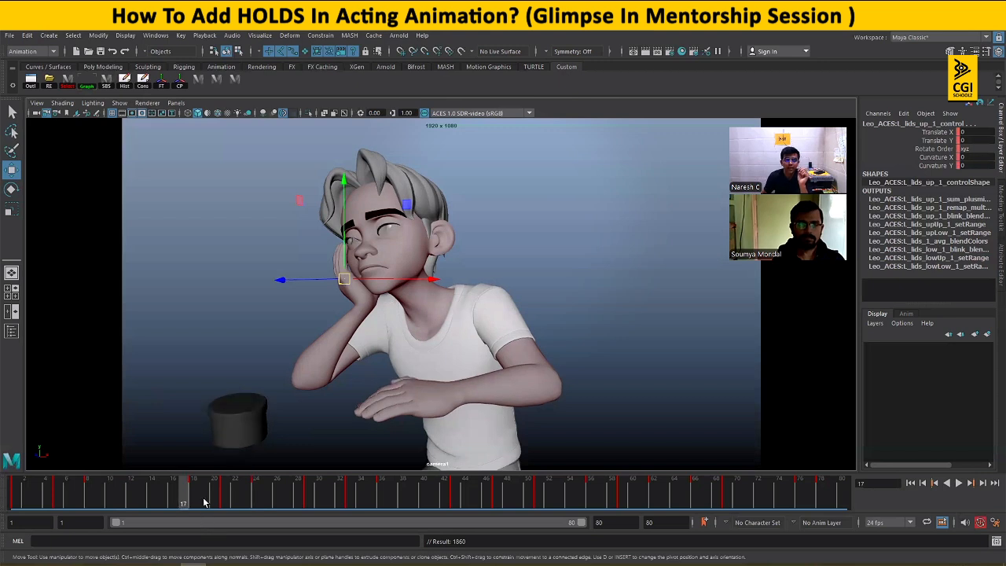
{"action": "left_click", "coordinate": [195, 495]}
{"action": "left_click_drag", "start_coordinate": [195, 494], "coordinate": [224, 496]}
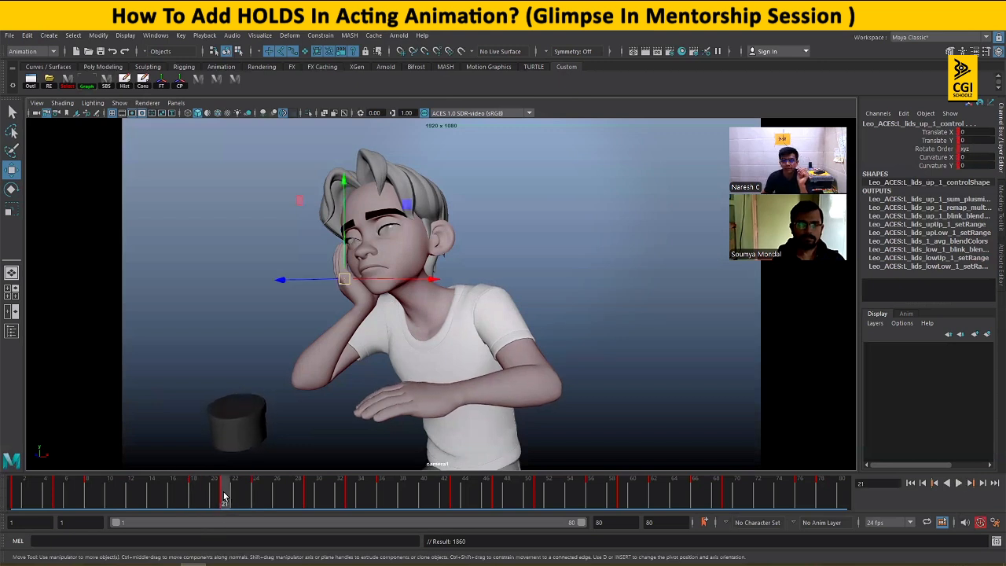
{"action": "key", "text": "alt+v"}
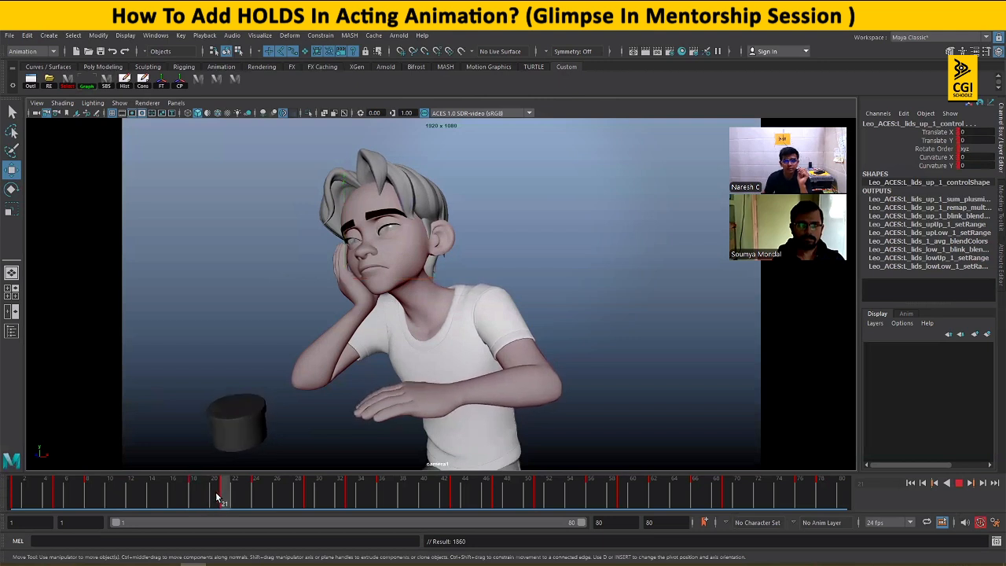
- Recheck the motion between frames 18 and 21, and shift the hold's end key at frame 18 to frame 19
{"action": "left_click", "coordinate": [193, 495]}
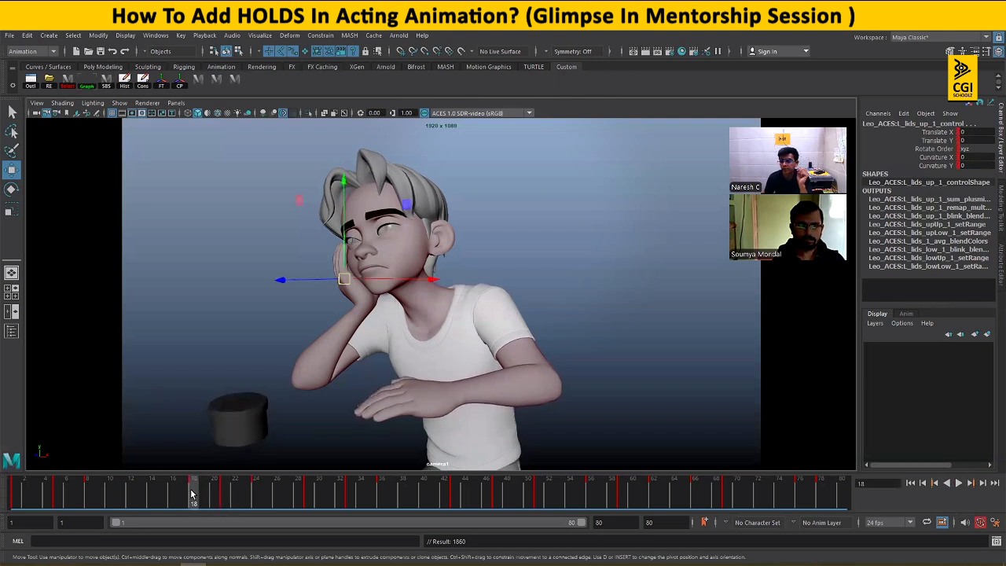
{"action": "key", "text": "alt+v"}
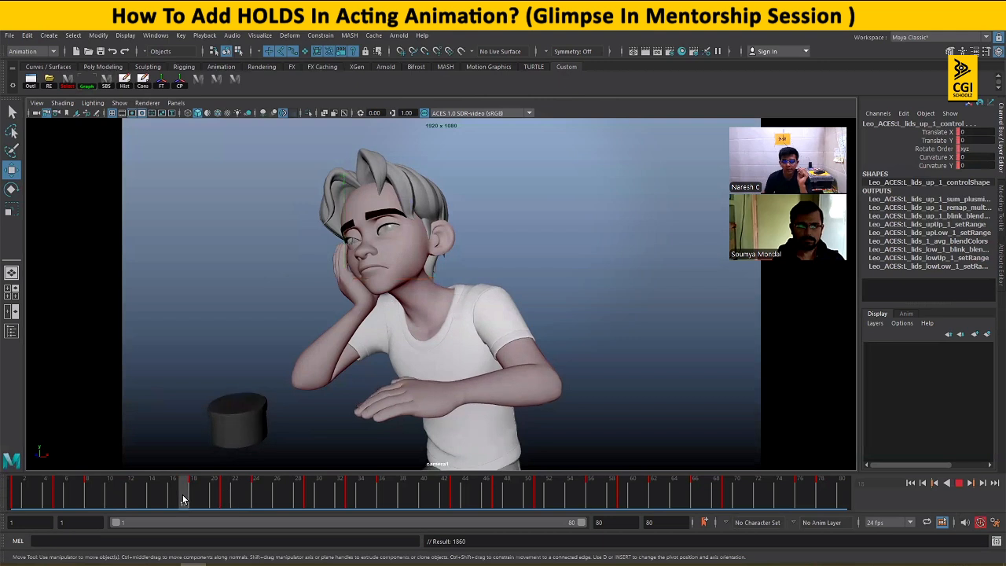
{"action": "mouse_move", "coordinate": [216, 493]}
{"action": "left_mouse_down"}
{"action": "mouse_move", "coordinate": [195, 485]}
{"action": "mouse_move", "coordinate": [241, 490]}
{"action": "mouse_move", "coordinate": [199, 495]}
{"action": "mouse_move", "coordinate": [221, 496]}
{"action": "left_mouse_up"}
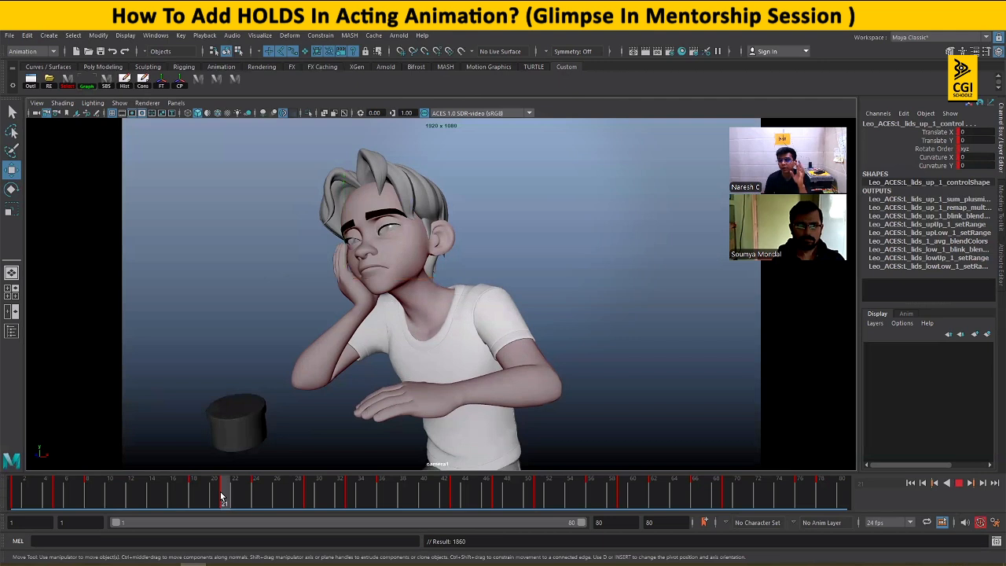
{"action": "left_click_drag", "start_coordinate": [222, 496], "coordinate": [204, 489]}
{"action": "left_click", "coordinate": [195, 490]}
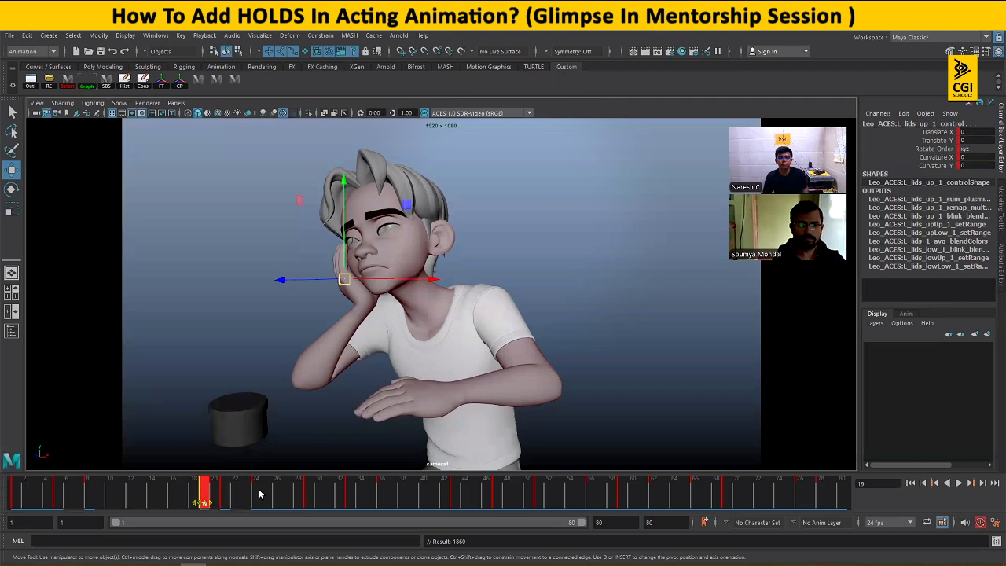
- Review the blink and the following eye opening from about frame 17 through frame 30, finishing at frame 24
{"action": "left_click", "coordinate": [258, 492]}
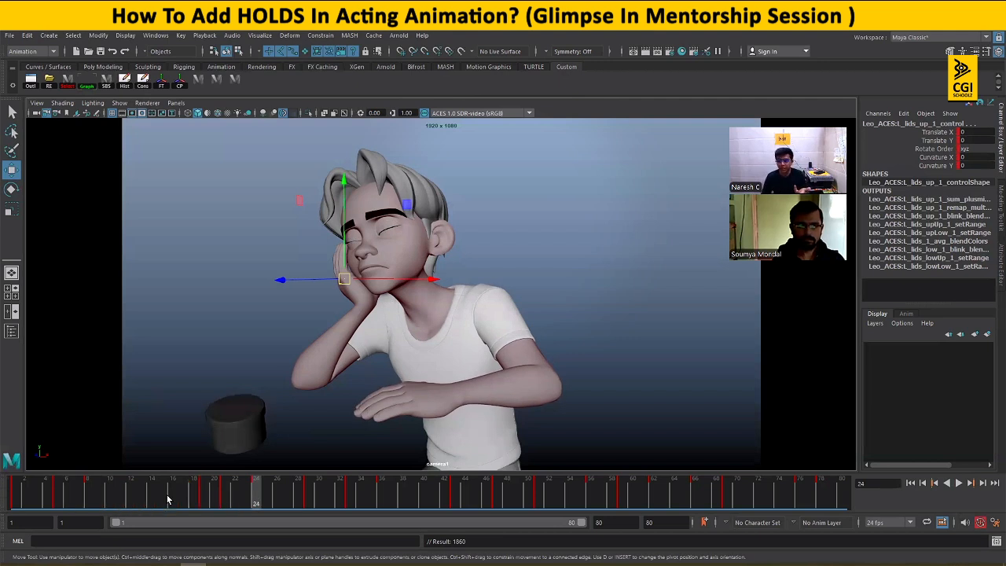
{"action": "left_click", "coordinate": [184, 493]}
{"action": "left_click_drag", "start_coordinate": [195, 493], "coordinate": [229, 494]}
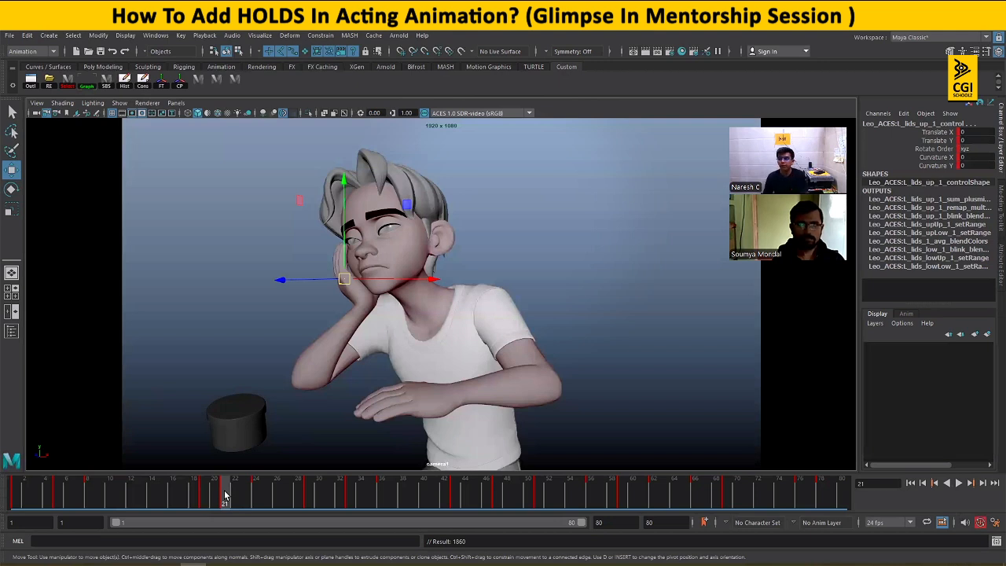
{"action": "left_click_drag", "start_coordinate": [224, 495], "coordinate": [263, 495]}
{"action": "key", "text": "alt+v"}
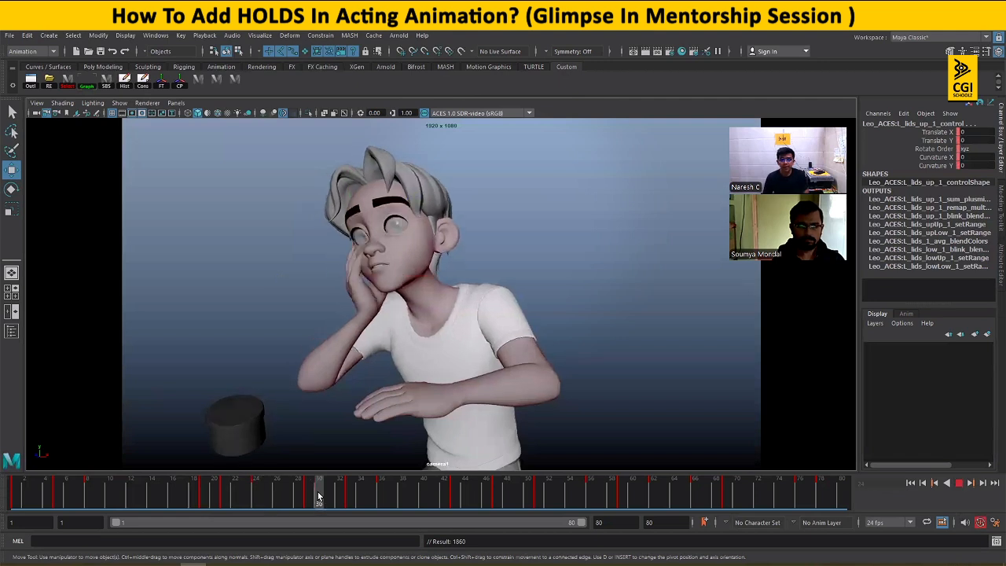
{"action": "key", "text": "alt+v"}
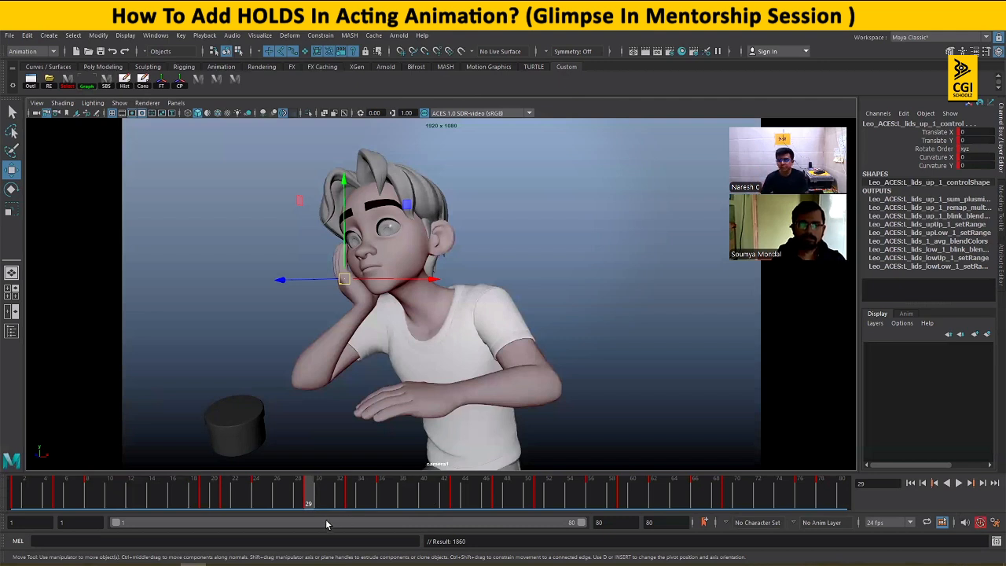
{"action": "left_click", "coordinate": [259, 500]}
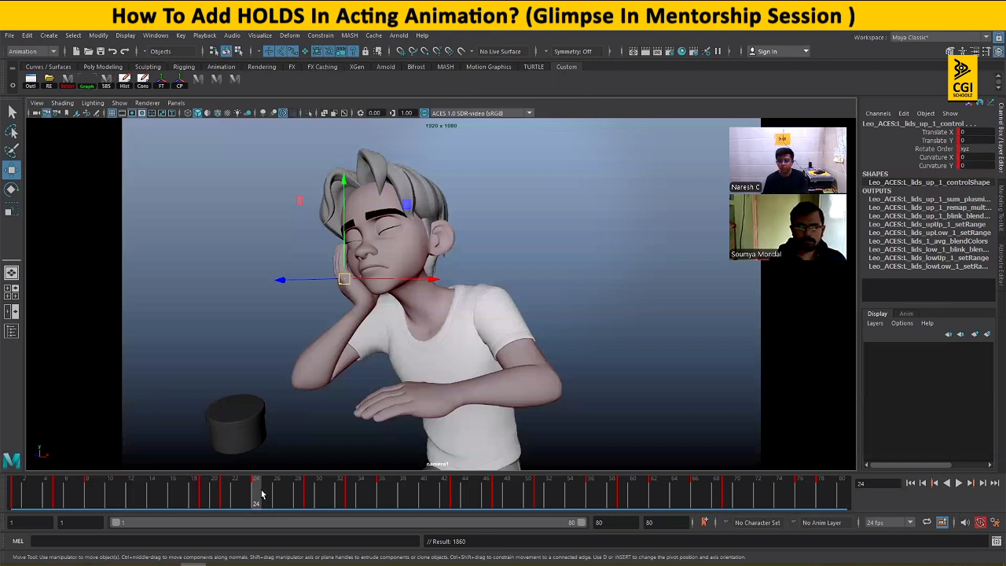
- Shift the closed-eyes key from frame 24 to frame 27 and check the motion up to frame 29
{"action": "left_click_drag", "start_coordinate": [209, 498], "coordinate": [309, 501]}
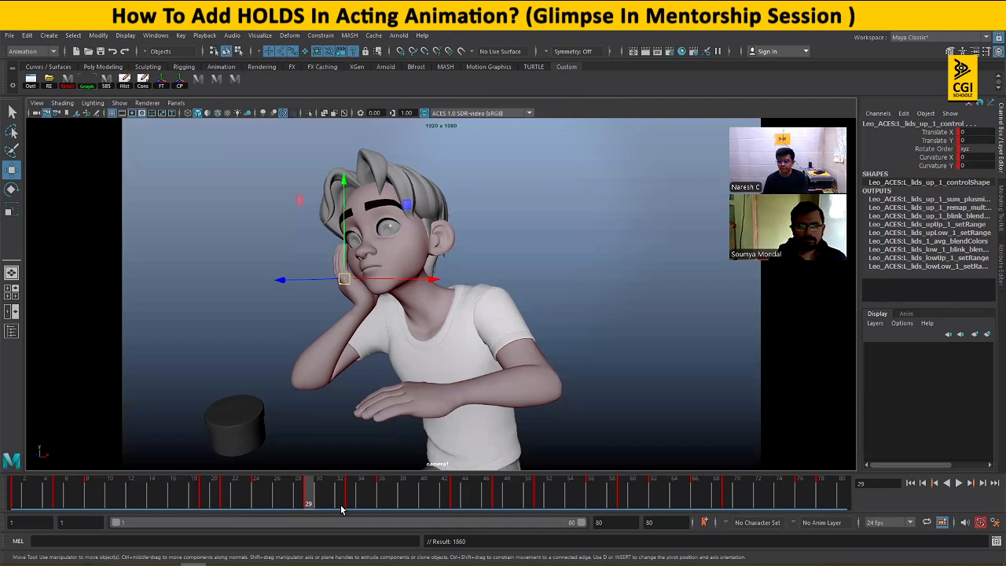
{"action": "left_click_drag", "start_coordinate": [340, 505], "coordinate": [263, 503]}
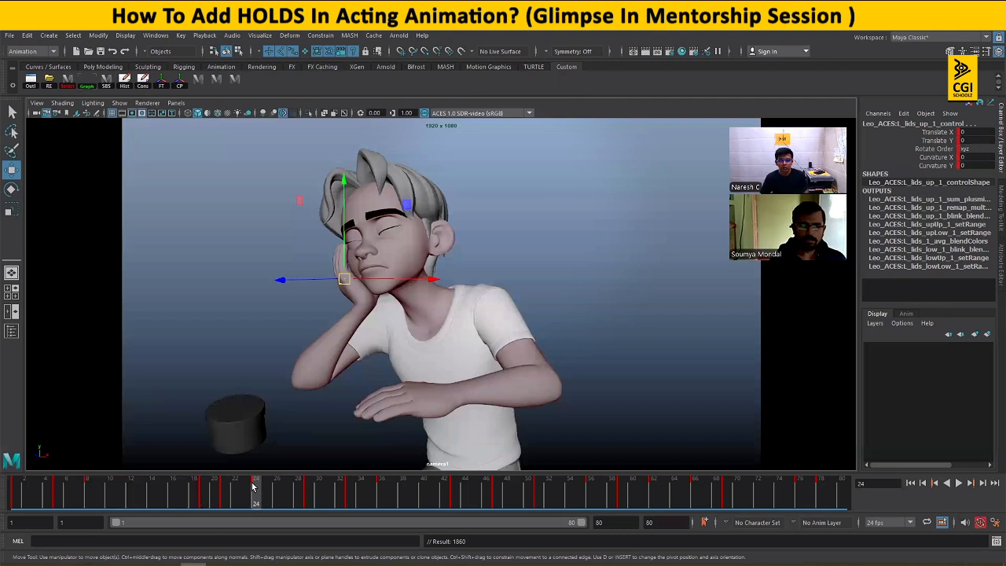
{"action": "left_click_drag", "start_coordinate": [240, 494], "coordinate": [285, 491]}
{"action": "left_click", "coordinate": [256, 491], "text": "shift"}
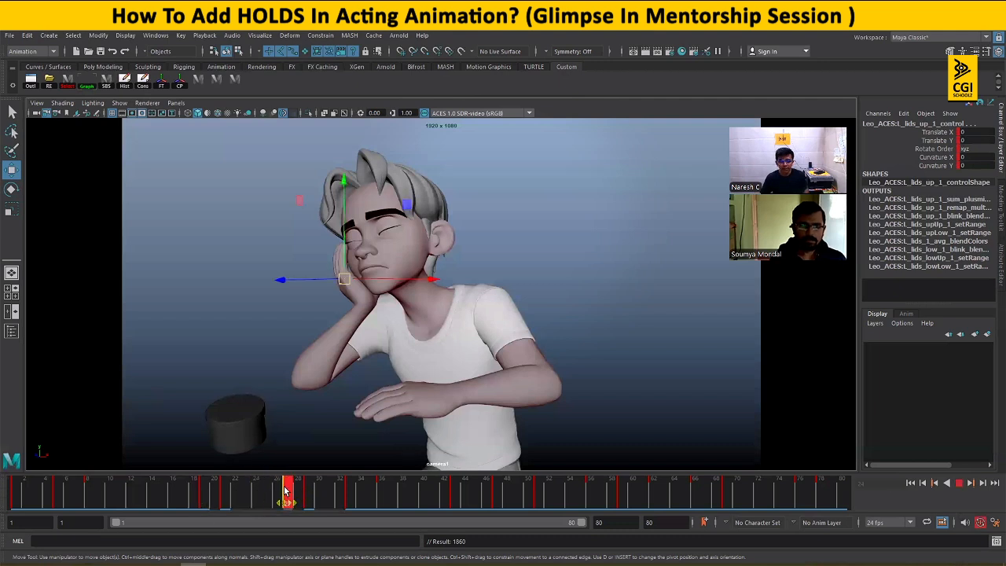
{"action": "left_click_drag", "start_coordinate": [194, 504], "coordinate": [308, 504]}
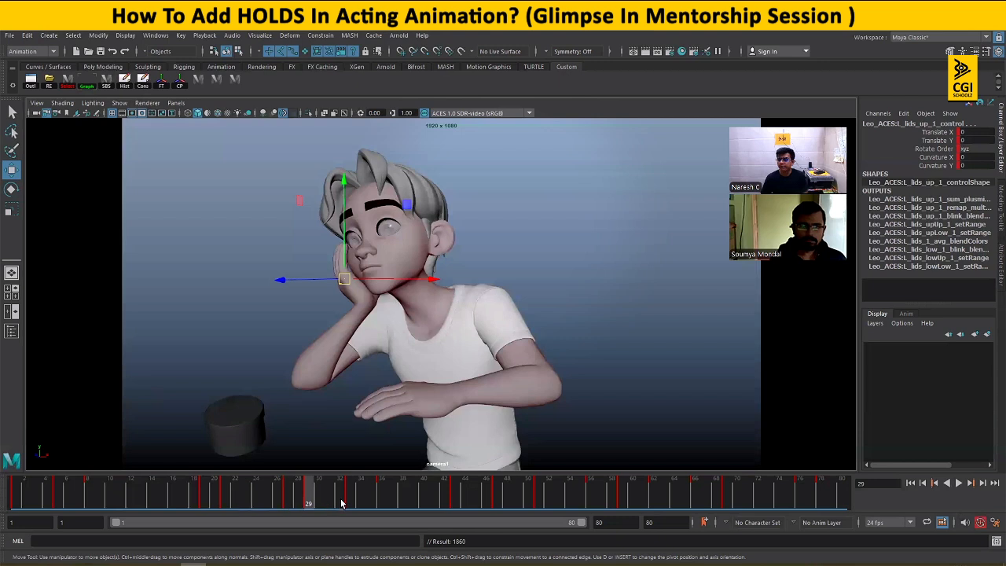
- Copy the half-open-eyes pose from frame 21 to frame 25 as a keyed hold, and check the motion leading into it
{"action": "left_click_drag", "start_coordinate": [233, 498], "coordinate": [309, 496]}
{"action": "left_click", "coordinate": [225, 489]}
{"action": "key", "text": "alt+v"}
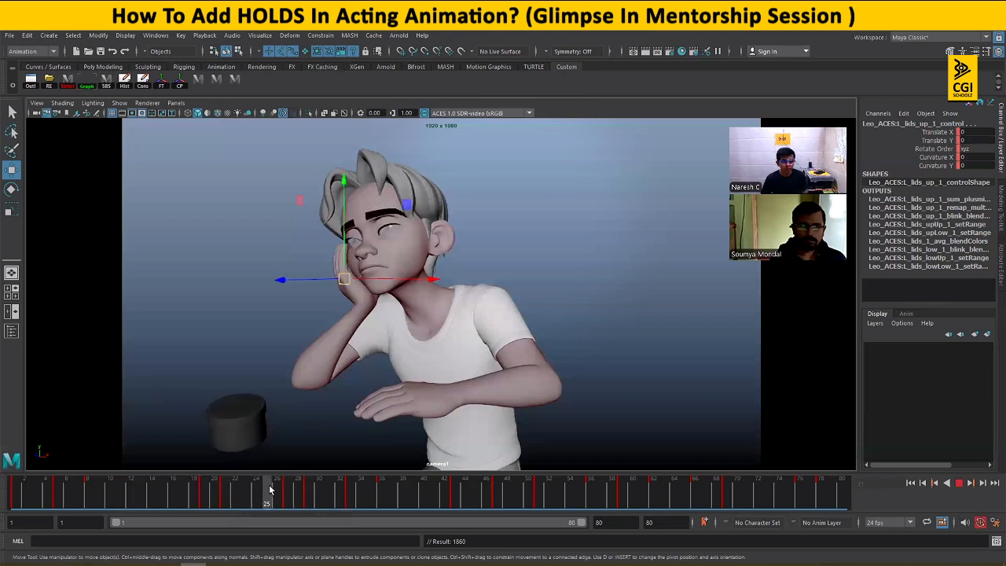
{"action": "key", "text": "alt+v"}
{"action": "left_click", "coordinate": [225, 497]}
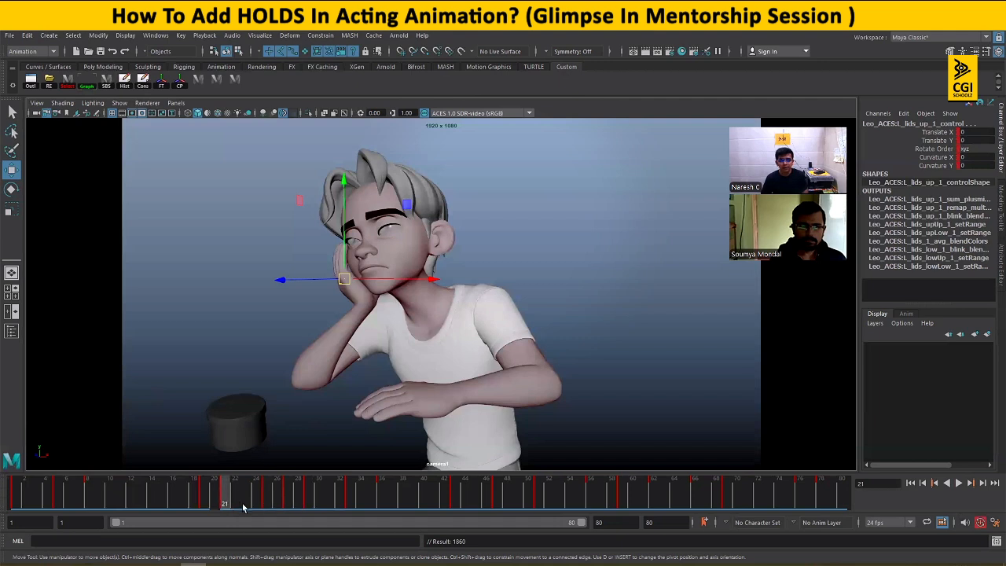
{"action": "left_click_drag", "start_coordinate": [165, 500], "coordinate": [238, 501]}
{"action": "left_click", "coordinate": [224, 498]}
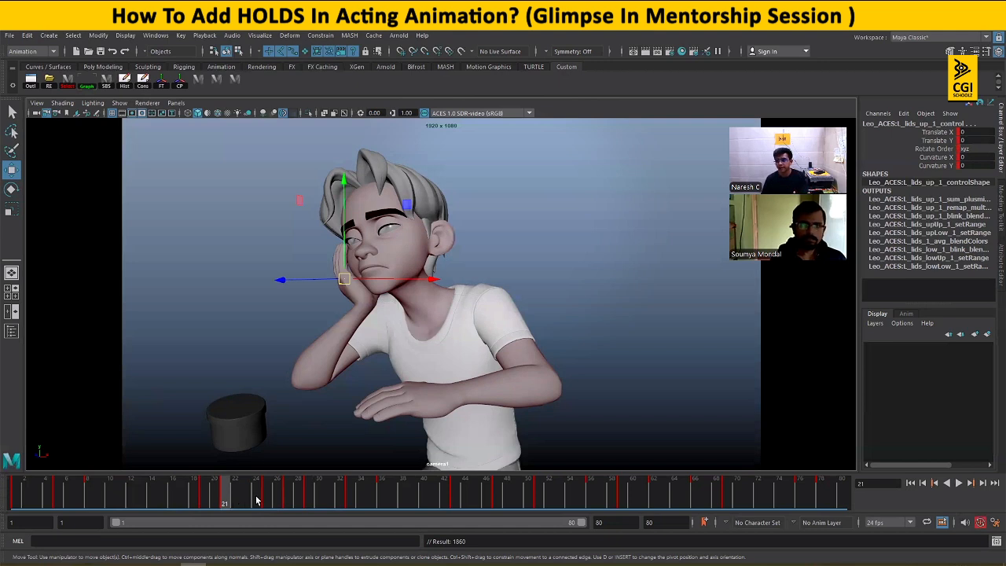
- Play from frame 8, shift the keys at frames 19 and 21 to frames 18 and 20, and check the motion through frame 29
{"action": "left_click", "coordinate": [86, 495]}
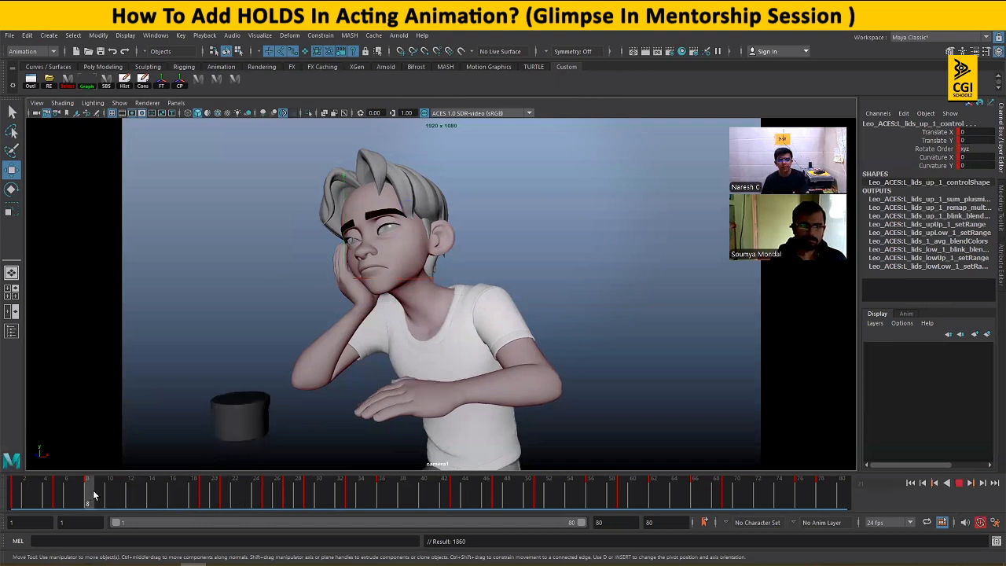
{"action": "key", "text": "alt+v"}
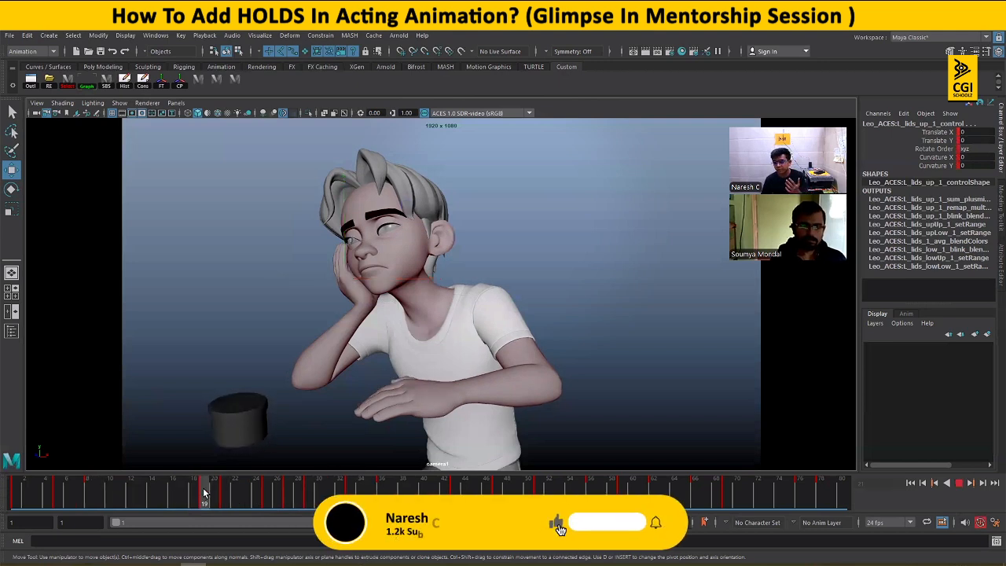
{"action": "mouse_move", "coordinate": [204, 488]}
{"action": "left_mouse_down"}
{"action": "mouse_move", "coordinate": [271, 492]}
{"action": "mouse_move", "coordinate": [202, 495]}
{"action": "left_mouse_up"}
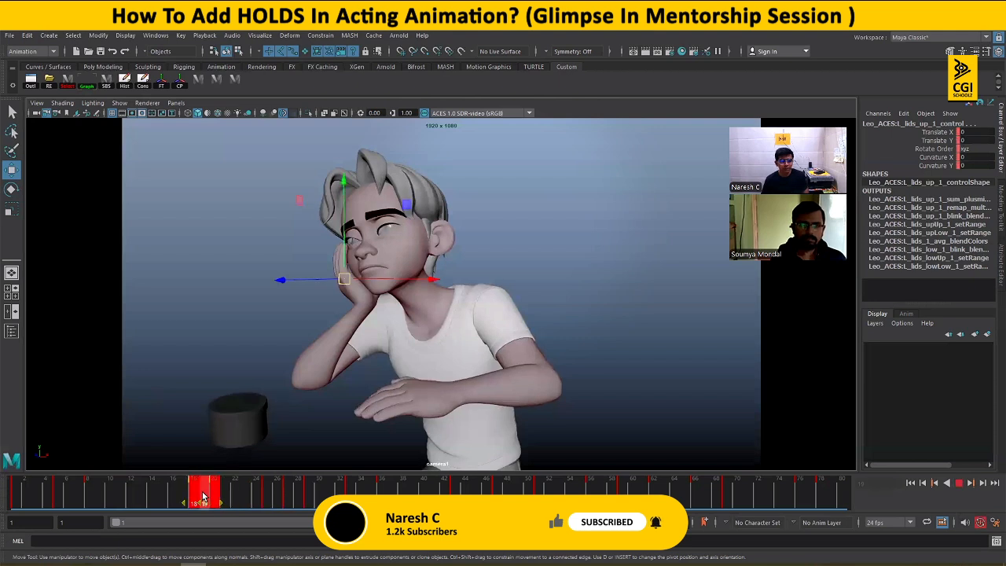
{"action": "left_click", "coordinate": [257, 493]}
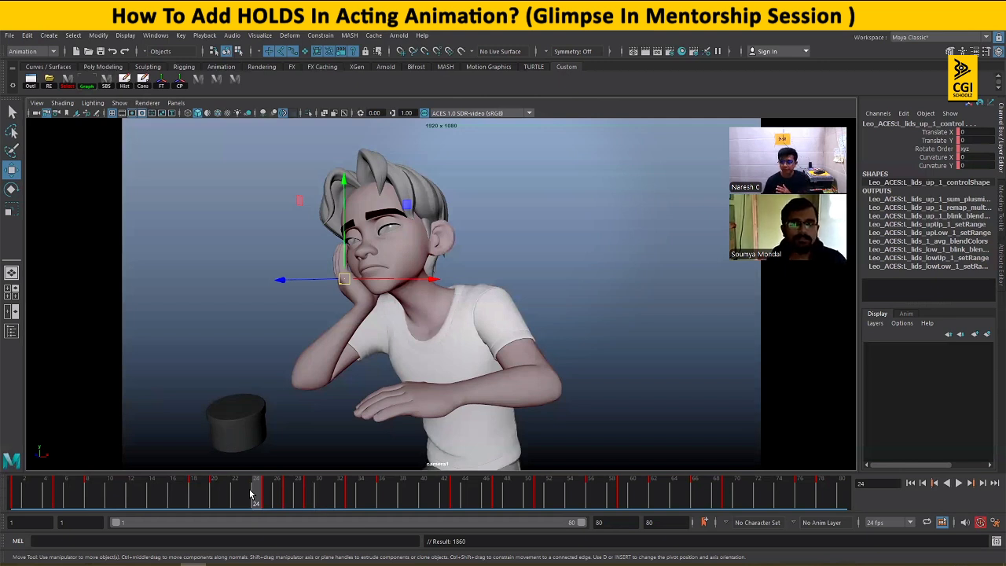
{"action": "left_click_drag", "start_coordinate": [212, 494], "coordinate": [313, 498]}
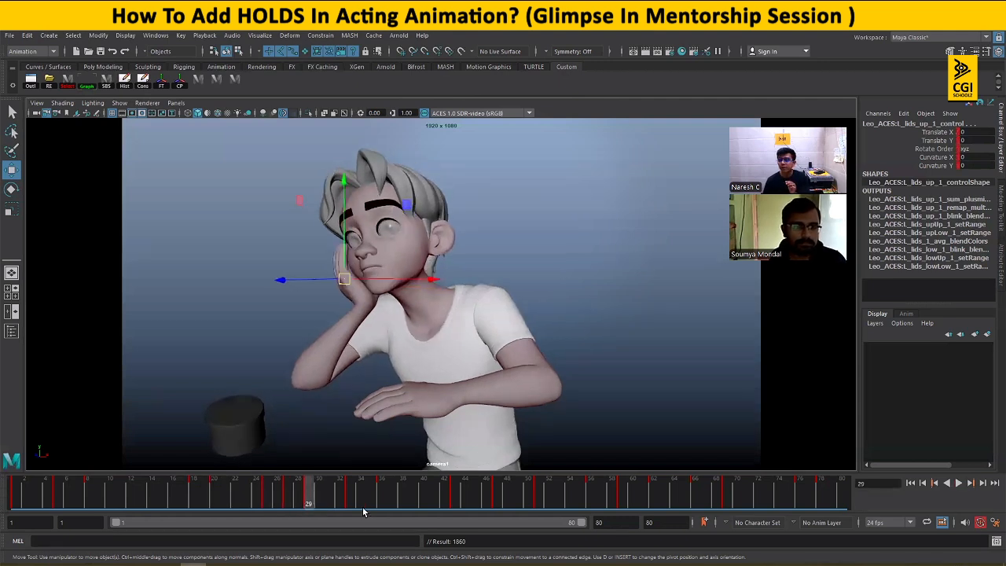
{"action": "mouse_move", "coordinate": [253, 492]}
{"action": "left_mouse_down"}
{"action": "mouse_move", "coordinate": [318, 493]}
{"action": "mouse_move", "coordinate": [264, 487]}
{"action": "mouse_move", "coordinate": [308, 486]}
{"action": "mouse_move", "coordinate": [273, 500]}
{"action": "mouse_move", "coordinate": [304, 496]}
{"action": "mouse_move", "coordinate": [265, 495]}
{"action": "mouse_move", "coordinate": [315, 499]}
{"action": "mouse_move", "coordinate": [264, 499]}
{"action": "mouse_move", "coordinate": [309, 498]}
{"action": "left_mouse_up"}
{"action": "left_click", "coordinate": [271, 494]}
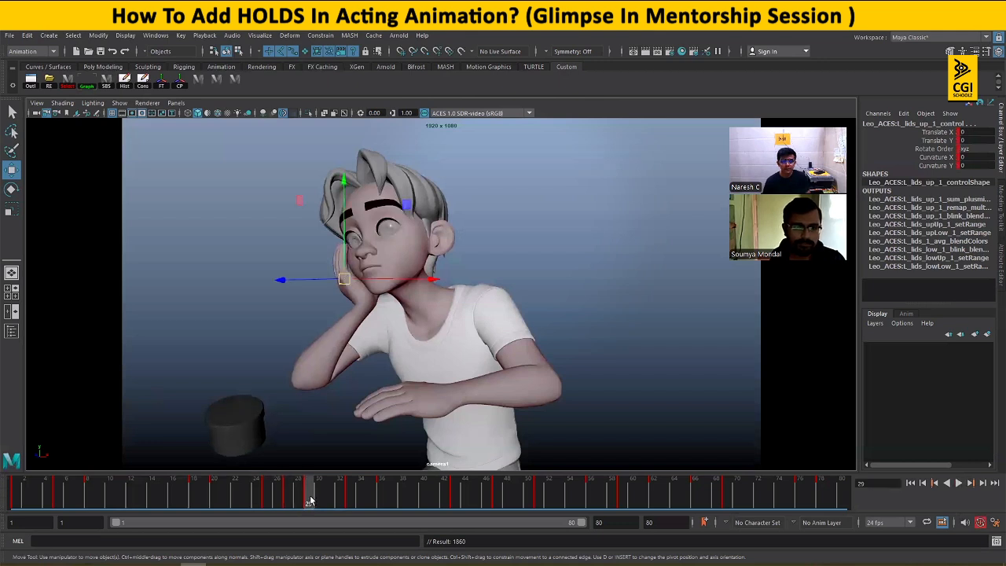
- Show the rig controls' animation curves in the Graph Editor and apply the Euler Filter to them
{"action": "left_click", "coordinate": [86, 79]}
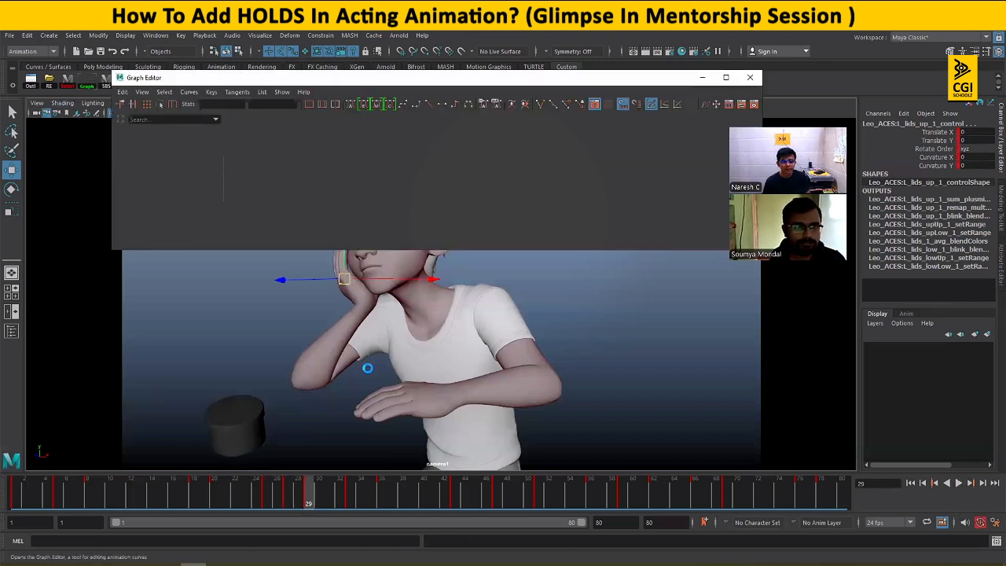
{"action": "key", "text": "a"}
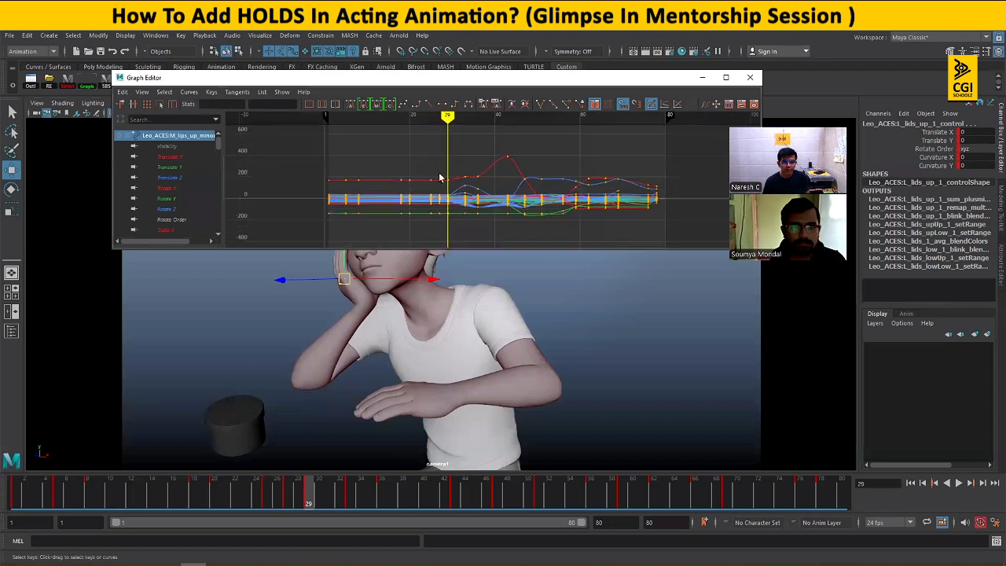
{"action": "left_click_drag", "start_coordinate": [422, 161], "coordinate": [463, 239]}
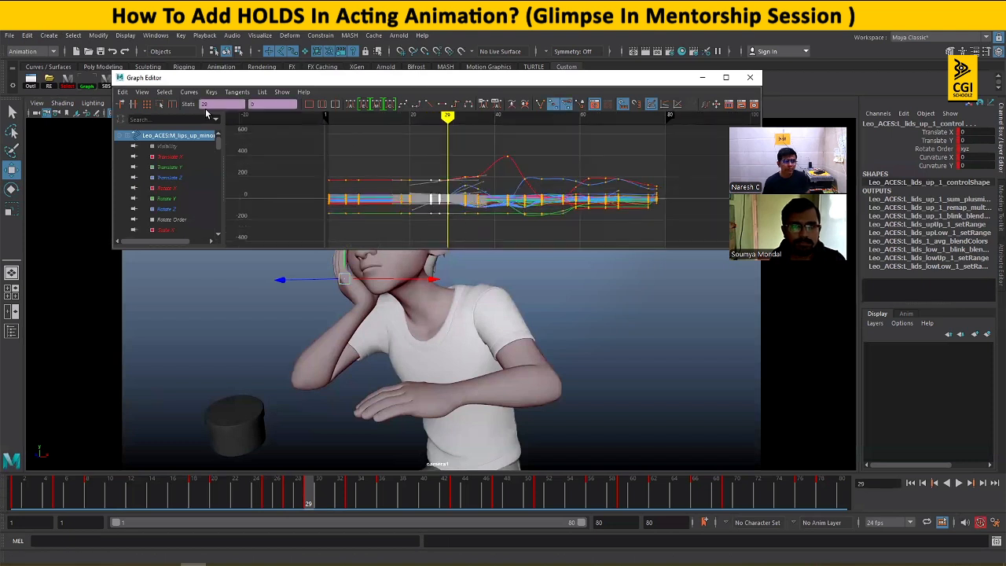
{"action": "left_click", "coordinate": [186, 92]}
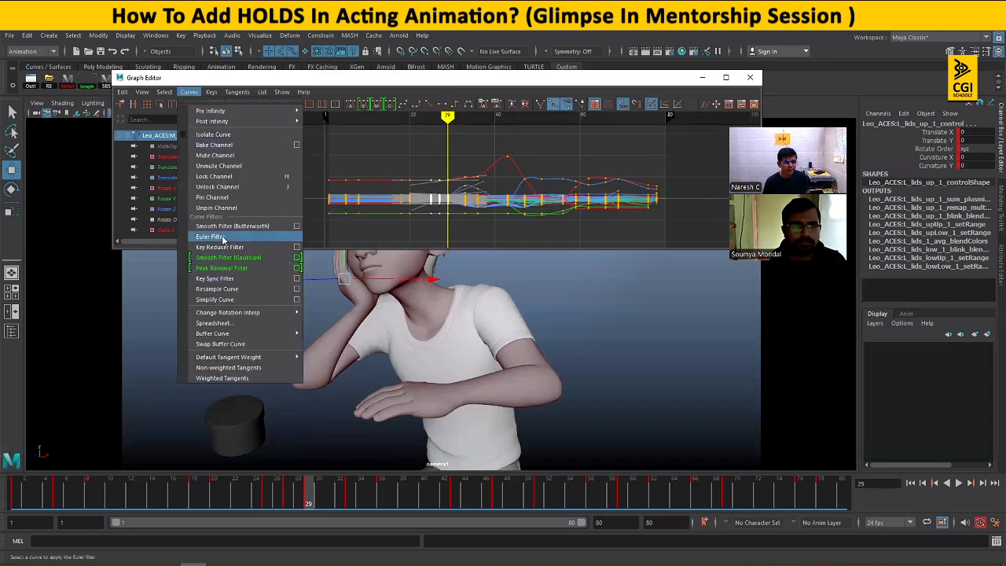
{"action": "left_click", "coordinate": [222, 234]}
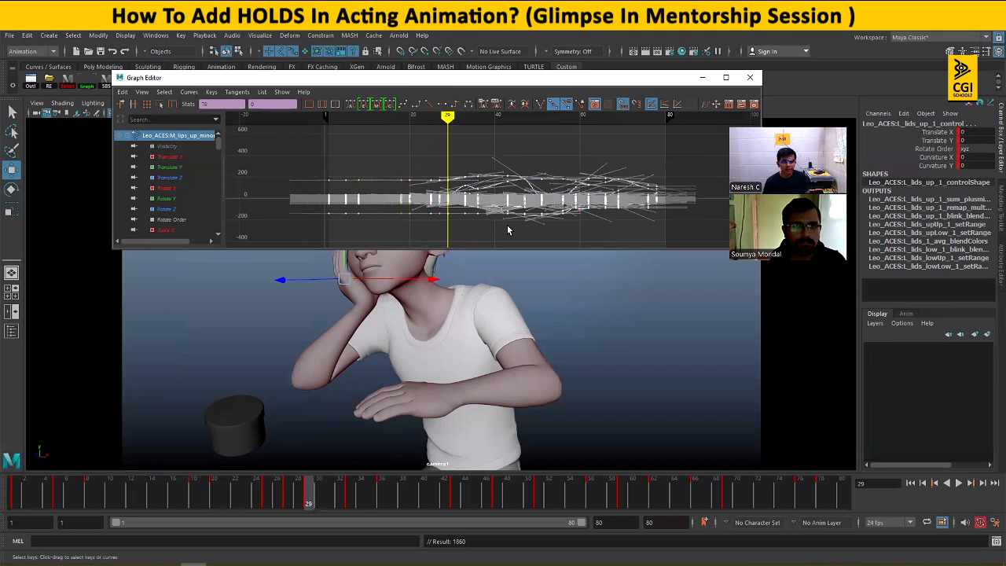
- Apply auto tangents to all curve keys except those at frame 1 and the final ones at frames 76 and 78, and minimize the Graph Editor
{"action": "scroll", "coordinate": [507, 226], "scroll_direction": "down", "scroll_amount": 5}
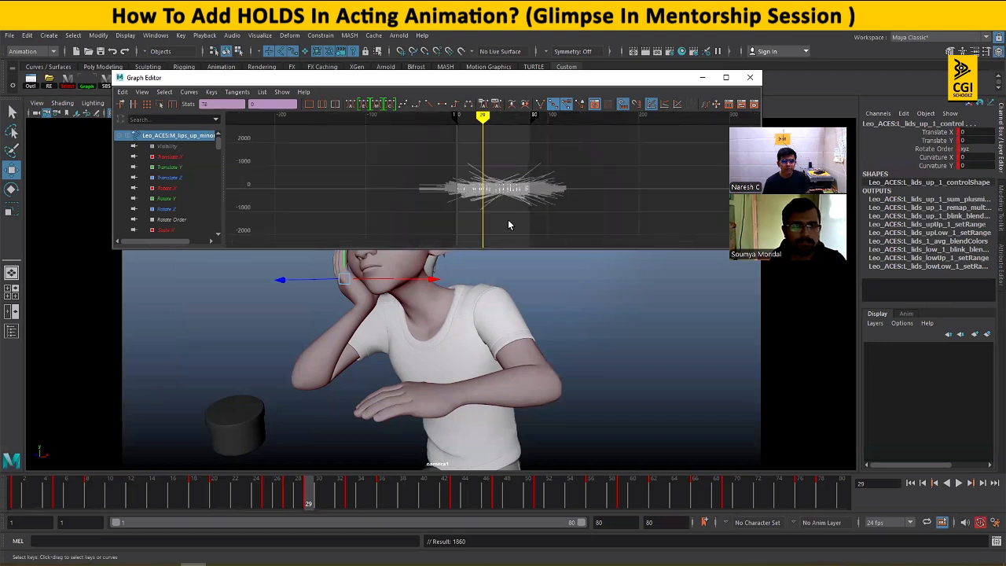
{"action": "left_click", "coordinate": [355, 144]}
{"action": "key", "text": "f"}
{"action": "left_click_drag", "start_coordinate": [335, 150], "coordinate": [648, 235]}
{"action": "key", "text": "f"}
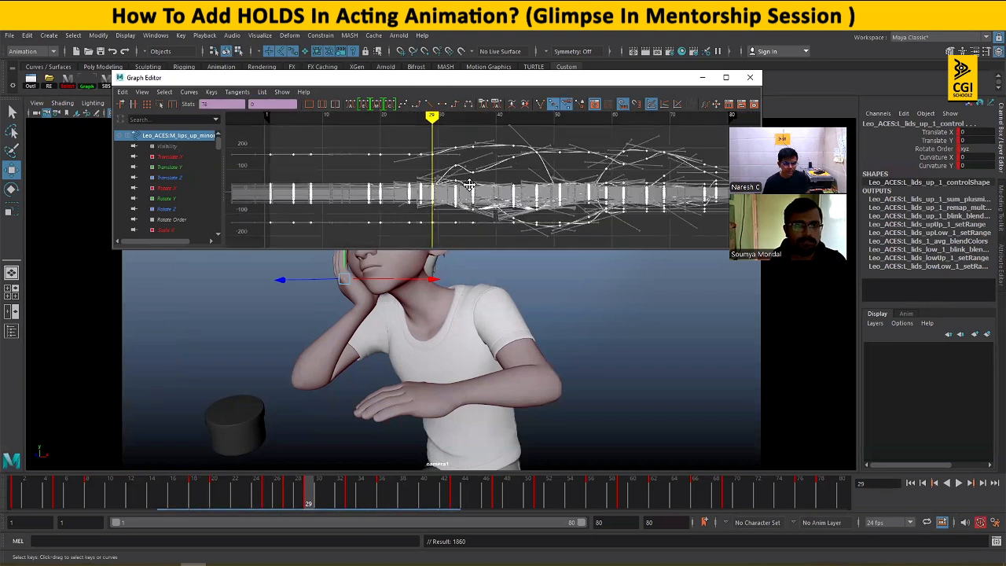
{"action": "middle_click_drag", "start_coordinate": [468, 184], "coordinate": [598, 174], "text": "alt"}
{"action": "left_click_drag", "start_coordinate": [284, 135], "coordinate": [411, 245]}
{"action": "key", "text": "w"}
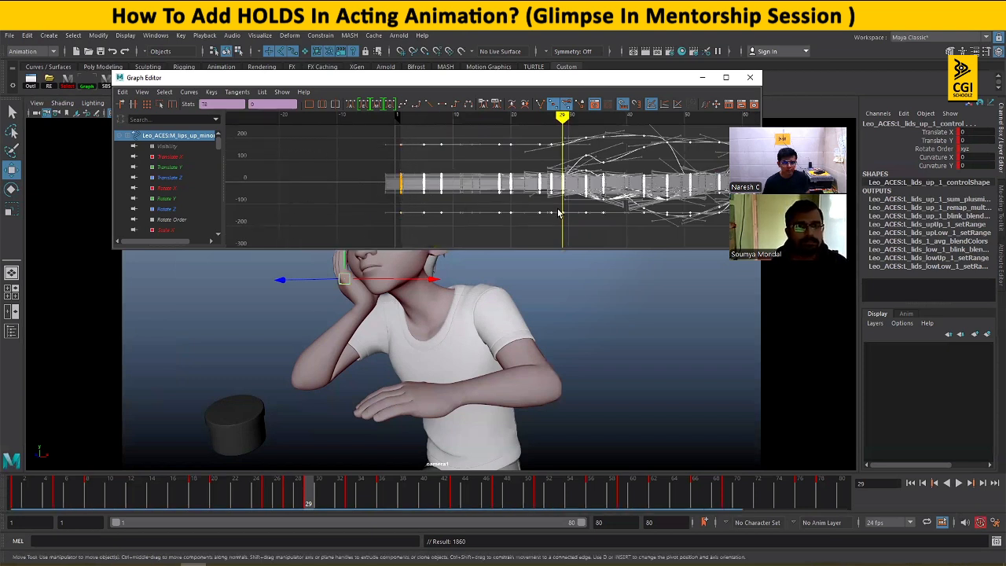
{"action": "right_click_drag", "start_coordinate": [558, 213], "coordinate": [484, 197], "text": "alt"}
{"action": "middle_click_drag", "start_coordinate": [586, 201], "coordinate": [476, 201], "text": "alt"}
{"action": "right_click_drag", "start_coordinate": [476, 201], "coordinate": [537, 202], "text": "alt"}
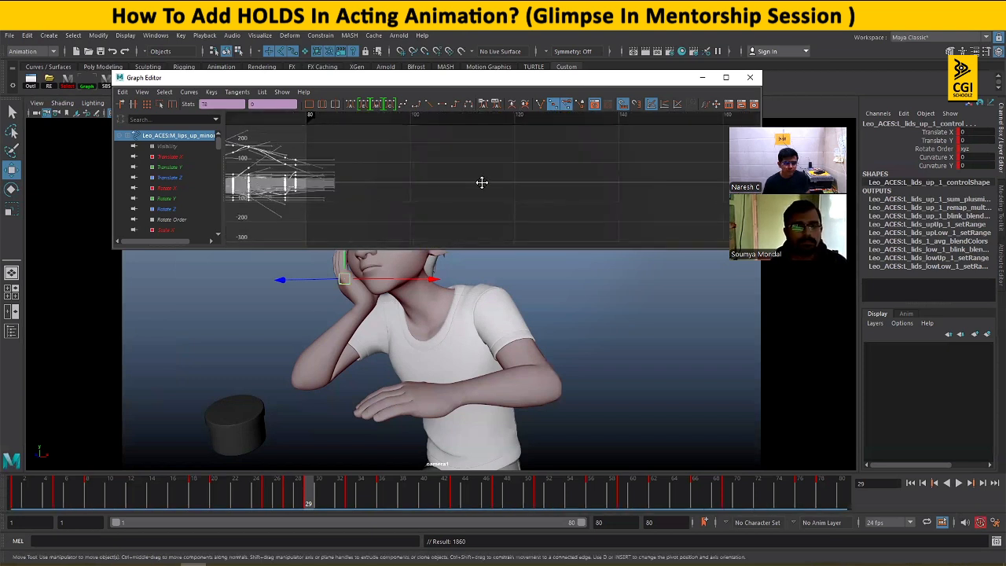
{"action": "middle_click_drag", "start_coordinate": [481, 183], "coordinate": [613, 176], "text": "alt"}
{"action": "mouse_move", "coordinate": [520, 192]}
{"action": "right_mouse_down", "text": "alt"}
{"action": "mouse_move", "coordinate": [464, 202]}
{"action": "mouse_move", "coordinate": [530, 188]}
{"action": "right_mouse_up", "text": "alt"}
{"action": "left_click_drag", "start_coordinate": [552, 144], "coordinate": [428, 240]}
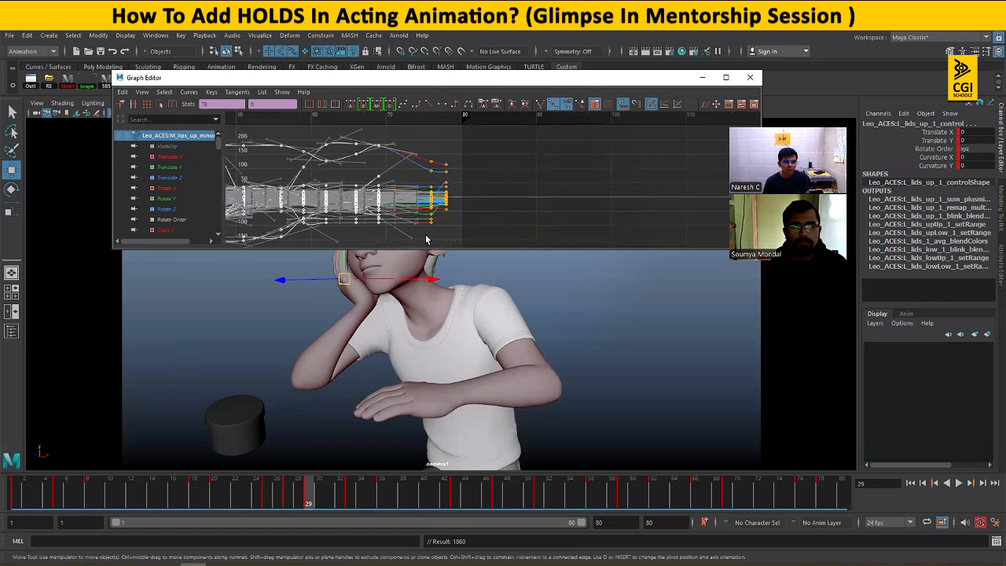
{"action": "left_click", "coordinate": [350, 109]}
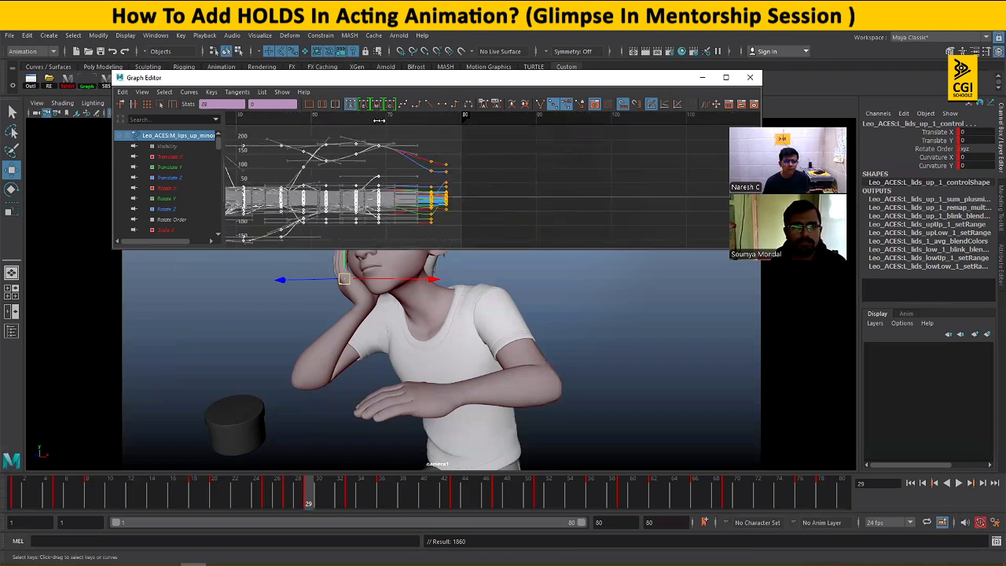
{"action": "left_click", "coordinate": [701, 77]}
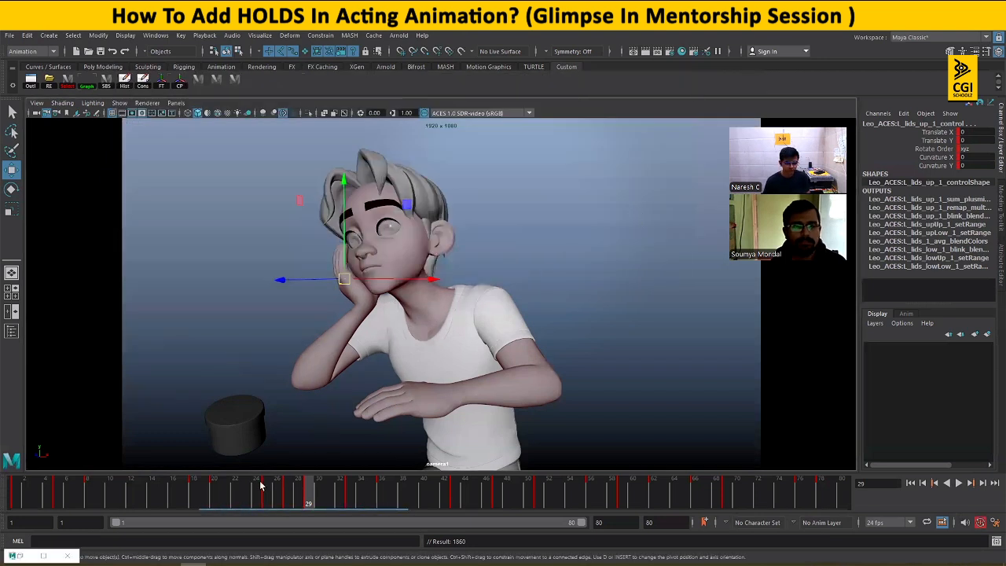
- Review the opening motion from frame 1 through frame 29, checking the holds and the blink timing around frames 20 to 27
{"action": "mouse_move", "coordinate": [154, 502]}
{"action": "left_mouse_down"}
{"action": "mouse_move", "coordinate": [339, 504]}
{"action": "mouse_move", "coordinate": [306, 504]}
{"action": "left_mouse_up"}
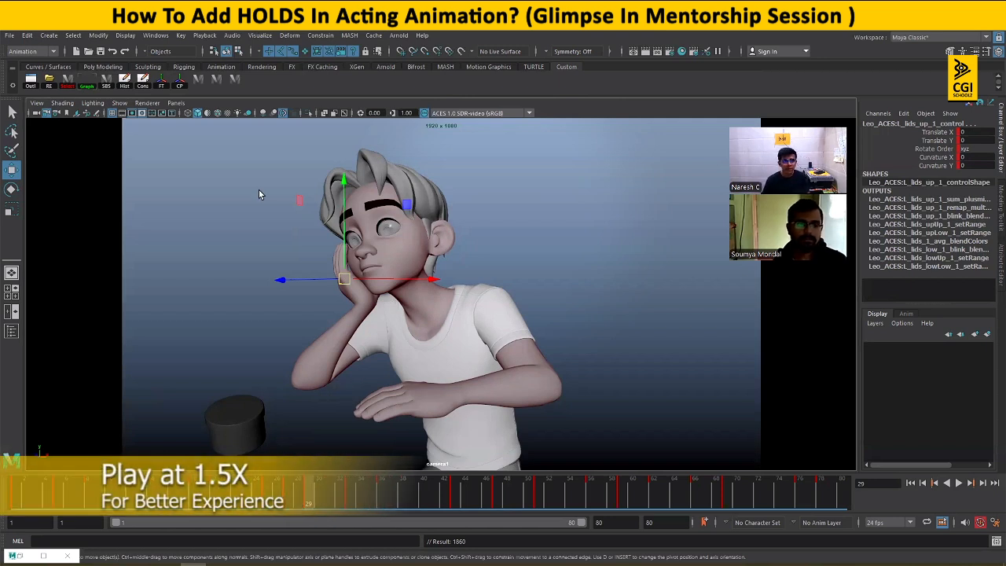
{"action": "left_click", "coordinate": [86, 86]}
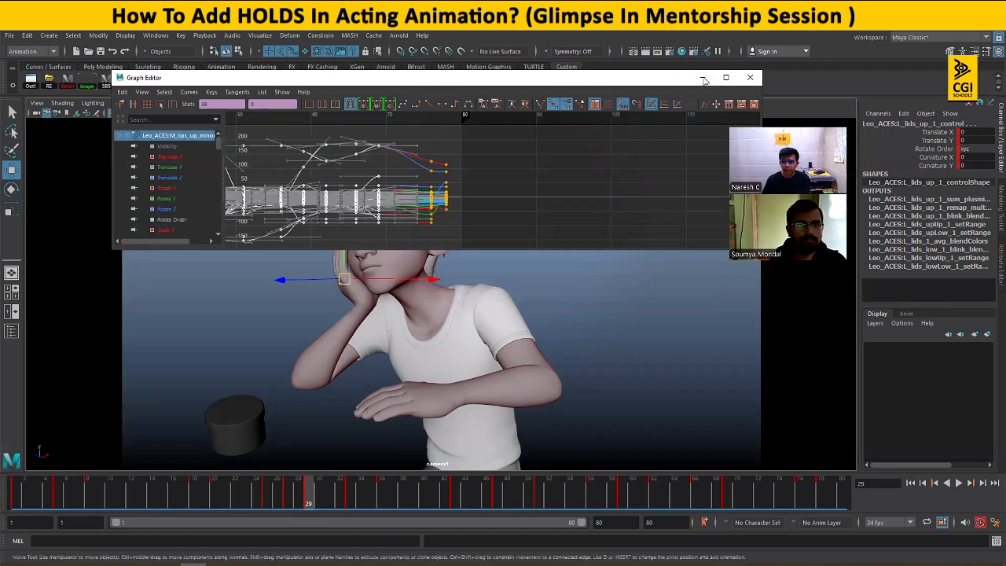
{"action": "left_click", "coordinate": [750, 77]}
{"action": "left_click", "coordinate": [14, 490]}
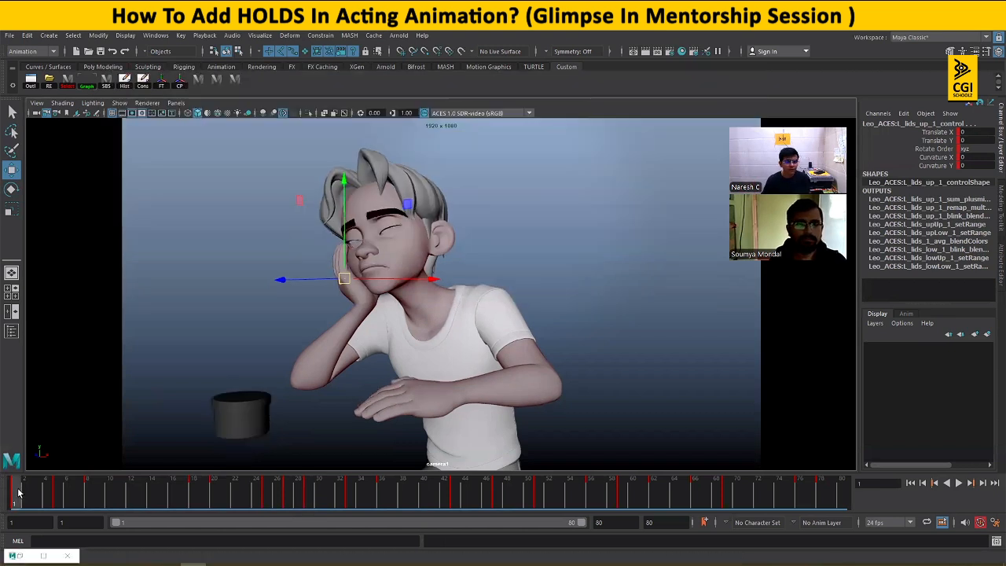
{"action": "key", "text": "alt+v"}
{"action": "left_click_drag", "start_coordinate": [61, 495], "coordinate": [13, 495]}
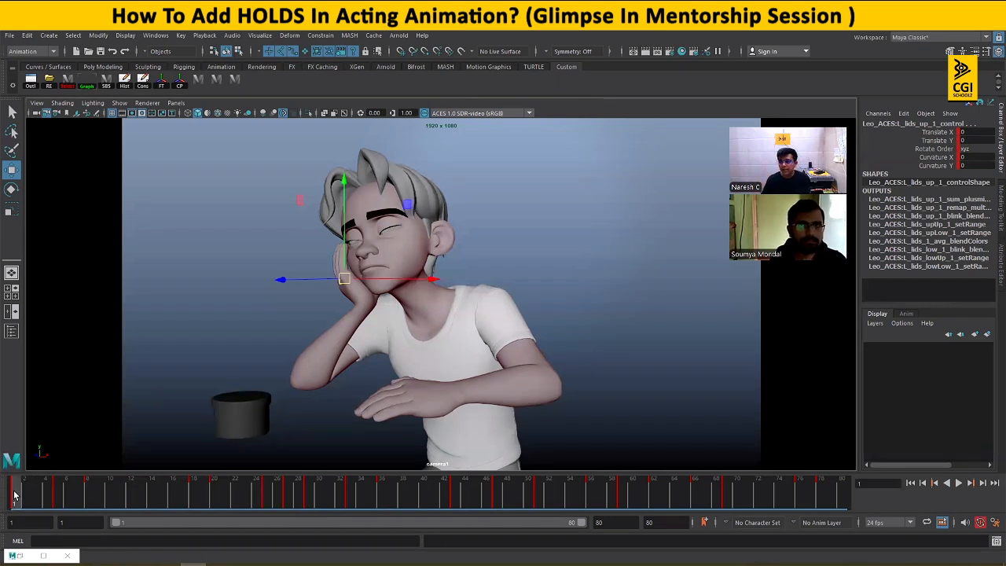
{"action": "left_click_drag", "start_coordinate": [13, 495], "coordinate": [57, 498]}
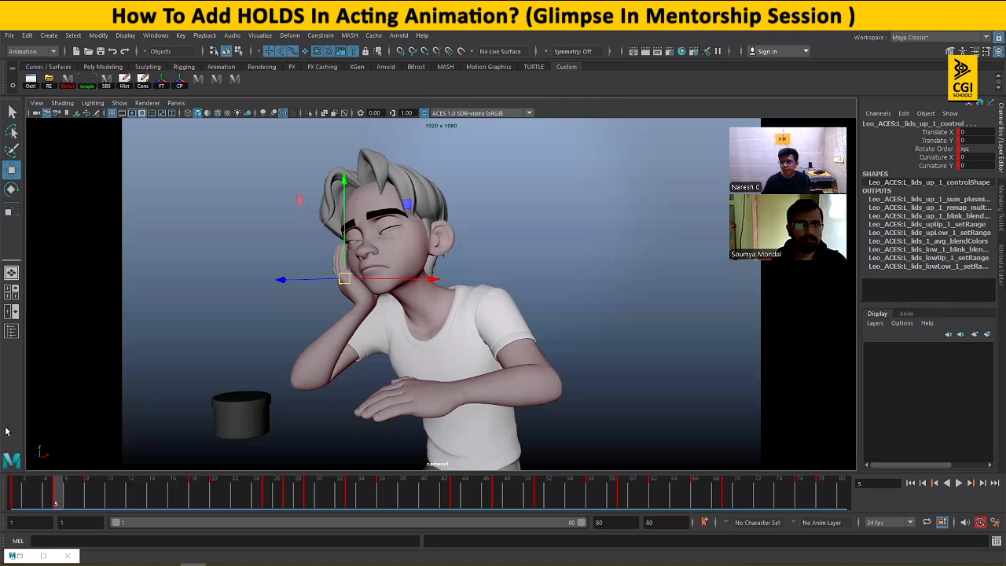
{"action": "mouse_move", "coordinate": [171, 496]}
{"action": "left_mouse_down"}
{"action": "mouse_move", "coordinate": [321, 495]}
{"action": "mouse_move", "coordinate": [265, 499]}
{"action": "mouse_move", "coordinate": [307, 498]}
{"action": "left_mouse_up"}
{"action": "left_click", "coordinate": [260, 495]}
{"action": "left_click_drag", "start_coordinate": [241, 497], "coordinate": [292, 498]}
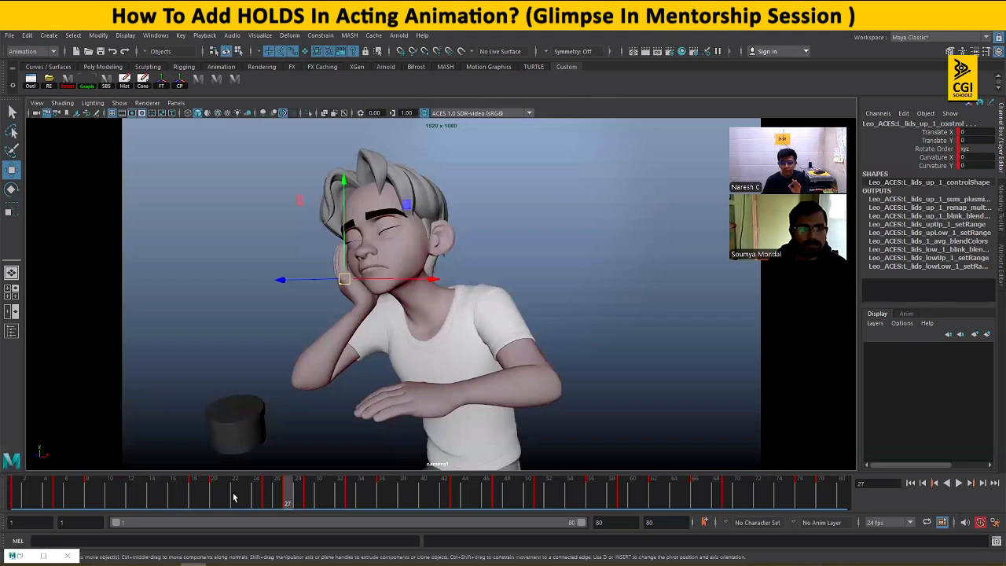
{"action": "left_click_drag", "start_coordinate": [233, 496], "coordinate": [307, 502]}
- Return the keys at frames 18 and 20 to frames 19 and 21, and replay the motion from about frame 12
{"action": "key", "text": "comma"}
{"action": "key", "text": "comma"}
{"action": "left_click", "coordinate": [128, 498]}
{"action": "key", "text": "alt+v"}
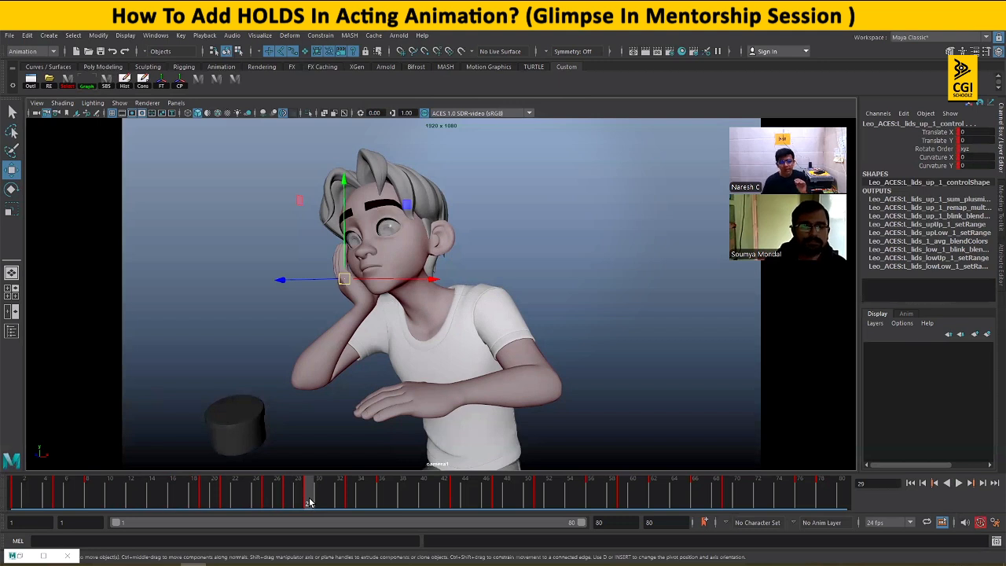
- Review the transition from the resting pose at frame 29 through frame 33 to the raised-finger pose at frame 36
{"action": "left_click_drag", "start_coordinate": [308, 503], "coordinate": [380, 503]}
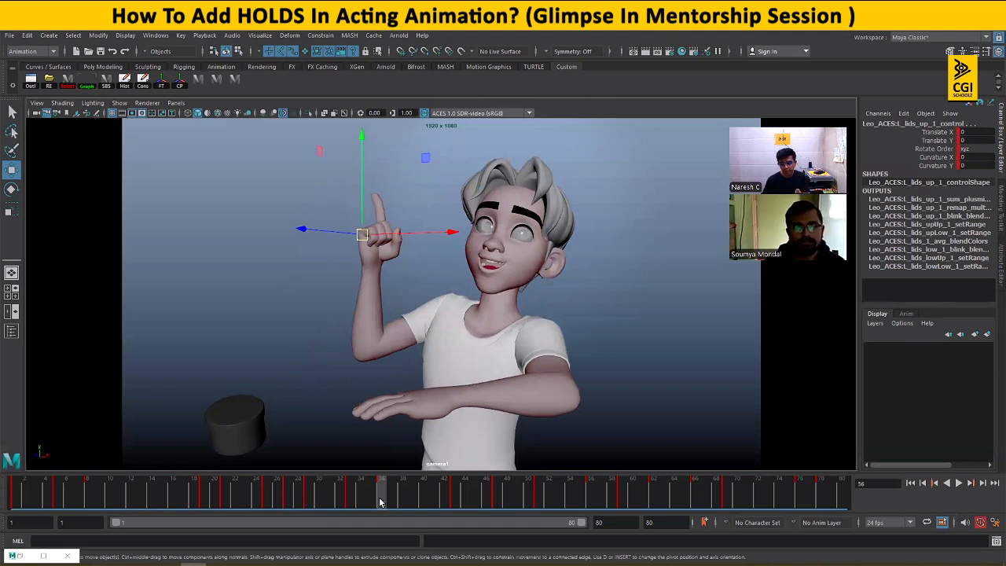
{"action": "left_click_drag", "start_coordinate": [310, 497], "coordinate": [351, 501]}
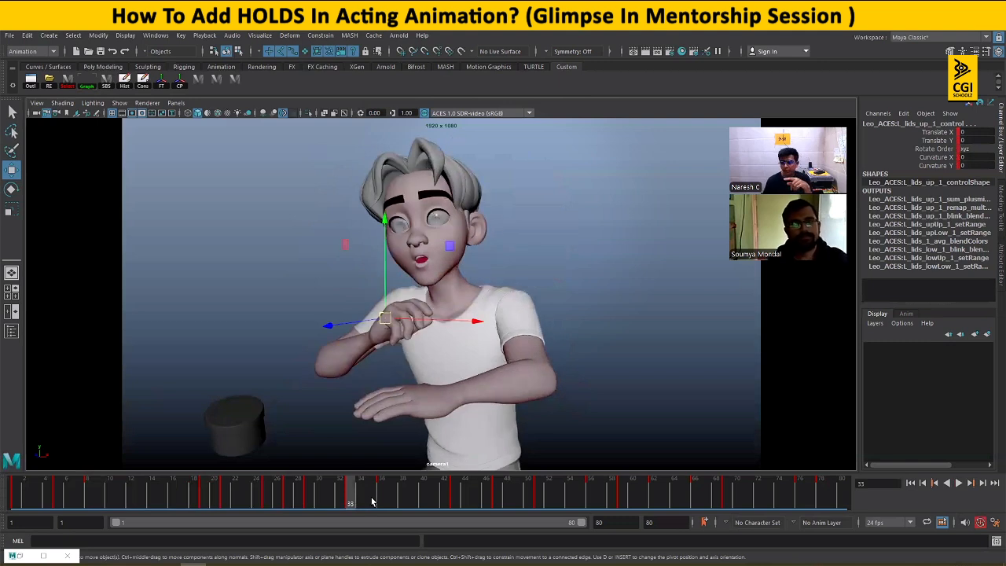
{"action": "left_click_drag", "start_coordinate": [353, 502], "coordinate": [382, 501]}
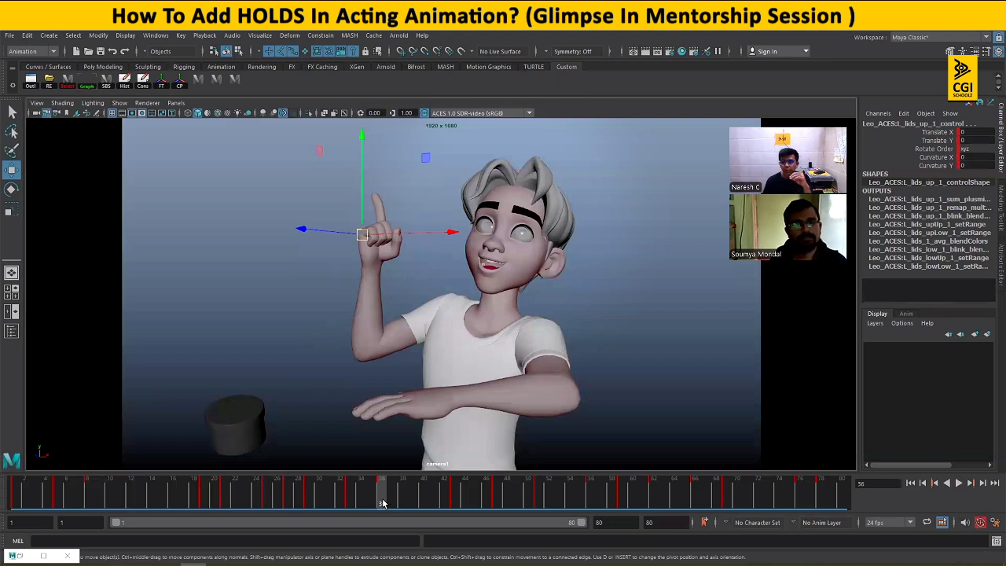
- Compare the resting pose at frame 29 with the in-between at frame 33 and the raised-finger pose at frame 36
{"action": "left_click", "coordinate": [310, 500]}
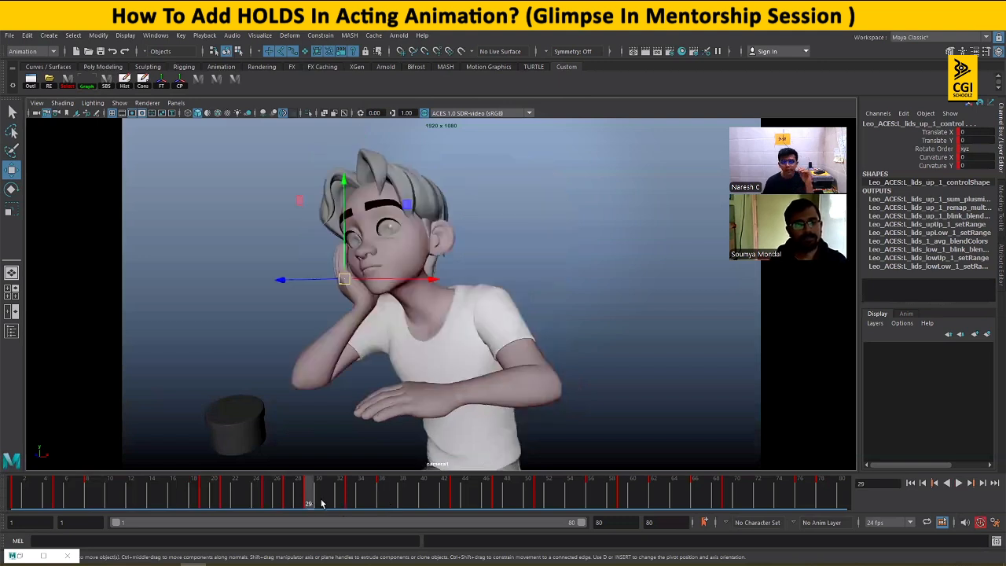
{"action": "left_click", "coordinate": [383, 497]}
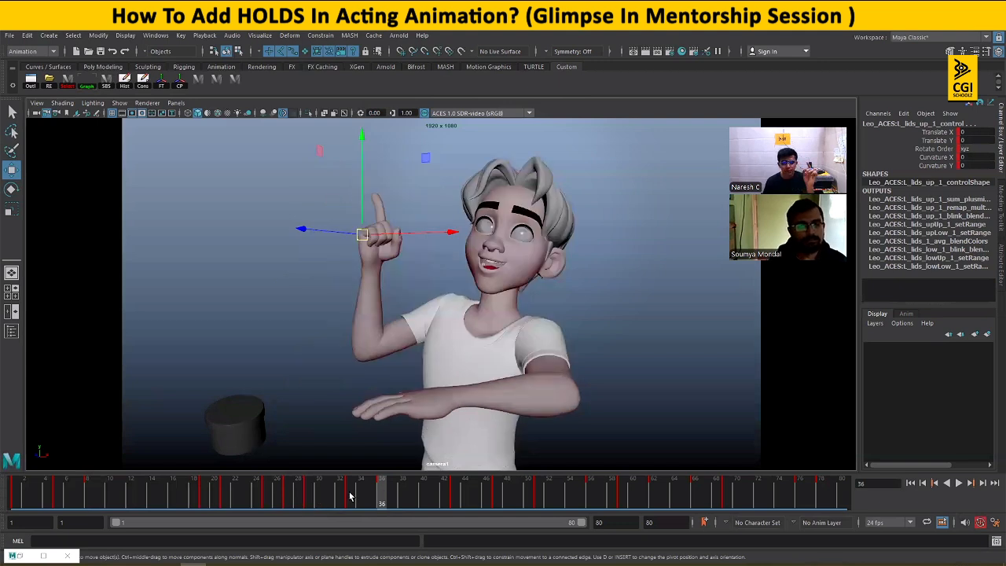
{"action": "left_click", "coordinate": [351, 496]}
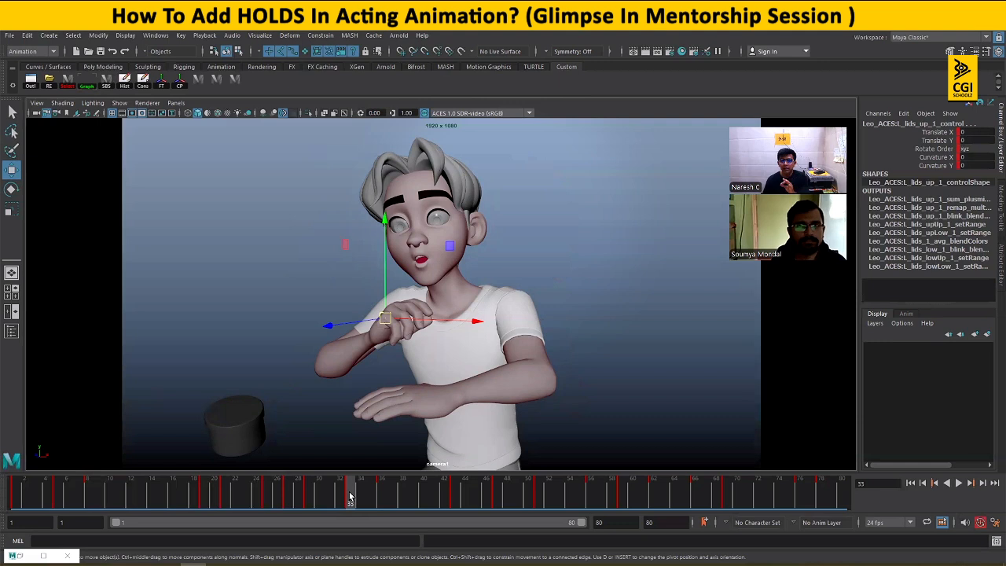
{"action": "mouse_move", "coordinate": [350, 495]}
{"action": "left_mouse_down"}
{"action": "mouse_move", "coordinate": [314, 512]}
{"action": "mouse_move", "coordinate": [275, 488]}
{"action": "mouse_move", "coordinate": [311, 492]}
{"action": "left_mouse_up"}
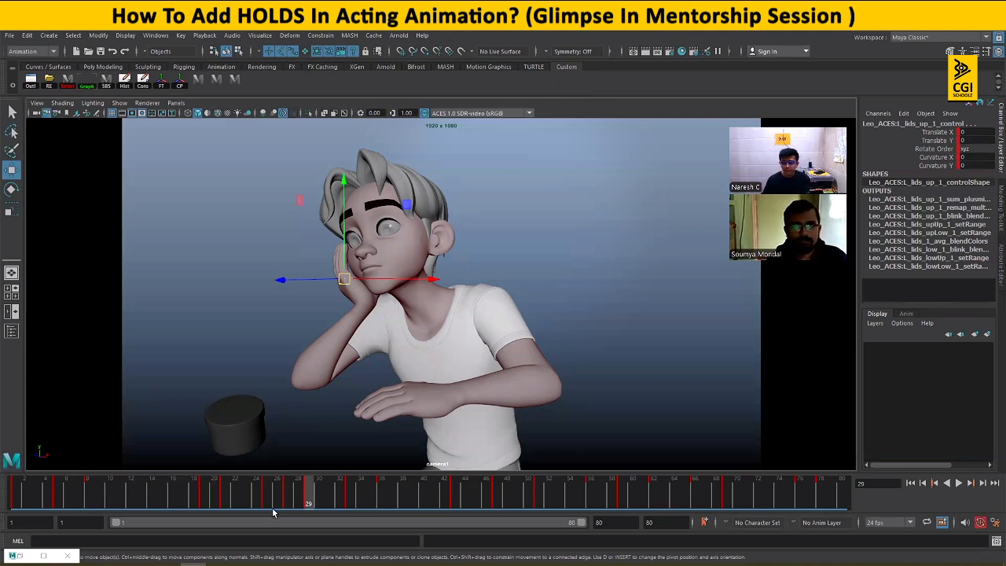
{"action": "left_click_drag", "start_coordinate": [262, 503], "coordinate": [351, 500]}
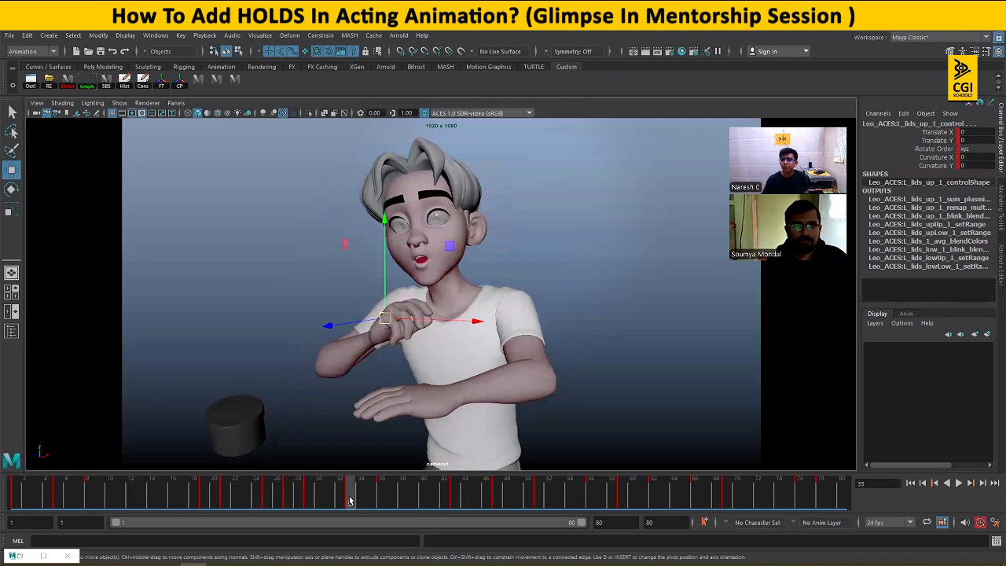
{"action": "left_click", "coordinate": [308, 492]}
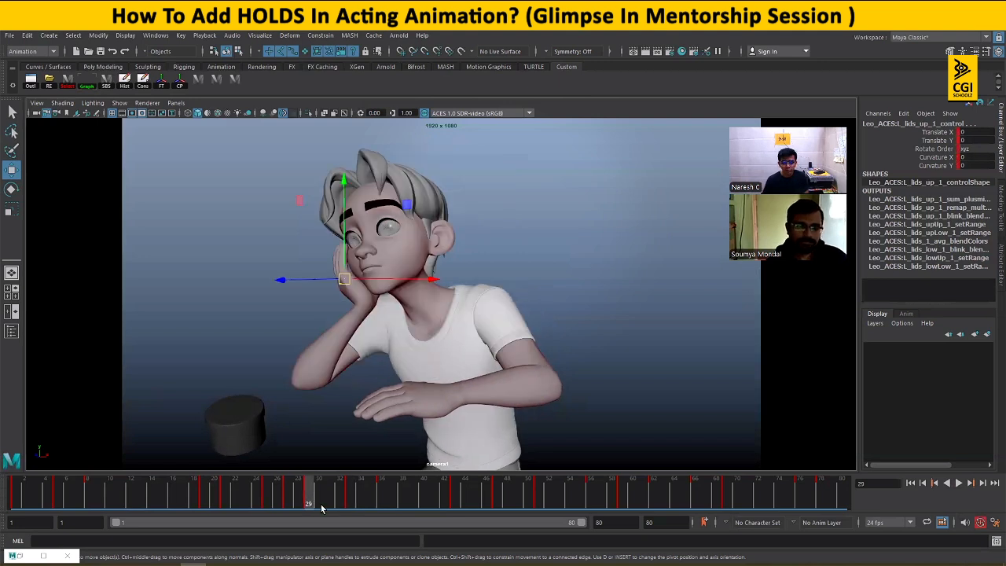
- Extend the resting hold by copying the pose from frame 29 to a new key at frame 31
{"action": "left_click_drag", "start_coordinate": [307, 492], "coordinate": [329, 488]}
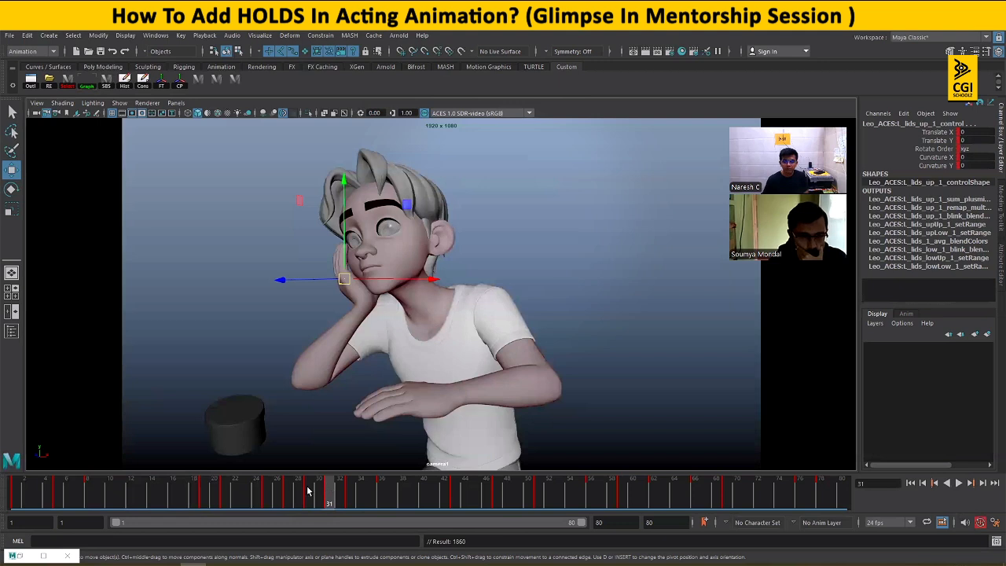
{"action": "left_click", "coordinate": [299, 491]}
{"action": "left_click_drag", "start_coordinate": [299, 492], "coordinate": [329, 490]}
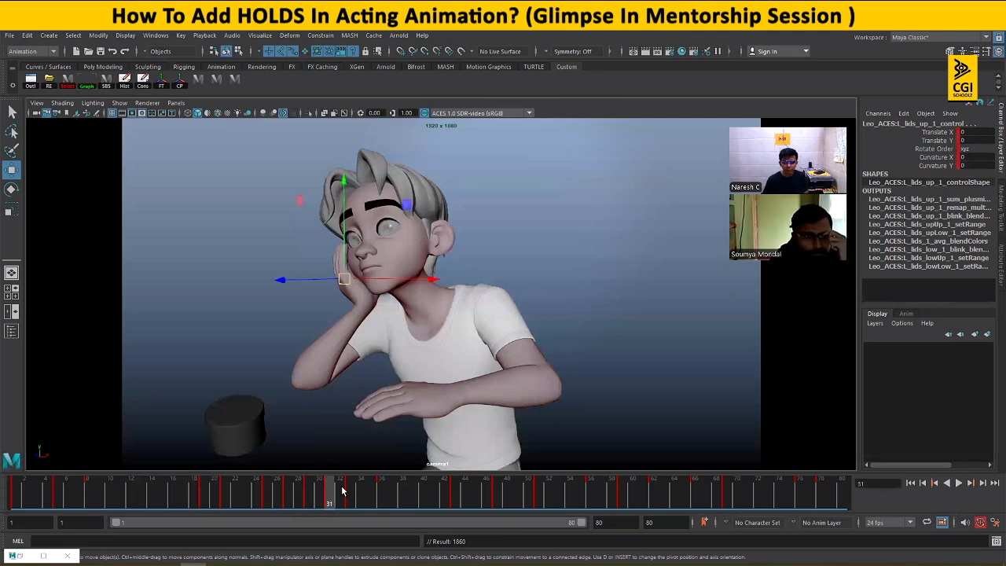
- Shift the keys at frames 31, 33 and 36 one frame later, to frames 32, 34 and 37
{"action": "left_click", "coordinate": [351, 493]}
{"action": "left_click", "coordinate": [351, 490], "text": "shift"}
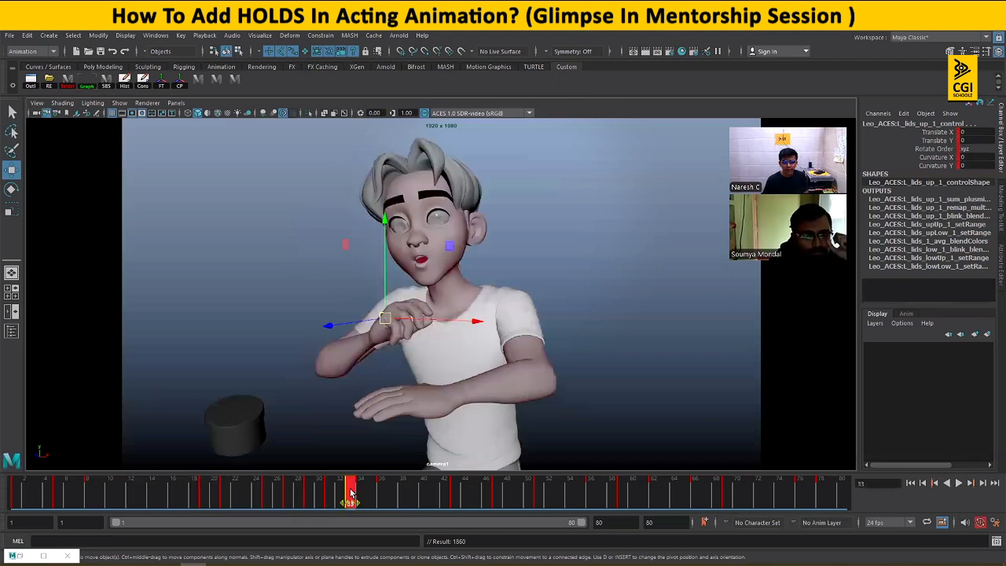
{"action": "left_click", "coordinate": [414, 496]}
{"action": "left_click", "coordinate": [385, 497]}
{"action": "left_click_drag", "start_coordinate": [384, 496], "coordinate": [334, 498], "text": "shift"}
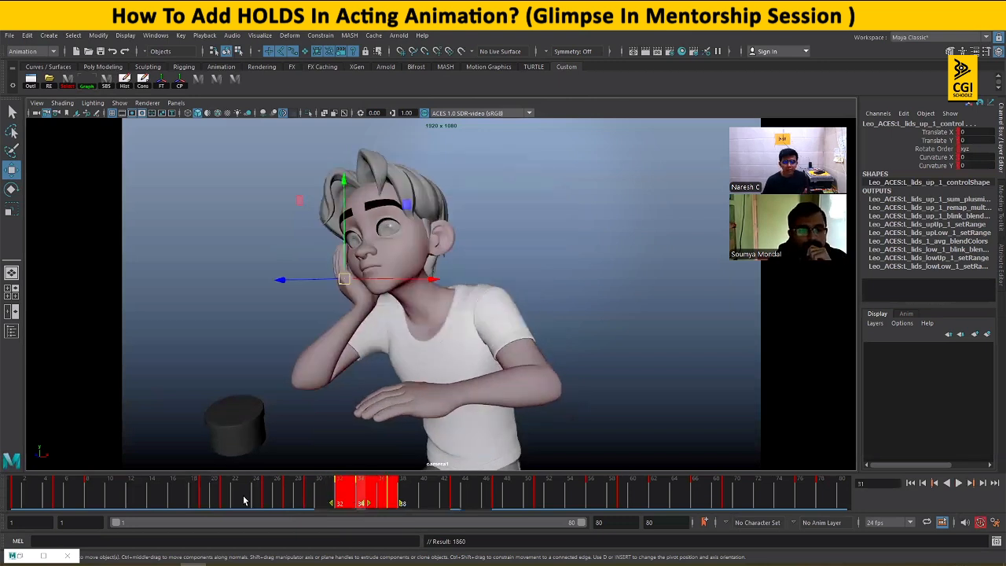
- Replay the resting hold from about frame 16 and the transition through frame 34 to the raised-finger pose at frame 37
{"action": "left_click", "coordinate": [224, 499]}
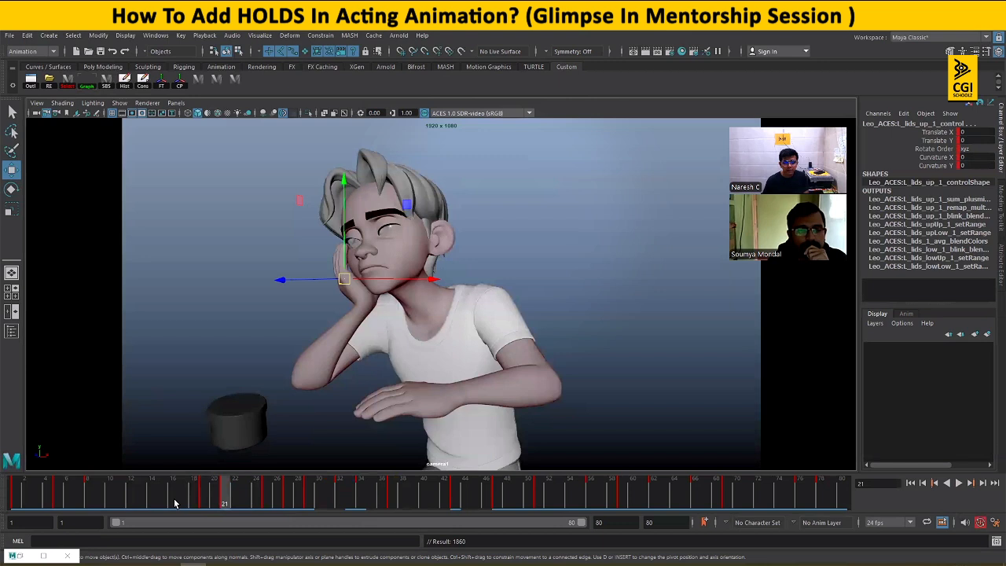
{"action": "mouse_move", "coordinate": [175, 502]}
{"action": "left_mouse_down"}
{"action": "mouse_move", "coordinate": [141, 500]}
{"action": "mouse_move", "coordinate": [435, 500]}
{"action": "mouse_move", "coordinate": [173, 499]}
{"action": "mouse_move", "coordinate": [309, 493]}
{"action": "left_mouse_up"}
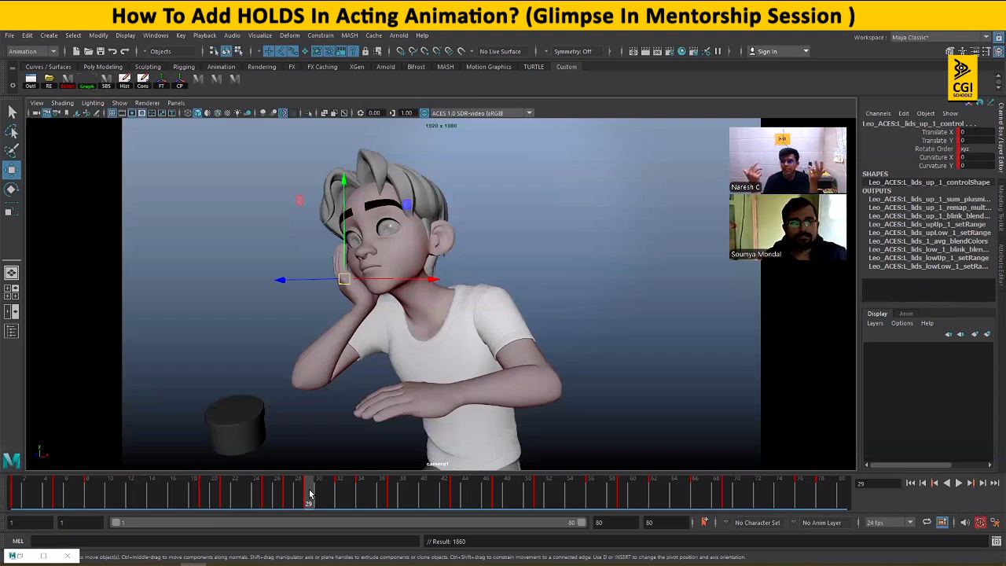
{"action": "left_click_drag", "start_coordinate": [276, 491], "coordinate": [338, 498]}
{"action": "key", "text": "alt+v"}
{"action": "left_click", "coordinate": [362, 498]}
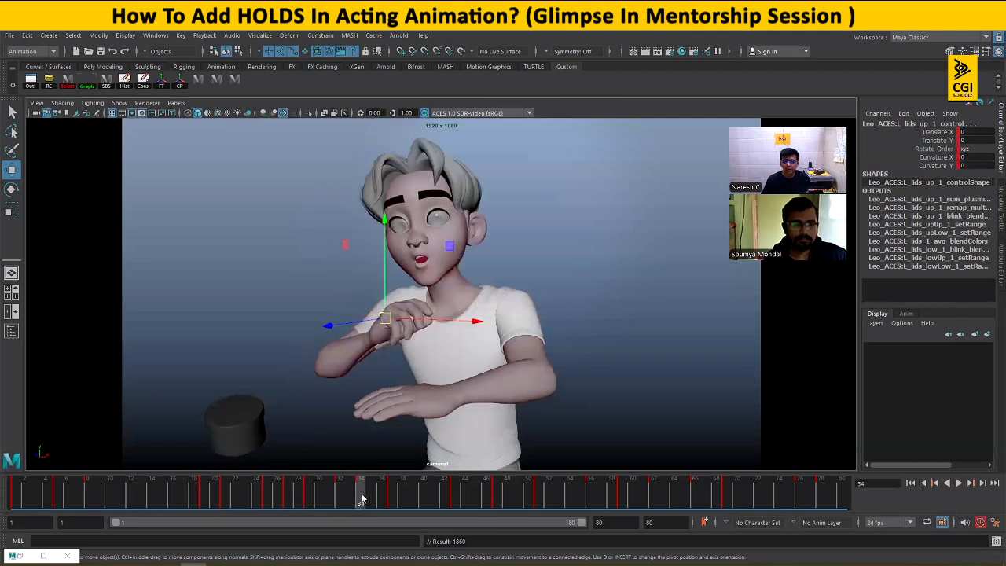
{"action": "key", "text": "alt+v"}
{"action": "key", "text": "alt+v"}
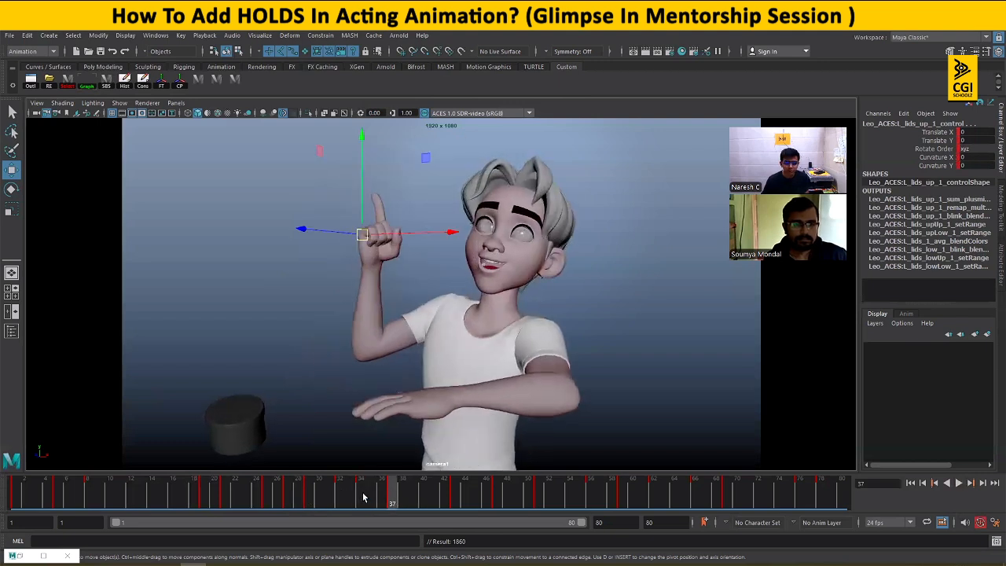
- Move the keys at frames 34 and 37 to frames 35 and 38, and replay the transition
{"action": "left_click_drag", "start_coordinate": [363, 496], "coordinate": [393, 492], "text": "shift"}
{"action": "key", "text": "alt+v"}
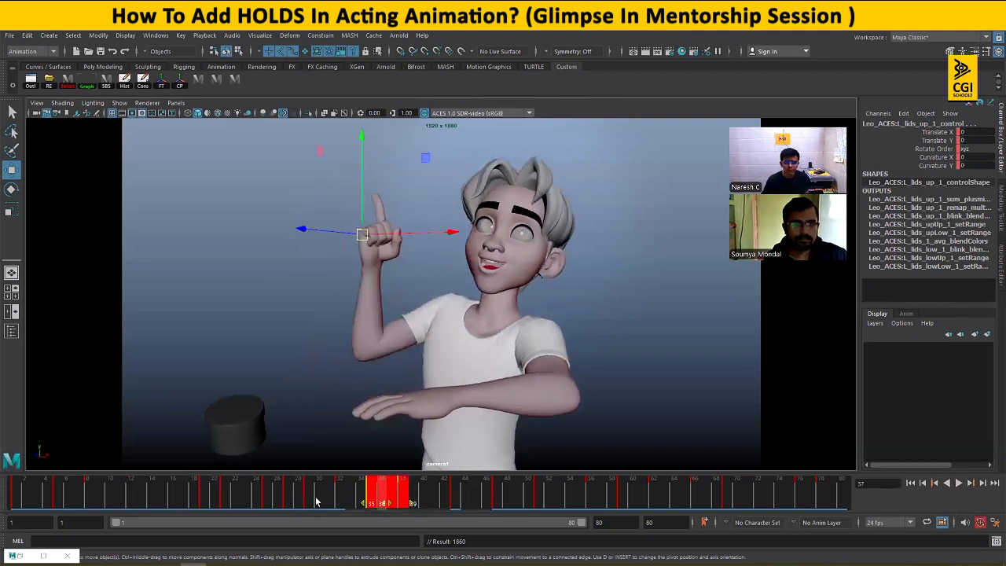
{"action": "left_click", "coordinate": [343, 501]}
{"action": "key", "text": "alt+v"}
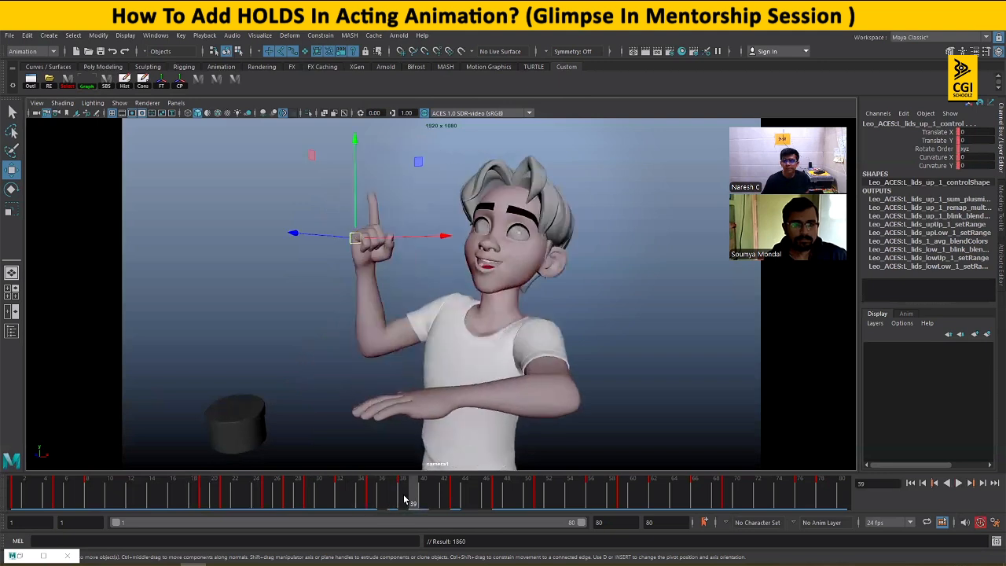
- Review the retimed transition from frame 32 to frame 38, checking the in-between poses around frame 36
{"action": "left_click", "coordinate": [336, 498]}
{"action": "key", "text": "alt+v"}
{"action": "key", "text": "alt+v"}
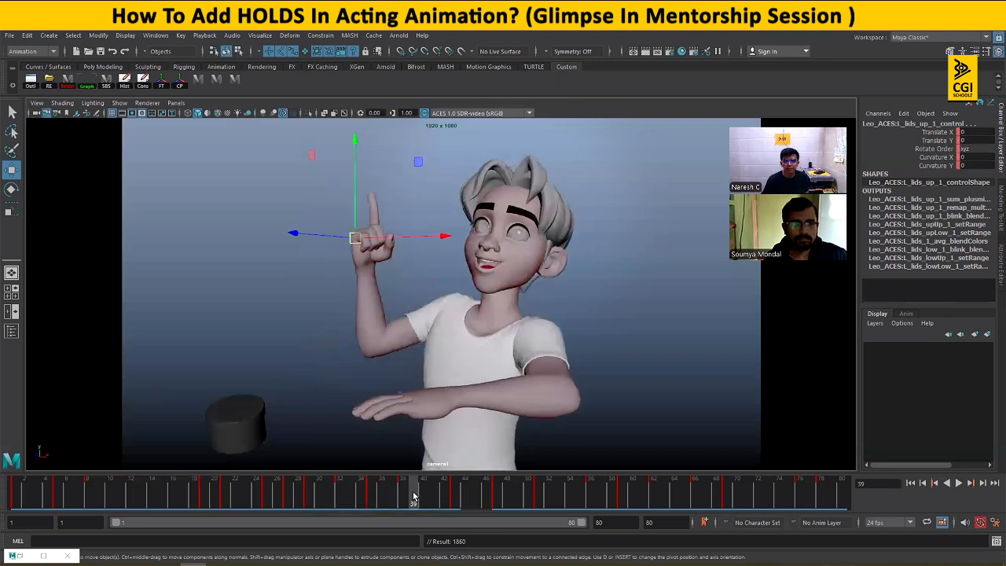
{"action": "left_click", "coordinate": [343, 492]}
{"action": "key", "text": "alt+v"}
{"action": "left_click", "coordinate": [405, 491]}
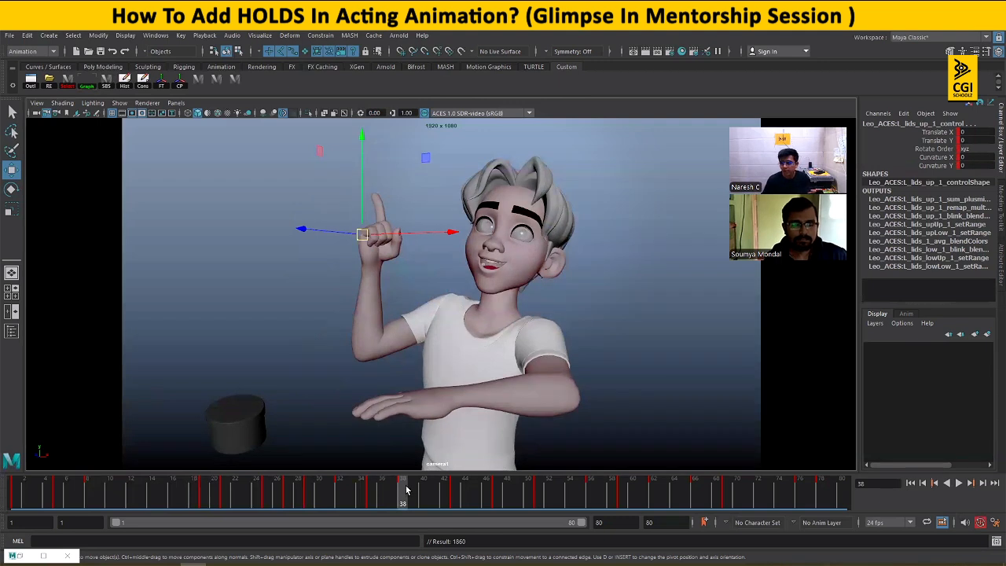
{"action": "left_click", "coordinate": [339, 500]}
{"action": "left_click_drag", "start_coordinate": [338, 500], "coordinate": [438, 490]}
{"action": "left_click_drag", "start_coordinate": [344, 495], "coordinate": [406, 503]}
{"action": "left_click_drag", "start_coordinate": [340, 502], "coordinate": [386, 500]}
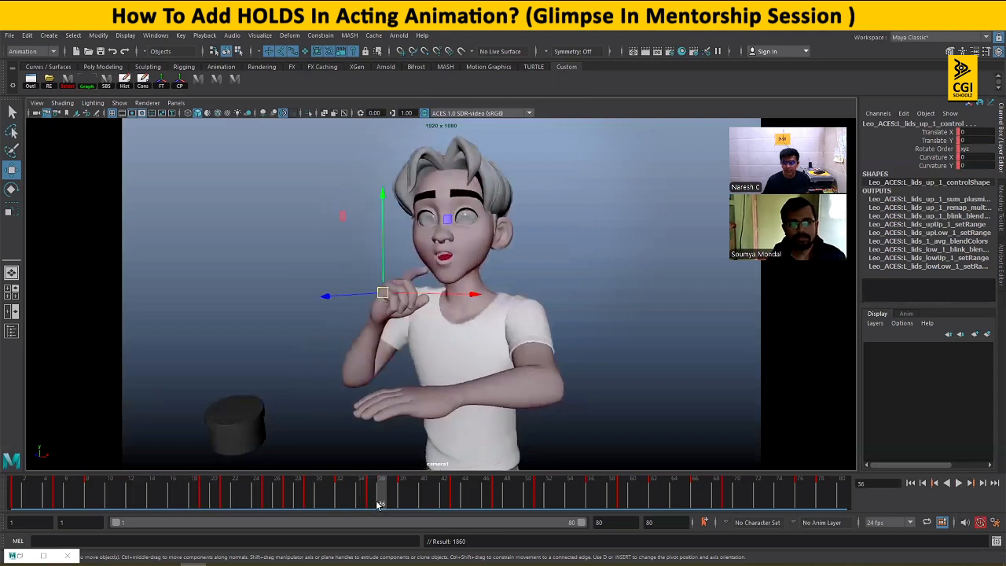
- Select the right arm IK control at frame 32 and create an editable motion trail for it
{"action": "left_click", "coordinate": [680, 247]}
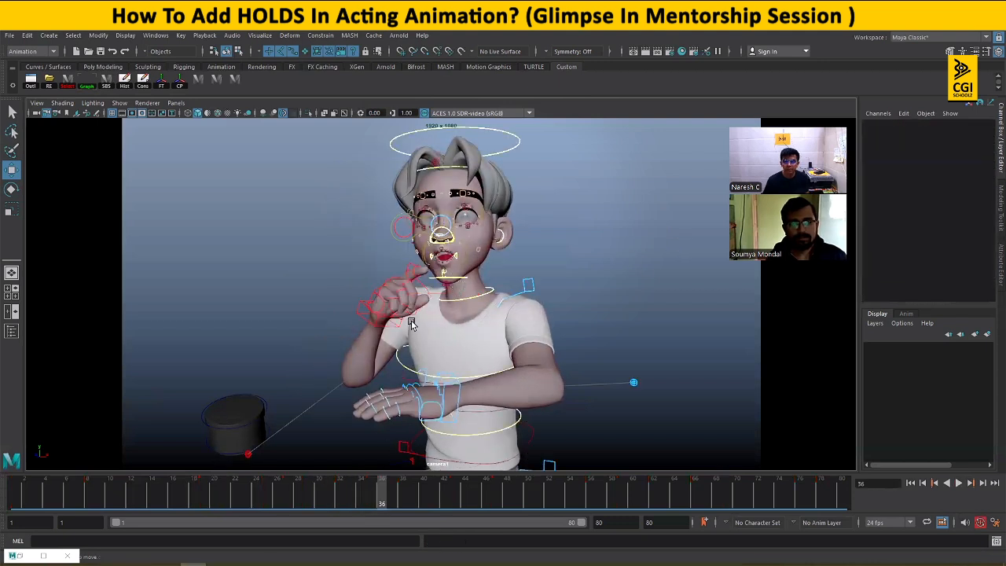
{"action": "left_click", "coordinate": [364, 318]}
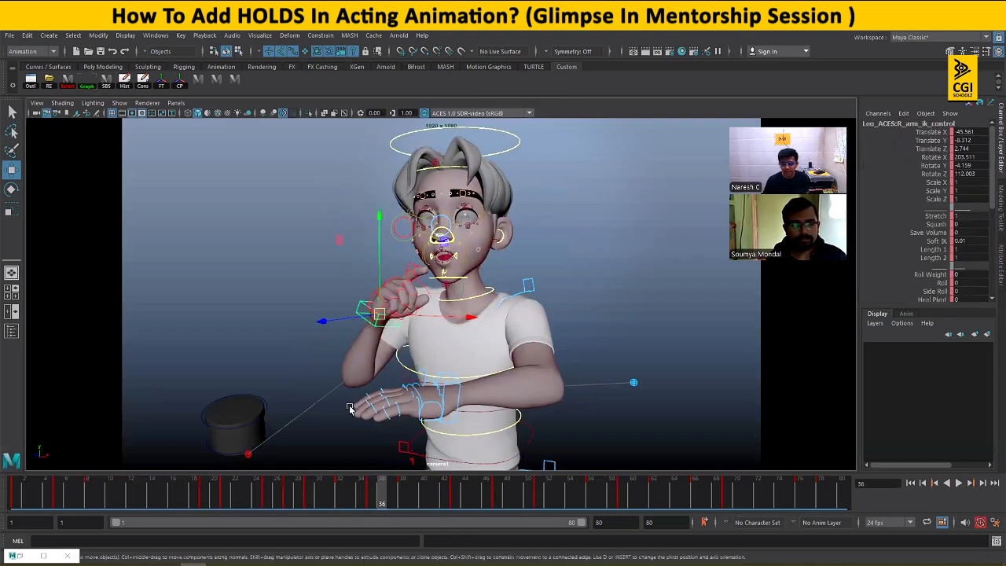
{"action": "left_click", "coordinate": [339, 495]}
{"action": "key", "text": "space"}
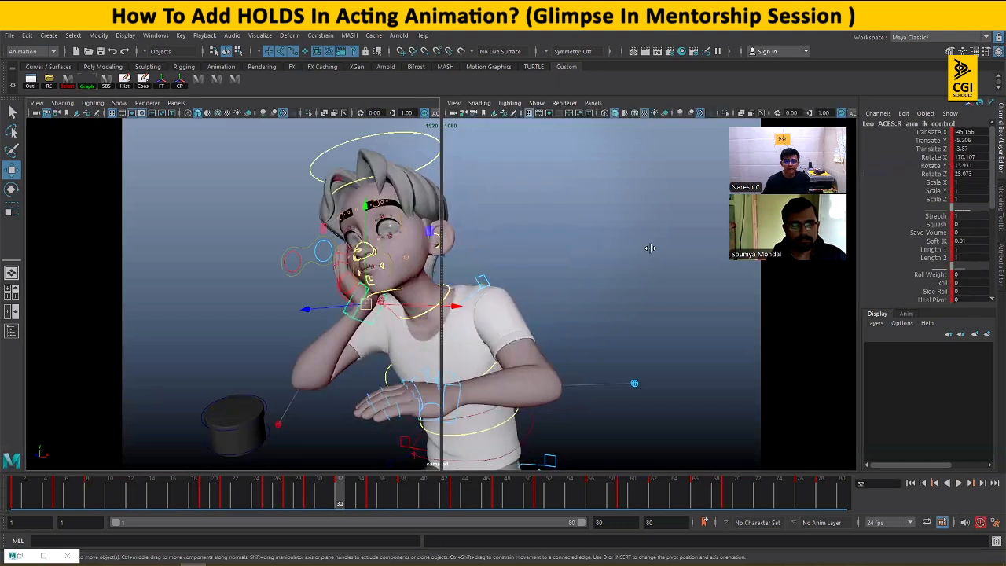
{"action": "key", "text": "space"}
{"action": "key", "text": "f"}
{"action": "scroll", "coordinate": [700, 358], "scroll_direction": "down", "scroll_amount": 10}
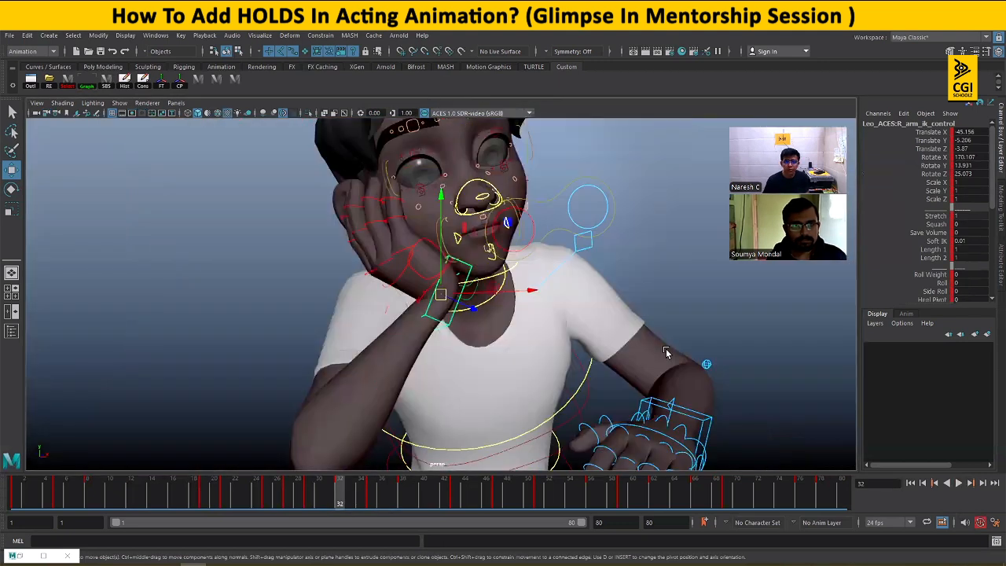
{"action": "left_click_drag", "start_coordinate": [667, 353], "coordinate": [564, 339], "text": "alt"}
{"action": "scroll", "coordinate": [550, 335], "scroll_direction": "up", "scroll_amount": 3}
{"action": "key", "text": "space"}
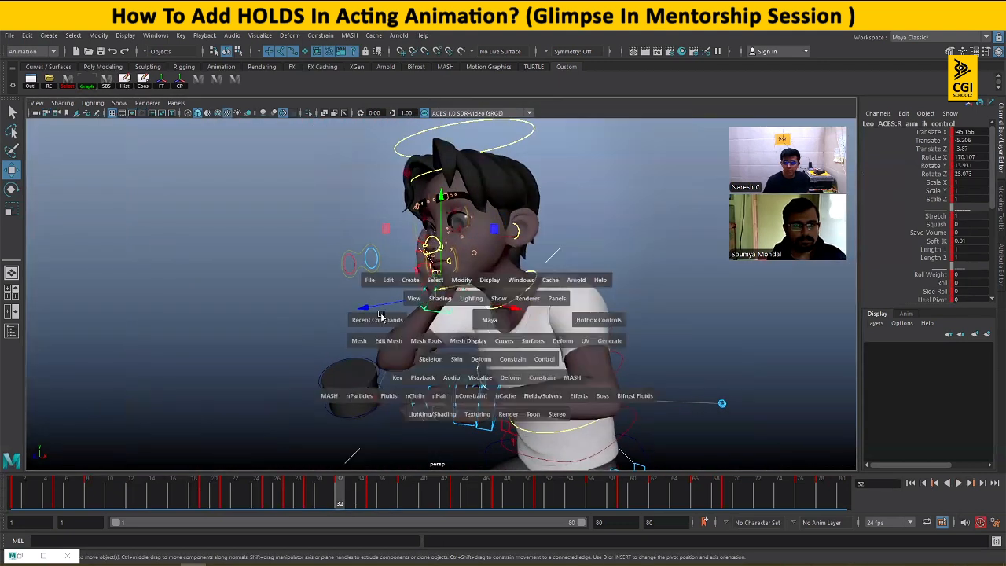
{"action": "key", "text": "space"}
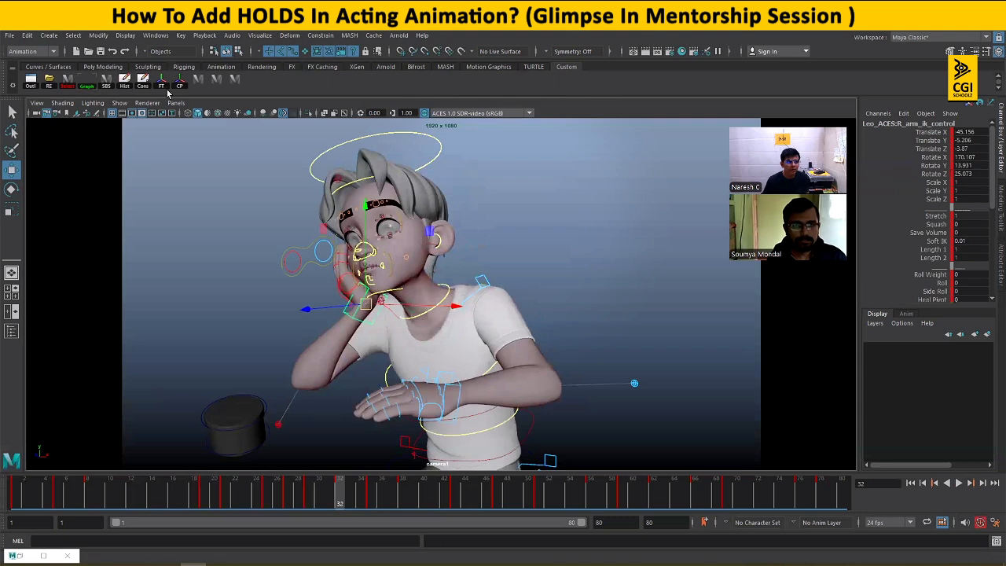
{"action": "left_click", "coordinate": [260, 35]}
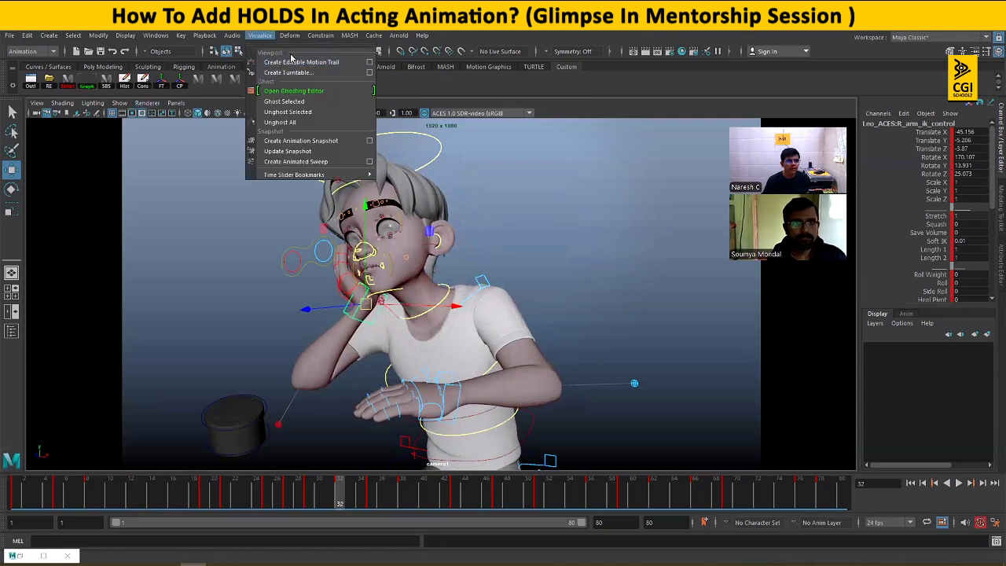
{"action": "left_click", "coordinate": [333, 67]}
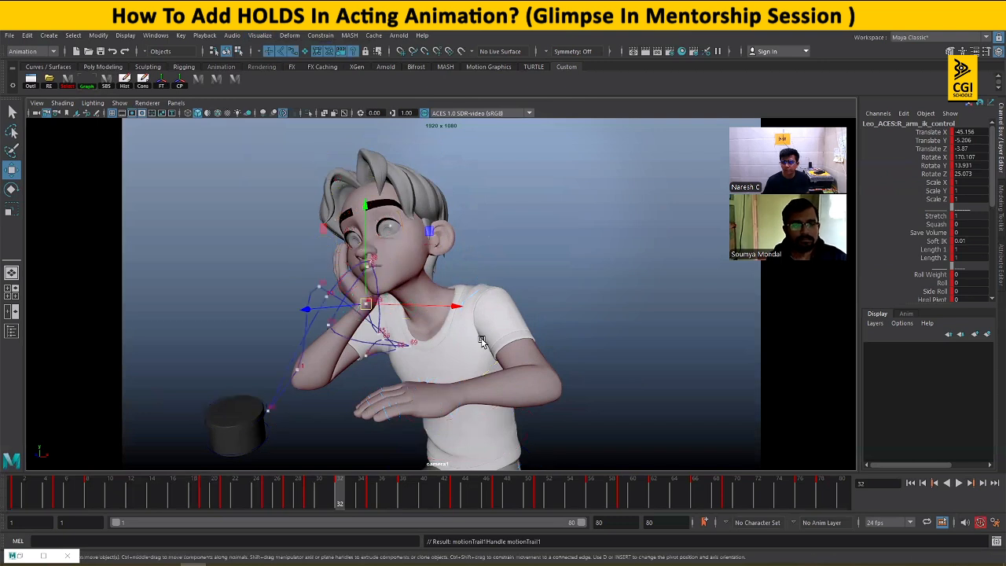
- Check the right wrist's arc along the motion trail between frames 32 and 39, focusing on frames 34 and 35
{"action": "left_click_drag", "start_coordinate": [295, 501], "coordinate": [369, 496]}
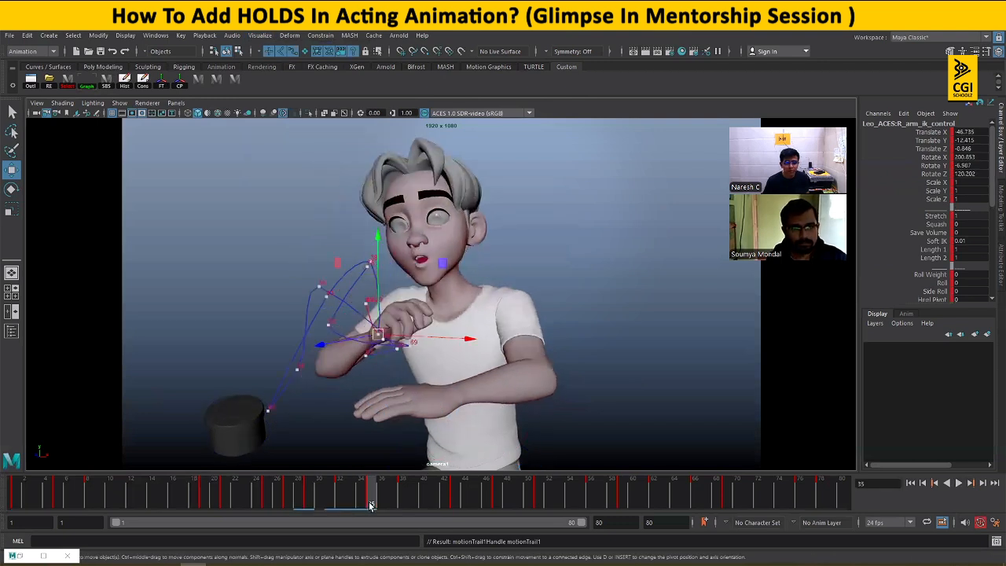
{"action": "left_click", "coordinate": [408, 500]}
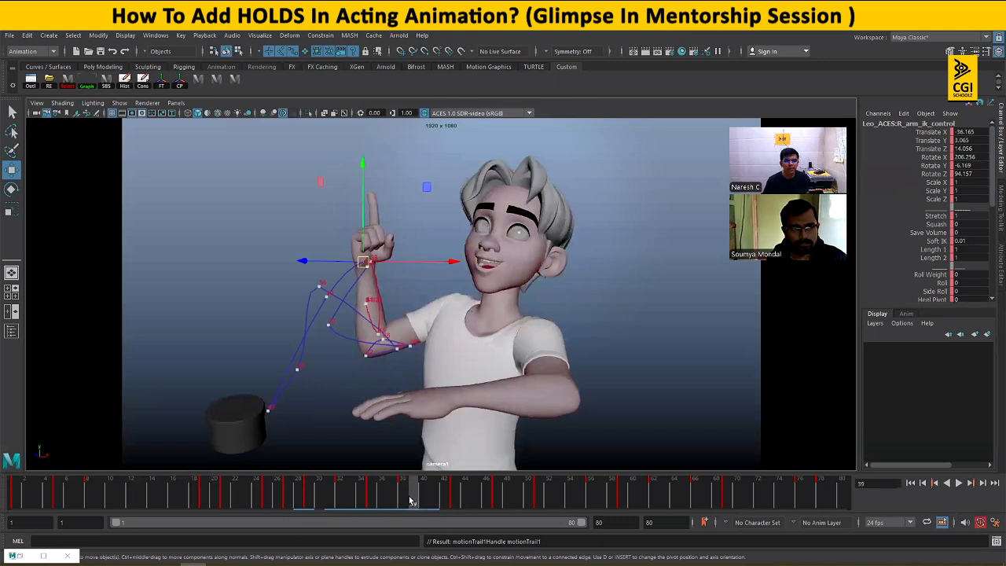
{"action": "left_click", "coordinate": [371, 497]}
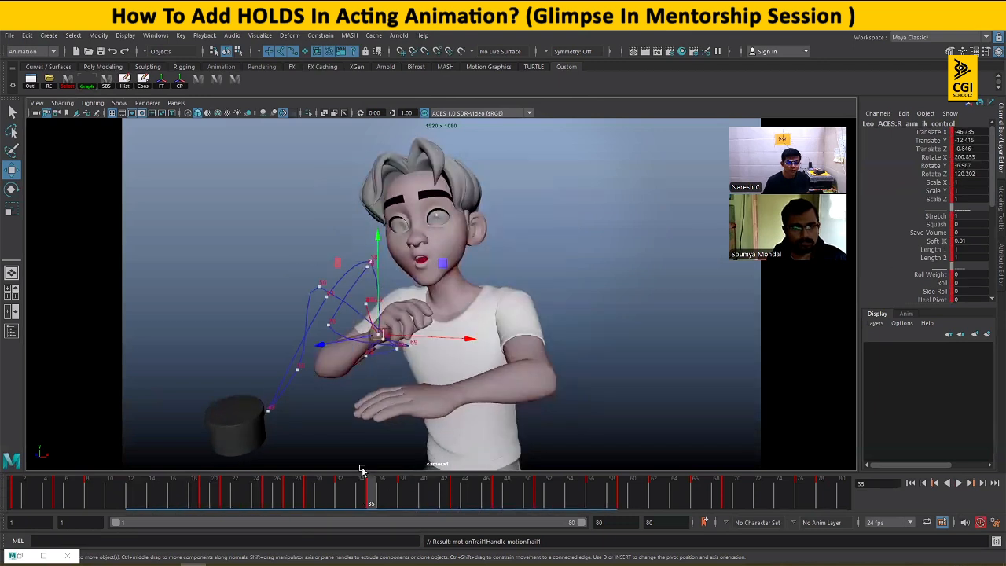
{"action": "left_click", "coordinate": [338, 496]}
{"action": "left_click_drag", "start_coordinate": [338, 496], "coordinate": [358, 494]}
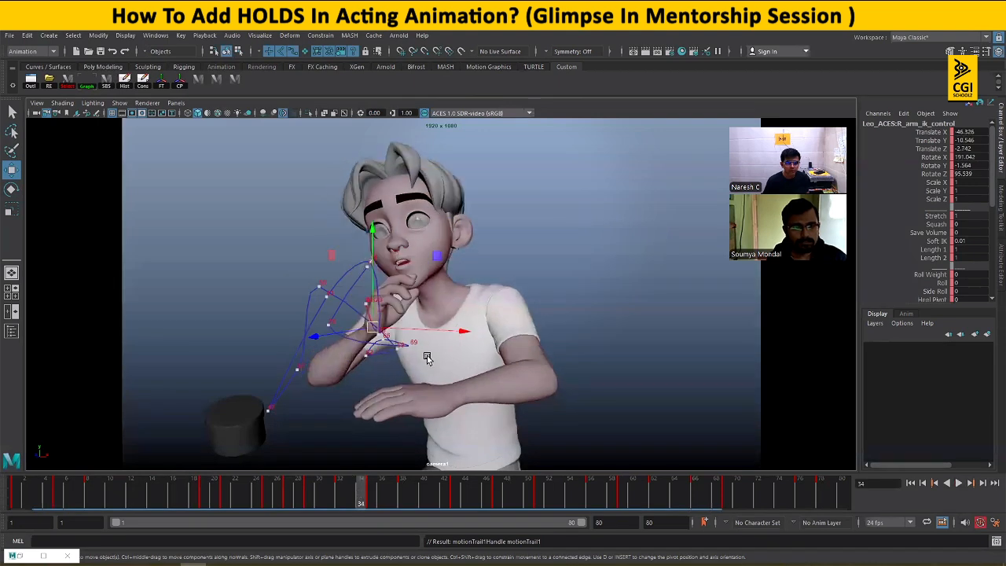
- Delete the right arm IK control's key at frame 35
{"action": "left_click", "coordinate": [330, 509]}
{"action": "left_click_drag", "start_coordinate": [331, 509], "coordinate": [372, 502]}
{"action": "right_click", "coordinate": [373, 502]}
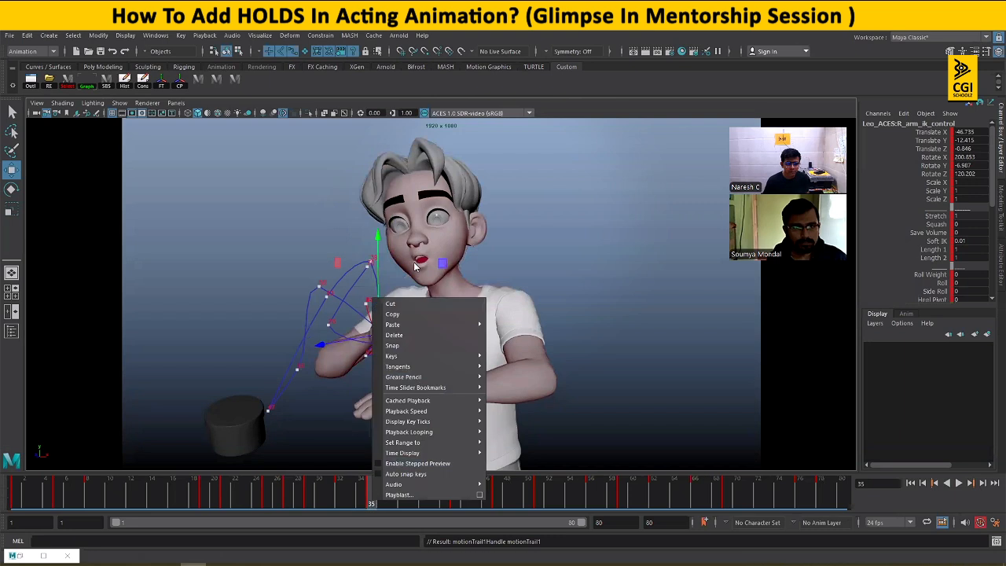
{"action": "left_click", "coordinate": [406, 335]}
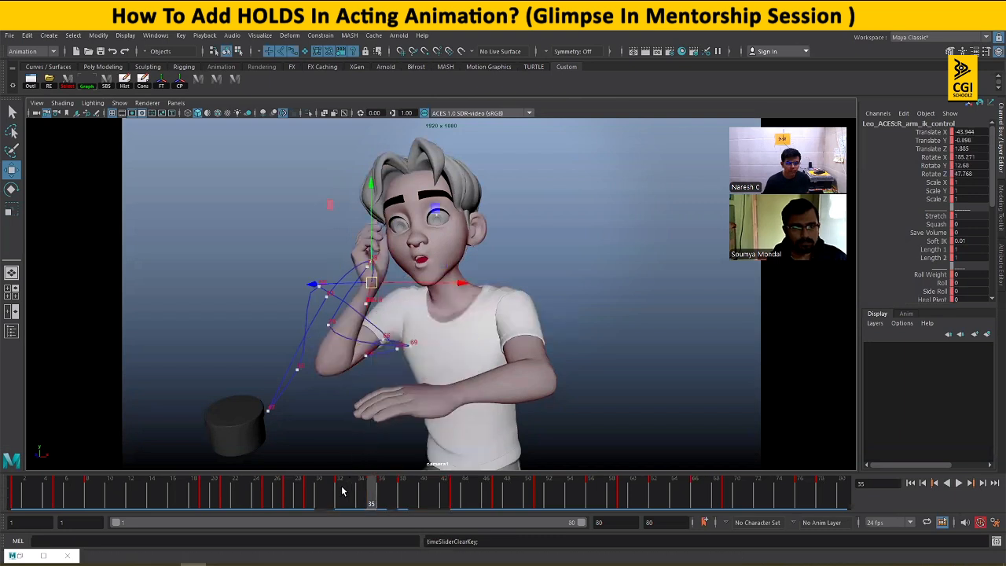
- At frame 35, move the right arm IK control toward the face and lower it to Translate X -47.511, Y -3.882, checking the motion
{"action": "left_click_drag", "start_coordinate": [342, 491], "coordinate": [371, 496]}
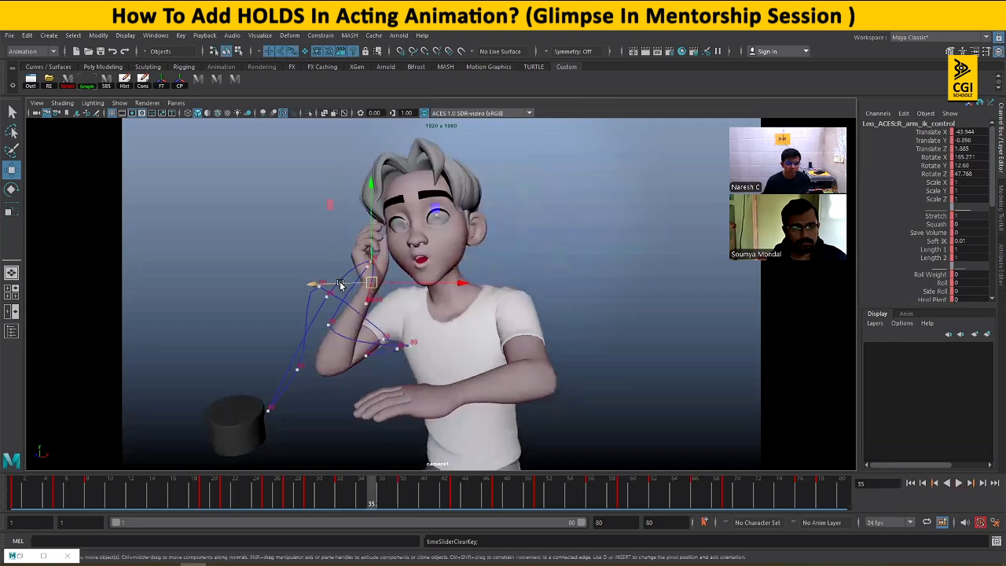
{"action": "left_click_drag", "start_coordinate": [456, 282], "coordinate": [469, 282]}
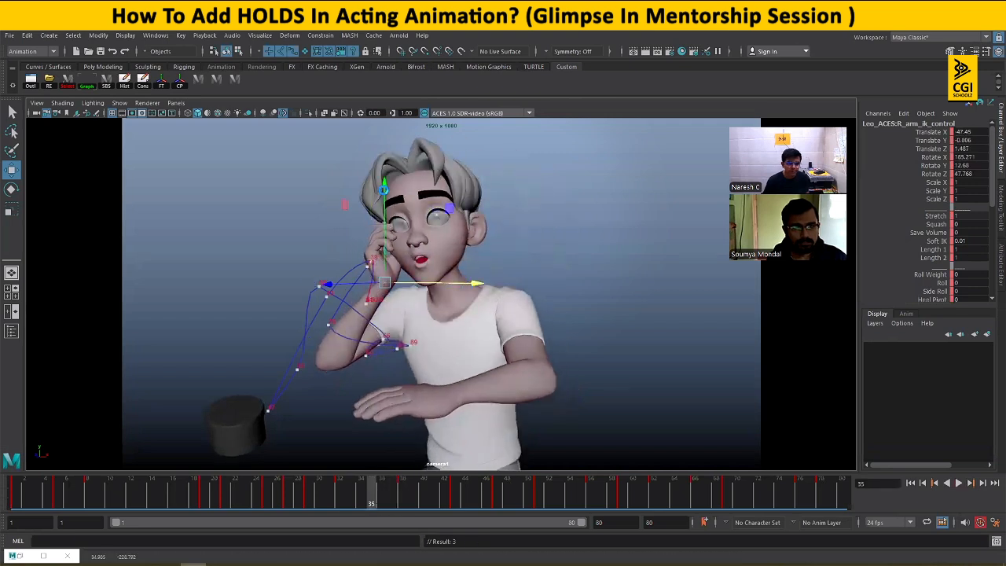
{"action": "left_click_drag", "start_coordinate": [384, 186], "coordinate": [383, 220]}
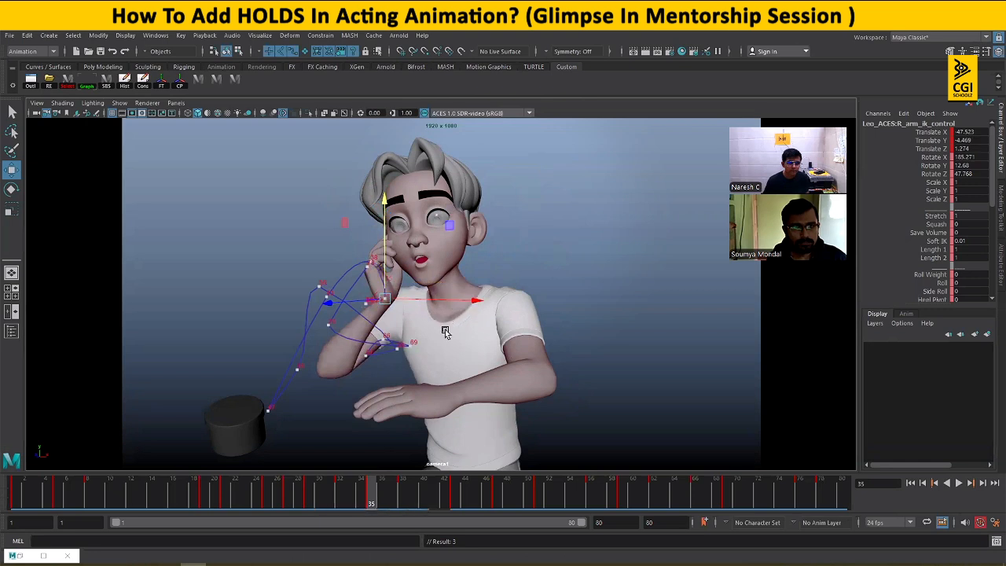
{"action": "left_click_drag", "start_coordinate": [383, 208], "coordinate": [383, 218]}
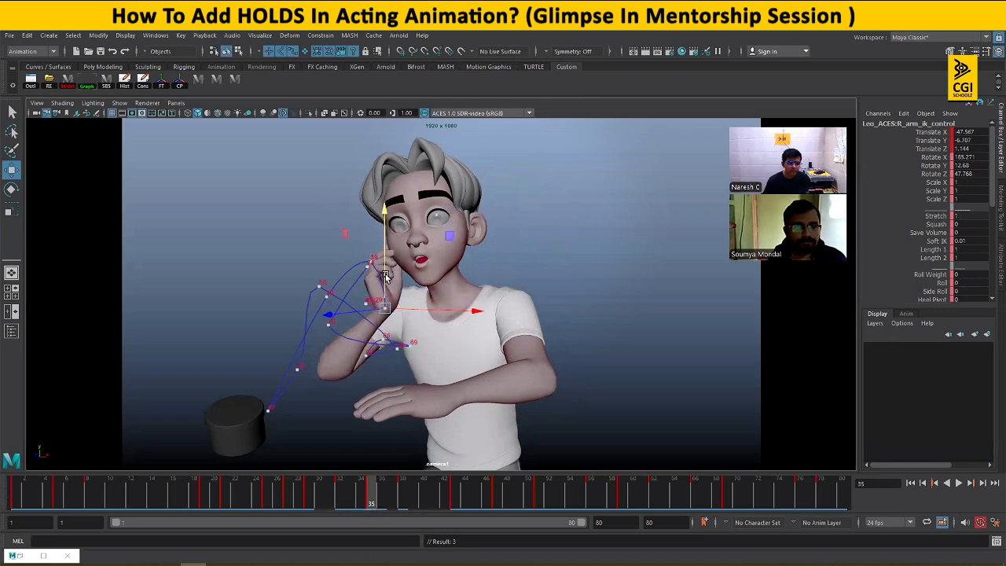
{"action": "left_click_drag", "start_coordinate": [385, 276], "coordinate": [385, 283]}
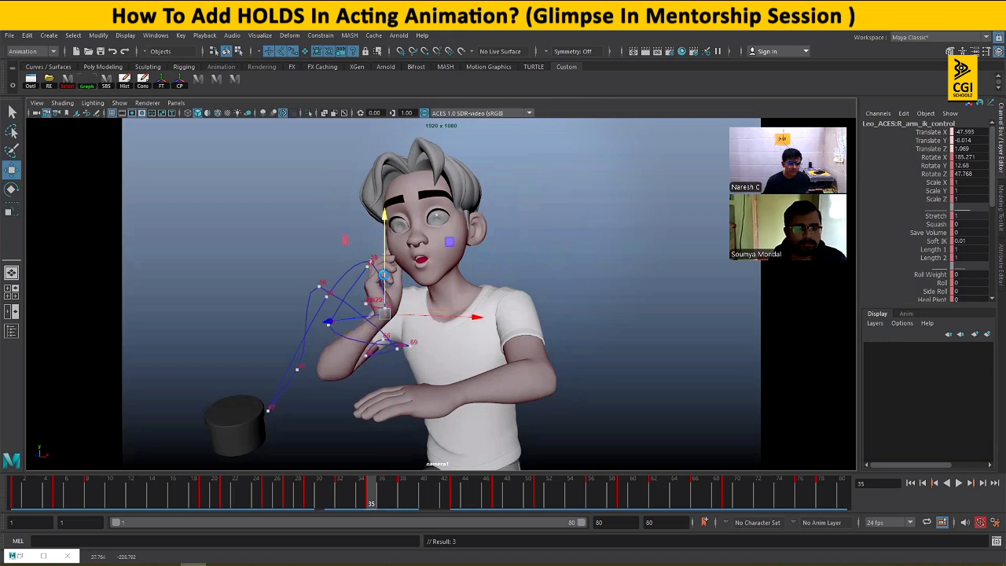
{"action": "key", "text": "ctrl+z"}
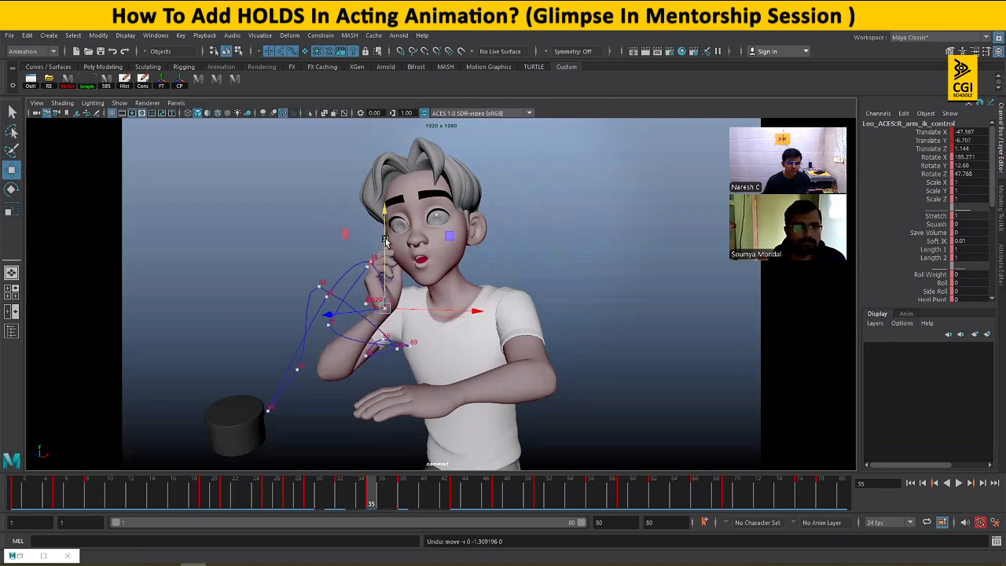
{"action": "left_click_drag", "start_coordinate": [382, 204], "coordinate": [382, 191]}
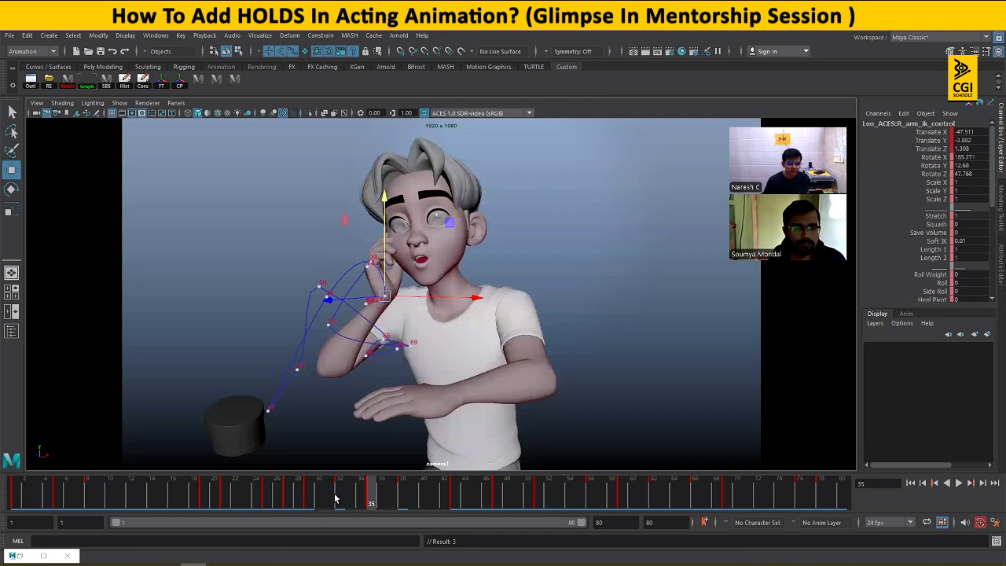
{"action": "left_click_drag", "start_coordinate": [333, 498], "coordinate": [410, 491]}
{"action": "mouse_move", "coordinate": [331, 487]}
{"action": "left_mouse_down"}
{"action": "mouse_move", "coordinate": [417, 490]}
{"action": "mouse_move", "coordinate": [338, 487]}
{"action": "left_mouse_up"}
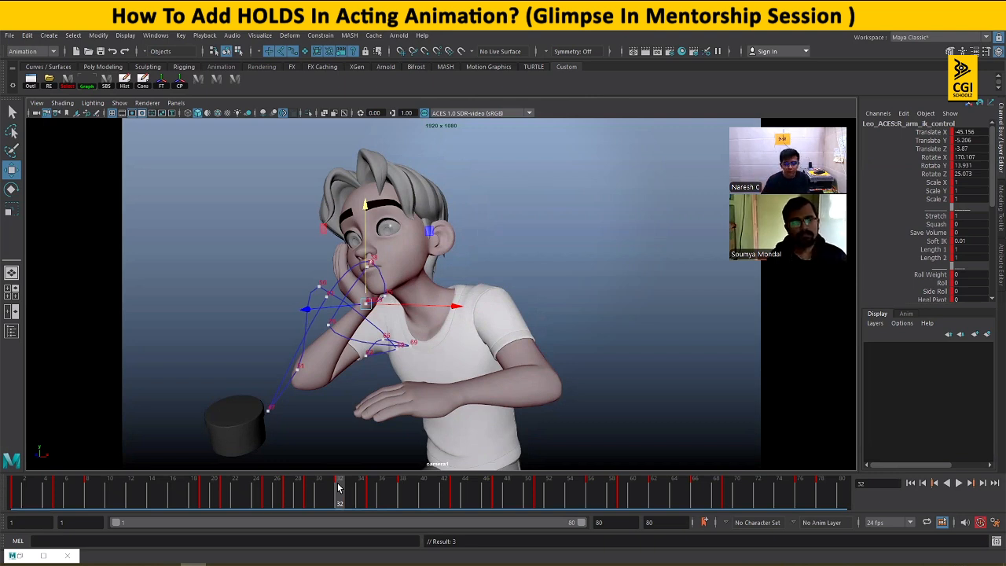
{"action": "key", "text": "alt+v"}
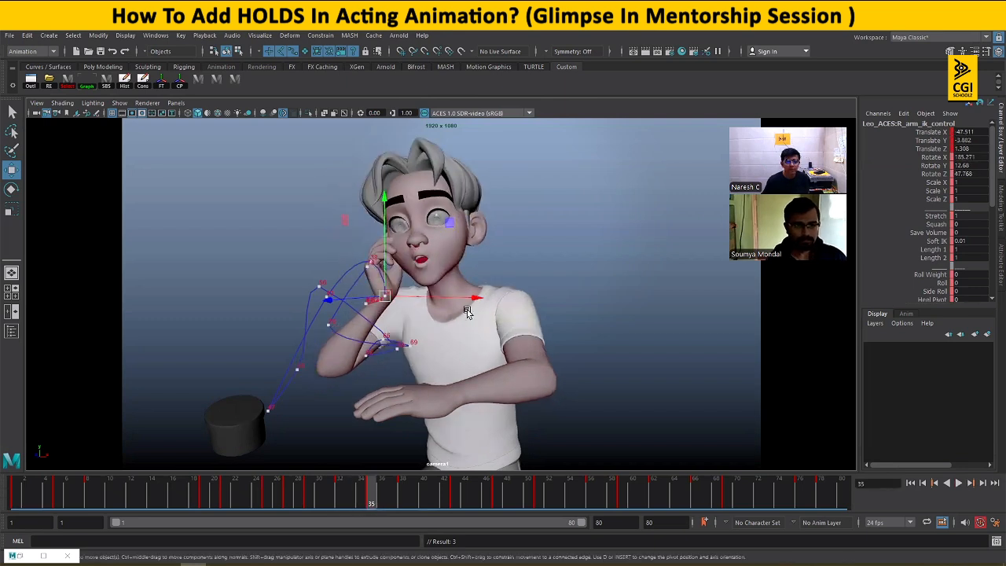
- Shift the right arm IK control away from the face at frame 35 to Translate X -38.146 and check the surrounding frames
{"action": "left_click_drag", "start_coordinate": [476, 295], "coordinate": [441, 289]}
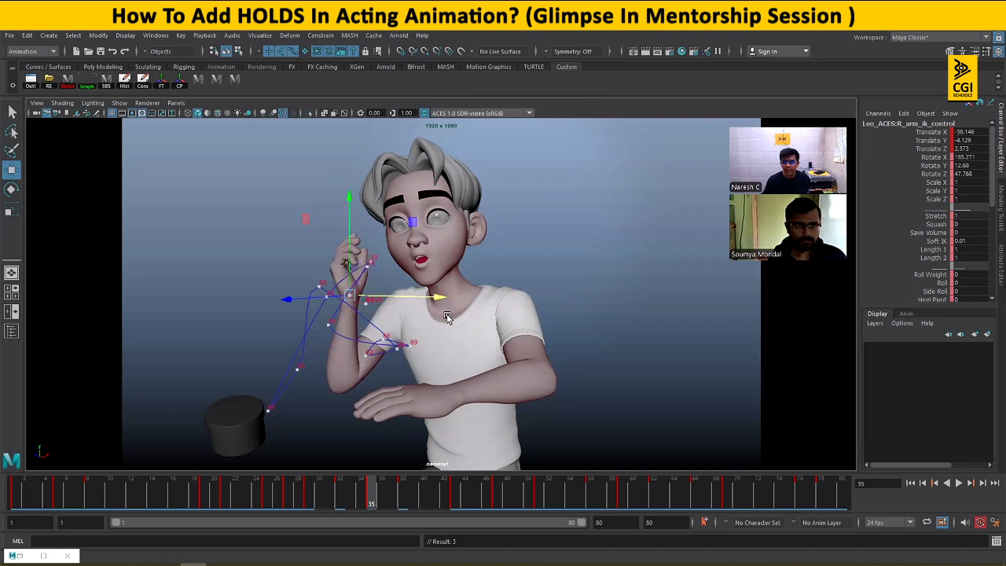
{"action": "left_click_drag", "start_coordinate": [451, 298], "coordinate": [416, 350]}
{"action": "key", "text": "ctrl+z"}
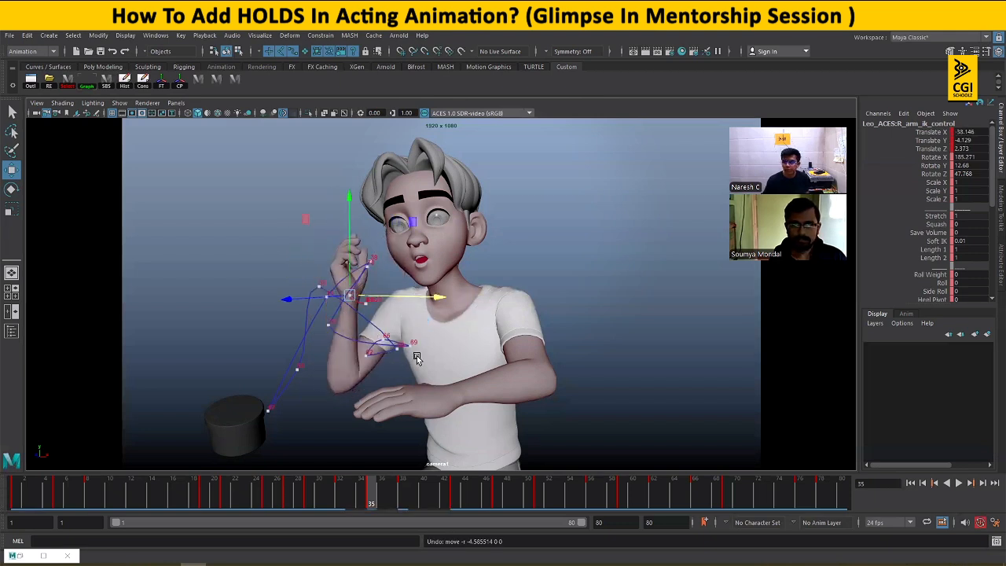
{"action": "left_click_drag", "start_coordinate": [363, 503], "coordinate": [404, 500]}
{"action": "left_click_drag", "start_coordinate": [340, 497], "coordinate": [367, 496]}
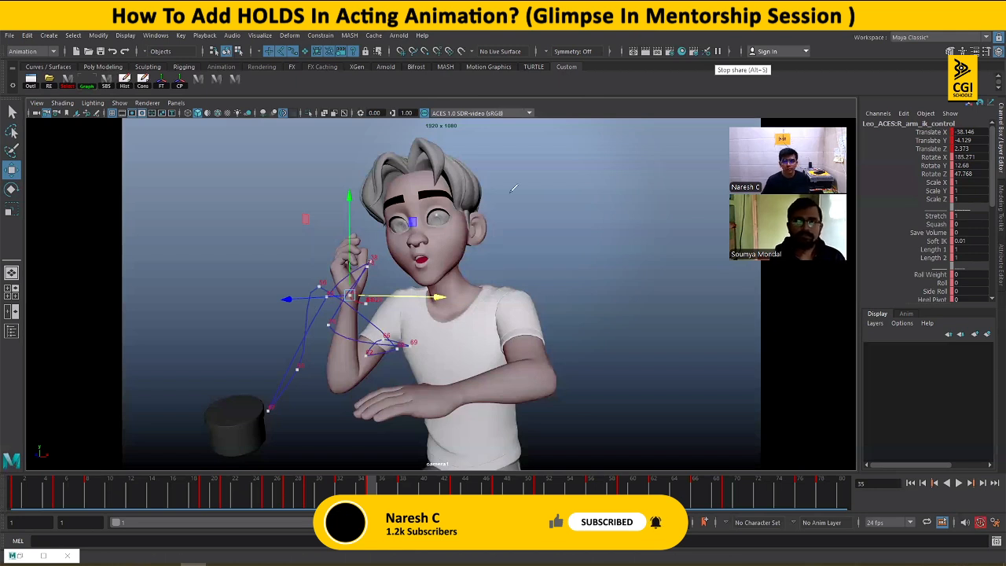
- Annotate the viewport with three circled positions joined by a sharp V-shaped path
{"action": "left_click_drag", "start_coordinate": [550, 189], "coordinate": [546, 194]}
{"action": "mouse_move", "coordinate": [614, 246]}
{"action": "left_mouse_down"}
{"action": "mouse_move", "coordinate": [611, 253]}
{"action": "mouse_move", "coordinate": [615, 246]}
{"action": "left_mouse_up"}
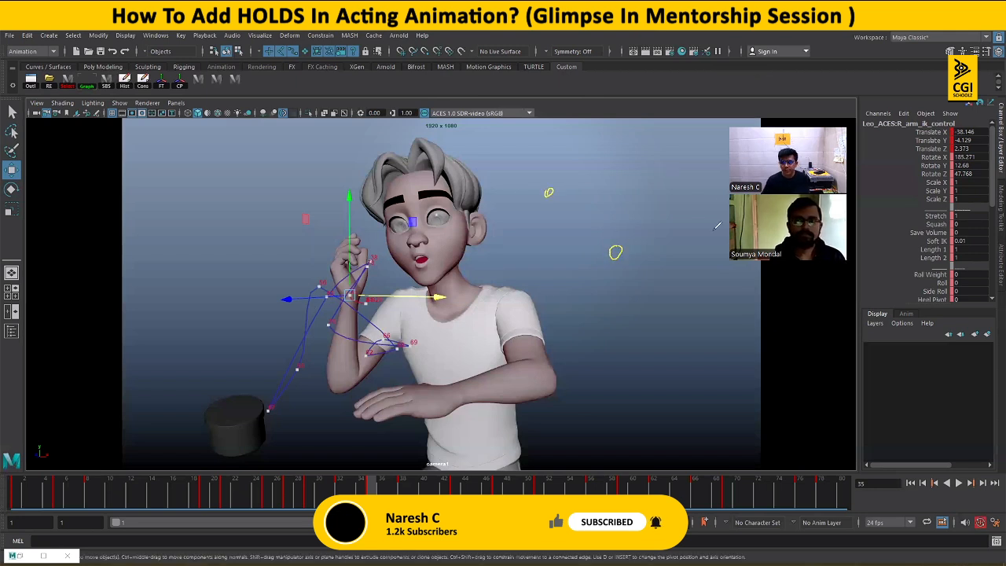
{"action": "mouse_move", "coordinate": [697, 191]}
{"action": "left_mouse_down"}
{"action": "mouse_move", "coordinate": [702, 202]}
{"action": "mouse_move", "coordinate": [700, 192]}
{"action": "left_mouse_up"}
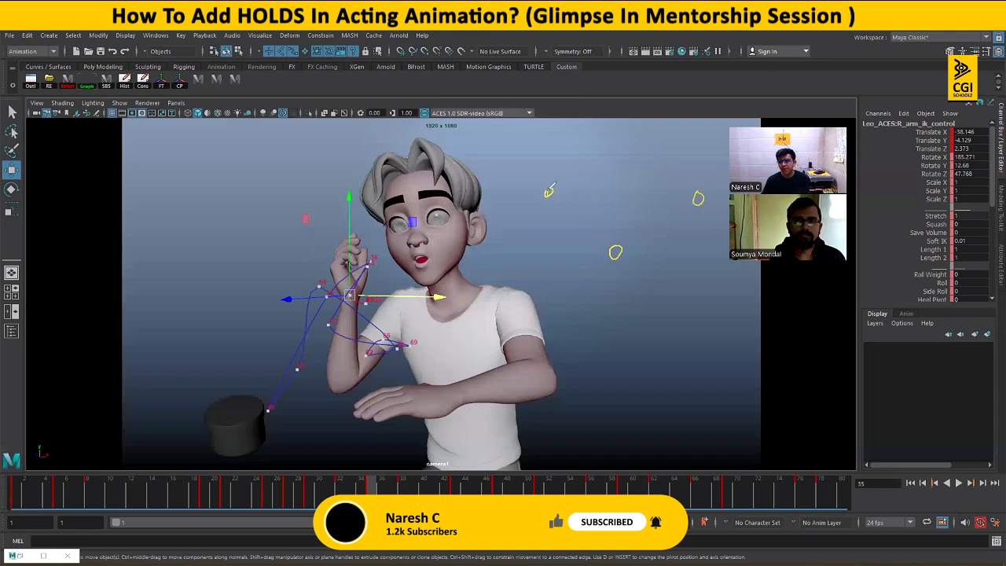
{"action": "mouse_move", "coordinate": [550, 192]}
{"action": "left_mouse_down"}
{"action": "mouse_move", "coordinate": [608, 241]}
{"action": "mouse_move", "coordinate": [631, 246]}
{"action": "mouse_move", "coordinate": [712, 190]}
{"action": "left_mouse_up"}
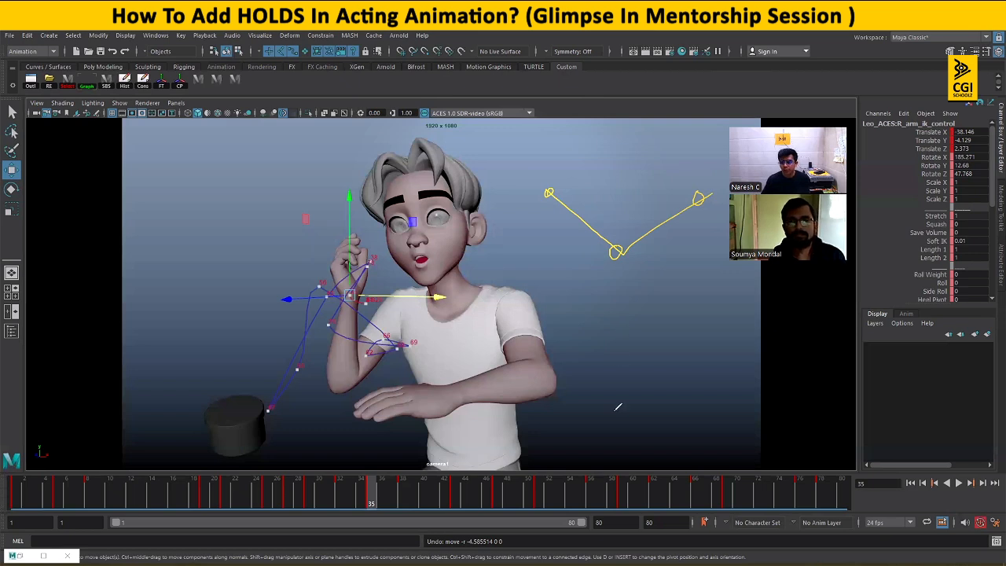
- Sketch a smooth arc with three circled positions for comparison with the V-shaped path, and clear the annotations
{"action": "left_click_drag", "start_coordinate": [617, 409], "coordinate": [615, 413]}
{"action": "left_click_drag", "start_coordinate": [699, 349], "coordinate": [691, 363]}
{"action": "mouse_move", "coordinate": [717, 249]}
{"action": "left_mouse_down"}
{"action": "mouse_move", "coordinate": [653, 407]}
{"action": "mouse_move", "coordinate": [583, 445]}
{"action": "left_mouse_up"}
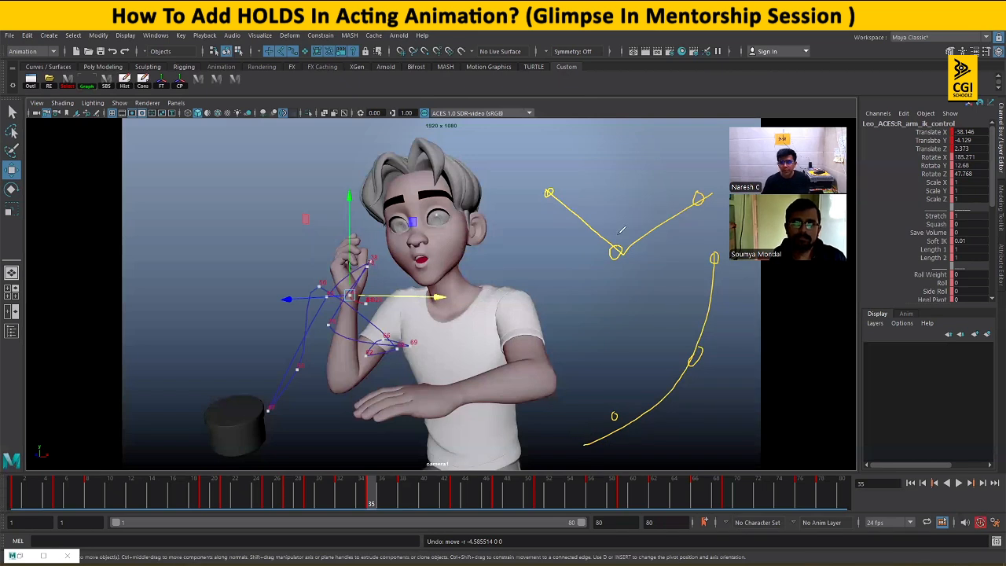
{"action": "mouse_move", "coordinate": [550, 197]}
{"action": "left_mouse_down"}
{"action": "mouse_move", "coordinate": [620, 240]}
{"action": "mouse_move", "coordinate": [707, 187]}
{"action": "left_mouse_up"}
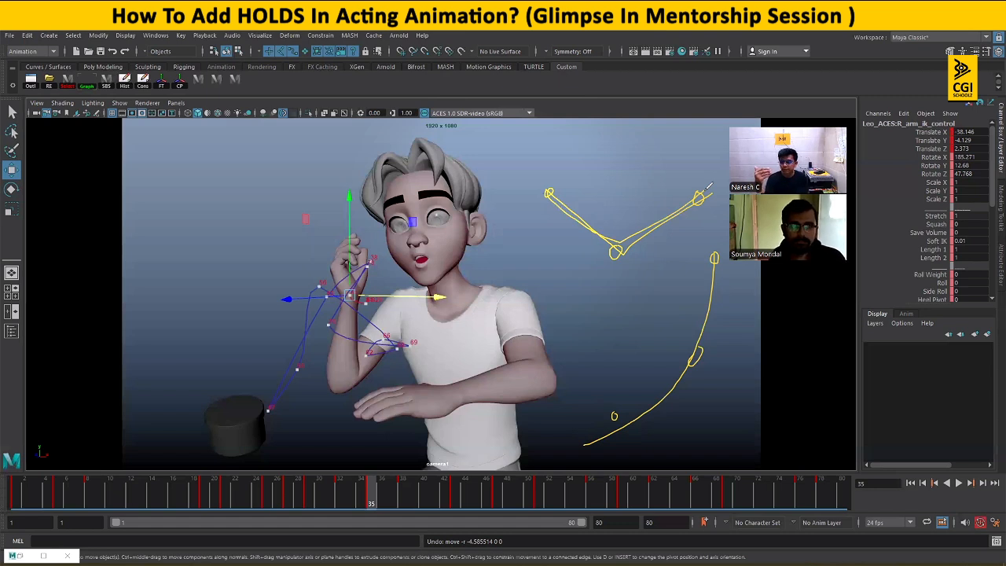
{"action": "left_click", "coordinate": [6, 381]}
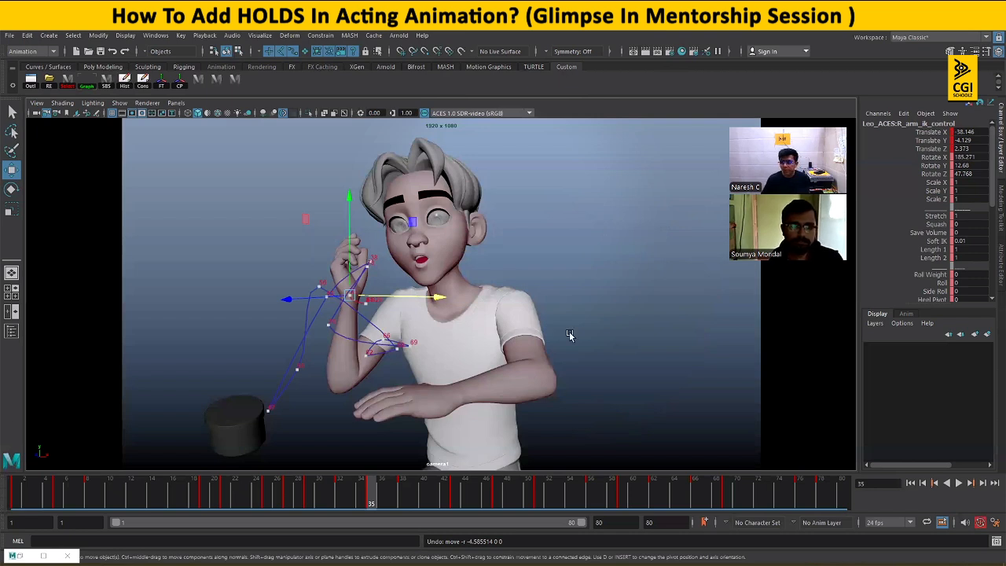
- Rotate the right arm IK control at frame 35 so the hand bends toward the face, and play back the motion
{"action": "left_click_drag", "start_coordinate": [298, 497], "coordinate": [367, 501]}
{"action": "left_click", "coordinate": [321, 501]}
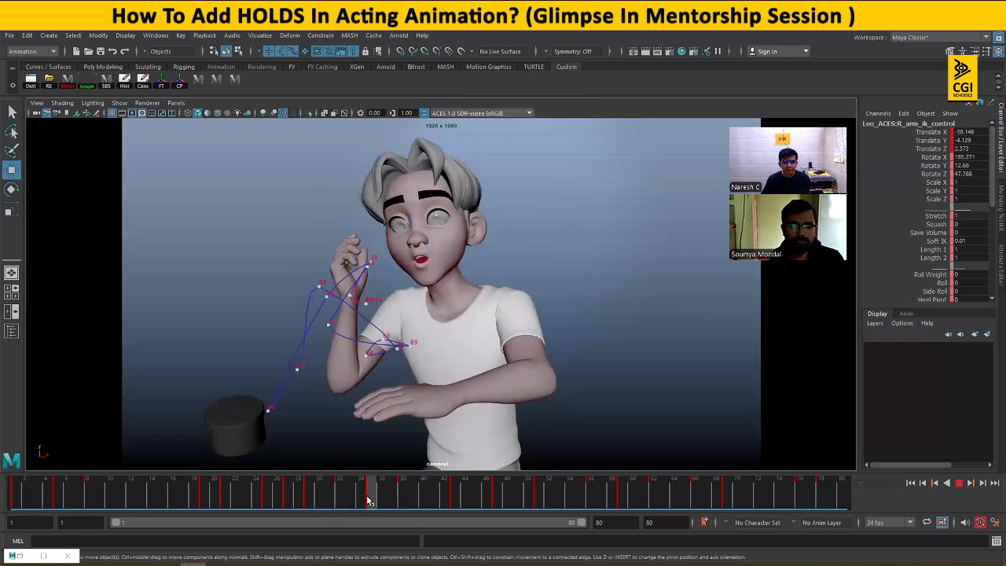
{"action": "key", "text": "e"}
{"action": "left_click_drag", "start_coordinate": [418, 254], "coordinate": [437, 297]}
{"action": "key", "text": "w"}
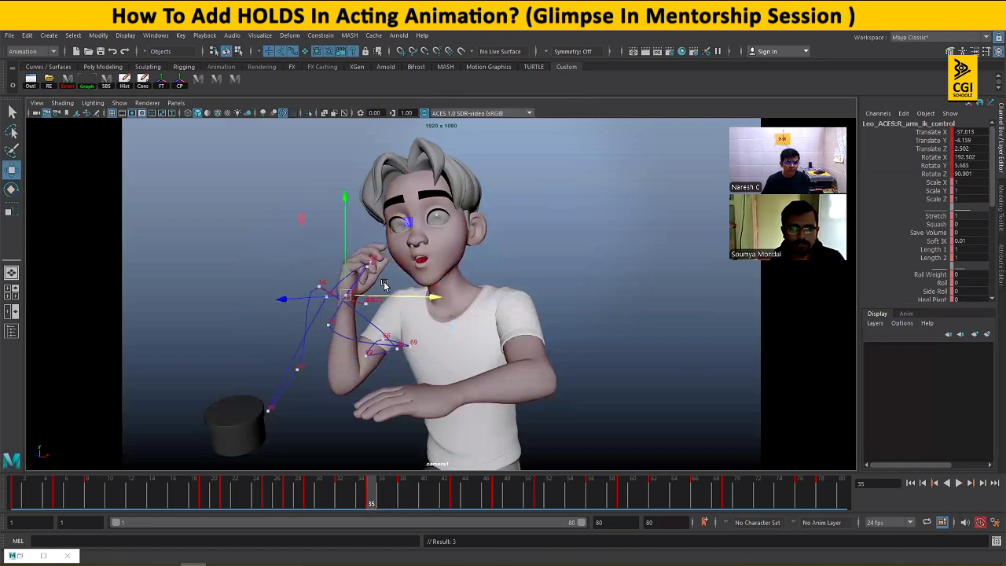
{"action": "key", "text": "e"}
{"action": "left_click_drag", "start_coordinate": [293, 242], "coordinate": [376, 259]}
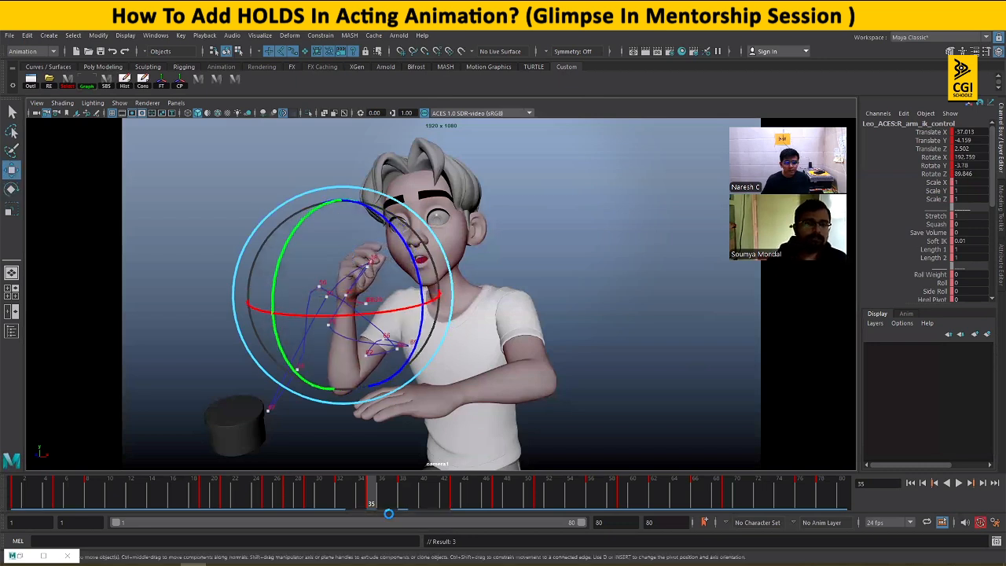
{"action": "key", "text": "w"}
{"action": "left_click", "coordinate": [311, 494]}
{"action": "key", "text": "alt+v"}
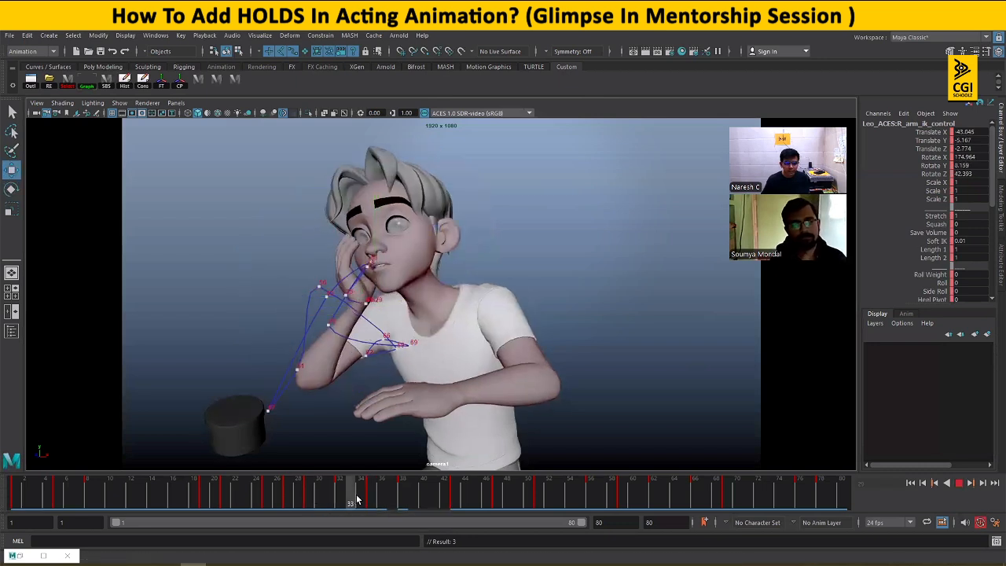
- Fine-tune the right arm IK control at frame 35 to Translate X -37.642, Y -4.259 and key its translation
{"action": "left_click_drag", "start_coordinate": [396, 500], "coordinate": [412, 498]}
{"action": "left_click_drag", "start_coordinate": [319, 492], "coordinate": [371, 491]}
{"action": "left_click_drag", "start_coordinate": [347, 276], "coordinate": [345, 267]}
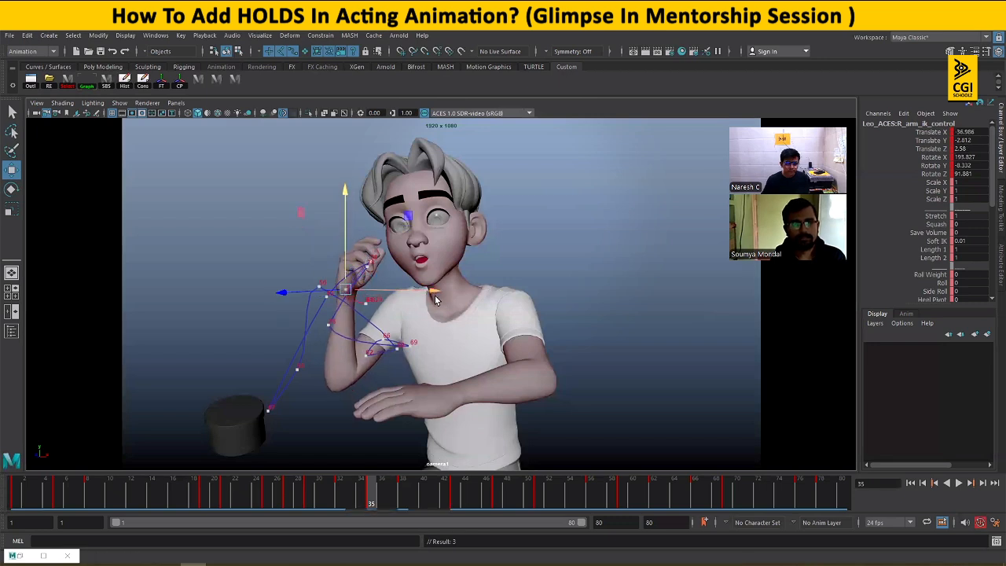
{"action": "left_click_drag", "start_coordinate": [437, 291], "coordinate": [438, 291]}
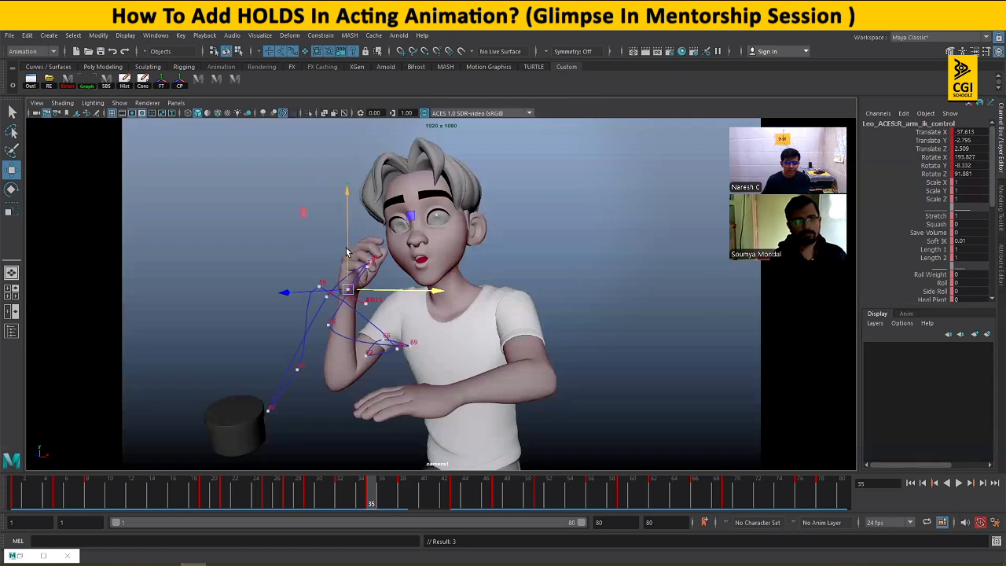
{"action": "left_click_drag", "start_coordinate": [346, 250], "coordinate": [346, 257]}
{"action": "key", "text": "shift+w"}
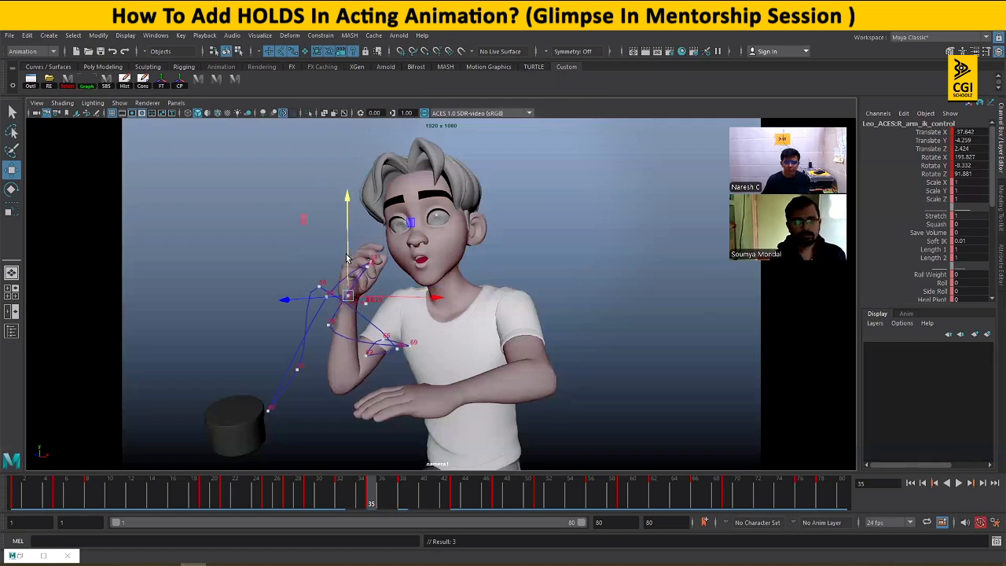
{"action": "left_click_drag", "start_coordinate": [340, 496], "coordinate": [361, 497]}
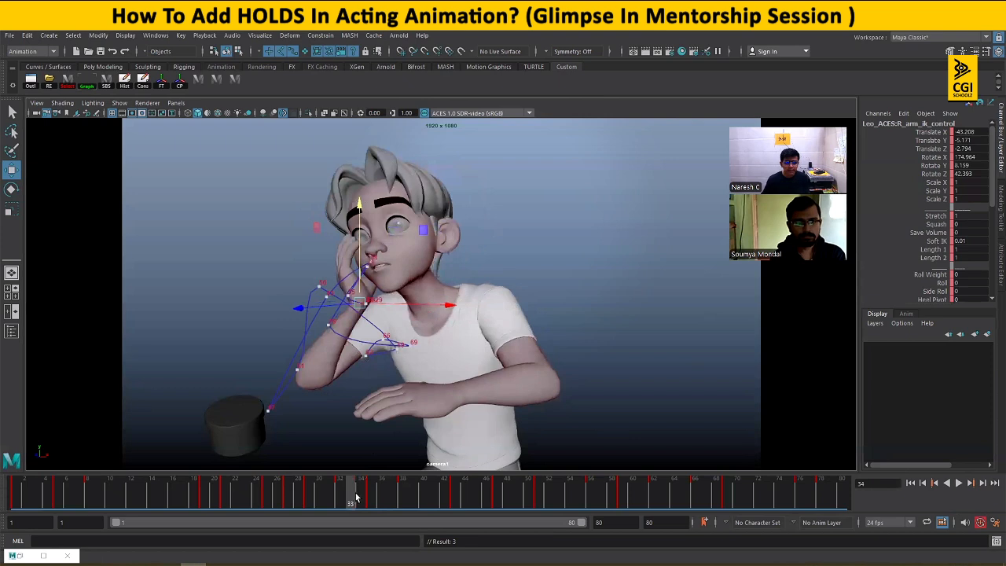
{"action": "left_click_drag", "start_coordinate": [350, 275], "coordinate": [350, 272]}
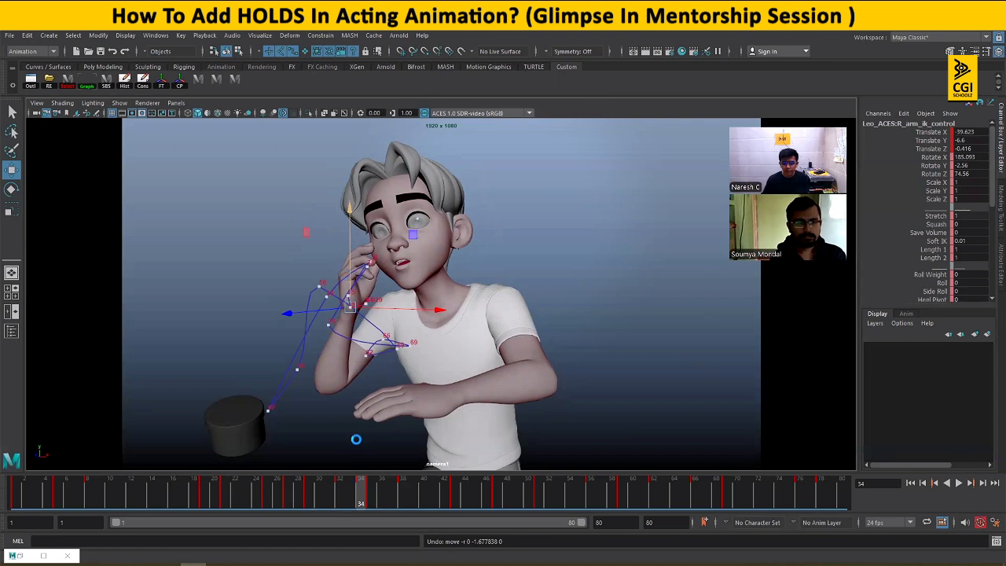
{"action": "key", "text": "ctrl+z"}
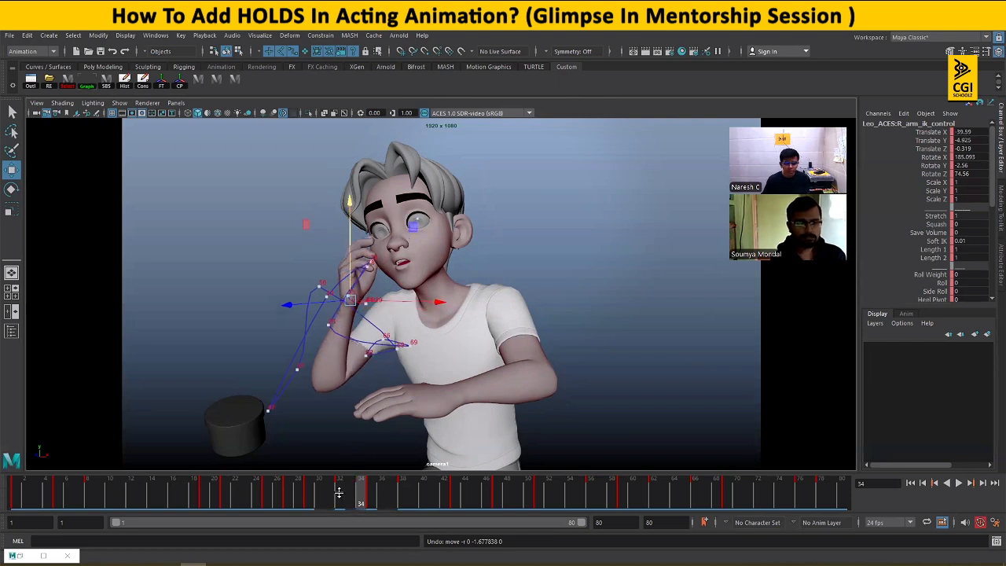
- At frame 35, nudge the right arm IK control to Translate X -38.021 and rotate the wrist to about X 198.4, Y -27.5, Z 92.2
{"action": "left_click_drag", "start_coordinate": [337, 491], "coordinate": [371, 496]}
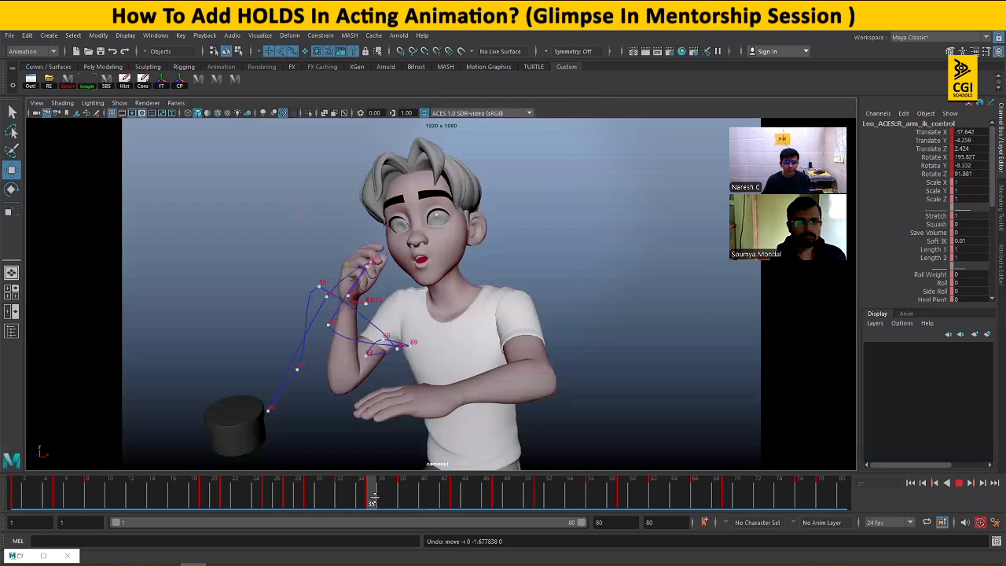
{"action": "left_click_drag", "start_coordinate": [429, 298], "coordinate": [430, 298]}
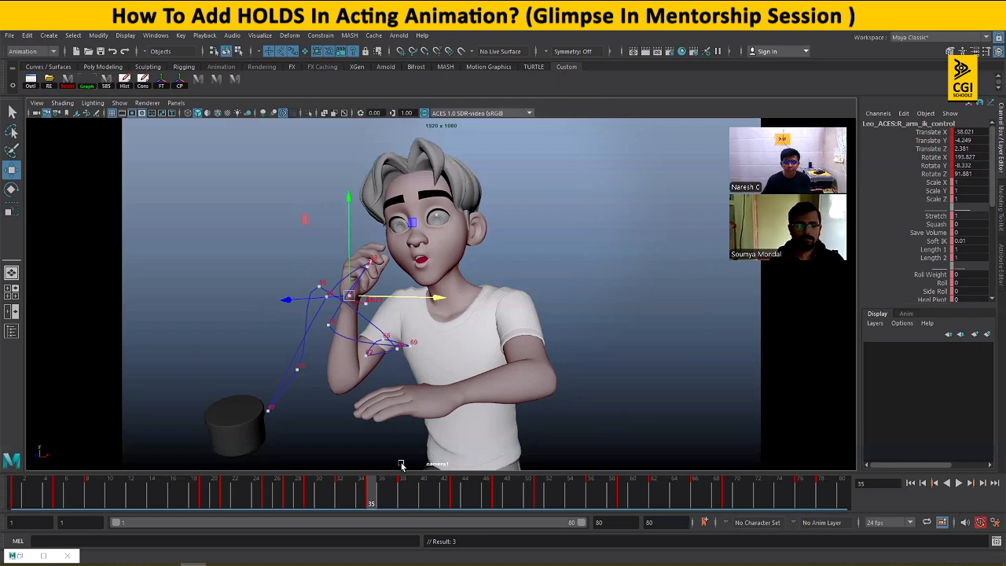
{"action": "left_click", "coordinate": [340, 501]}
{"action": "left_click_drag", "start_coordinate": [340, 501], "coordinate": [370, 497]}
{"action": "key", "text": "e"}
{"action": "left_click_drag", "start_coordinate": [399, 291], "coordinate": [331, 244]}
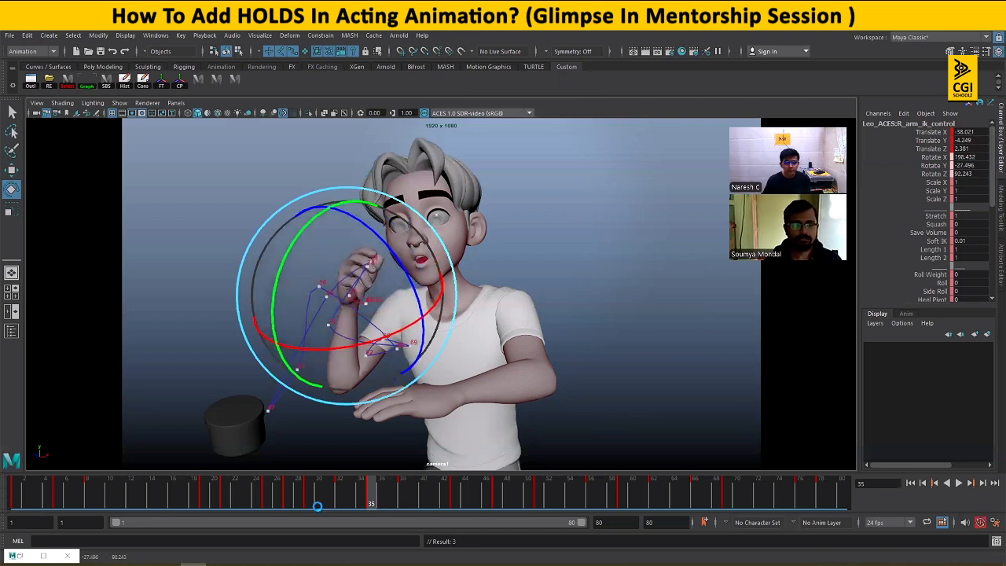
{"action": "key", "text": "w"}
- Move the right arm IK control toward the face in the raised-finger pose at frame 38, to Translate X -40.651
{"action": "left_click_drag", "start_coordinate": [320, 506], "coordinate": [401, 493]}
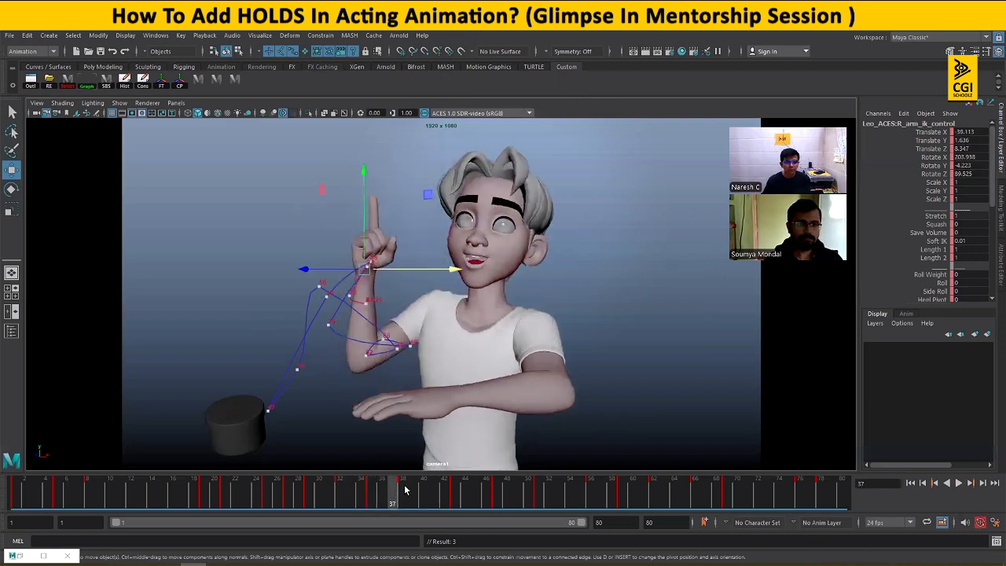
{"action": "left_click_drag", "start_coordinate": [455, 264], "coordinate": [455, 263]}
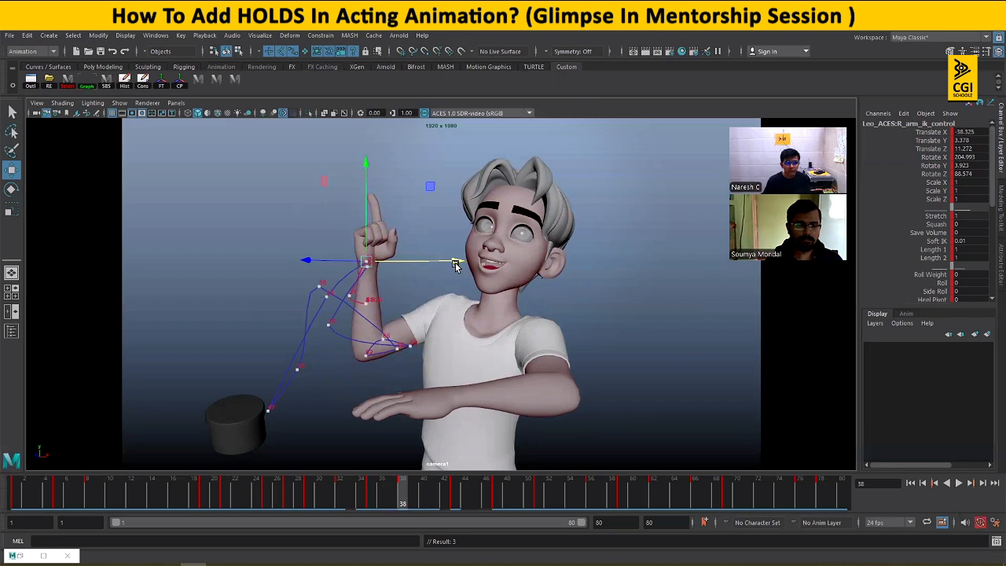
{"action": "key", "text": "ctrl+z"}
{"action": "key", "text": "ctrl+z"}
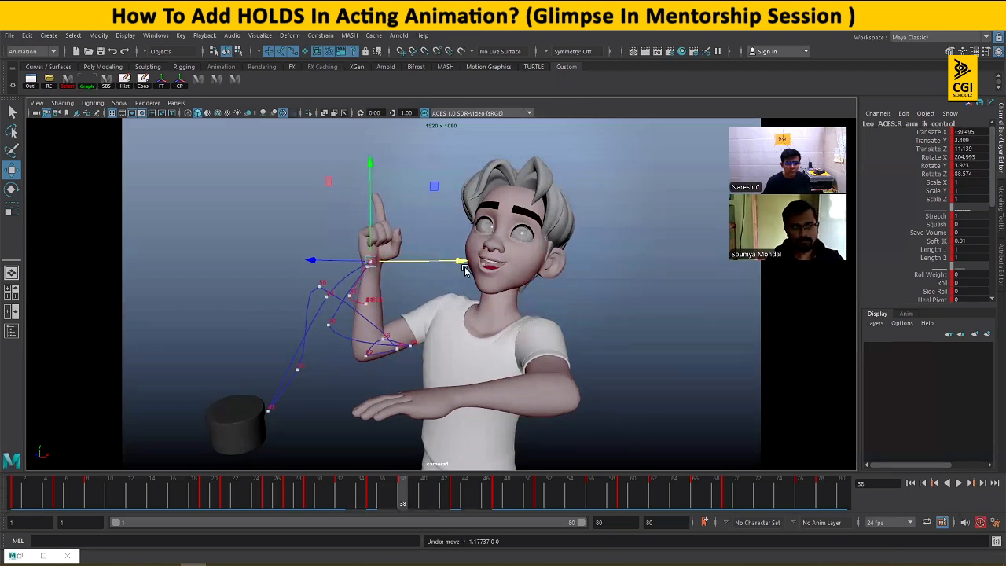
{"action": "left_click_drag", "start_coordinate": [462, 264], "coordinate": [469, 264]}
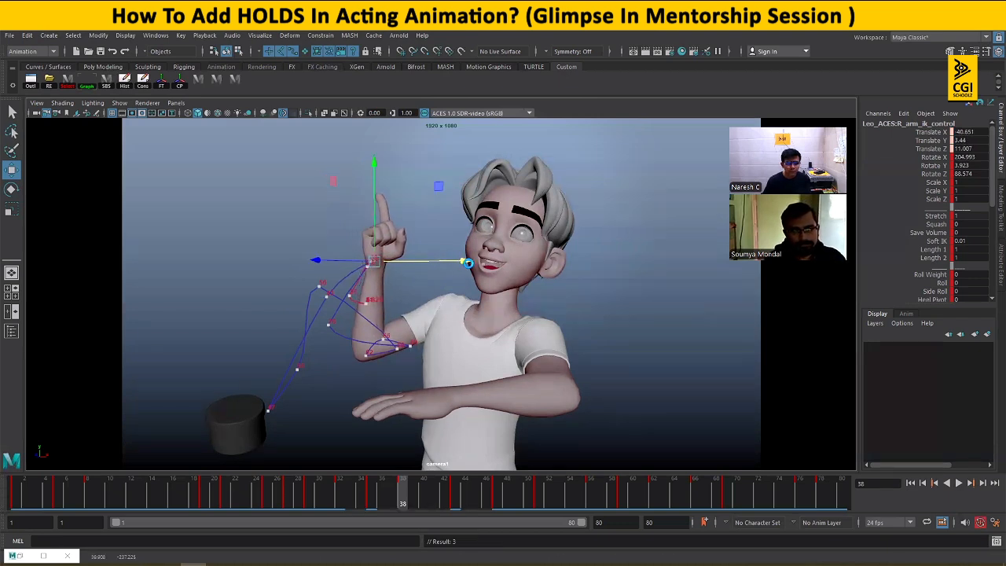
- Move the right arm IK control at frame 35 to Translate X -38.922, Y -3.272, Z 2.781, then play back the motion up to frame 38
{"action": "left_click", "coordinate": [338, 493]}
{"action": "left_click_drag", "start_coordinate": [338, 494], "coordinate": [400, 494]}
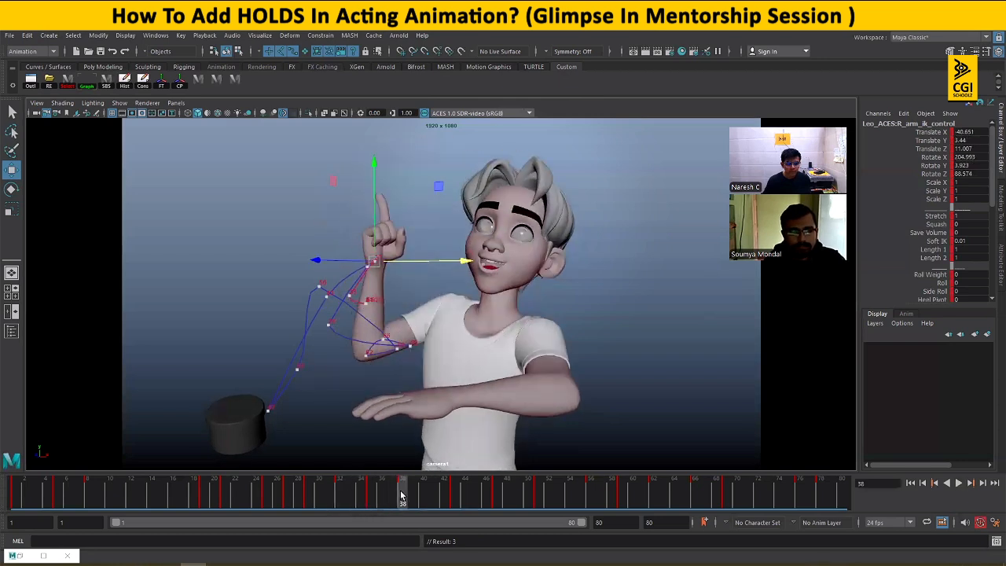
{"action": "left_click", "coordinate": [371, 493]}
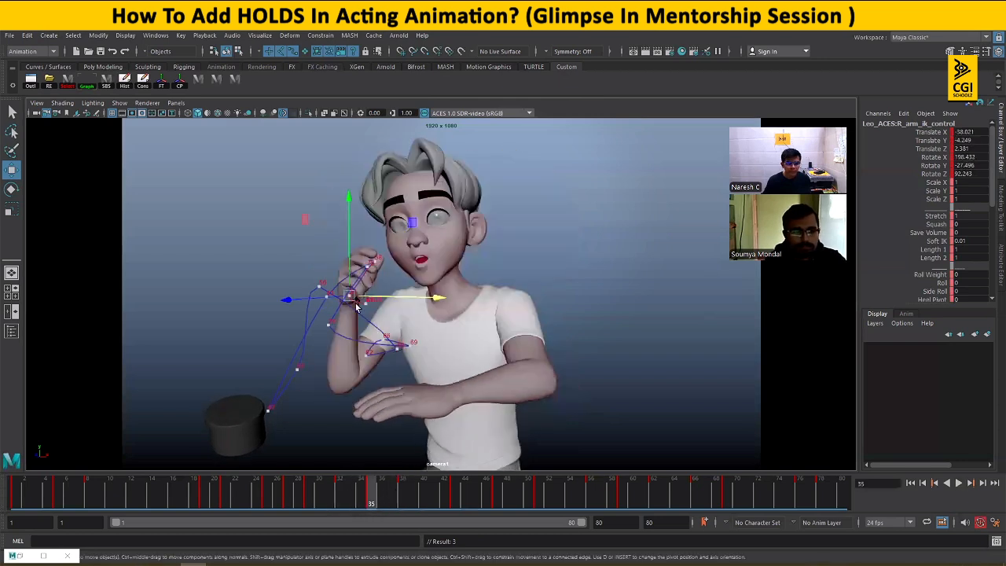
{"action": "left_click_drag", "start_coordinate": [351, 297], "coordinate": [355, 292]}
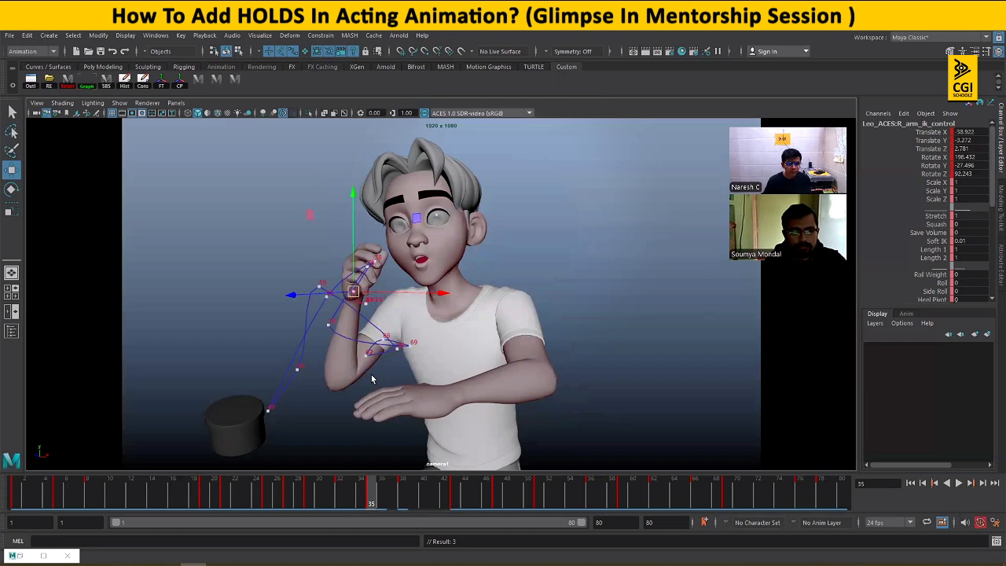
{"action": "left_click", "coordinate": [313, 498]}
{"action": "key", "text": "alt+v"}
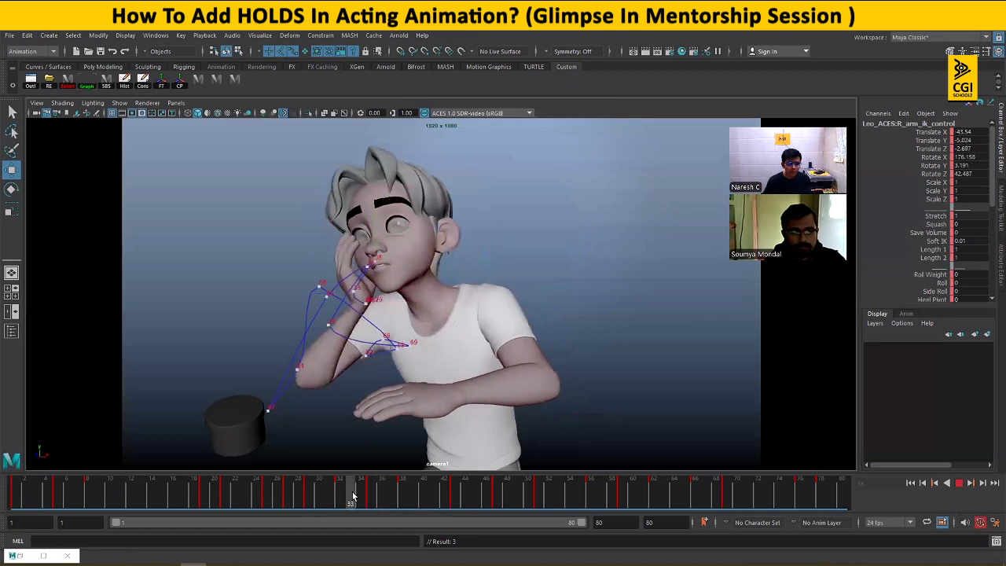
{"action": "left_click", "coordinate": [401, 492]}
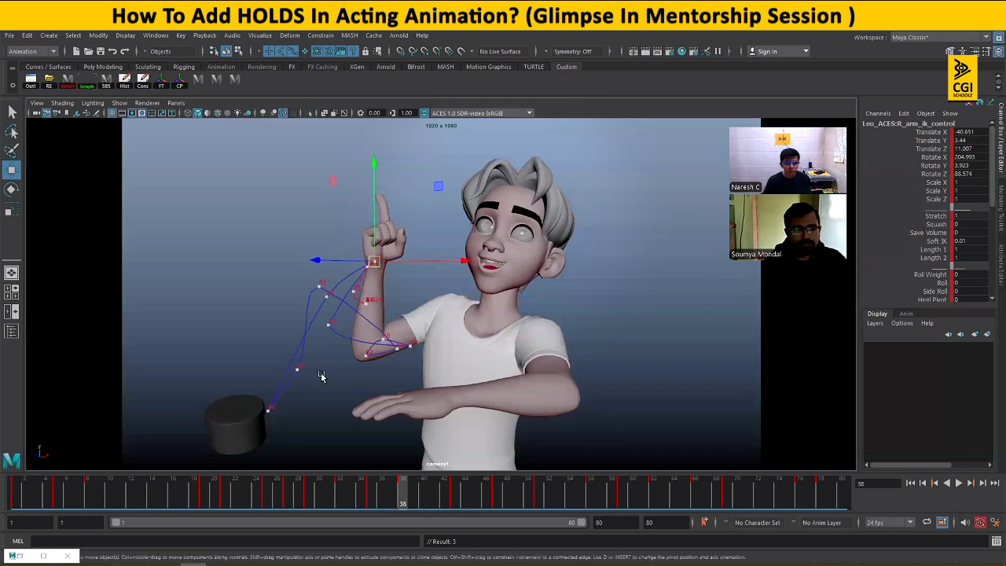
- Delete the right arm's motion trail, select all the rig controls, and scrub and play the transition into the raised-finger pose
{"action": "left_click", "coordinate": [311, 344]}
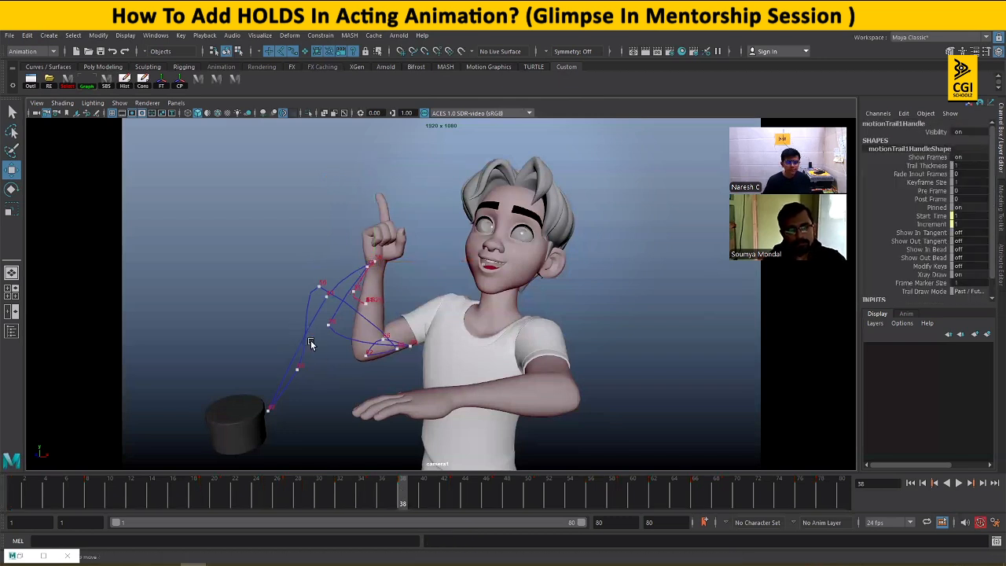
{"action": "key", "text": "Delete"}
{"action": "left_click", "coordinate": [237, 80]}
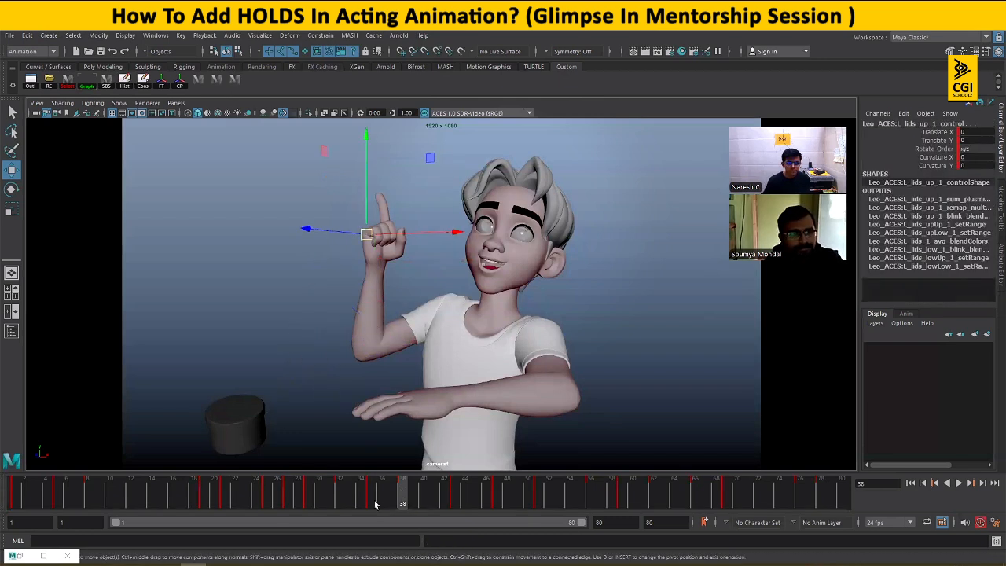
{"action": "left_click_drag", "start_coordinate": [321, 498], "coordinate": [423, 498]}
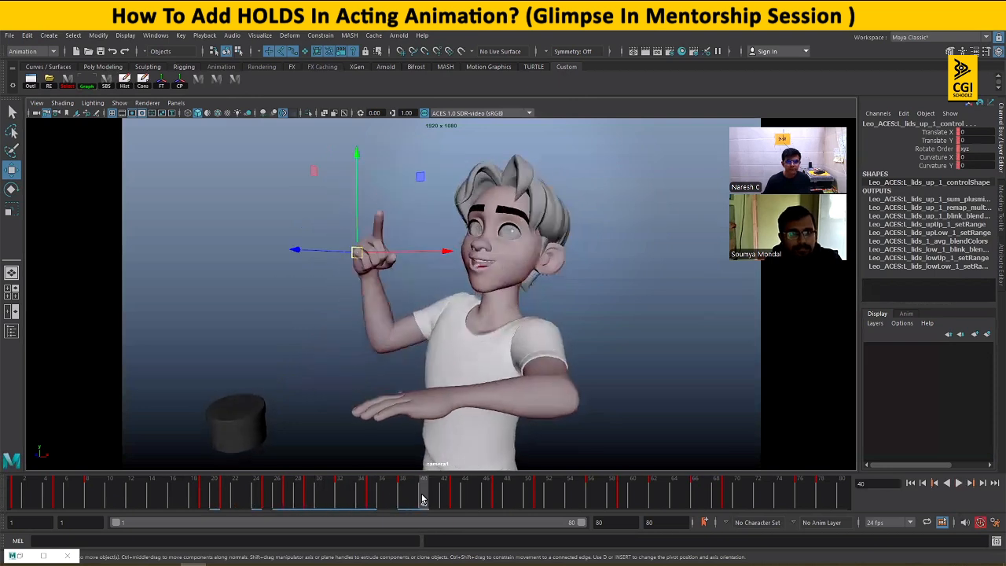
{"action": "mouse_move", "coordinate": [341, 497]}
{"action": "left_mouse_down"}
{"action": "mouse_move", "coordinate": [403, 492]}
{"action": "mouse_move", "coordinate": [325, 491]}
{"action": "mouse_move", "coordinate": [368, 502]}
{"action": "left_mouse_up"}
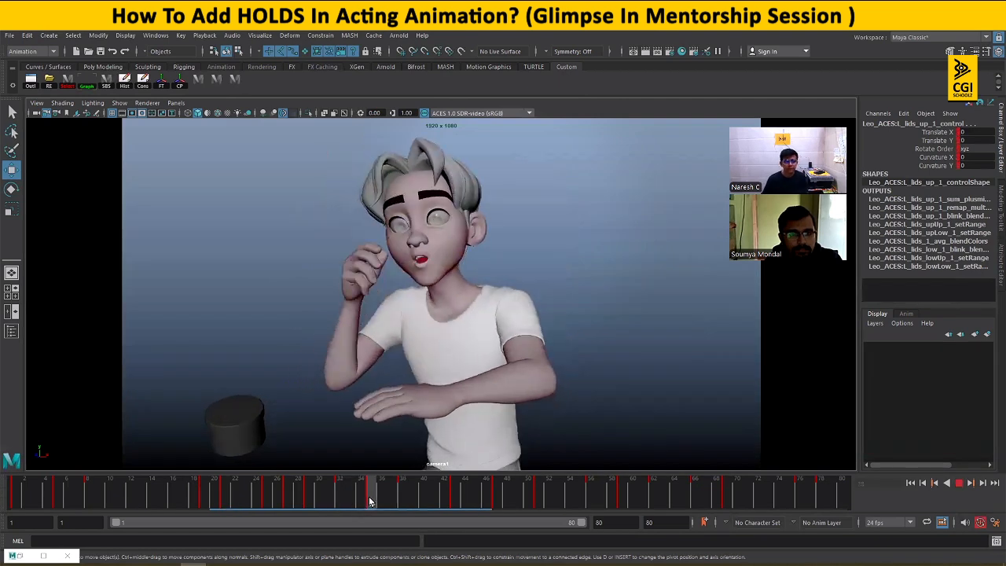
- Select the right arm IK control in the perspective view and create an editable motion trail for it in the camera view
{"action": "key", "text": "space"}
{"action": "key", "text": "space"}
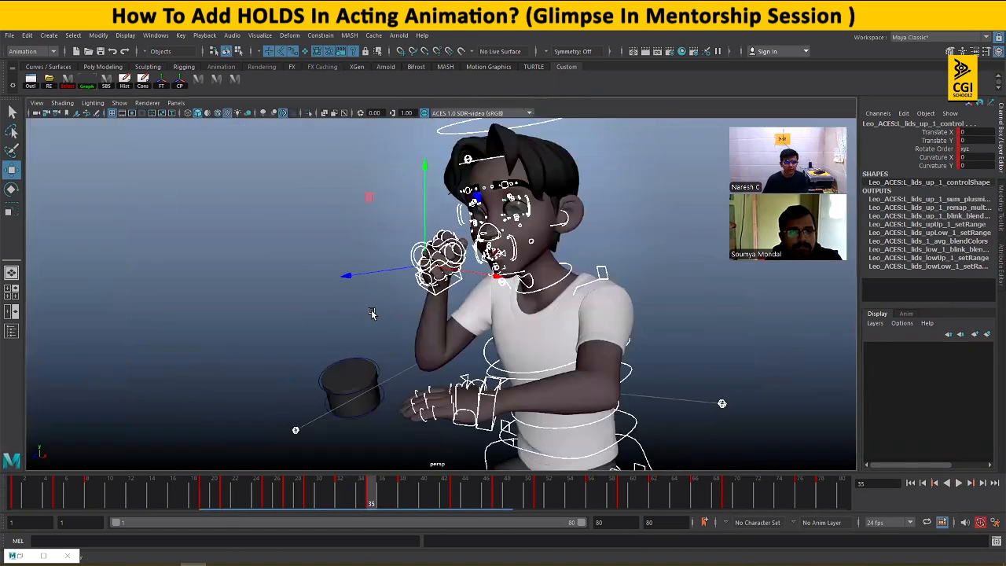
{"action": "right_click_drag", "start_coordinate": [371, 312], "coordinate": [521, 311], "text": "alt"}
{"action": "middle_click_drag", "start_coordinate": [521, 312], "coordinate": [521, 371], "text": "alt"}
{"action": "right_click_drag", "start_coordinate": [393, 345], "coordinate": [472, 345], "text": "alt"}
{"action": "left_click_drag", "start_coordinate": [409, 346], "coordinate": [486, 300], "text": "alt"}
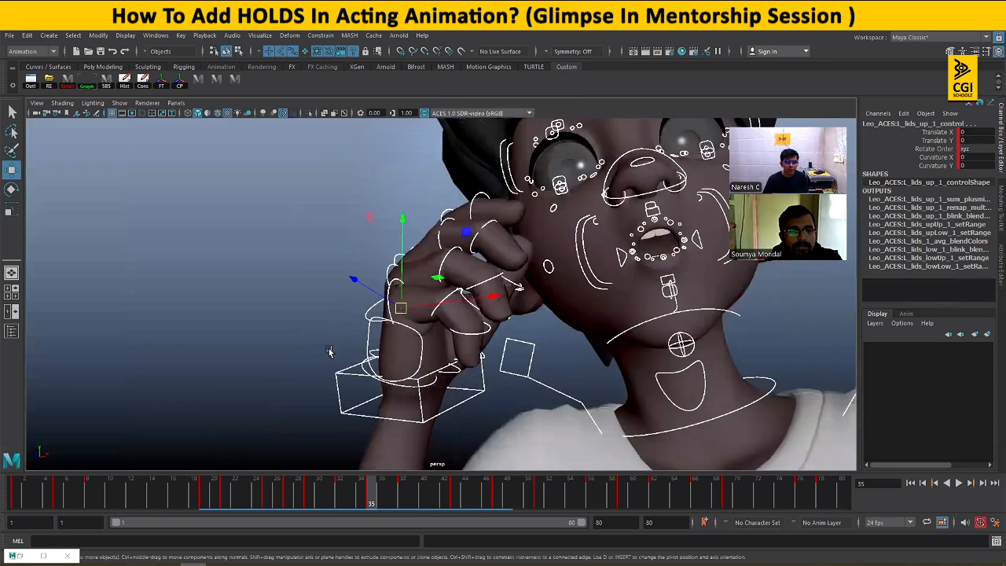
{"action": "left_click", "coordinate": [329, 351]}
{"action": "left_click", "coordinate": [461, 411]}
{"action": "key", "text": "space"}
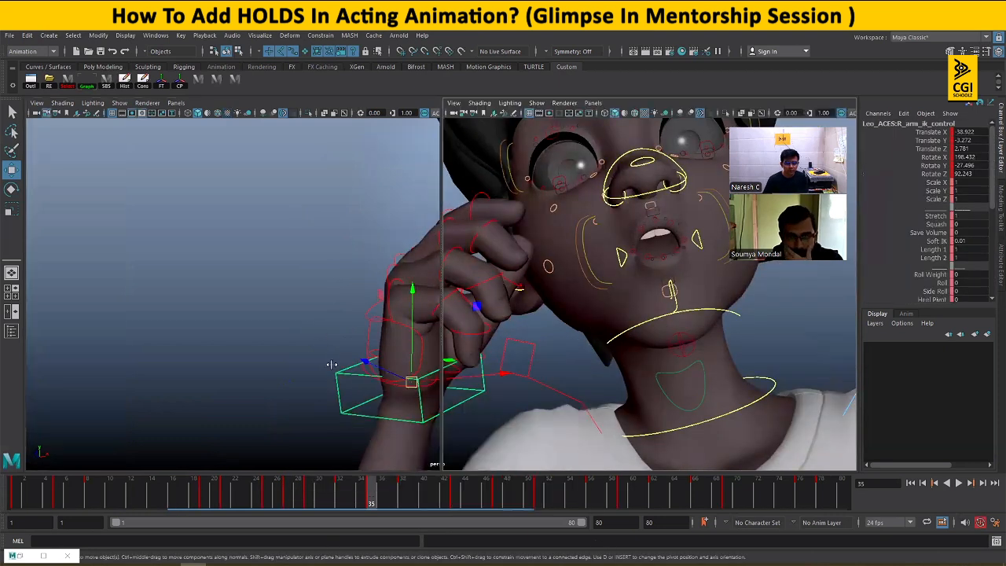
{"action": "key", "text": "space"}
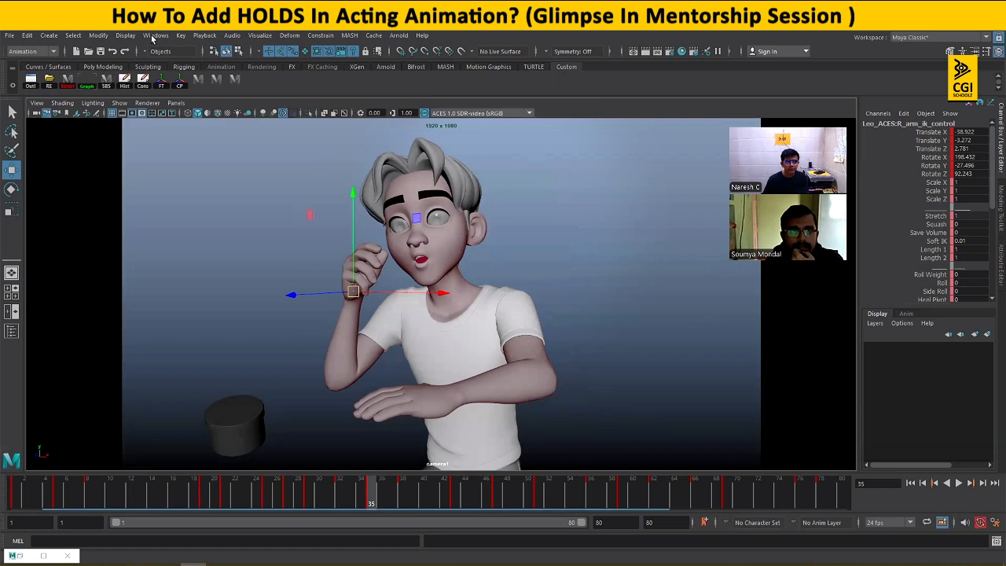
{"action": "left_click", "coordinate": [152, 35]}
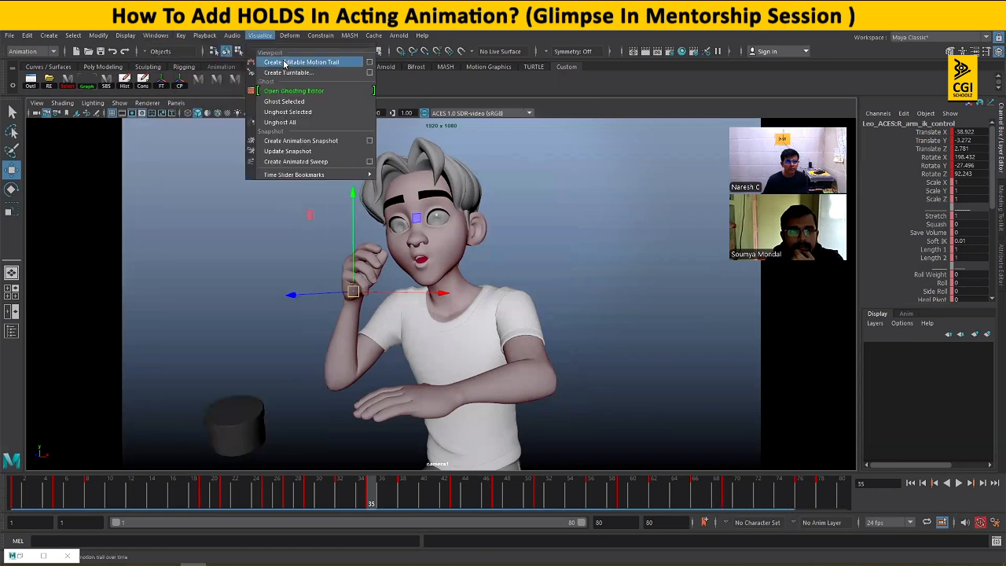
{"action": "left_click", "coordinate": [285, 63]}
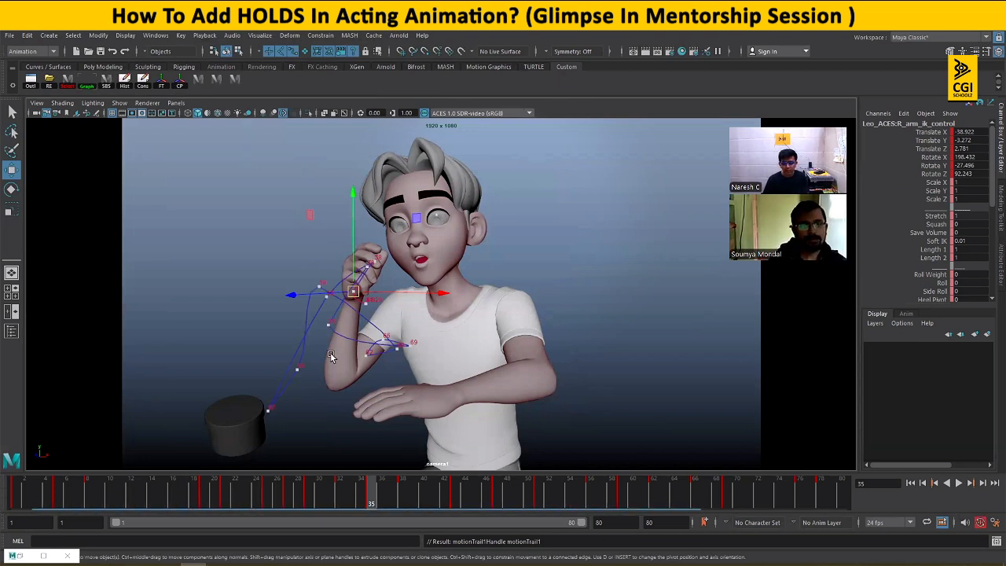
- Examine the arm's motion trail by selecting the whole trail and its key point above the black cylinder, then clear the selection
{"action": "left_click", "coordinate": [291, 363]}
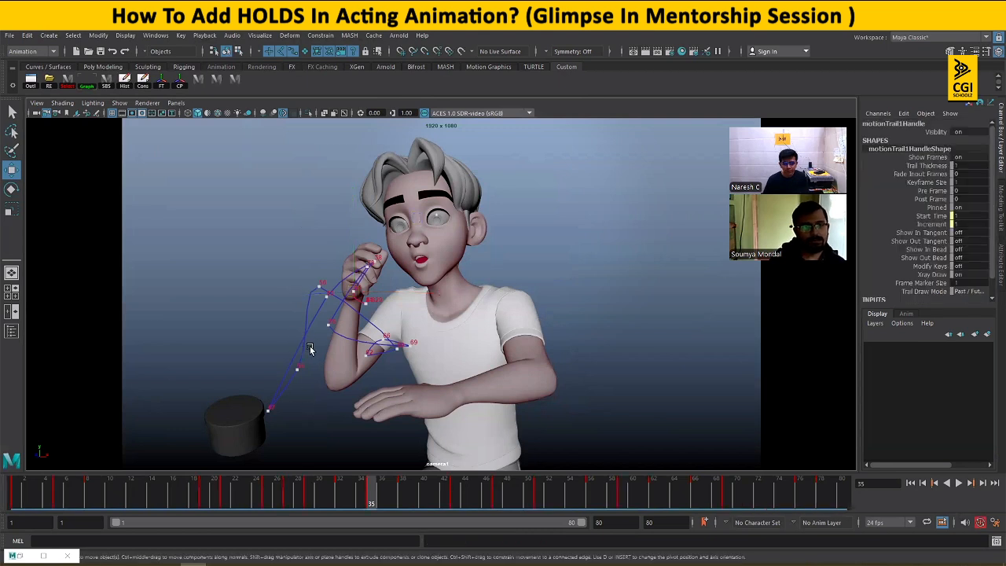
{"action": "left_click", "coordinate": [304, 351]}
{"action": "left_click", "coordinate": [308, 400]}
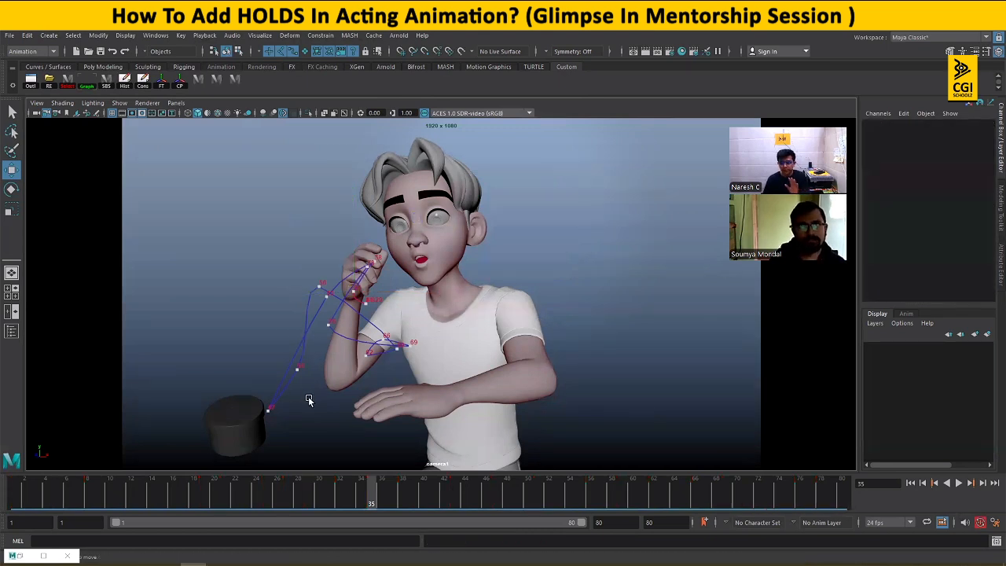
{"action": "left_click", "coordinate": [315, 333]}
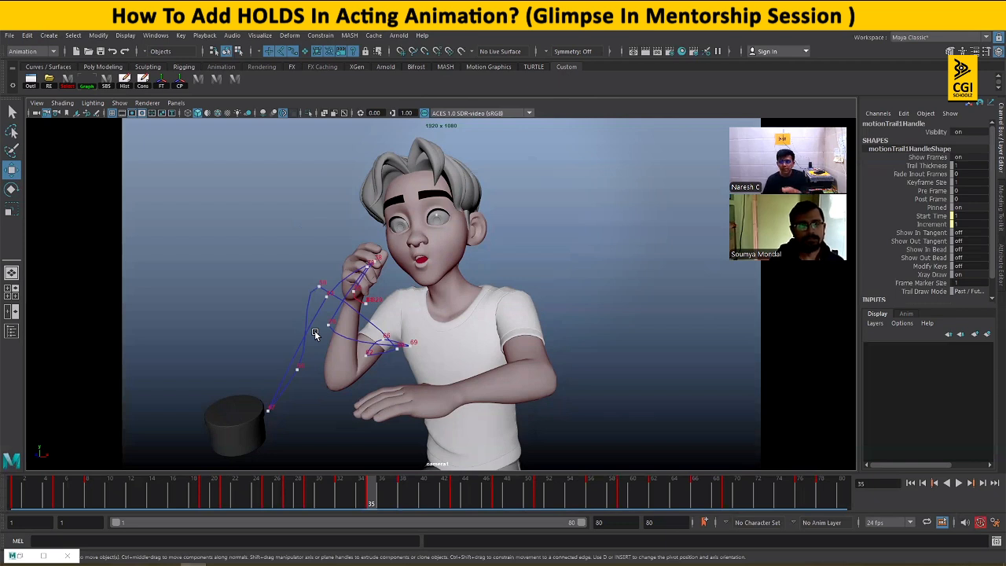
{"action": "left_click", "coordinate": [575, 245]}
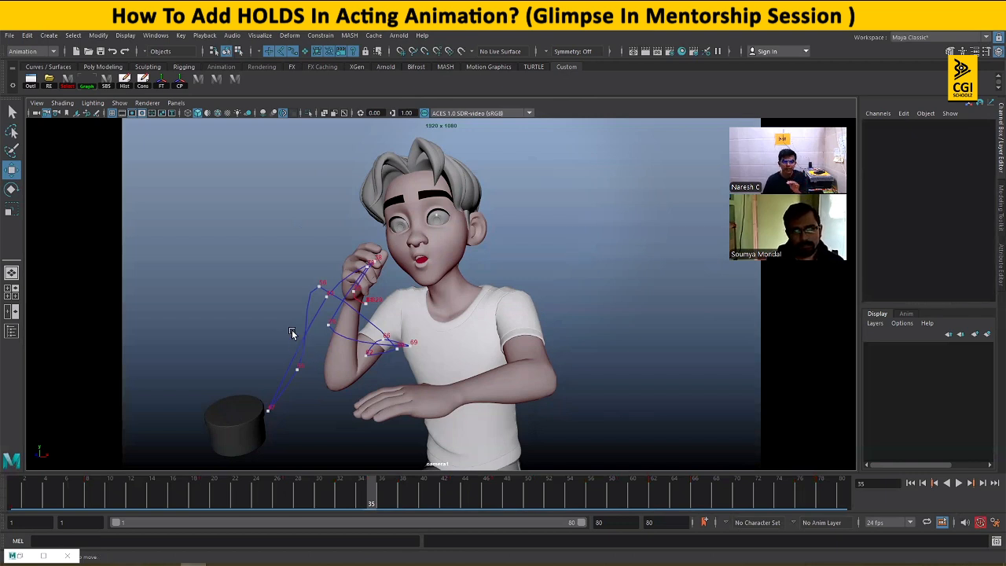
{"action": "left_click_drag", "start_coordinate": [293, 333], "coordinate": [311, 340]}
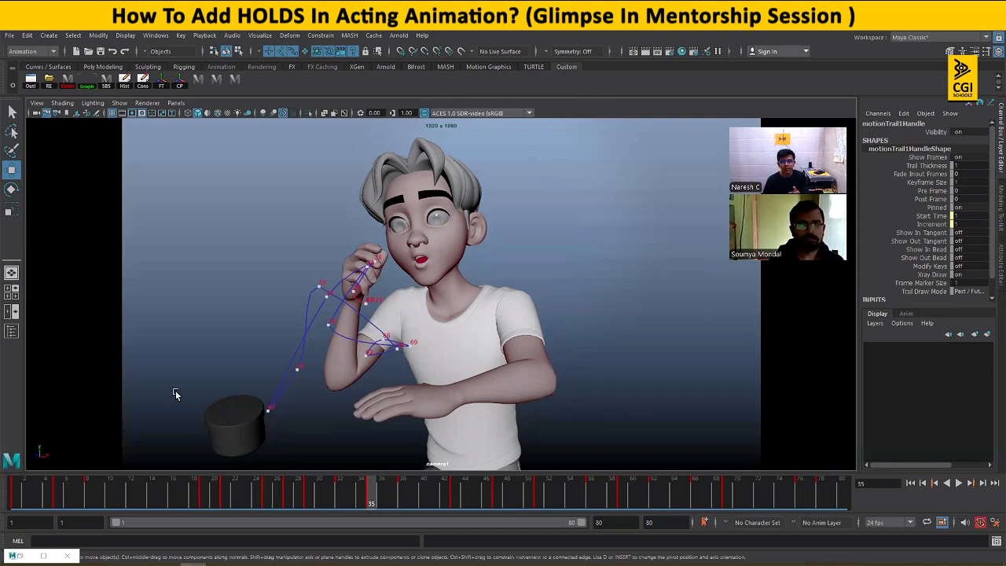
{"action": "left_click_drag", "start_coordinate": [290, 357], "coordinate": [302, 383]}
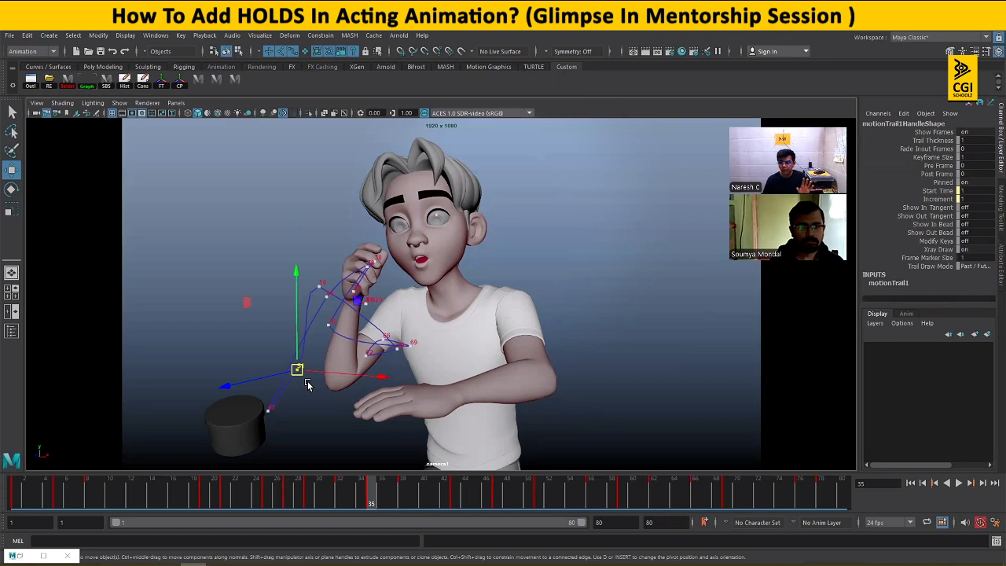
{"action": "left_click", "coordinate": [306, 382]}
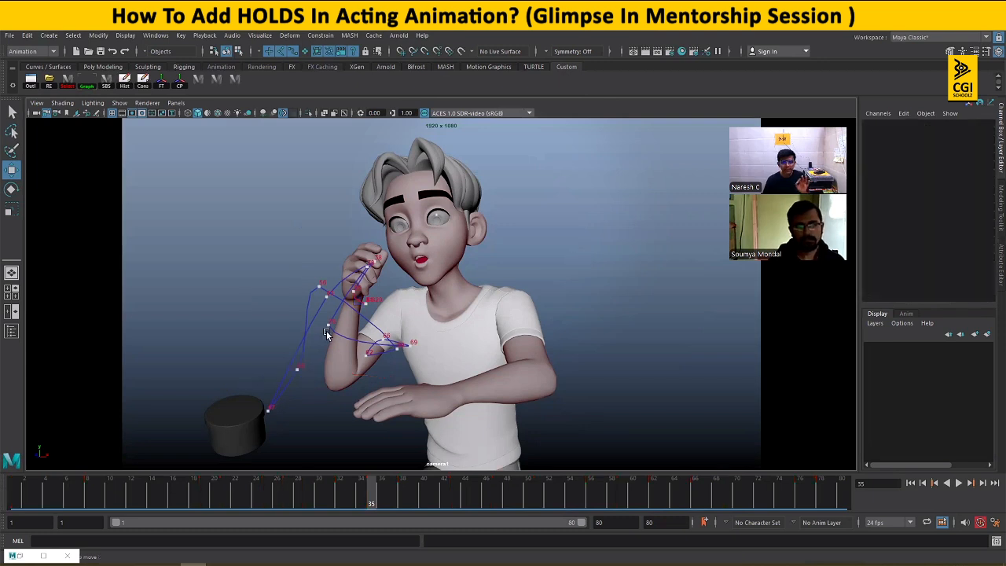
{"action": "left_click_drag", "start_coordinate": [295, 322], "coordinate": [311, 336]}
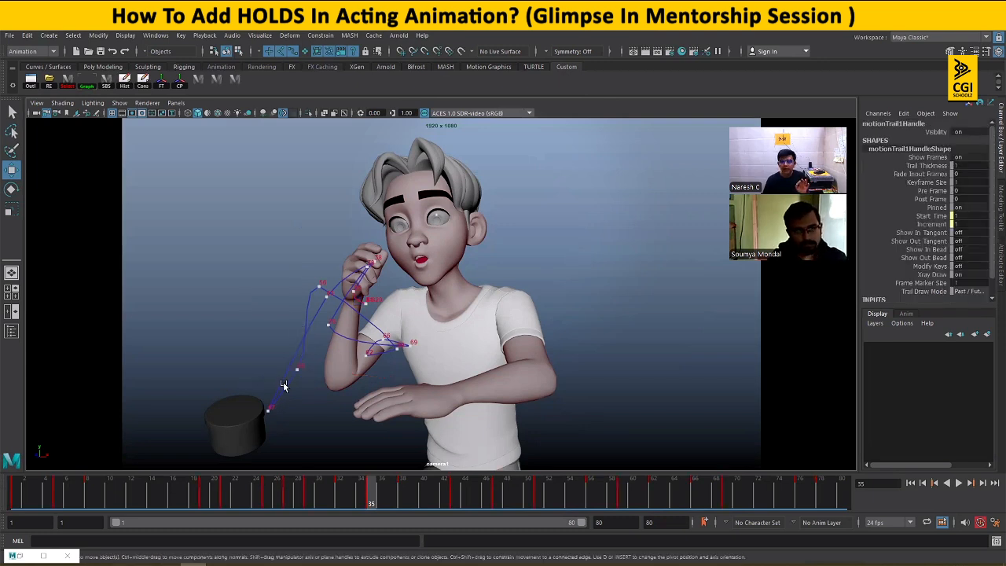
{"action": "left_click_drag", "start_coordinate": [265, 363], "coordinate": [336, 385]}
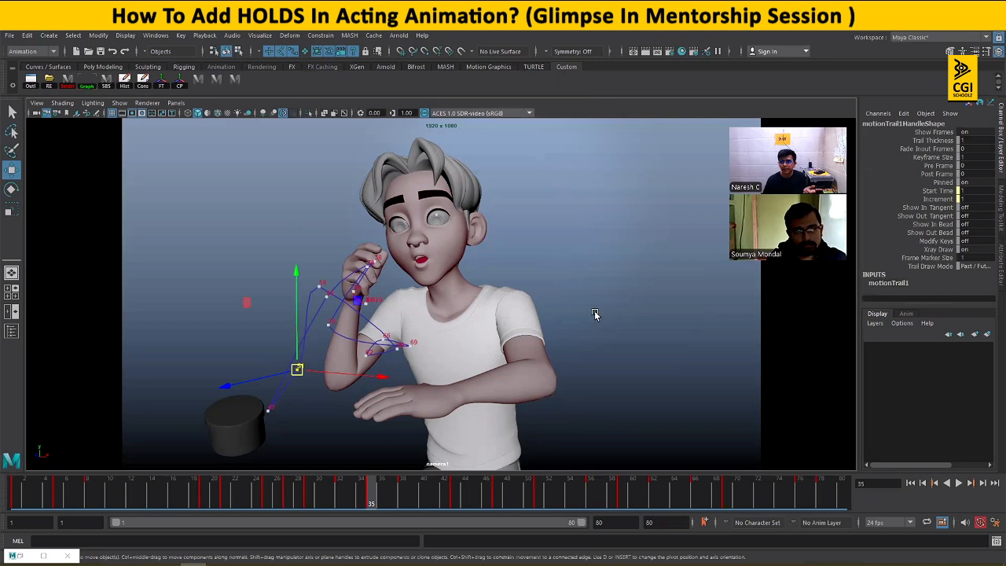
{"action": "left_click", "coordinate": [617, 303]}
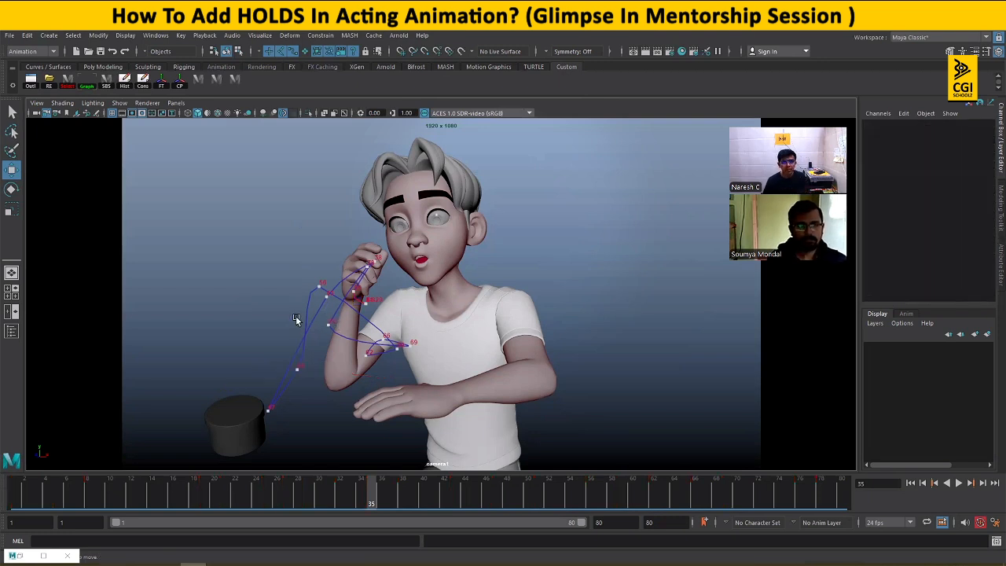
- Select all the rig controls, scrub the arm transition between the poses, and select only the right arm IK control at frame 32
{"action": "left_click", "coordinate": [238, 78]}
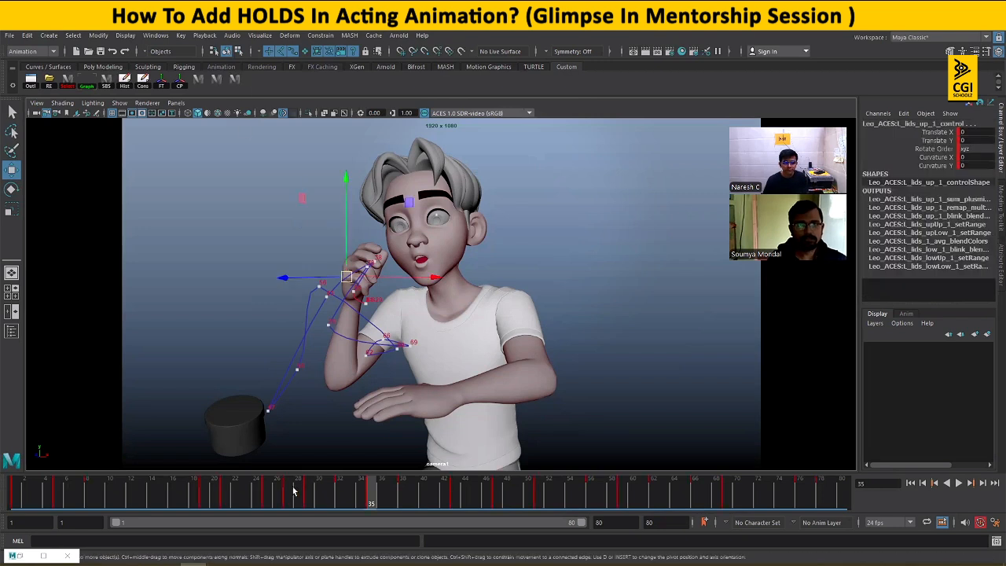
{"action": "left_click_drag", "start_coordinate": [296, 491], "coordinate": [383, 495]}
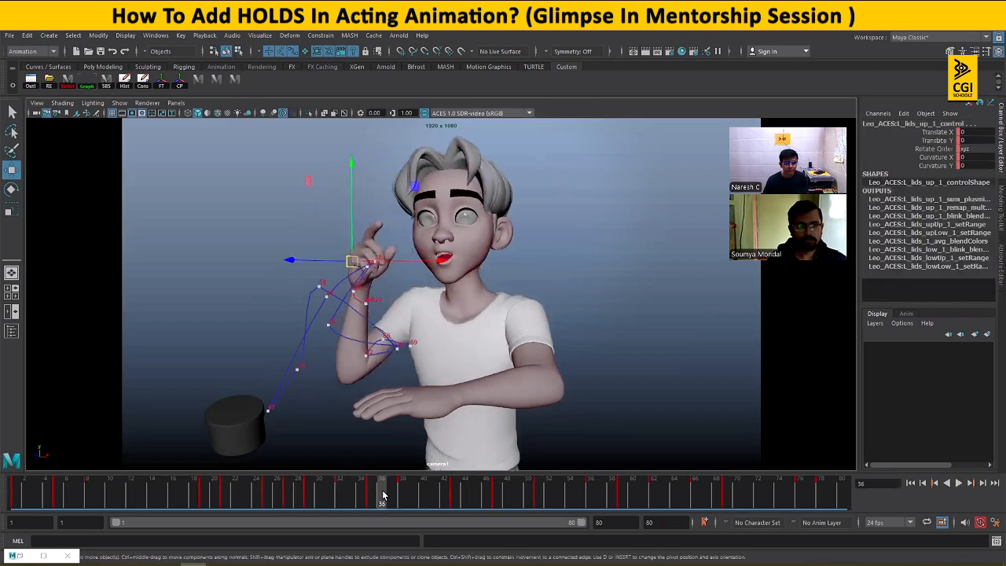
{"action": "left_click", "coordinate": [338, 496]}
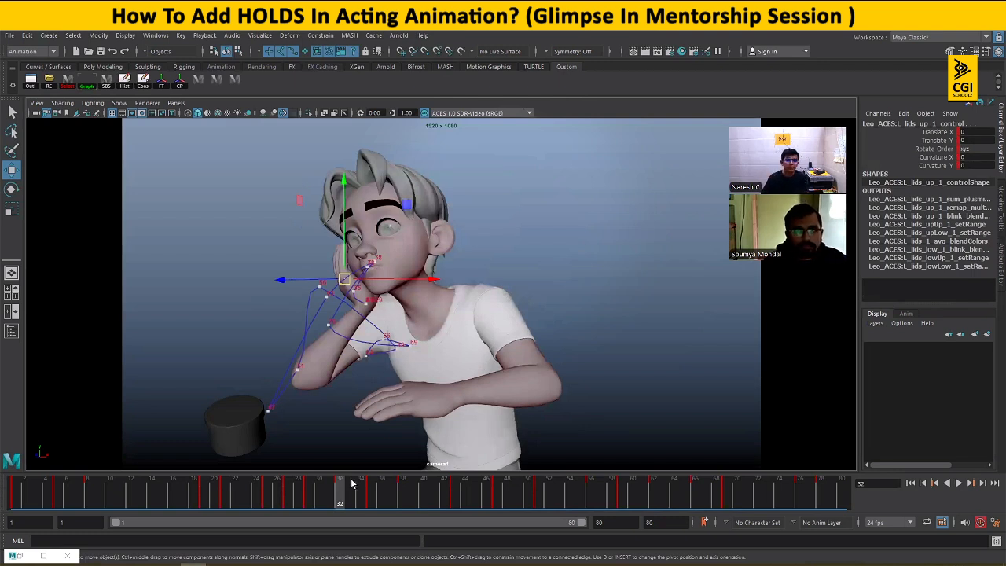
{"action": "key", "text": "space"}
{"action": "key", "text": "space"}
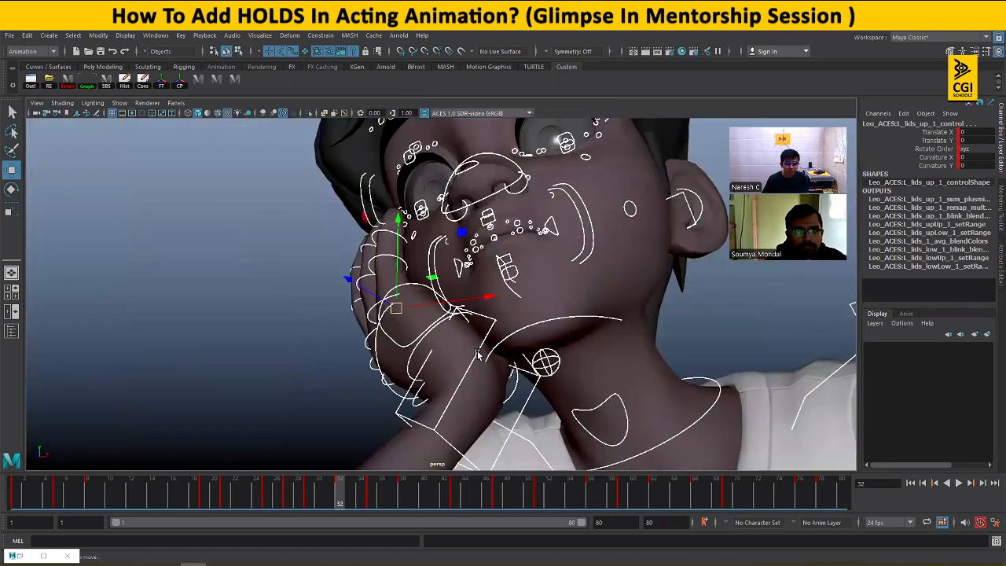
{"action": "left_click", "coordinate": [343, 360]}
{"action": "left_click", "coordinate": [492, 321]}
{"action": "key", "text": "space"}
{"action": "key", "text": "space"}
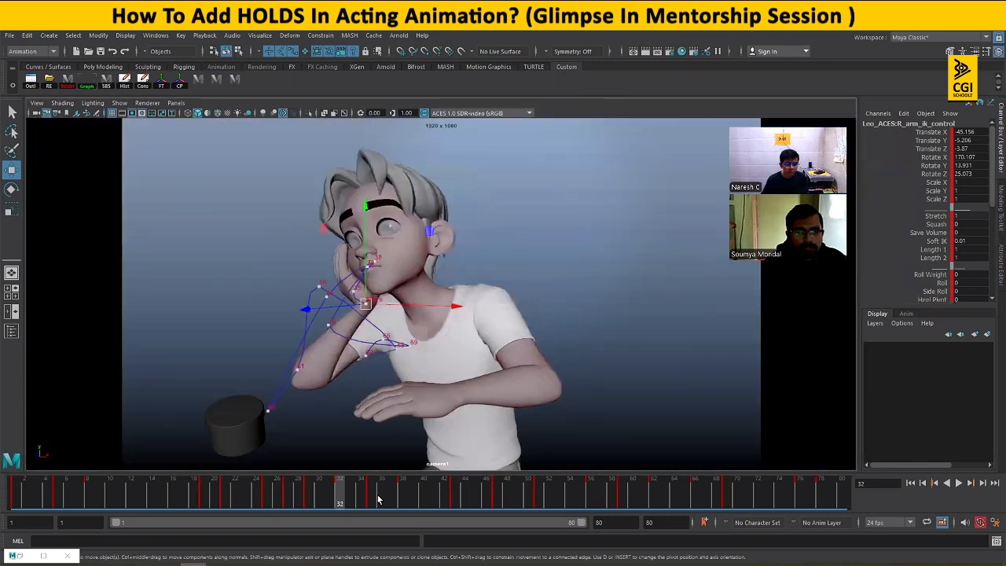
- At frame 35, move the right arm IK control in the perspective view to Translate X -36.146, Y -4.984, Z -4.586
{"action": "left_click_drag", "start_coordinate": [345, 500], "coordinate": [371, 499]}
{"action": "key", "text": "space"}
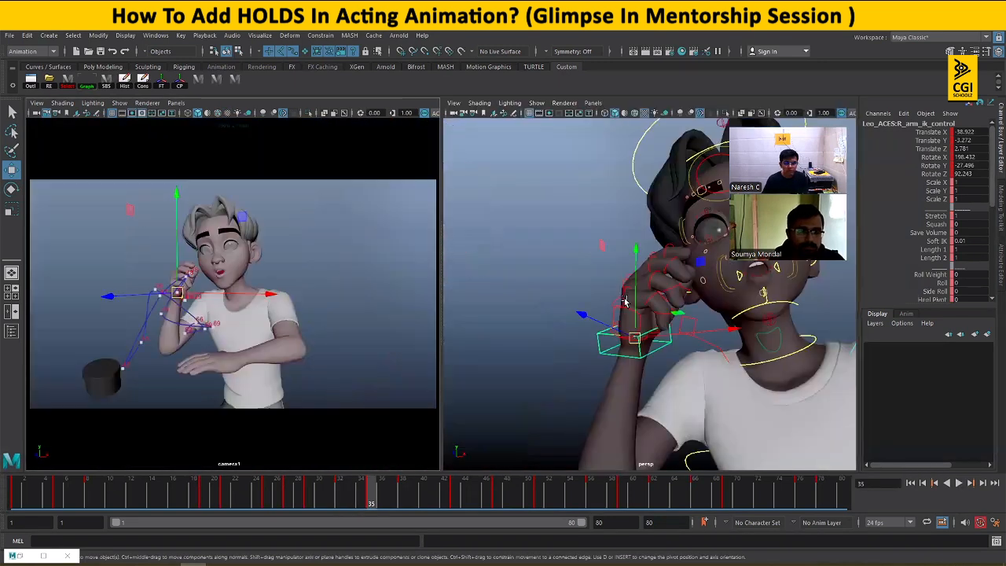
{"action": "key", "text": "space"}
{"action": "right_click_drag", "start_coordinate": [629, 368], "coordinate": [437, 355], "text": "alt"}
{"action": "left_click_drag", "start_coordinate": [437, 356], "coordinate": [418, 332], "text": "alt"}
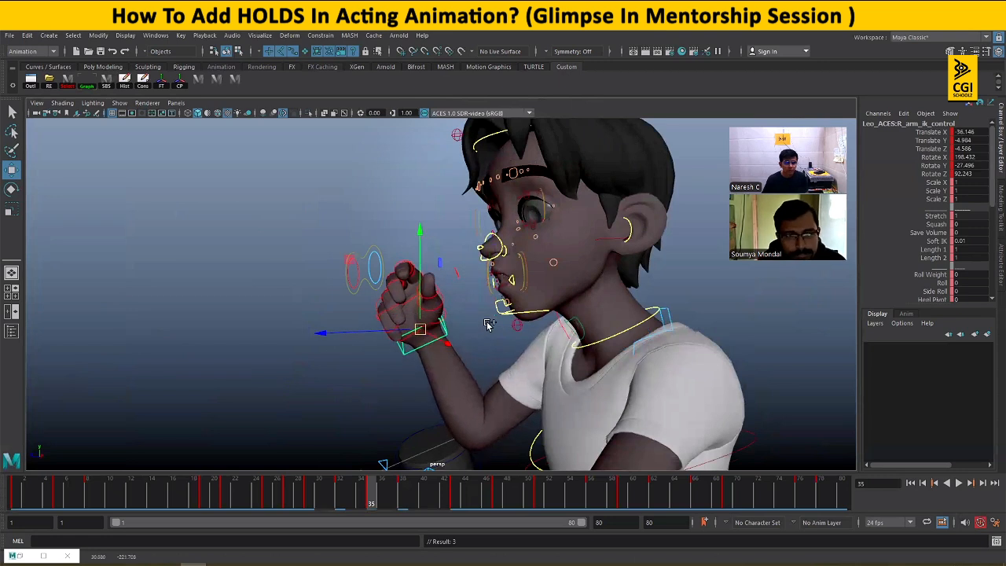
- Align the Move tool's axes with the right arm IK control and return to the camera view to check its arc
{"action": "key", "text": "w"}
{"action": "left_click_drag", "start_coordinate": [486, 323], "coordinate": [363, 272]}
{"action": "left_click_drag", "start_coordinate": [433, 360], "coordinate": [479, 342], "text": "alt"}
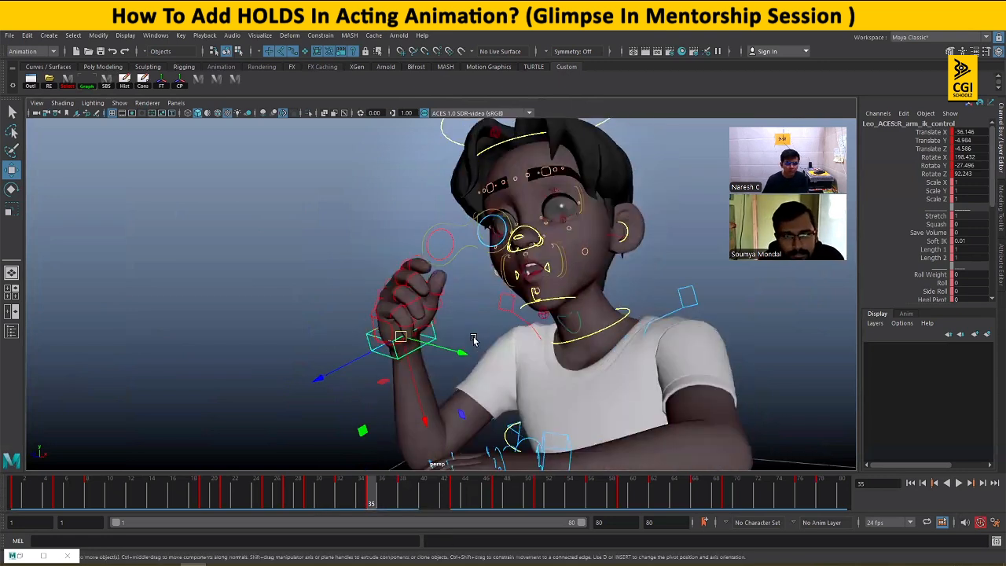
{"action": "key", "text": "space"}
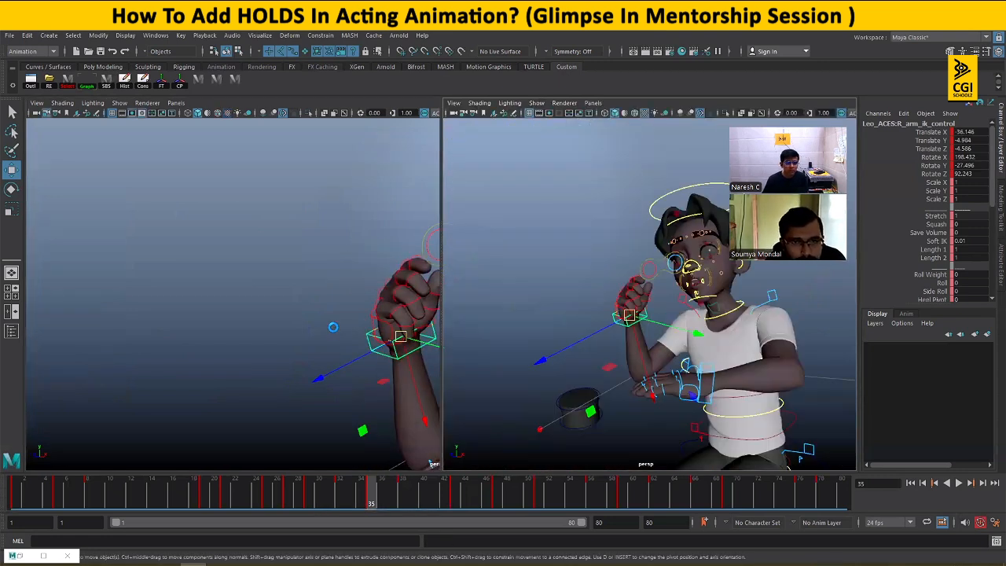
{"action": "key", "text": "space"}
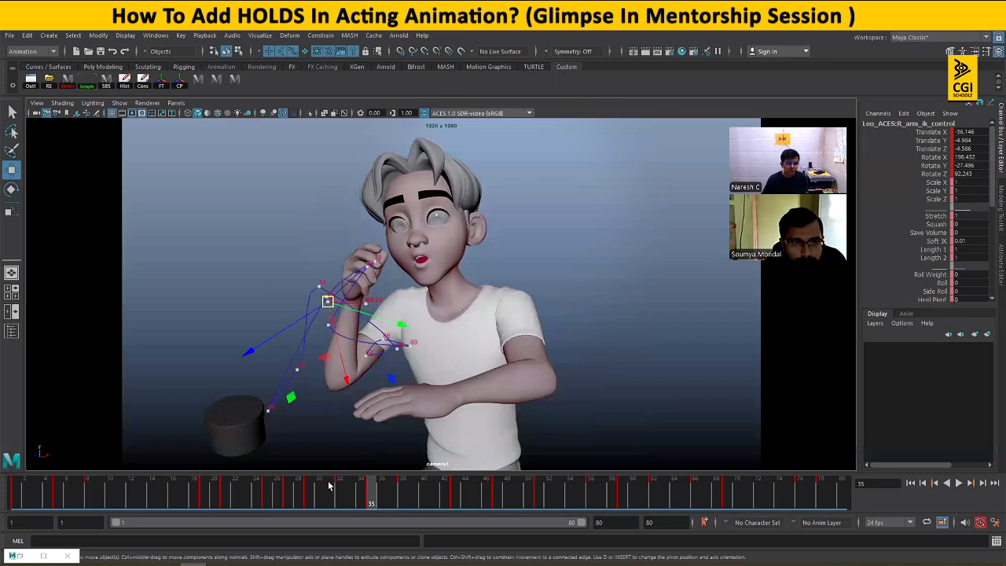
- Raise the right arm IK control at frame 35 to Translate X -36.402, Y -2.526, Z -4.24
{"action": "mouse_move", "coordinate": [328, 486]}
{"action": "left_mouse_down"}
{"action": "mouse_move", "coordinate": [407, 490]}
{"action": "mouse_move", "coordinate": [344, 490]}
{"action": "mouse_move", "coordinate": [370, 490]}
{"action": "left_mouse_up"}
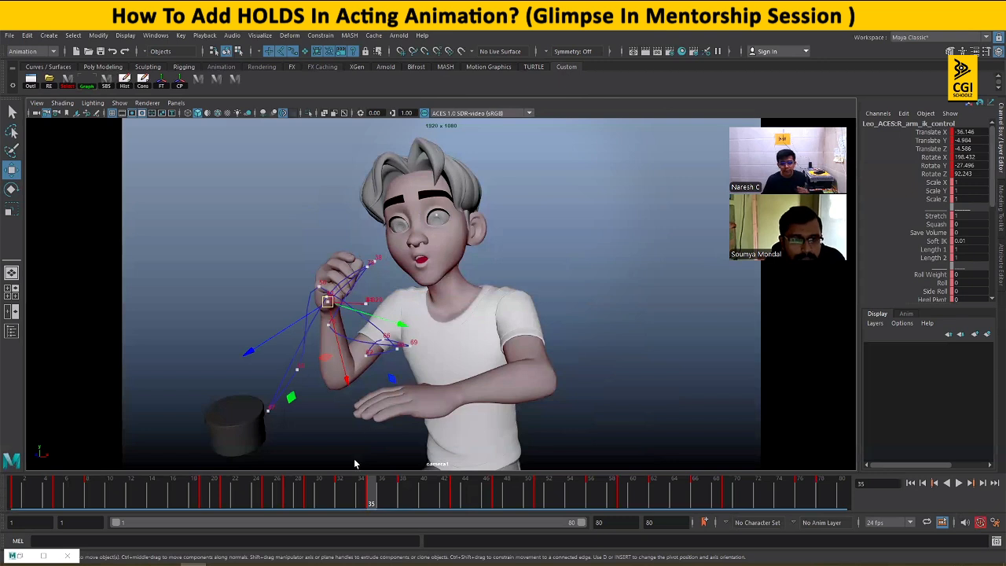
{"action": "left_click_drag", "start_coordinate": [339, 500], "coordinate": [371, 500]}
{"action": "left_click", "coordinate": [328, 301]}
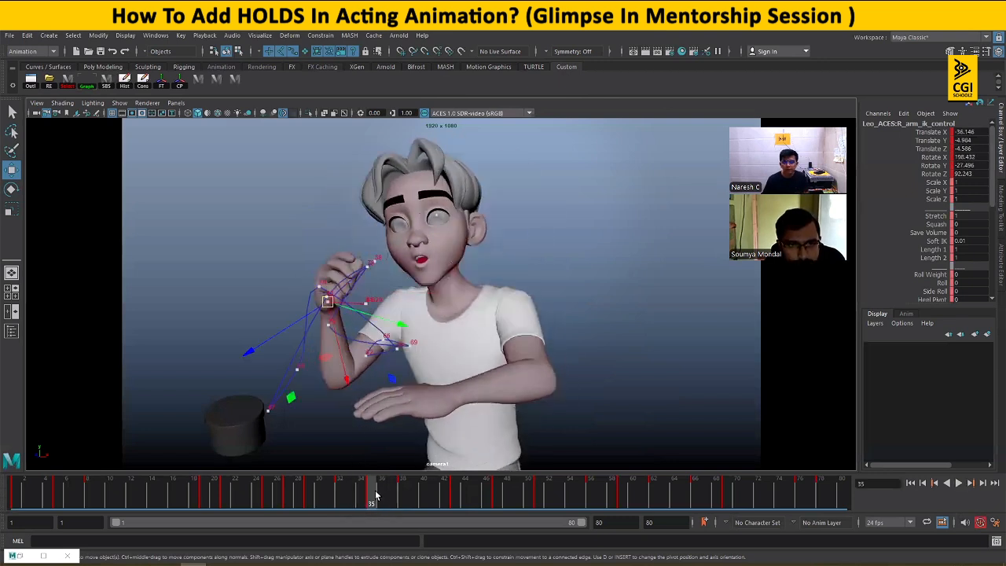
{"action": "left_click_drag", "start_coordinate": [337, 355], "coordinate": [337, 314]}
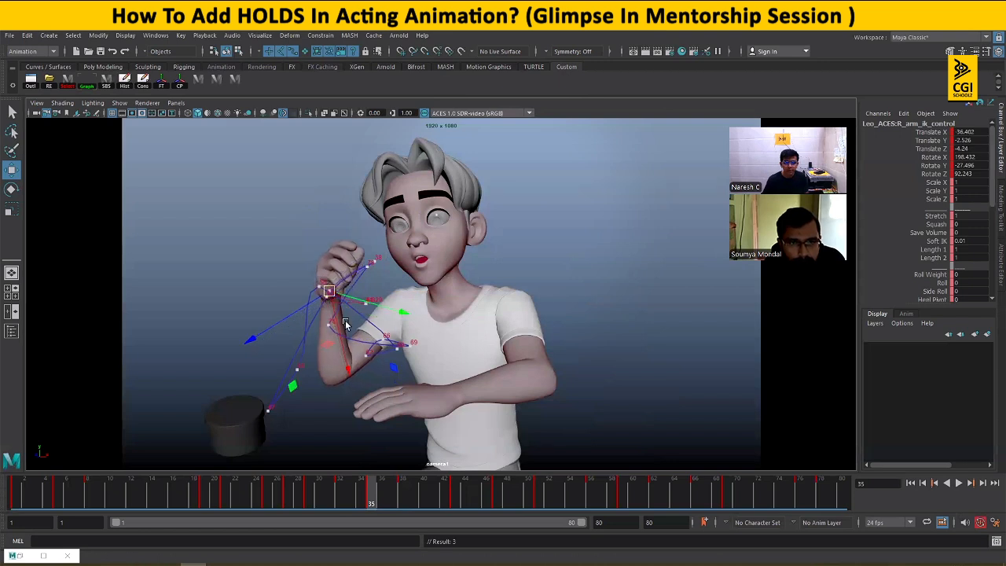
- Scrub repeatedly between the head-resting pose and the pointing pose at frame 38 to check the right arm's arc
{"action": "left_click_drag", "start_coordinate": [371, 500], "coordinate": [413, 499]}
{"action": "left_click_drag", "start_coordinate": [333, 500], "coordinate": [361, 503]}
{"action": "left_click", "coordinate": [351, 500]}
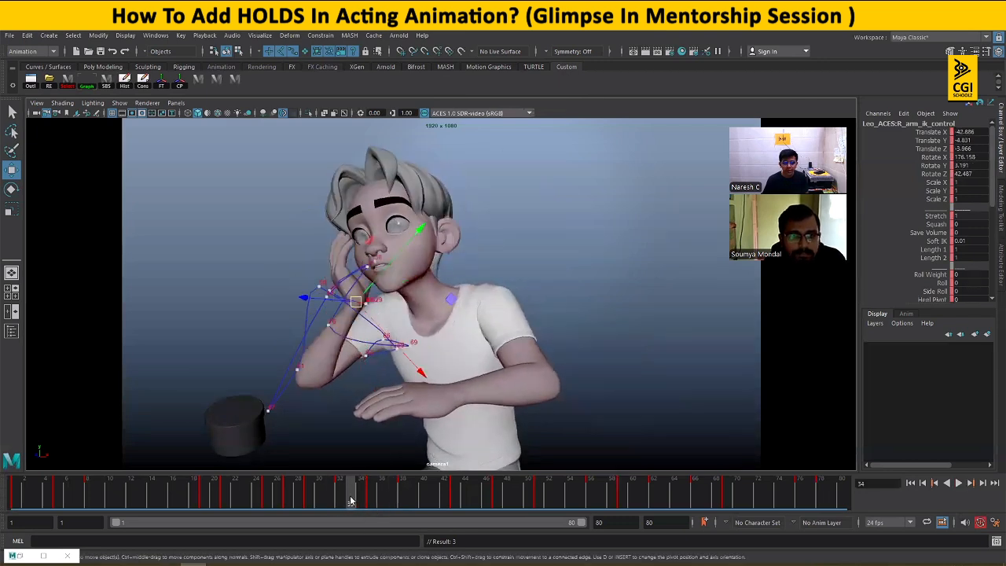
{"action": "left_click", "coordinate": [393, 495]}
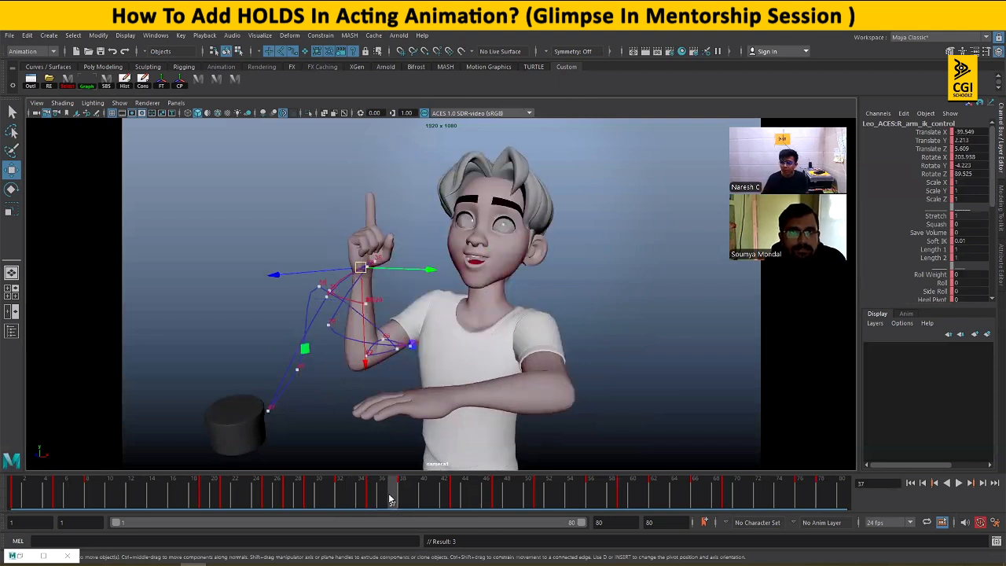
{"action": "left_click_drag", "start_coordinate": [347, 493], "coordinate": [404, 492]}
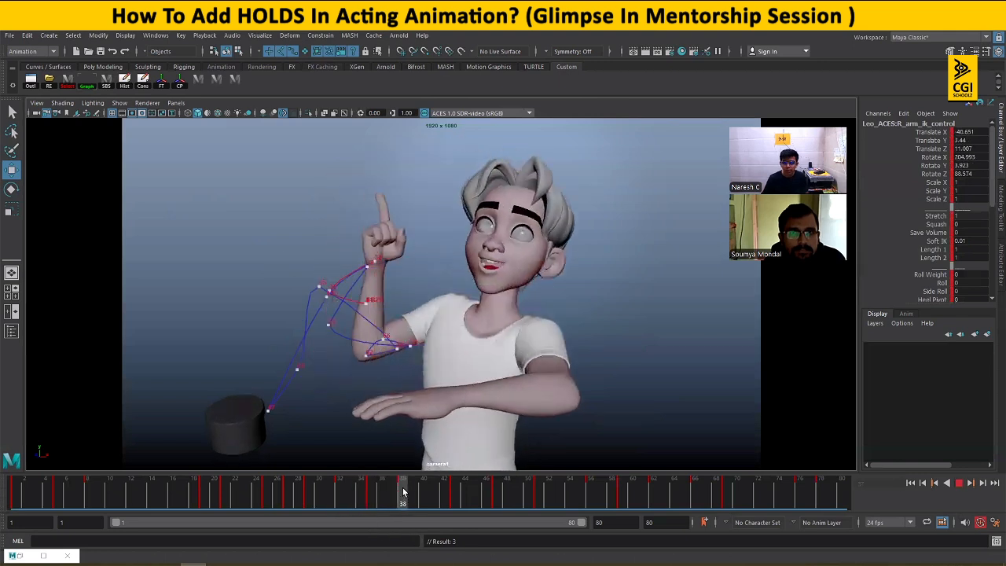
{"action": "left_click_drag", "start_coordinate": [327, 496], "coordinate": [404, 493]}
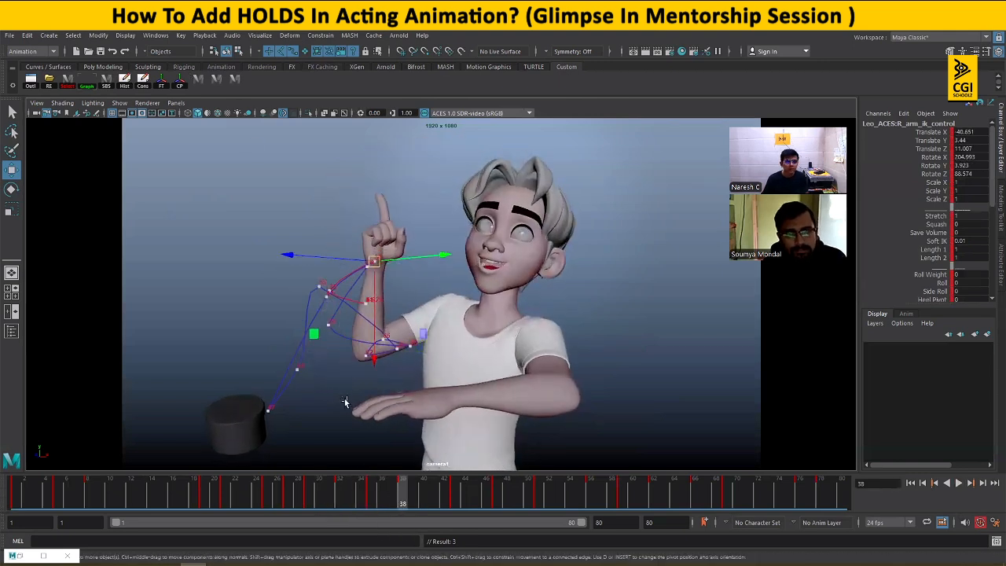
- Delete the right arm's motion trail
{"action": "left_click", "coordinate": [317, 363]}
{"action": "left_click", "coordinate": [308, 339]}
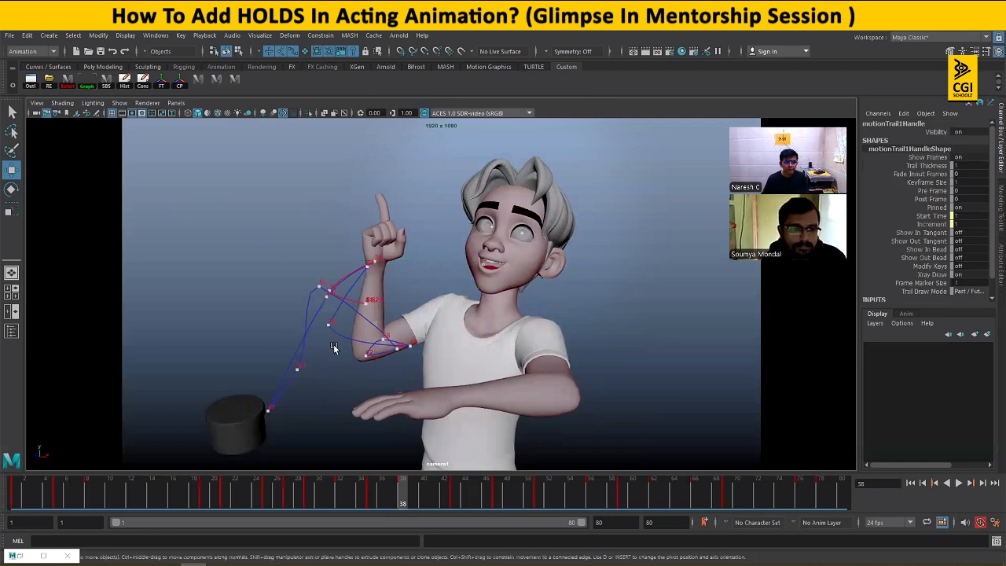
{"action": "key", "text": "Delete"}
- Select all the rig controls and scrub the transition between the poses to frame 35
{"action": "left_click", "coordinate": [234, 83]}
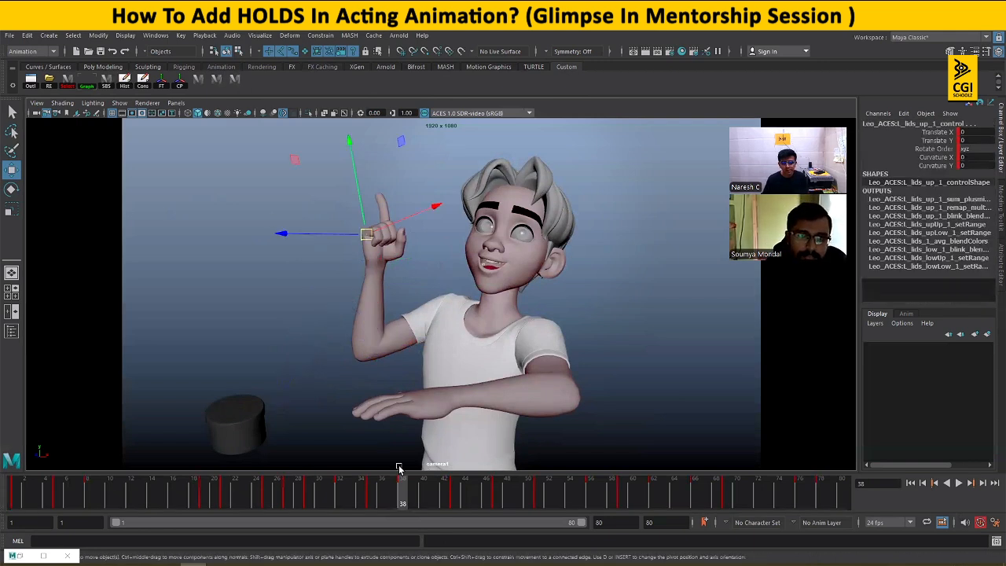
{"action": "mouse_move", "coordinate": [279, 495]}
{"action": "left_mouse_down"}
{"action": "mouse_move", "coordinate": [11, 505]}
{"action": "mouse_move", "coordinate": [208, 486]}
{"action": "mouse_move", "coordinate": [405, 496]}
{"action": "mouse_move", "coordinate": [346, 494]}
{"action": "mouse_move", "coordinate": [404, 495]}
{"action": "mouse_move", "coordinate": [355, 494]}
{"action": "mouse_move", "coordinate": [372, 494]}
{"action": "left_mouse_up"}
{"action": "left_click", "coordinate": [344, 493]}
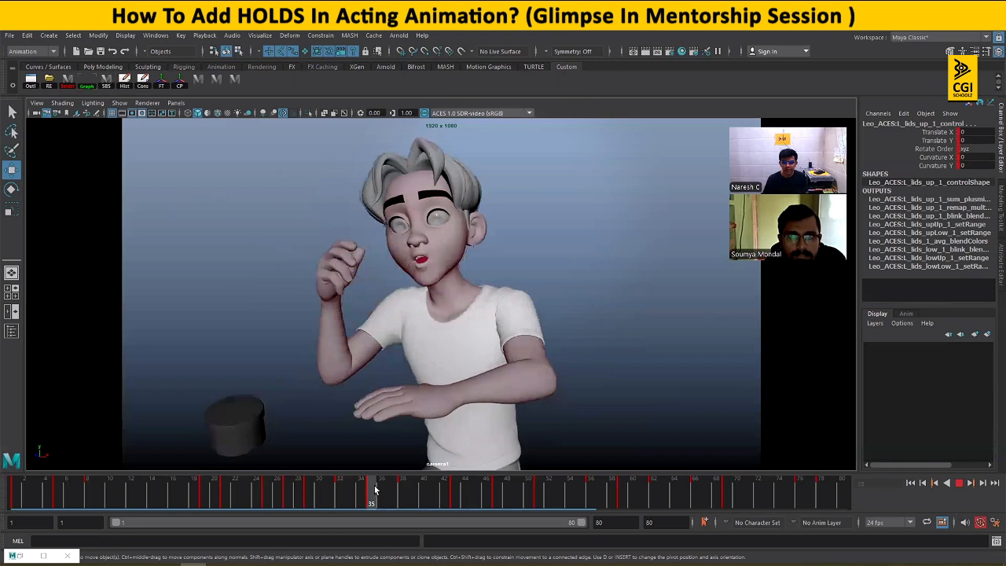
- Switch to the perspective view and rotate the neck control about its X axis at frame 35
{"action": "key", "text": "space"}
{"action": "key", "text": "space"}
{"action": "scroll", "coordinate": [656, 238], "scroll_direction": "down", "scroll_amount": 1}
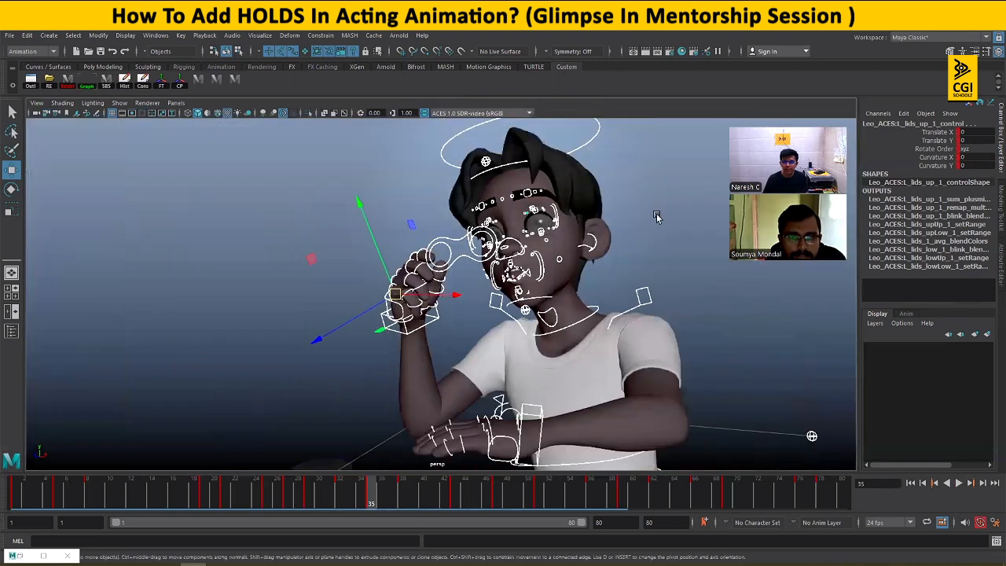
{"action": "left_click", "coordinate": [657, 218]}
{"action": "left_click", "coordinate": [598, 136]}
{"action": "scroll", "coordinate": [638, 283], "scroll_direction": "down", "scroll_amount": 2}
{"action": "key", "text": "e"}
{"action": "left_click_drag", "start_coordinate": [431, 276], "coordinate": [549, 316], "text": "alt"}
{"action": "key", "text": "w"}
{"action": "left_click", "coordinate": [476, 303]}
{"action": "key", "text": "e"}
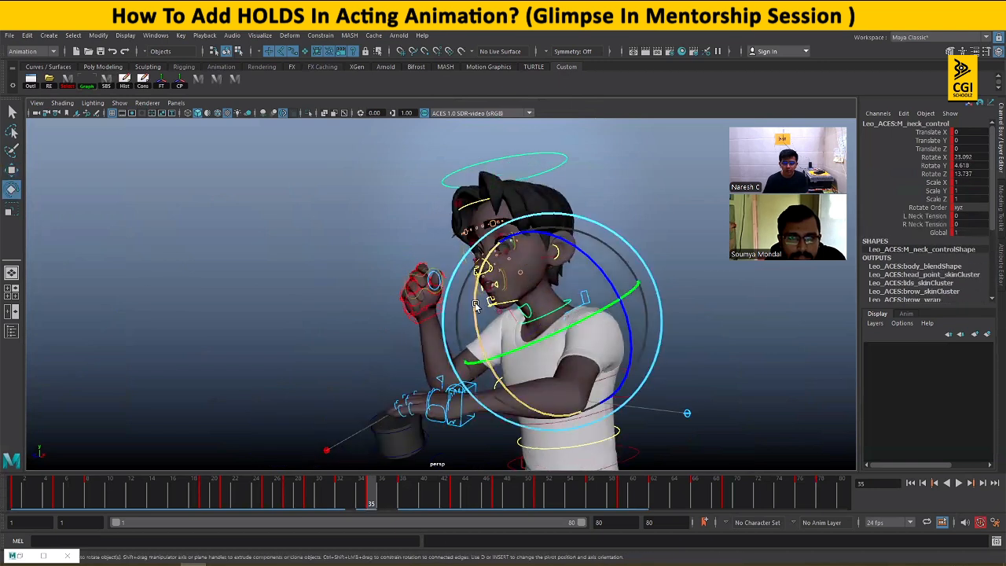
{"action": "left_click_drag", "start_coordinate": [475, 305], "coordinate": [477, 307]}
{"action": "key", "text": "w"}
- Rotate the head control at frame 35 to Rotate X 11.728, Y 5.06, Z 5.314
{"action": "left_click_drag", "start_coordinate": [570, 328], "coordinate": [542, 324], "text": "alt"}
{"action": "left_click", "coordinate": [542, 157]}
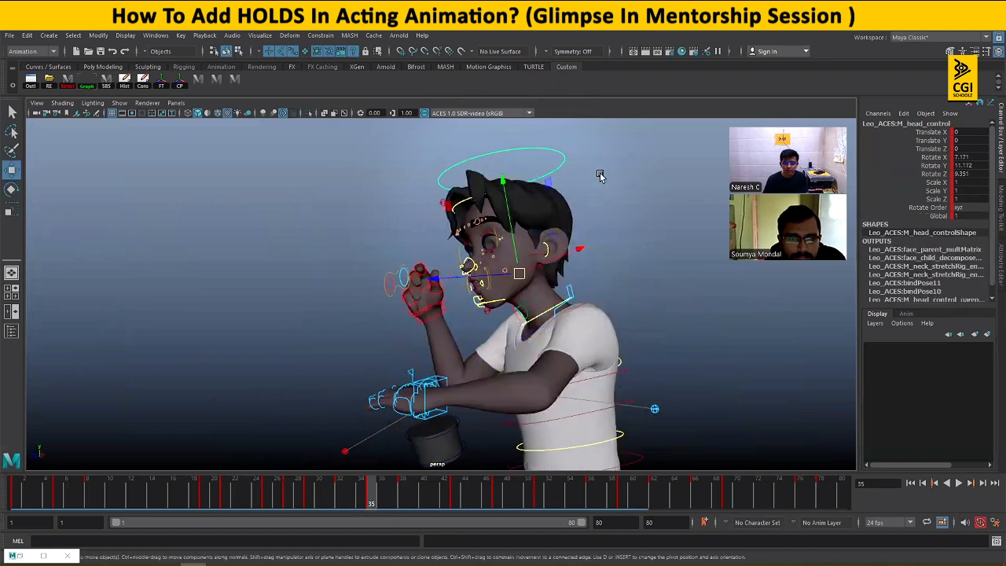
{"action": "key", "text": "e"}
{"action": "left_click_drag", "start_coordinate": [454, 321], "coordinate": [525, 314]}
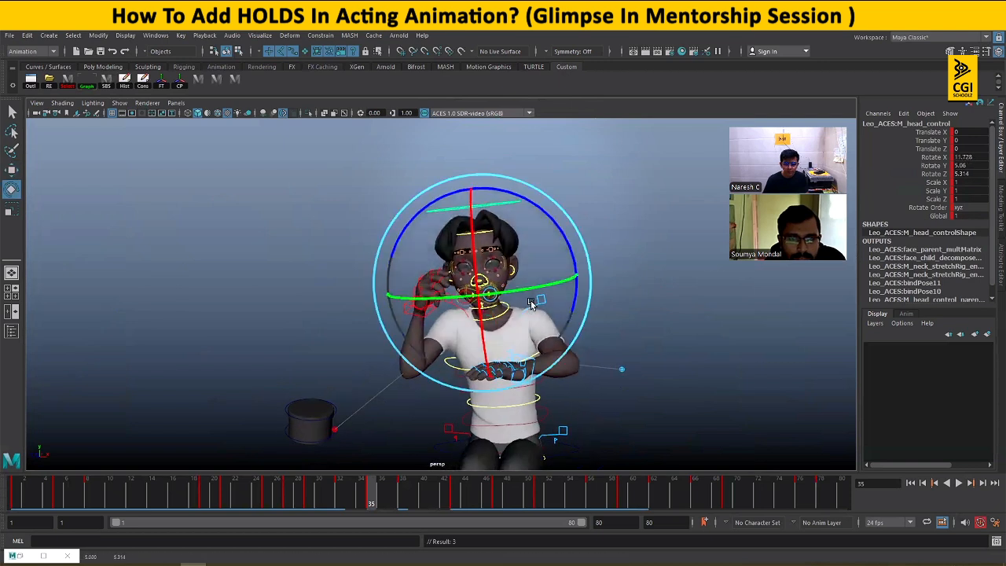
{"action": "key", "text": "w"}
- Tilt the spine chest control forward to Rotate X 7.038 at frame 35
{"action": "scroll", "coordinate": [432, 323], "scroll_direction": "up", "scroll_amount": 2}
{"action": "middle_click_drag", "start_coordinate": [432, 326], "coordinate": [449, 331], "text": "alt"}
{"action": "left_click", "coordinate": [447, 324]}
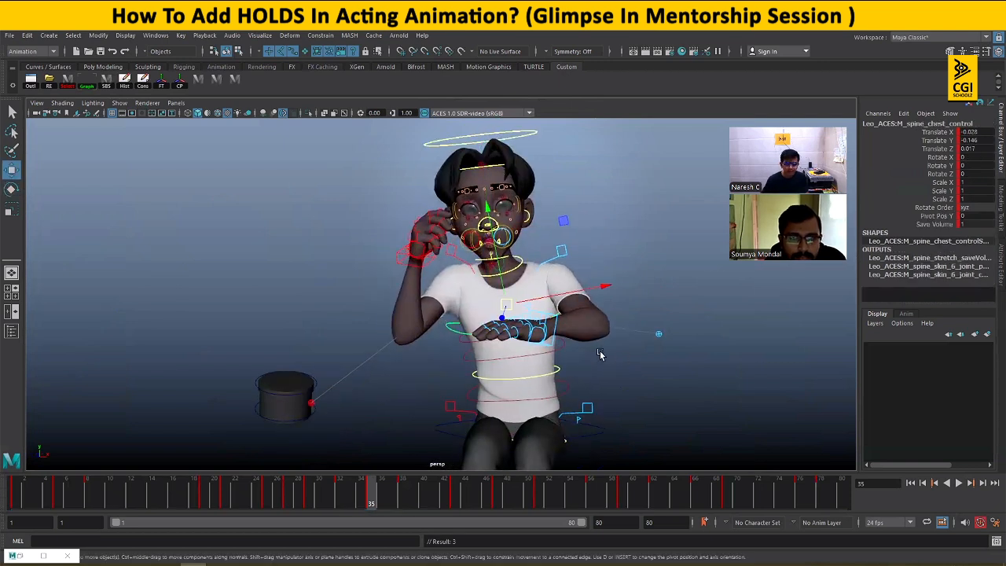
{"action": "left_click_drag", "start_coordinate": [573, 359], "coordinate": [479, 308], "text": "alt"}
{"action": "key", "text": "e"}
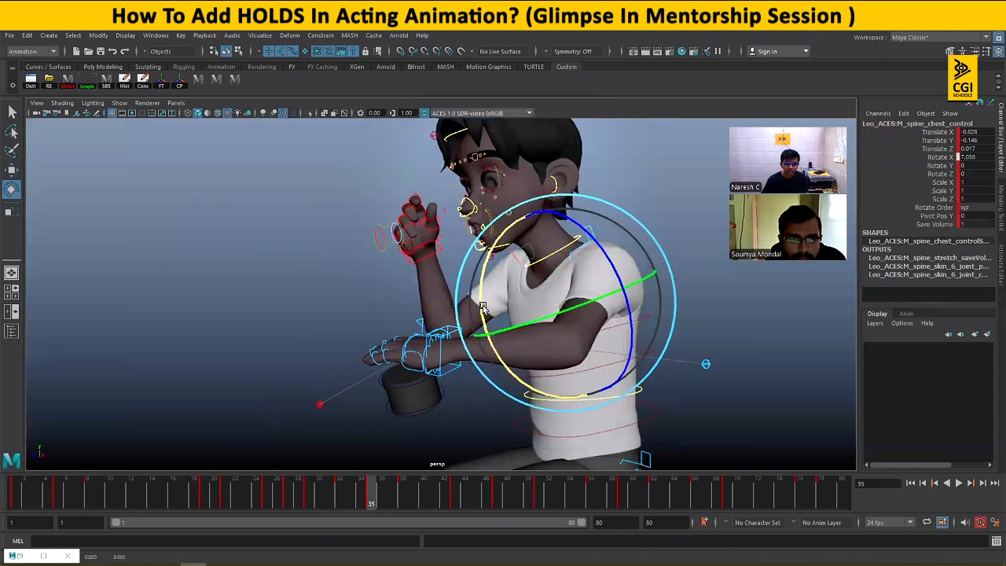
{"action": "key", "text": "w"}
- Rotate the lowest spine control slightly backward in the side view
{"action": "left_click_drag", "start_coordinate": [620, 357], "coordinate": [636, 409], "text": "alt"}
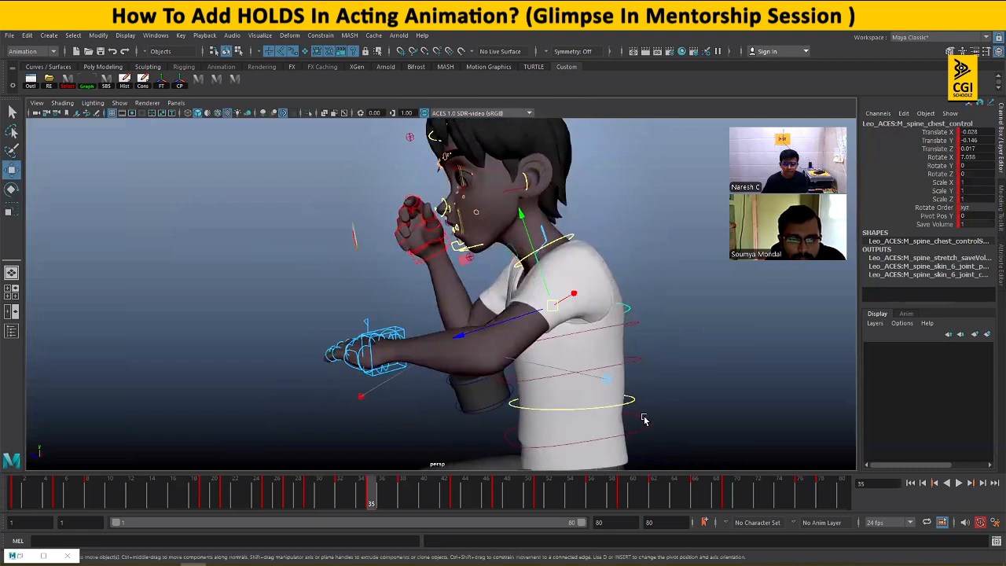
{"action": "left_click", "coordinate": [641, 417]}
{"action": "key", "text": "e"}
{"action": "left_click_drag", "start_coordinate": [621, 346], "coordinate": [627, 350]}
{"action": "key", "text": "w"}
- Lean the middle of the torso slightly backward by adjusting the mid-spine controls at frame 35
{"action": "left_click", "coordinate": [635, 405]}
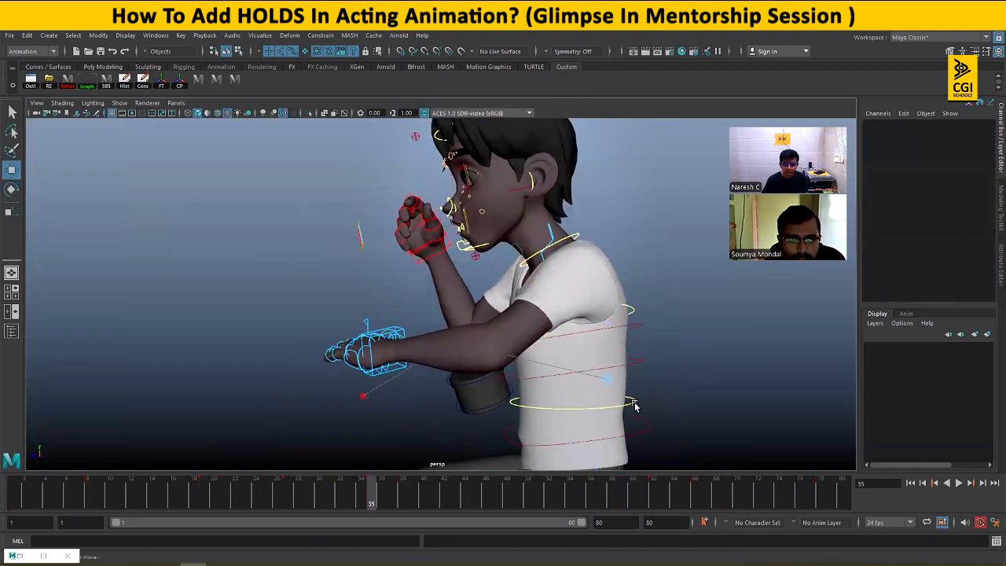
{"action": "left_click", "coordinate": [626, 405]}
{"action": "key", "text": "e"}
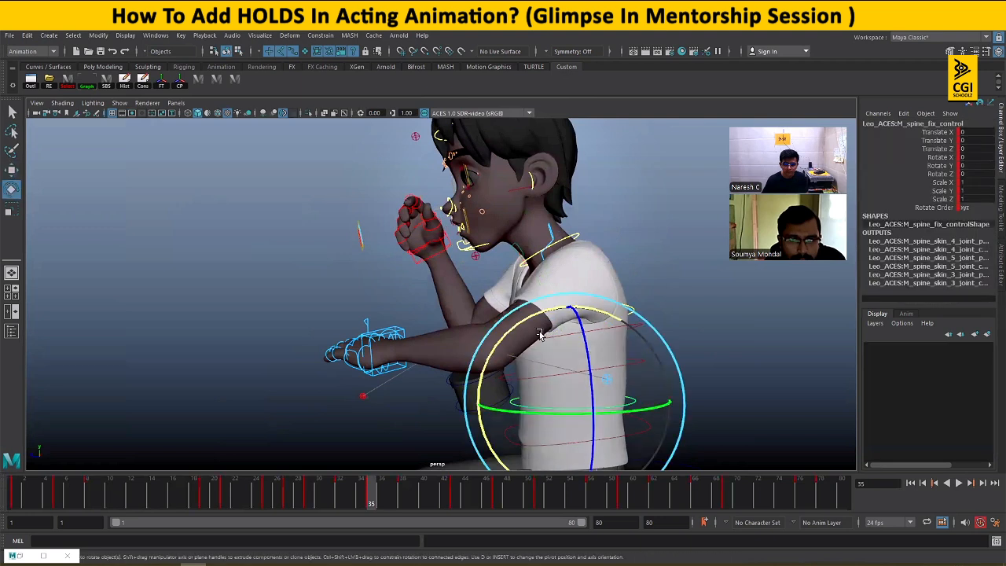
{"action": "left_click_drag", "start_coordinate": [512, 327], "coordinate": [548, 323]}
{"action": "key", "text": "w"}
{"action": "left_click", "coordinate": [637, 361]}
{"action": "key", "text": "e"}
{"action": "key", "text": "w"}
- Rotate the M_spine_fk_4 control below the chest to Rotate X 4.045
{"action": "left_click", "coordinate": [648, 334]}
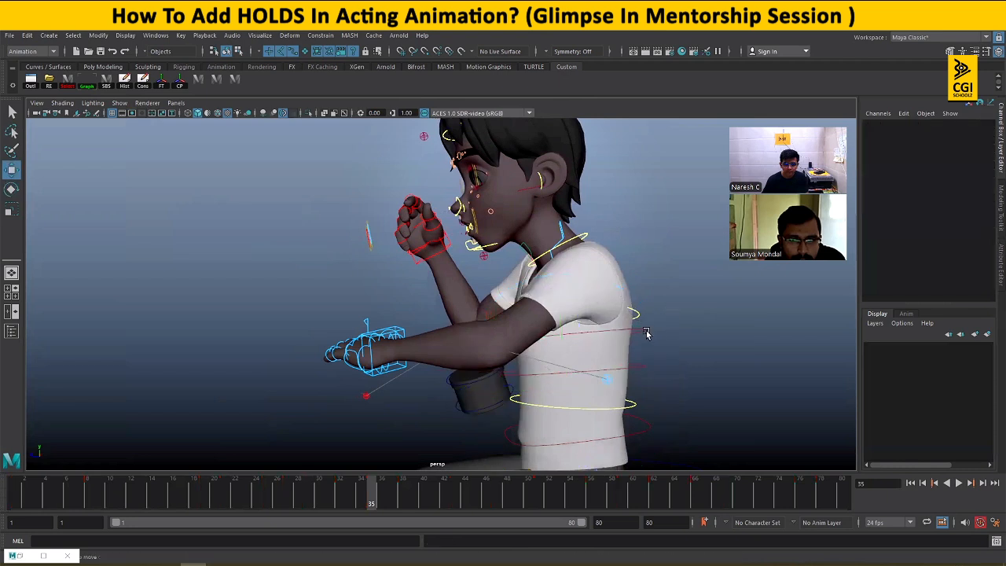
{"action": "left_click", "coordinate": [567, 334]}
{"action": "key", "text": "e"}
{"action": "left_click_drag", "start_coordinate": [496, 386], "coordinate": [505, 395]}
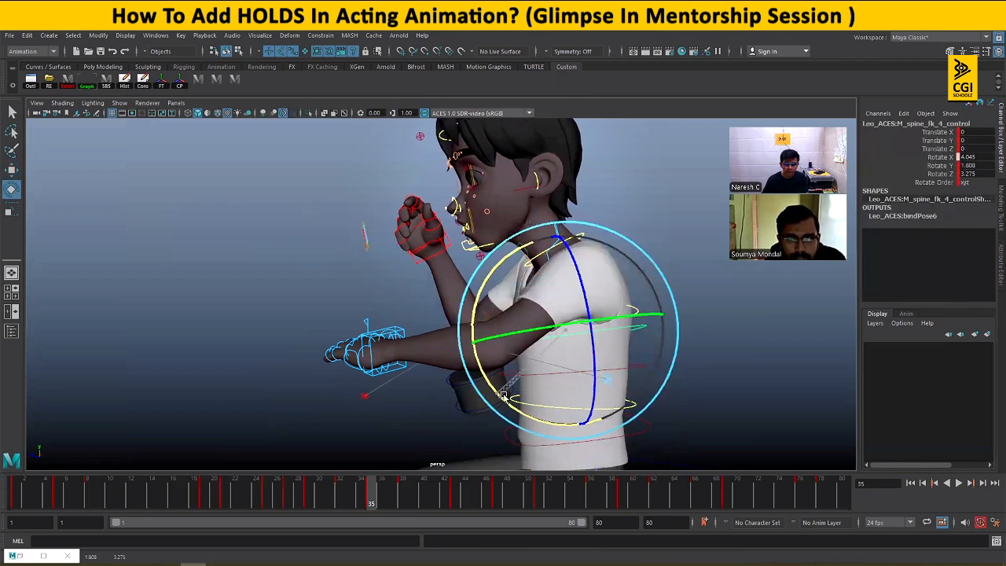
{"action": "key", "text": "w"}
- Undo a first extra tilt of the spine chest control and set its forward tilt to Rotate X 7.338
{"action": "left_click", "coordinate": [634, 309]}
{"action": "key", "text": "e"}
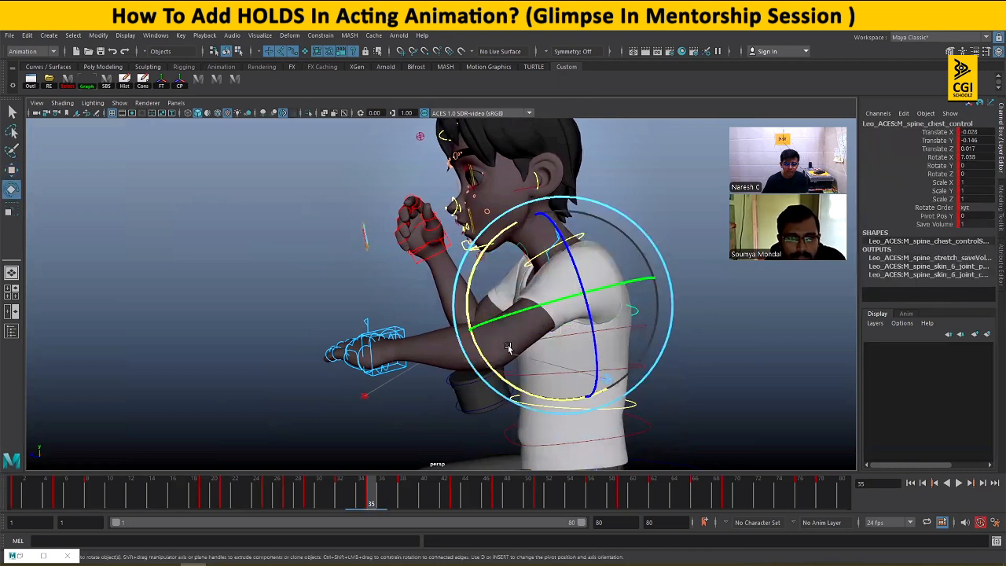
{"action": "left_click_drag", "start_coordinate": [508, 347], "coordinate": [511, 311], "text": "alt"}
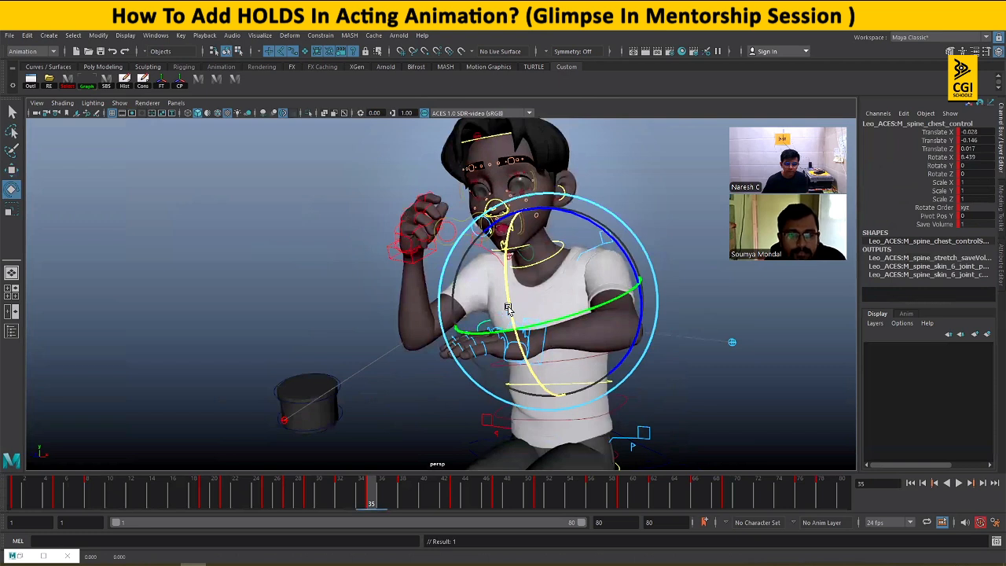
{"action": "key", "text": "ctrl+z"}
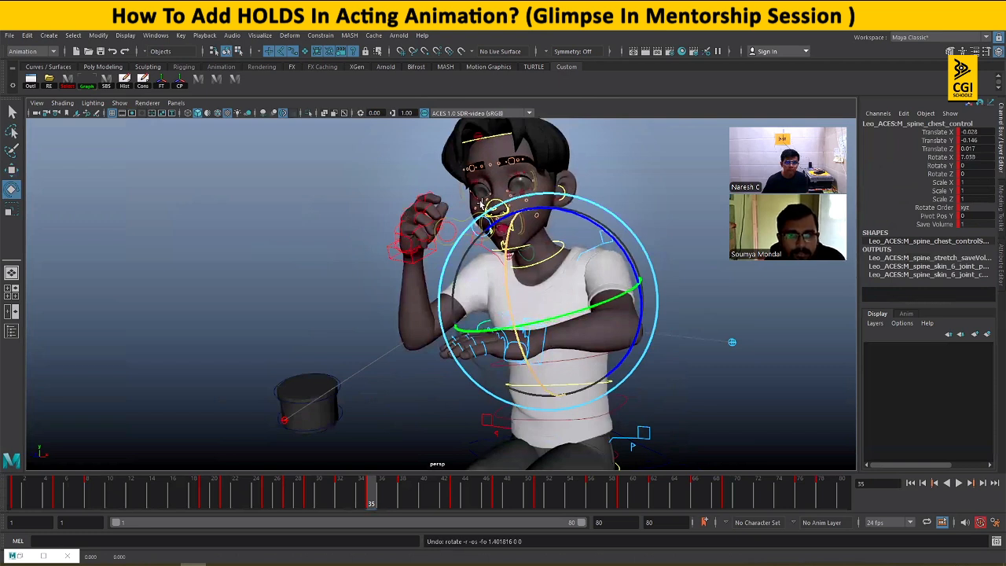
{"action": "left_click_drag", "start_coordinate": [604, 301], "coordinate": [493, 293], "text": "alt"}
{"action": "key", "text": "w"}
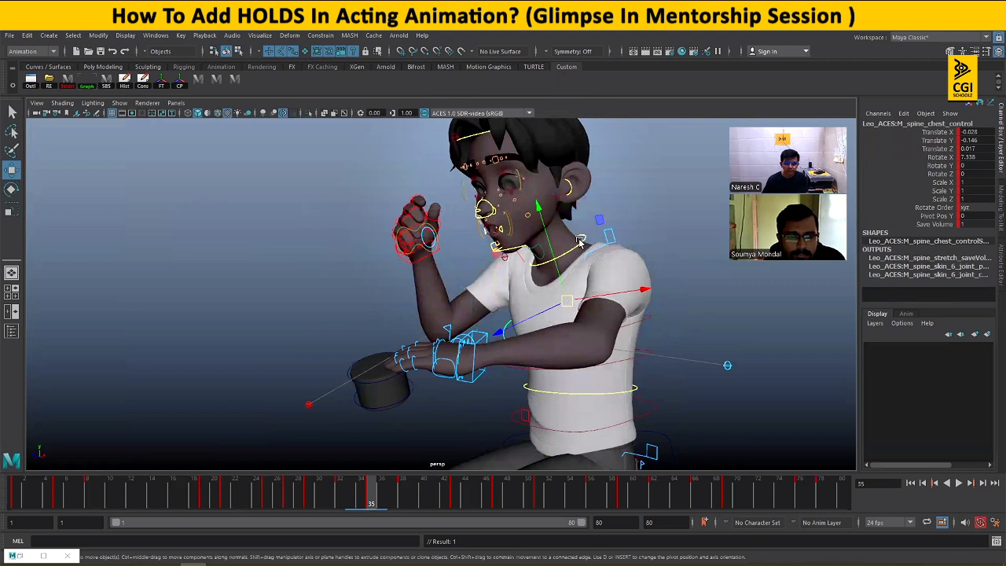
- Bend the neck control further forward to Rotate X 29.279
{"action": "left_click", "coordinate": [579, 241]}
{"action": "key", "text": "e"}
{"action": "left_click_drag", "start_coordinate": [658, 270], "coordinate": [496, 265], "text": "alt"}
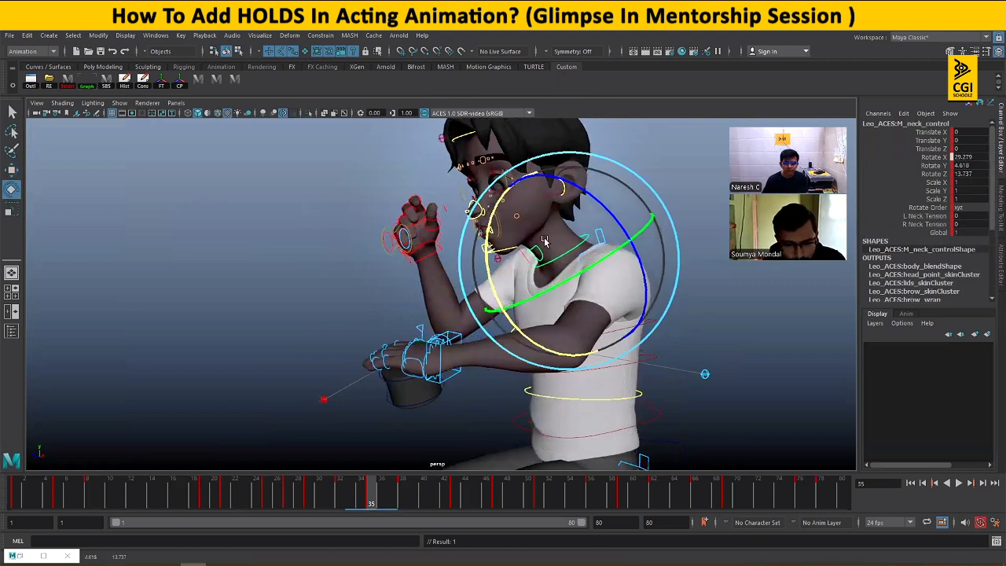
{"action": "key", "text": "w"}
- Tilt the head control further down to Rotate X 15.522 at frame 35
{"action": "left_click", "coordinate": [522, 198]}
{"action": "scroll", "coordinate": [511, 215], "scroll_direction": "down", "scroll_amount": 4}
{"action": "middle_click_drag", "start_coordinate": [510, 215], "coordinate": [510, 240], "text": "alt"}
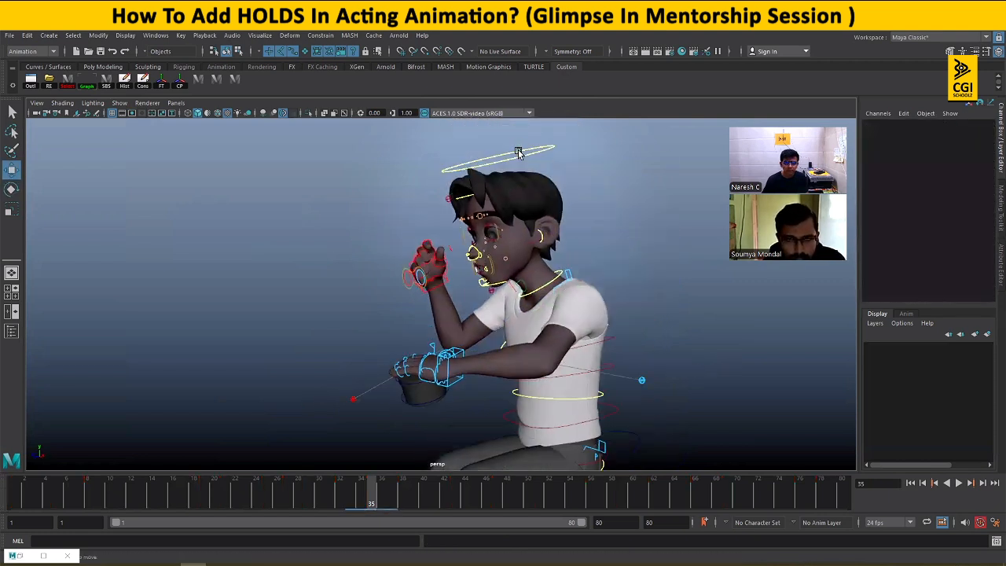
{"action": "left_click", "coordinate": [519, 152]}
{"action": "key", "text": "e"}
{"action": "left_click_drag", "start_coordinate": [449, 303], "coordinate": [461, 317]}
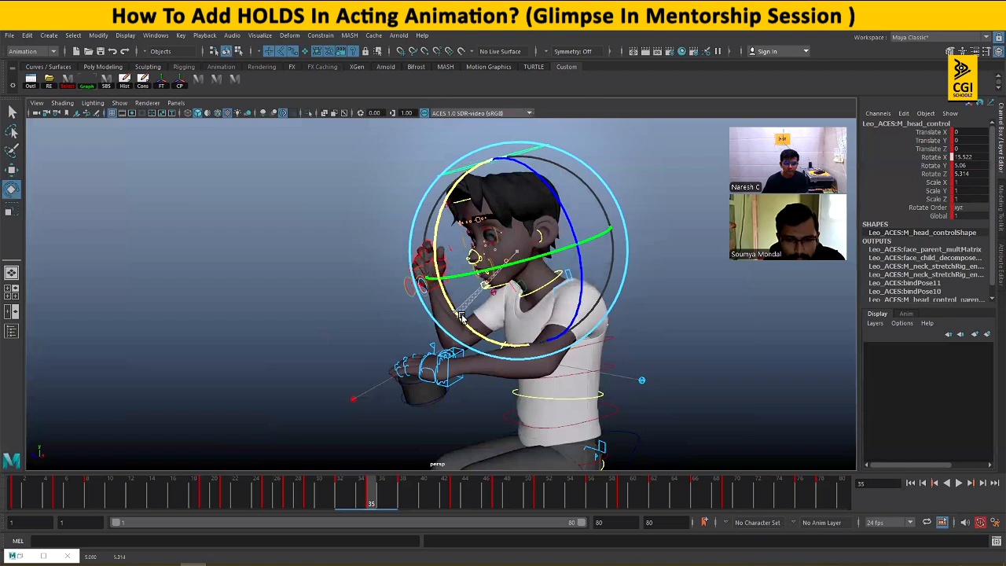
{"action": "key", "text": "w"}
- View the whole character from the front and play the transition to check the new breakdown pose
{"action": "scroll", "coordinate": [593, 332], "scroll_direction": "down", "scroll_amount": 5}
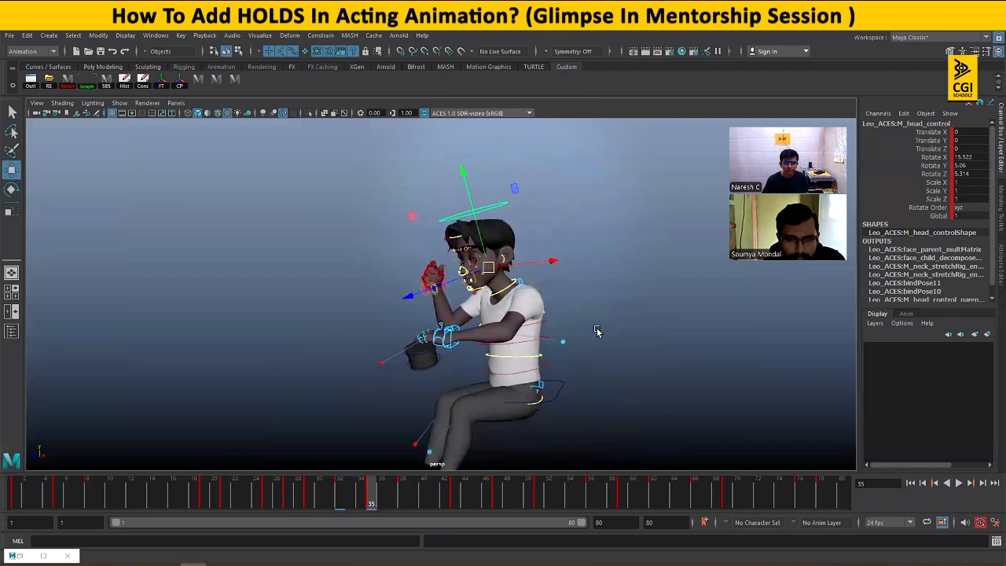
{"action": "left_click_drag", "start_coordinate": [597, 332], "coordinate": [594, 313], "text": "alt"}
{"action": "left_click", "coordinate": [264, 503]}
{"action": "key", "text": "alt+v"}
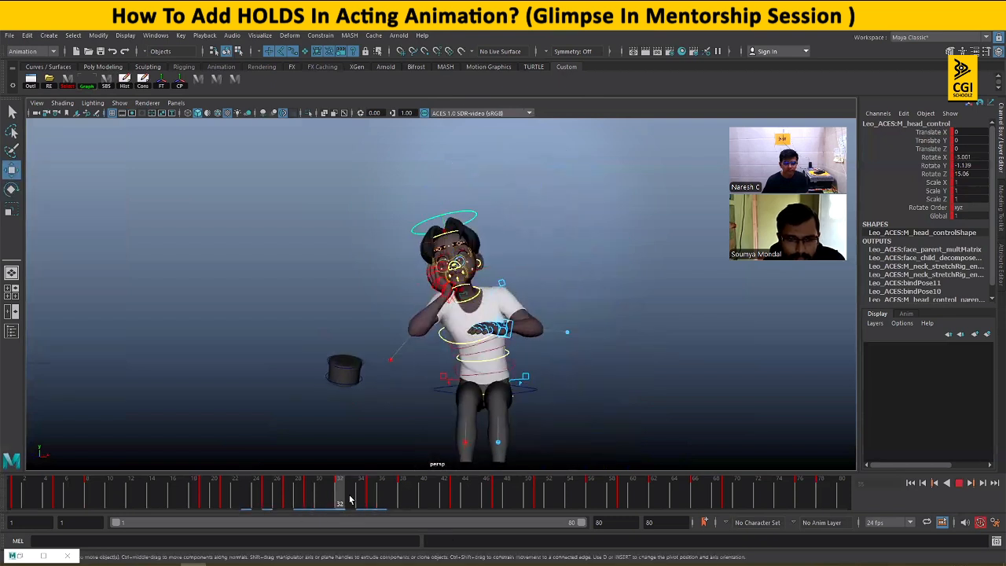
{"action": "key", "text": "alt+v"}
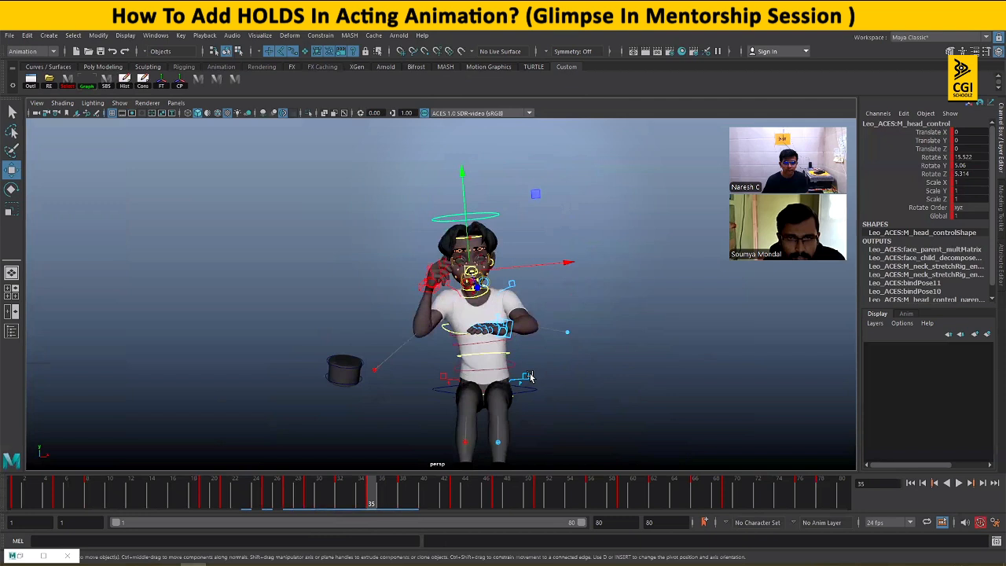
- Rotate the M_spine_fk_3 control at frame 35 to Rotate X -2.977, Y 0.974, Z 1.618
{"action": "scroll", "coordinate": [602, 378], "scroll_direction": "up", "scroll_amount": 5}
{"action": "middle_click_drag", "start_coordinate": [554, 399], "coordinate": [524, 378], "text": "alt"}
{"action": "left_click", "coordinate": [488, 366]}
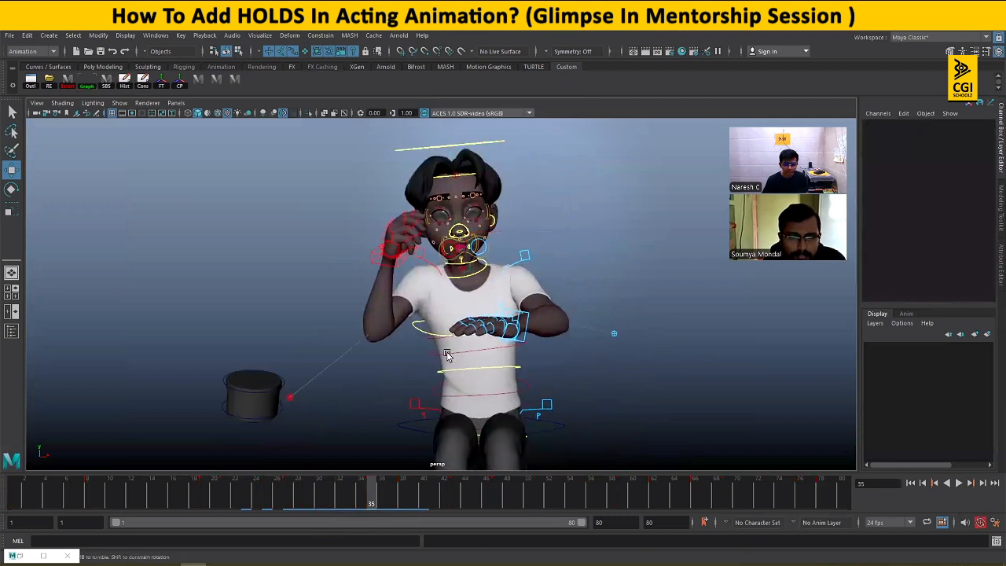
{"action": "left_click_drag", "start_coordinate": [448, 350], "coordinate": [563, 295], "text": "alt"}
{"action": "left_click", "coordinate": [428, 364]}
{"action": "key", "text": "e"}
{"action": "key", "text": "w"}
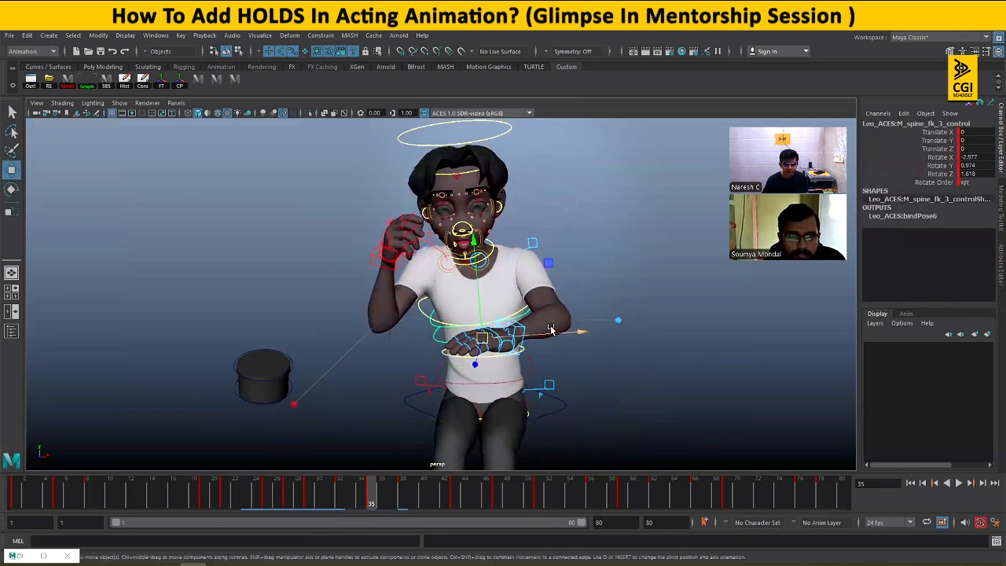
- Straighten the neck's sideways tilt by rotating the neck control to Rotate X 28.577 and Z 7.407
{"action": "left_click_drag", "start_coordinate": [552, 334], "coordinate": [538, 330], "text": "alt"}
{"action": "left_click", "coordinate": [487, 277]}
{"action": "key", "text": "e"}
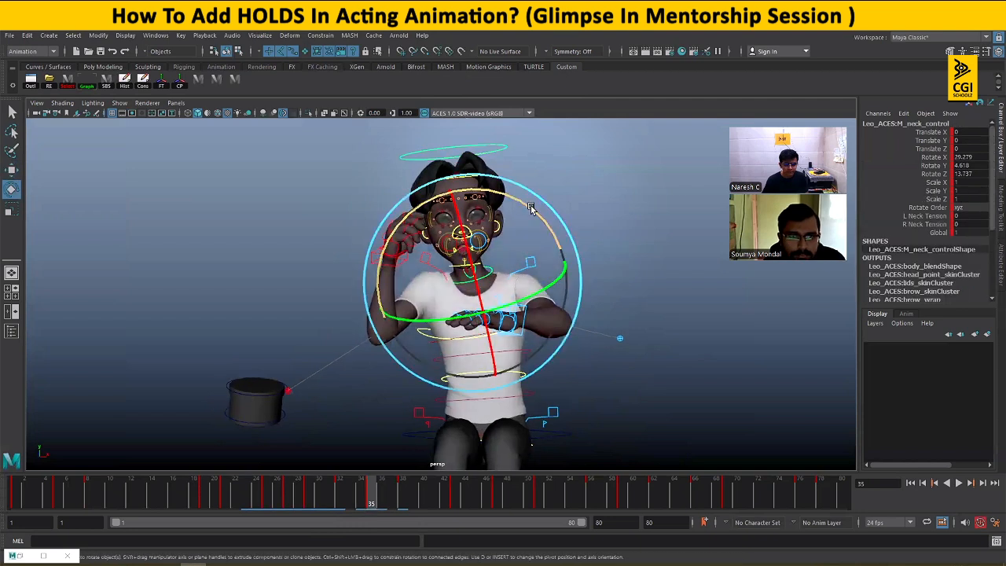
{"action": "left_click_drag", "start_coordinate": [534, 213], "coordinate": [541, 220]}
{"action": "key", "text": "w"}
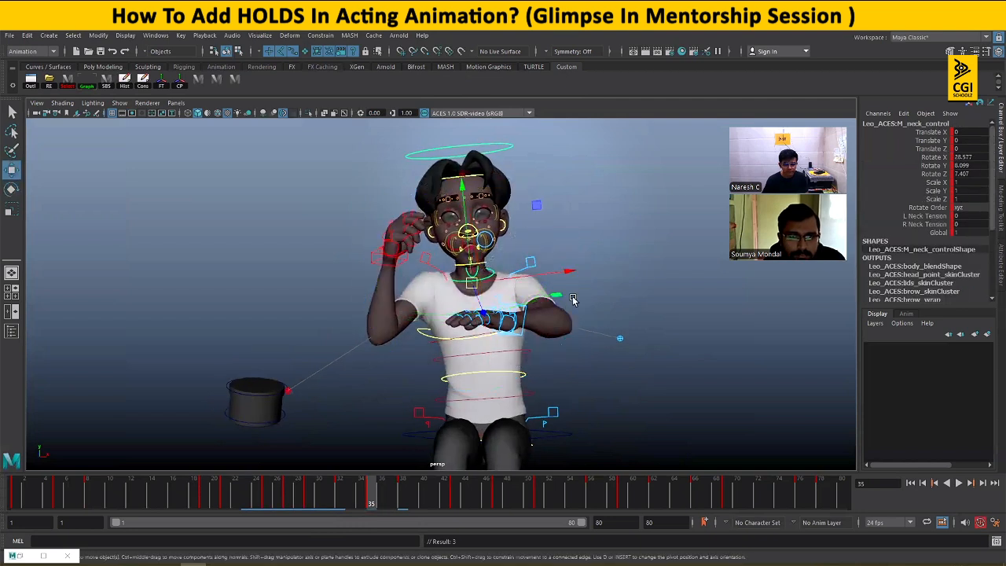
- Clear the frame 35 keys of the selected head, neck, chest, spine and COG controls, and key the in-between pose there
{"action": "middle_click_drag", "start_coordinate": [574, 332], "coordinate": [571, 290], "text": "alt"}
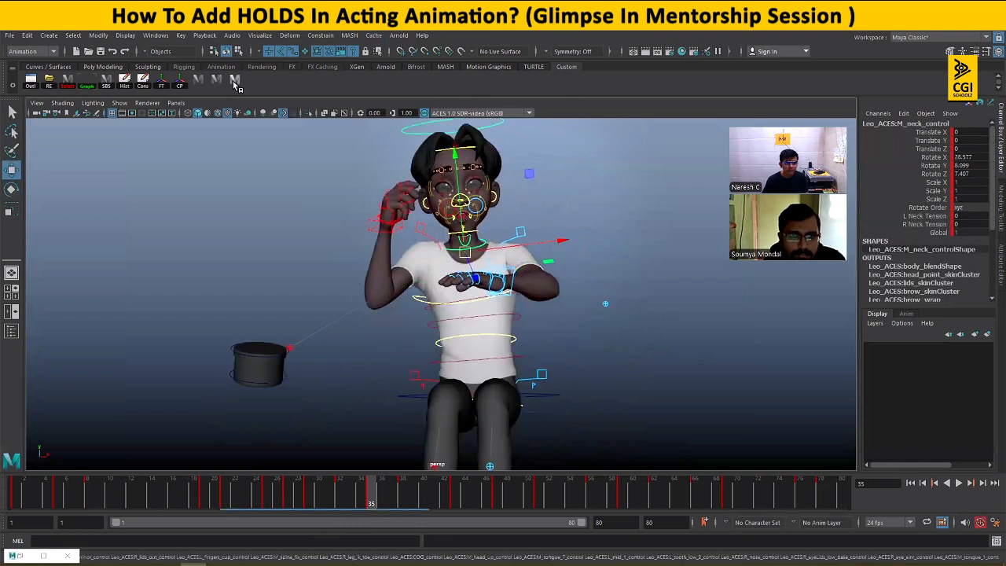
{"action": "left_click_drag", "start_coordinate": [571, 291], "coordinate": [488, 203], "text": "alt"}
{"action": "left_click", "coordinate": [483, 198]}
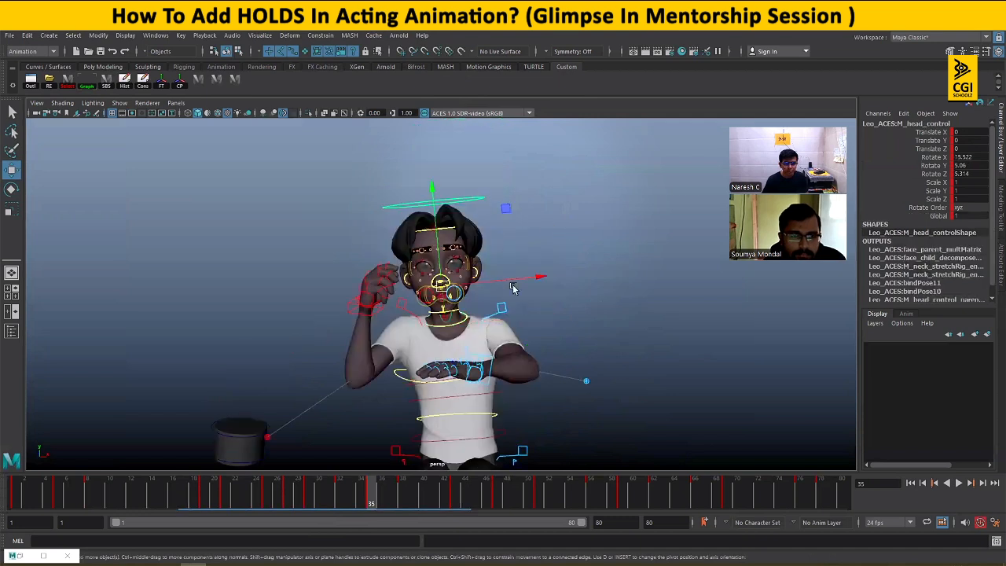
{"action": "middle_click_drag", "start_coordinate": [512, 287], "coordinate": [507, 225], "text": "alt"}
{"action": "scroll", "coordinate": [503, 229], "scroll_direction": "up", "scroll_amount": 3}
{"action": "left_click", "coordinate": [470, 250]}
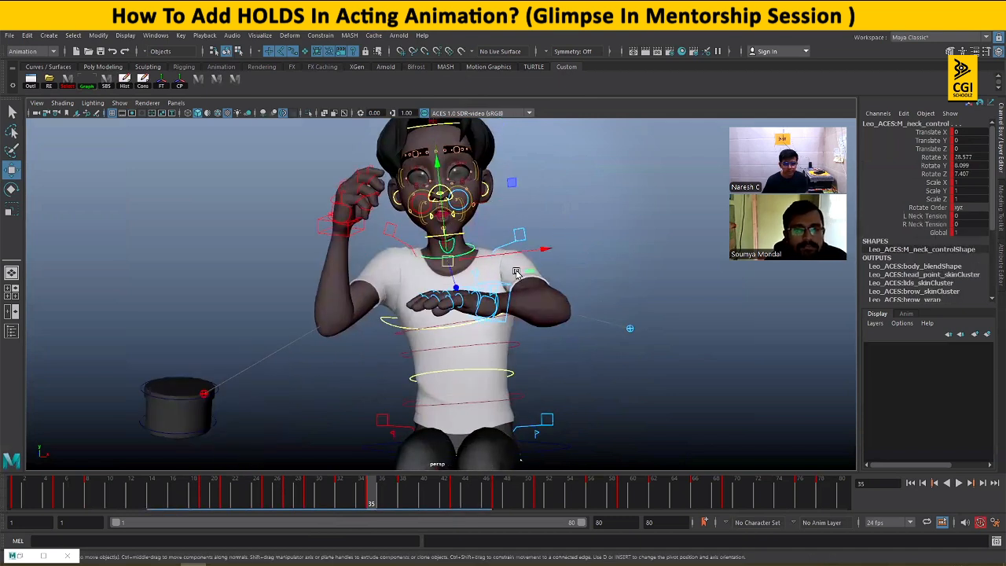
{"action": "left_click_drag", "start_coordinate": [470, 250], "coordinate": [494, 303], "text": "alt"}
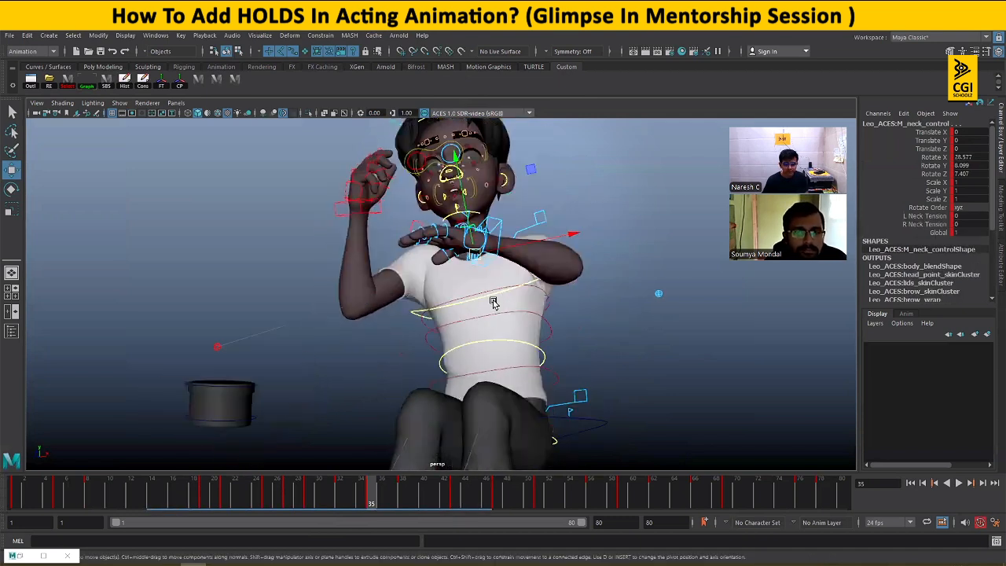
{"action": "left_click", "coordinate": [542, 292]}
{"action": "scroll", "coordinate": [450, 312], "scroll_direction": "up", "scroll_amount": 2}
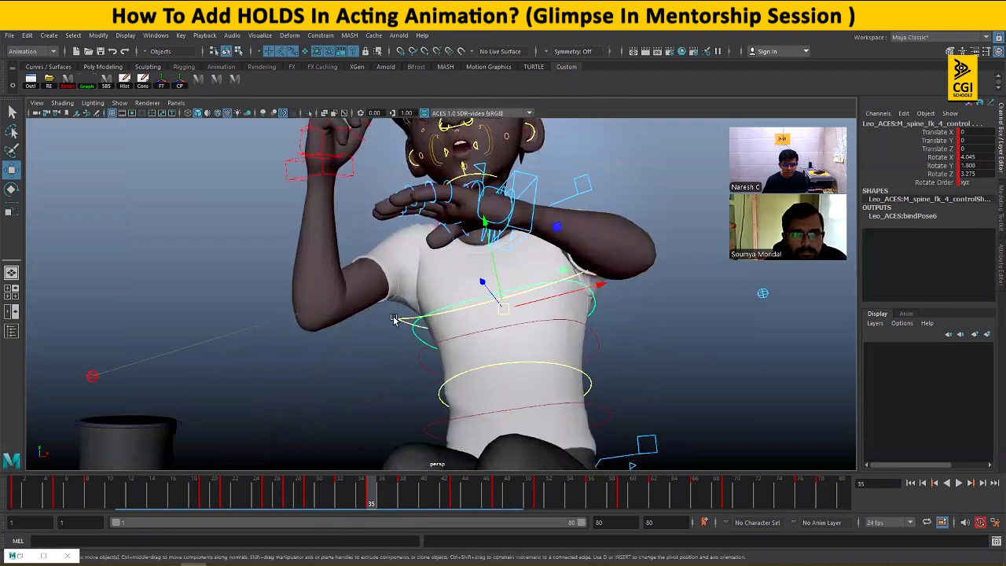
{"action": "left_click", "coordinate": [399, 319]}
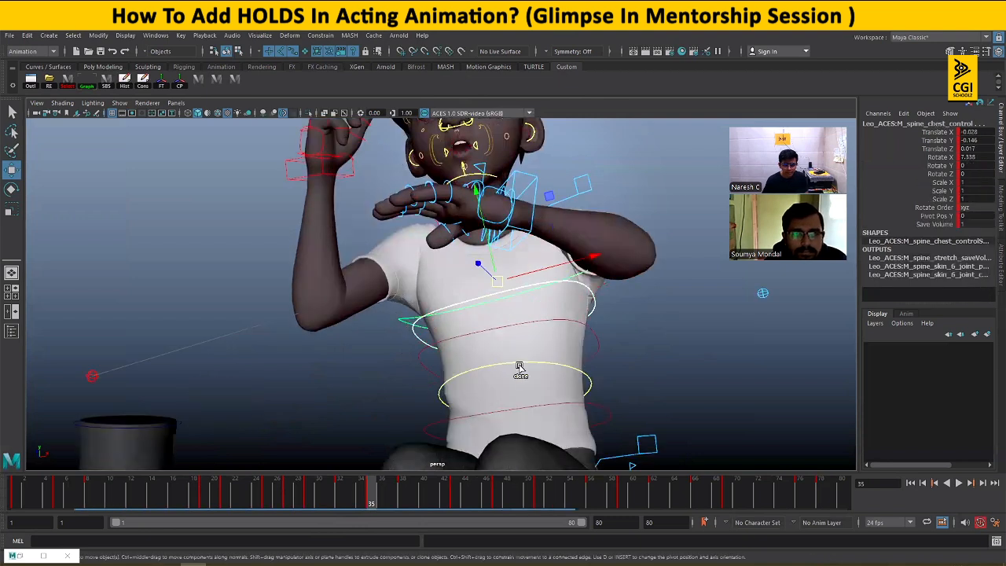
{"action": "left_click", "coordinate": [470, 370]}
{"action": "left_click", "coordinate": [549, 389]}
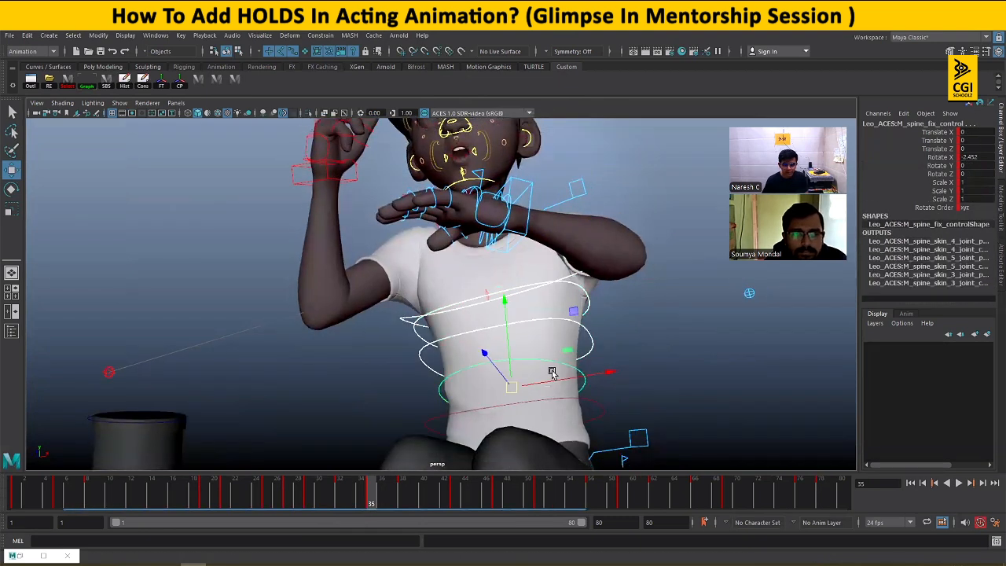
{"action": "left_click", "coordinate": [609, 409], "text": "shift"}
{"action": "scroll", "coordinate": [612, 405], "scroll_direction": "down", "scroll_amount": 3}
{"action": "left_click_drag", "start_coordinate": [610, 401], "coordinate": [610, 400], "text": "alt"}
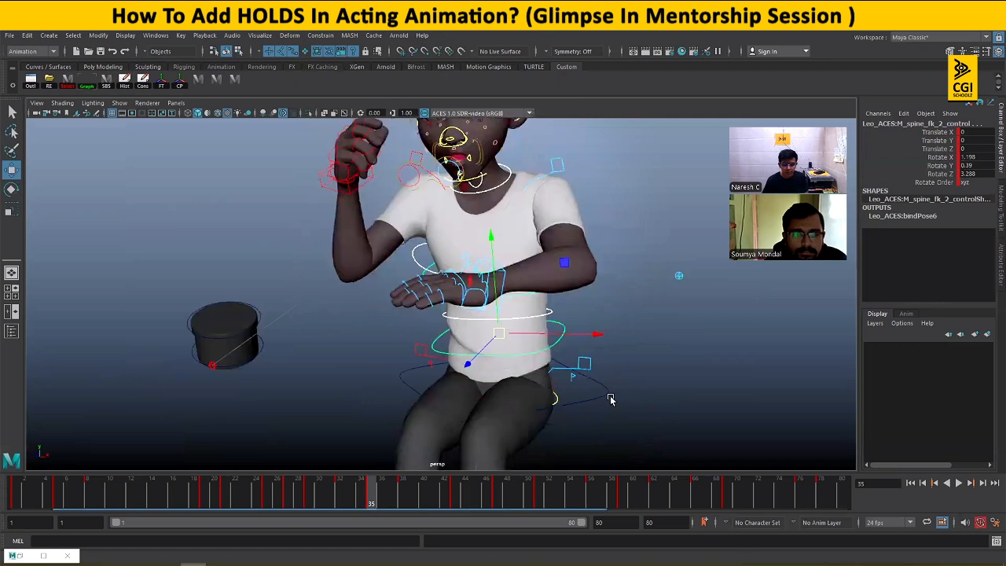
{"action": "left_click", "coordinate": [611, 397]}
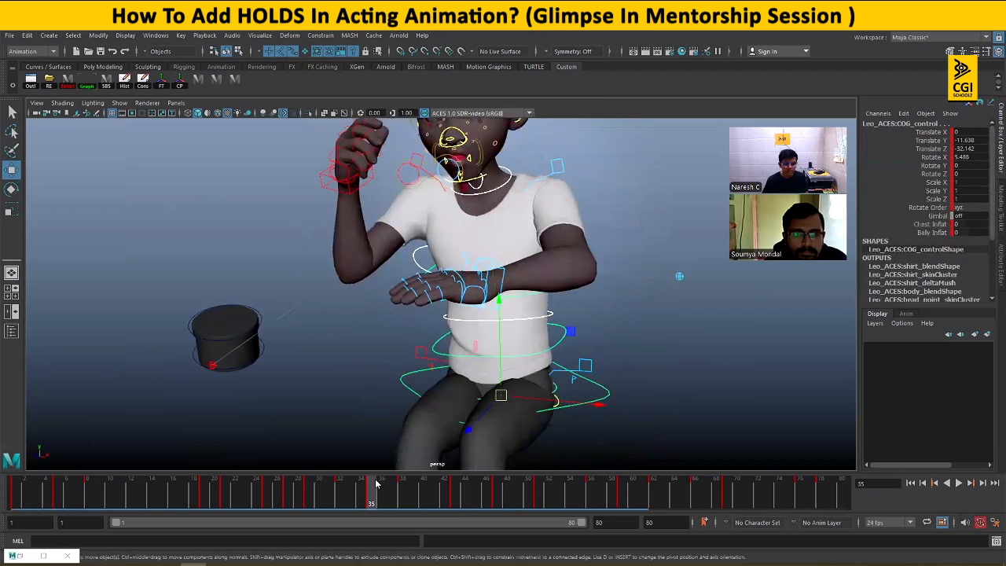
{"action": "left_click", "coordinate": [407, 326]}
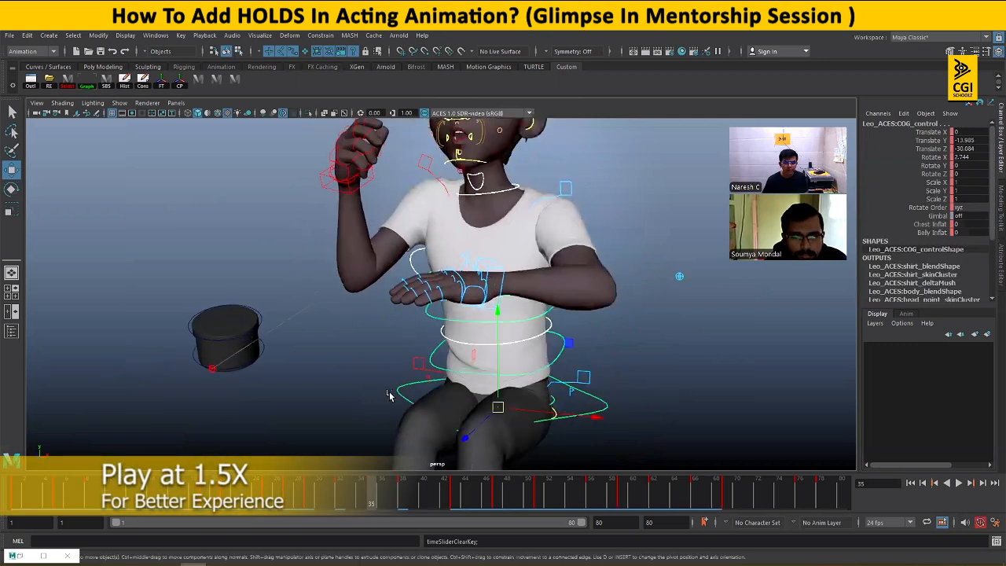
{"action": "key", "text": "s"}
- Play the transition to check the in-between body motion, and return to frame 35 in the front view
{"action": "key", "text": "alt+v"}
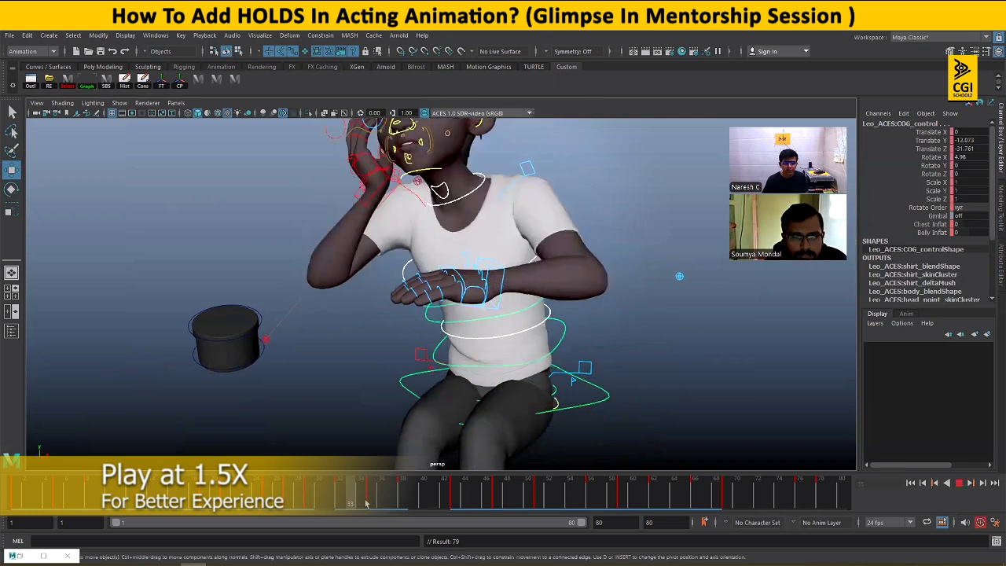
{"action": "left_click", "coordinate": [366, 503]}
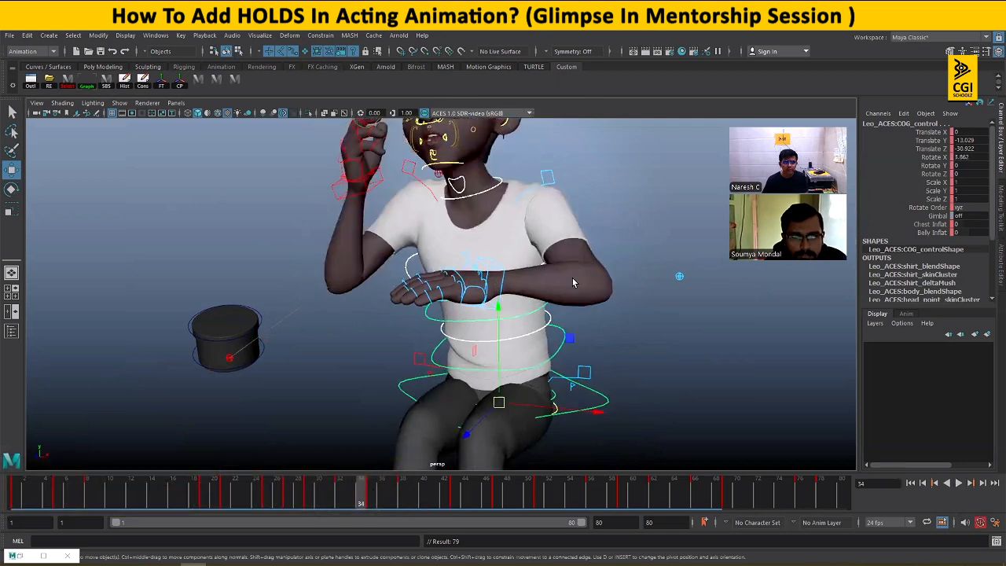
{"action": "key", "text": "alt+period"}
{"action": "key", "text": "bracketleft"}
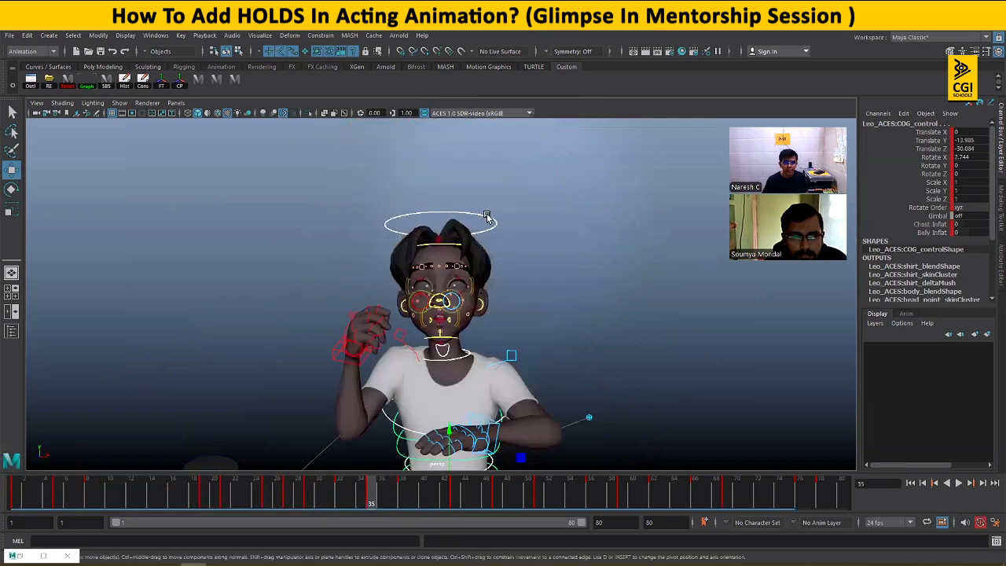
- Rotate the head control at frame 35 to about Rotate X -4.076 and key it
{"action": "left_click", "coordinate": [438, 345]}
{"action": "key", "text": "e"}
{"action": "left_click_drag", "start_coordinate": [438, 353], "coordinate": [443, 360]}
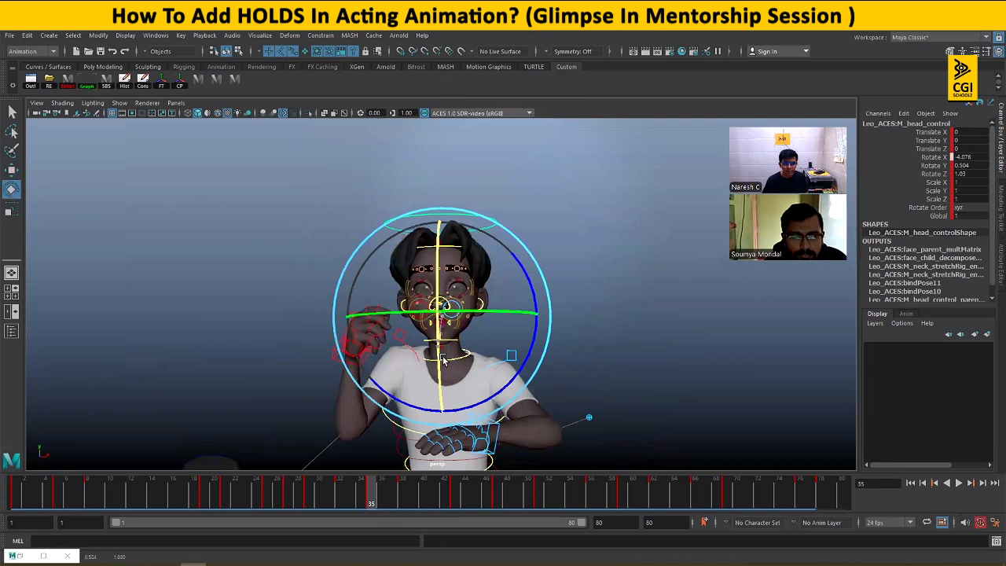
{"action": "key", "text": "s"}
{"action": "key", "text": "w"}
- Rotate the neck control at frame 35 to Rotate X 12, Y -2.927, Z 3.486
{"action": "left_click", "coordinate": [463, 288]}
{"action": "key", "text": "bracketleft"}
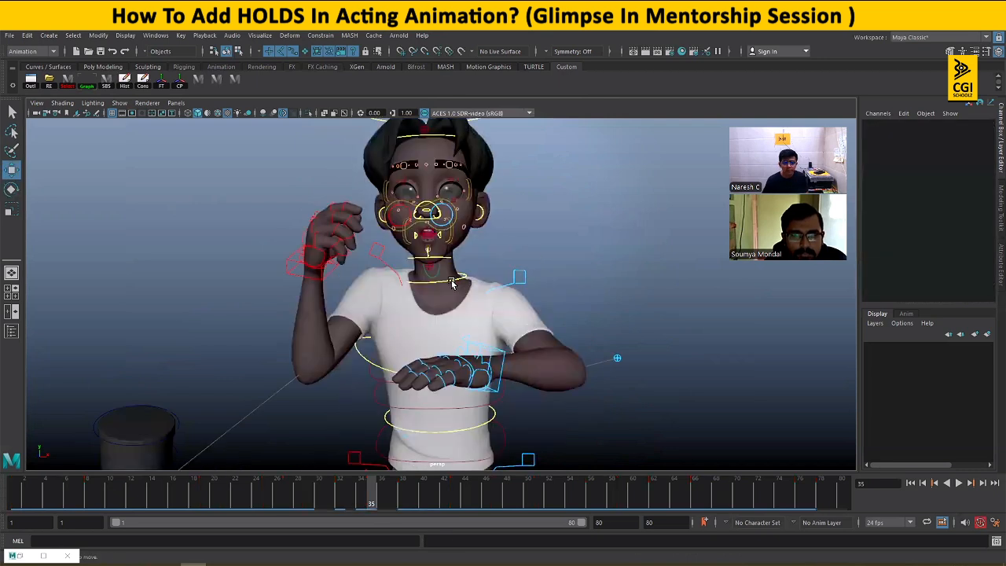
{"action": "left_click", "coordinate": [429, 338]}
{"action": "key", "text": "e"}
{"action": "left_click_drag", "start_coordinate": [516, 352], "coordinate": [546, 343]}
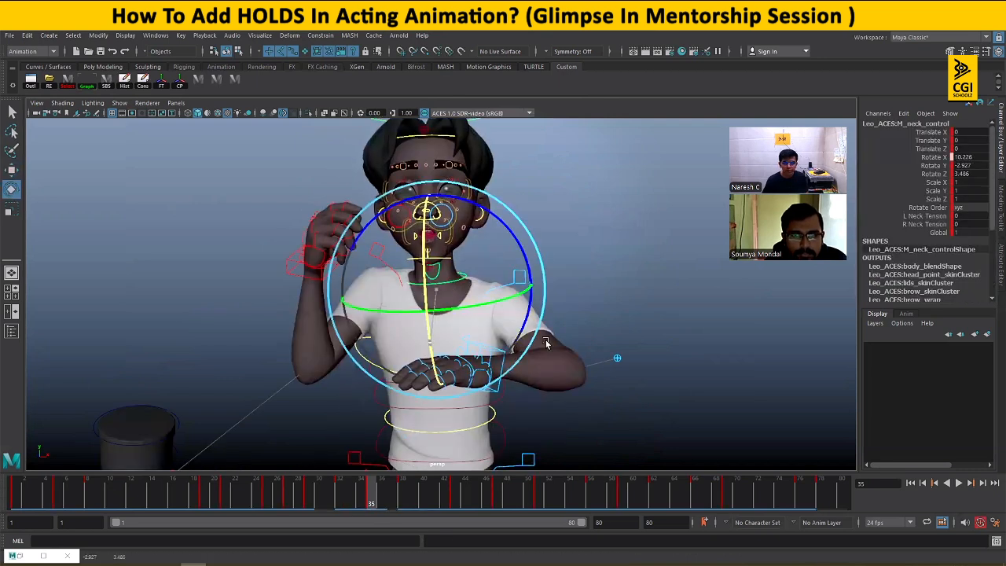
{"action": "key", "text": "w"}
{"action": "left_click_drag", "start_coordinate": [445, 347], "coordinate": [528, 97], "text": "alt"}
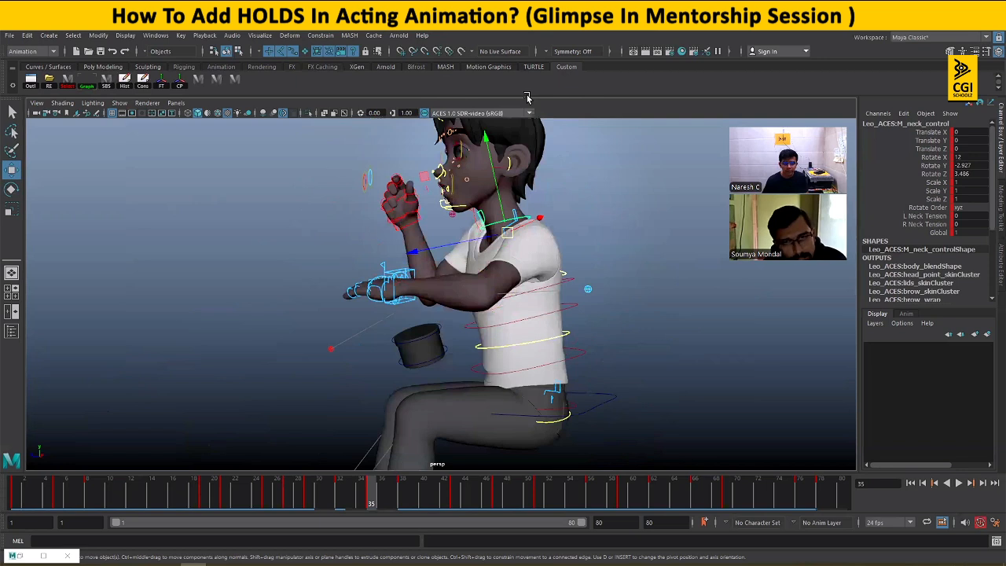
- From the side view, bend the M_spine_fk_4 control forward to Rotate X 9.099 at frame 35
{"action": "left_click", "coordinate": [569, 287]}
{"action": "left_click", "coordinate": [445, 311]}
{"action": "key", "text": "e"}
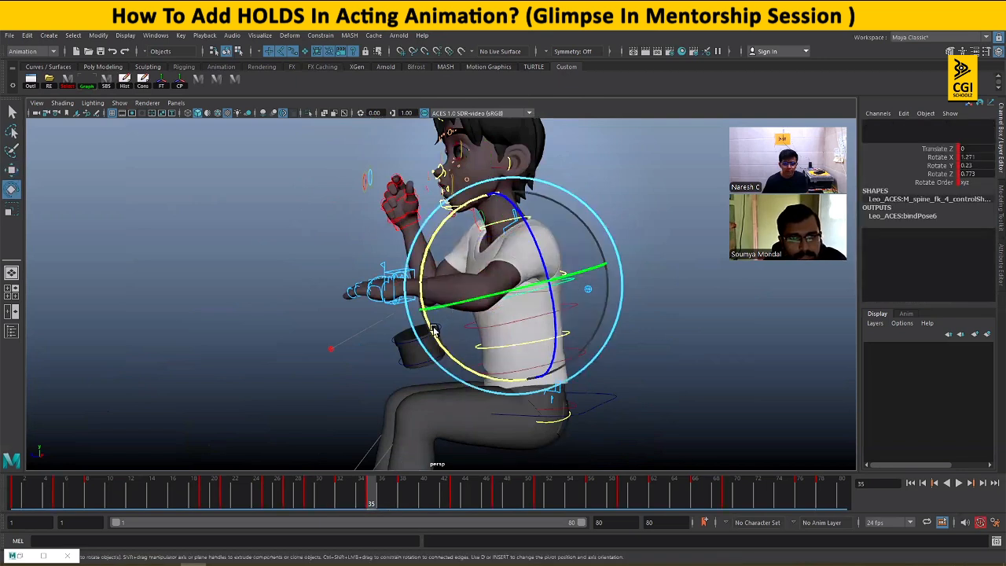
{"action": "left_click_drag", "start_coordinate": [438, 340], "coordinate": [441, 343]}
{"action": "key", "text": "w"}
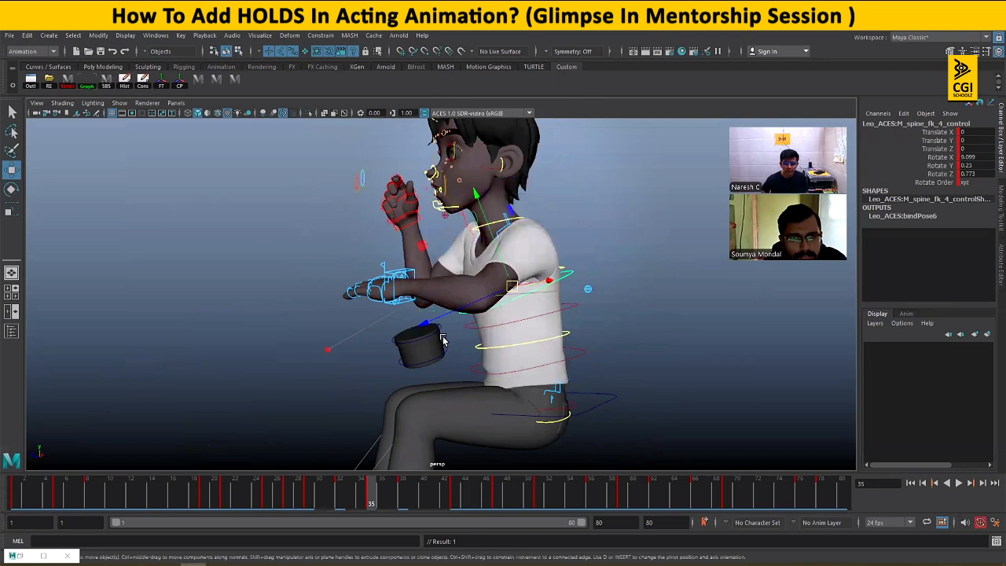
{"action": "key", "text": "s"}
{"action": "middle_click_drag", "start_coordinate": [584, 290], "coordinate": [603, 318]}
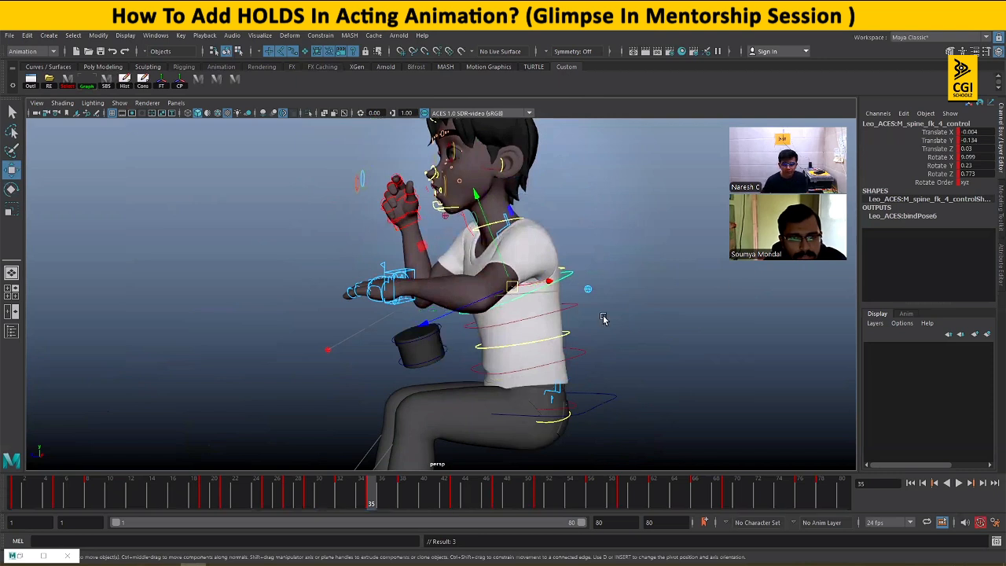
{"action": "left_click", "coordinate": [572, 309]}
{"action": "key", "text": "ctrl+z"}
{"action": "key", "text": "ctrl+z"}
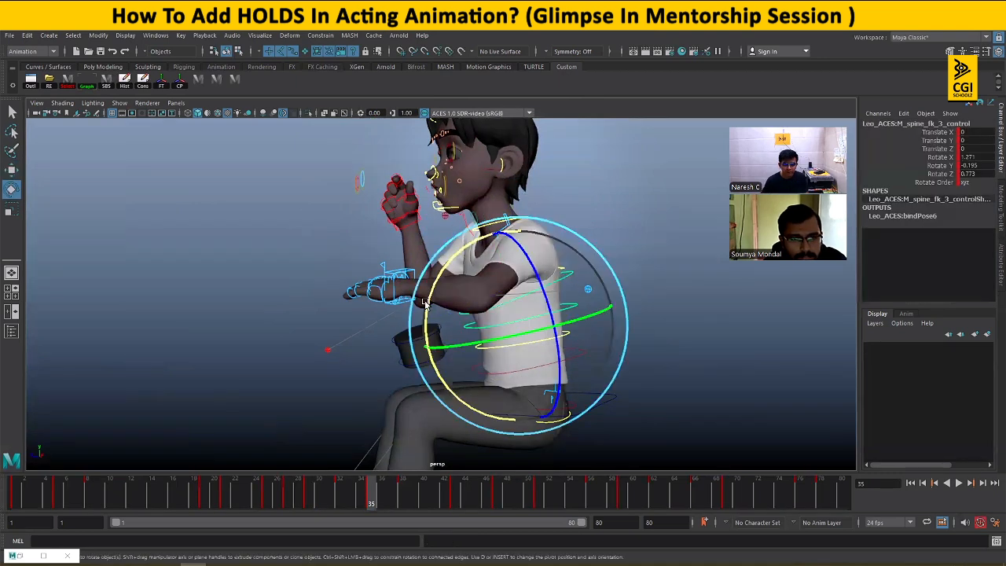
- Bend the M_spine_fk_3 control forward to Rotate X 9.106 at frame 35
{"action": "left_click_drag", "start_coordinate": [424, 310], "coordinate": [425, 315]}
{"action": "key", "text": "w"}
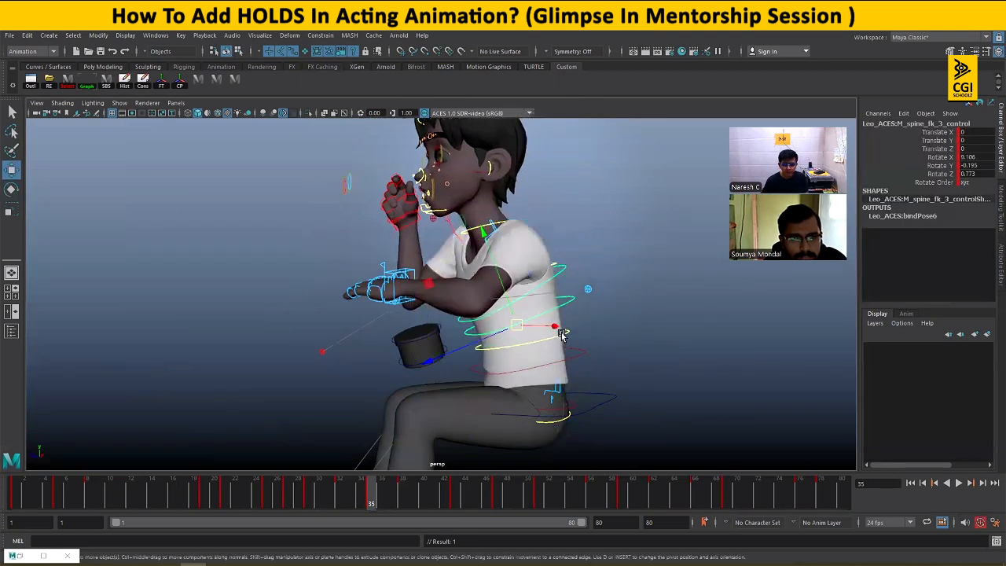
{"action": "left_click", "coordinate": [556, 357]}
{"action": "key", "text": "e"}
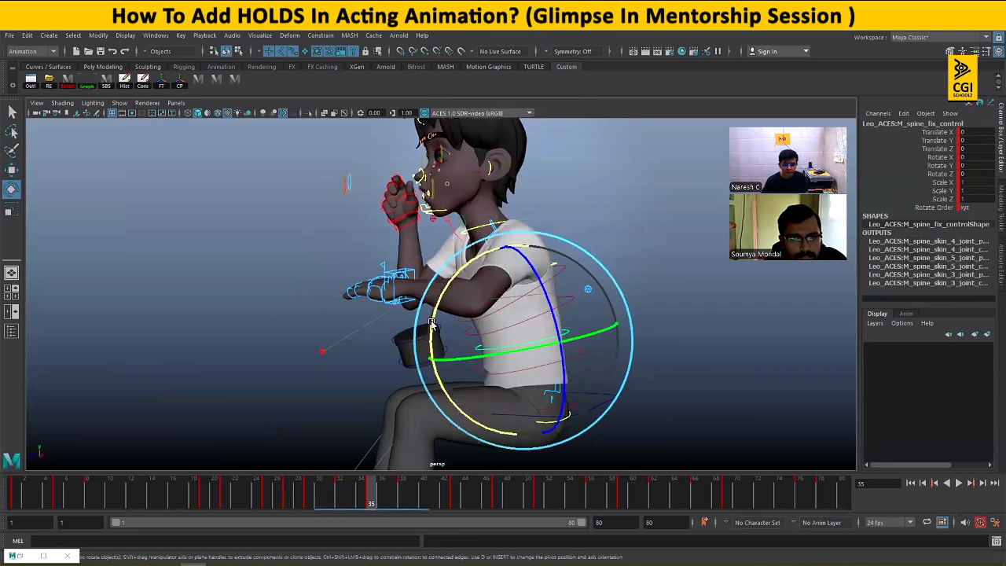
{"action": "left_click_drag", "start_coordinate": [549, 358], "coordinate": [579, 354]}
{"action": "key", "text": "w"}
- Bend the M_spine_fk_2 control forward to about Rotate X 11.692 at frame 35
{"action": "left_click", "coordinate": [534, 363]}
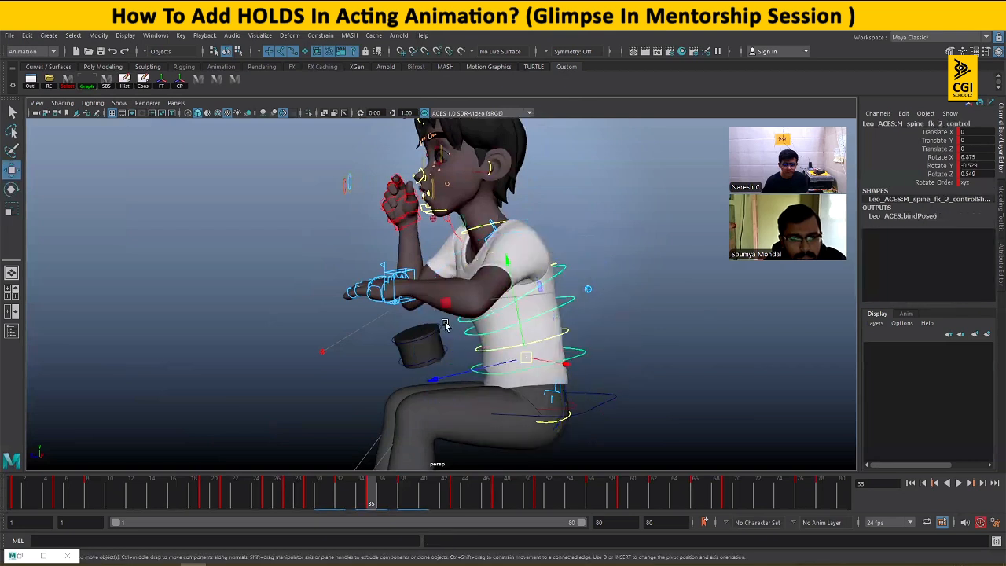
{"action": "key", "text": "e"}
{"action": "left_click_drag", "start_coordinate": [440, 329], "coordinate": [441, 331]}
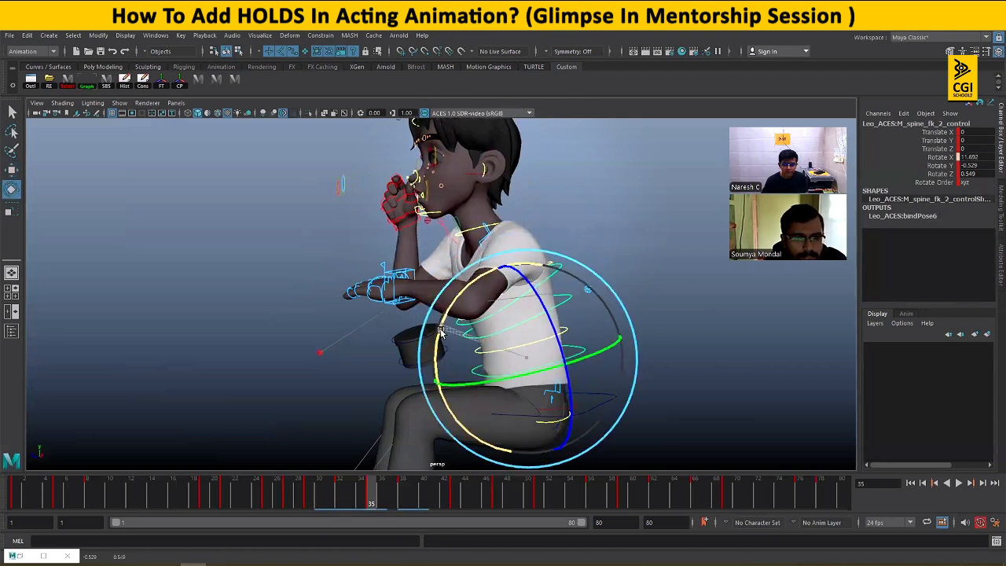
{"action": "left_click_drag", "start_coordinate": [596, 358], "coordinate": [610, 369]}
{"action": "key", "text": "w"}
- Lean the COG control back to Rotate X -4.298 at frame 35
{"action": "left_click", "coordinate": [447, 381]}
{"action": "key", "text": "e"}
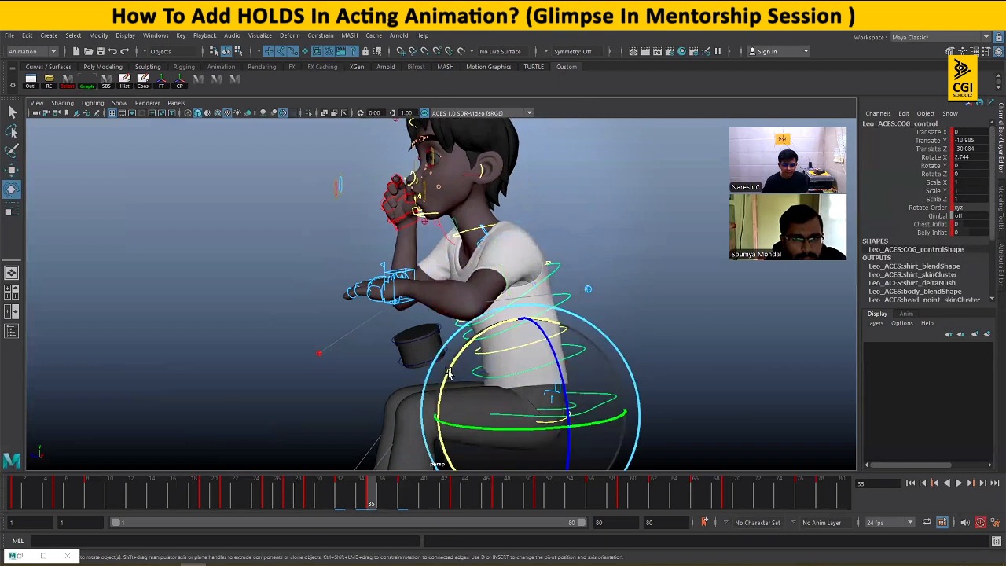
{"action": "left_click_drag", "start_coordinate": [449, 369], "coordinate": [454, 360]}
{"action": "middle_click_drag", "start_coordinate": [566, 285], "coordinate": [575, 356], "text": "alt"}
{"action": "key", "text": "w"}
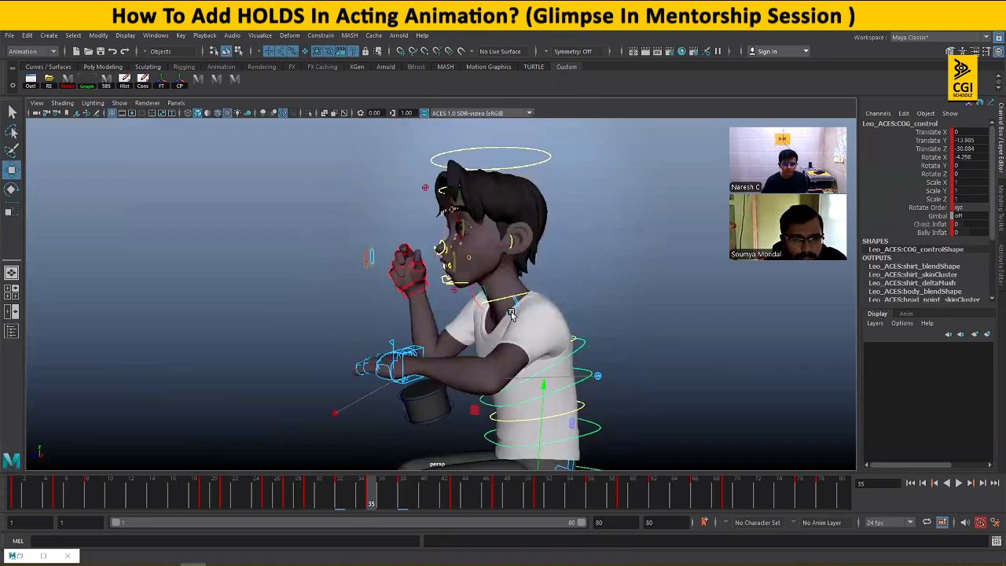
- Tilt the head control down to Rotate X 6.933 at frame 35
{"action": "left_click", "coordinate": [511, 313]}
{"action": "left_click", "coordinate": [532, 153]}
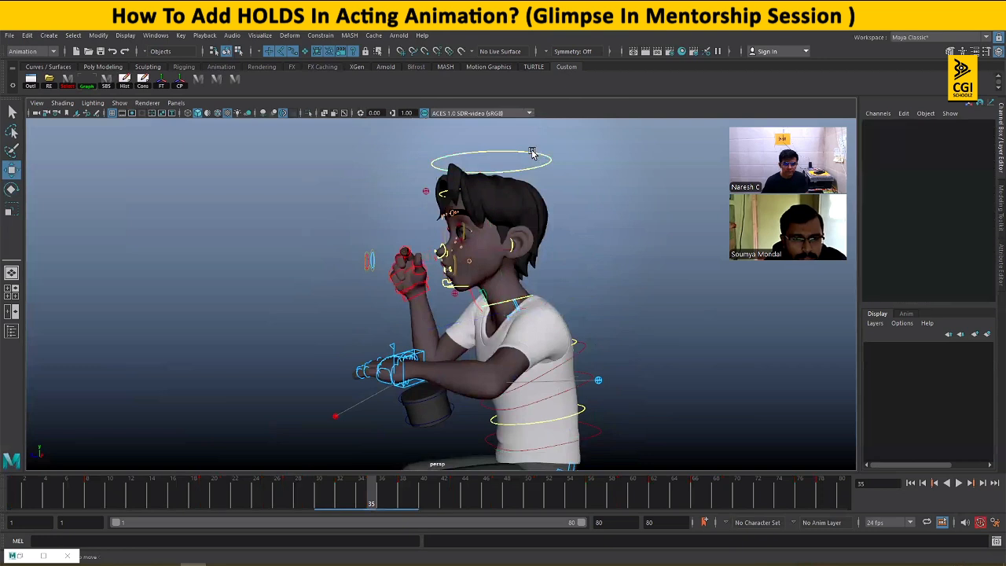
{"action": "left_click", "coordinate": [486, 172]}
{"action": "key", "text": "e"}
{"action": "left_click_drag", "start_coordinate": [414, 301], "coordinate": [414, 301]}
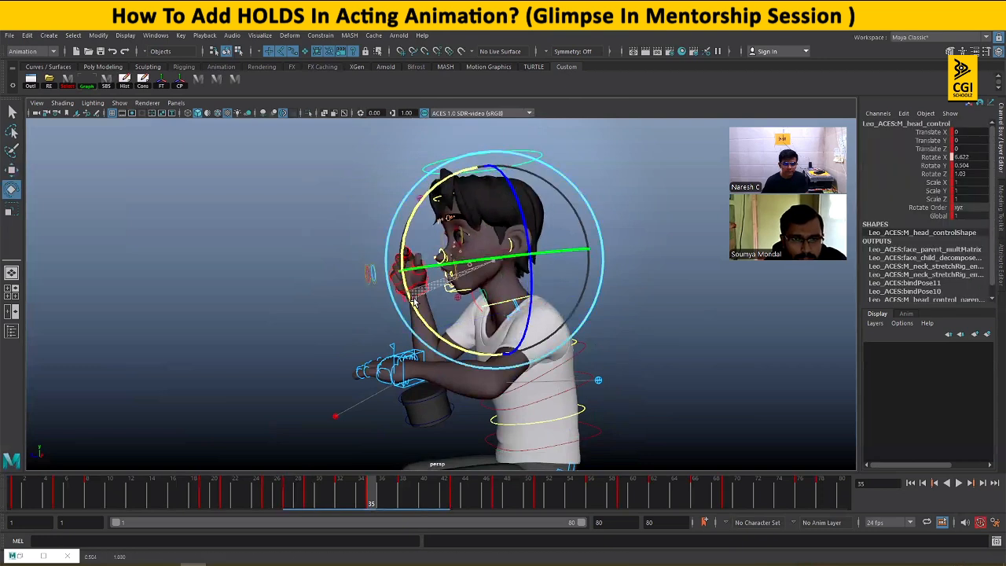
{"action": "key", "text": "w"}
{"action": "left_click_drag", "start_coordinate": [470, 340], "coordinate": [484, 300], "text": "alt"}
- Tilt the head control sideways from behind to Rotate X 6.844, Y 1.217, Z -4.867 at frame 35
{"action": "key", "text": "e"}
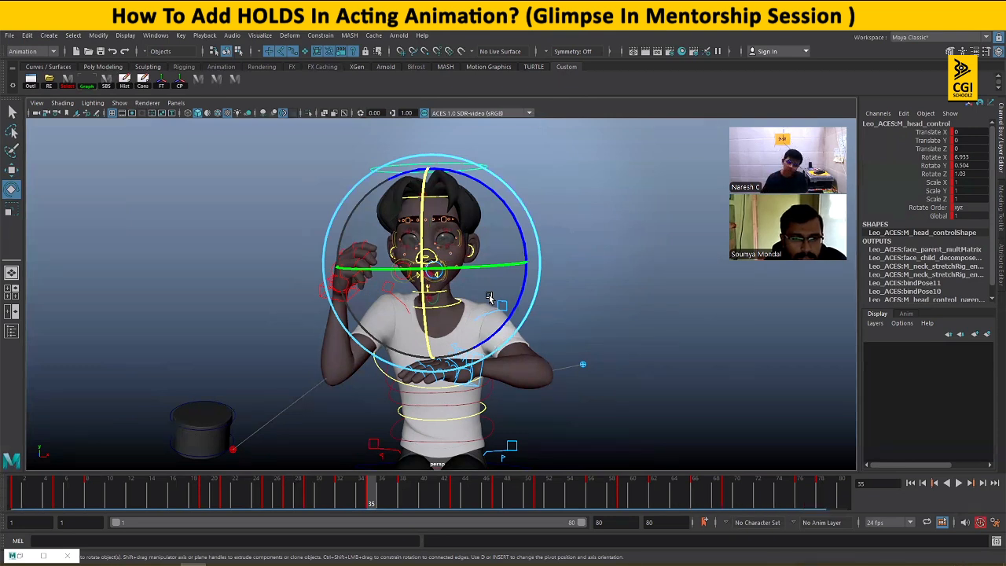
{"action": "left_click_drag", "start_coordinate": [518, 328], "coordinate": [569, 308], "text": "alt"}
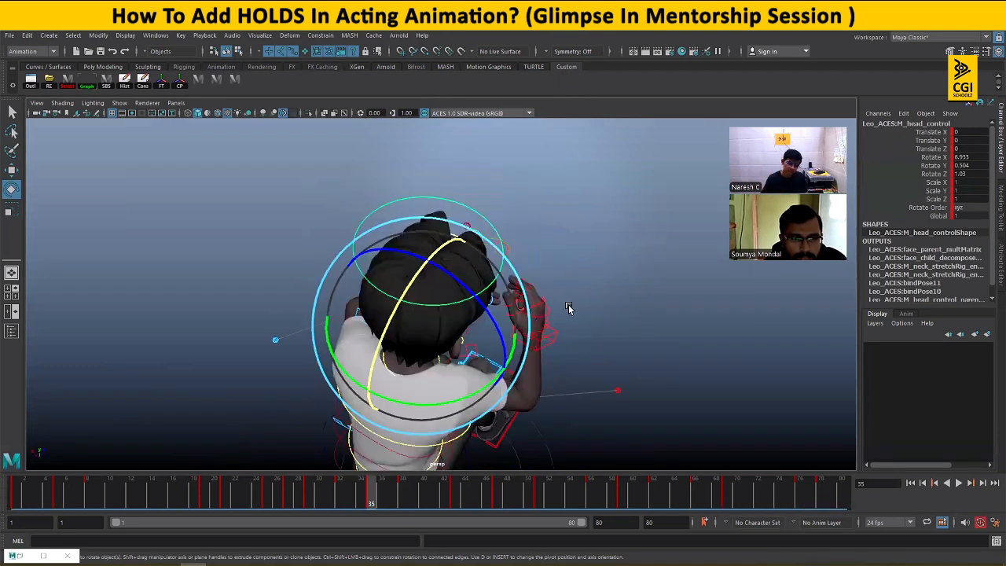
{"action": "left_click_drag", "start_coordinate": [533, 229], "coordinate": [529, 216], "text": "alt"}
{"action": "left_click_drag", "start_coordinate": [404, 347], "coordinate": [409, 346]}
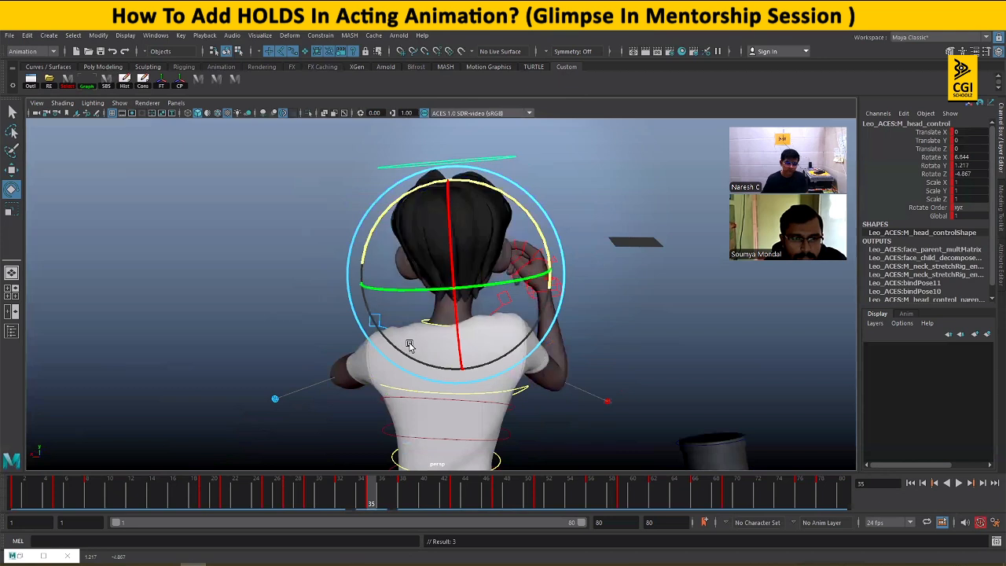
{"action": "key", "text": "w"}
- Tilt the head control further sideways to Rotate X 6.764, Y 1.604, Z -8.114 at frame 35
{"action": "key", "text": "Up"}
{"action": "key", "text": "e"}
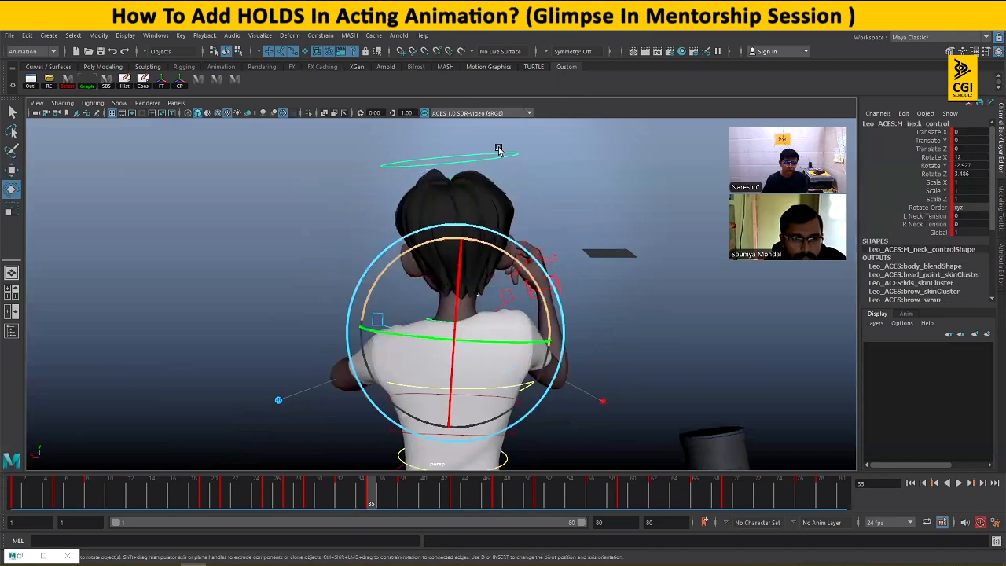
{"action": "key", "text": "w"}
{"action": "key", "text": "Down"}
{"action": "key", "text": "e"}
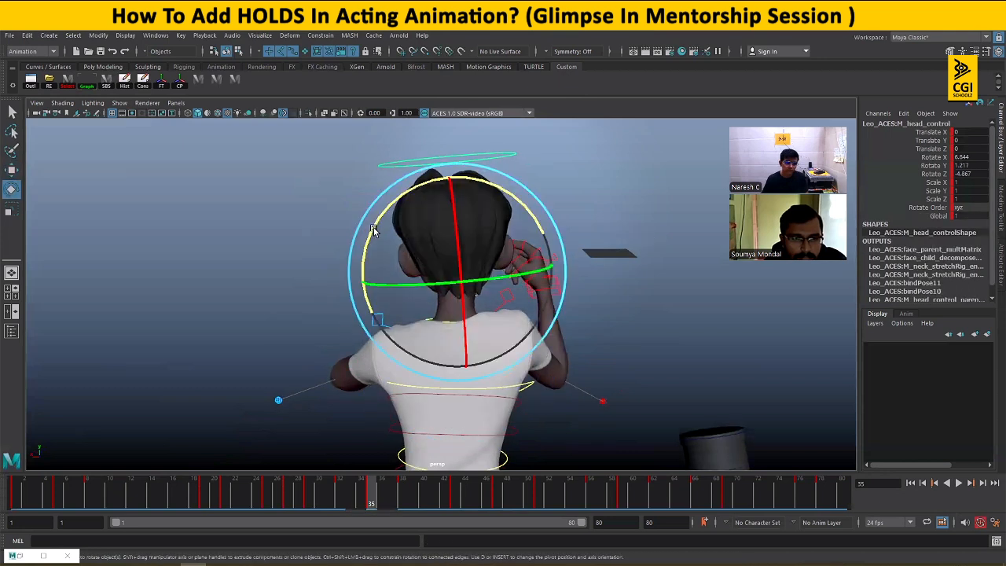
{"action": "key", "text": "w"}
{"action": "left_click_drag", "start_coordinate": [557, 340], "coordinate": [517, 353], "text": "alt"}
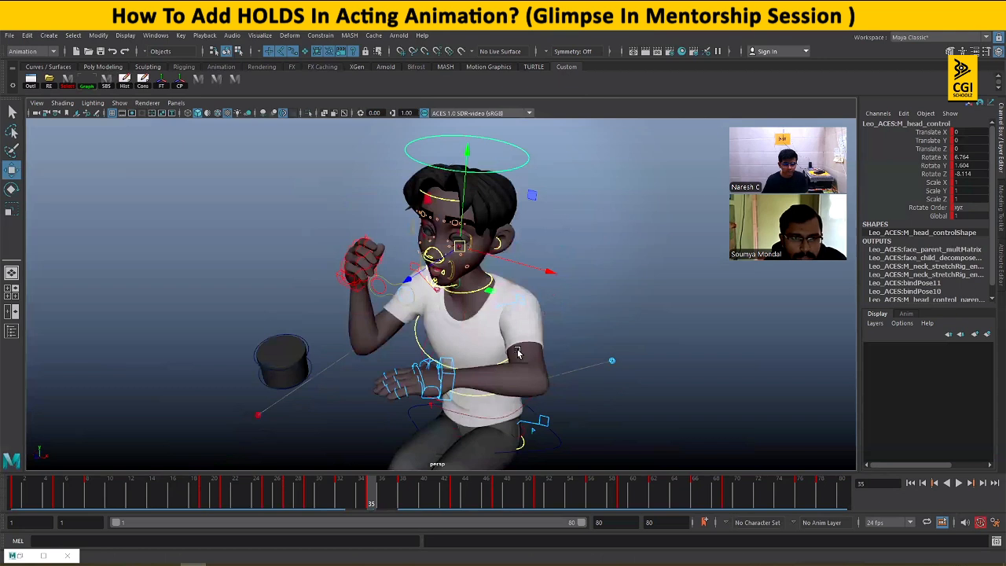
- Tilt the head control further down to Rotate X 10.406 at frame 35
{"action": "left_click_drag", "start_coordinate": [396, 305], "coordinate": [418, 311], "text": "alt"}
{"action": "key", "text": "e"}
{"action": "key", "text": "w"}
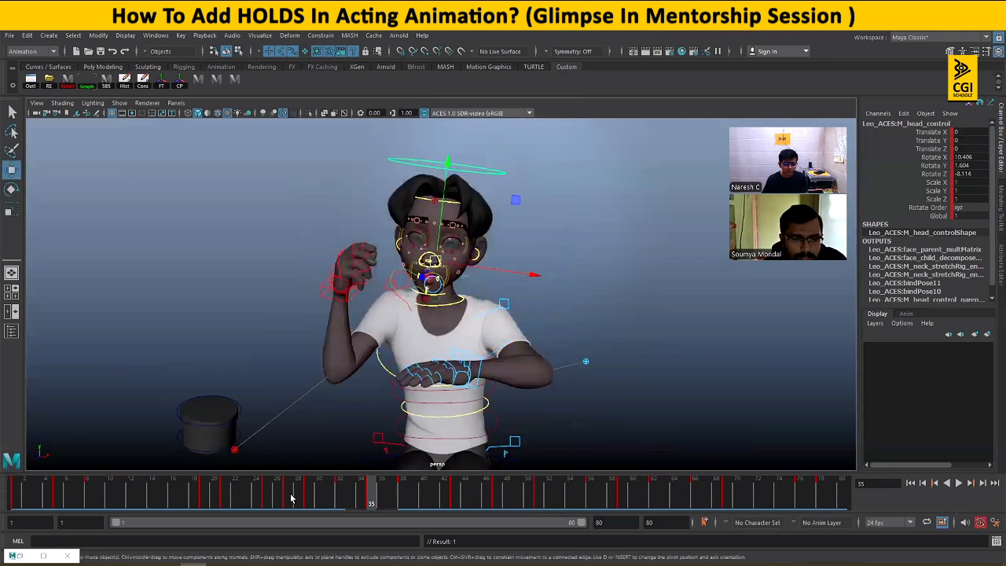
- Scrub through the frames around 35 in the perspective and camera views to examine the head and body motion
{"action": "left_click", "coordinate": [331, 501]}
{"action": "left_click", "coordinate": [382, 501]}
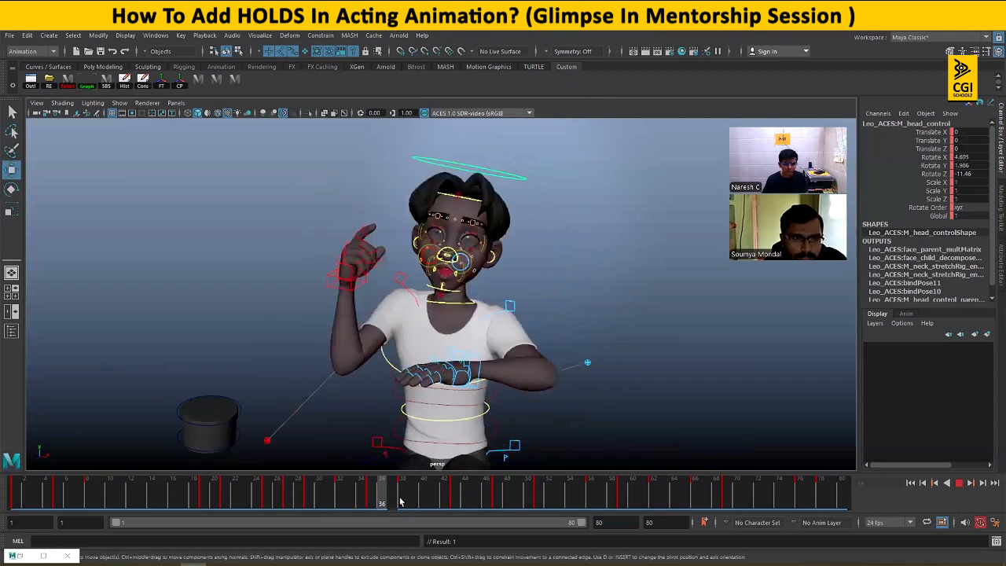
{"action": "left_click", "coordinate": [402, 498]}
{"action": "mouse_move", "coordinate": [336, 493]}
{"action": "left_mouse_down"}
{"action": "mouse_move", "coordinate": [395, 496]}
{"action": "mouse_move", "coordinate": [340, 499]}
{"action": "left_mouse_up"}
{"action": "left_click", "coordinate": [373, 500]}
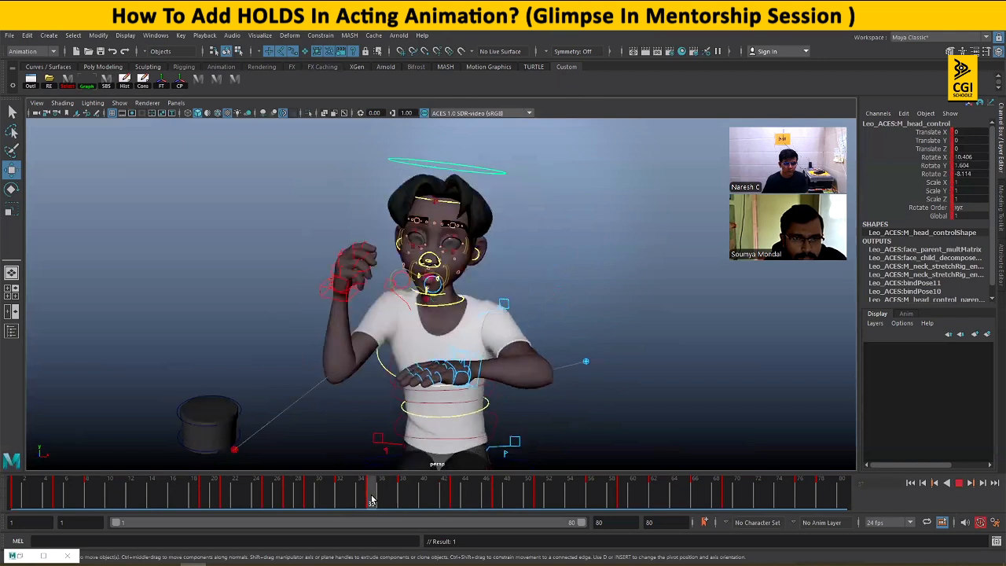
{"action": "key", "text": "space"}
{"action": "key", "text": "space"}
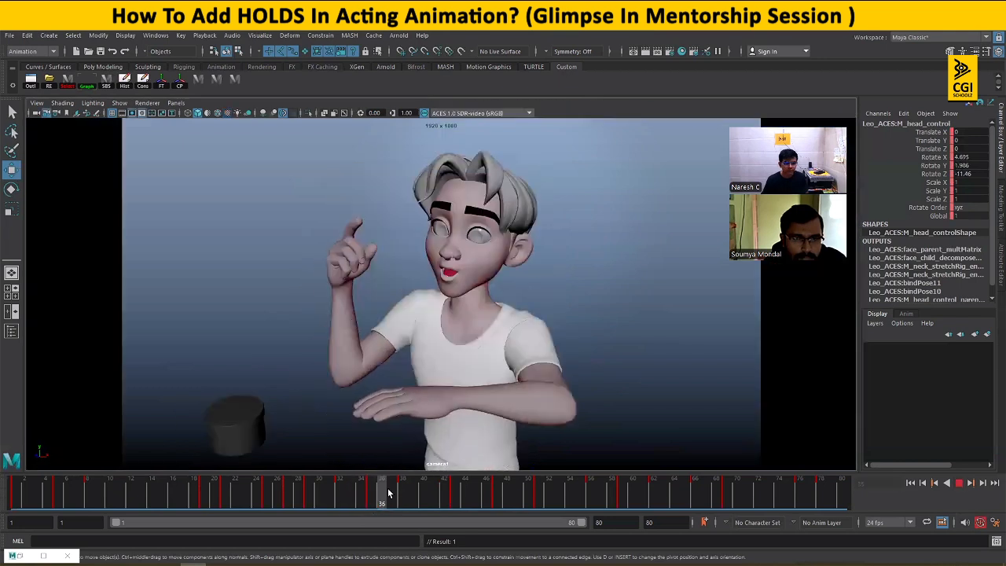
{"action": "key", "text": "space"}
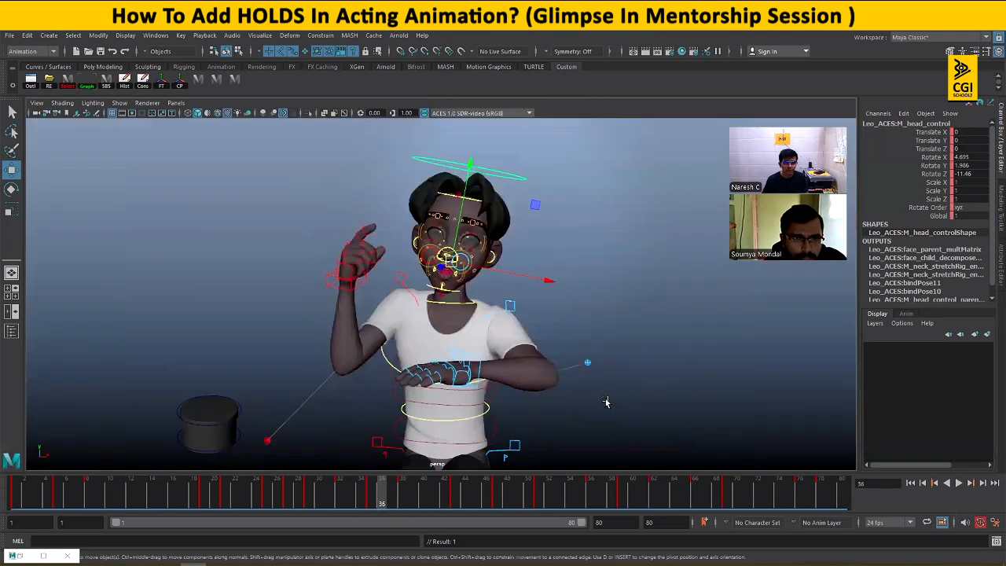
- Rotate the chest control sideways to Rotate Z -1.824 at frame 36
{"action": "left_click", "coordinate": [487, 343]}
{"action": "left_click", "coordinate": [478, 344]}
{"action": "left_click_drag", "start_coordinate": [480, 345], "coordinate": [518, 365], "text": "alt"}
{"action": "scroll", "coordinate": [512, 402], "scroll_direction": "up", "scroll_amount": 2}
{"action": "key", "text": "e"}
{"action": "left_click_drag", "start_coordinate": [540, 301], "coordinate": [540, 293]}
{"action": "key", "text": "w"}
- Rotate the three spine FK controls together to Rotate X 11.967, Y -0.79, Z -0.926 at frame 36
{"action": "left_click_drag", "start_coordinate": [492, 351], "coordinate": [496, 234], "text": "alt"}
{"action": "left_click", "coordinate": [493, 393]}
{"action": "key", "text": "e"}
{"action": "left_click", "coordinate": [487, 365]}
{"action": "key", "text": "w"}
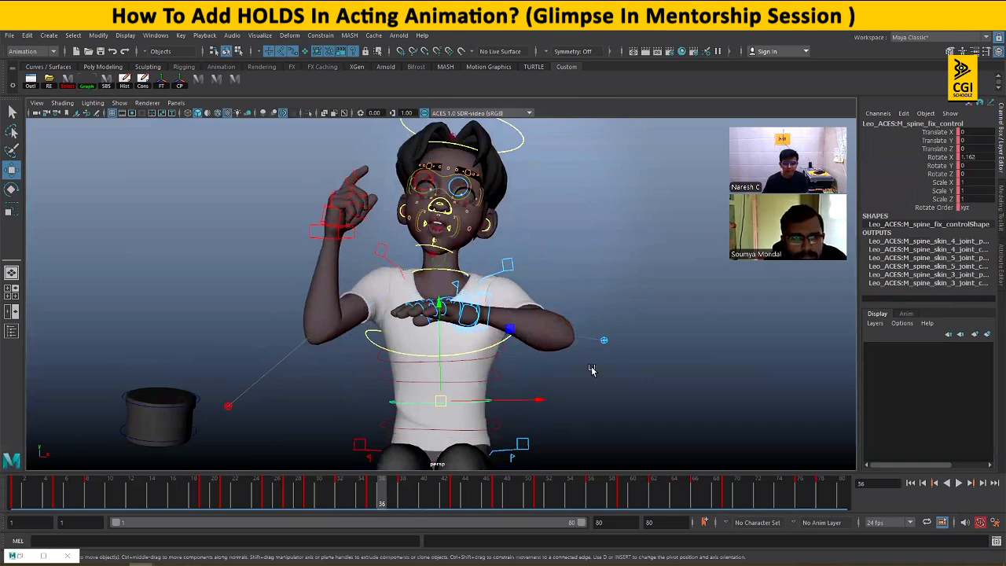
{"action": "left_click", "coordinate": [539, 406]}
{"action": "left_click", "coordinate": [497, 427]}
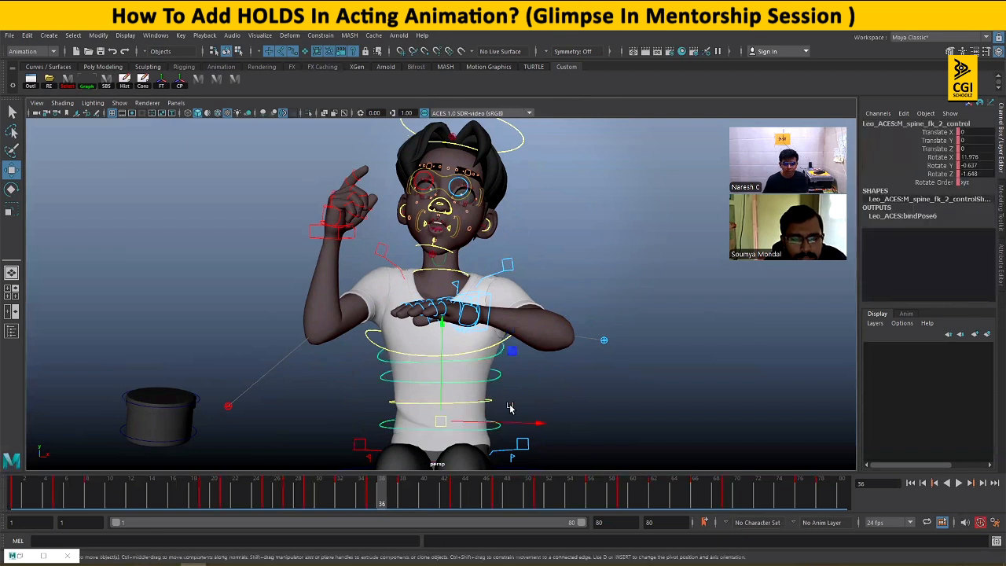
{"action": "key", "text": "e"}
{"action": "left_click_drag", "start_coordinate": [525, 380], "coordinate": [524, 378]}
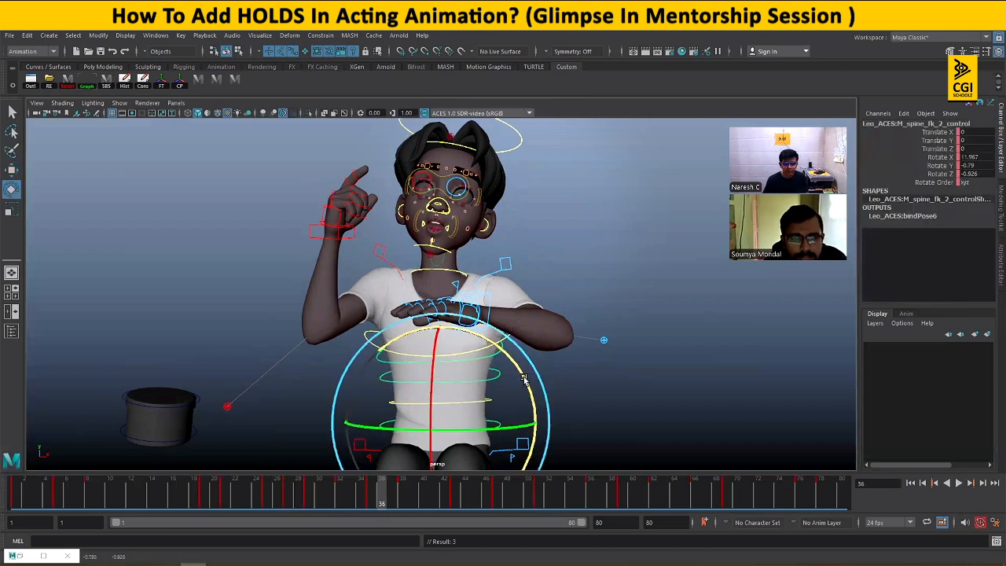
{"action": "key", "text": "w"}
- Bend the chest control forward to Rotate X 2.426 at frame 36
{"action": "left_click", "coordinate": [486, 346]}
{"action": "left_click", "coordinate": [487, 346]}
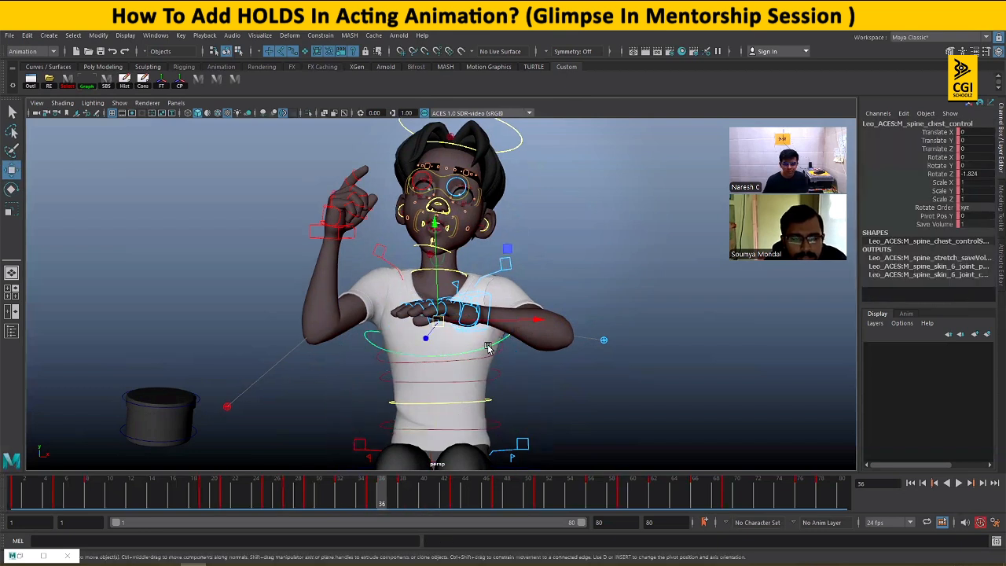
{"action": "key", "text": "e"}
{"action": "left_click_drag", "start_coordinate": [429, 376], "coordinate": [442, 336]}
{"action": "key", "text": "w"}
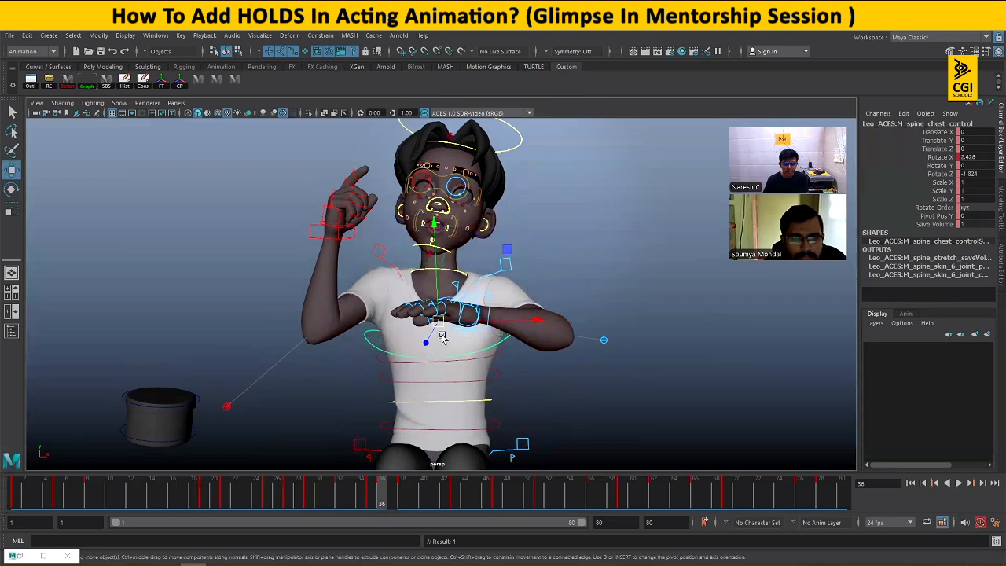
- Tilt the head control down to Rotate X 15.866 at frame 36 and check the pose through the shot camera
{"action": "left_click", "coordinate": [520, 146]}
{"action": "right_click_drag", "start_coordinate": [520, 238], "coordinate": [433, 284], "text": "alt"}
{"action": "middle_click_drag", "start_coordinate": [432, 285], "coordinate": [440, 321], "text": "alt"}
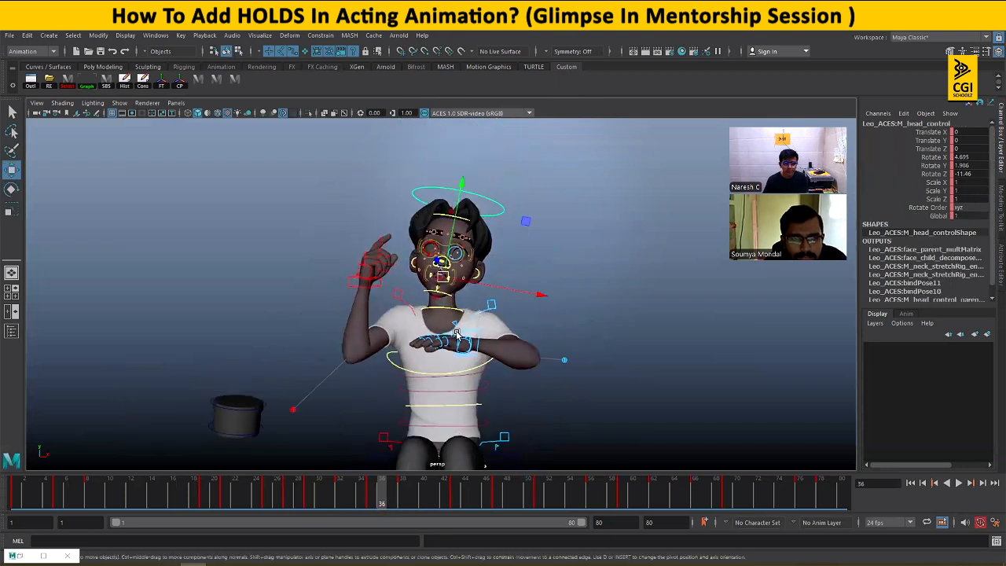
{"action": "key", "text": "e"}
{"action": "left_click_drag", "start_coordinate": [427, 314], "coordinate": [425, 340]}
{"action": "key", "text": "w"}
{"action": "key", "text": "space"}
{"action": "key", "text": "space"}
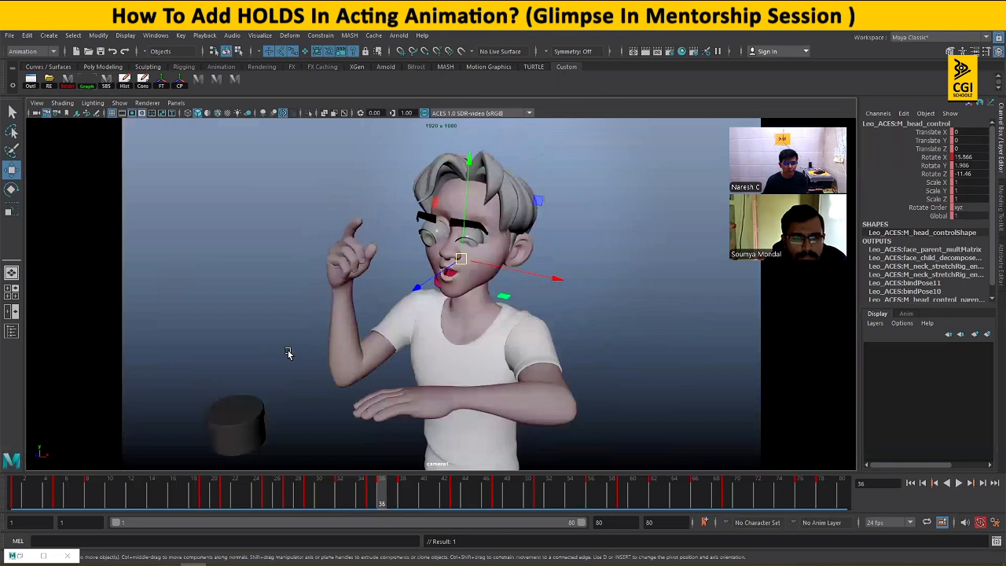
- Select all of the character's rig controls and delete their key at frame 36
{"action": "left_click", "coordinate": [664, 369]}
{"action": "key", "text": "ctrl+z"}
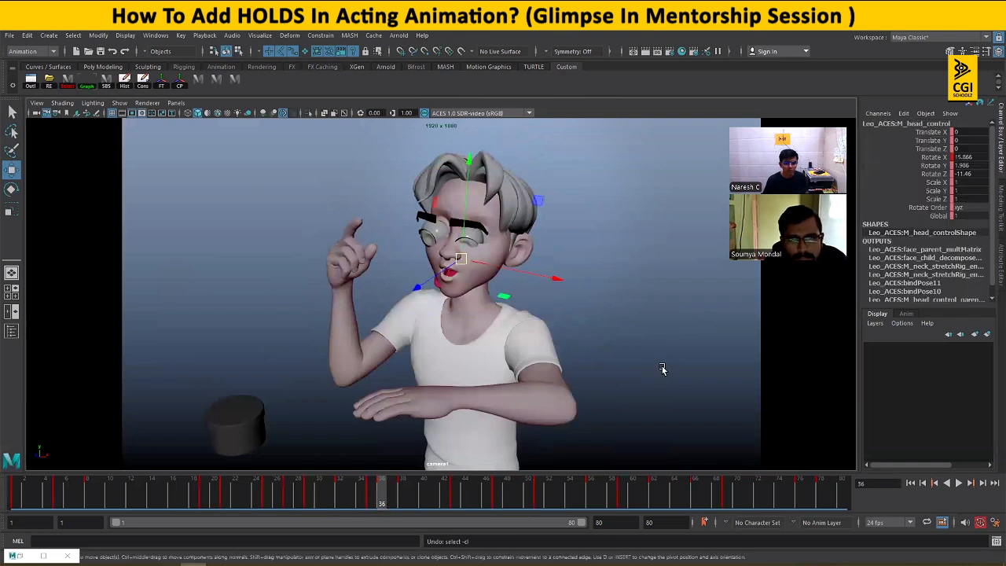
{"action": "left_click_drag", "start_coordinate": [323, 501], "coordinate": [381, 492]}
{"action": "left_click", "coordinate": [235, 84]}
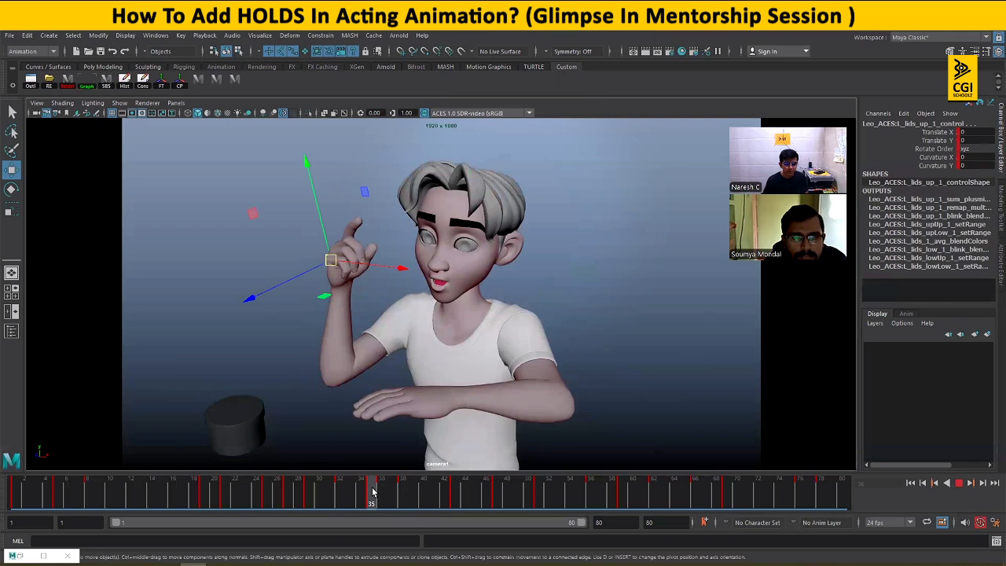
{"action": "right_click", "coordinate": [382, 488]}
{"action": "left_click", "coordinate": [522, 307]}
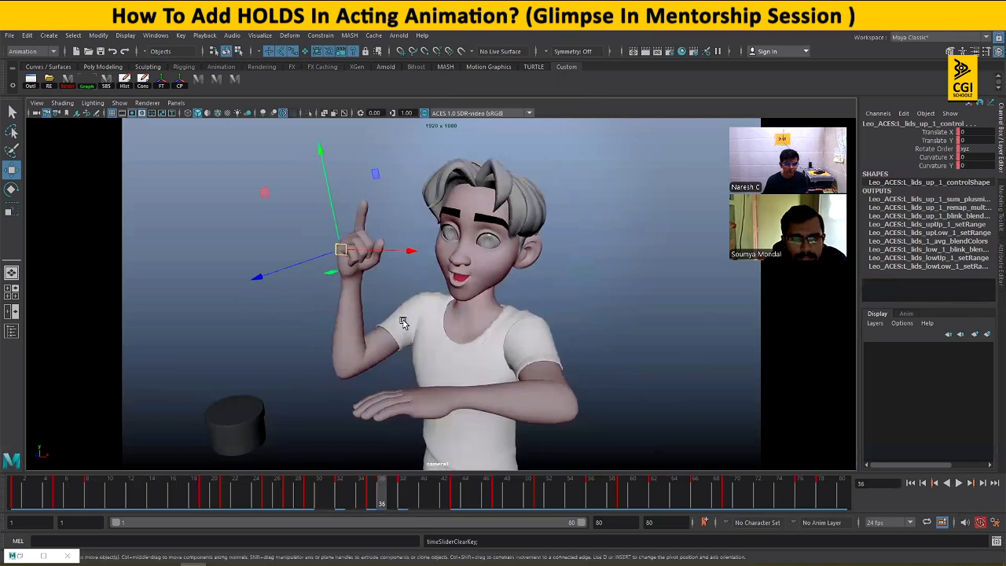
- From a side perspective view, key the COG control at frame 35 close to its frame 32 pose to hold the body
{"action": "left_click_drag", "start_coordinate": [317, 487], "coordinate": [401, 501]}
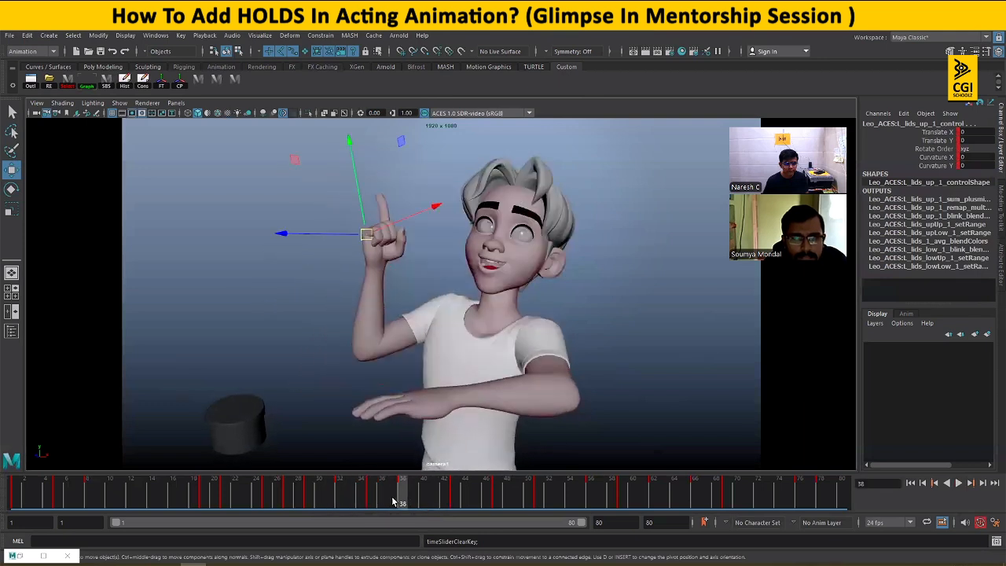
{"action": "left_click", "coordinate": [372, 498]}
{"action": "key", "text": "space"}
{"action": "key", "text": "space"}
{"action": "left_click_drag", "start_coordinate": [528, 378], "coordinate": [604, 368], "text": "alt"}
{"action": "left_click", "coordinate": [603, 367]}
{"action": "left_click_drag", "start_coordinate": [341, 488], "coordinate": [372, 490]}
{"action": "middle_click_drag", "start_coordinate": [593, 453], "coordinate": [599, 406], "text": "alt"}
{"action": "left_click", "coordinate": [611, 407]}
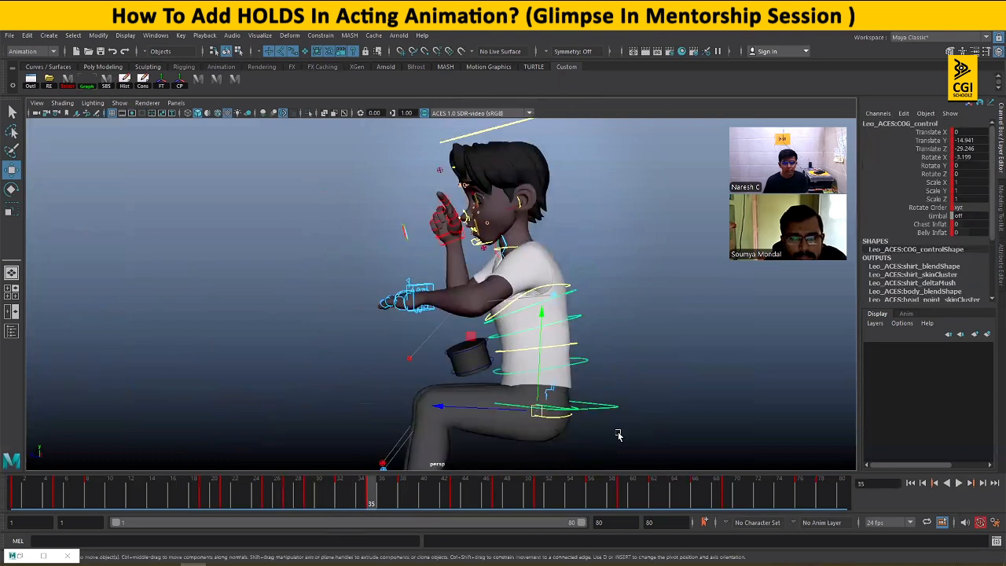
{"action": "left_click_drag", "start_coordinate": [355, 504], "coordinate": [373, 489]}
{"action": "left_click", "coordinate": [340, 493]}
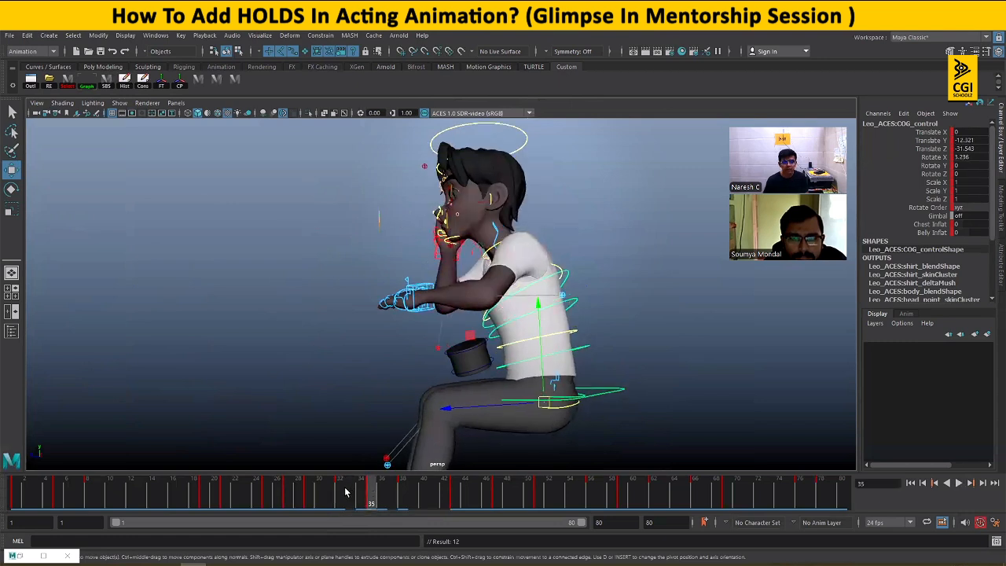
- Play and scrub frames 29 to 39 to examine the body's movement from the side and through the camera
{"action": "left_click", "coordinate": [341, 492]}
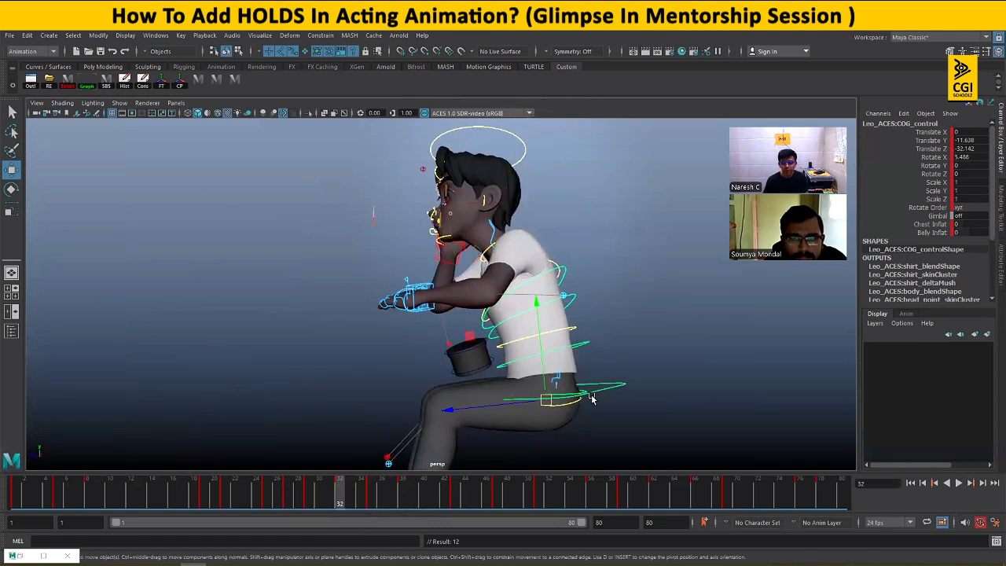
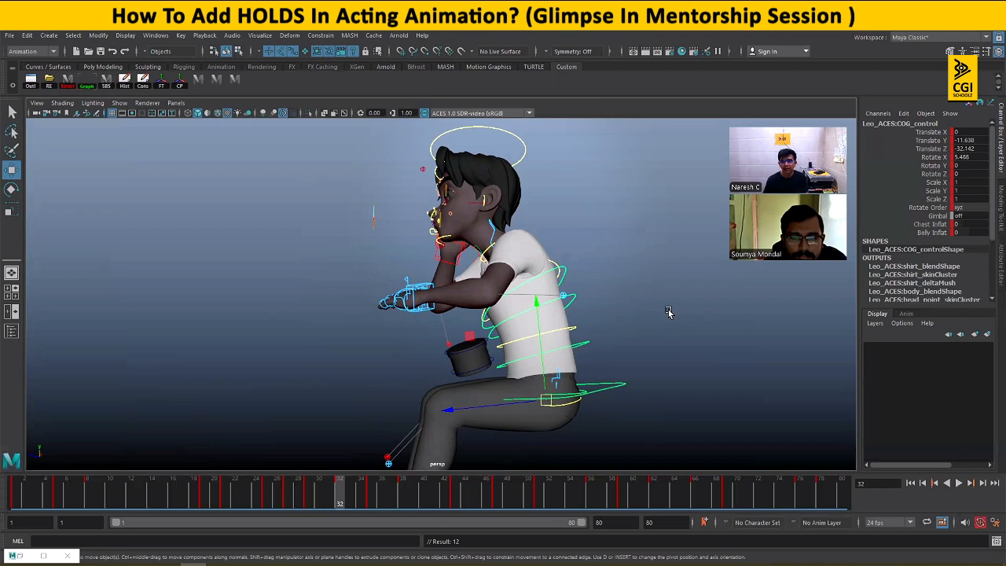
{"action": "left_click_drag", "start_coordinate": [731, 325], "coordinate": [564, 370], "text": "alt"}
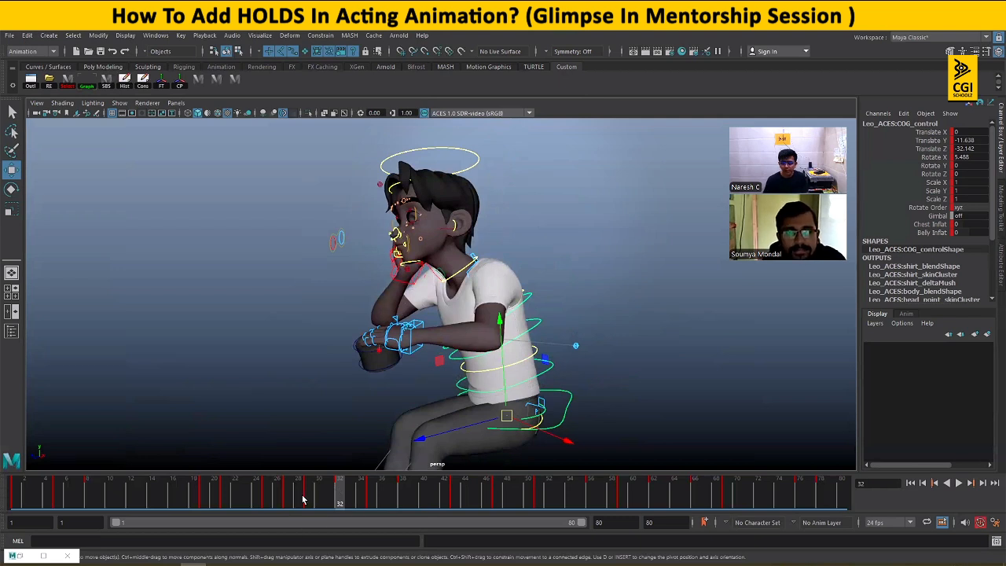
{"action": "left_click_drag", "start_coordinate": [303, 498], "coordinate": [417, 500]}
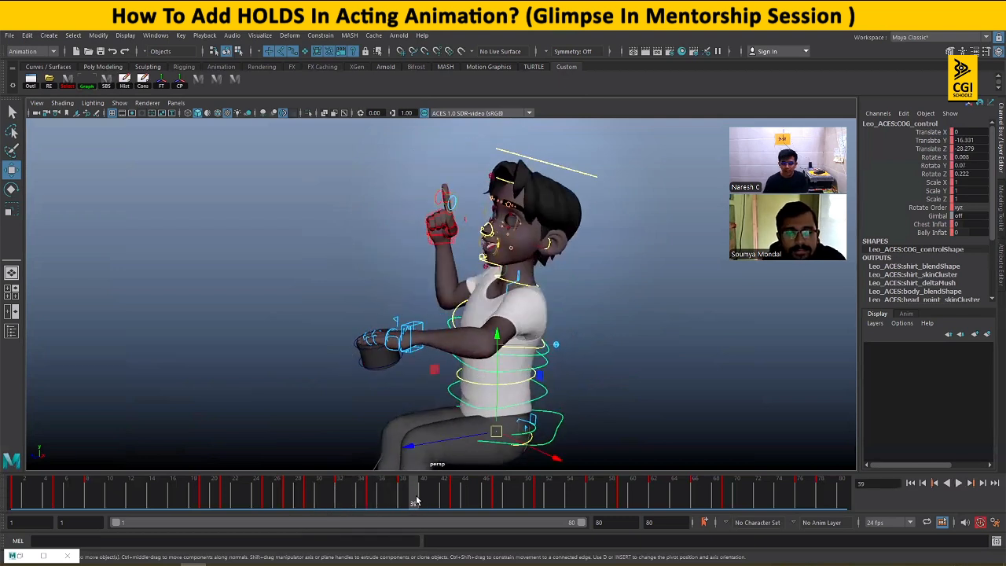
{"action": "right_click_drag", "start_coordinate": [681, 355], "coordinate": [620, 380], "text": "alt"}
{"action": "left_click_drag", "start_coordinate": [619, 379], "coordinate": [583, 389], "text": "alt"}
{"action": "left_click_drag", "start_coordinate": [369, 496], "coordinate": [414, 499]}
{"action": "key", "text": "alt+v"}
{"action": "left_click_drag", "start_coordinate": [325, 497], "coordinate": [404, 495]}
{"action": "key", "text": "space"}
{"action": "key", "text": "space"}
{"action": "key", "text": "space"}
{"action": "key", "text": "space"}
{"action": "left_click_drag", "start_coordinate": [561, 369], "coordinate": [553, 370], "text": "alt"}
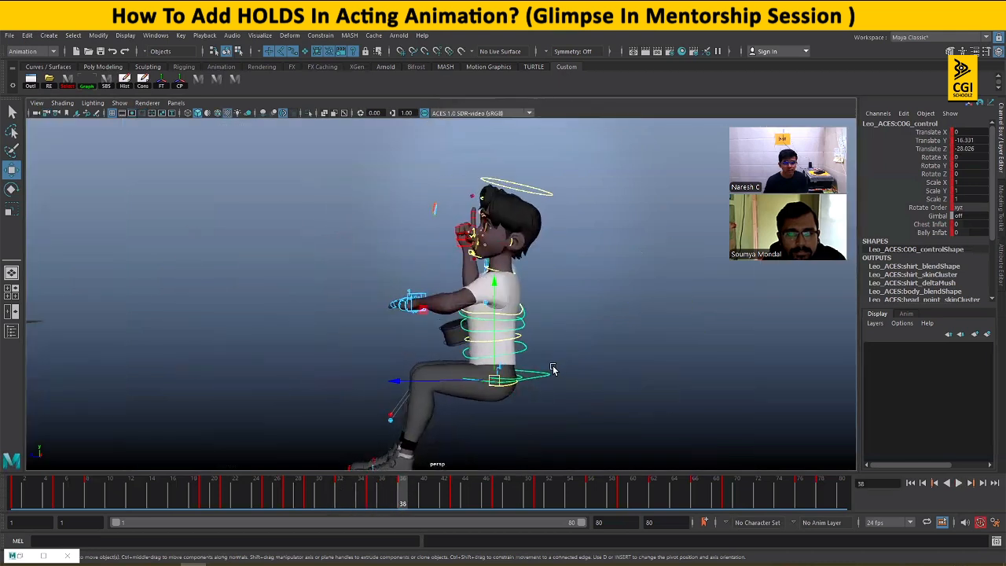
- Key the COG control at frame 38 close to its frame 35 pose so the body lags behind the head
{"action": "left_click", "coordinate": [341, 492]}
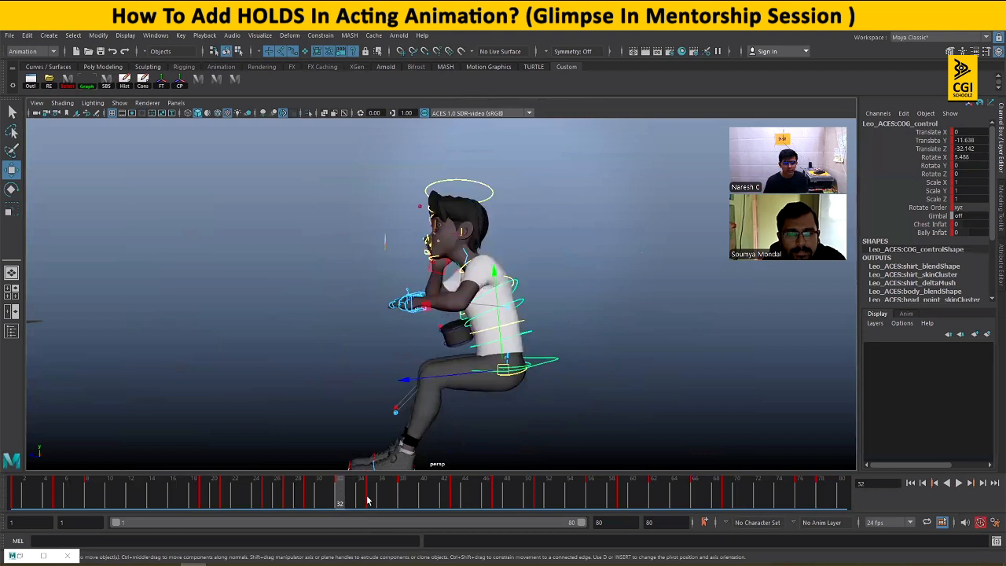
{"action": "left_click", "coordinate": [366, 500]}
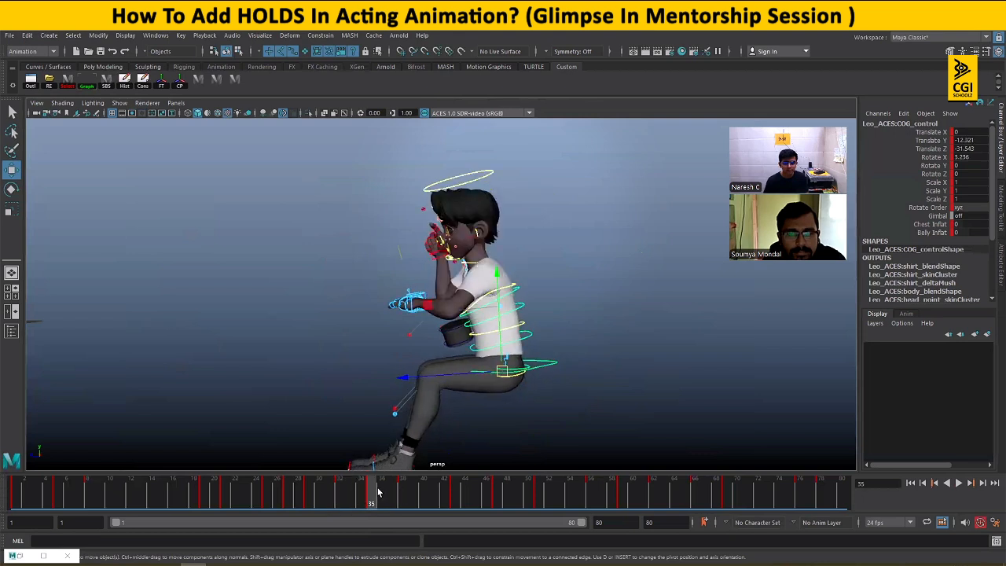
{"action": "left_click", "coordinate": [377, 492]}
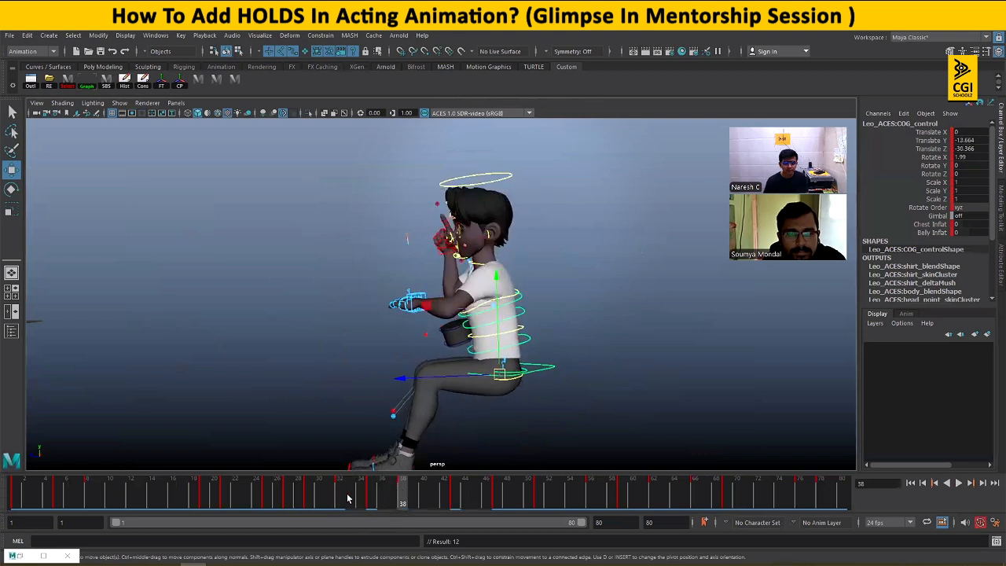
{"action": "left_click", "coordinate": [343, 495]}
{"action": "left_click", "coordinate": [417, 497]}
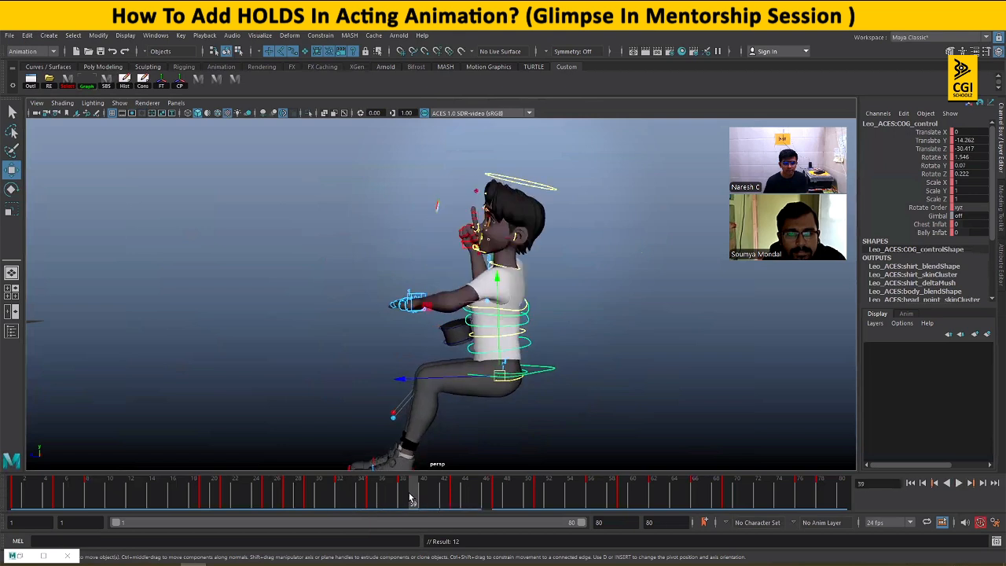
{"action": "left_click", "coordinate": [375, 496]}
{"action": "left_click", "coordinate": [402, 493]}
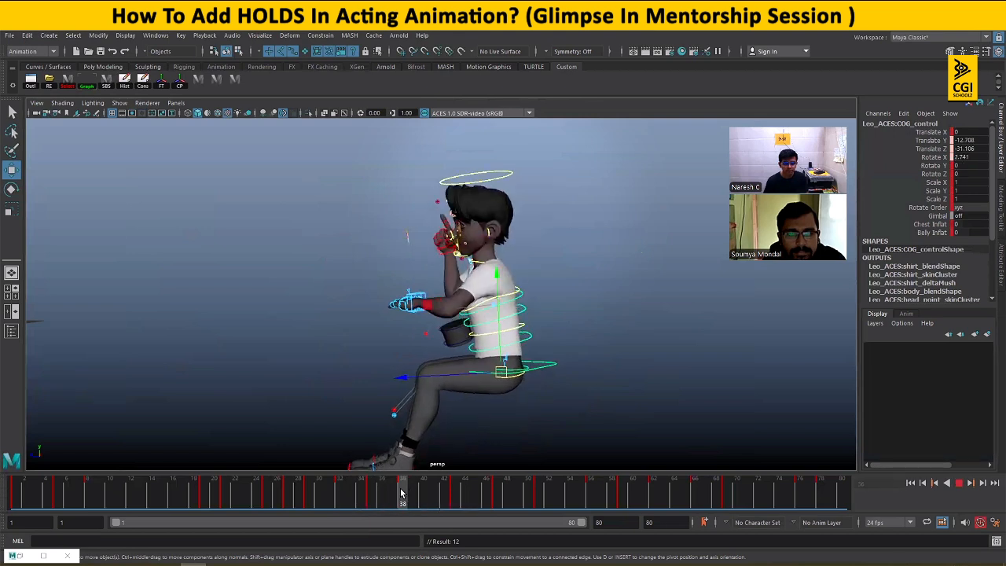
- Scrub frames 30 to 39 through the shot camera to check the timing of the body's rise
{"action": "key", "text": "space"}
{"action": "key", "text": "space"}
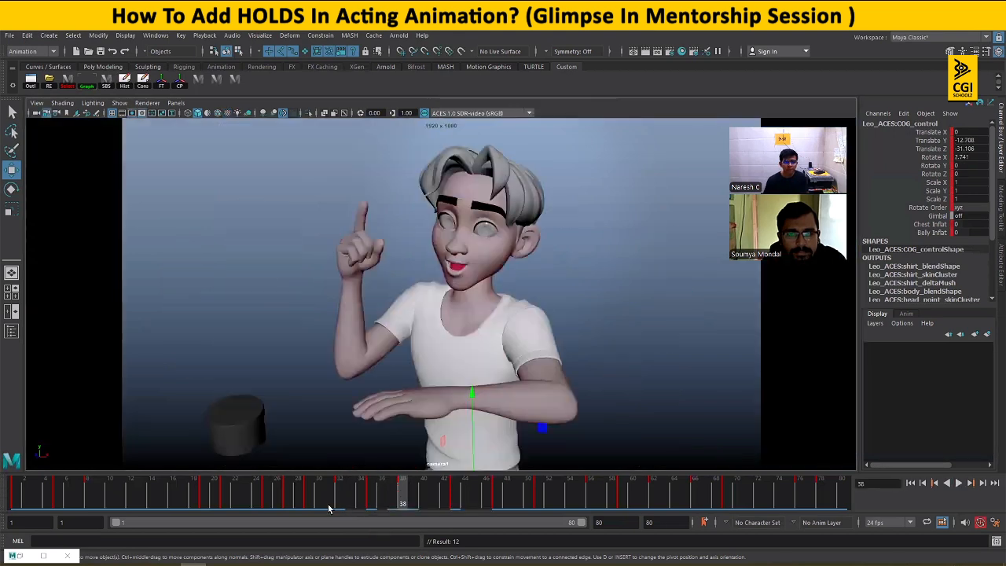
{"action": "left_click_drag", "start_coordinate": [309, 493], "coordinate": [411, 490]}
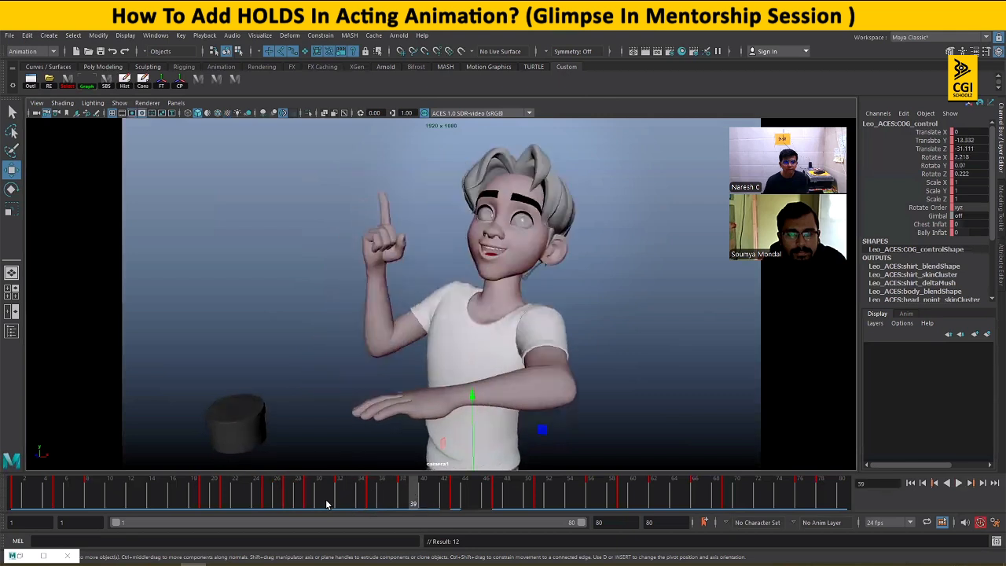
{"action": "left_click_drag", "start_coordinate": [318, 504], "coordinate": [405, 503]}
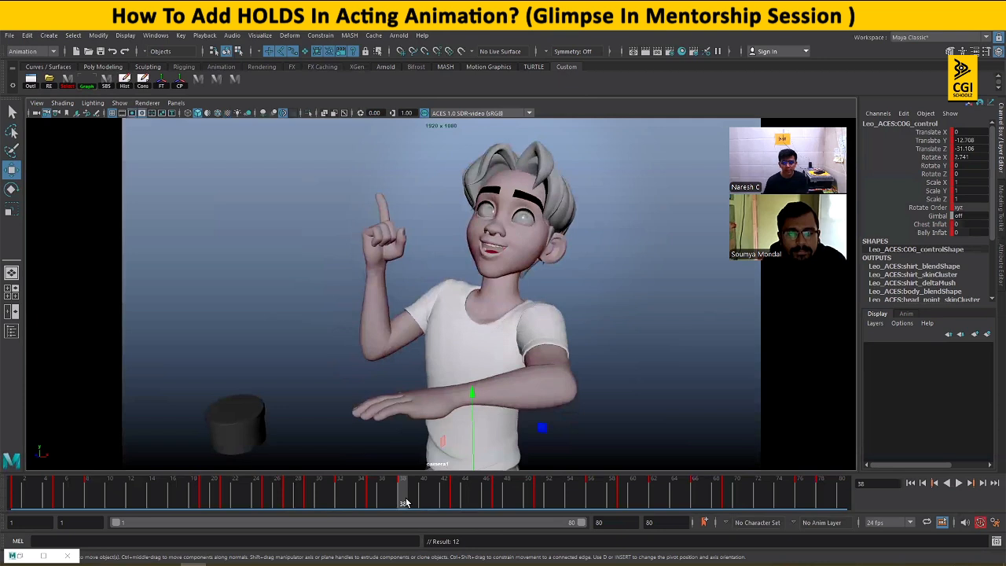
{"action": "left_click_drag", "start_coordinate": [335, 499], "coordinate": [400, 499]}
{"action": "left_click_drag", "start_coordinate": [312, 501], "coordinate": [401, 503]}
{"action": "left_click_drag", "start_coordinate": [322, 499], "coordinate": [400, 501]}
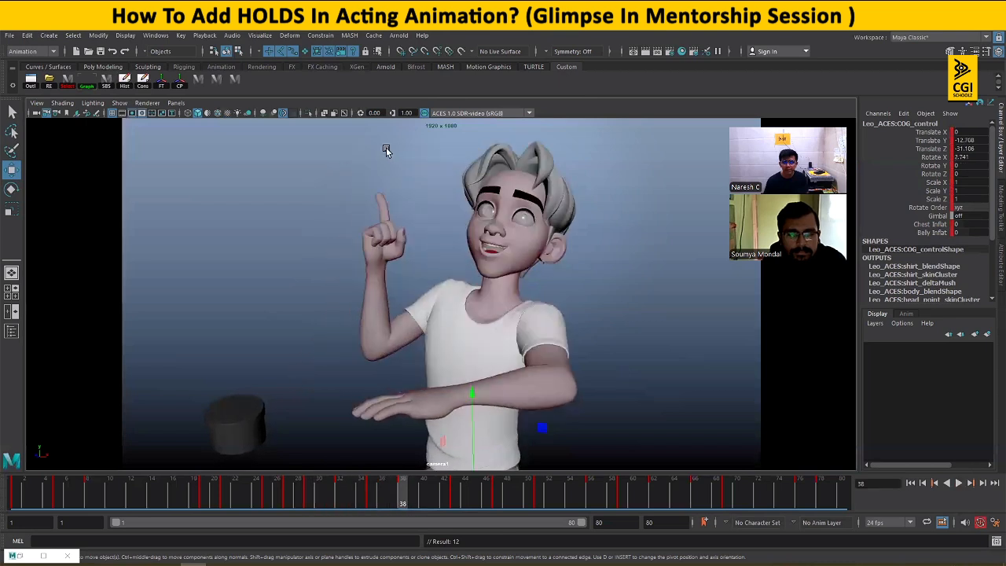
- Adjust the chest control's forward-back rotation at frame 35 in the perspective view
{"action": "left_click", "coordinate": [239, 82]}
{"action": "left_click_drag", "start_coordinate": [338, 501], "coordinate": [371, 495]}
{"action": "key", "text": "space"}
{"action": "key", "text": "space"}
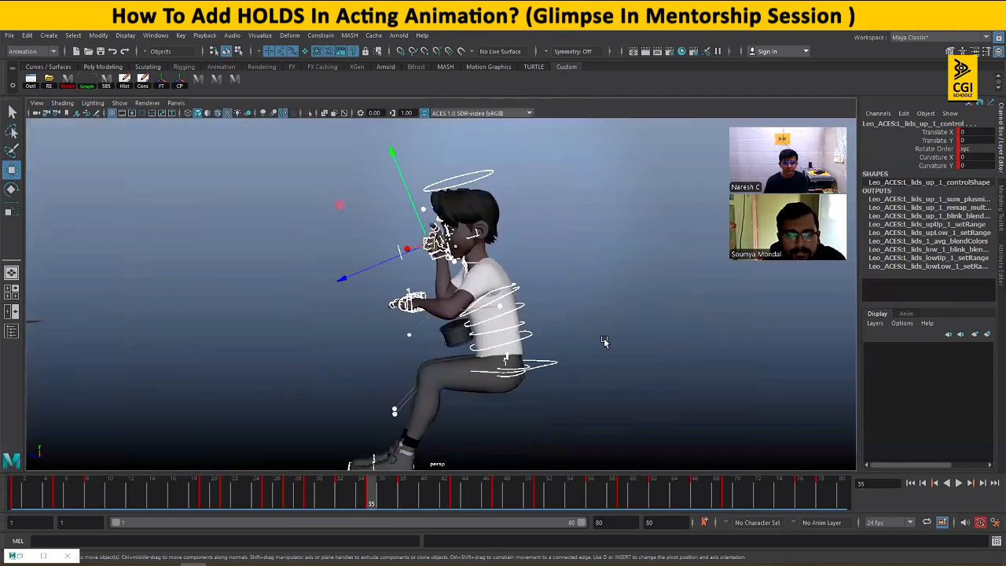
{"action": "scroll", "coordinate": [591, 345], "scroll_direction": "up", "scroll_amount": 2}
{"action": "left_click", "coordinate": [558, 297]}
{"action": "left_click", "coordinate": [522, 281]}
{"action": "left_click_drag", "start_coordinate": [577, 312], "coordinate": [599, 321], "text": "alt"}
{"action": "key", "text": "e"}
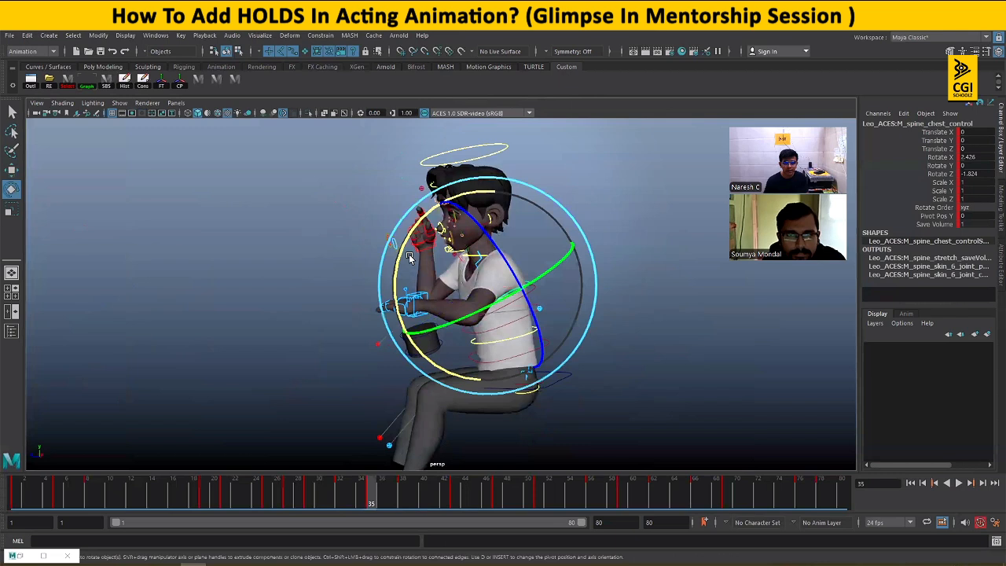
{"action": "left_click_drag", "start_coordinate": [397, 258], "coordinate": [382, 224]}
- Tilt the head control down at frame 35 to about 33.73 in Rotate X
{"action": "key", "text": "w"}
{"action": "left_click", "coordinate": [477, 162]}
{"action": "left_click", "coordinate": [487, 151]}
{"action": "key", "text": "e"}
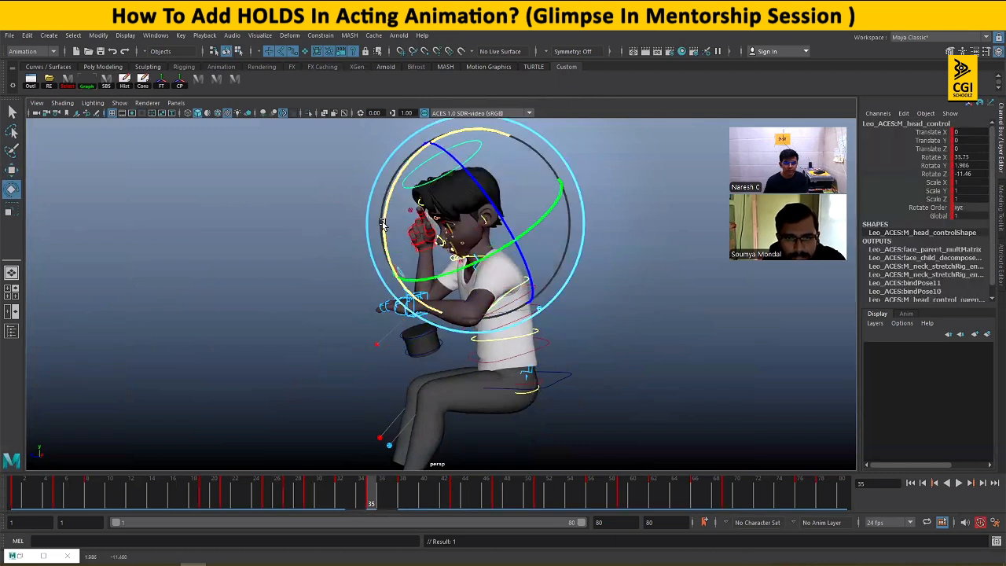
{"action": "key", "text": "w"}
- Rotate the neck control forward at frame 35 and key it
{"action": "scroll", "coordinate": [481, 245], "scroll_direction": "up", "scroll_amount": 2}
{"action": "left_click_drag", "start_coordinate": [497, 228], "coordinate": [591, 268], "text": "alt"}
{"action": "left_click", "coordinate": [483, 251]}
{"action": "key", "text": "e"}
{"action": "left_click_drag", "start_coordinate": [411, 222], "coordinate": [409, 248]}
{"action": "left_click_drag", "start_coordinate": [511, 293], "coordinate": [422, 282], "text": "alt"}
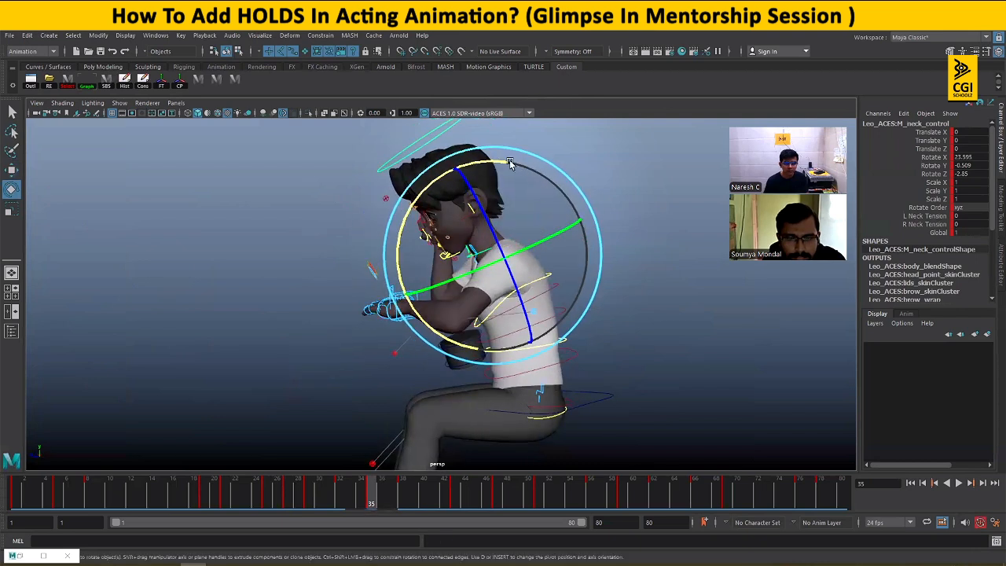
{"action": "left_click_drag", "start_coordinate": [509, 162], "coordinate": [505, 162]}
{"action": "key", "text": "s"}
- Rotate the chest control to about 8.871 in X at frame 35 and nudge its position slightly
{"action": "key", "text": "w"}
{"action": "left_click", "coordinate": [575, 312]}
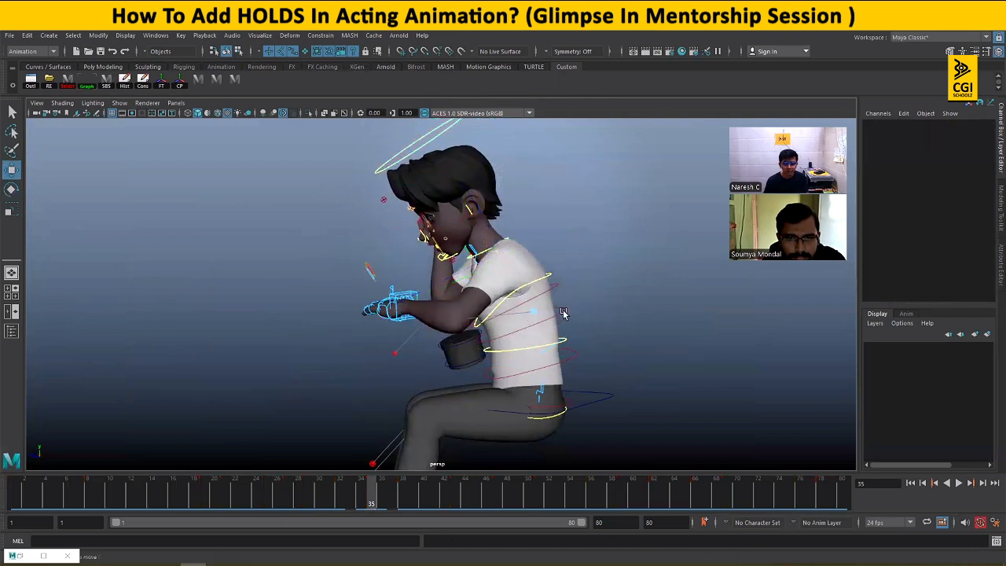
{"action": "left_click", "coordinate": [563, 312]}
{"action": "key", "text": "e"}
{"action": "left_click_drag", "start_coordinate": [550, 250], "coordinate": [555, 248]}
{"action": "key", "text": "w"}
{"action": "left_click", "coordinate": [557, 284]}
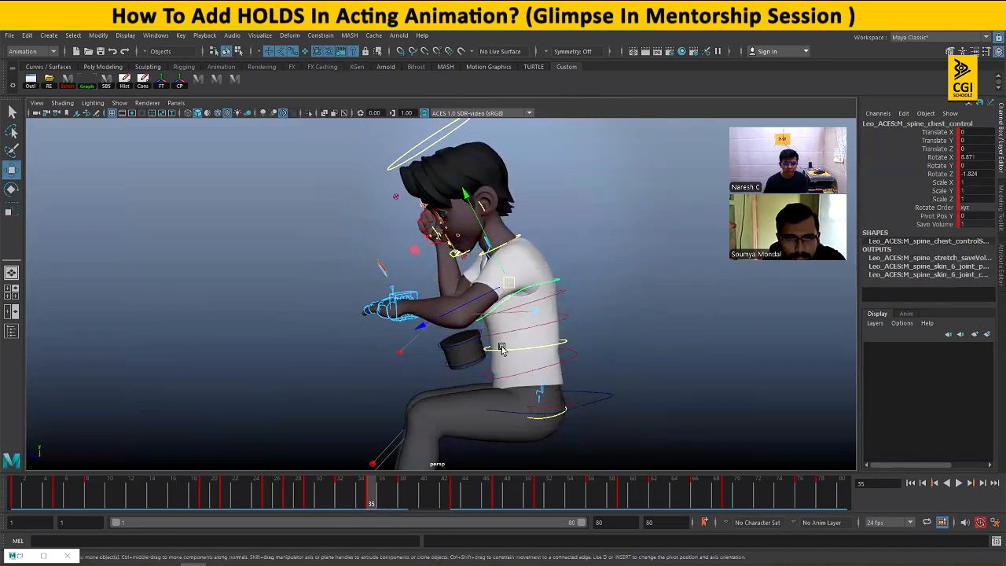
{"action": "left_click_drag", "start_coordinate": [557, 285], "coordinate": [568, 351], "text": "alt"}
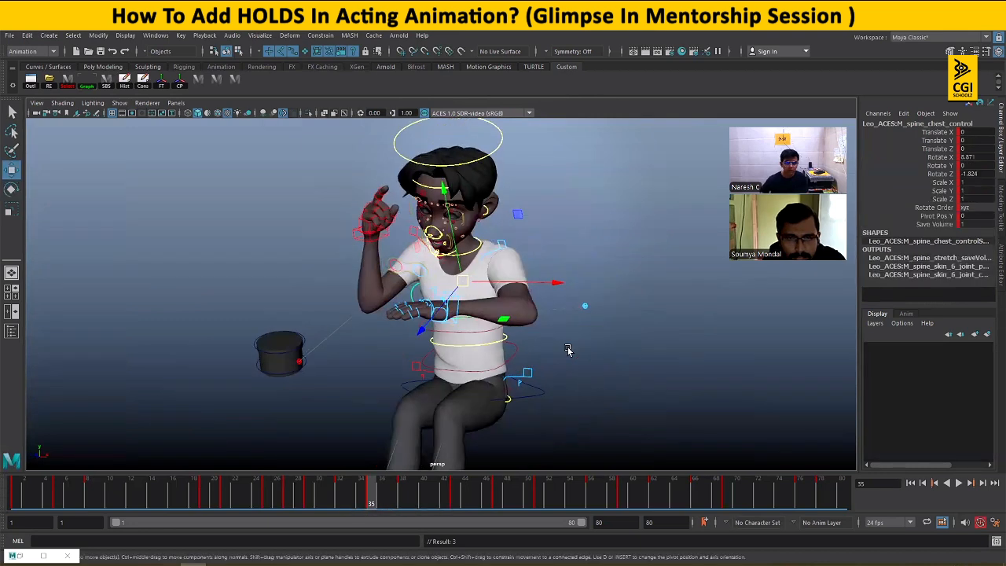
{"action": "middle_click_drag", "start_coordinate": [568, 348], "coordinate": [568, 351]}
- Through the shot camera, rotate the head control at frame 35 to about 33.976, 1.827, -17.543
{"action": "key", "text": "space"}
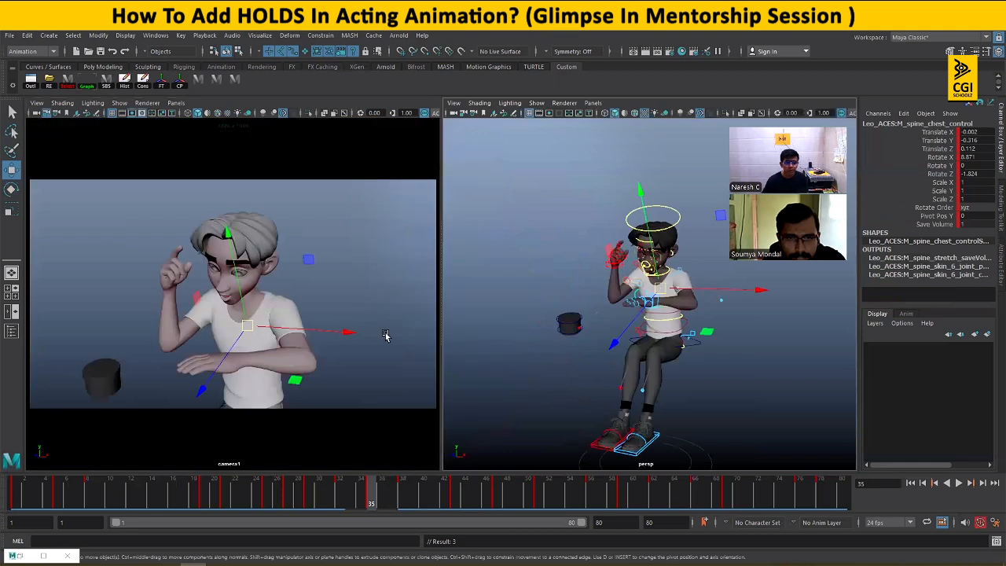
{"action": "key", "text": "space"}
{"action": "left_click", "coordinate": [392, 244]}
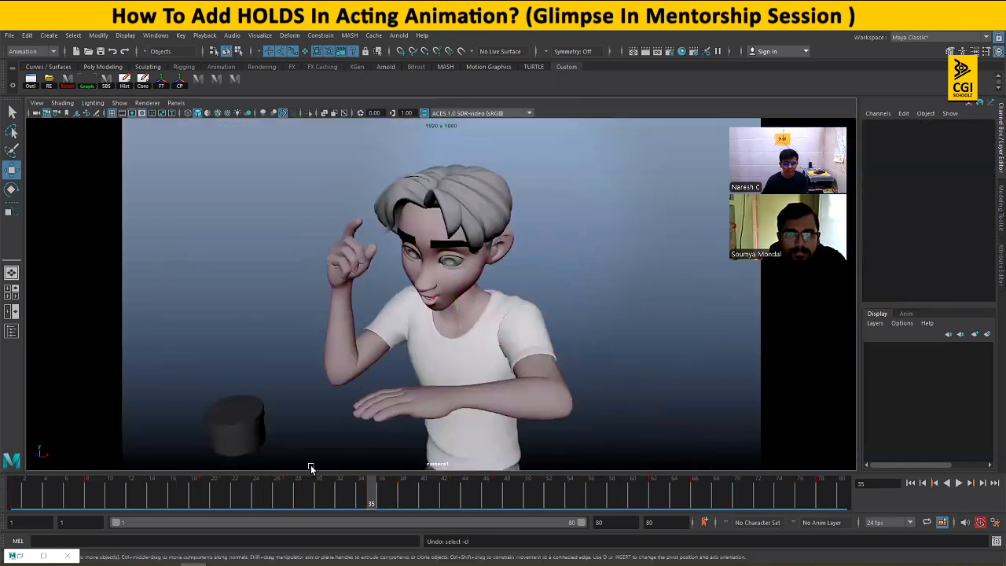
{"action": "key", "text": "space"}
{"action": "left_click", "coordinate": [672, 207]}
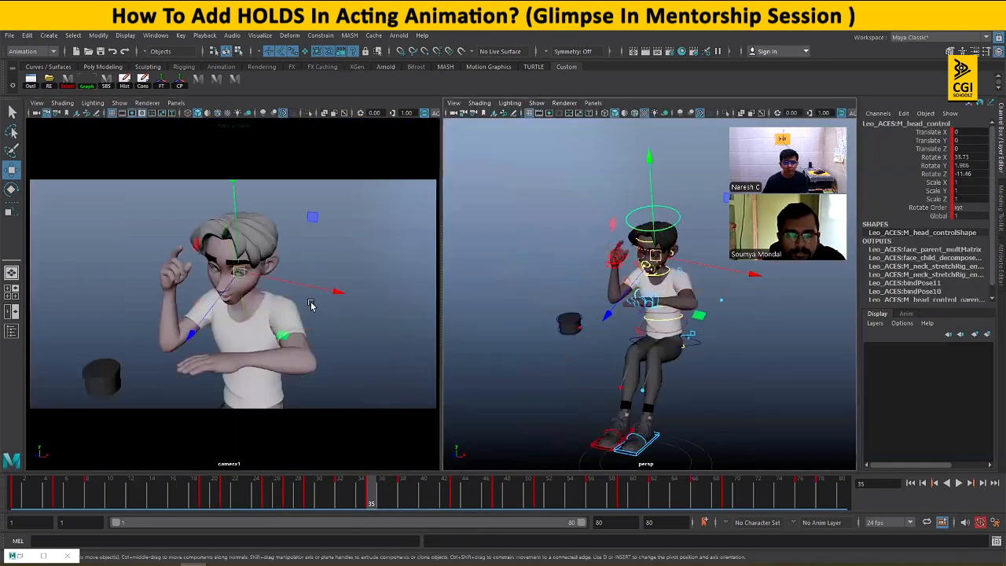
{"action": "key", "text": "space"}
{"action": "key", "text": "e"}
{"action": "left_click_drag", "start_coordinate": [408, 287], "coordinate": [514, 240]}
{"action": "key", "text": "w"}
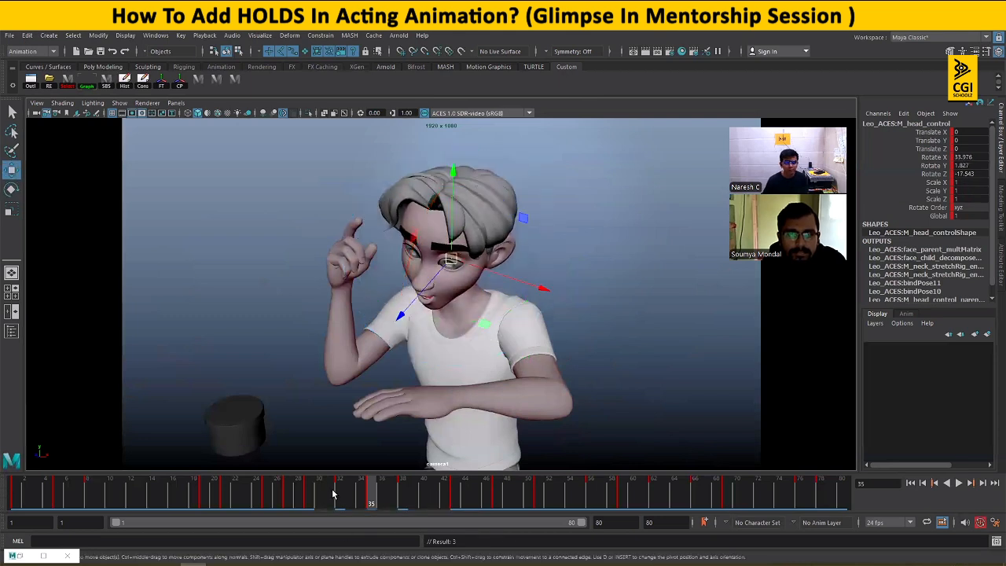
- Preview the motion, then refine the head control's rotation at frame 35 to about 26.855, -0.912, -12.593 from a front perspective view
{"action": "key", "text": "alt+v"}
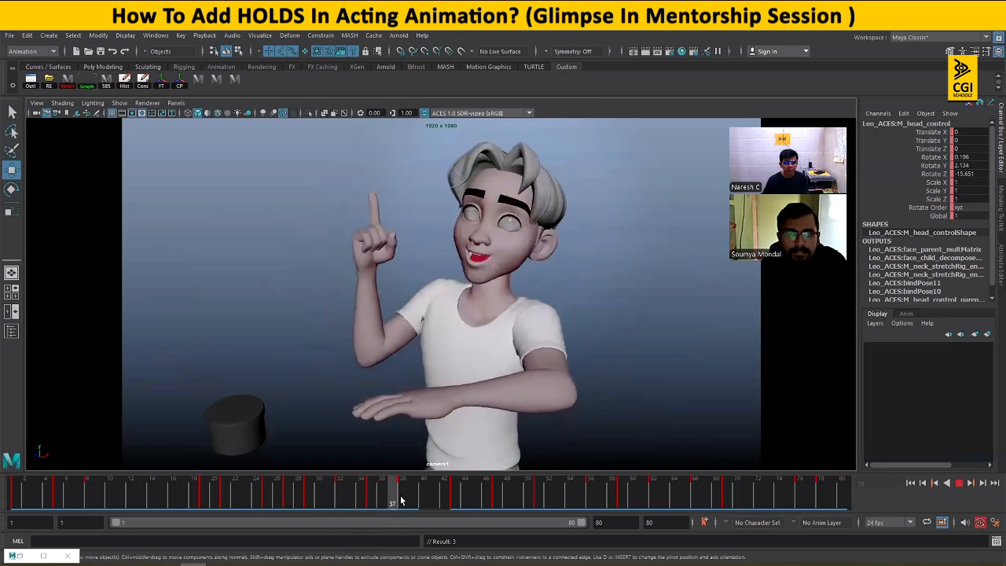
{"action": "key", "text": "alt+v"}
{"action": "left_click_drag", "start_coordinate": [331, 493], "coordinate": [371, 493]}
{"action": "key", "text": "space"}
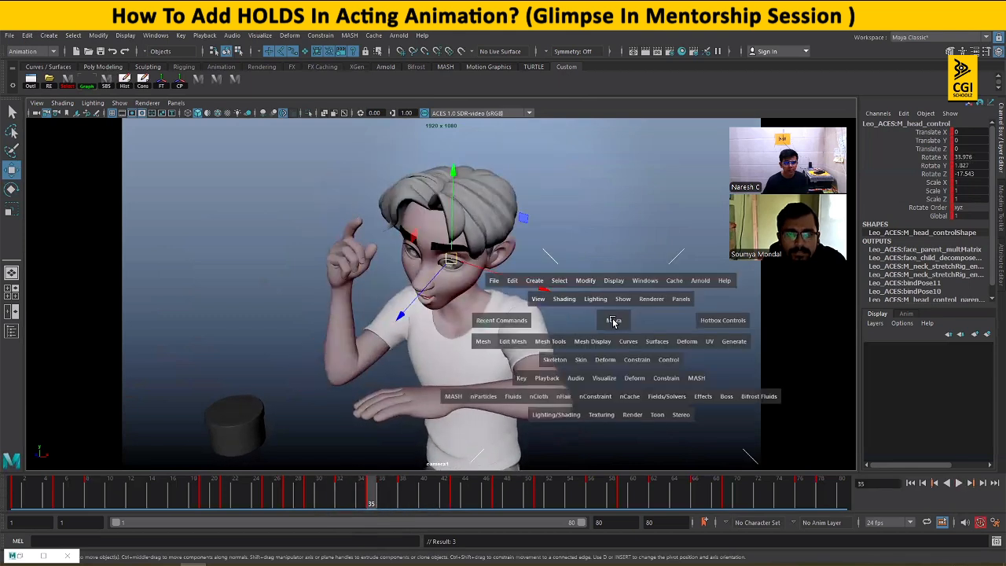
{"action": "key", "text": "space"}
{"action": "key", "text": "e"}
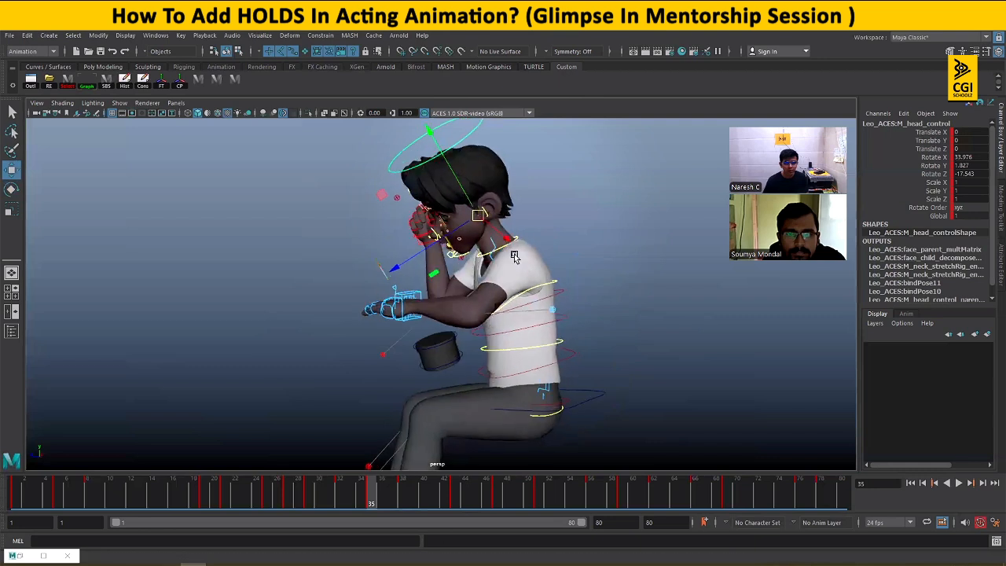
{"action": "left_click_drag", "start_coordinate": [550, 235], "coordinate": [450, 209], "text": "alt"}
{"action": "left_click_drag", "start_coordinate": [373, 140], "coordinate": [369, 143]}
{"action": "left_click_drag", "start_coordinate": [448, 188], "coordinate": [447, 193]}
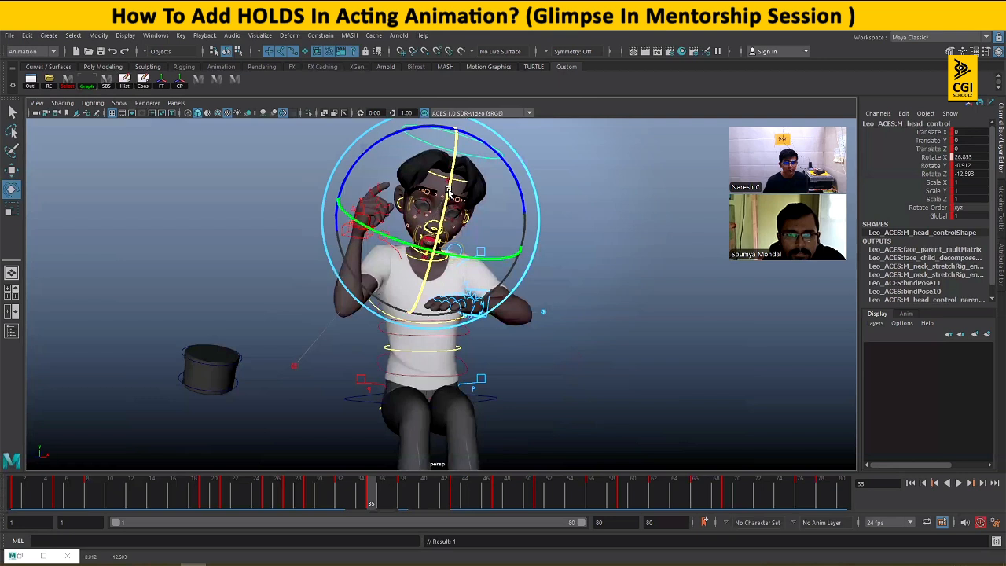
- Raise the eye aim control at frame 35 to about 1.654 in Translate Y
{"action": "left_click_drag", "start_coordinate": [567, 239], "coordinate": [531, 241], "text": "alt"}
{"action": "key", "text": "w"}
{"action": "left_click", "coordinate": [396, 249]}
{"action": "left_click", "coordinate": [407, 247]}
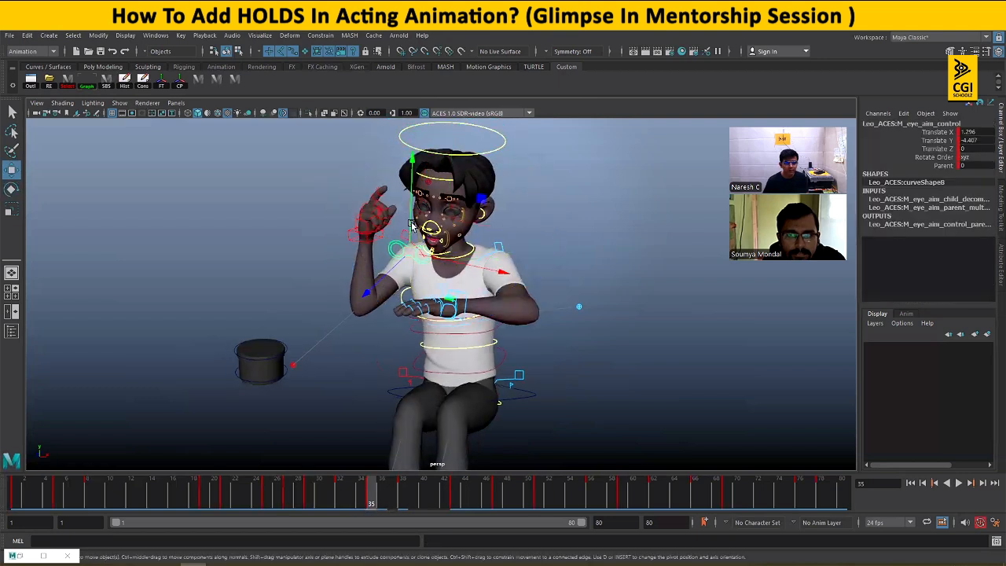
{"action": "mouse_move", "coordinate": [409, 216]}
{"action": "left_mouse_down"}
{"action": "mouse_move", "coordinate": [405, 196]}
{"action": "mouse_move", "coordinate": [407, 206]}
{"action": "left_mouse_up"}
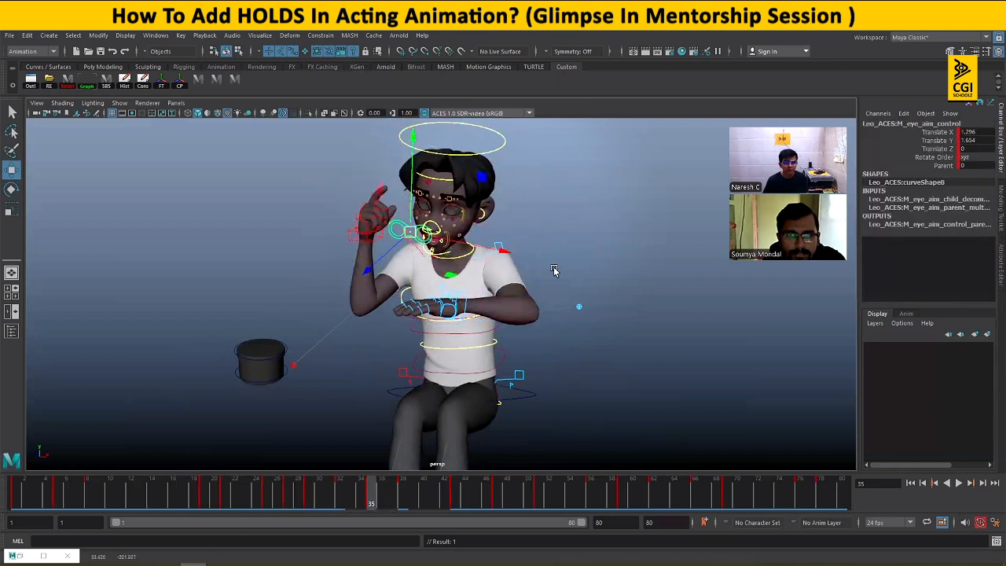
- From a side view, rotate the lower spine FK control slightly in X at frame 35
{"action": "left_click_drag", "start_coordinate": [553, 272], "coordinate": [468, 286], "text": "alt"}
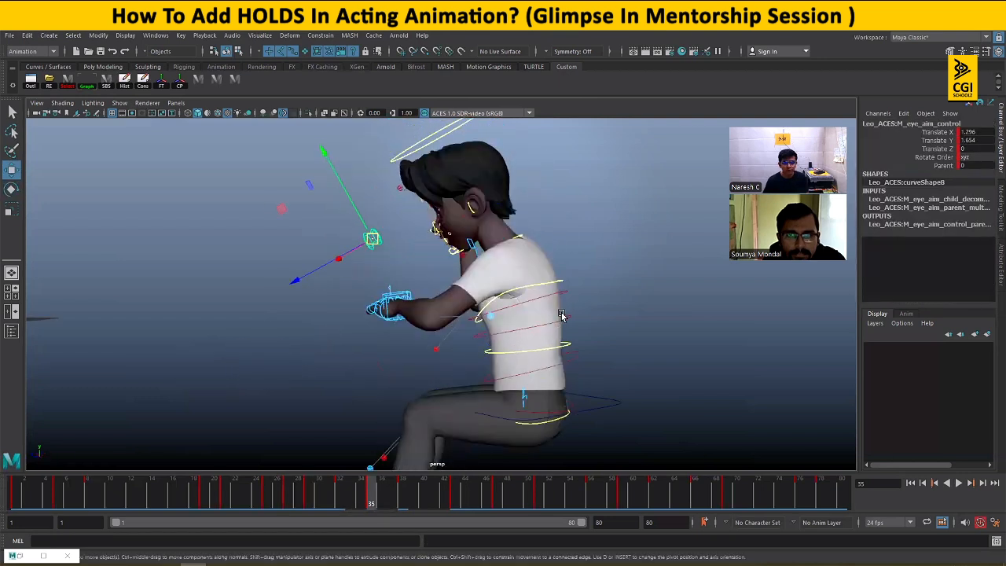
{"action": "left_click", "coordinate": [576, 360]}
{"action": "key", "text": "e"}
{"action": "mouse_move", "coordinate": [584, 291]}
{"action": "left_mouse_down"}
{"action": "mouse_move", "coordinate": [602, 304]}
{"action": "mouse_move", "coordinate": [593, 294]}
{"action": "left_mouse_up"}
{"action": "key", "text": "w"}
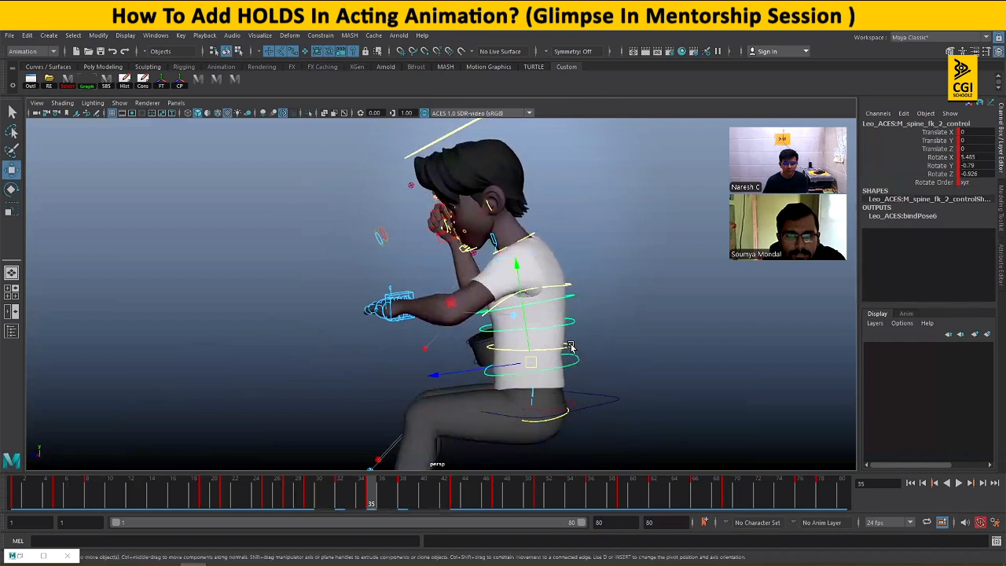
- Move the mid-spine fix control at frame 35 to about -2.894 in Y and -1.937 in Z
{"action": "left_click", "coordinate": [574, 352]}
{"action": "left_click_drag", "start_coordinate": [525, 323], "coordinate": [526, 327]}
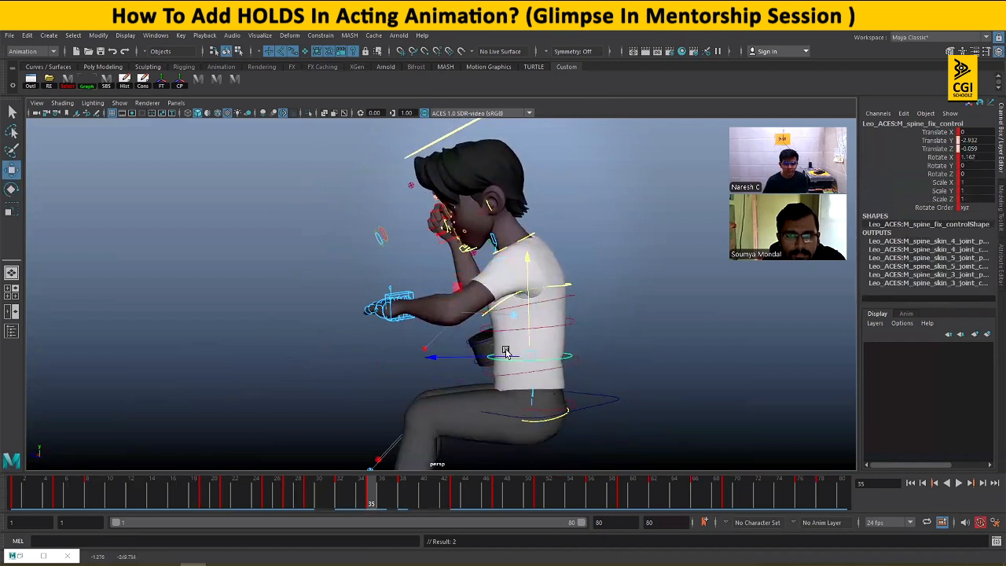
{"action": "left_click_drag", "start_coordinate": [451, 356], "coordinate": [458, 356]}
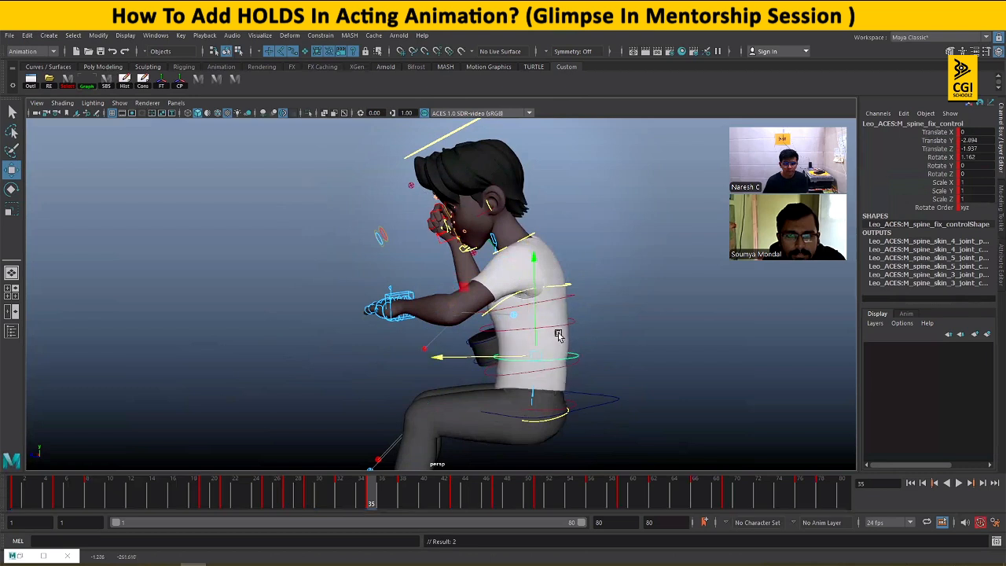
- Ease the chest control's X rotation at frame 35 to about 5.654
{"action": "left_click", "coordinate": [569, 295]}
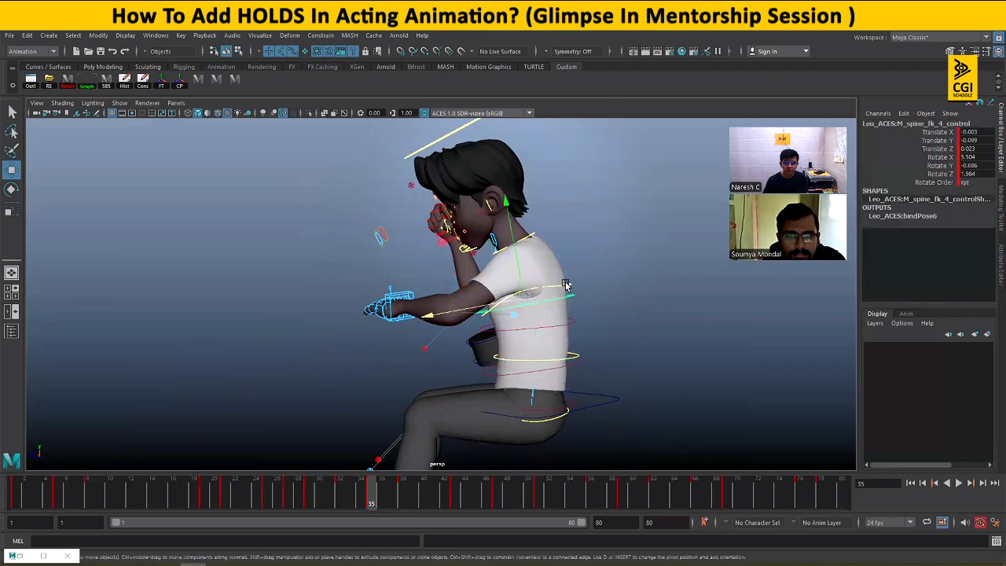
{"action": "left_click", "coordinate": [567, 285]}
{"action": "left_click_drag", "start_coordinate": [629, 320], "coordinate": [499, 292], "text": "alt"}
{"action": "key", "text": "e"}
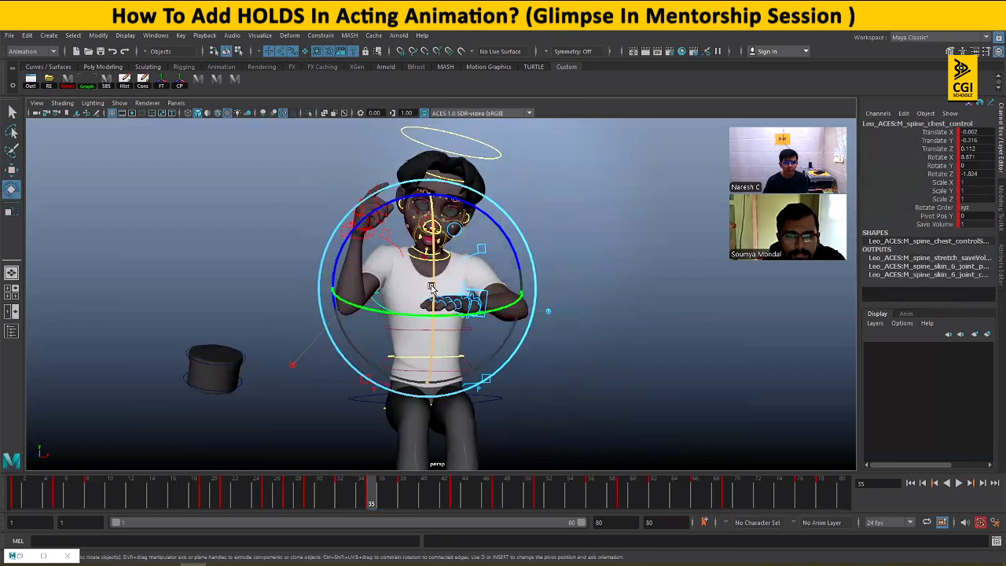
{"action": "left_click_drag", "start_coordinate": [432, 281], "coordinate": [433, 276]}
{"action": "key", "text": "ctrl+z"}
{"action": "key", "text": "w"}
{"action": "left_click_drag", "start_coordinate": [623, 300], "coordinate": [432, 281], "text": "alt"}
{"action": "key", "text": "e"}
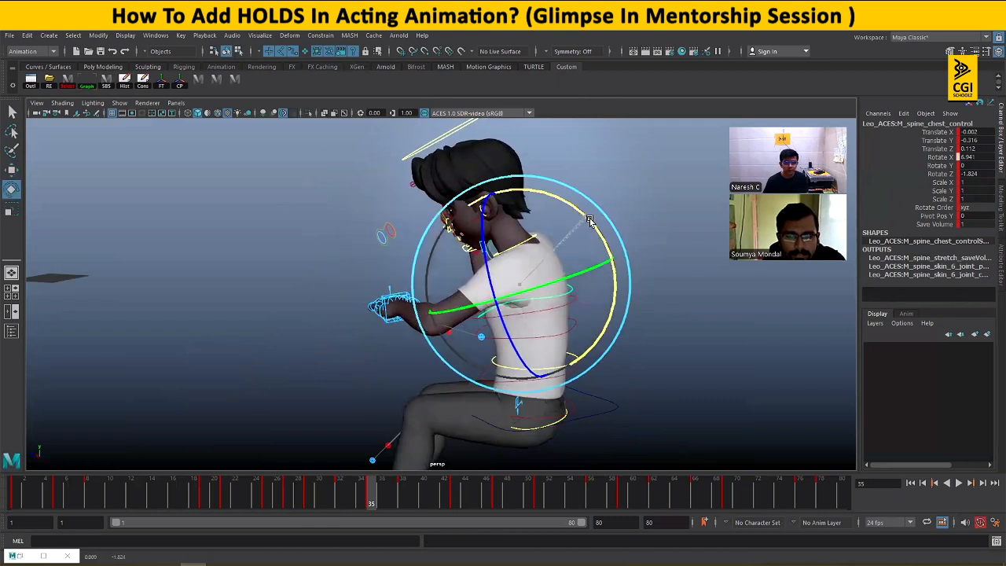
{"action": "key", "text": "w"}
{"action": "key", "text": "bracketleft"}
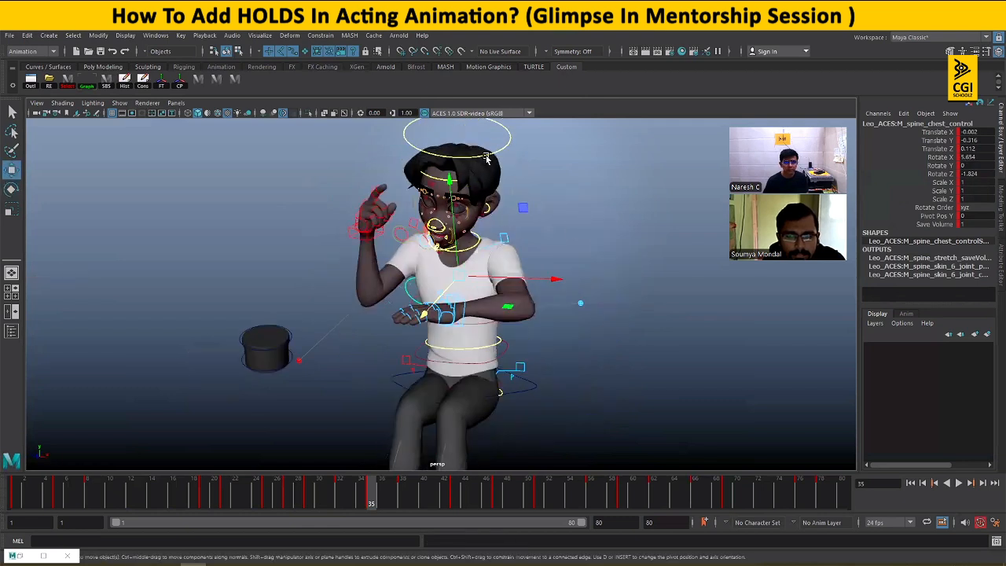
- Through the shot camera, rotate the head control at frame 35 to about 23.187, 7.578, -7.707 and preview the motion
{"action": "left_click", "coordinate": [486, 157]}
{"action": "key", "text": "space"}
{"action": "key", "text": "space"}
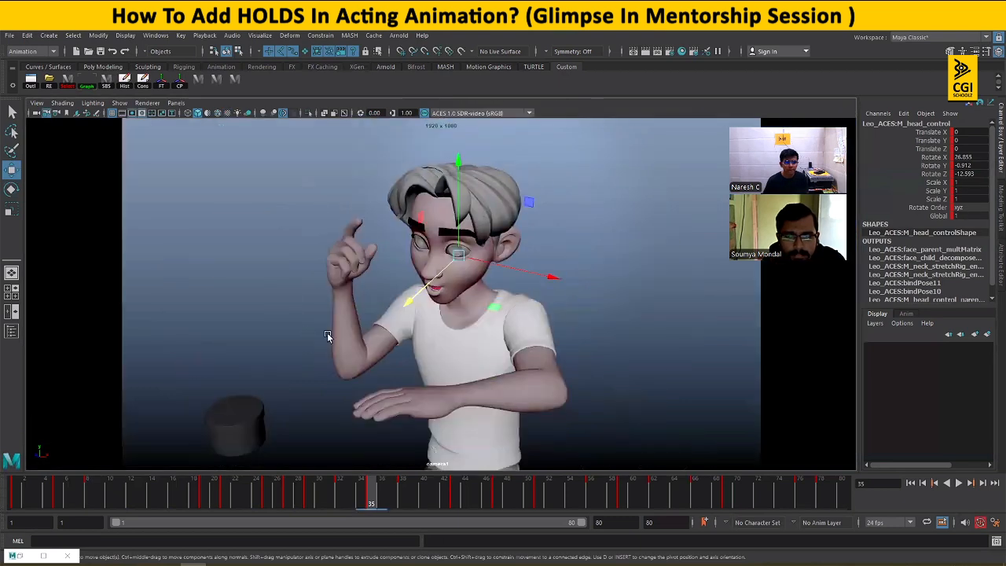
{"action": "key", "text": "e"}
{"action": "left_click_drag", "start_coordinate": [463, 304], "coordinate": [485, 298]}
{"action": "left_click_drag", "start_coordinate": [460, 261], "coordinate": [447, 295]}
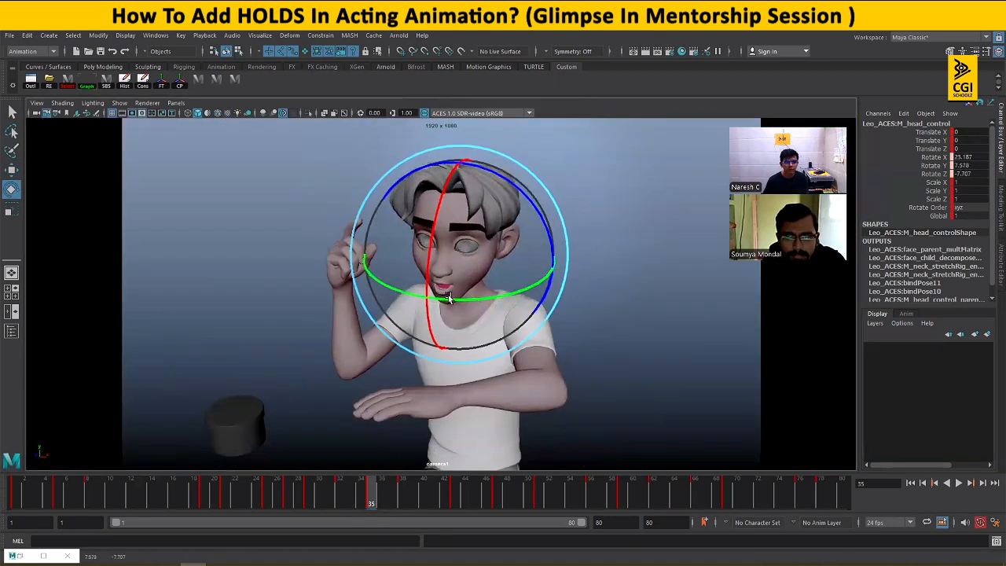
{"action": "key", "text": "w"}
{"action": "left_click", "coordinate": [308, 498]}
{"action": "key", "text": "alt+v"}
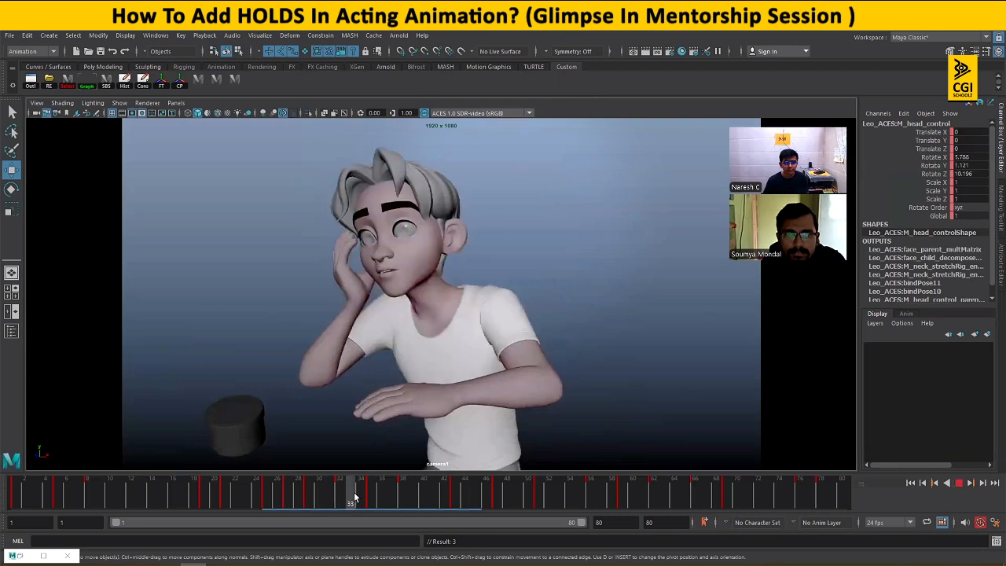
{"action": "key", "text": "Escape"}
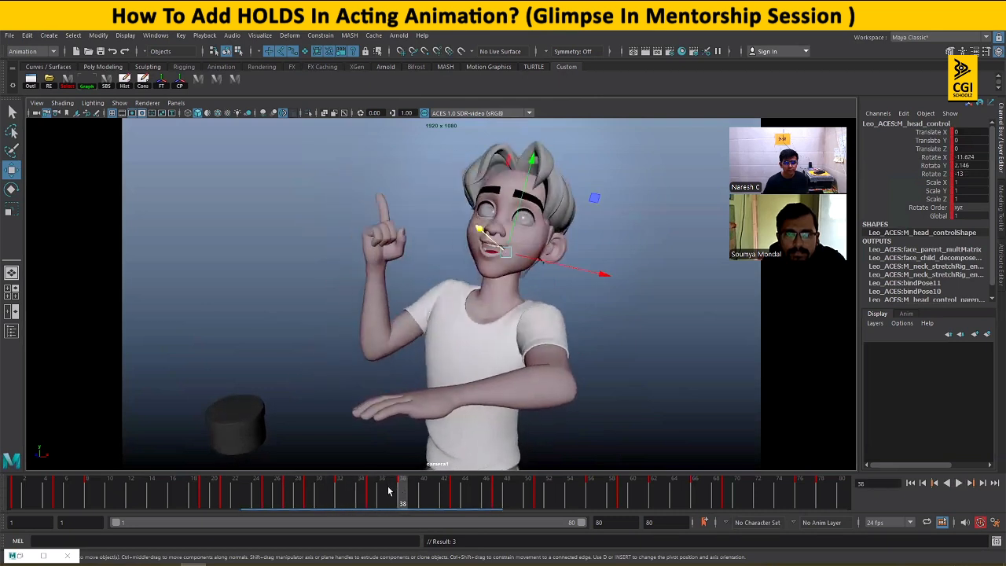
- Return to frame 35 and rotate the upper spine FK control forward to about 9.592 in X
{"action": "left_click_drag", "start_coordinate": [388, 491], "coordinate": [371, 491]}
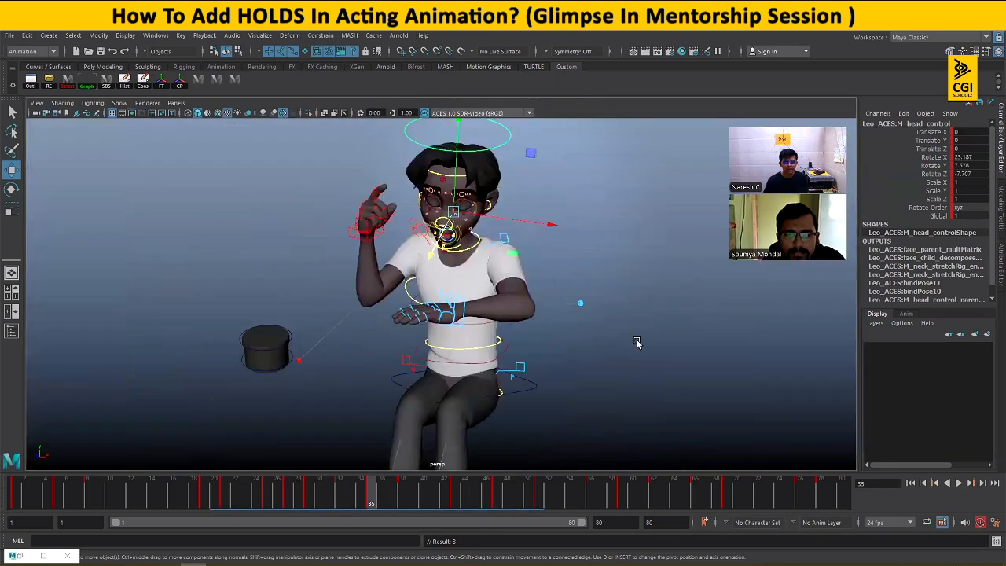
{"action": "left_click_drag", "start_coordinate": [620, 341], "coordinate": [539, 332], "text": "alt"}
{"action": "left_click", "coordinate": [568, 289]}
{"action": "key", "text": "e"}
{"action": "left_click_drag", "start_coordinate": [609, 337], "coordinate": [607, 315], "text": "alt"}
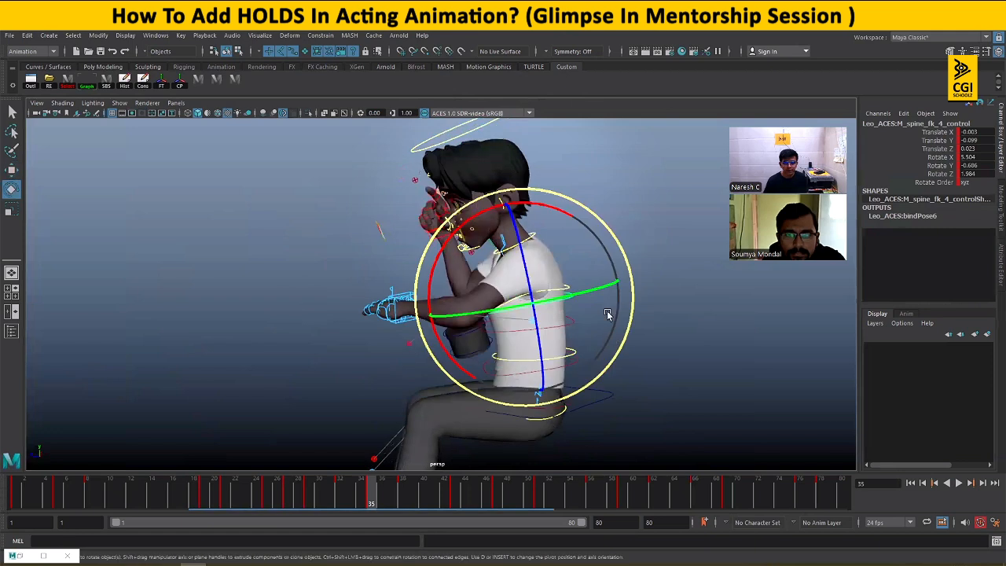
{"action": "left_click_drag", "start_coordinate": [565, 211], "coordinate": [553, 207]}
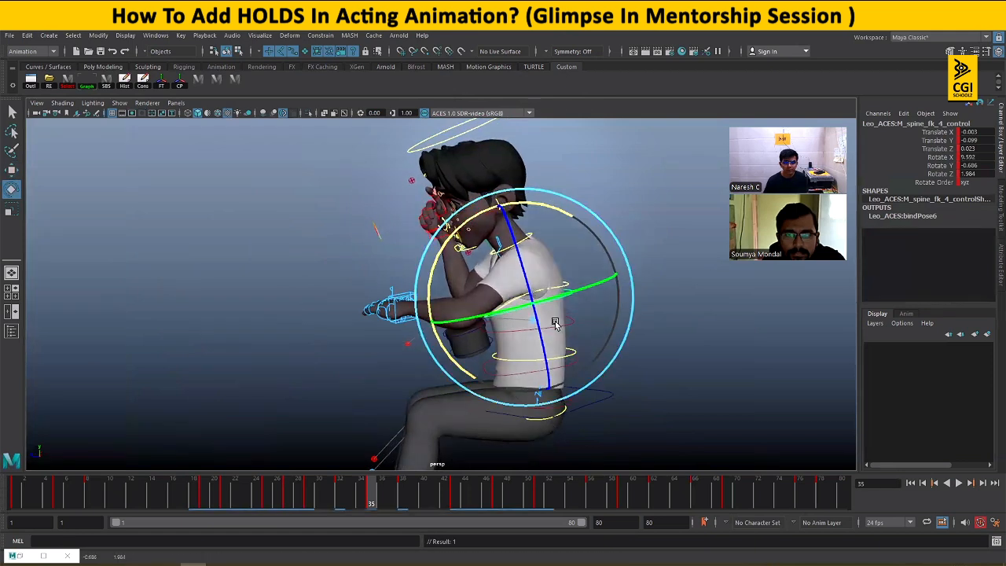
{"action": "key", "text": "w"}
- Rotate the middle spine FK control forward at frame 35 to about 1.525 in X
{"action": "left_click", "coordinate": [567, 325]}
{"action": "key", "text": "e"}
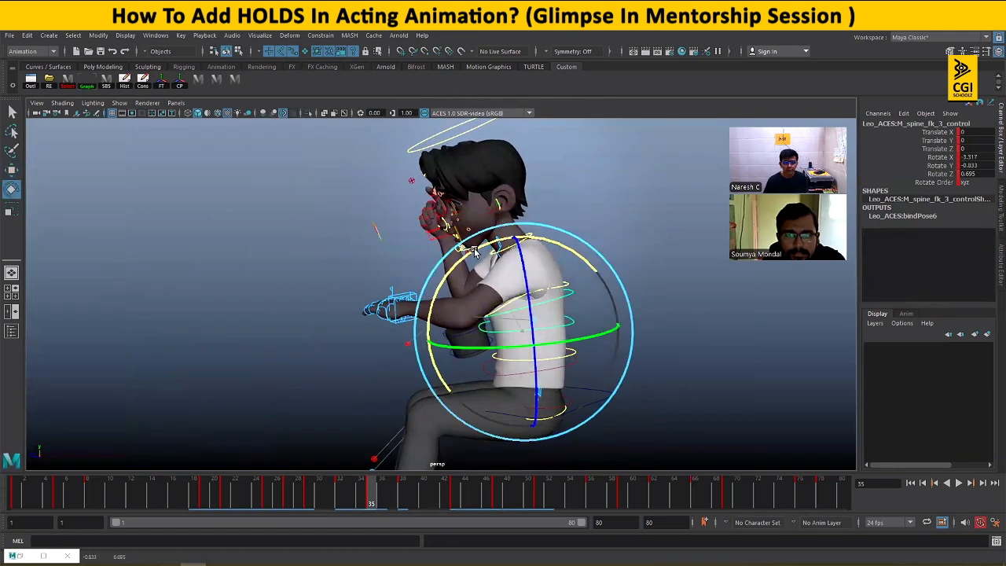
{"action": "left_click_drag", "start_coordinate": [478, 253], "coordinate": [473, 256]}
{"action": "key", "text": "w"}
- Preview the body dip from the side around frames 31 to 38, return to frame 35 and clear the selection
{"action": "left_click_drag", "start_coordinate": [537, 360], "coordinate": [591, 359], "text": "alt"}
{"action": "left_click", "coordinate": [322, 503]}
{"action": "key", "text": "alt+v"}
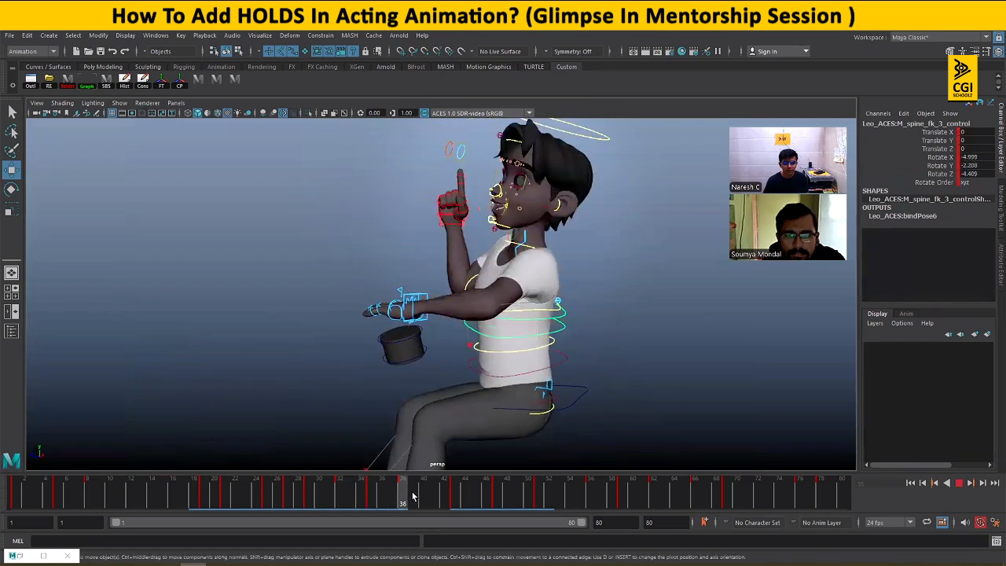
{"action": "key", "text": "alt+v"}
{"action": "key", "text": "alt+v"}
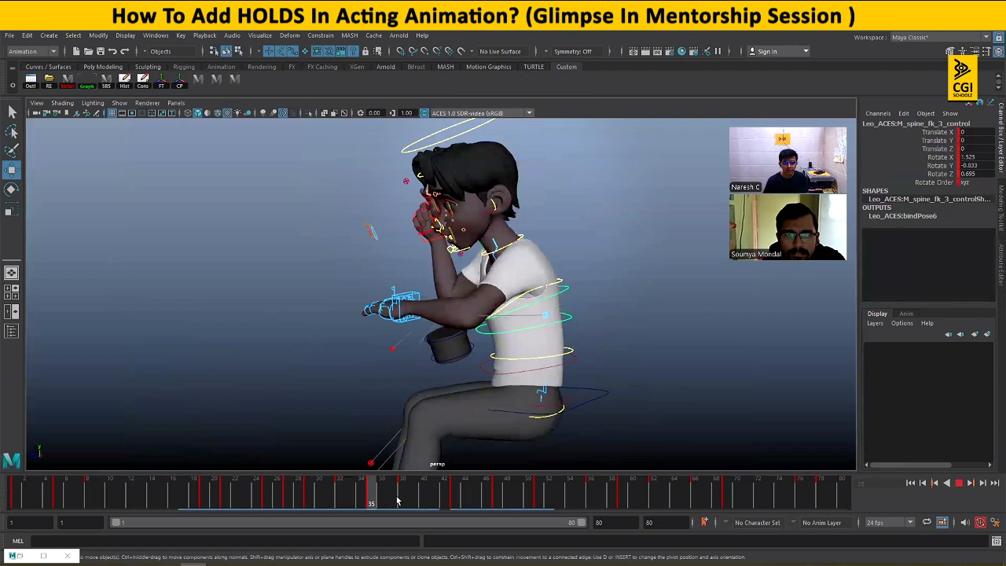
{"action": "left_click_drag", "start_coordinate": [332, 494], "coordinate": [376, 493]}
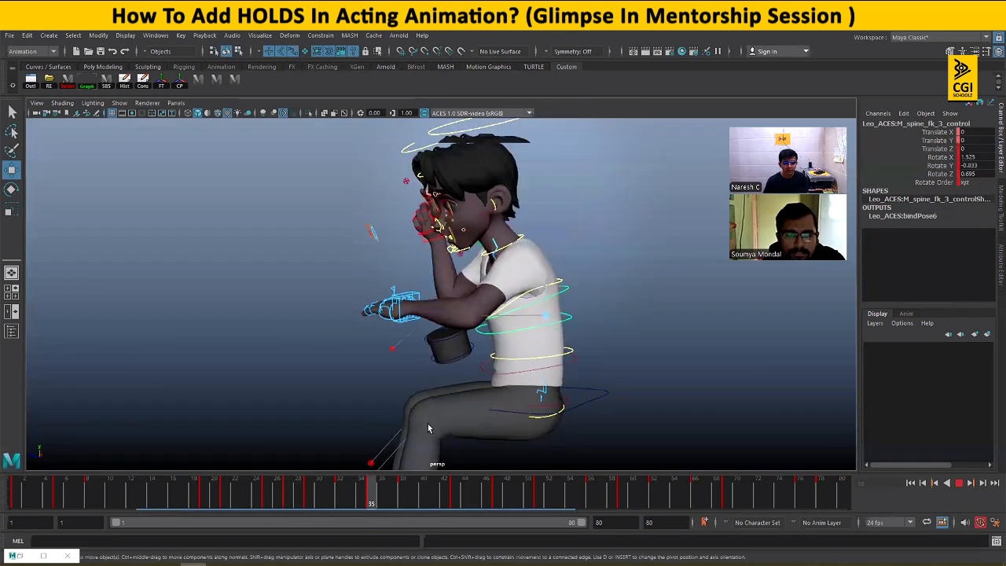
{"action": "left_click", "coordinate": [594, 232]}
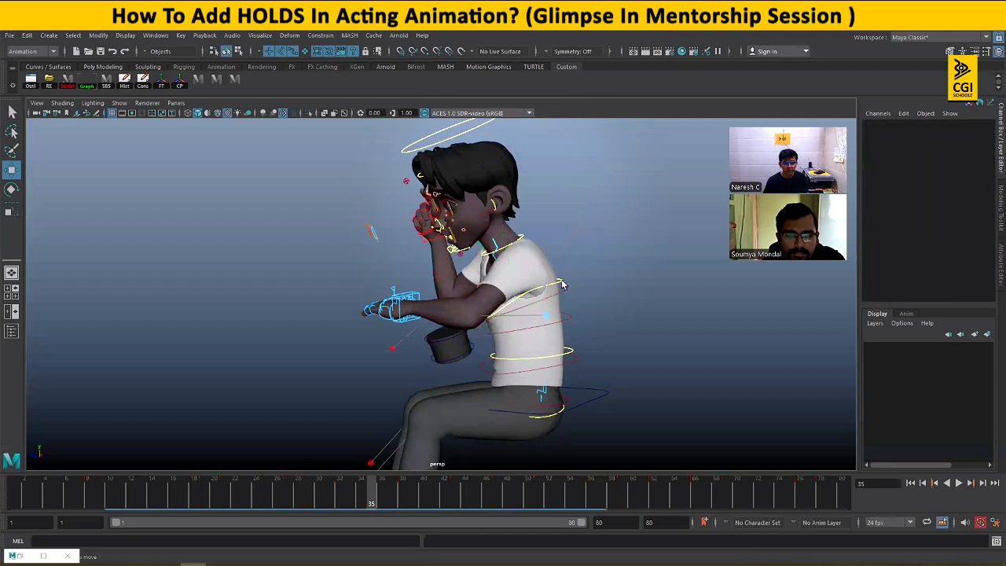
- Adjust the neck control's rotation at frame 35, then rotate the head control to about 25.088 in X and key it
{"action": "left_click", "coordinate": [525, 242]}
{"action": "key", "text": "e"}
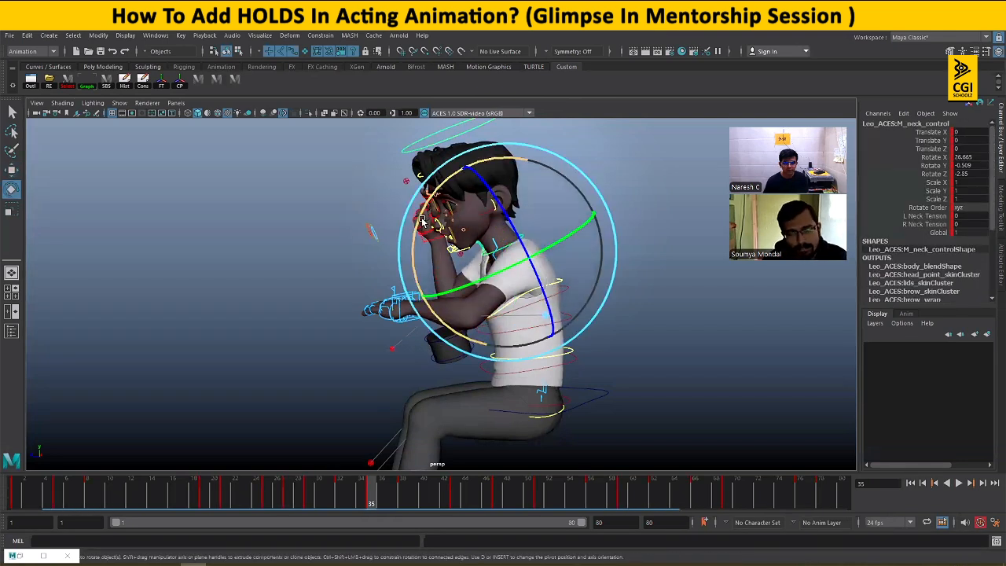
{"action": "left_click_drag", "start_coordinate": [421, 218], "coordinate": [400, 223]}
{"action": "key", "text": "w"}
{"action": "left_click", "coordinate": [459, 135]}
{"action": "key", "text": "e"}
{"action": "key", "text": "w"}
{"action": "key", "text": "s"}
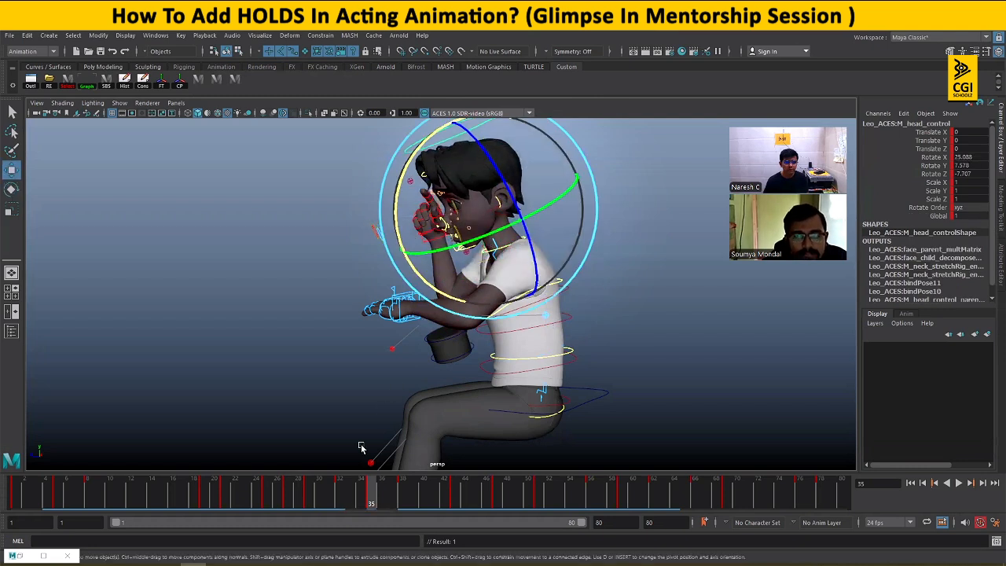
- Check the head and body dip up to frame 38 from the side and through the shot camera
{"action": "left_click_drag", "start_coordinate": [314, 494], "coordinate": [402, 497]}
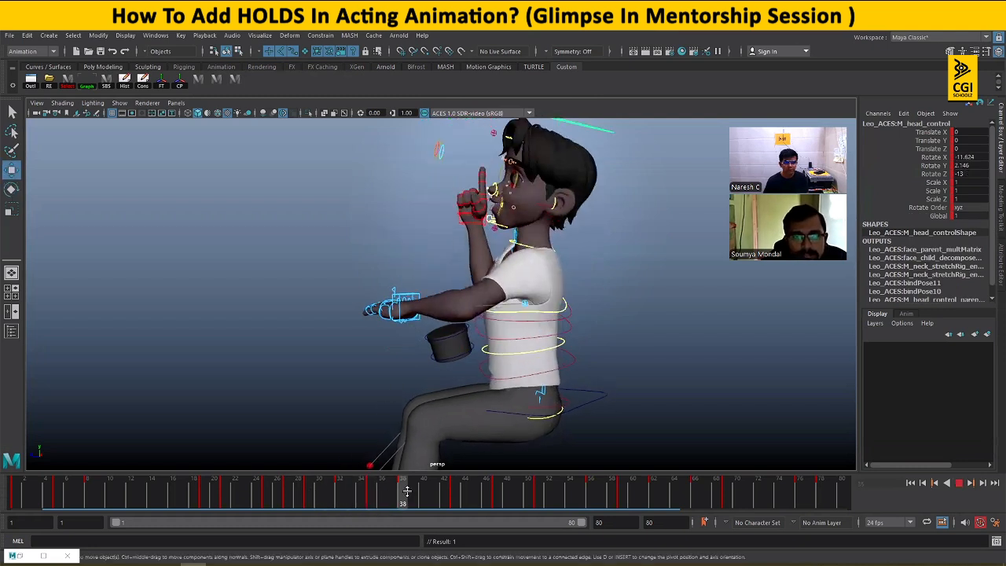
{"action": "left_click_drag", "start_coordinate": [514, 355], "coordinate": [557, 340], "text": "alt"}
{"action": "key", "text": "space"}
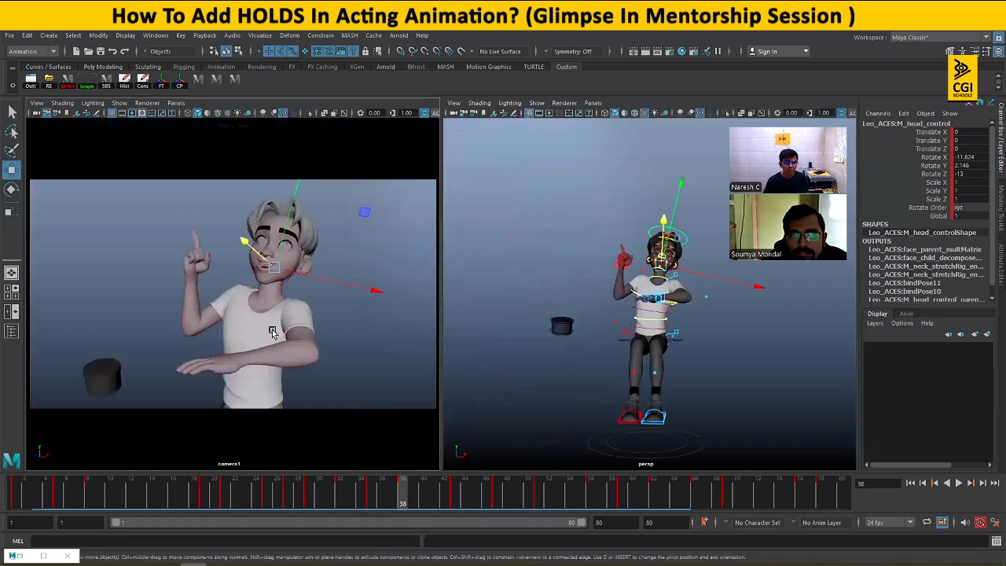
{"action": "key", "text": "space"}
{"action": "left_click_drag", "start_coordinate": [297, 501], "coordinate": [408, 503]}
- Select all of the character's controls and review the pose timing from about frame 30 to frame 44
{"action": "left_click", "coordinate": [234, 82]}
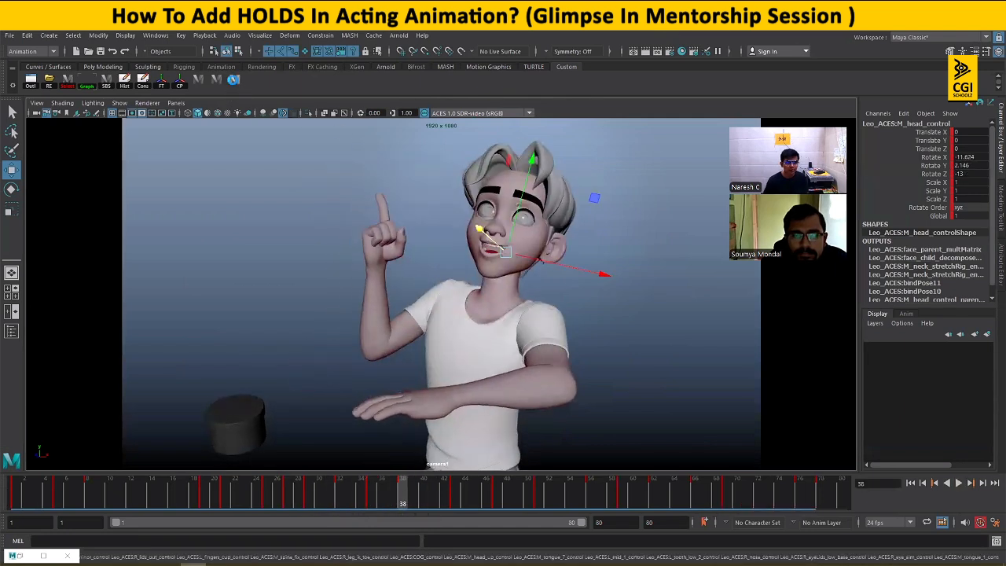
{"action": "left_click_drag", "start_coordinate": [318, 501], "coordinate": [401, 492]}
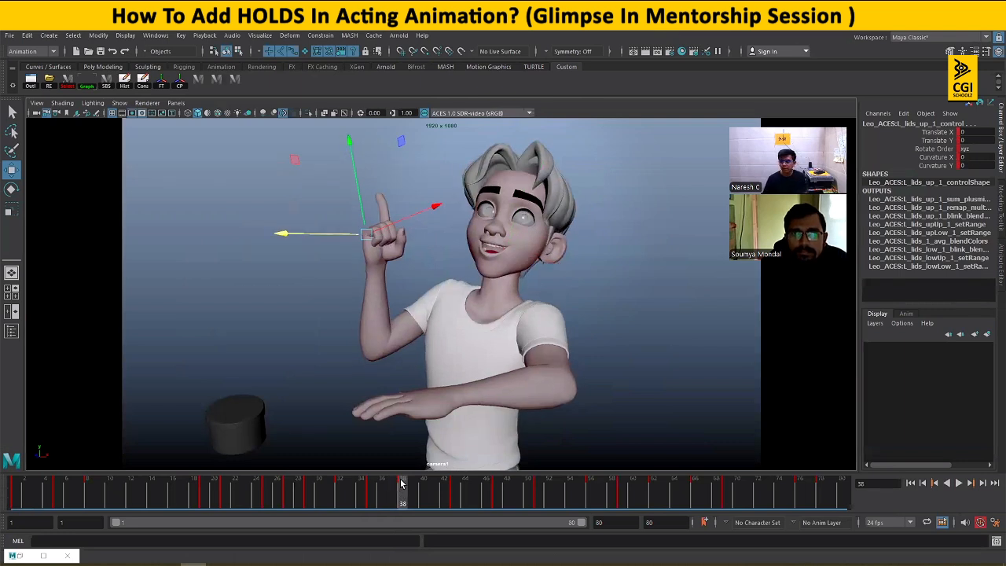
{"action": "left_click_drag", "start_coordinate": [330, 483], "coordinate": [405, 495]}
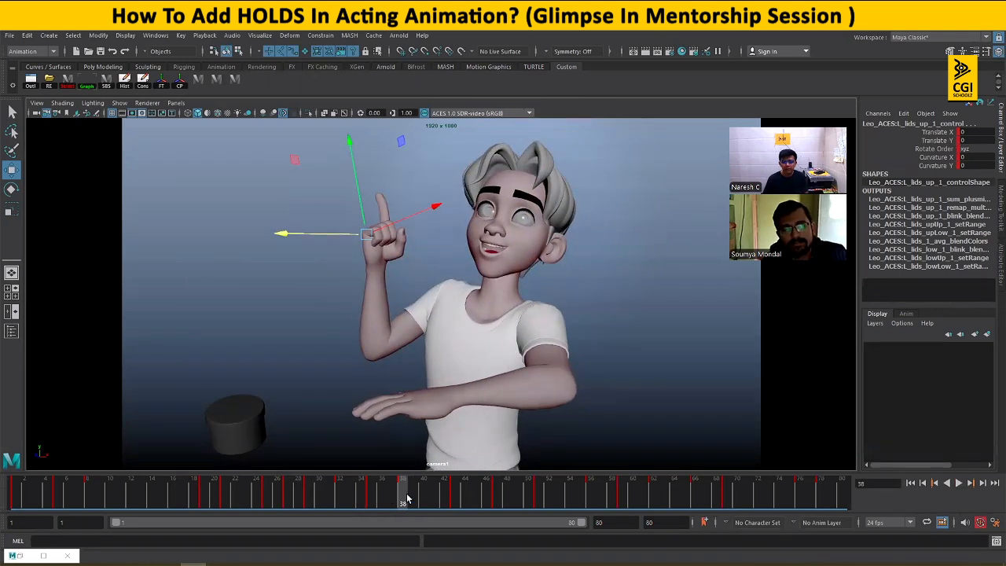
{"action": "key", "text": "alt+v"}
{"action": "left_click_drag", "start_coordinate": [417, 491], "coordinate": [468, 507]}
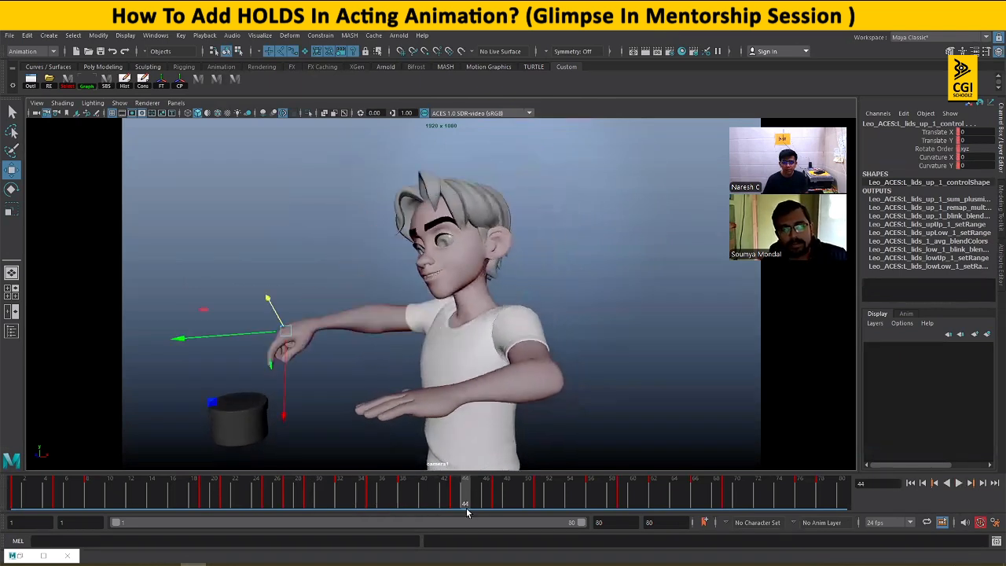
{"action": "left_click", "coordinate": [454, 498]}
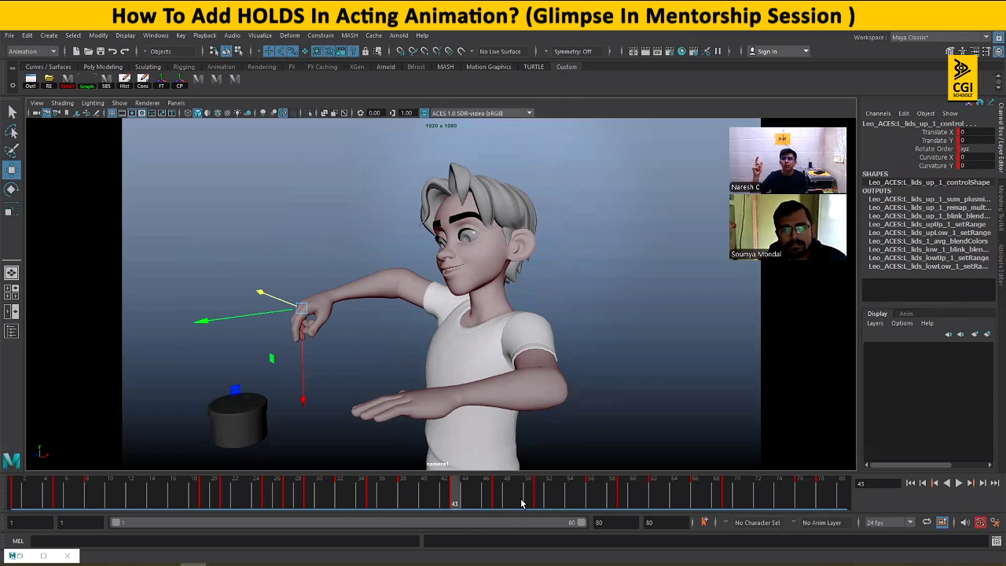
- Copy the frame 38 pose to frame 41 as a hold key, move that key to frame 42 and check the transition
{"action": "left_click_drag", "start_coordinate": [387, 492], "coordinate": [433, 500]}
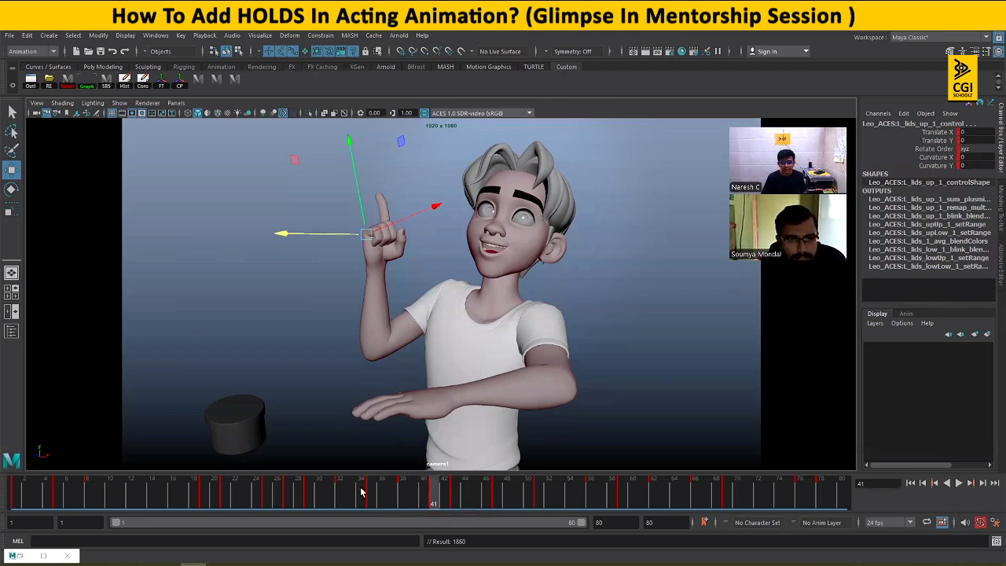
{"action": "key", "text": "alt+v"}
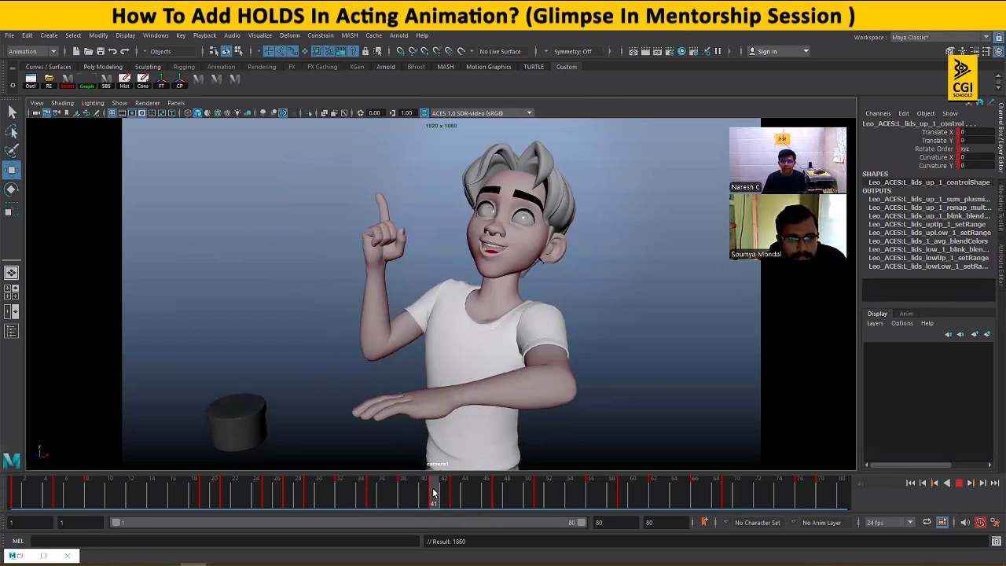
{"action": "left_click", "coordinate": [435, 493], "text": "shift"}
{"action": "left_click_drag", "start_coordinate": [435, 492], "coordinate": [444, 492]}
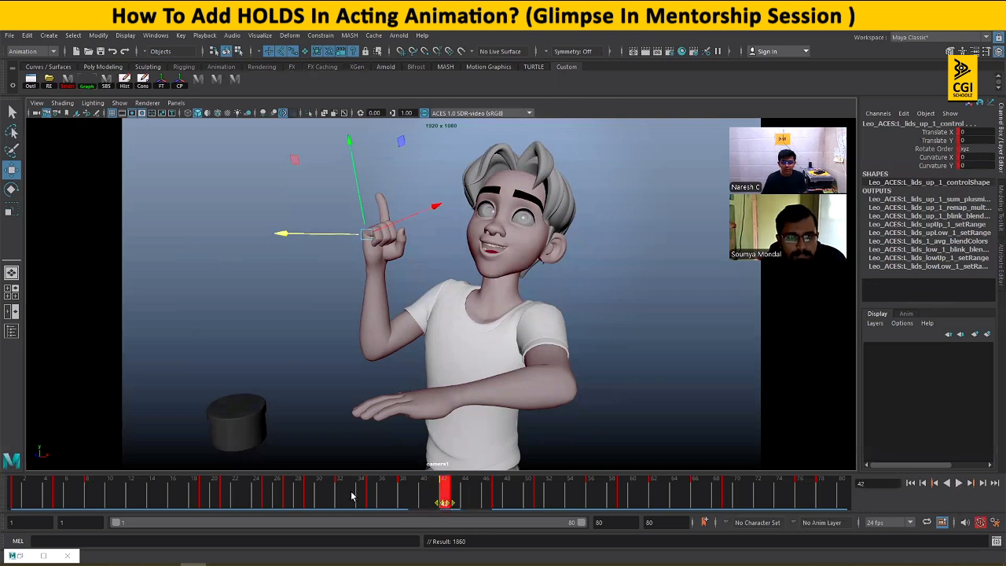
{"action": "left_click_drag", "start_coordinate": [352, 495], "coordinate": [453, 499]}
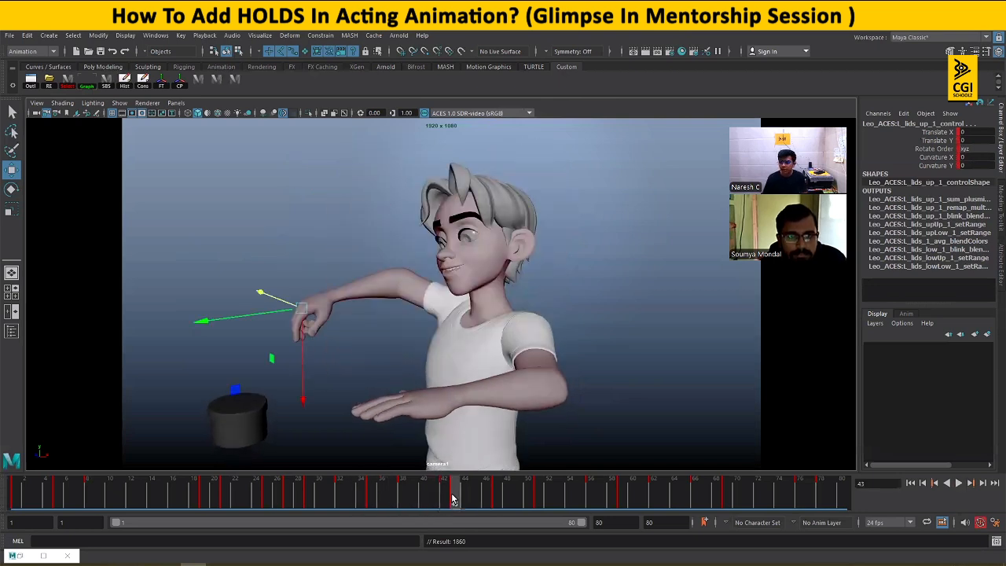
- Move the key at frame 43 to frame 45 and check the transition into the reaching pose at frame 47
{"action": "key", "text": "alt+v"}
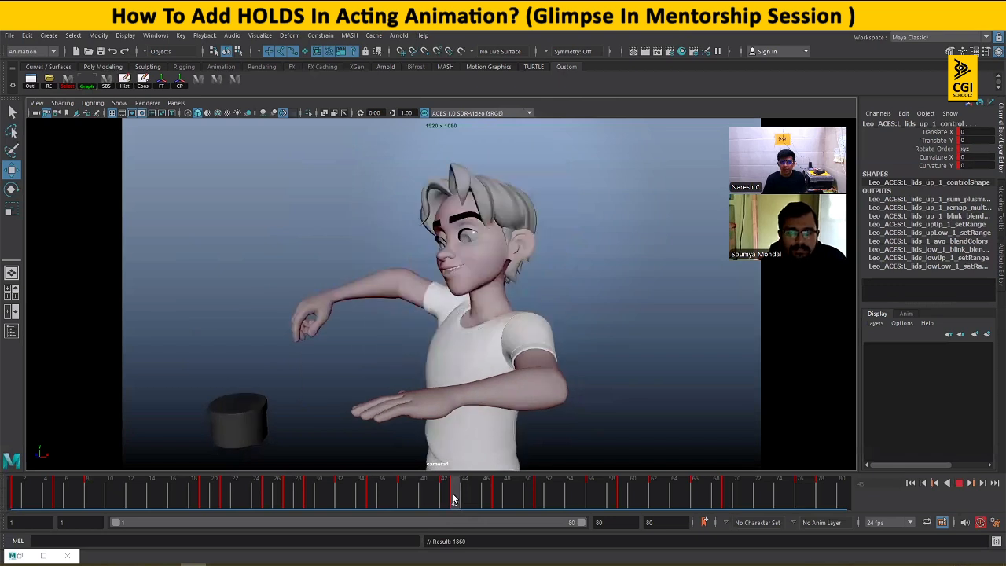
{"action": "key", "text": "alt+v"}
{"action": "left_click", "coordinate": [454, 493]}
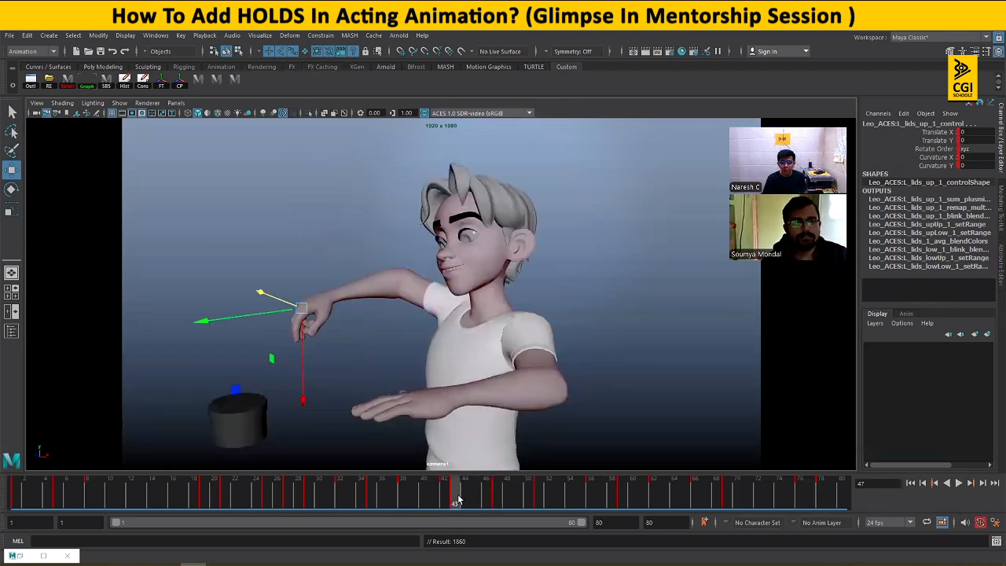
{"action": "left_click_drag", "start_coordinate": [454, 493], "coordinate": [472, 492]}
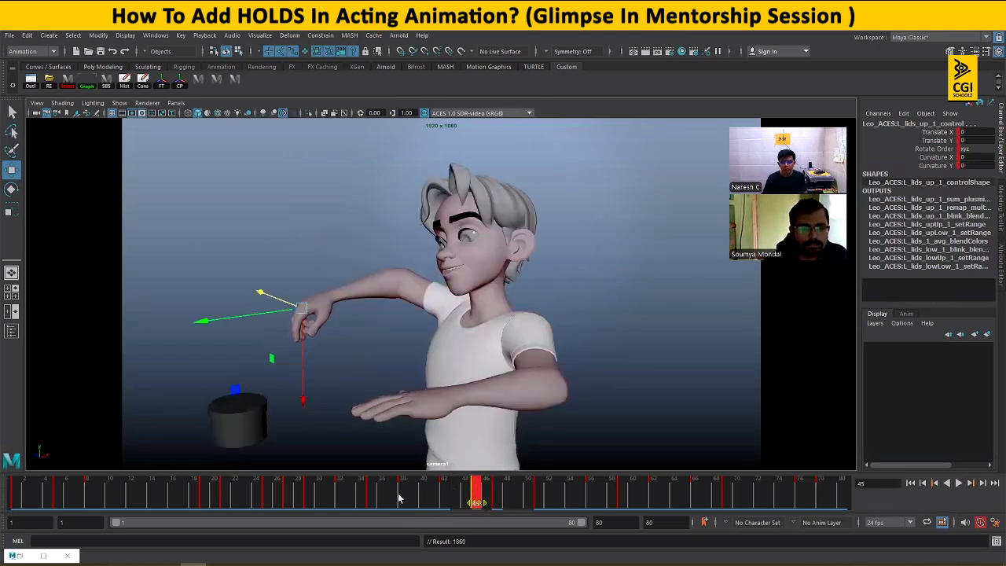
{"action": "left_click_drag", "start_coordinate": [399, 497], "coordinate": [506, 502]}
{"action": "left_click_drag", "start_coordinate": [424, 497], "coordinate": [497, 498]}
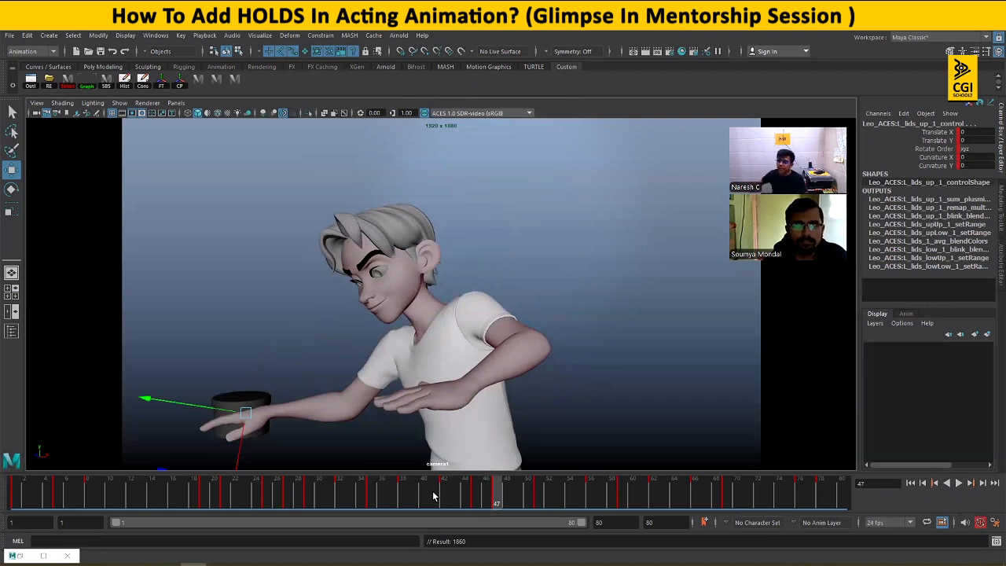
- Review the motion from the pointing pose through the reach at frame 47 to the lifted object pose at frame 56
{"action": "key", "text": "alt+v"}
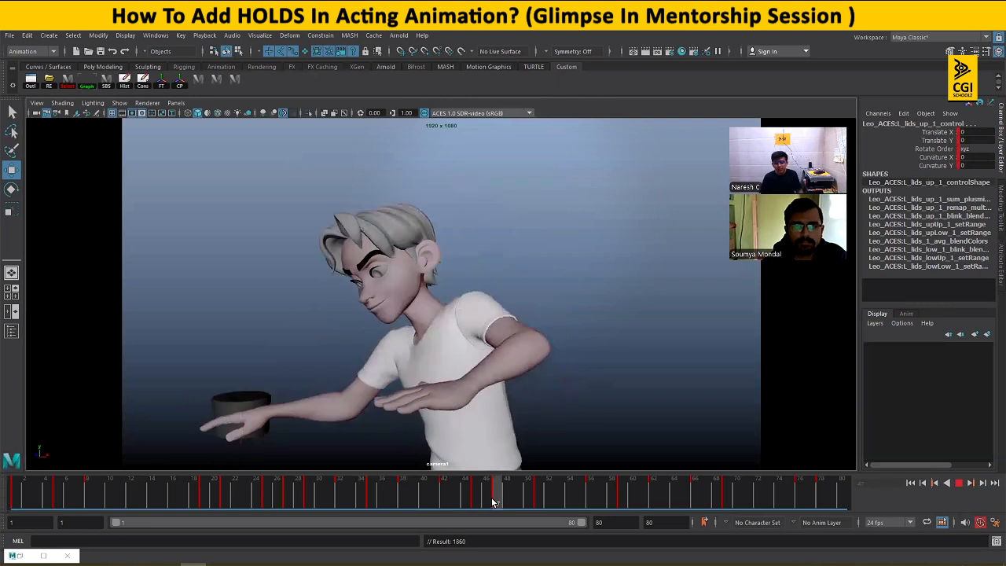
{"action": "key", "text": "alt+v"}
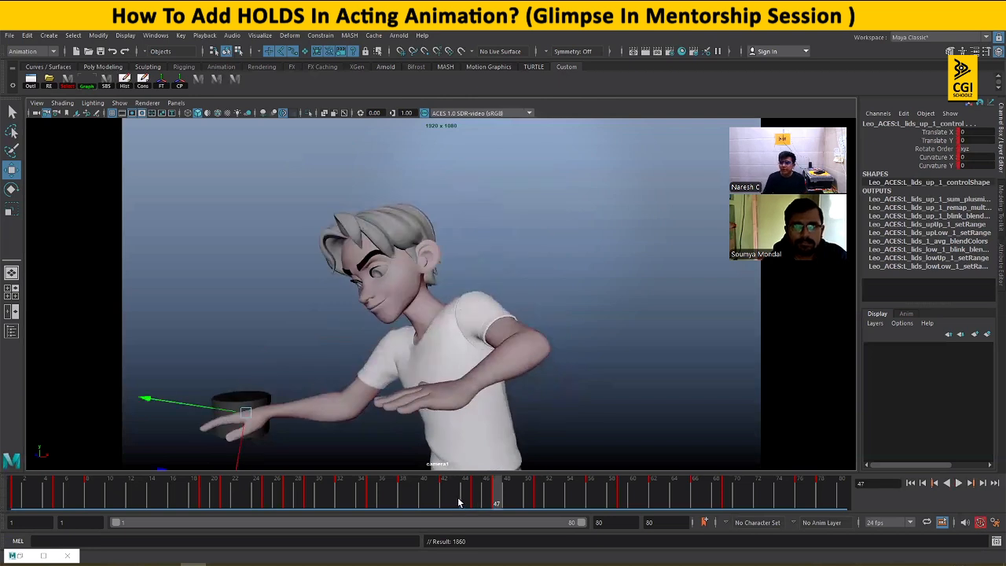
{"action": "mouse_move", "coordinate": [459, 503]}
{"action": "left_mouse_down"}
{"action": "mouse_move", "coordinate": [445, 503]}
{"action": "mouse_move", "coordinate": [502, 495]}
{"action": "left_mouse_up"}
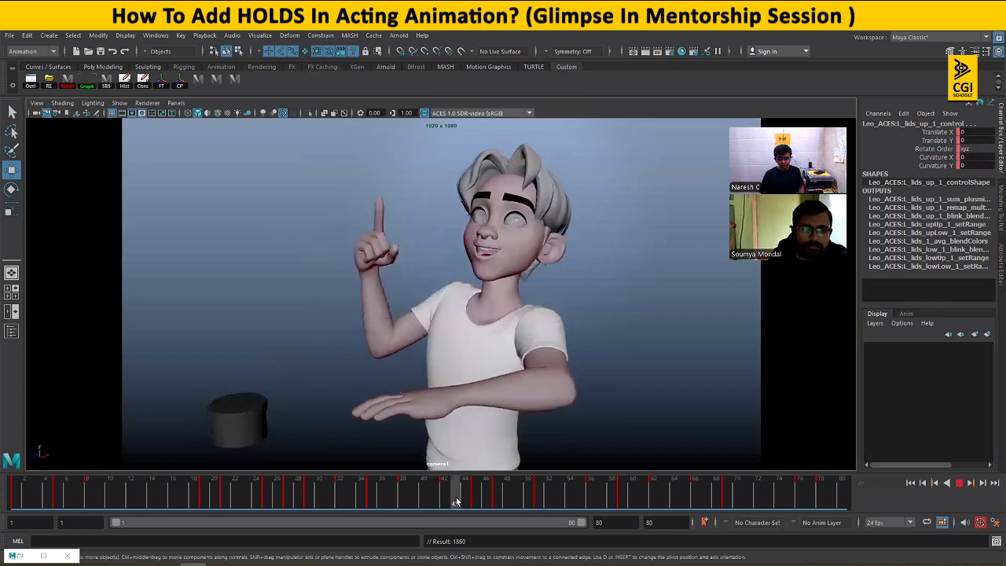
{"action": "key", "text": "alt+v"}
{"action": "left_click_drag", "start_coordinate": [504, 503], "coordinate": [538, 493]}
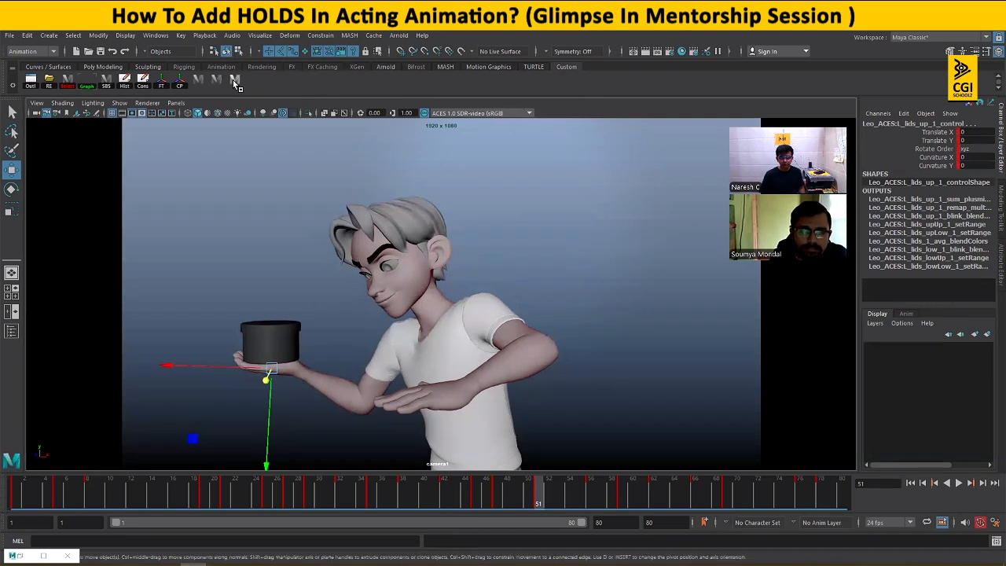
{"action": "left_click_drag", "start_coordinate": [546, 479], "coordinate": [592, 496]}
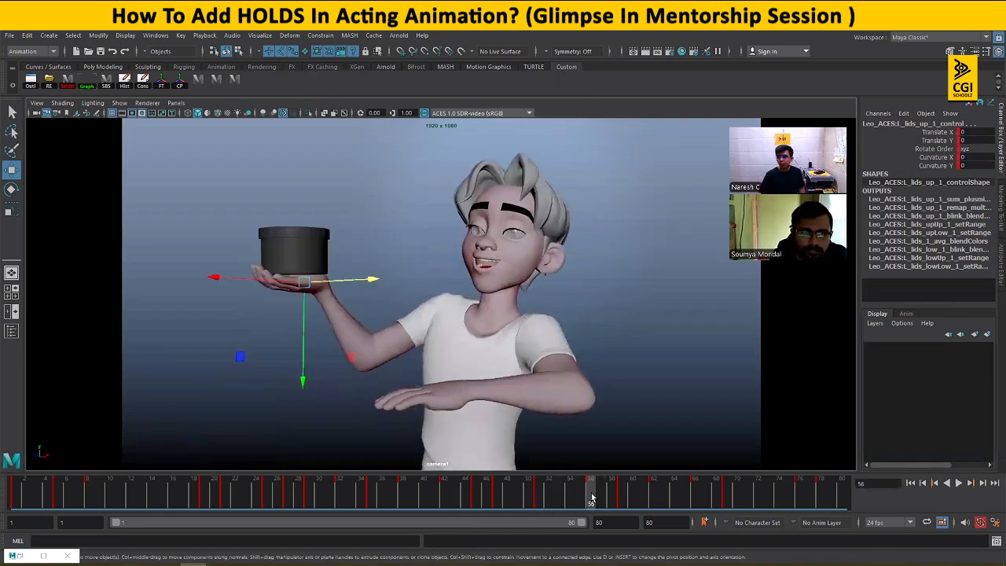
{"action": "left_click_drag", "start_coordinate": [475, 489], "coordinate": [539, 493]}
{"action": "left_click_drag", "start_coordinate": [475, 495], "coordinate": [539, 498]}
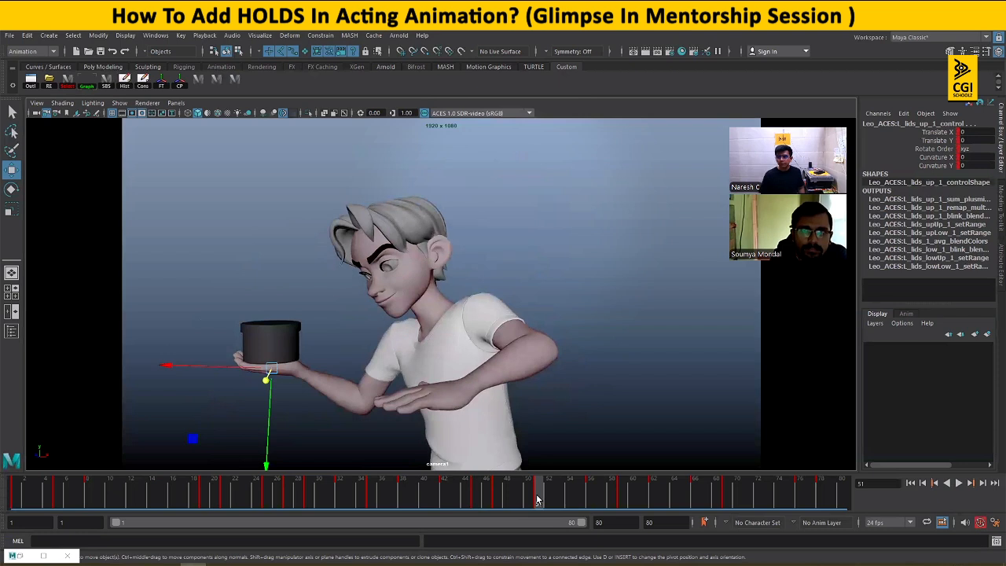
- Delete the key at frame 51 on all selected controls and check the motion up to frame 56
{"action": "key", "text": "alt+v"}
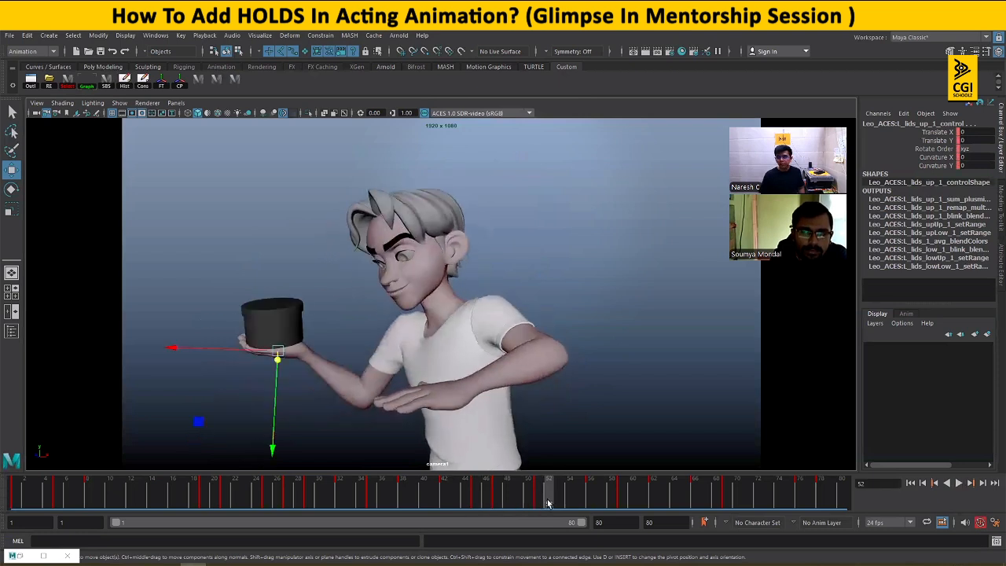
{"action": "left_click", "coordinate": [540, 496]}
{"action": "right_click", "coordinate": [540, 495]}
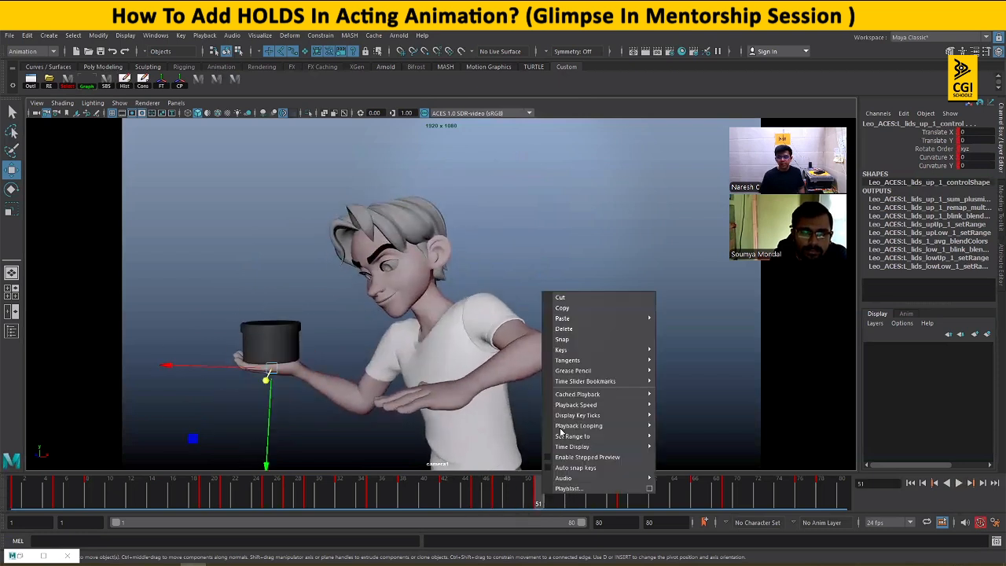
{"action": "left_click", "coordinate": [573, 328]}
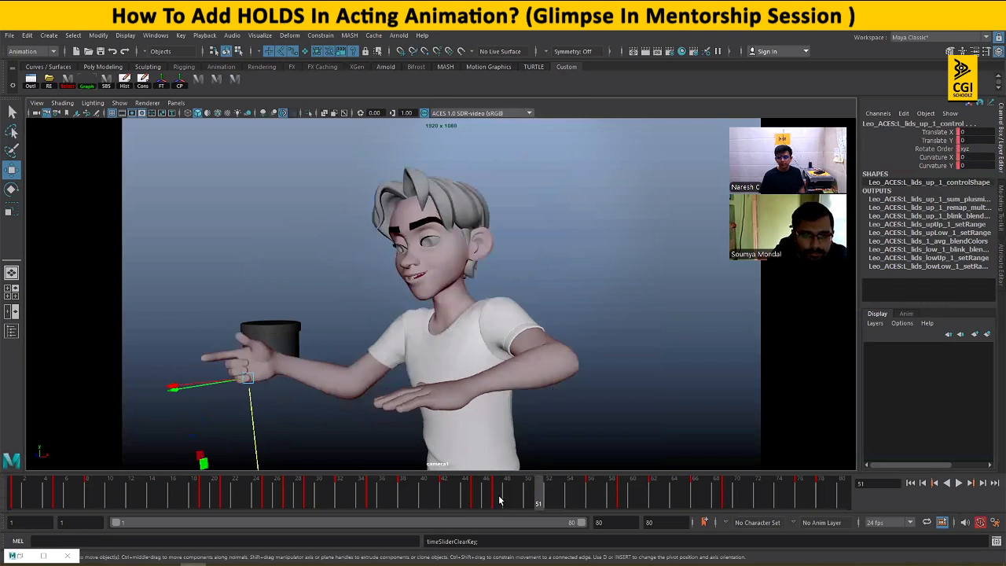
{"action": "key", "text": "alt+v"}
{"action": "left_click_drag", "start_coordinate": [616, 504], "coordinate": [593, 496]}
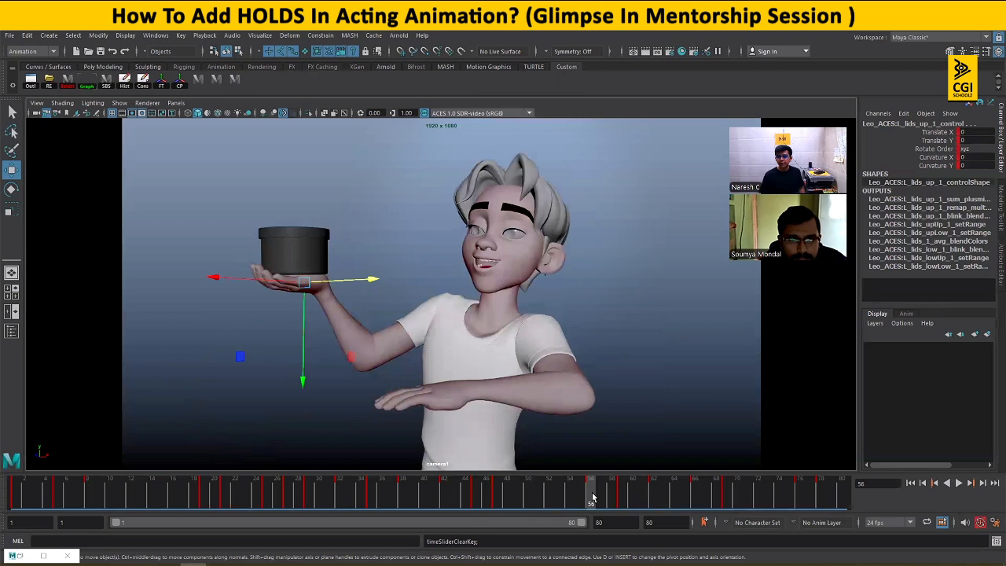
- Move the reaching pose's key from frame 47 to frame 48 and check the transition into it
{"action": "left_click_drag", "start_coordinate": [453, 494], "coordinate": [503, 491]}
{"action": "left_click", "coordinate": [496, 494], "text": "shift"}
{"action": "left_click_drag", "start_coordinate": [413, 493], "coordinate": [501, 498]}
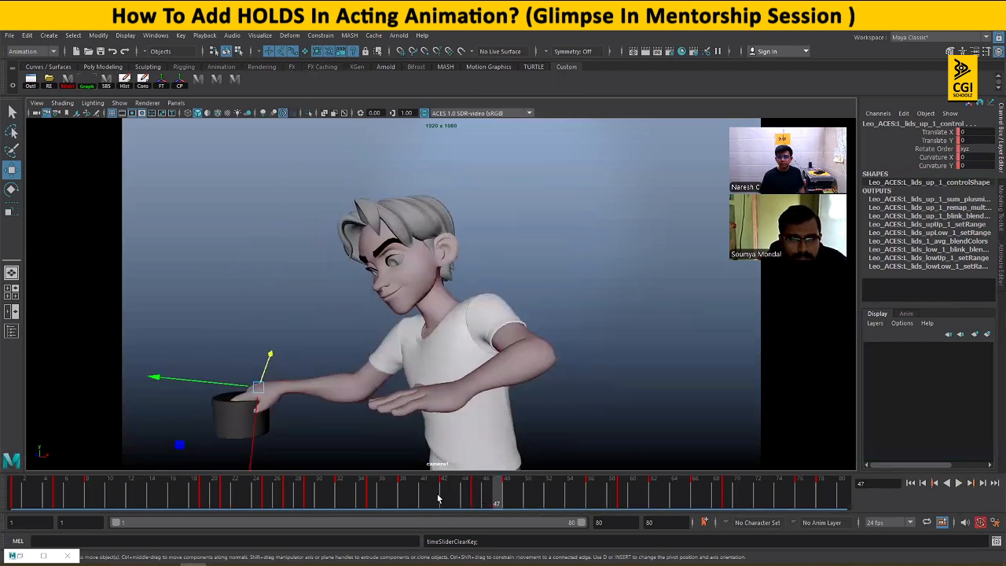
{"action": "key", "text": "alt+v"}
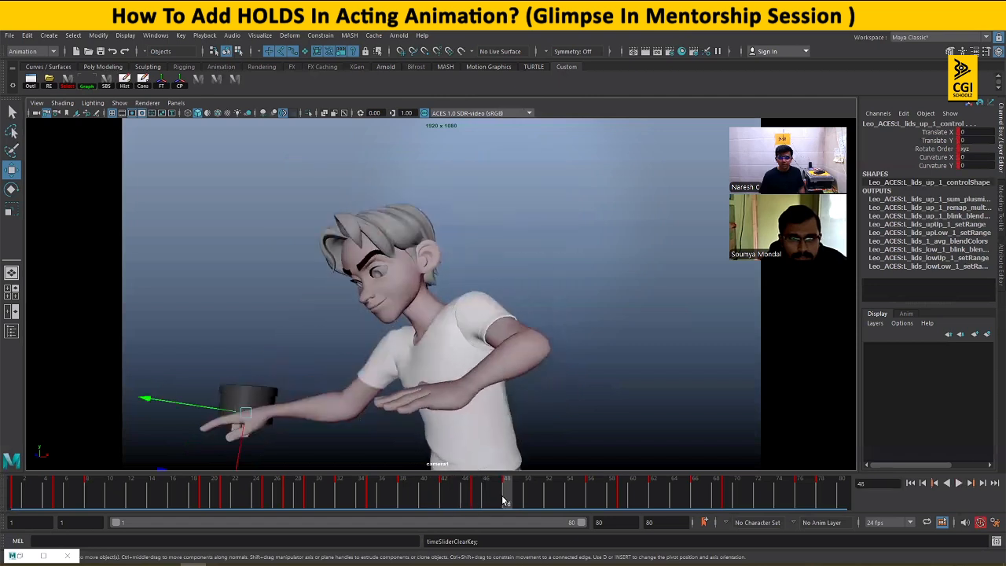
{"action": "mouse_move", "coordinate": [456, 503]}
{"action": "left_mouse_down"}
{"action": "mouse_move", "coordinate": [501, 498]}
{"action": "mouse_move", "coordinate": [447, 500]}
{"action": "mouse_move", "coordinate": [507, 501]}
{"action": "left_mouse_up"}
- In the perspective view, raise the right arm's IK pole vector at frame 48 to about X -13.8, Y -9.8, Z -36.7
{"action": "key", "text": "space"}
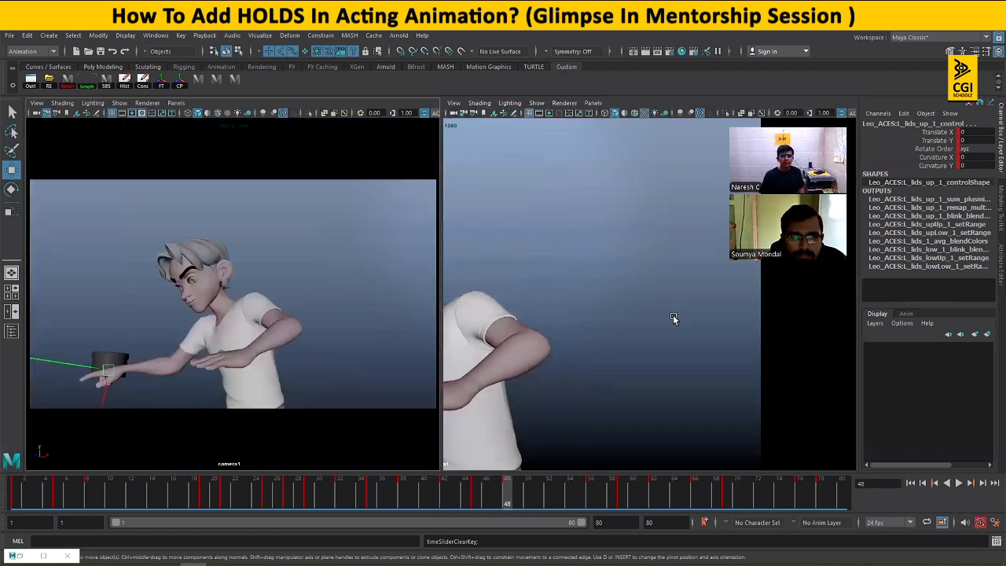
{"action": "key", "text": "space"}
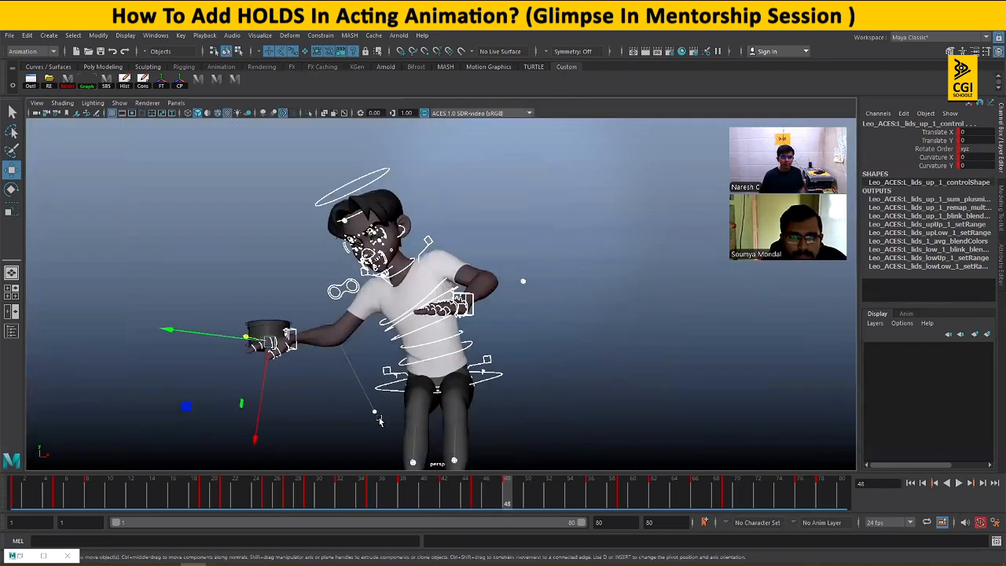
{"action": "left_click", "coordinate": [375, 410]}
{"action": "left_click_drag", "start_coordinate": [375, 409], "coordinate": [314, 280]}
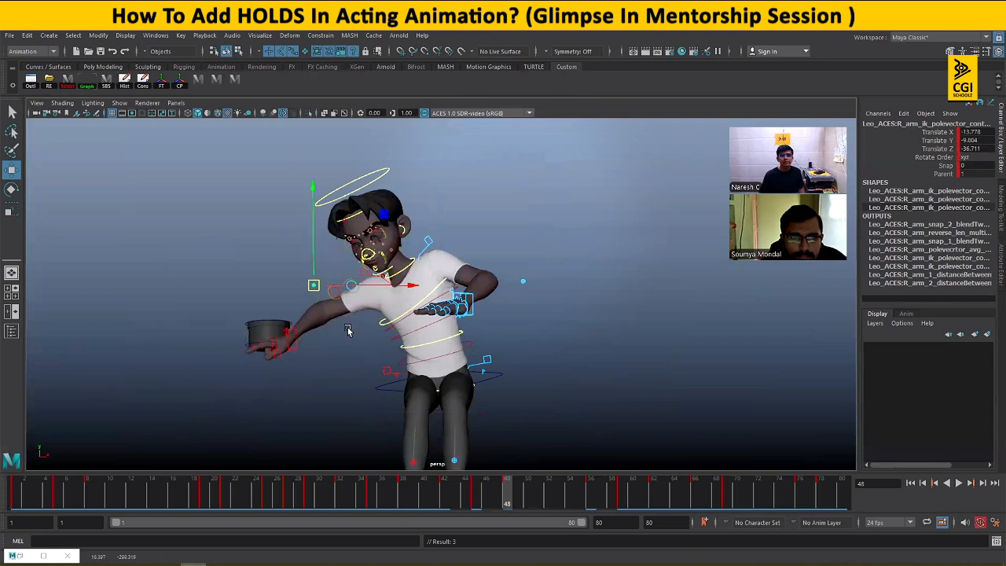
{"action": "key", "text": "space"}
{"action": "key", "text": "space"}
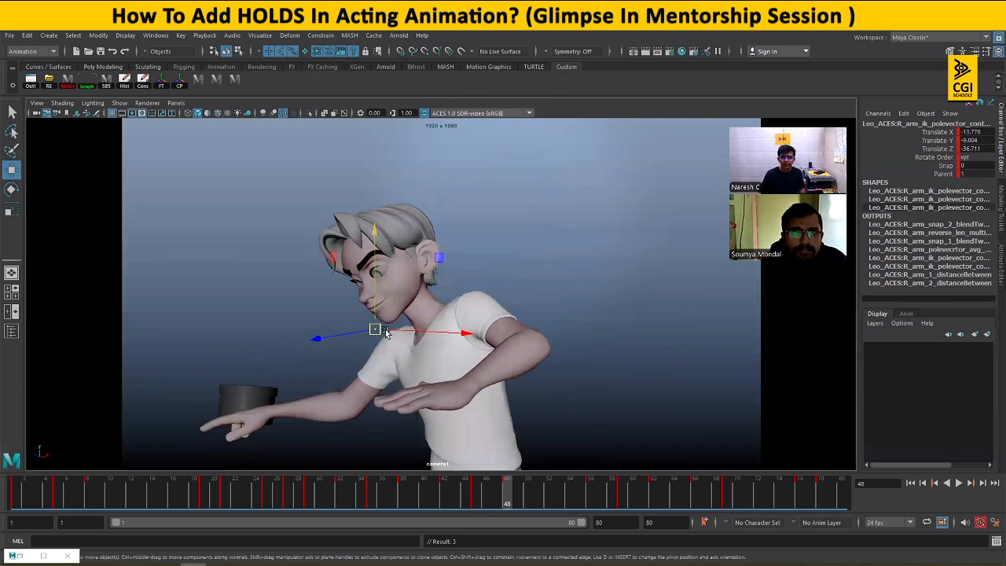
{"action": "left_click_drag", "start_coordinate": [378, 331], "coordinate": [320, 341]}
{"action": "key", "text": "ctrl+z"}
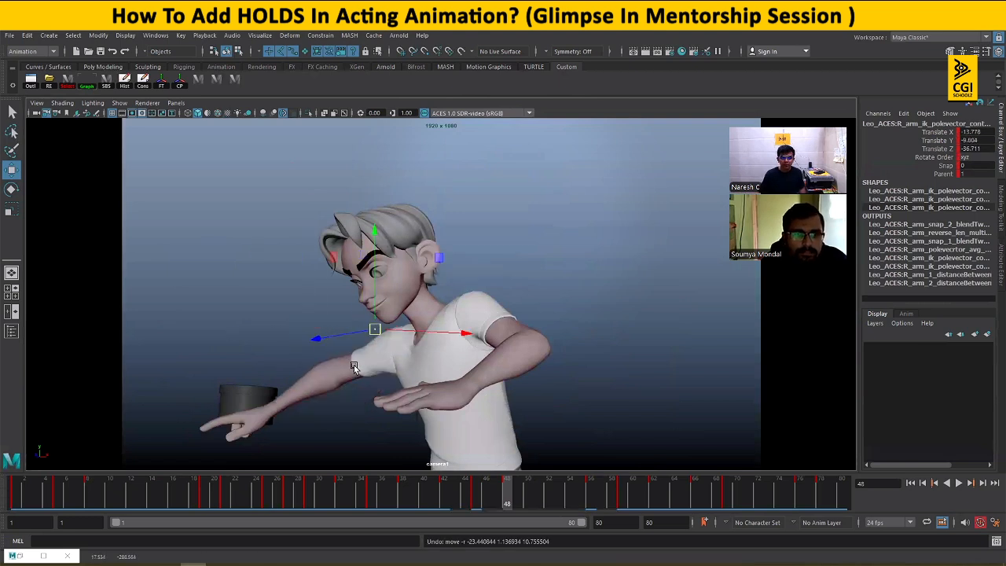
- Reposition the right arm's IK pole vector at frame 48 to X -24.444, Y -31.405, Z -30.857 and check the arm's transition
{"action": "mouse_move", "coordinate": [433, 505]}
{"action": "left_mouse_down"}
{"action": "mouse_move", "coordinate": [516, 498]}
{"action": "mouse_move", "coordinate": [506, 498]}
{"action": "left_mouse_up"}
{"action": "left_click_drag", "start_coordinate": [376, 329], "coordinate": [344, 388]}
{"action": "left_click", "coordinate": [406, 487]}
{"action": "key", "text": "alt+v"}
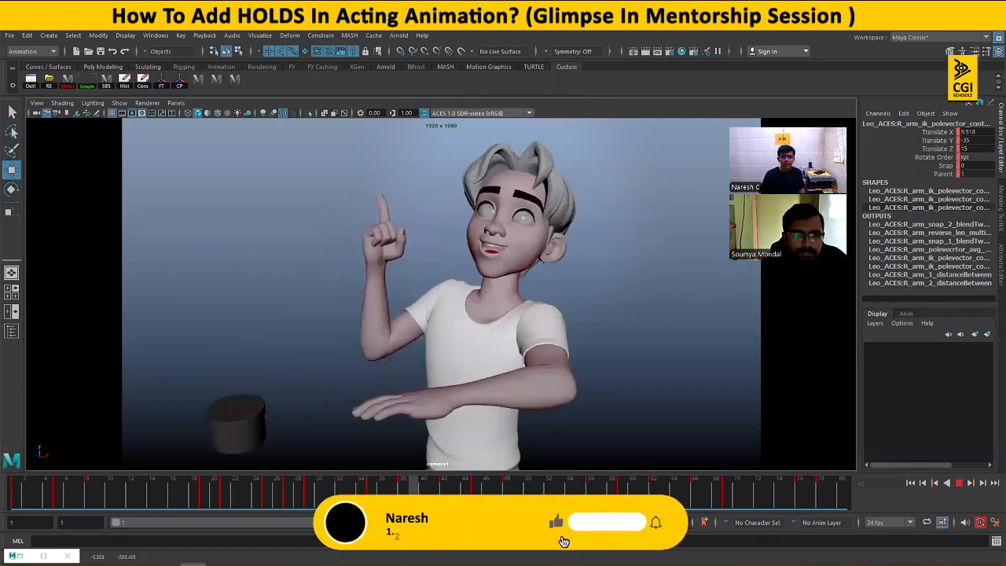
{"action": "left_click_drag", "start_coordinate": [466, 496], "coordinate": [510, 493]}
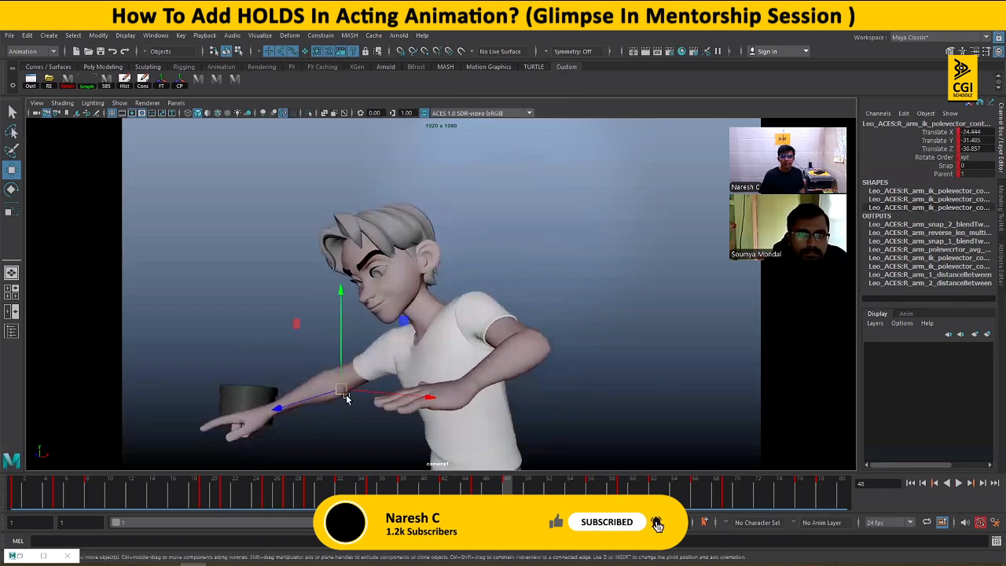
{"action": "left_click_drag", "start_coordinate": [344, 393], "coordinate": [385, 470]}
{"action": "key", "text": "ctrl+z"}
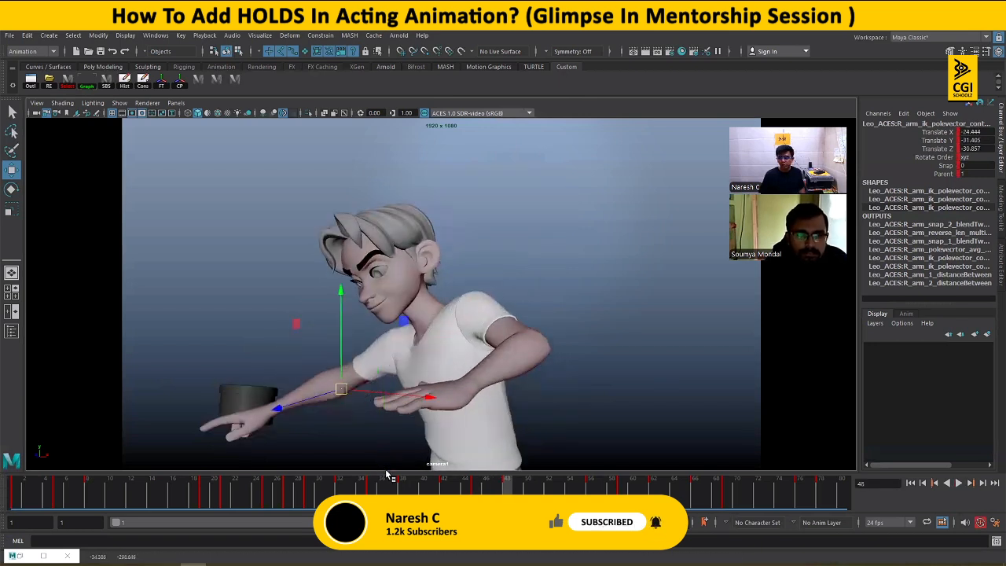
{"action": "left_click_drag", "start_coordinate": [476, 494], "coordinate": [508, 493]}
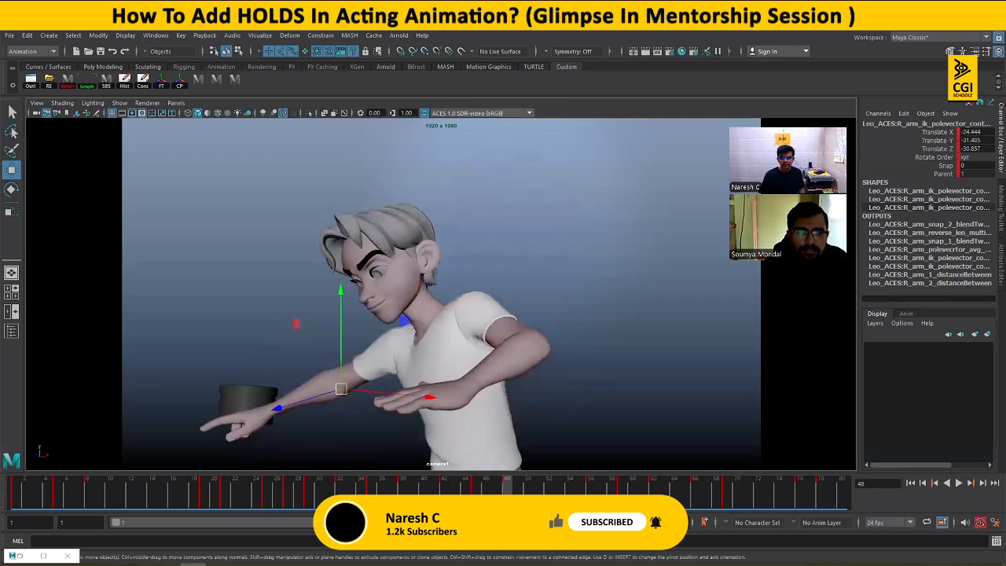
- Select all of the character's controls and review the motion from about frame 34 through the pointing pose to frame 48
{"action": "left_click", "coordinate": [235, 80]}
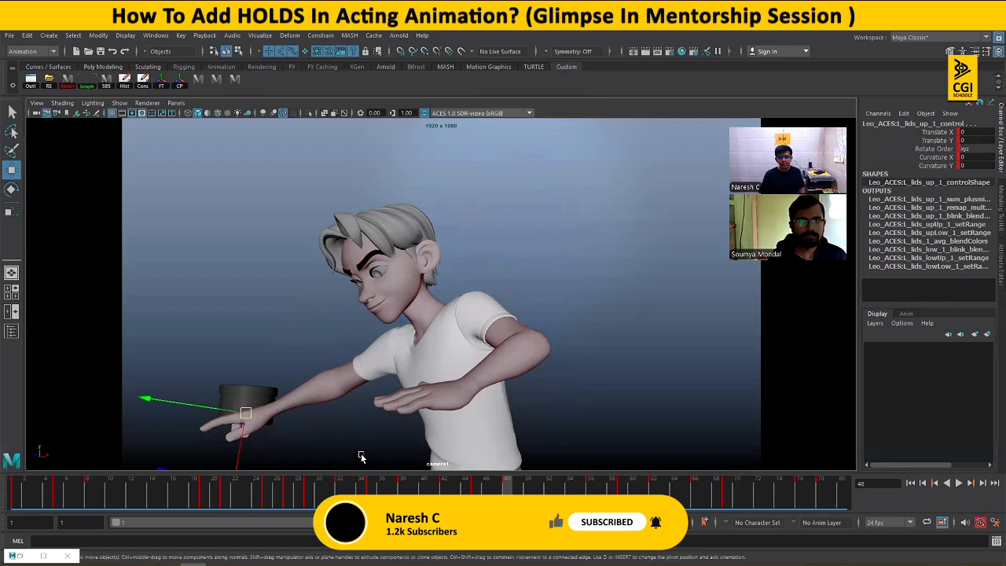
{"action": "left_click", "coordinate": [361, 494]}
{"action": "key", "text": "alt+v"}
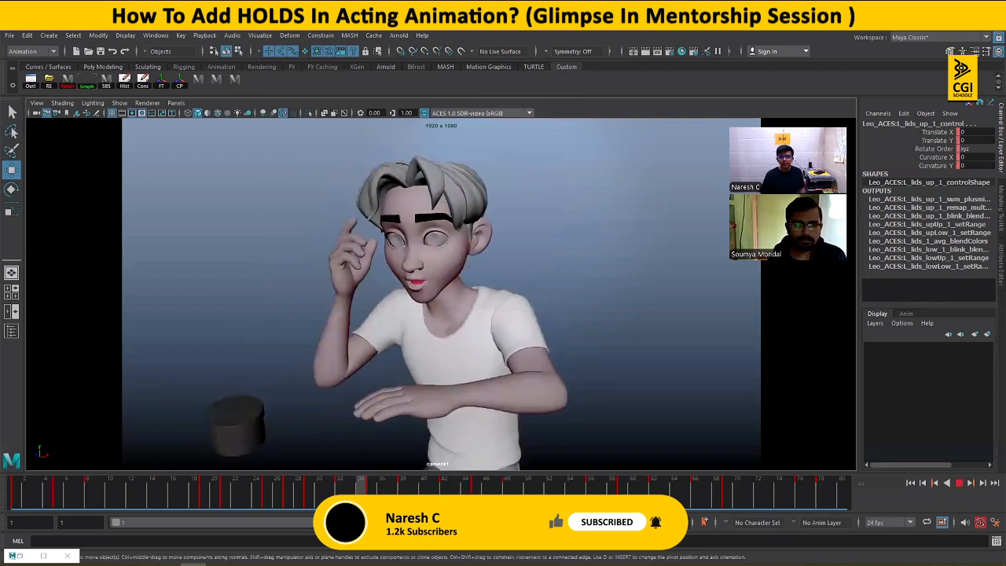
{"action": "key", "text": "alt+v"}
{"action": "key", "text": "alt+v"}
{"action": "key", "text": "alt+v"}
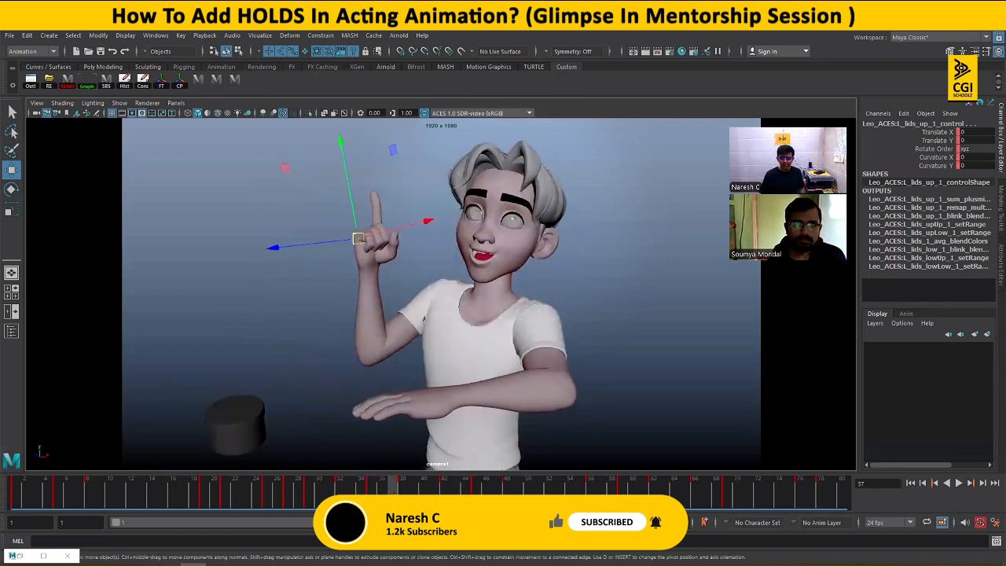
{"action": "key", "text": "comma"}
{"action": "key", "text": "comma"}
{"action": "key", "text": "comma"}
{"action": "left_click", "coordinate": [401, 482]}
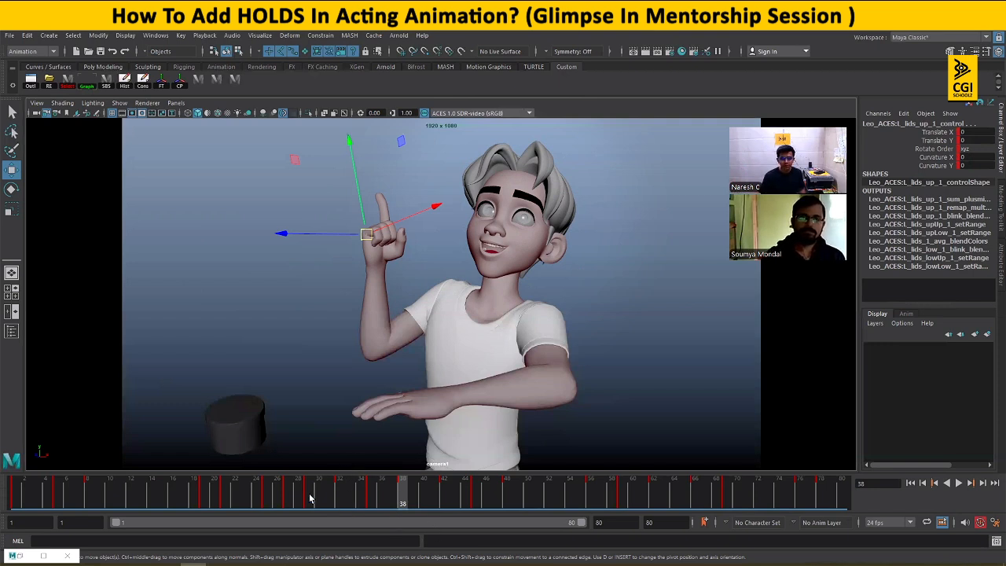
{"action": "left_click_drag", "start_coordinate": [308, 495], "coordinate": [510, 500]}
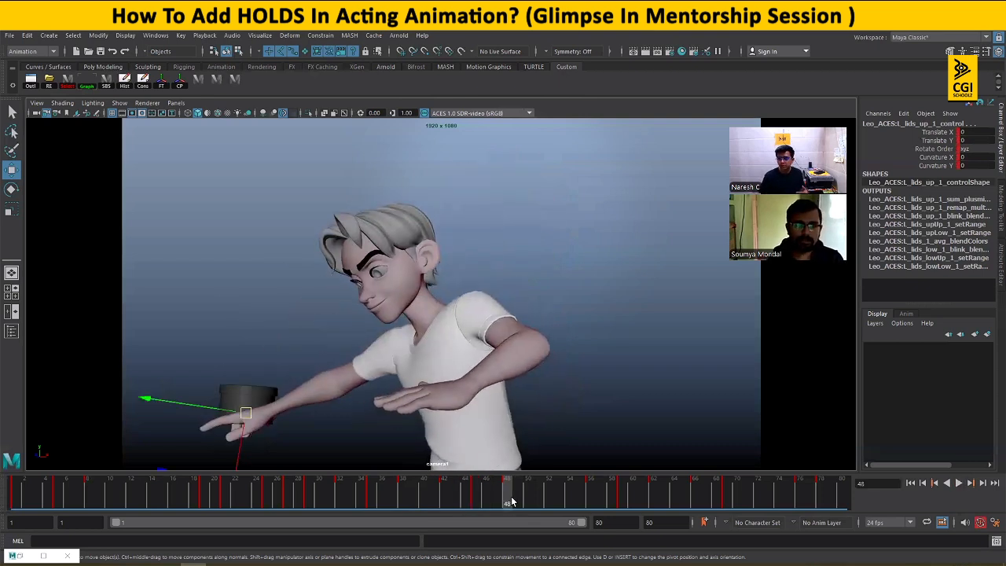
- Copy the reaching pose from frame 48 to frame 53 as a hold key on all controls
{"action": "mouse_move", "coordinate": [510, 501]}
{"action": "left_mouse_down"}
{"action": "mouse_move", "coordinate": [587, 501]}
{"action": "mouse_move", "coordinate": [525, 497]}
{"action": "left_mouse_up"}
{"action": "left_click", "coordinate": [510, 497]}
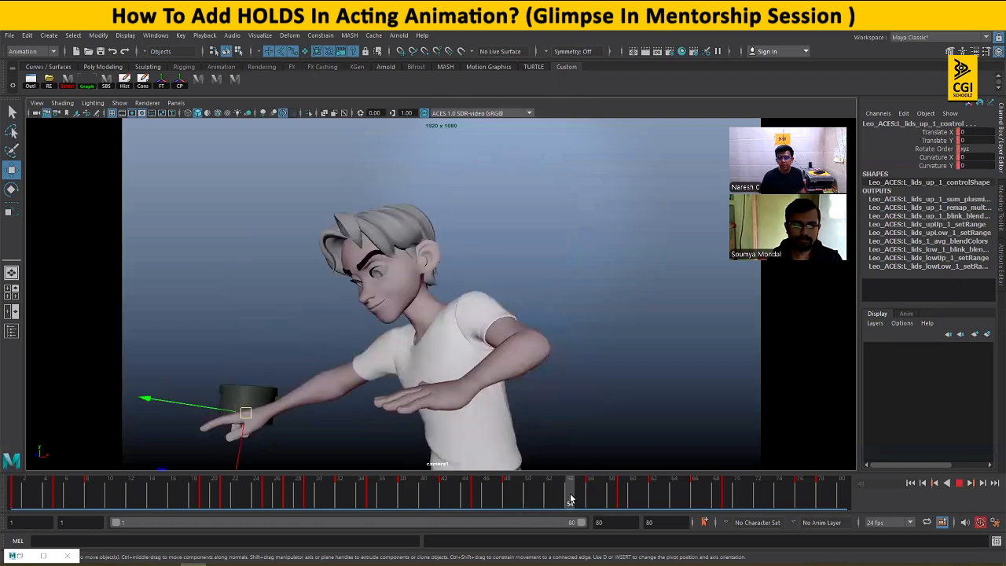
{"action": "middle_click_drag", "start_coordinate": [571, 497], "coordinate": [557, 501]}
{"action": "key", "text": "s"}
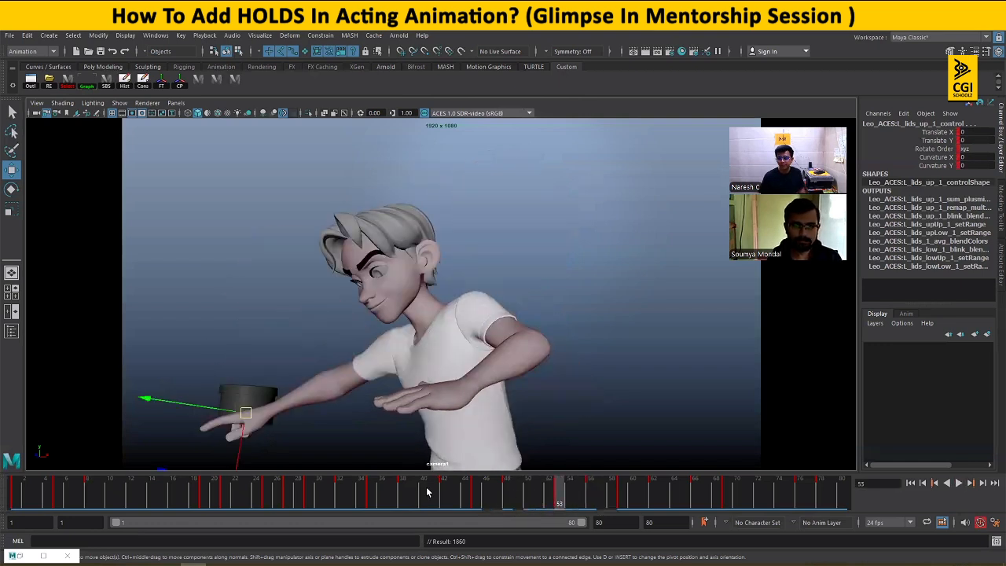
- Move the reaching pose's key from frame 48 to frame 47 and check the transition and hold up to frame 53
{"action": "left_click_drag", "start_coordinate": [427, 492], "coordinate": [498, 493]}
{"action": "left_click", "coordinate": [508, 495], "text": "shift"}
{"action": "left_click_drag", "start_coordinate": [421, 496], "coordinate": [503, 499]}
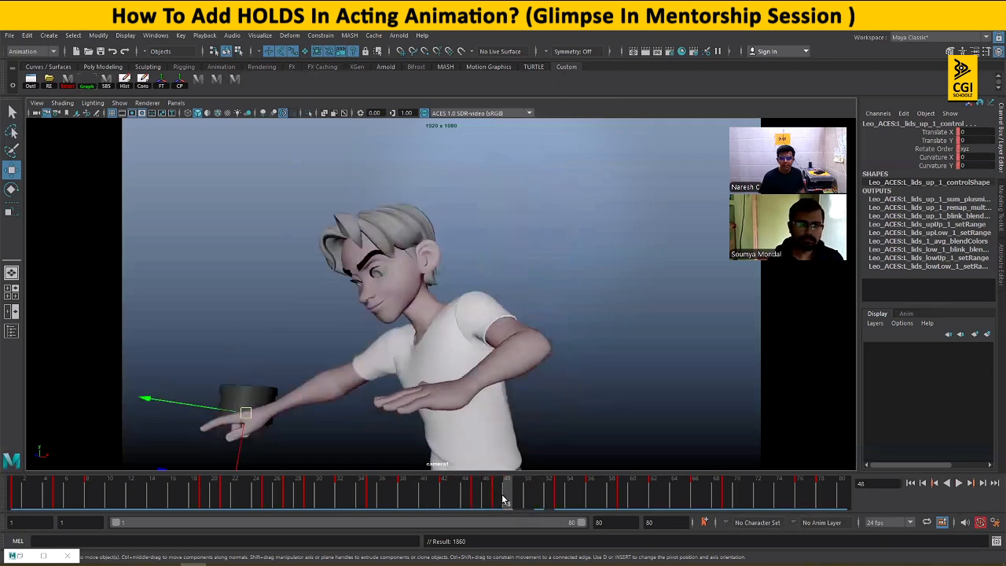
{"action": "key", "text": "alt+v"}
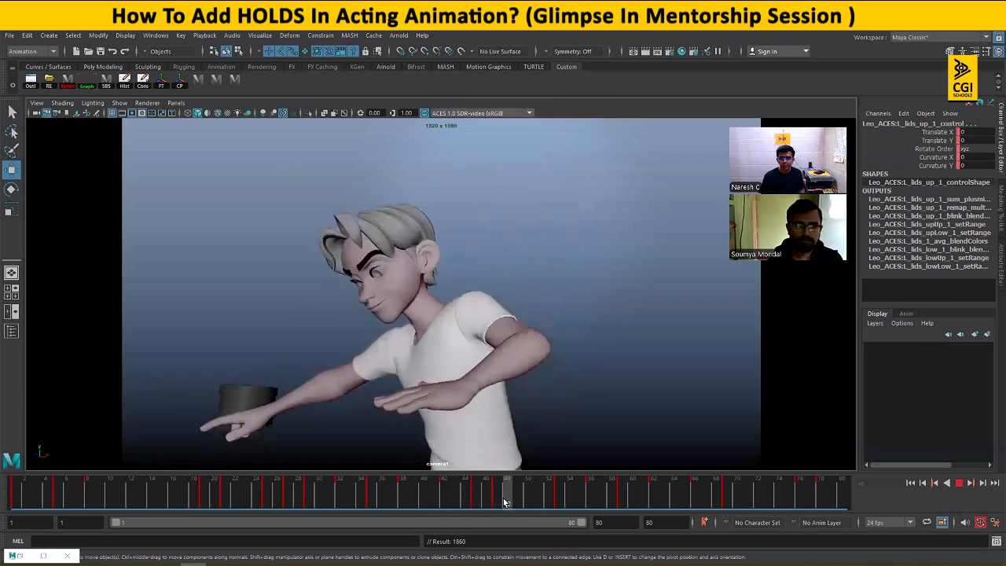
{"action": "left_click", "coordinate": [558, 498]}
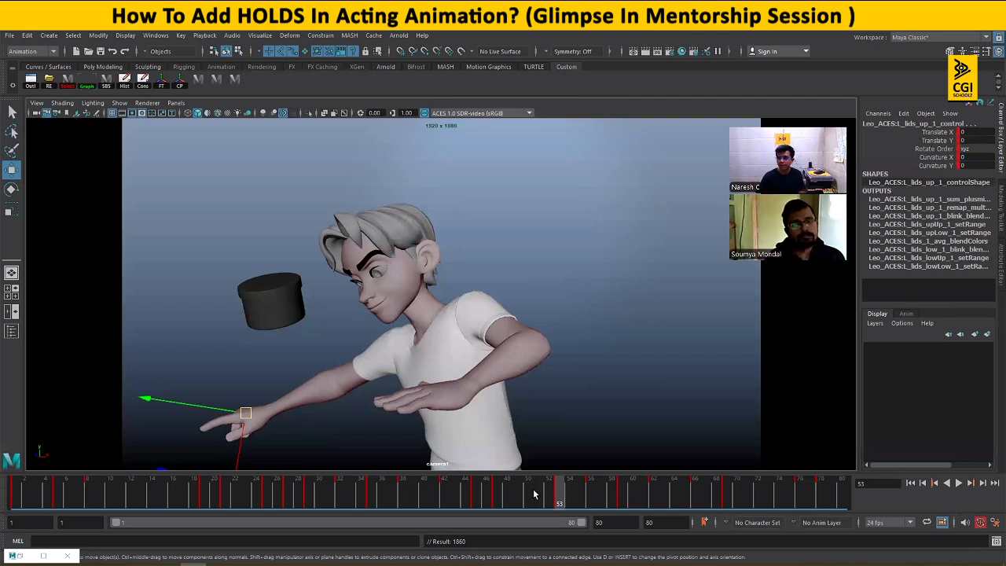
- Select the box's base control and check its motion between frames 53 and 56 in the camera view
{"action": "mouse_move", "coordinate": [533, 494]}
{"action": "left_mouse_down"}
{"action": "mouse_move", "coordinate": [412, 501]}
{"action": "mouse_move", "coordinate": [567, 504]}
{"action": "left_mouse_up"}
{"action": "key", "text": "space"}
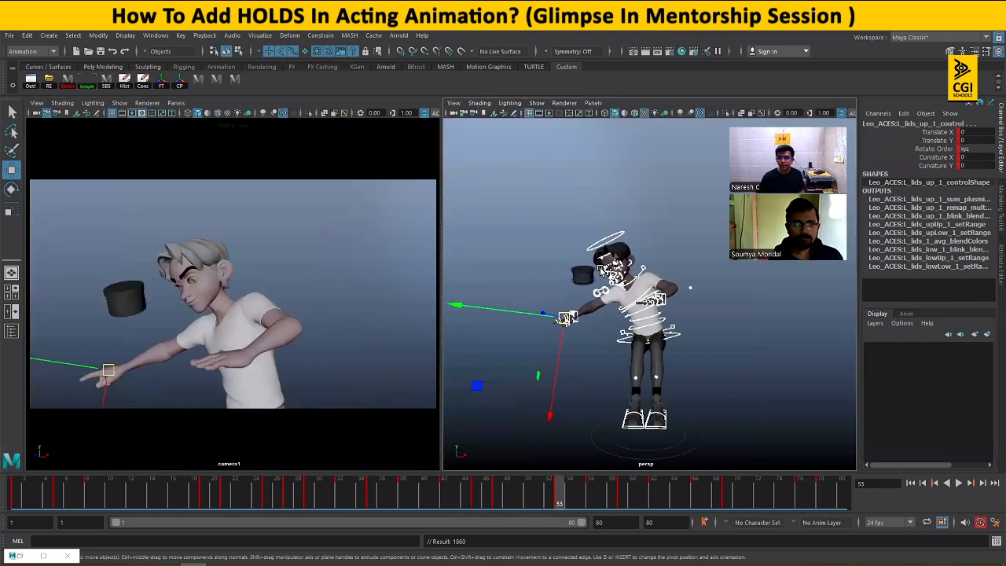
{"action": "key", "text": "space"}
{"action": "left_click_drag", "start_coordinate": [278, 231], "coordinate": [295, 281]}
{"action": "key", "text": "space"}
{"action": "key", "text": "space"}
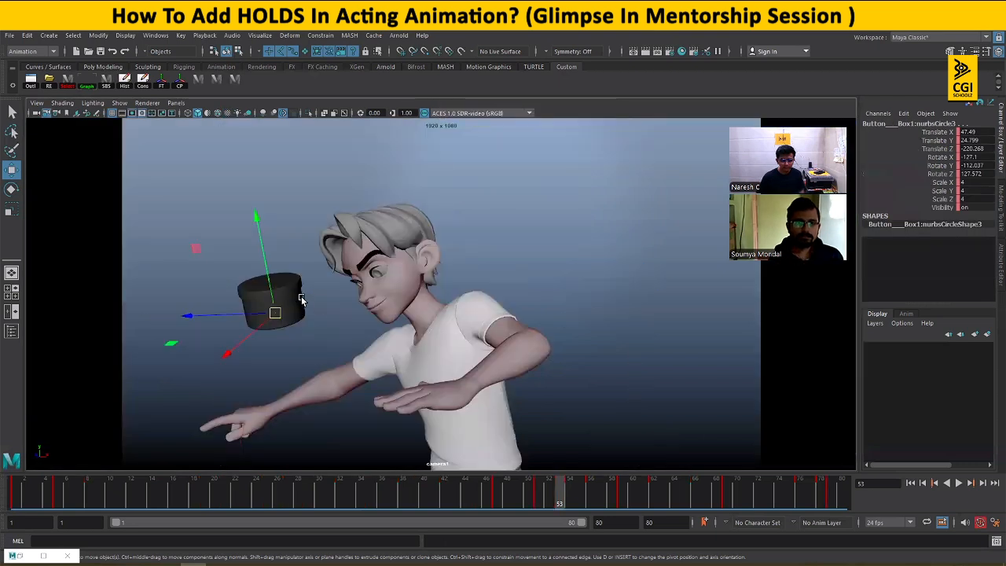
{"action": "key", "text": "alt+v"}
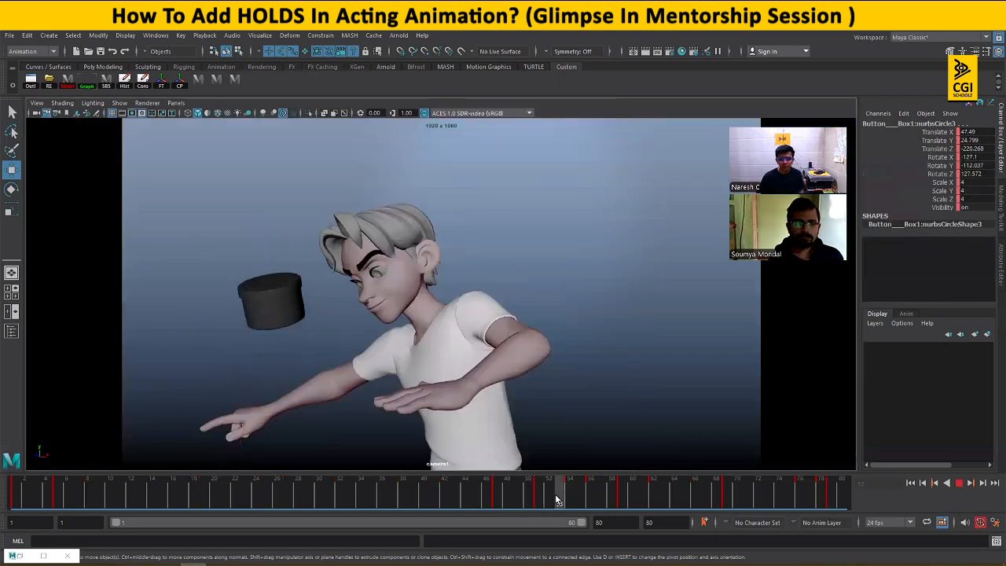
{"action": "left_click_drag", "start_coordinate": [560, 499], "coordinate": [587, 508]}
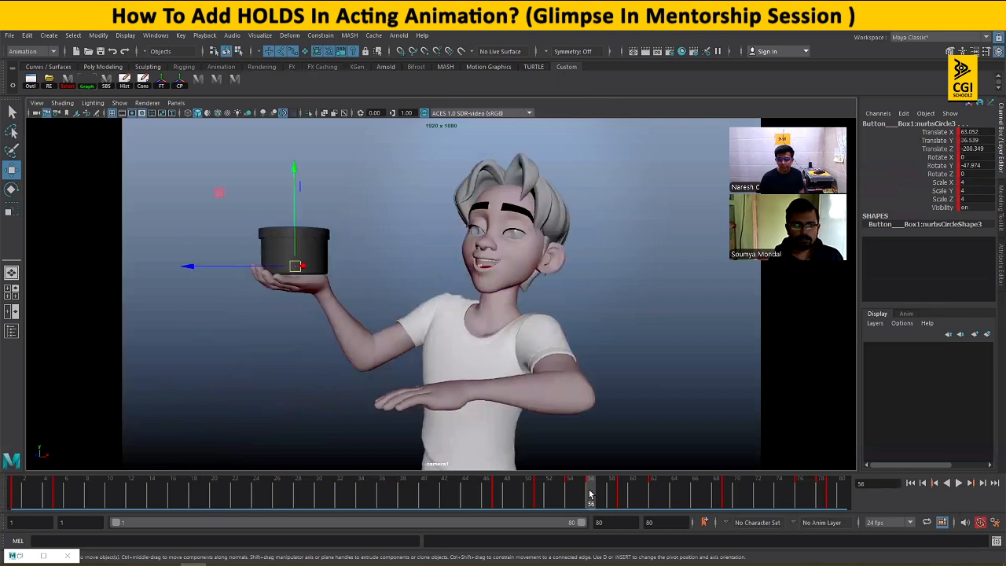
- Inspect the box's lid and base controls up close in the perspective view at frame 56, leaving the base control selected
{"action": "key", "text": "space"}
{"action": "key", "text": "space"}
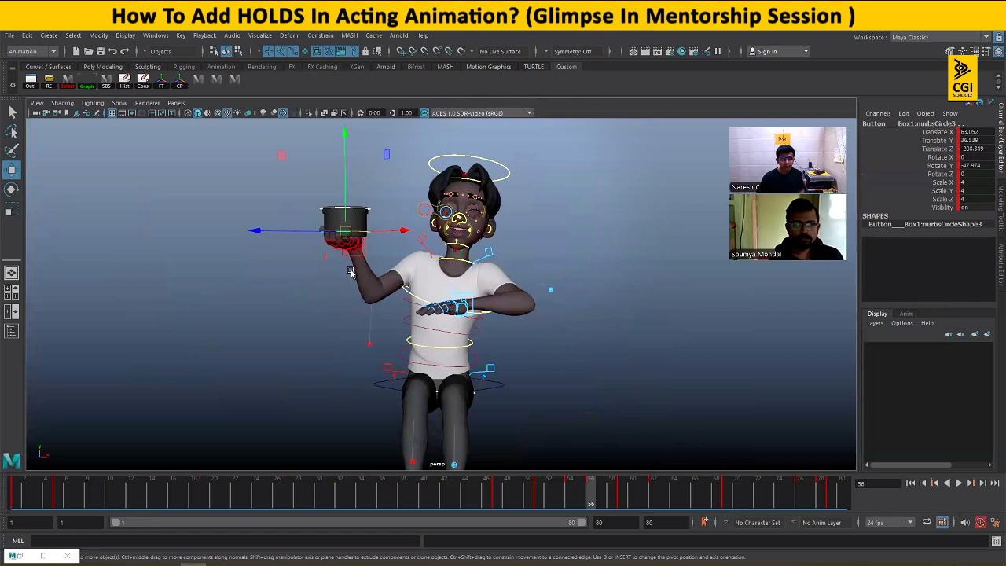
{"action": "left_click", "coordinate": [373, 232]}
{"action": "left_click", "coordinate": [369, 234]}
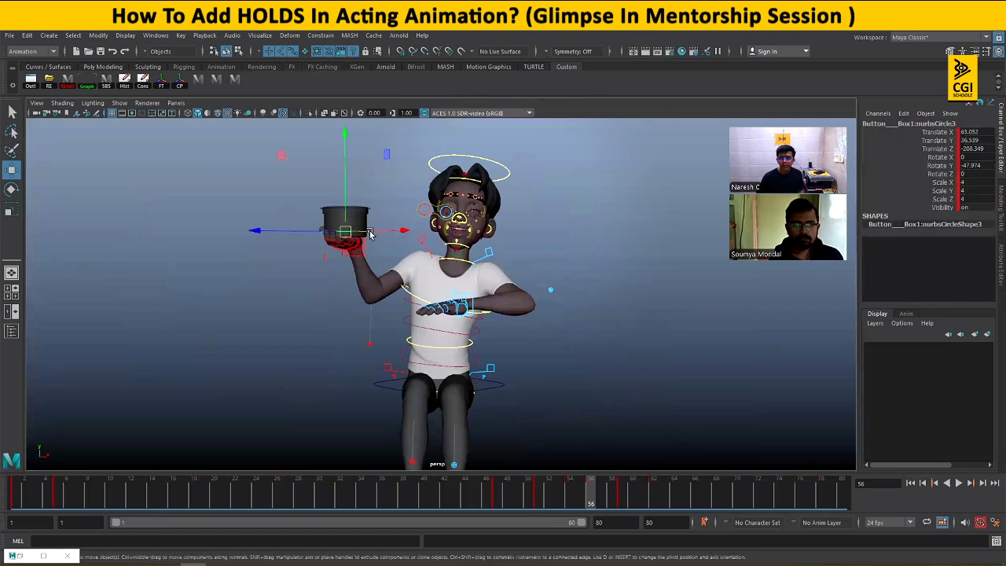
{"action": "left_click", "coordinate": [372, 209]}
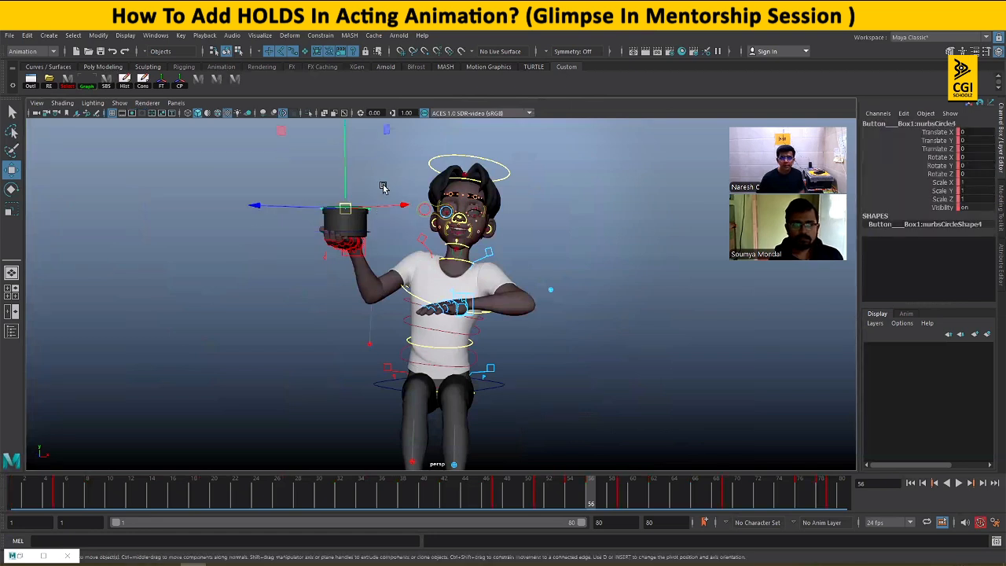
{"action": "left_click", "coordinate": [383, 187]}
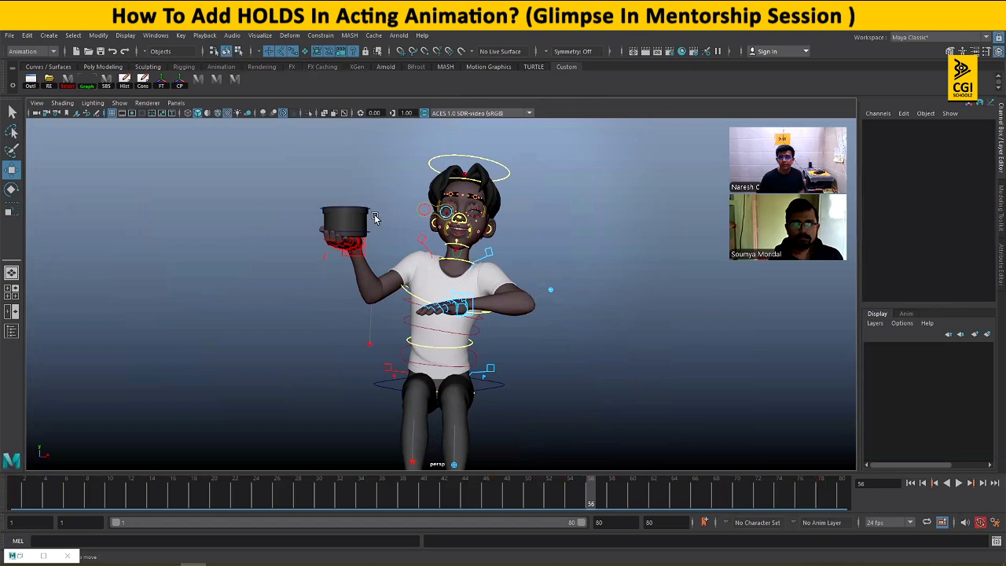
{"action": "right_click_drag", "start_coordinate": [299, 250], "coordinate": [492, 328], "text": "alt"}
{"action": "middle_click_drag", "start_coordinate": [390, 269], "coordinate": [474, 360], "text": "alt"}
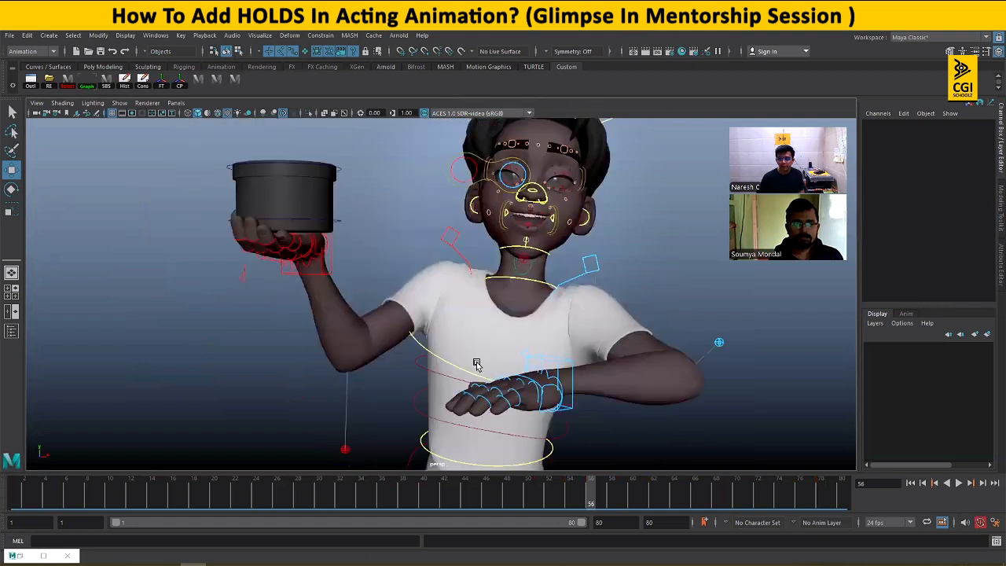
{"action": "left_click", "coordinate": [367, 253]}
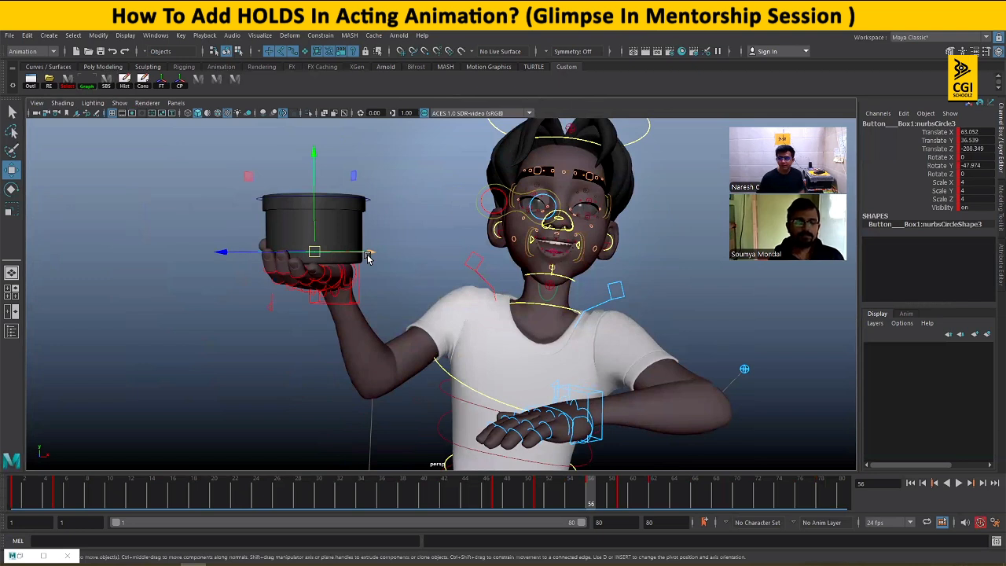
{"action": "left_click", "coordinate": [401, 287]}
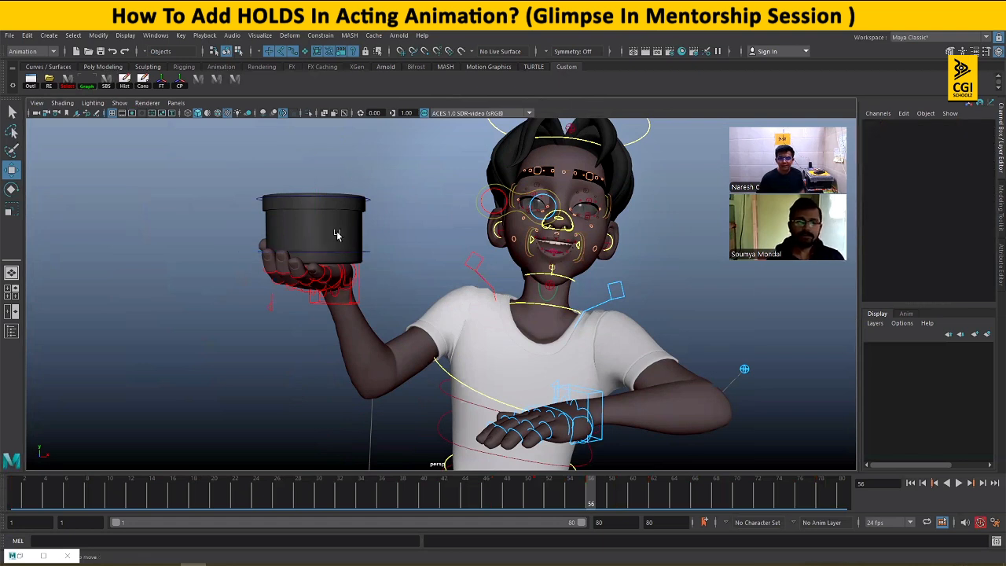
{"action": "left_click", "coordinate": [365, 253]}
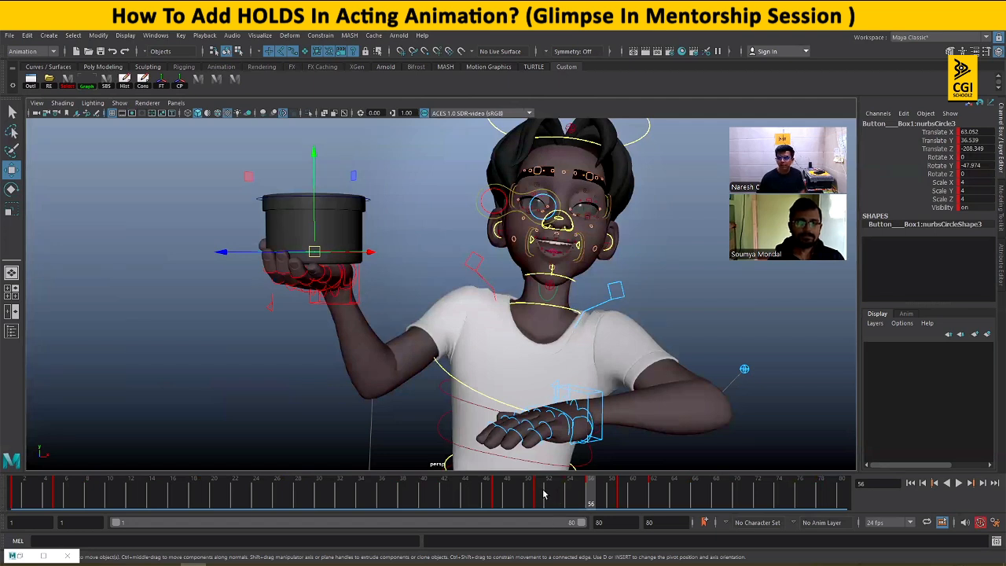
- Review the box's motion against the character's action from the early frames through the reach at frame 47
{"action": "left_click_drag", "start_coordinate": [543, 493], "coordinate": [497, 493]}
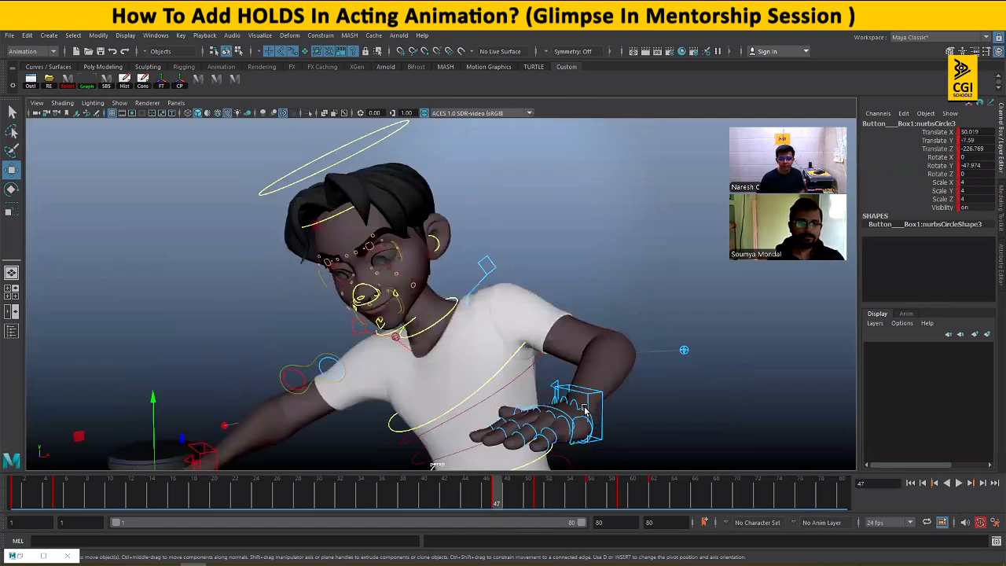
{"action": "right_click_drag", "start_coordinate": [583, 408], "coordinate": [382, 375], "text": "alt"}
{"action": "middle_click_drag", "start_coordinate": [382, 375], "coordinate": [425, 357], "text": "alt"}
{"action": "left_click", "coordinate": [213, 491]}
{"action": "key", "text": "alt+v"}
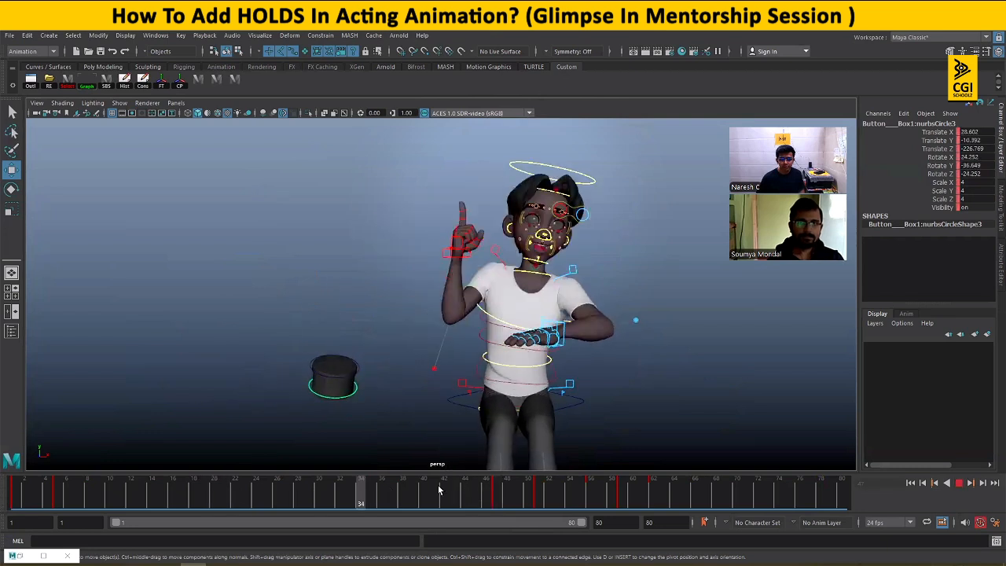
{"action": "mouse_move", "coordinate": [38, 507]}
{"action": "left_mouse_down"}
{"action": "mouse_move", "coordinate": [61, 496]}
{"action": "mouse_move", "coordinate": [496, 492]}
{"action": "left_mouse_up"}
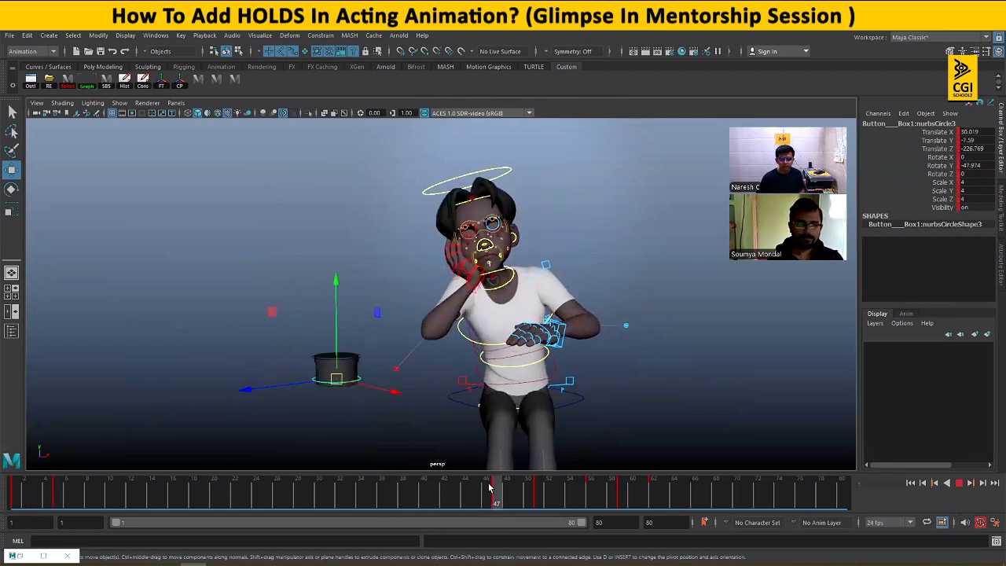
{"action": "key", "text": "alt+v"}
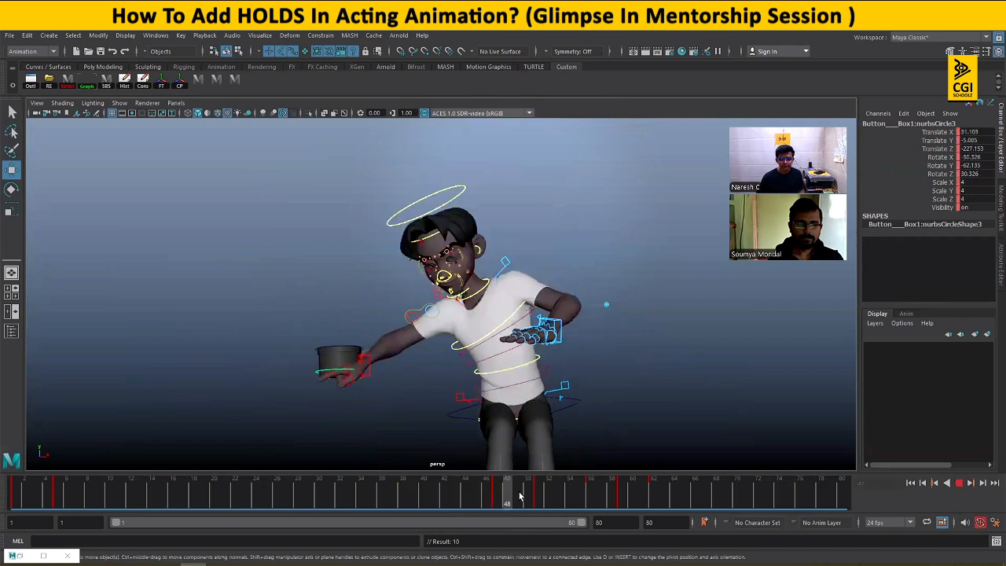
- Compare the right hand's and the box's positions at frames 51, 53 and 56, and reselect the box's control
{"action": "left_click", "coordinate": [536, 498]}
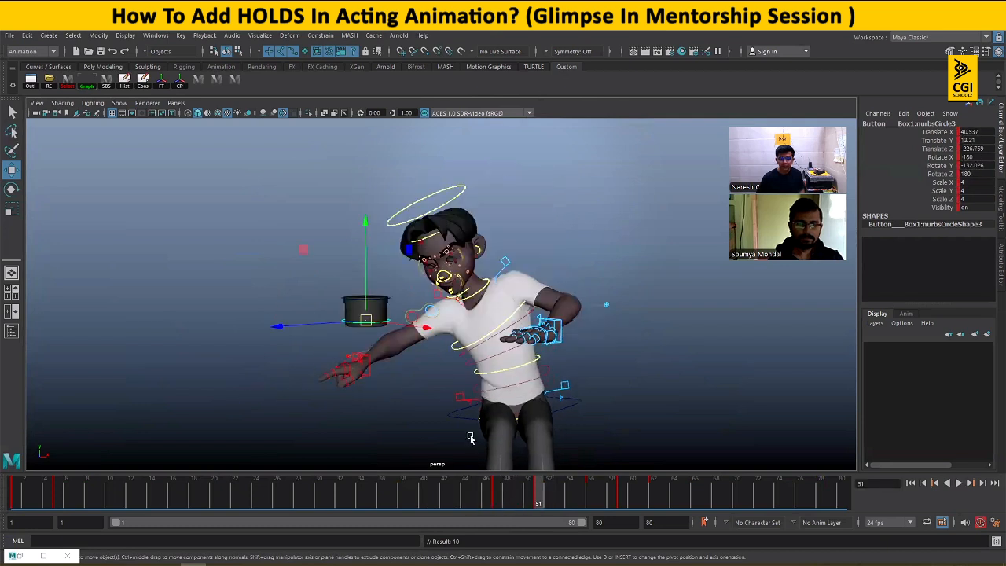
{"action": "left_click", "coordinate": [368, 377]}
{"action": "left_click", "coordinate": [556, 495]}
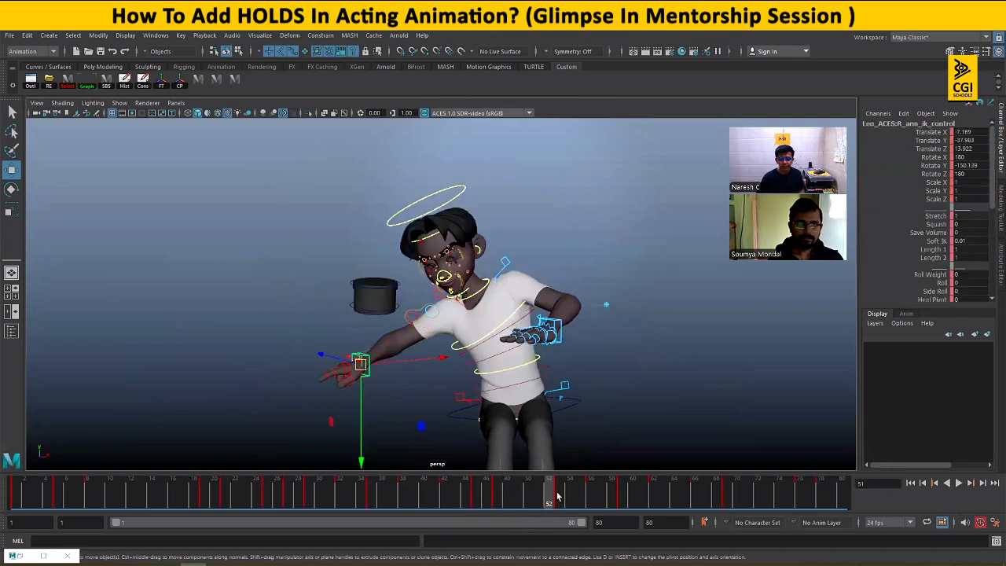
{"action": "left_click", "coordinate": [590, 495]}
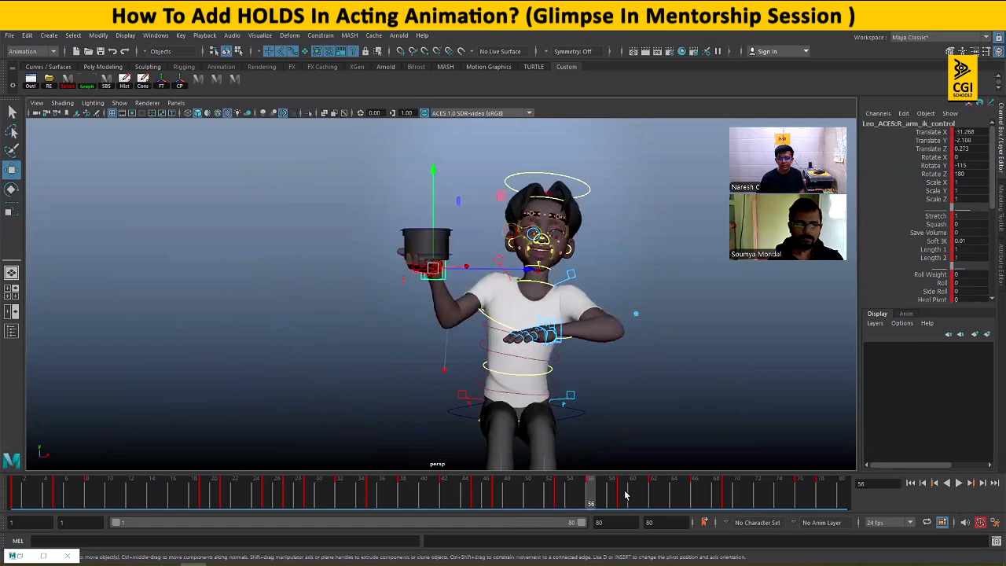
{"action": "left_click", "coordinate": [560, 492]}
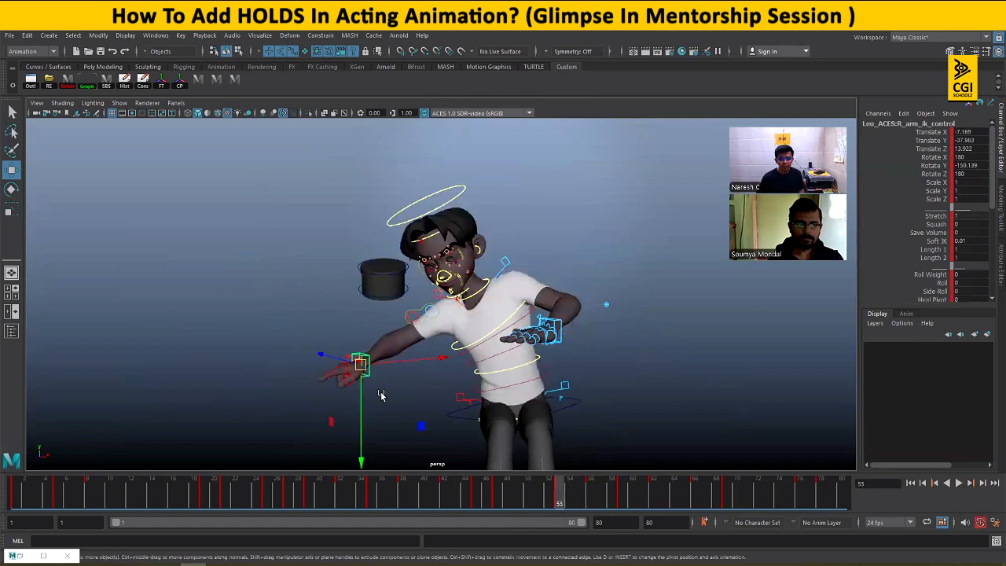
{"action": "left_click", "coordinate": [369, 299]}
- Copy the box's resting pose from frame 47 to frame 53 and delete its surplus keys at frames 47, 51 and 54
{"action": "left_click", "coordinate": [539, 493]}
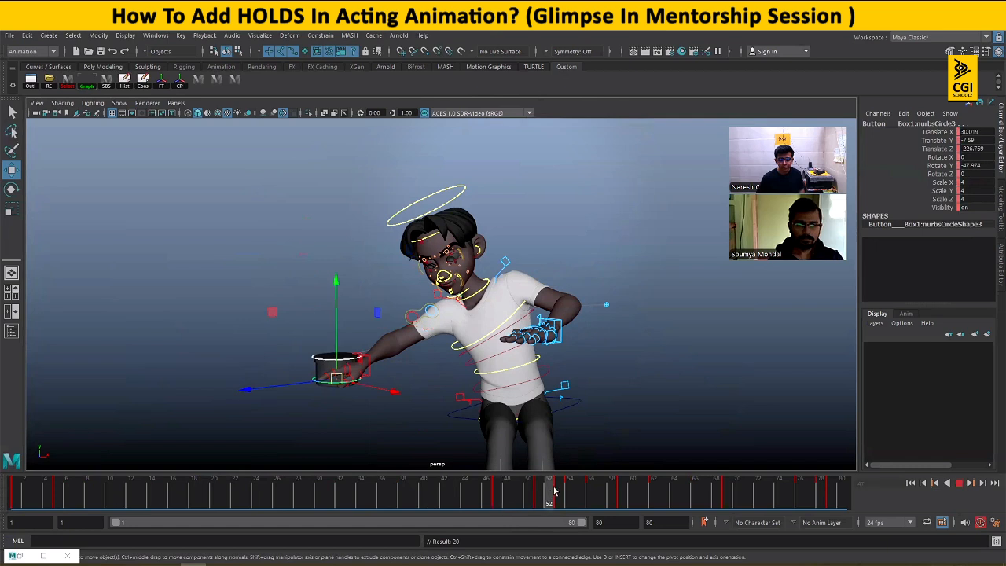
{"action": "right_click", "coordinate": [537, 492]}
{"action": "left_click_drag", "start_coordinate": [538, 493], "coordinate": [604, 504], "text": "shift"}
{"action": "right_click", "coordinate": [492, 498]}
{"action": "left_click", "coordinate": [517, 336]}
{"action": "left_click", "coordinate": [568, 496]}
{"action": "right_click", "coordinate": [567, 495]}
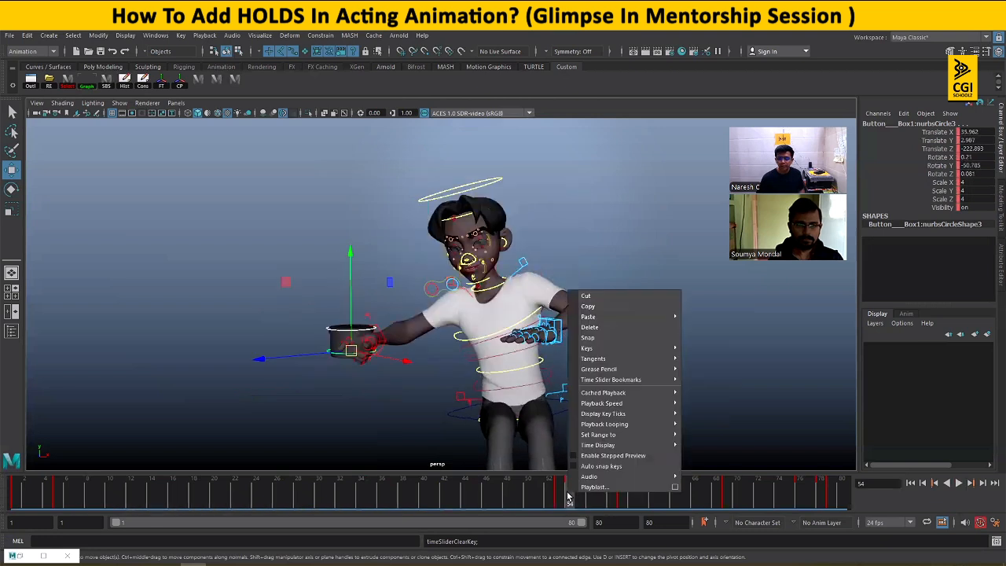
{"action": "left_click", "coordinate": [595, 328]}
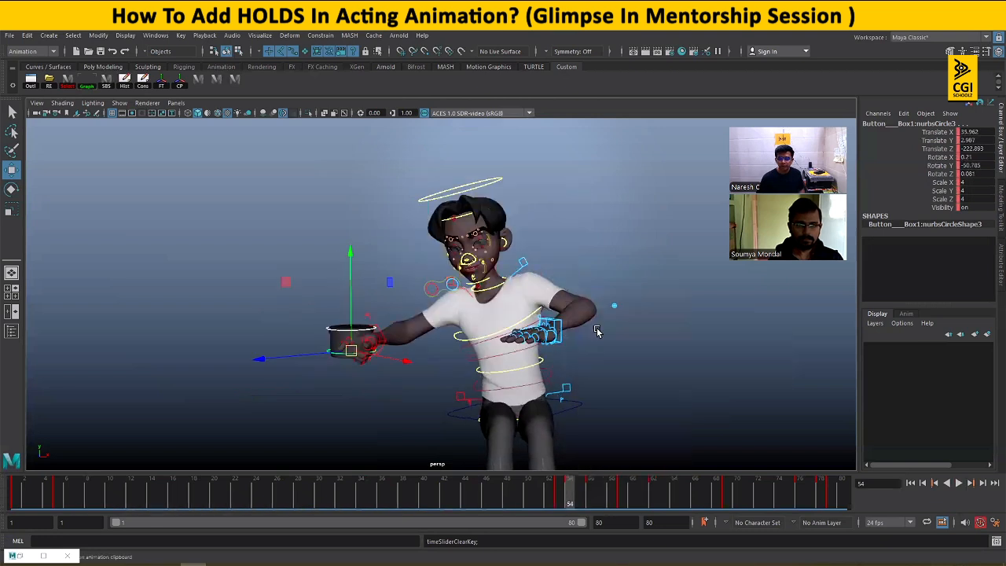
- Check the box's lift between frames 53 and 56, then select all character controls and review the reach and lift in the camera view
{"action": "left_click", "coordinate": [562, 501]}
{"action": "left_click_drag", "start_coordinate": [567, 497], "coordinate": [591, 497]}
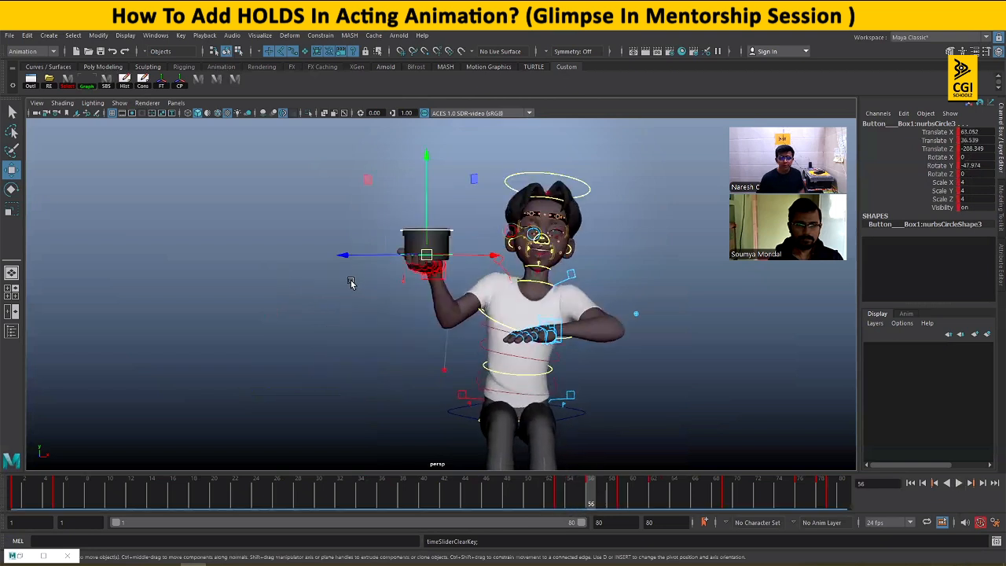
{"action": "left_click", "coordinate": [225, 120]}
{"action": "left_click", "coordinate": [67, 81]}
{"action": "key", "text": "space"}
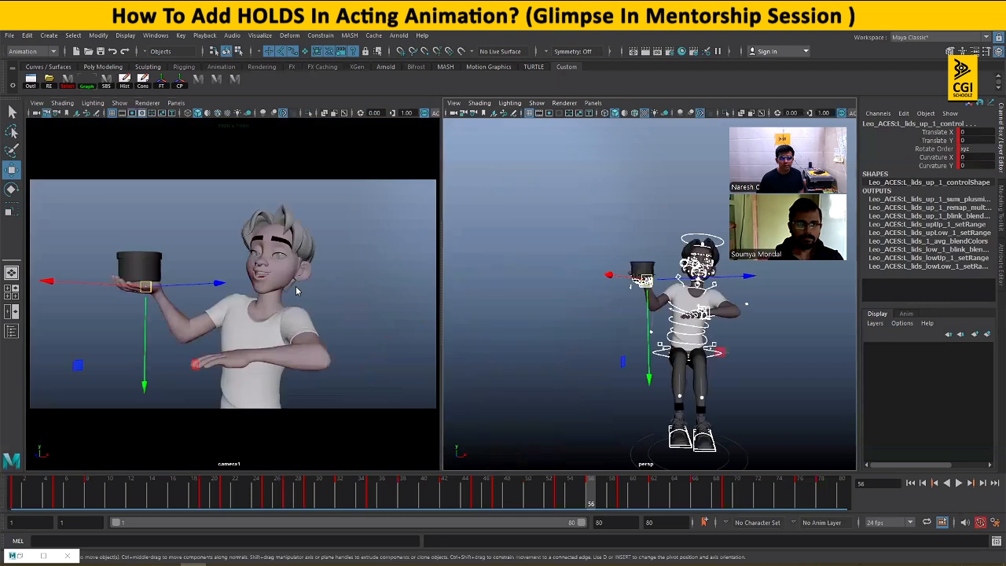
{"action": "key", "text": "space"}
{"action": "left_click_drag", "start_coordinate": [548, 500], "coordinate": [595, 497]}
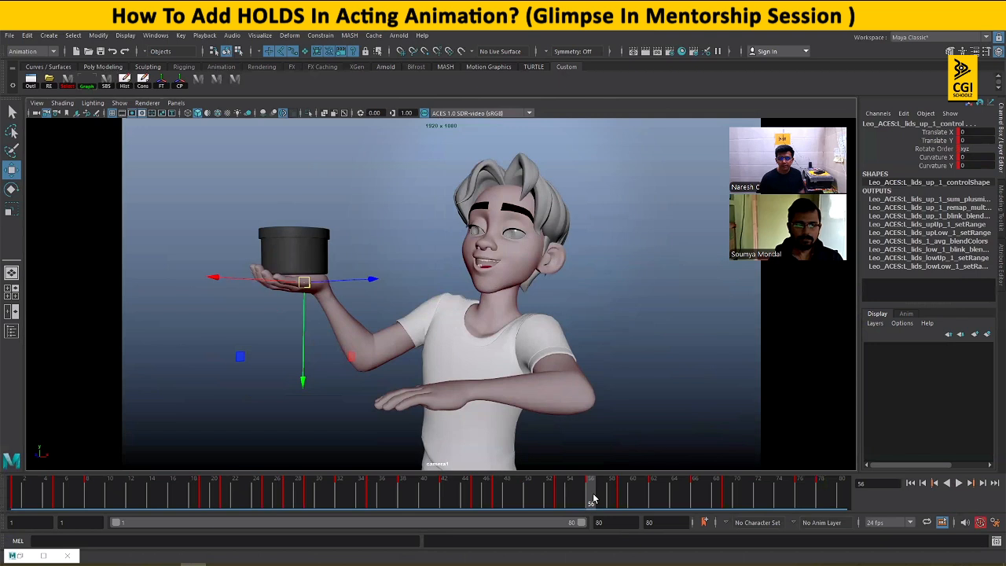
{"action": "mouse_move", "coordinate": [593, 498]}
{"action": "left_mouse_down"}
{"action": "mouse_move", "coordinate": [631, 499]}
{"action": "mouse_move", "coordinate": [510, 500]}
{"action": "mouse_move", "coordinate": [587, 500]}
{"action": "left_mouse_up"}
{"action": "left_click_drag", "start_coordinate": [510, 500], "coordinate": [589, 498]}
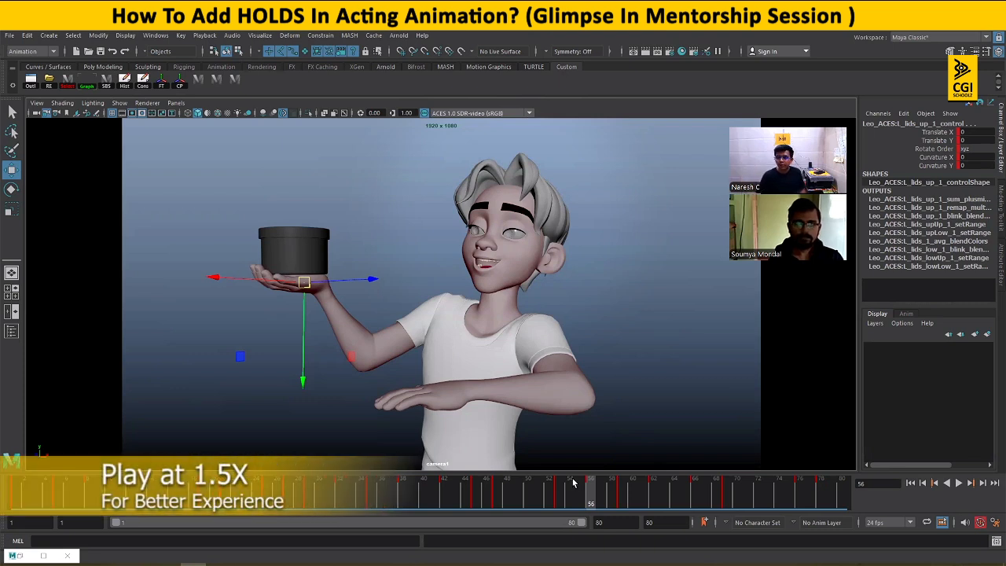
- Review the motion from the lift to the two-handed pose at frame 68 and inspect that pose from the side
{"action": "left_click", "coordinate": [542, 490]}
{"action": "key", "text": "alt+v"}
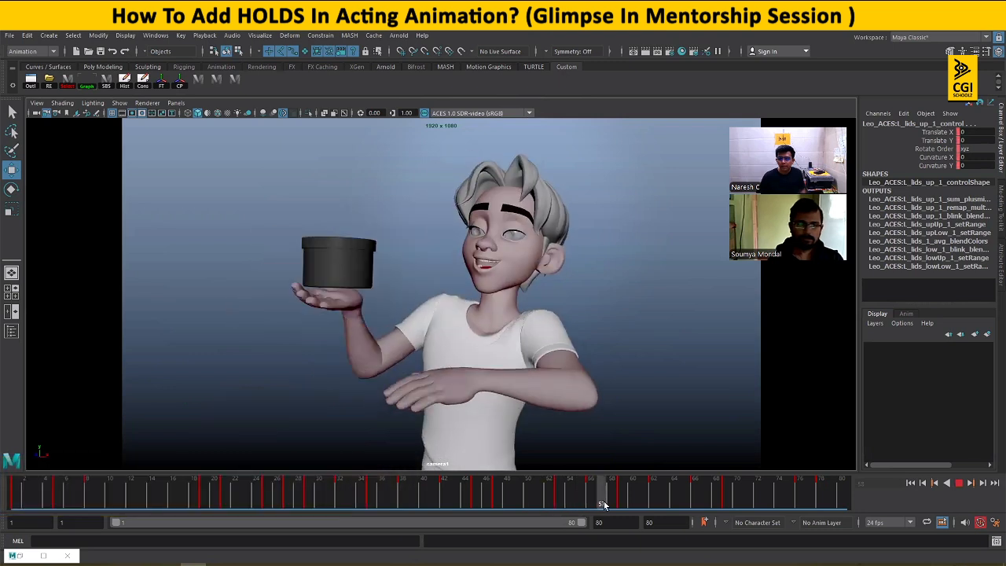
{"action": "key", "text": "alt+v"}
{"action": "left_click_drag", "start_coordinate": [586, 497], "coordinate": [715, 500]}
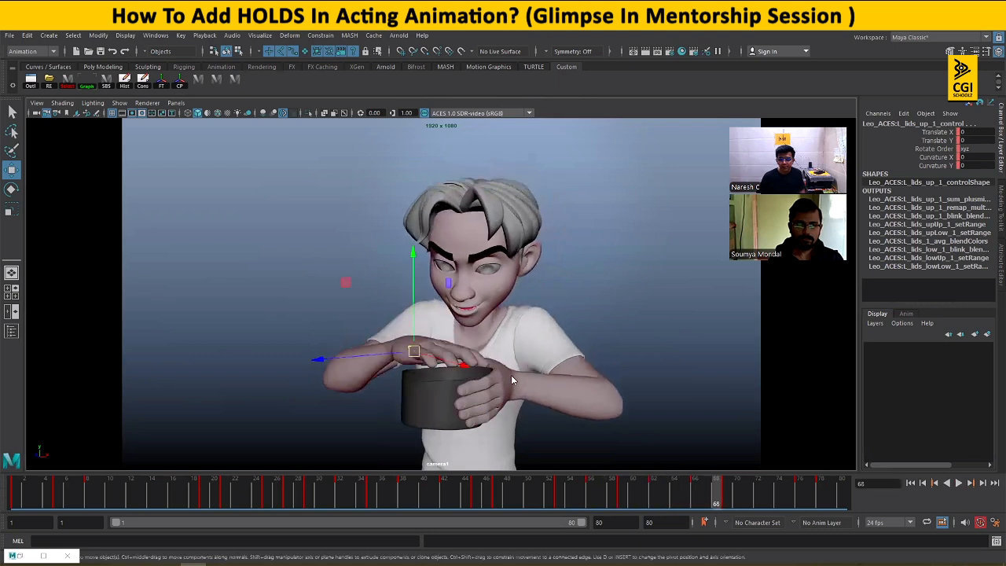
{"action": "key", "text": "space"}
{"action": "key", "text": "space"}
{"action": "left_click_drag", "start_coordinate": [345, 379], "coordinate": [436, 370], "text": "alt"}
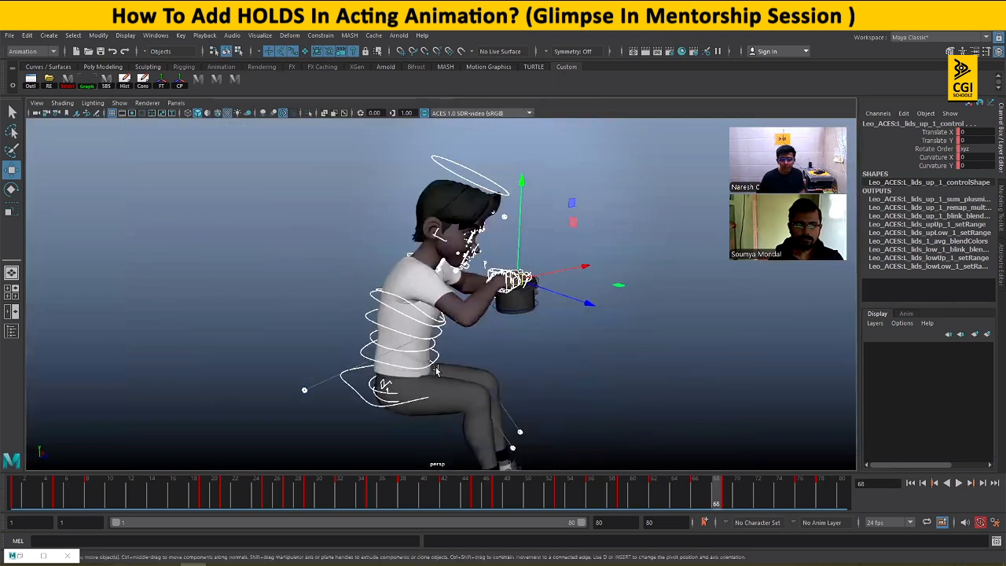
{"action": "right_click_drag", "start_coordinate": [437, 371], "coordinate": [665, 393], "text": "alt"}
{"action": "left_click_drag", "start_coordinate": [665, 393], "coordinate": [649, 395], "text": "alt"}
{"action": "middle_click_drag", "start_coordinate": [667, 397], "coordinate": [638, 373], "text": "alt"}
{"action": "key", "text": "space"}
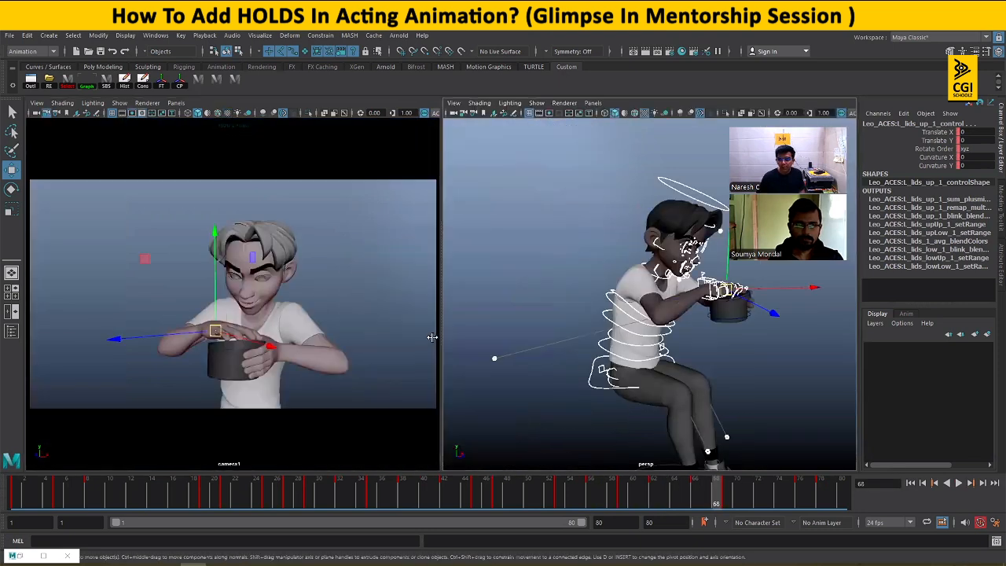
{"action": "key", "text": "space"}
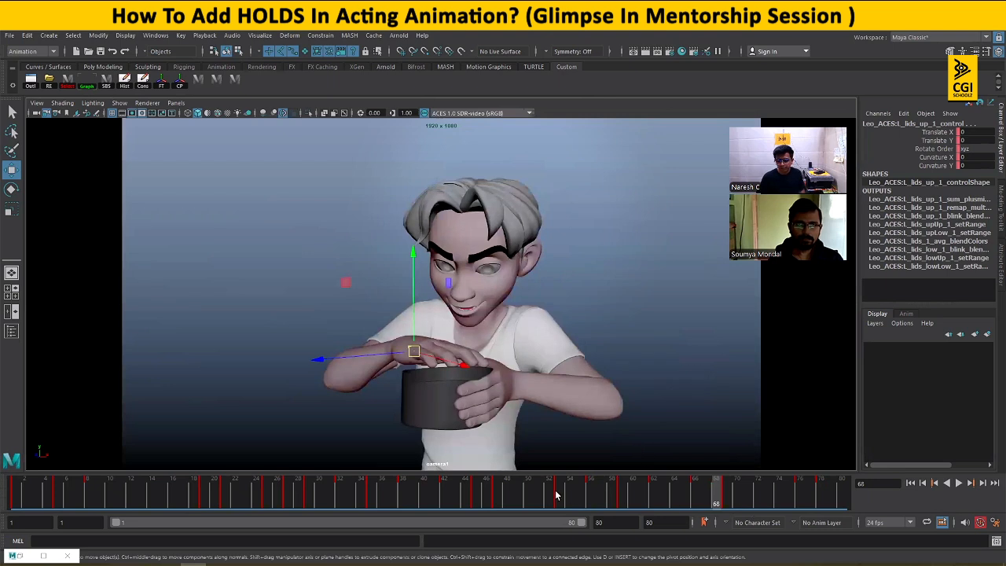
- Examine the transition from the lift to frame 58, comparing the hands and box in the camera and perspective views
{"action": "left_click_drag", "start_coordinate": [556, 495], "coordinate": [608, 494]}
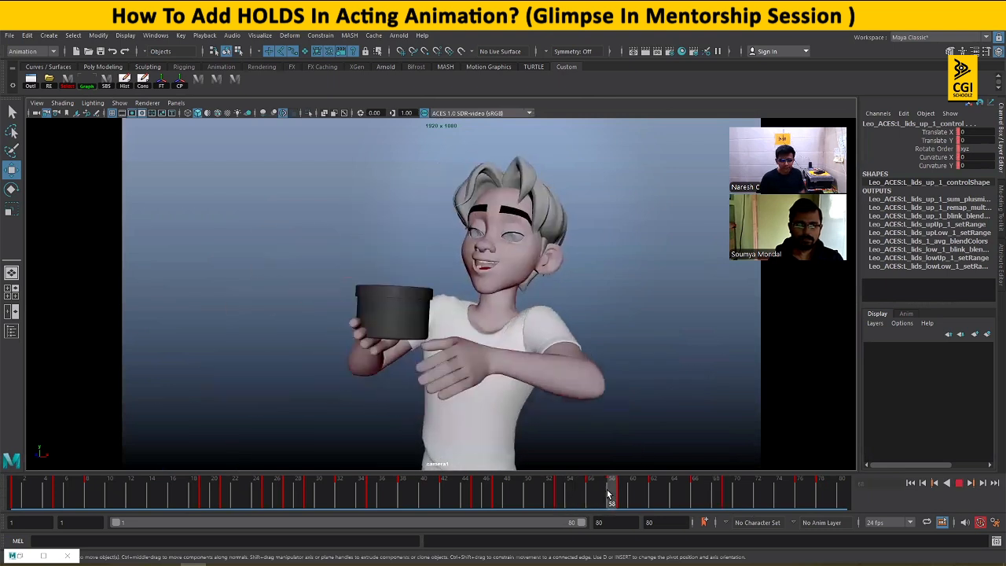
{"action": "key", "text": "space"}
{"action": "key", "text": "space"}
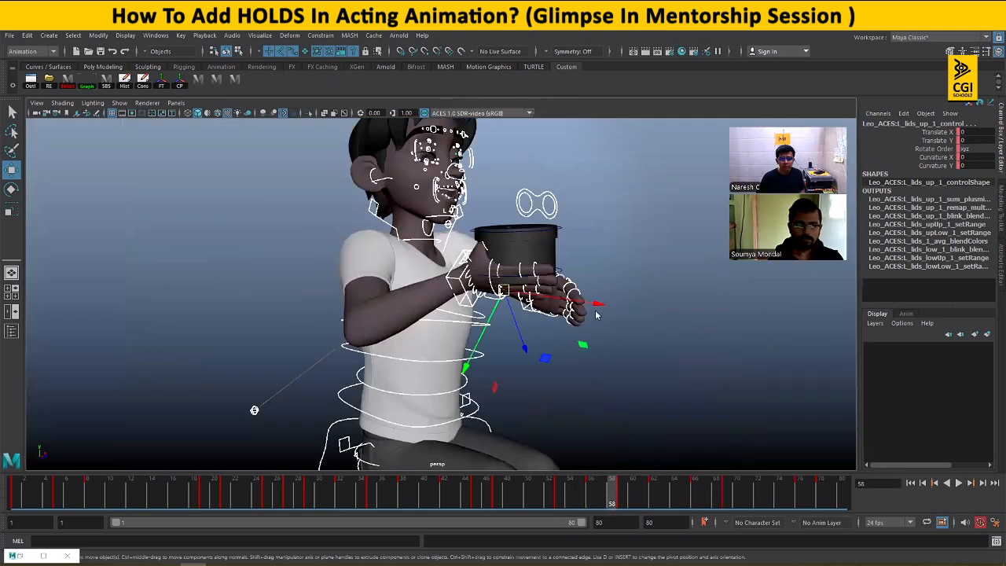
{"action": "key", "text": "space"}
{"action": "key", "text": "space"}
{"action": "key", "text": "space"}
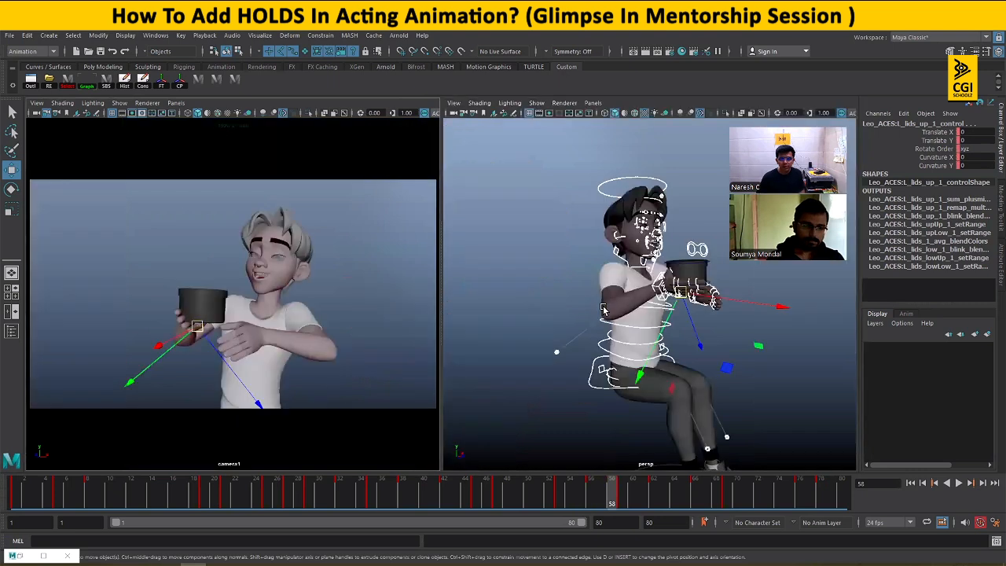
- Select the box's controls and set all their animation keys to stepped tangents in the Graph Editor
{"action": "key", "text": "space"}
{"action": "left_click", "coordinate": [535, 246]}
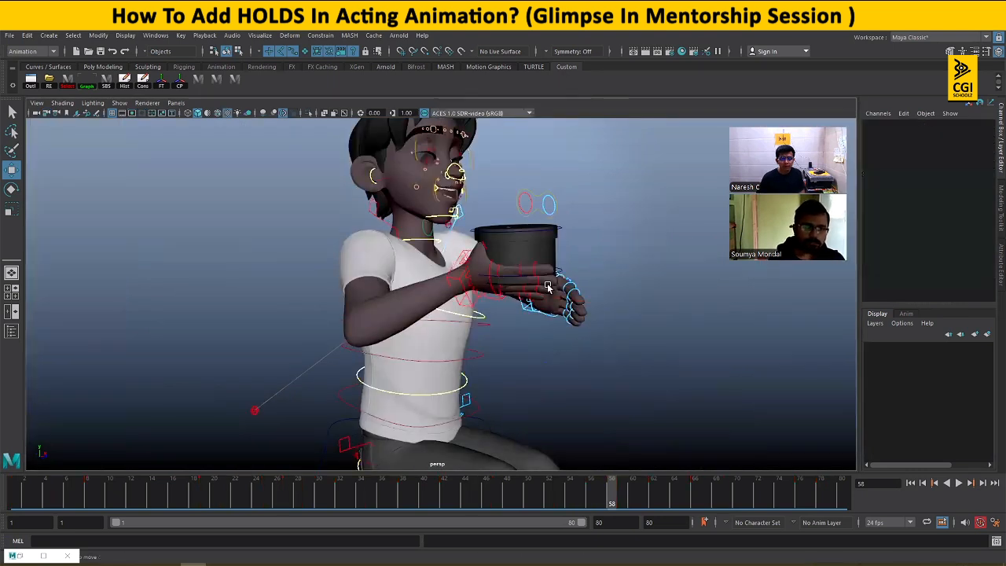
{"action": "left_click", "coordinate": [552, 229]}
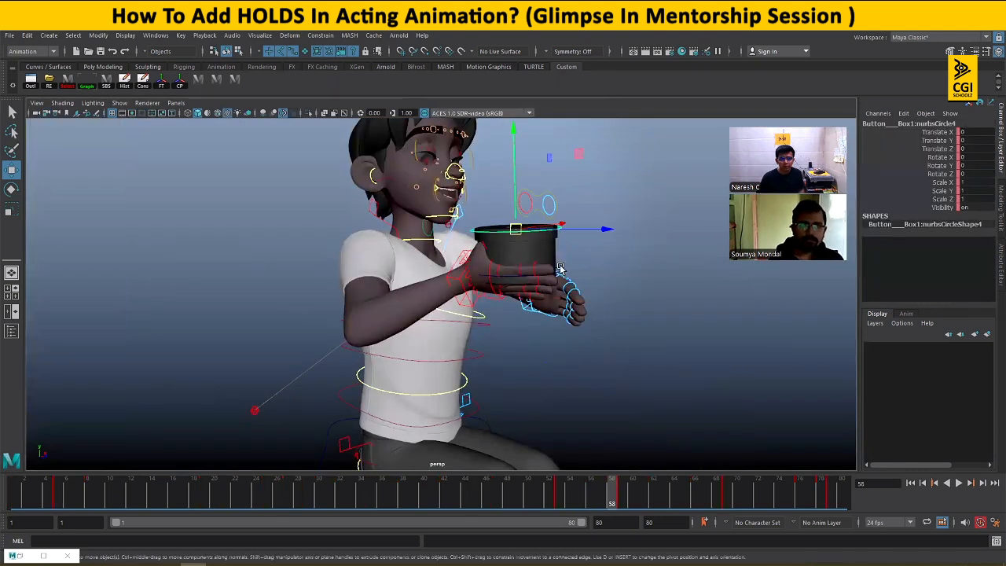
{"action": "left_click", "coordinate": [560, 268]}
{"action": "left_click", "coordinate": [86, 79]}
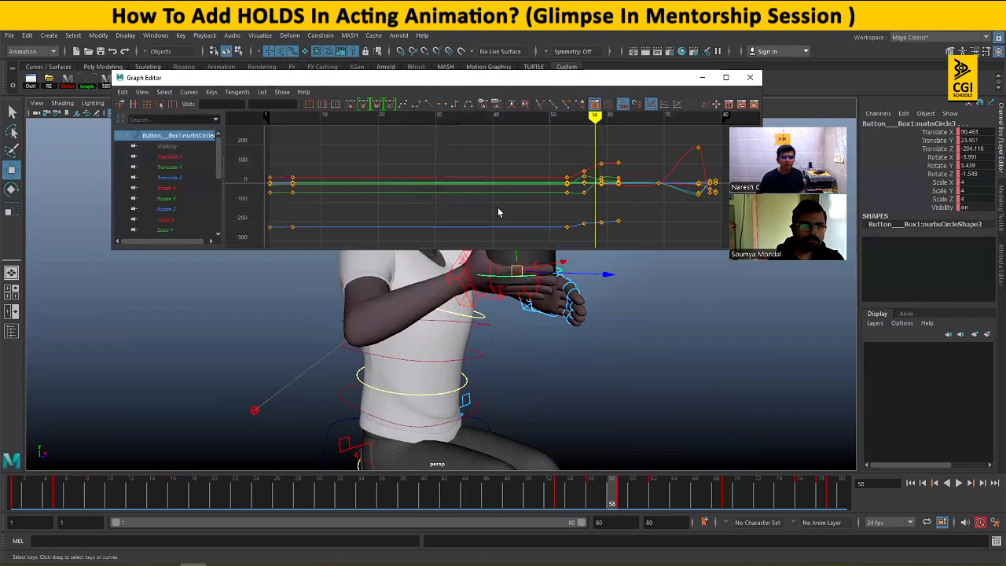
{"action": "scroll", "coordinate": [519, 199], "scroll_direction": "down", "scroll_amount": 4}
{"action": "left_click_drag", "start_coordinate": [470, 161], "coordinate": [633, 245]}
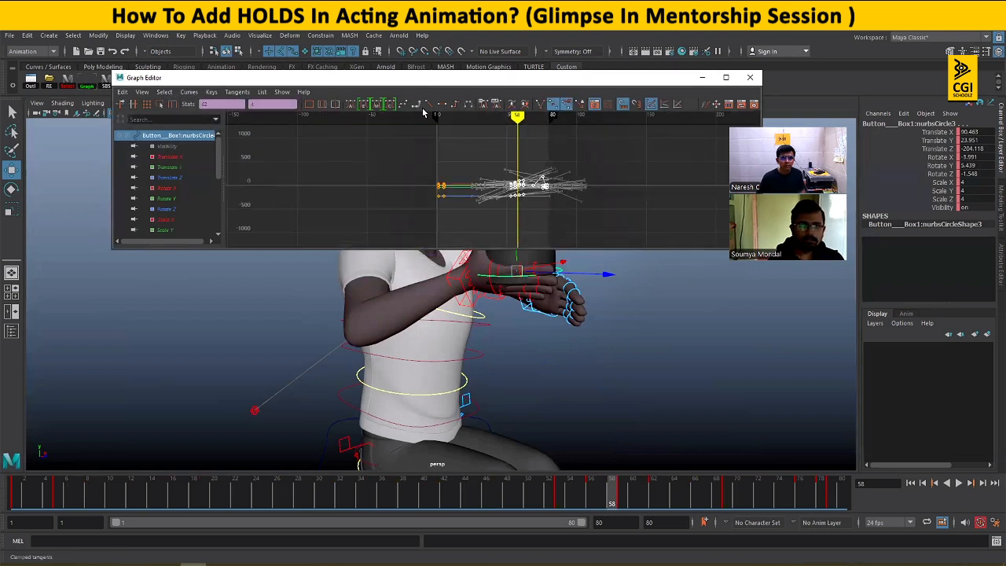
{"action": "left_click", "coordinate": [456, 106]}
{"action": "left_click", "coordinate": [703, 80]}
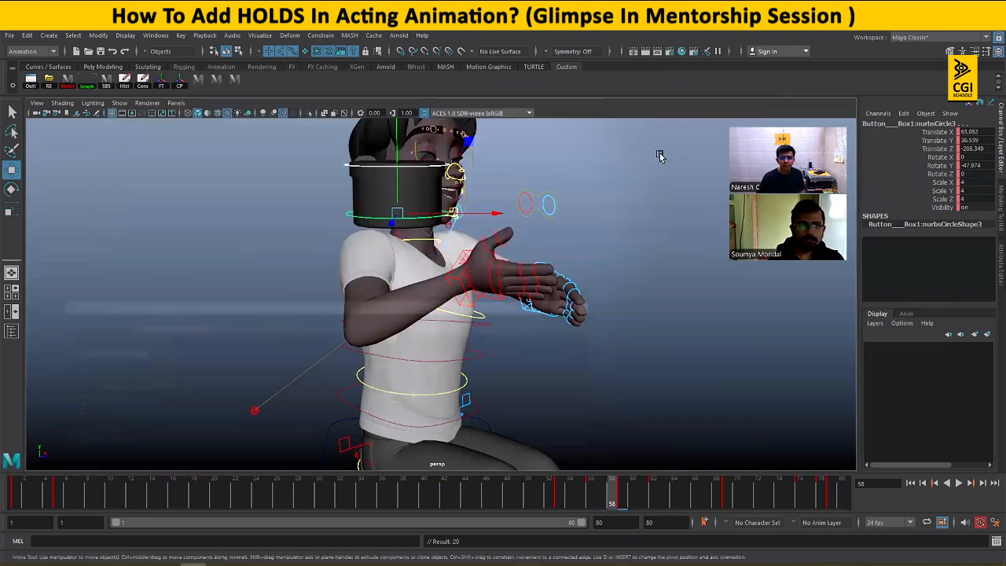
{"action": "left_click", "coordinate": [660, 156]}
- Select all character controls and examine the change from the lift at frame 56 to the two-handed poses at frames 59 and 62
{"action": "left_click", "coordinate": [235, 80]}
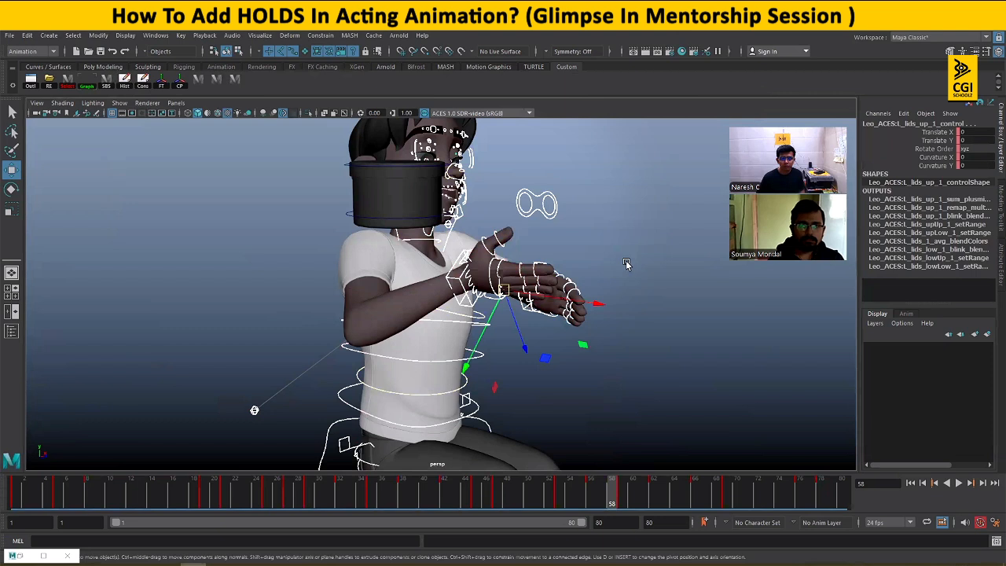
{"action": "key", "text": "space"}
{"action": "key", "text": "space"}
{"action": "left_click_drag", "start_coordinate": [519, 483], "coordinate": [601, 494]}
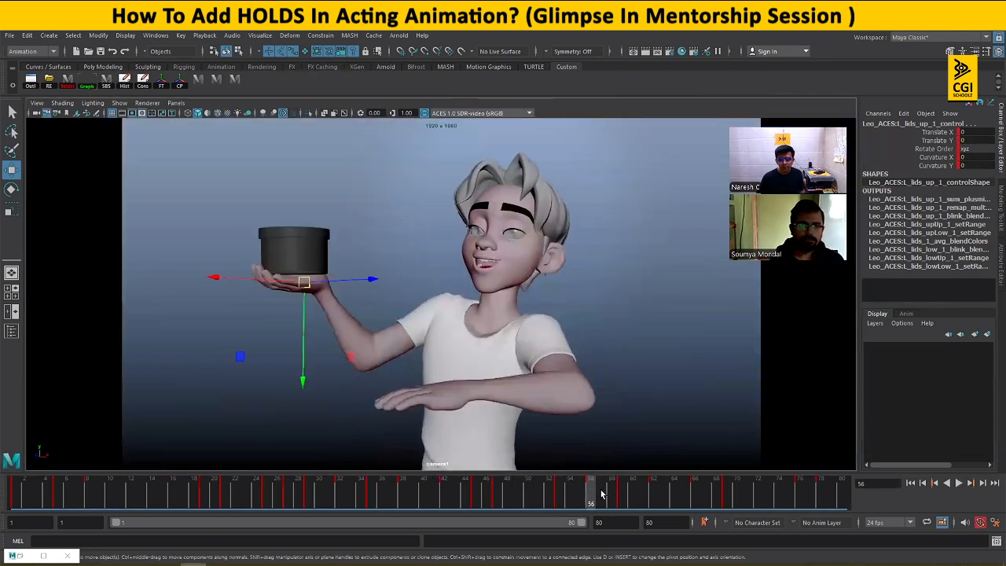
{"action": "key", "text": "alt+v"}
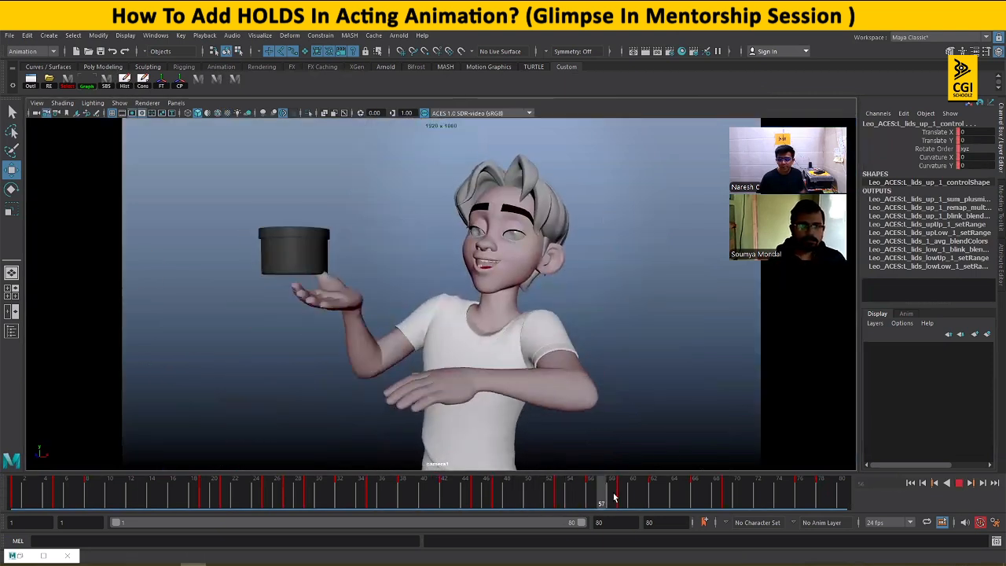
{"action": "left_click_drag", "start_coordinate": [599, 500], "coordinate": [656, 494]}
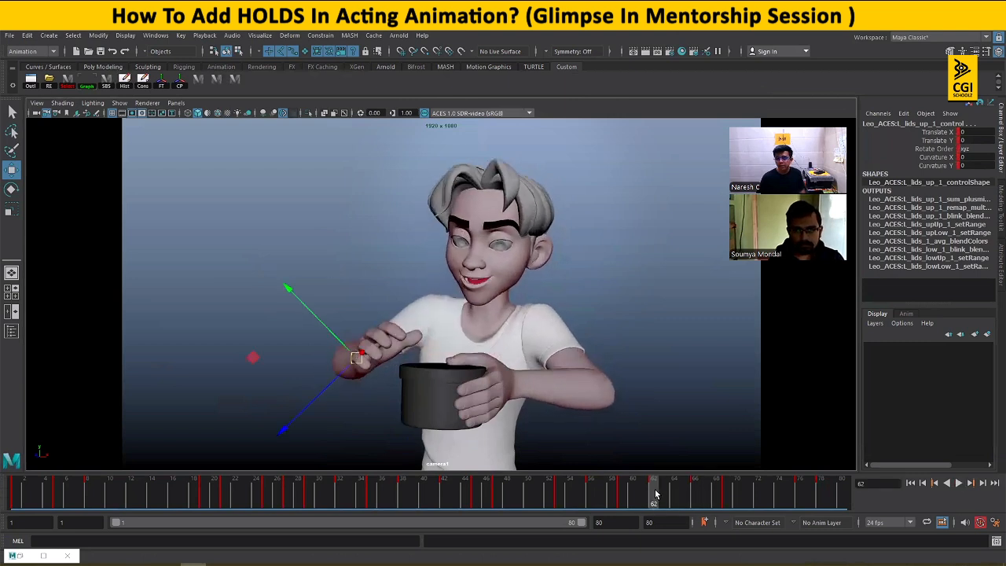
{"action": "left_click_drag", "start_coordinate": [574, 497], "coordinate": [621, 501]}
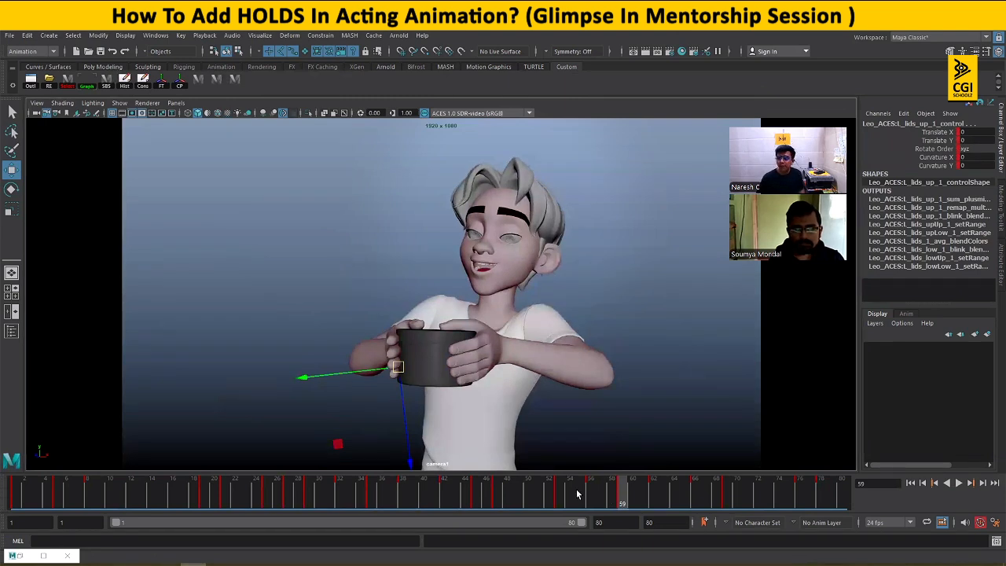
{"action": "left_click_drag", "start_coordinate": [552, 497], "coordinate": [594, 496]}
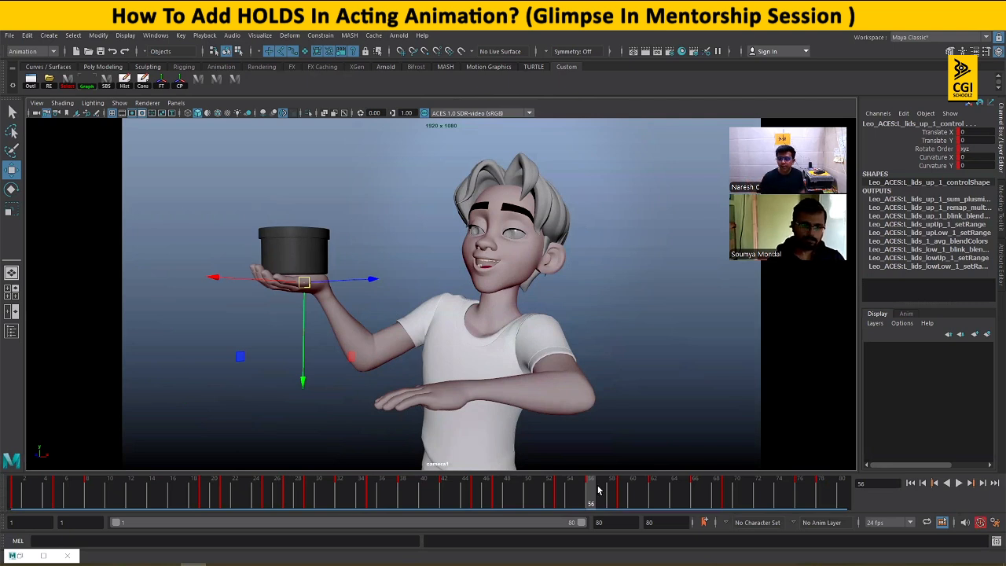
{"action": "mouse_move", "coordinate": [597, 490]}
{"action": "left_mouse_down"}
{"action": "mouse_move", "coordinate": [552, 494]}
{"action": "mouse_move", "coordinate": [586, 492]}
{"action": "left_mouse_up"}
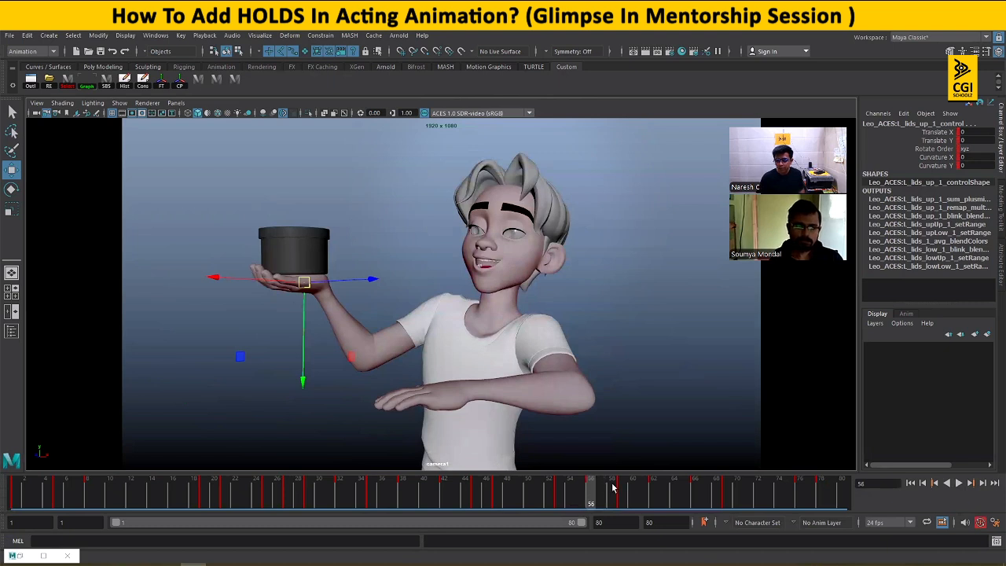
{"action": "left_click_drag", "start_coordinate": [613, 487], "coordinate": [620, 492]}
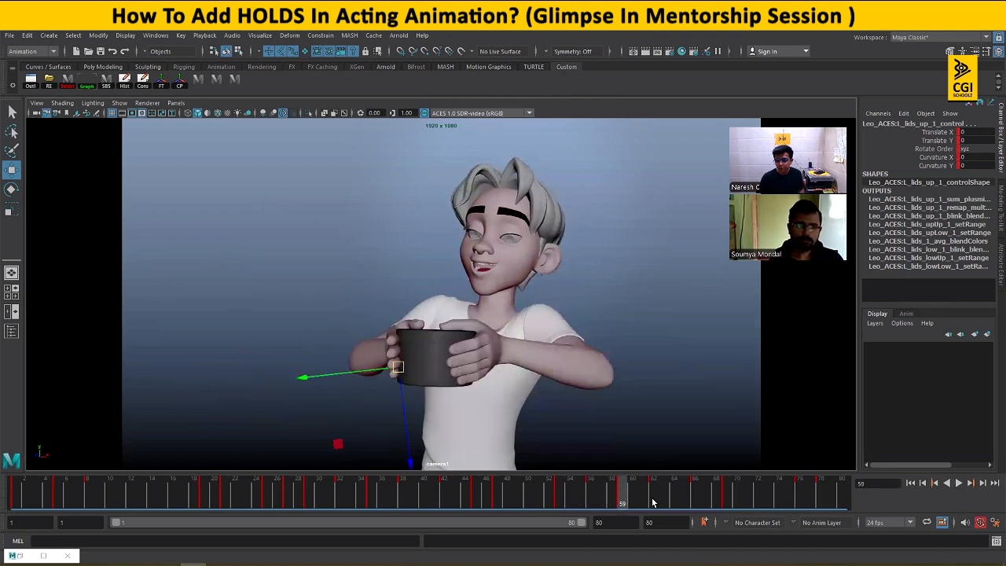
- Shift the character's two-handed pose from frame 59 to 61 and hold the frame 56 lift pose until frame 60
{"action": "left_click_drag", "start_coordinate": [548, 501], "coordinate": [640, 488]}
{"action": "left_click", "coordinate": [630, 489], "text": "shift"}
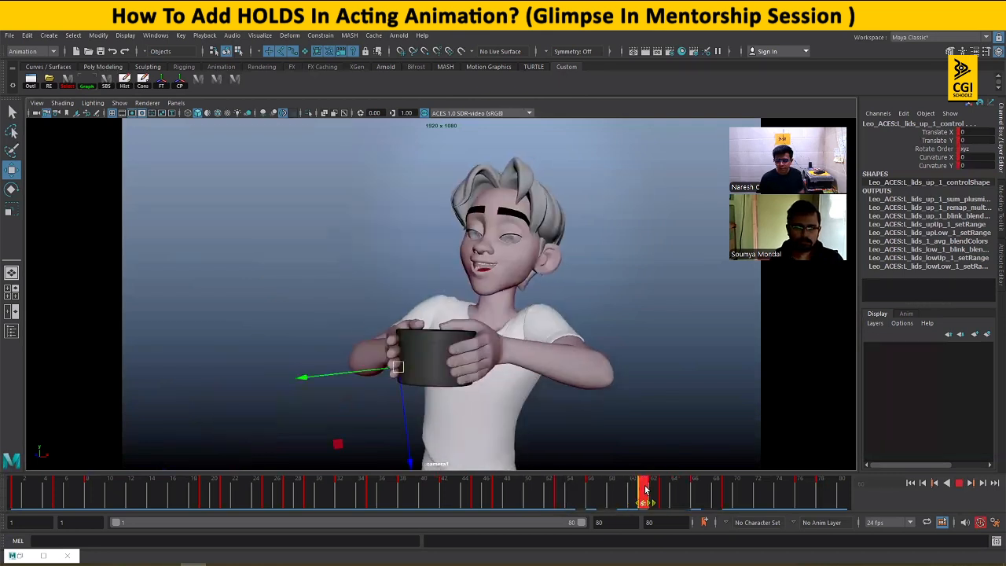
{"action": "left_click_drag", "start_coordinate": [558, 499], "coordinate": [589, 492]}
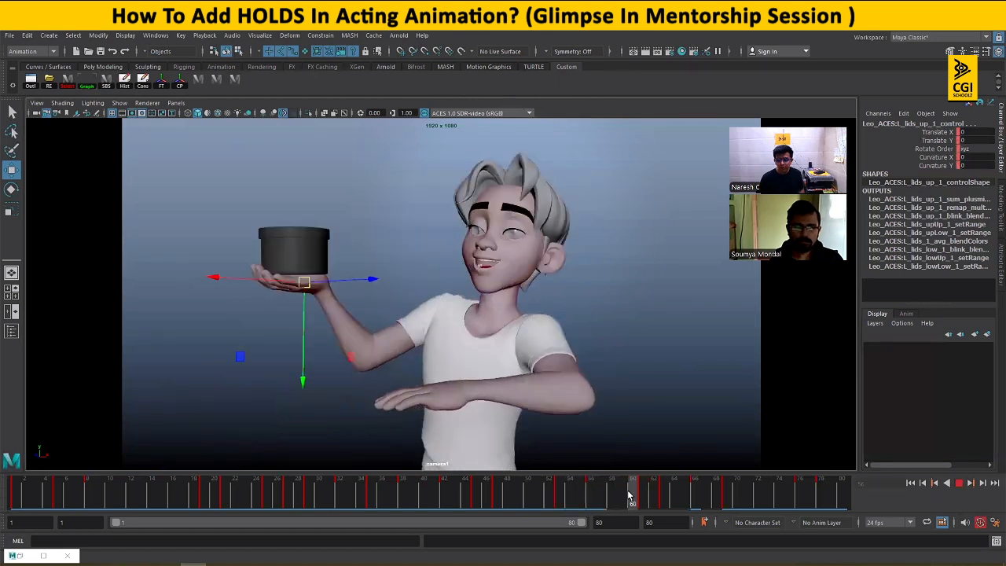
{"action": "key", "text": "alt+v"}
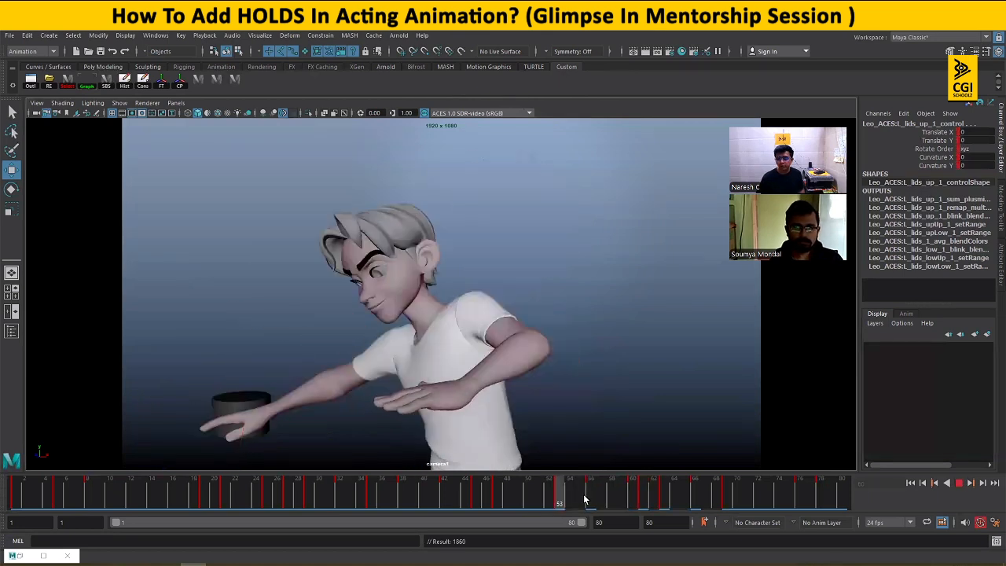
{"action": "left_click", "coordinate": [630, 495]}
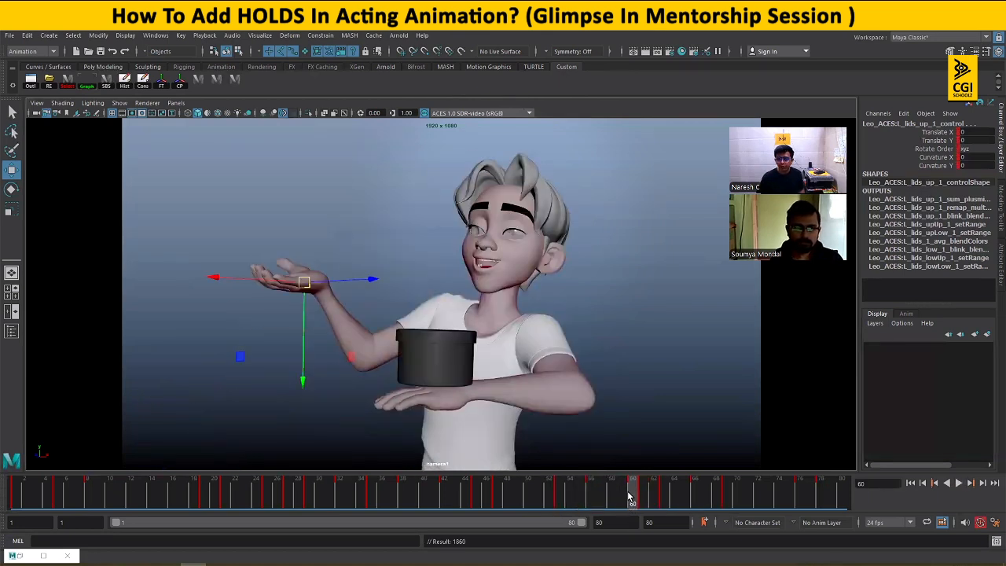
{"action": "key", "text": "alt+v"}
- Check the character's poses between frames 60 and 69 in the camera view and delete the key at frame 66
{"action": "left_click", "coordinate": [665, 498]}
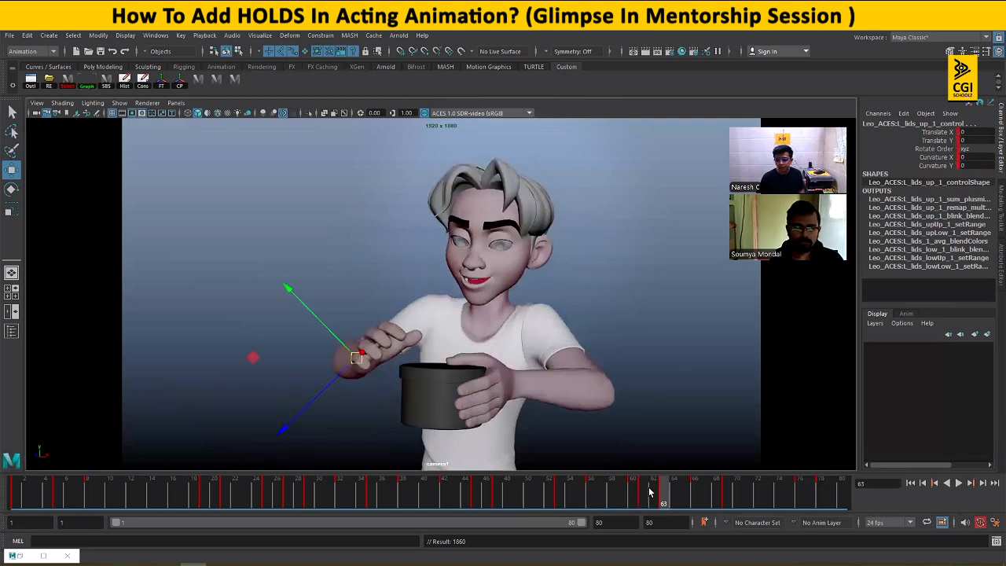
{"action": "left_click", "coordinate": [636, 492]}
{"action": "key", "text": "alt+v"}
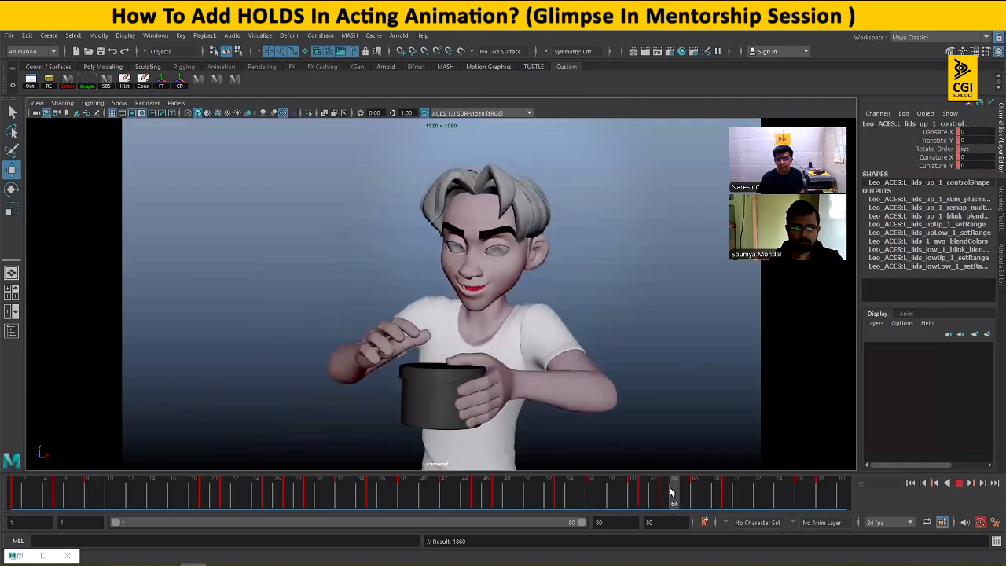
{"action": "left_click", "coordinate": [637, 492]}
{"action": "left_click", "coordinate": [642, 492]}
{"action": "key", "text": "alt+v"}
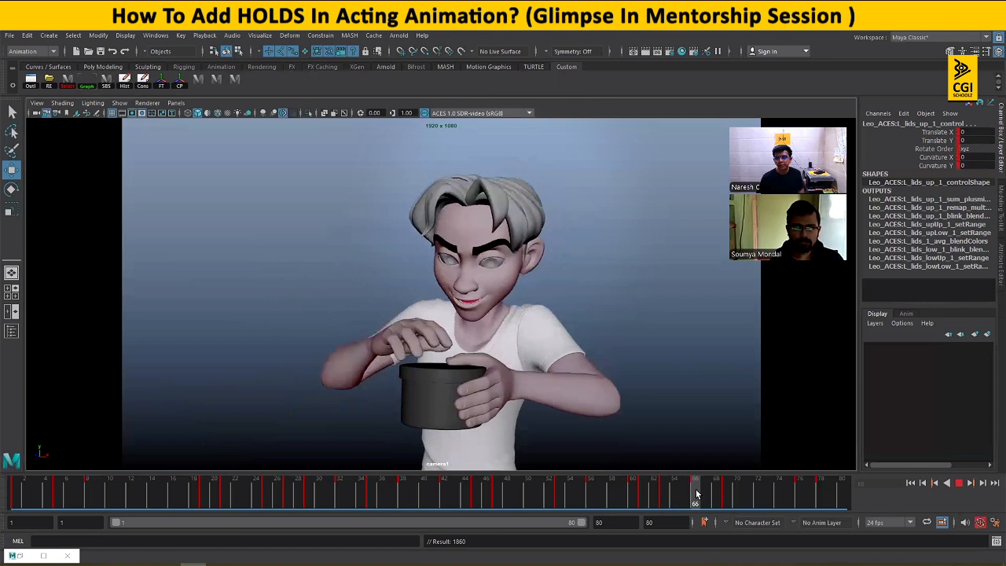
{"action": "left_click", "coordinate": [725, 494]}
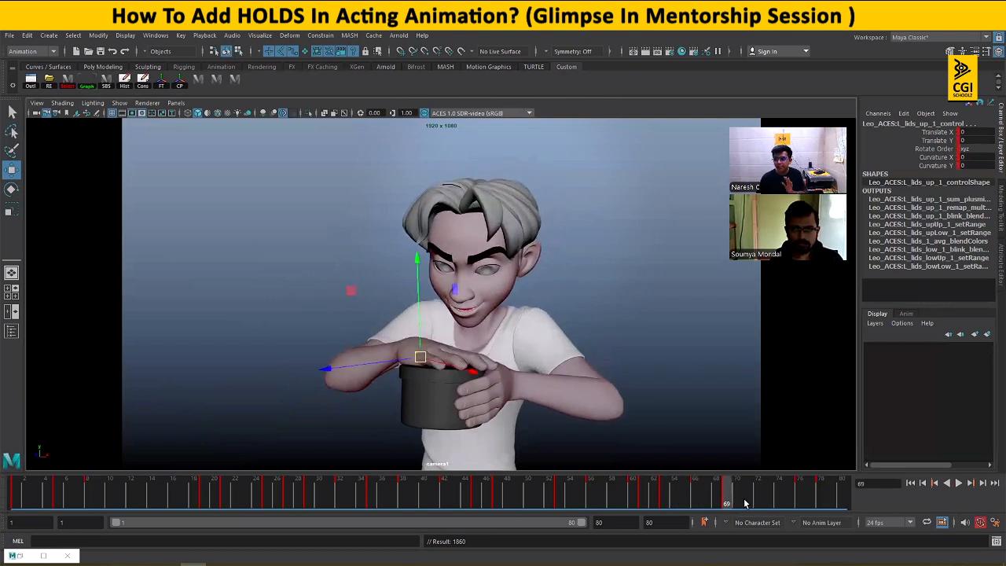
{"action": "left_click", "coordinate": [696, 492]}
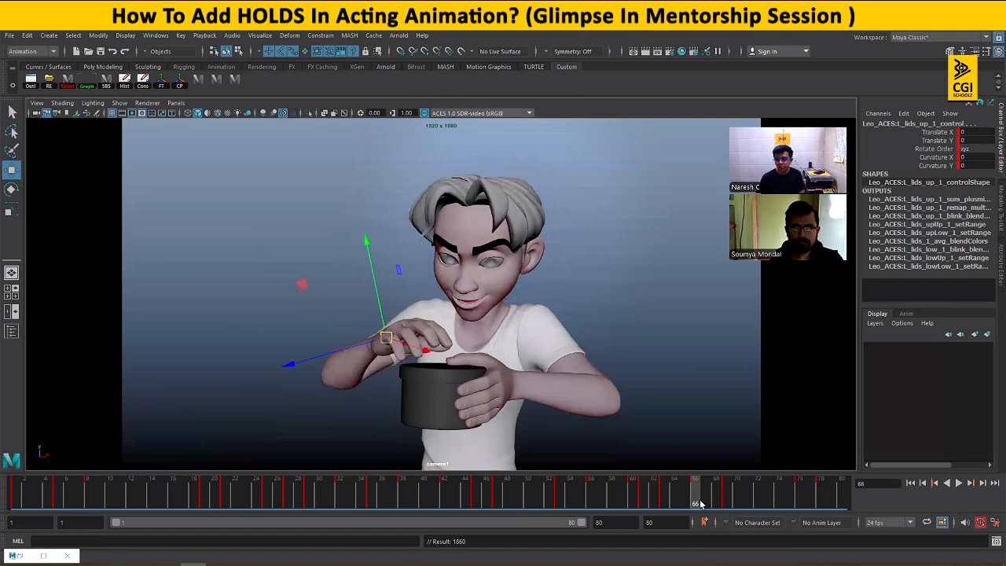
{"action": "right_click", "coordinate": [702, 503]}
{"action": "left_click", "coordinate": [716, 328]}
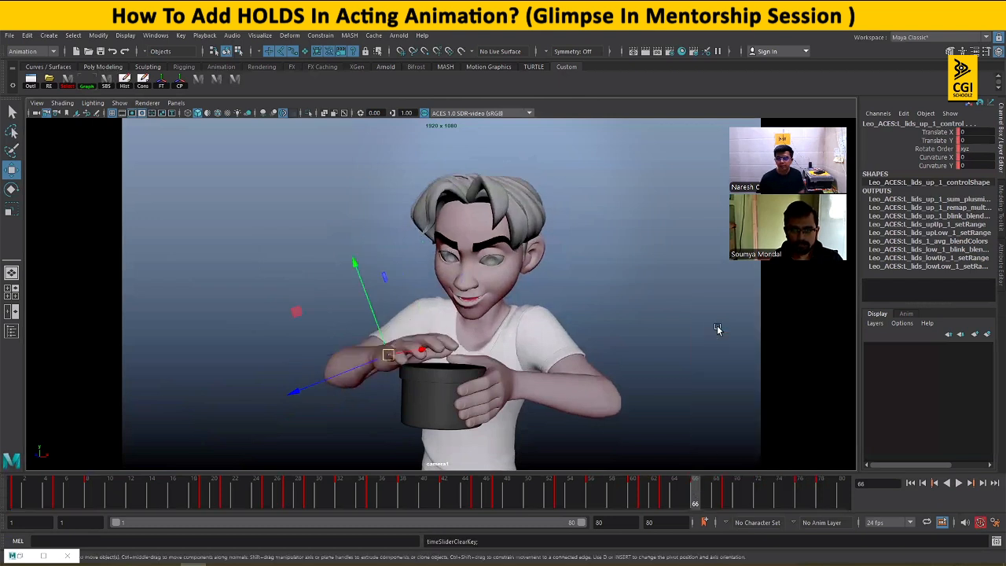
- Shift the character's poses at frames 61 and 63 one frame later to frames 62 and 64
{"action": "left_click", "coordinate": [664, 496]}
{"action": "left_click", "coordinate": [666, 494], "text": "shift"}
{"action": "mouse_move", "coordinate": [666, 494]}
{"action": "left_mouse_down"}
{"action": "mouse_move", "coordinate": [683, 492]}
{"action": "mouse_move", "coordinate": [647, 498]}
{"action": "left_mouse_up"}
{"action": "key", "text": "alt+v"}
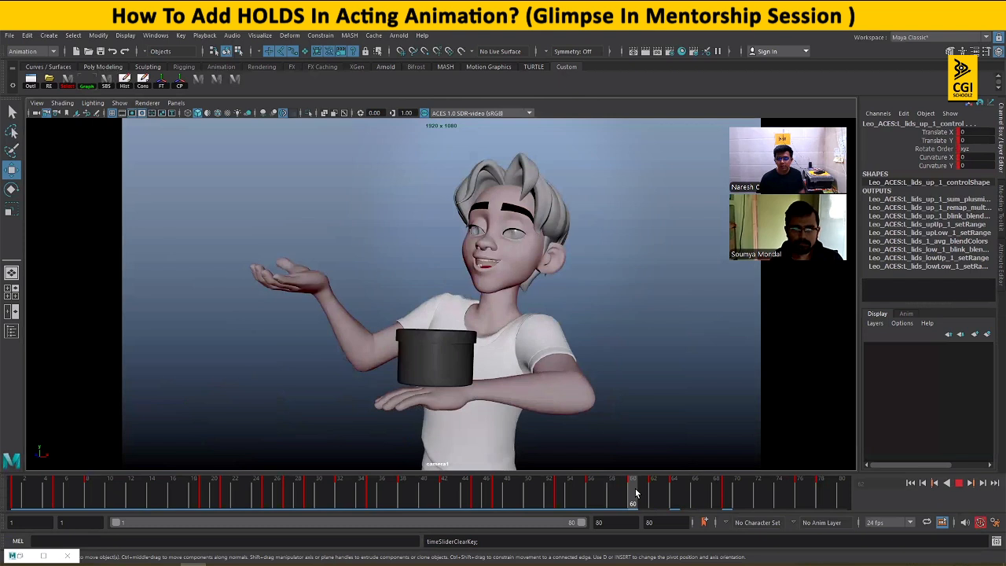
{"action": "left_click", "coordinate": [637, 492]}
- Delete the box's key at frame 59 and check its motion against the hands around frames 62 to 64
{"action": "key", "text": "space"}
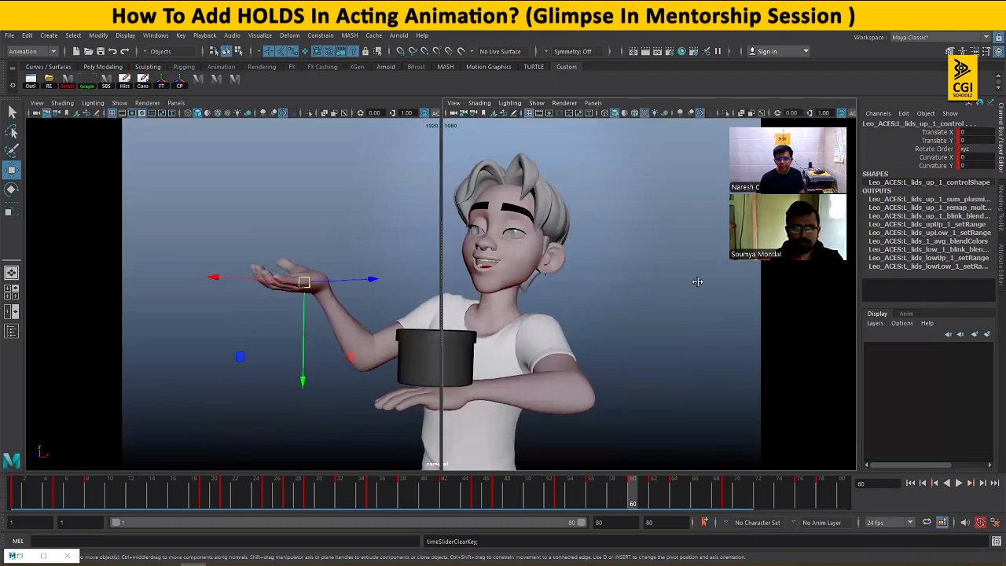
{"action": "key", "text": "space"}
{"action": "left_click_drag", "start_coordinate": [582, 342], "coordinate": [578, 300], "text": "alt"}
{"action": "left_click_drag", "start_coordinate": [550, 239], "coordinate": [580, 301]}
{"action": "left_click", "coordinate": [593, 495]}
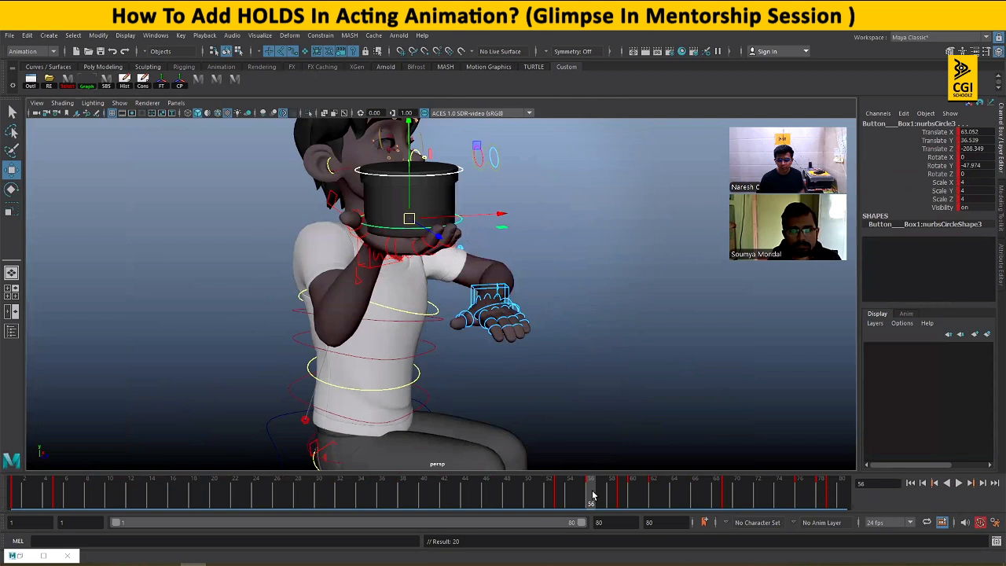
{"action": "left_click", "coordinate": [622, 495]}
{"action": "right_click", "coordinate": [621, 493]}
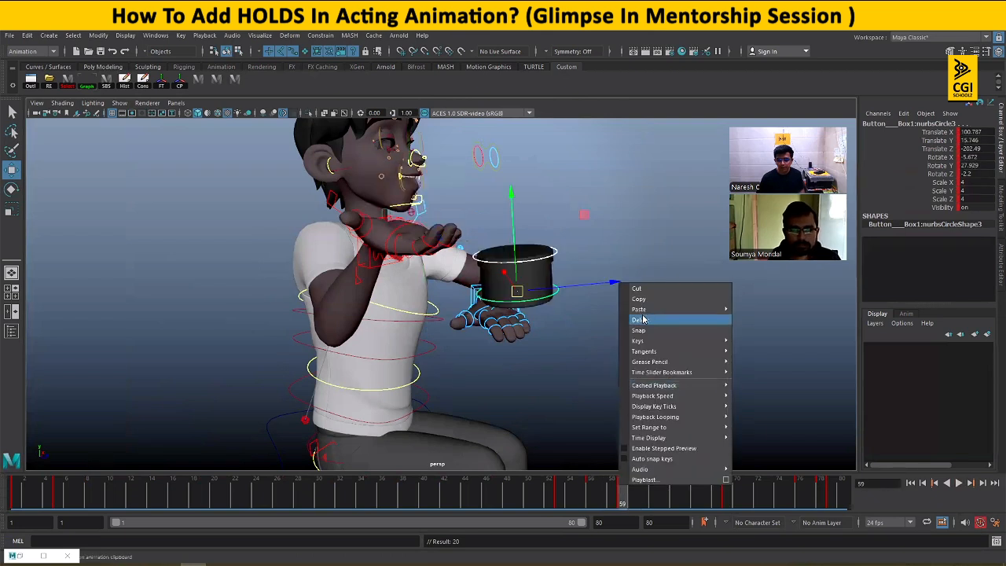
{"action": "left_click", "coordinate": [642, 319]}
{"action": "key", "text": "alt+v"}
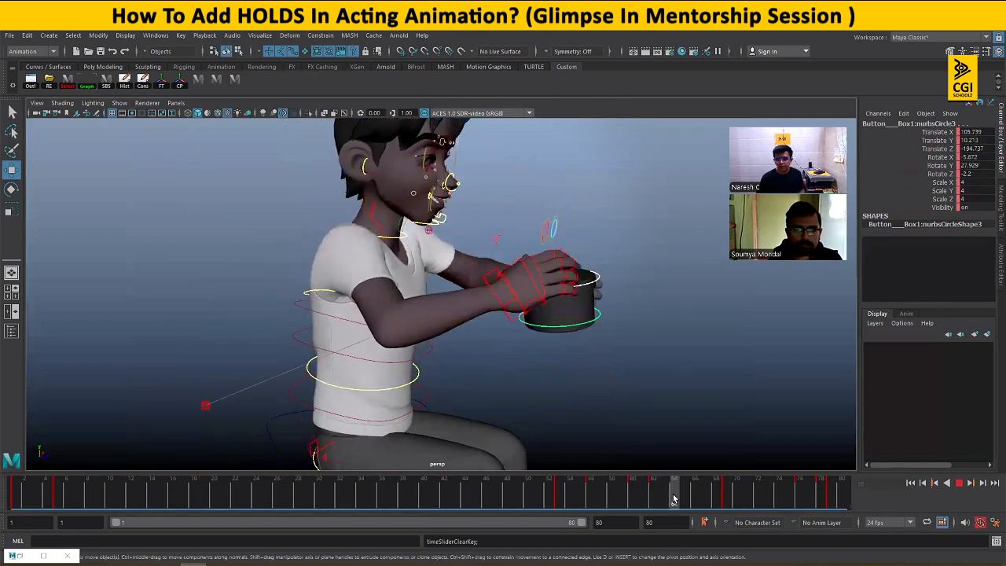
{"action": "left_click_drag", "start_coordinate": [669, 499], "coordinate": [654, 493]}
{"action": "right_click", "coordinate": [653, 493]}
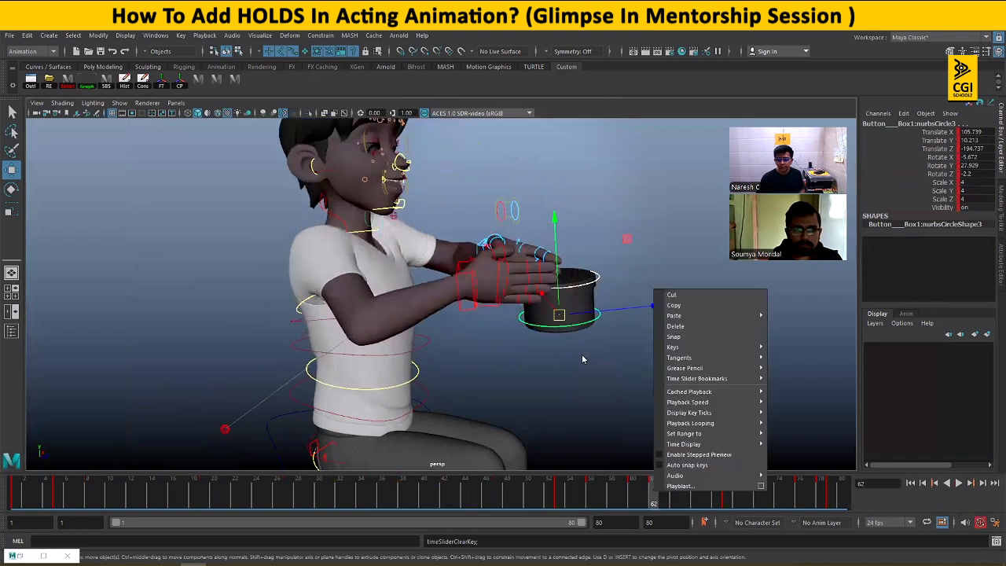
{"action": "left_click", "coordinate": [582, 355]}
- Select all character controls and compare the hands and box at frames 62 and 64 in the camera and perspective views
{"action": "left_click", "coordinate": [238, 77]}
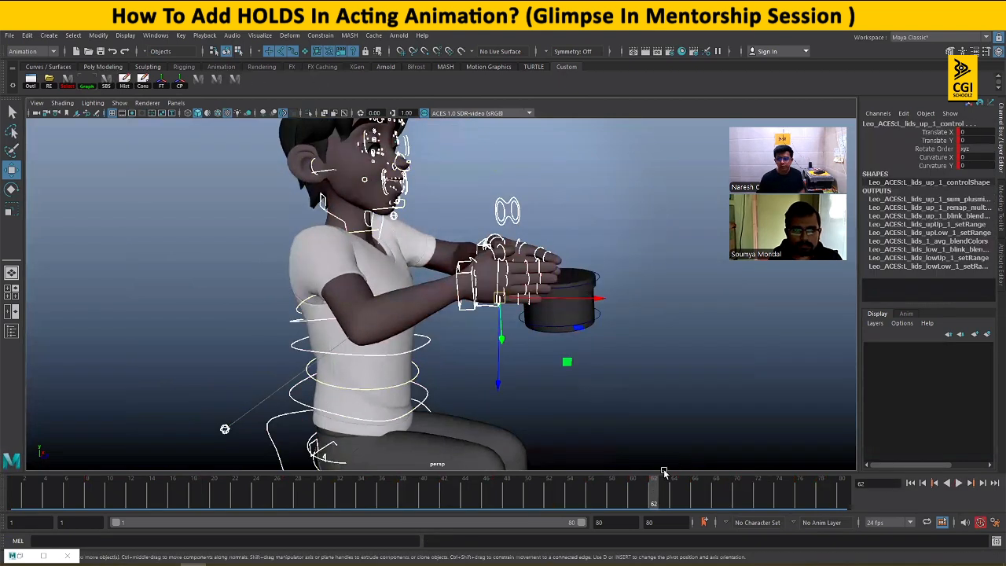
{"action": "left_click_drag", "start_coordinate": [580, 502], "coordinate": [673, 491]}
{"action": "key", "text": "alt+v"}
{"action": "key", "text": "space"}
{"action": "key", "text": "space"}
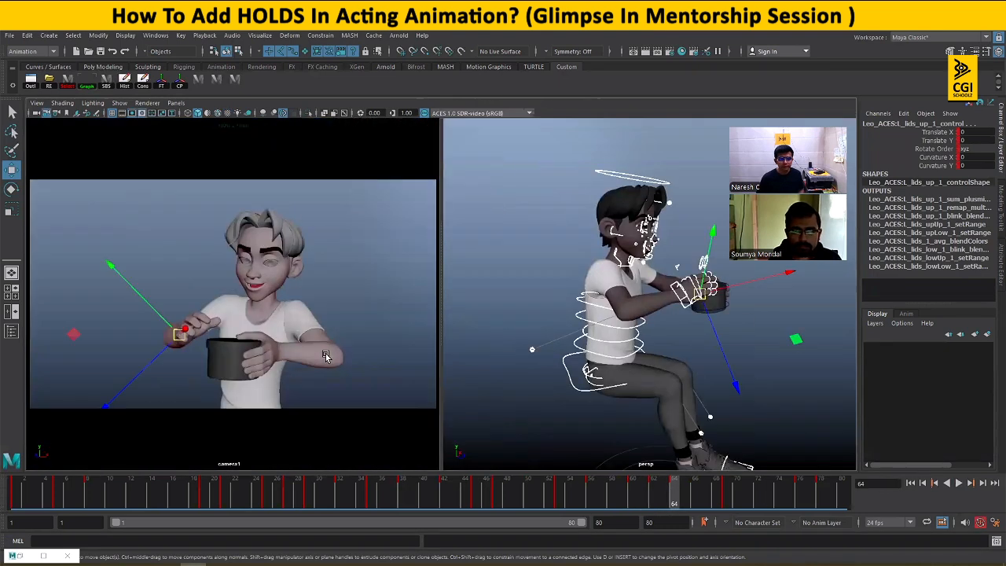
{"action": "key", "text": "space"}
{"action": "left_click_drag", "start_coordinate": [615, 503], "coordinate": [655, 497]}
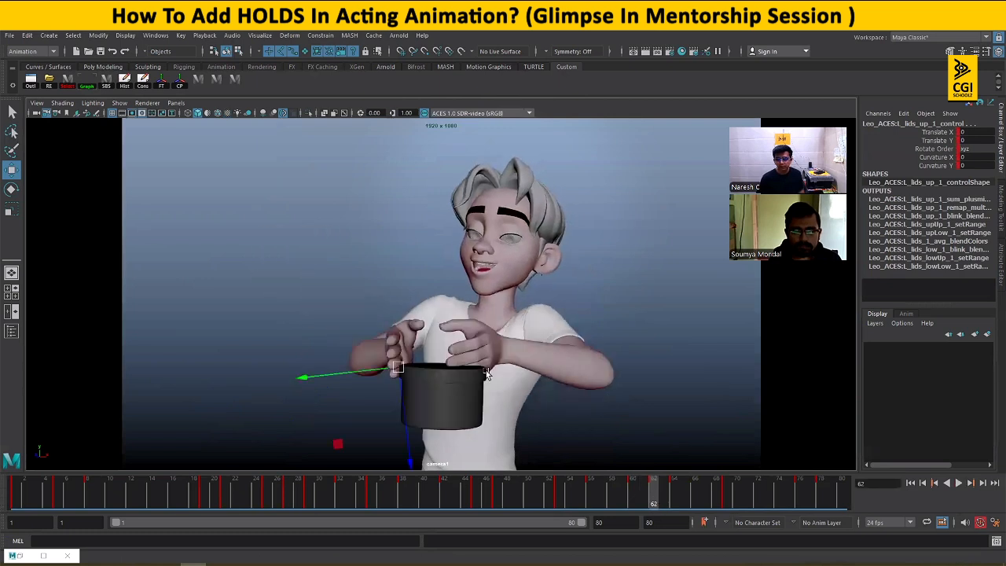
{"action": "key", "text": "space"}
{"action": "key", "text": "space"}
{"action": "left_click_drag", "start_coordinate": [524, 354], "coordinate": [557, 358], "text": "alt"}
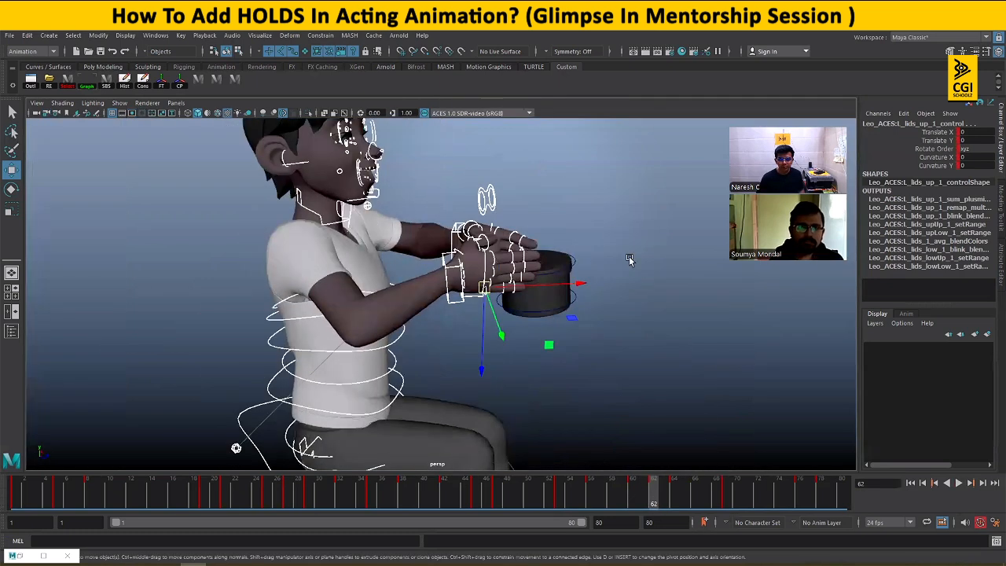
- Undo the recent selections and the deletion of the box's key at frame 59
{"action": "left_click_drag", "start_coordinate": [611, 232], "coordinate": [616, 347]}
{"action": "key", "text": "ctrl+z"}
{"action": "key", "text": "ctrl+z"}
{"action": "key", "text": "ctrl+z"}
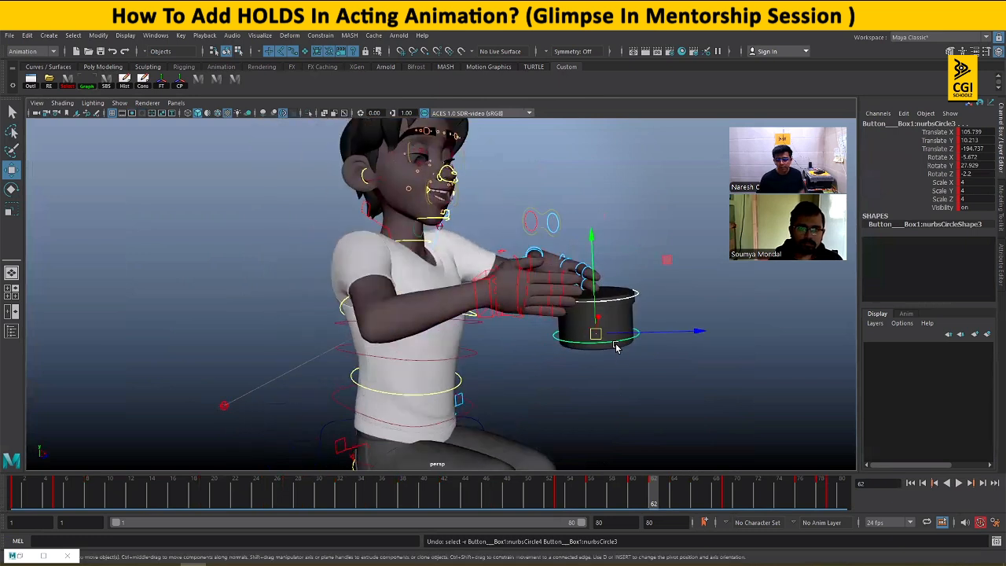
{"action": "key", "text": "ctrl+z"}
{"action": "key", "text": "ctrl+z"}
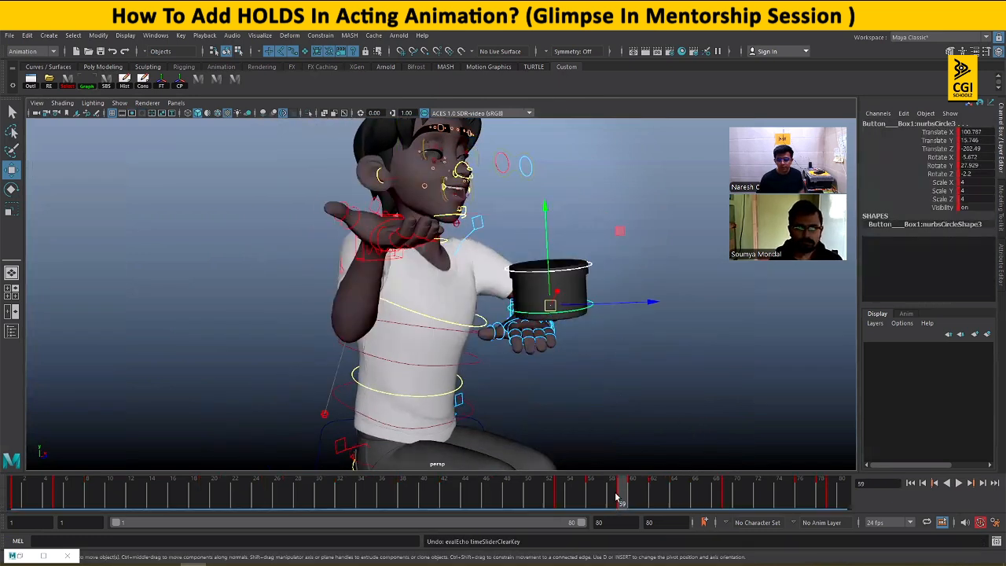
- Key the box's held pose at frame 60, delete its key at frame 59, and check the box's motion up to frame 62
{"action": "key", "text": "alt+v"}
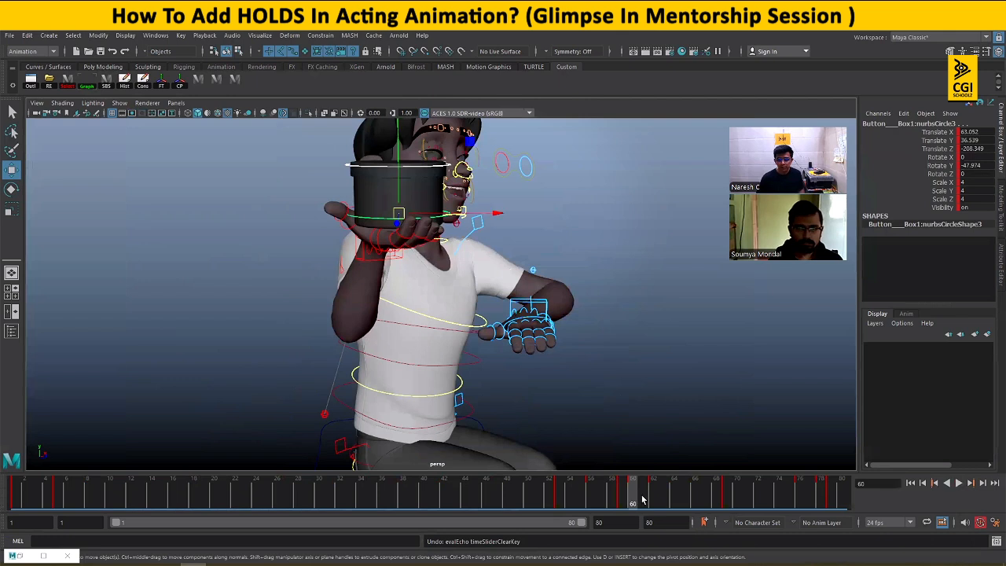
{"action": "mouse_move", "coordinate": [618, 502]}
{"action": "left_mouse_down"}
{"action": "mouse_move", "coordinate": [630, 499]}
{"action": "mouse_move", "coordinate": [620, 499]}
{"action": "left_mouse_up"}
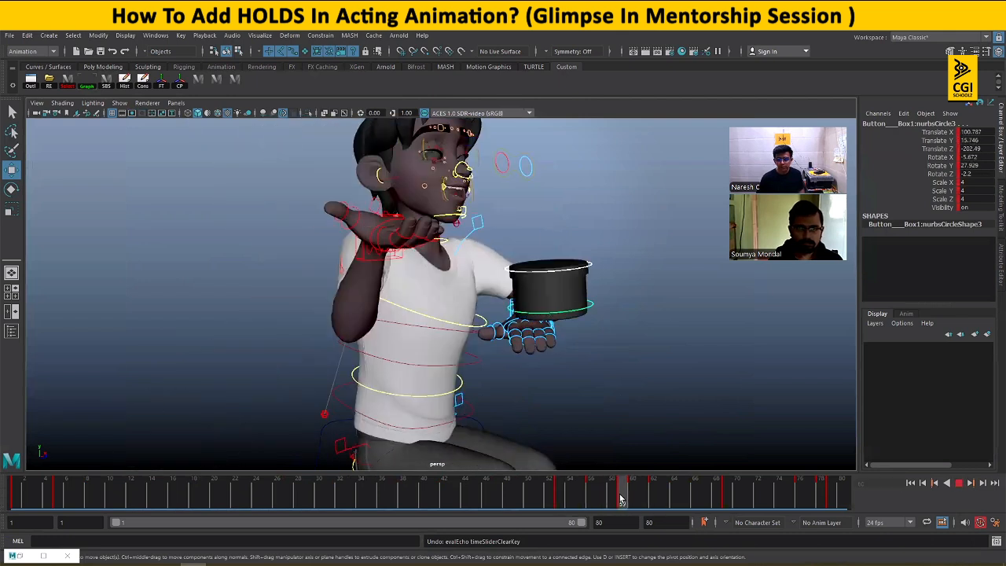
{"action": "left_click", "coordinate": [659, 494]}
{"action": "left_click", "coordinate": [617, 489]}
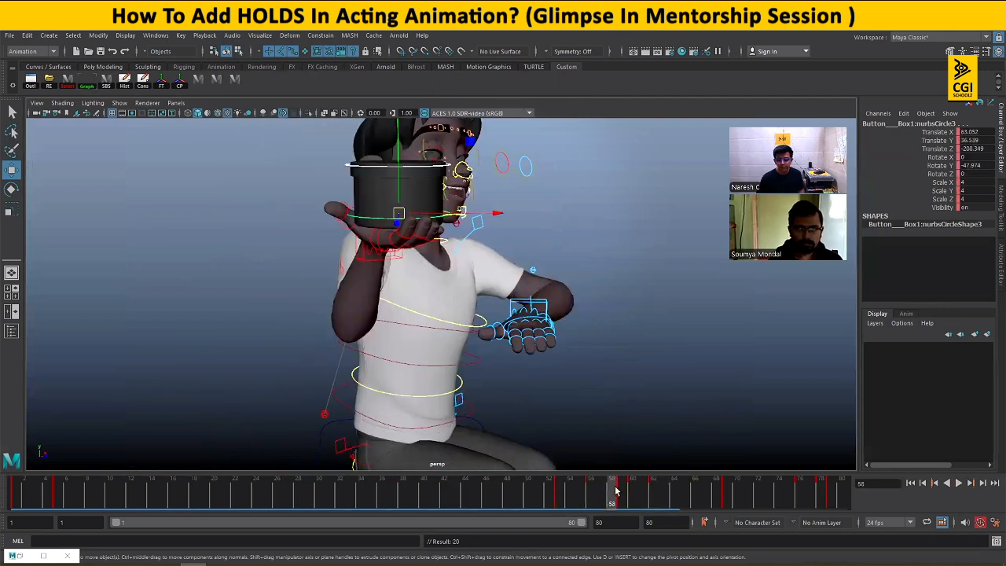
{"action": "right_click", "coordinate": [622, 496]}
{"action": "left_click", "coordinate": [642, 328]}
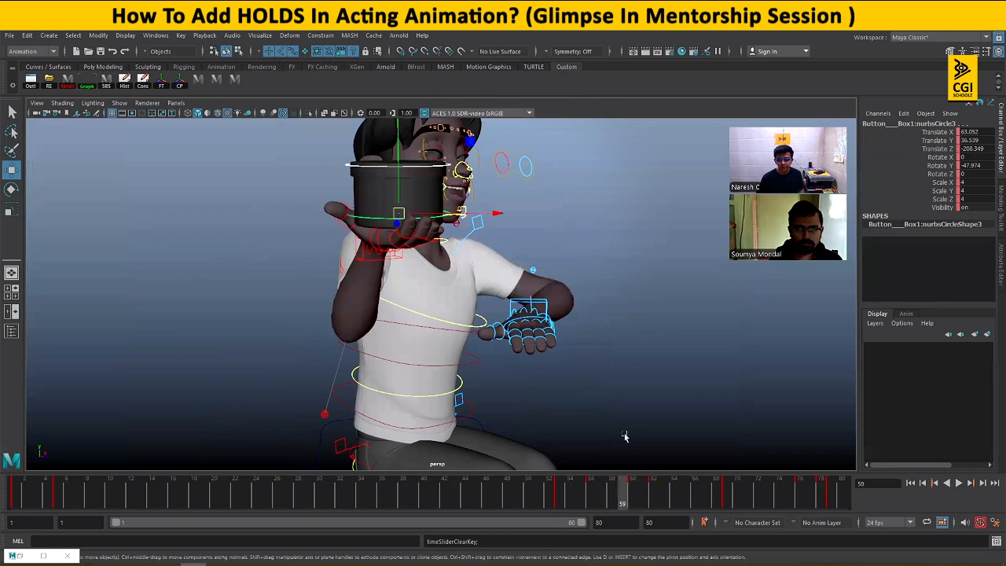
{"action": "key", "text": "alt+v"}
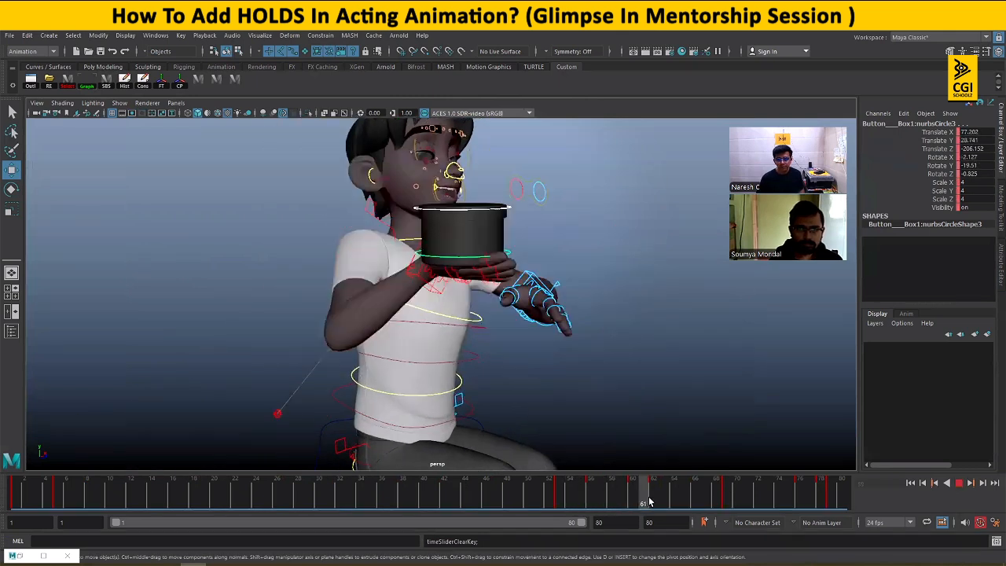
{"action": "key", "text": "alt+v"}
- Select all the controls and compare the hands with the box at frames 62, 64 and 69 in the camera and perspective views
{"action": "left_click", "coordinate": [237, 82]}
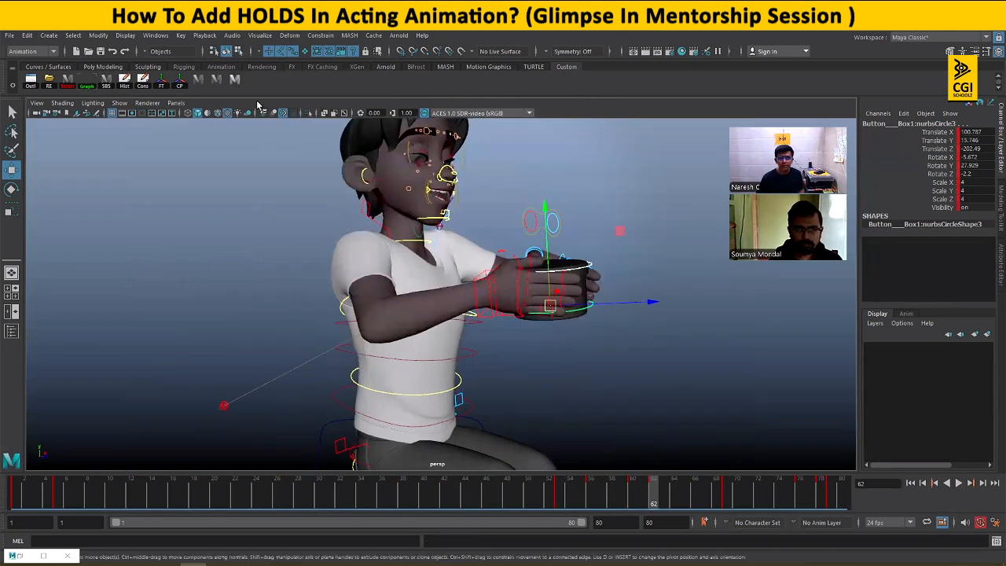
{"action": "key", "text": "space"}
{"action": "key", "text": "space"}
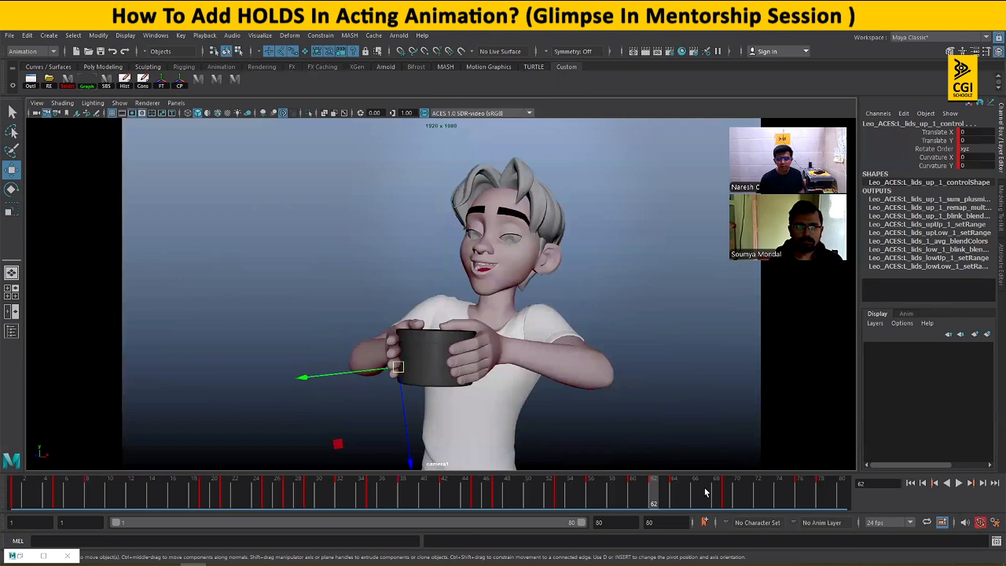
{"action": "key", "text": "alt+v"}
{"action": "left_click_drag", "start_coordinate": [642, 498], "coordinate": [668, 500]}
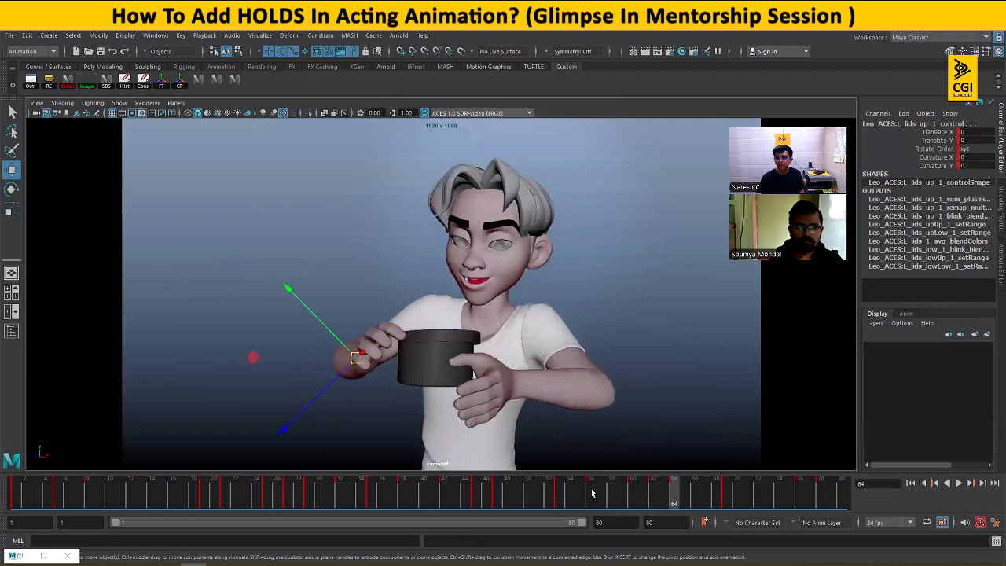
{"action": "left_click_drag", "start_coordinate": [593, 493], "coordinate": [726, 498]}
{"action": "key", "text": "space"}
{"action": "key", "text": "space"}
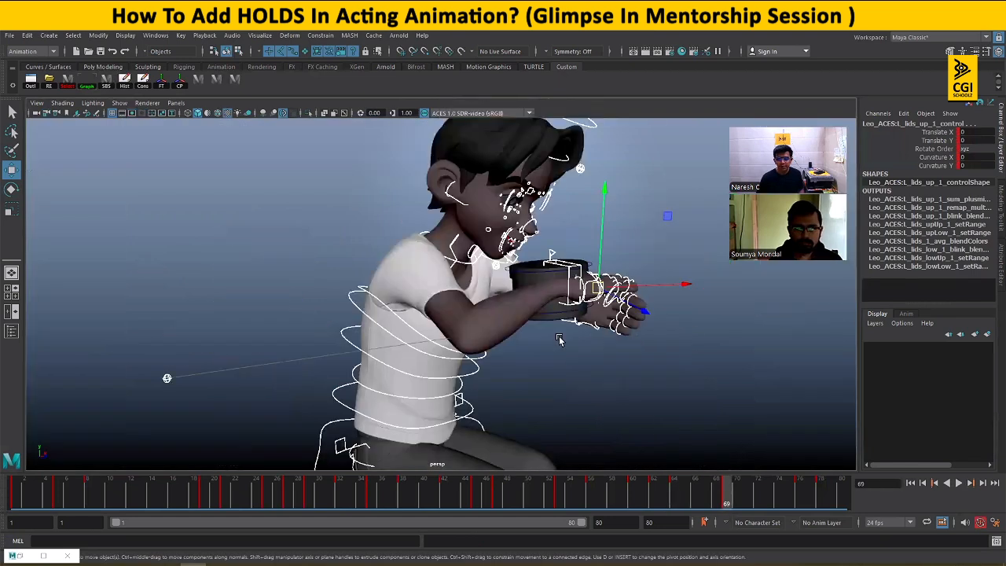
- Select the box's base control and review its position against the hands from frame 69 to frame 80
{"action": "left_click", "coordinate": [559, 316]}
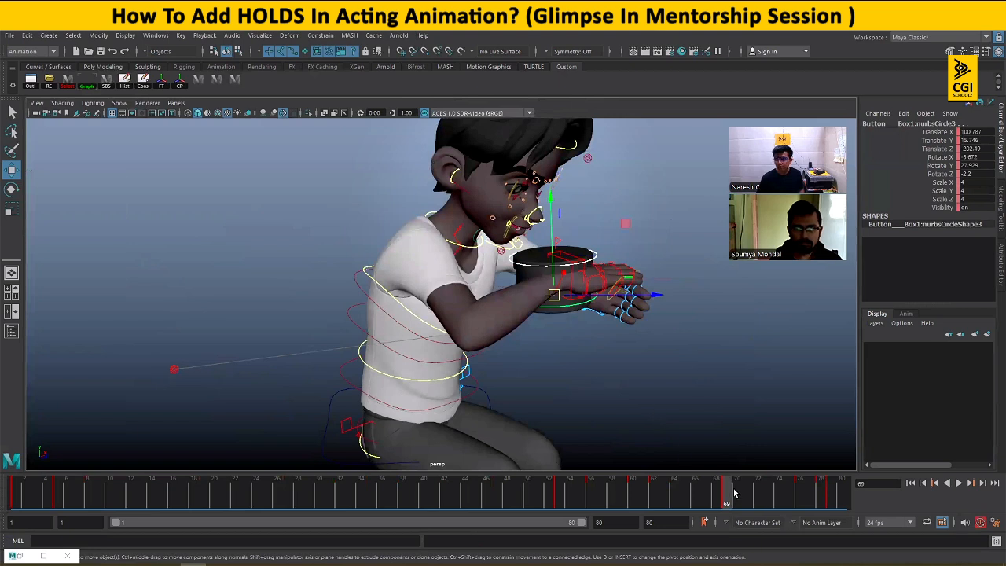
{"action": "left_click_drag", "start_coordinate": [734, 493], "coordinate": [802, 493]}
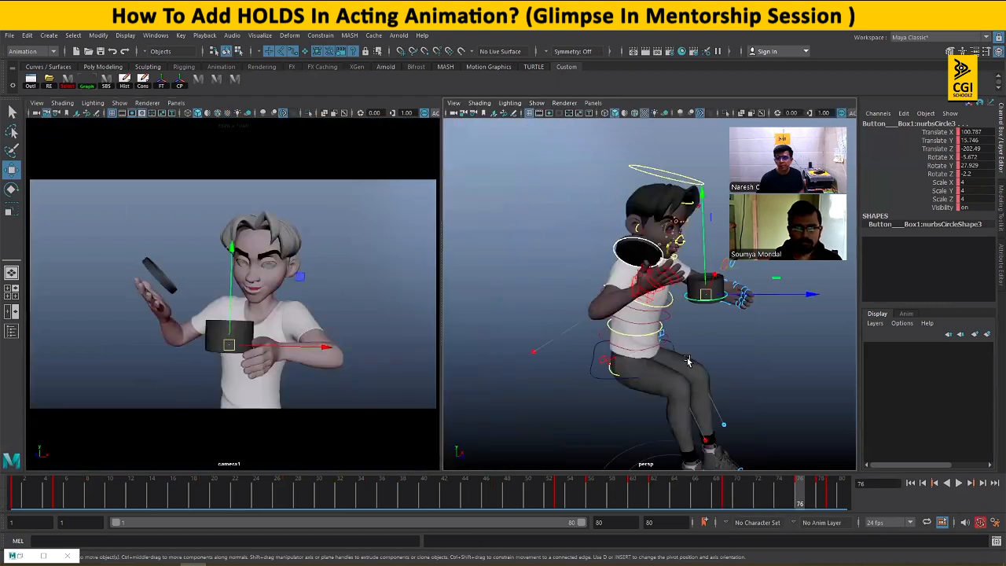
{"action": "key", "text": "space"}
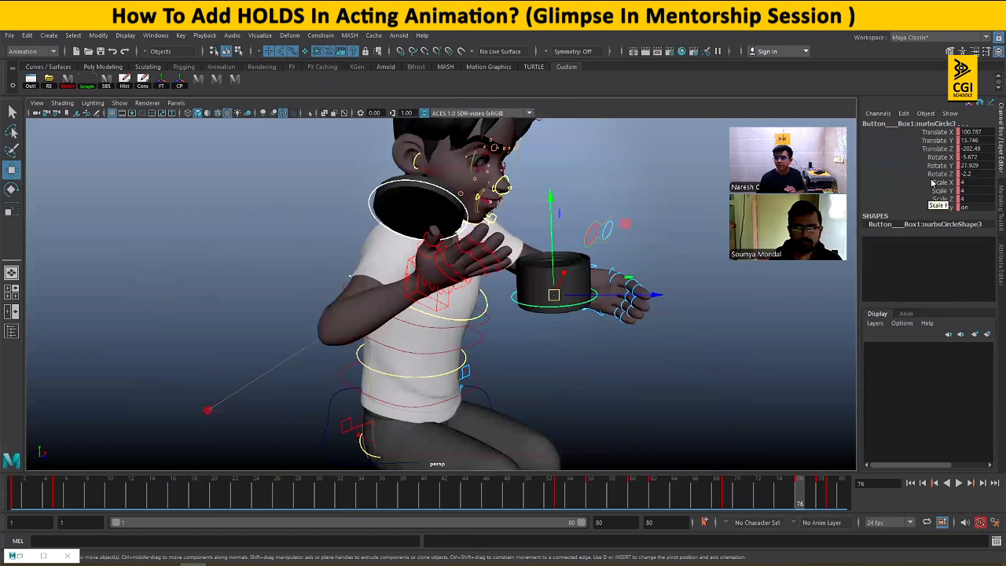
{"action": "left_click", "coordinate": [562, 306]}
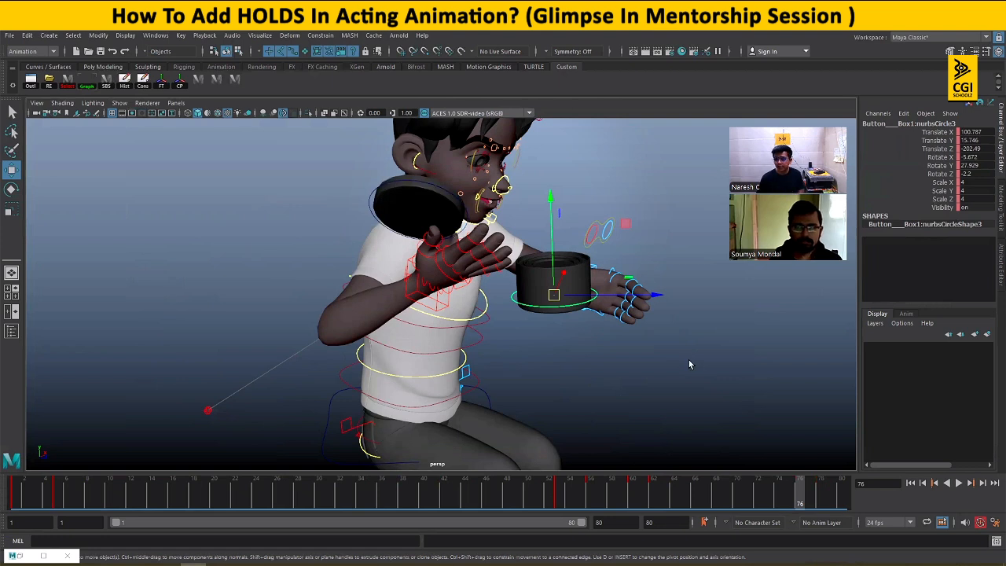
{"action": "left_click", "coordinate": [649, 491]}
{"action": "left_click_drag", "start_coordinate": [650, 491], "coordinate": [653, 492]}
{"action": "key", "text": "alt+v"}
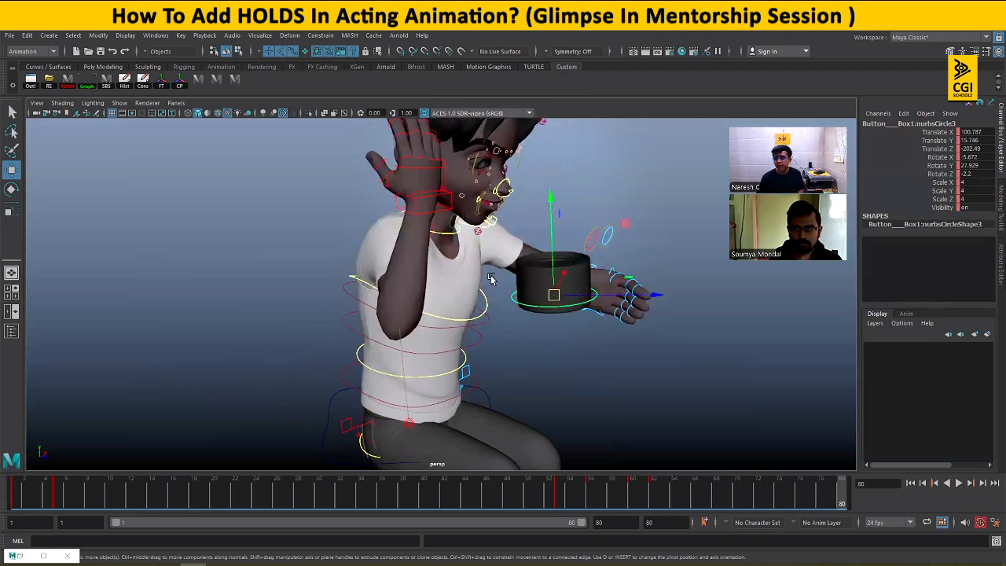
- Compare the raised hand and the box at frame 80 in the camera and perspective views
{"action": "key", "text": "space"}
{"action": "key", "text": "space"}
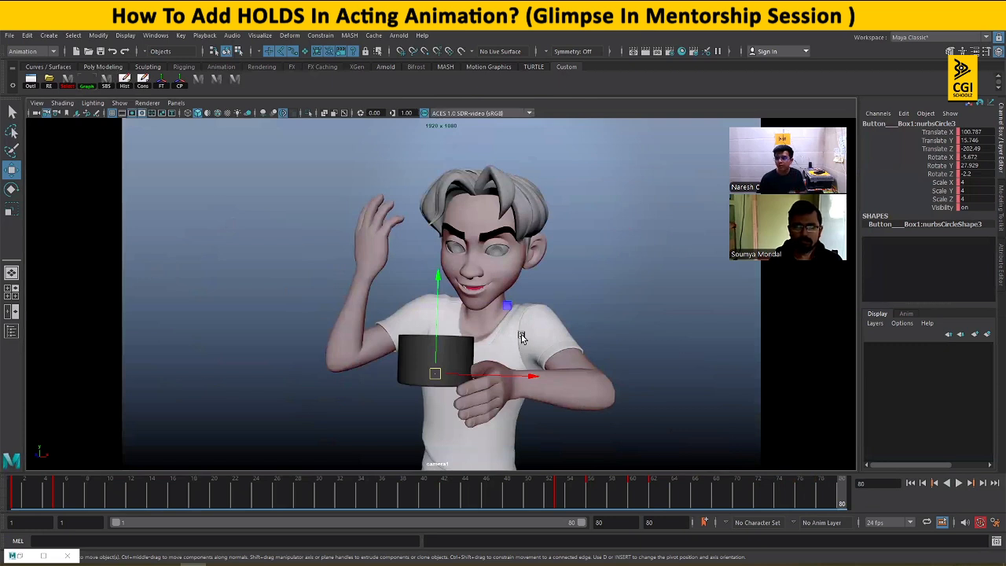
{"action": "key", "text": "space"}
{"action": "key", "text": "space"}
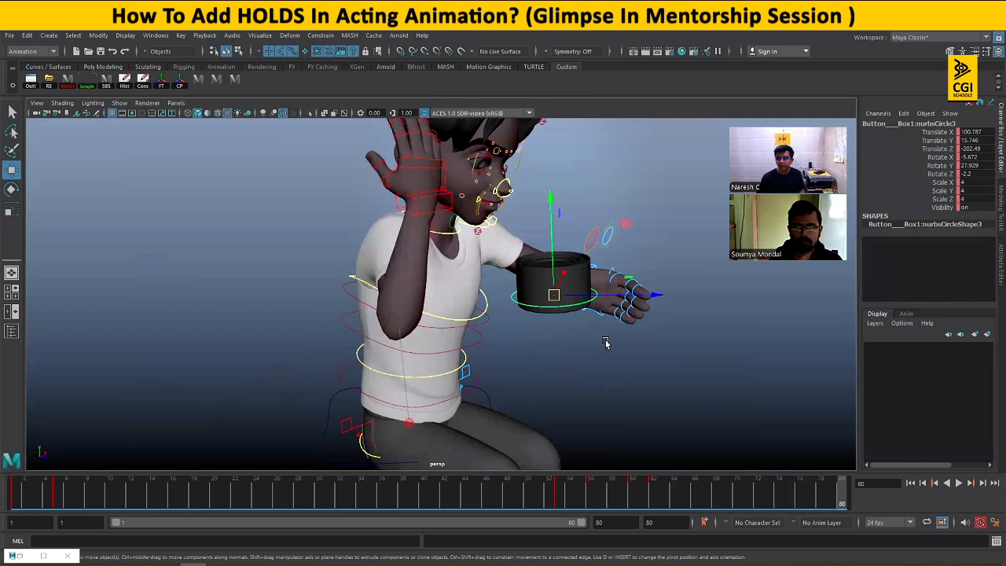
{"action": "key", "text": "space"}
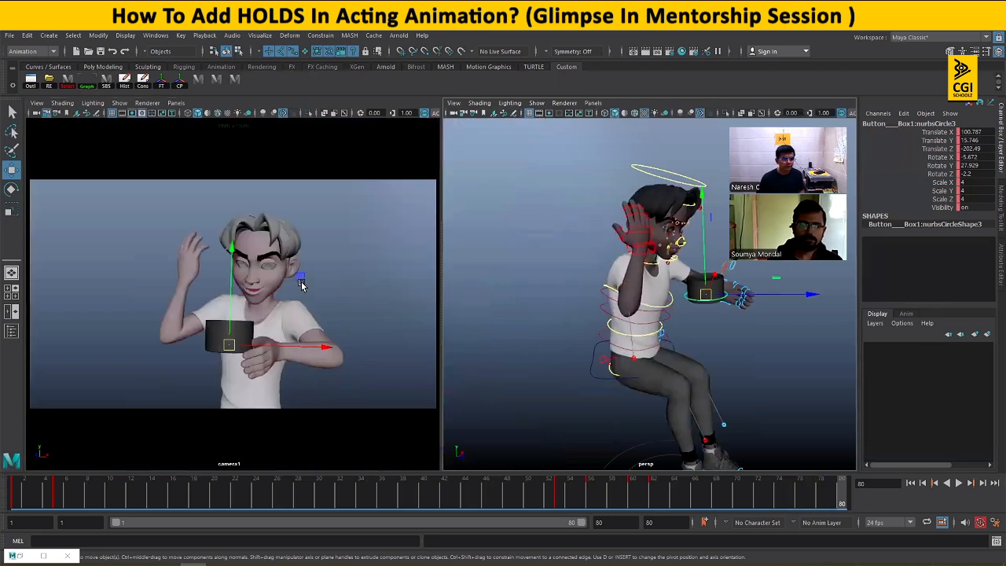
{"action": "key", "text": "space"}
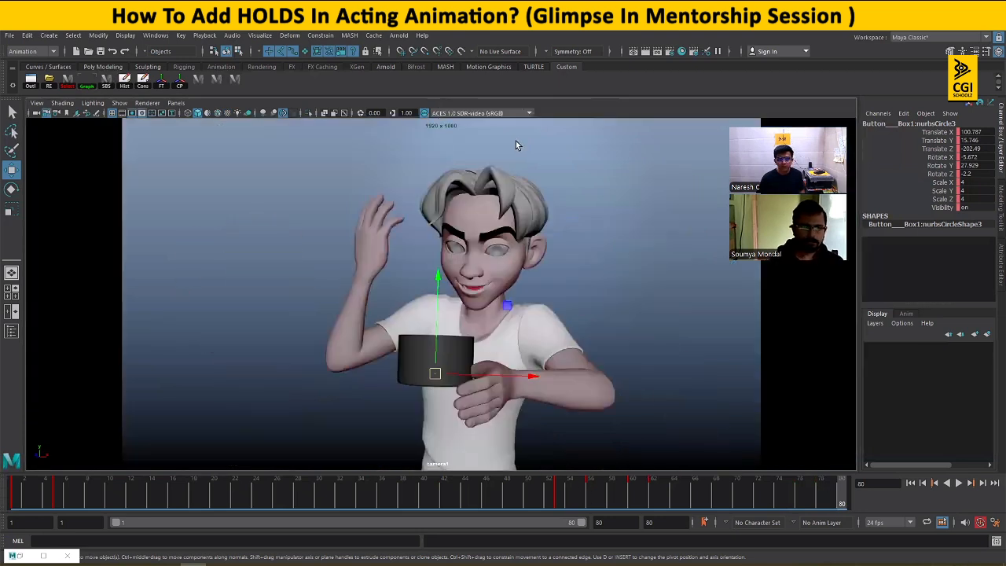
- Select all the controls and review the hand and box poses up to frame 69 through the camera
{"action": "left_click", "coordinate": [236, 79]}
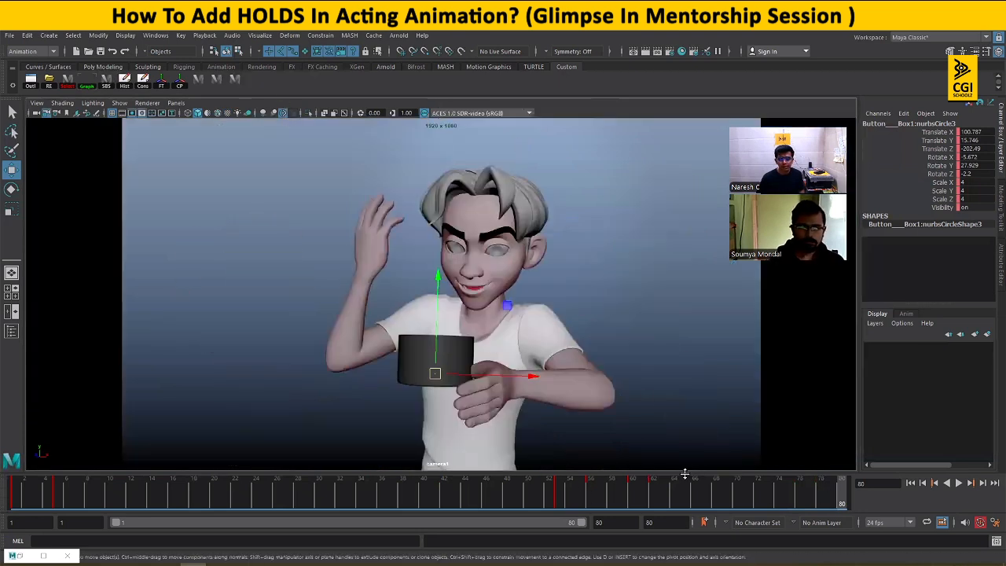
{"action": "left_click", "coordinate": [522, 499]}
{"action": "key", "text": "alt+v"}
{"action": "key", "text": "alt+v"}
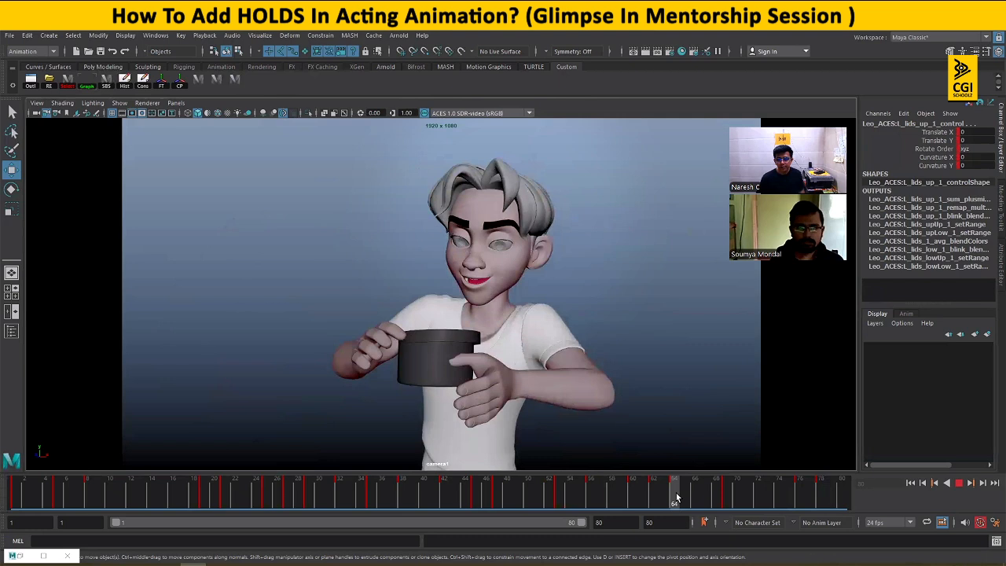
{"action": "left_click_drag", "start_coordinate": [598, 494], "coordinate": [730, 495]}
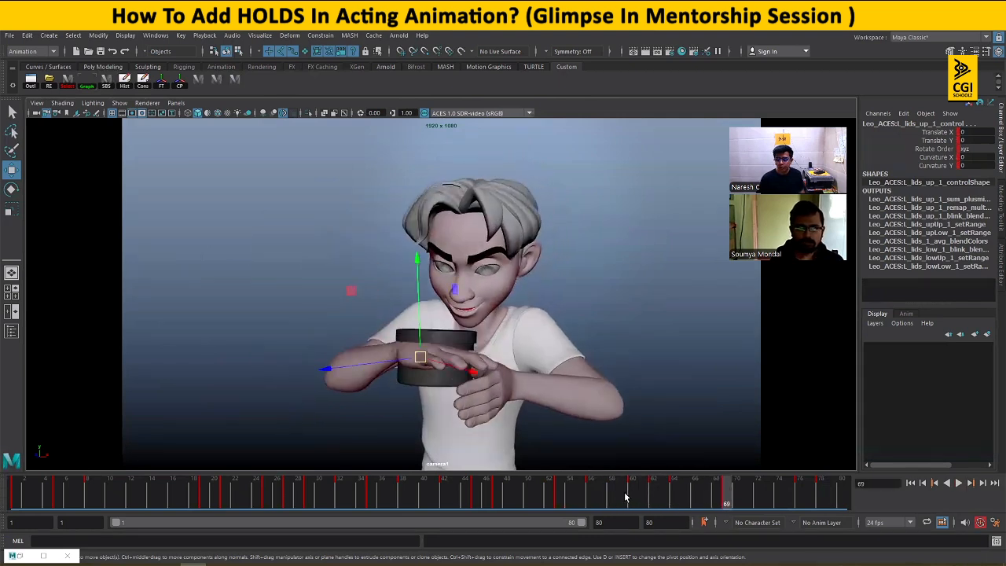
{"action": "left_click_drag", "start_coordinate": [626, 497], "coordinate": [653, 500]}
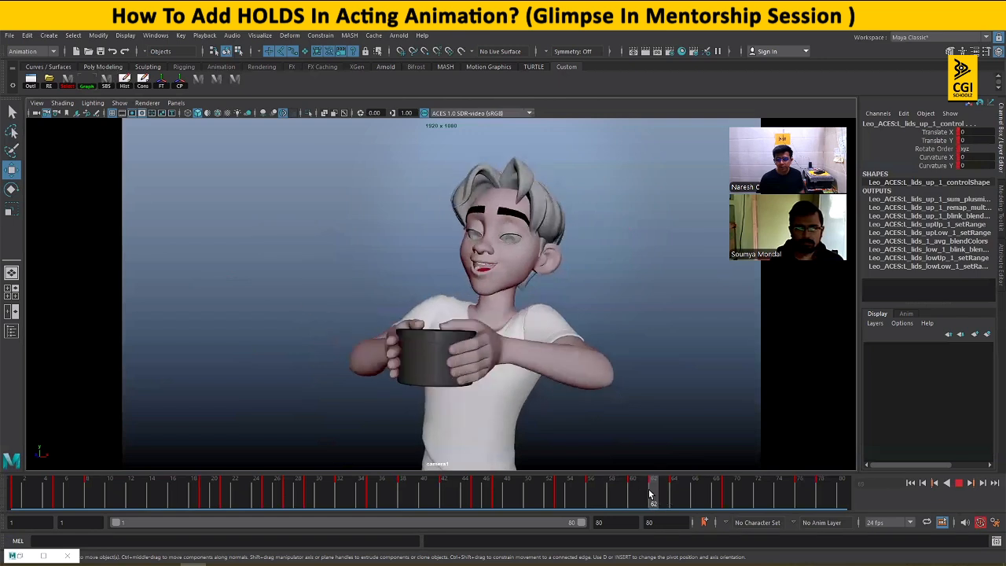
- Try deleting the keys at frame 62 on all controls, preview the motion up to frame 64, and undo the deletion
{"action": "right_click", "coordinate": [653, 492]}
{"action": "left_click", "coordinate": [675, 344]}
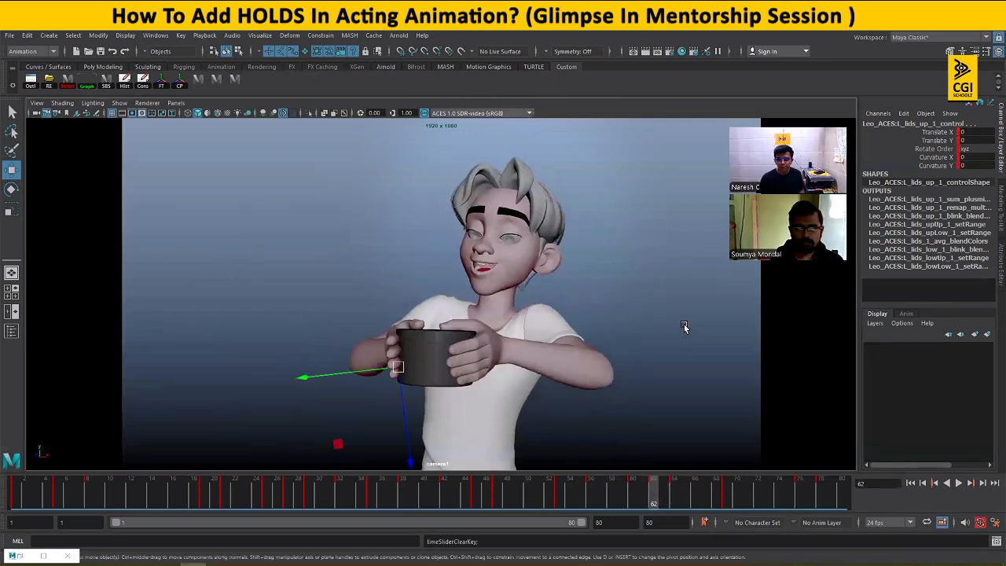
{"action": "left_click", "coordinate": [634, 498]}
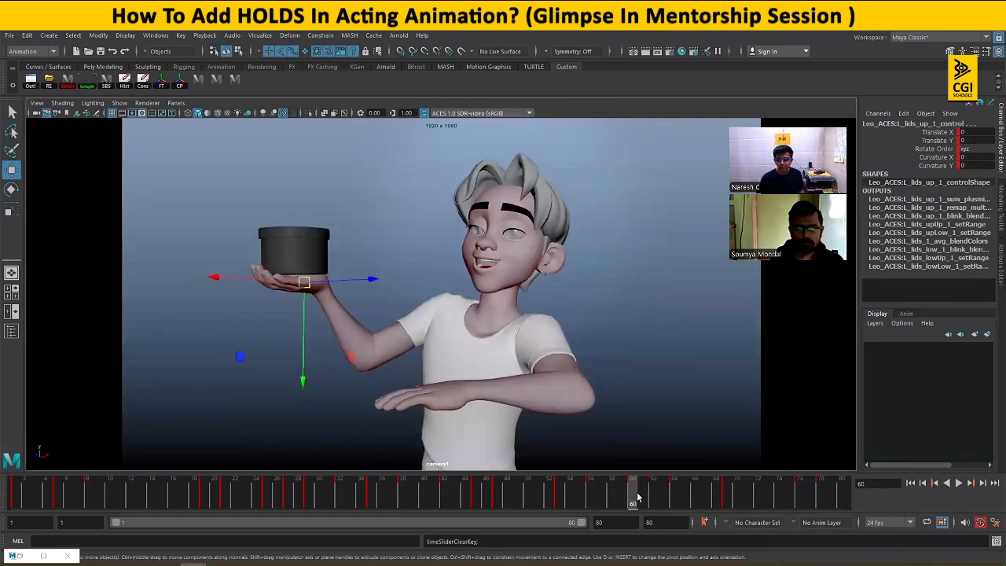
{"action": "left_click", "coordinate": [676, 500]}
{"action": "key", "text": "alt+v"}
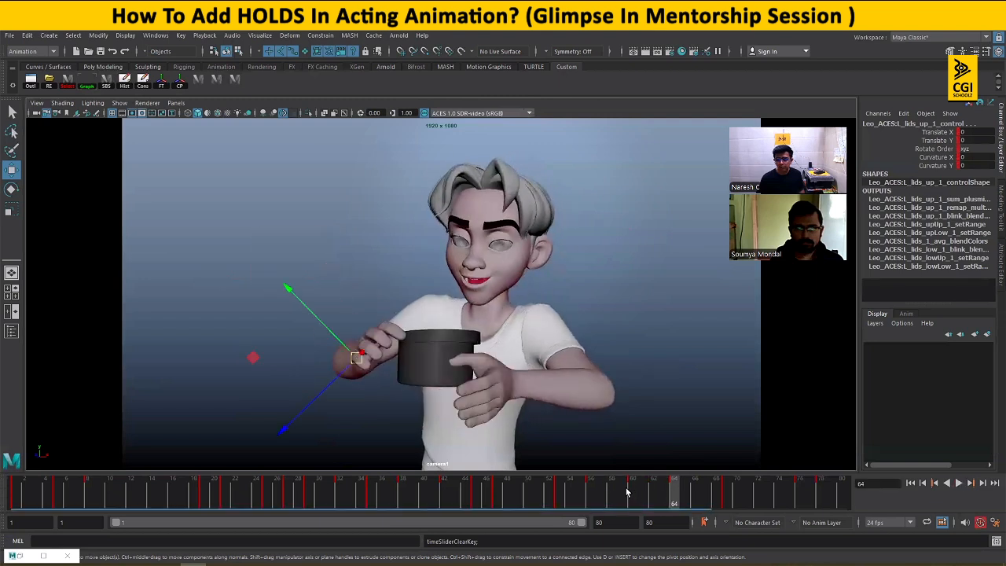
{"action": "left_click", "coordinate": [668, 491]}
{"action": "key", "text": "ctrl+z"}
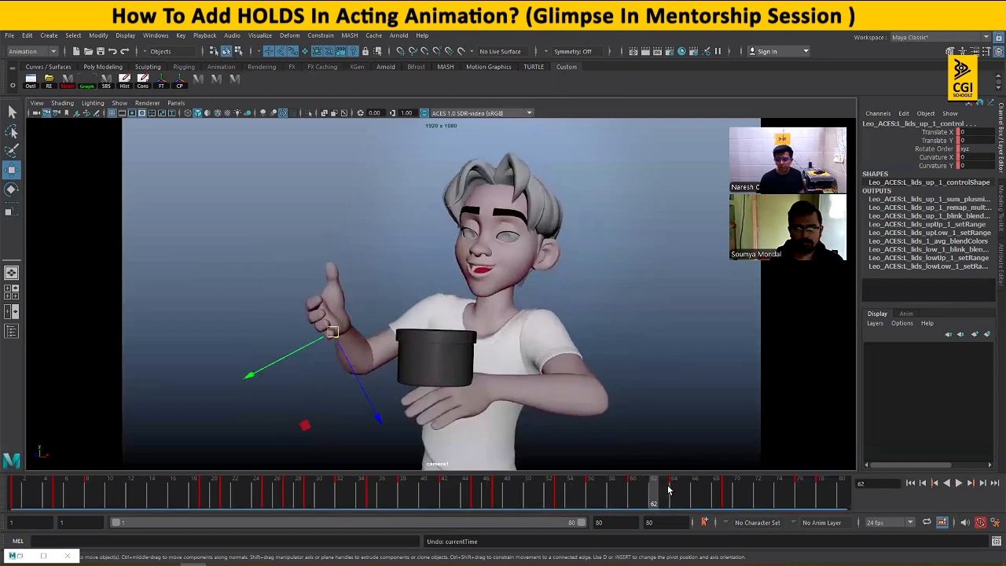
{"action": "key", "text": "ctrl+z"}
- Shift the poses at frames 62 and 64 on all controls to frames 63 and 66 and preview the new timing
{"action": "left_click_drag", "start_coordinate": [635, 490], "coordinate": [715, 496]}
{"action": "key", "text": "alt+v"}
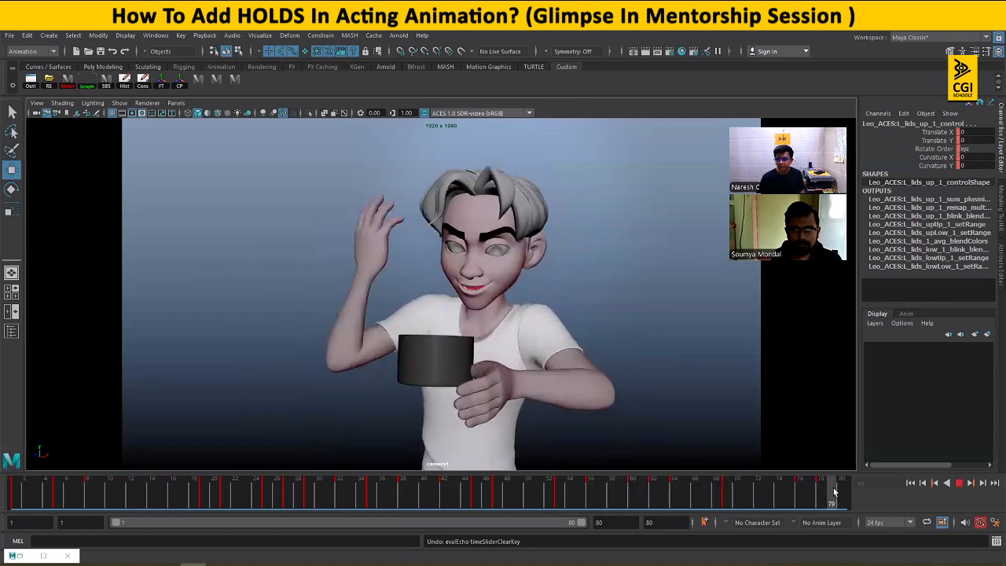
{"action": "left_click", "coordinate": [667, 483]}
{"action": "left_click_drag", "start_coordinate": [561, 500], "coordinate": [674, 488]}
{"action": "left_click_drag", "start_coordinate": [612, 493], "coordinate": [695, 490]}
{"action": "left_click_drag", "start_coordinate": [611, 498], "coordinate": [725, 495]}
{"action": "key", "text": "alt+v"}
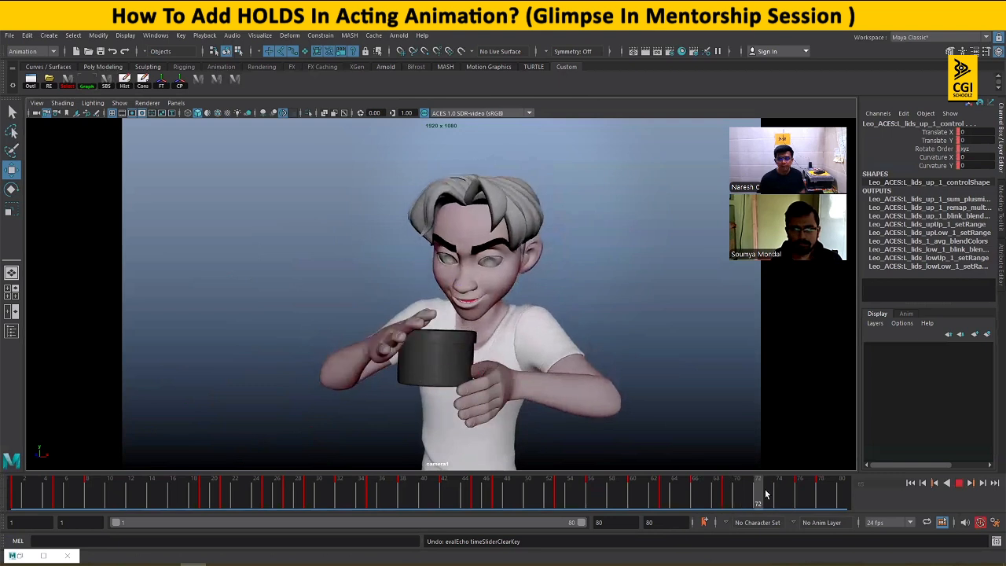
{"action": "left_click", "coordinate": [695, 501]}
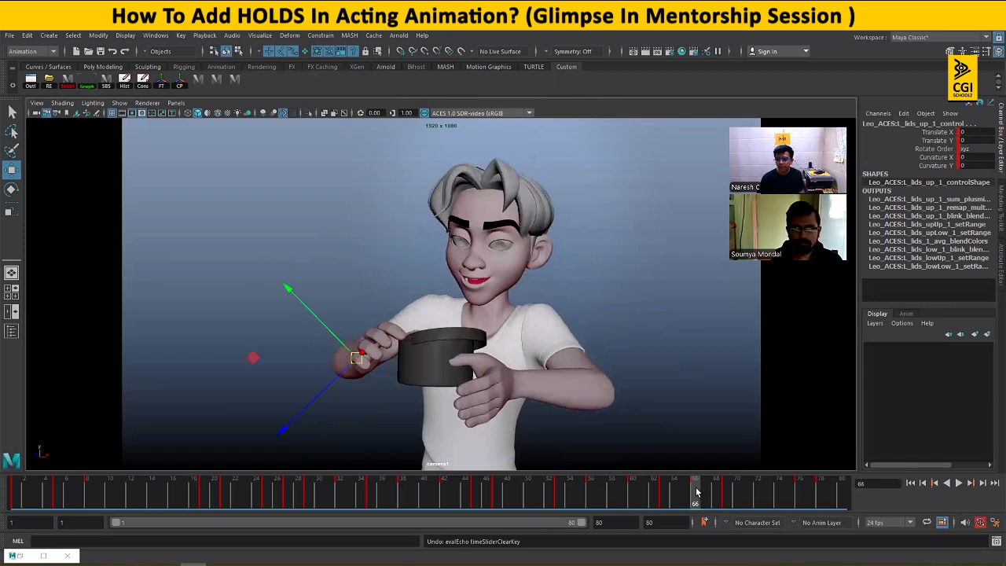
- Shift the pose with the hand over the box from frame 69 to frame 71 and check the motion from frame 66
{"action": "left_click_drag", "start_coordinate": [696, 492], "coordinate": [747, 495]}
{"action": "left_click", "coordinate": [728, 495], "text": "shift"}
{"action": "left_click_drag", "start_coordinate": [665, 496], "coordinate": [797, 496]}
{"action": "left_click", "coordinate": [747, 495]}
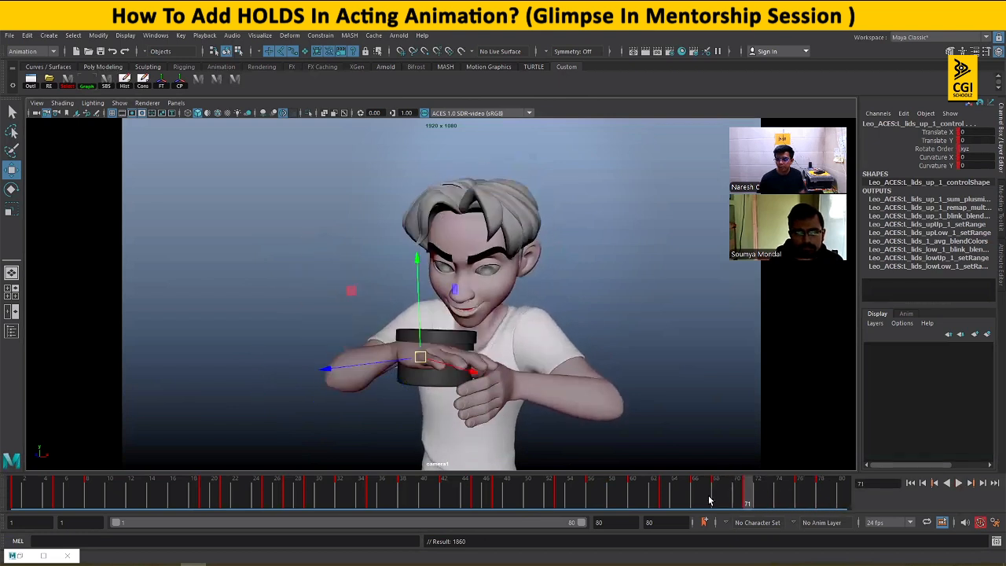
{"action": "left_click_drag", "start_coordinate": [709, 498], "coordinate": [748, 497]}
{"action": "left_click", "coordinate": [759, 493]}
{"action": "left_click", "coordinate": [700, 494]}
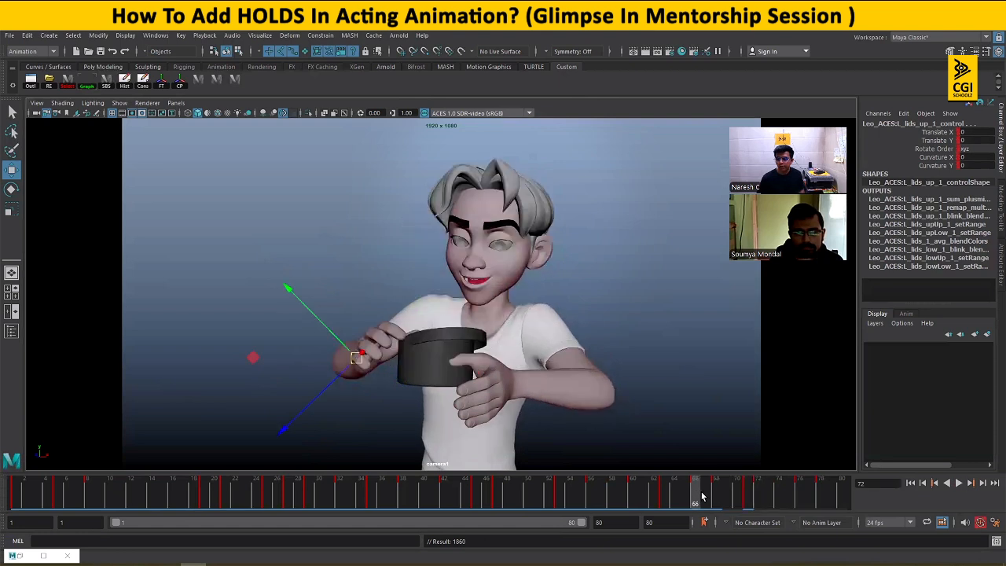
{"action": "key", "text": "alt+v"}
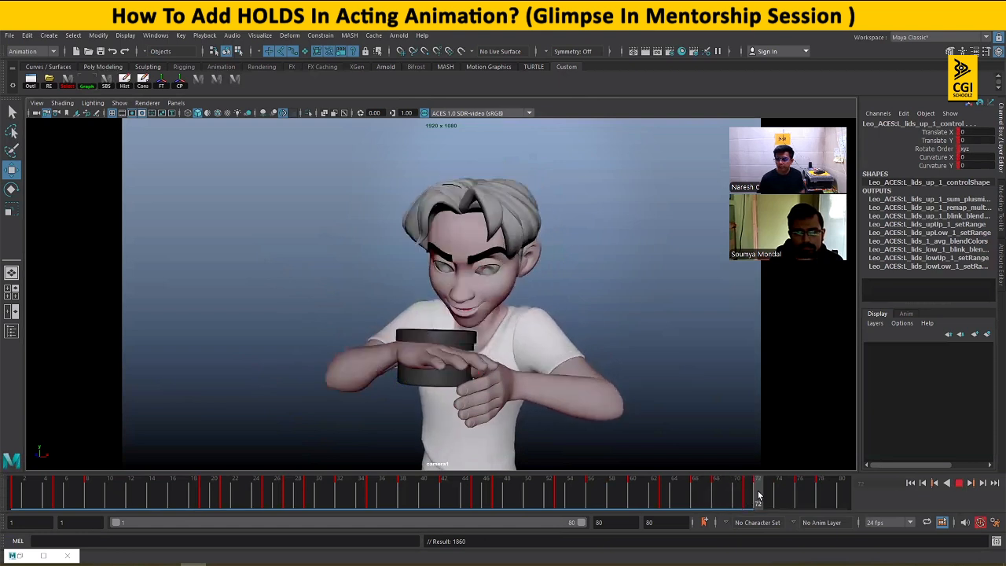
- Shift the raised open-hand pose from frame 76 to frame 75, review the ending, and return to frame 1 with nothing selected
{"action": "left_click_drag", "start_coordinate": [759, 495], "coordinate": [791, 495]}
{"action": "left_click", "coordinate": [800, 494], "text": "shift"}
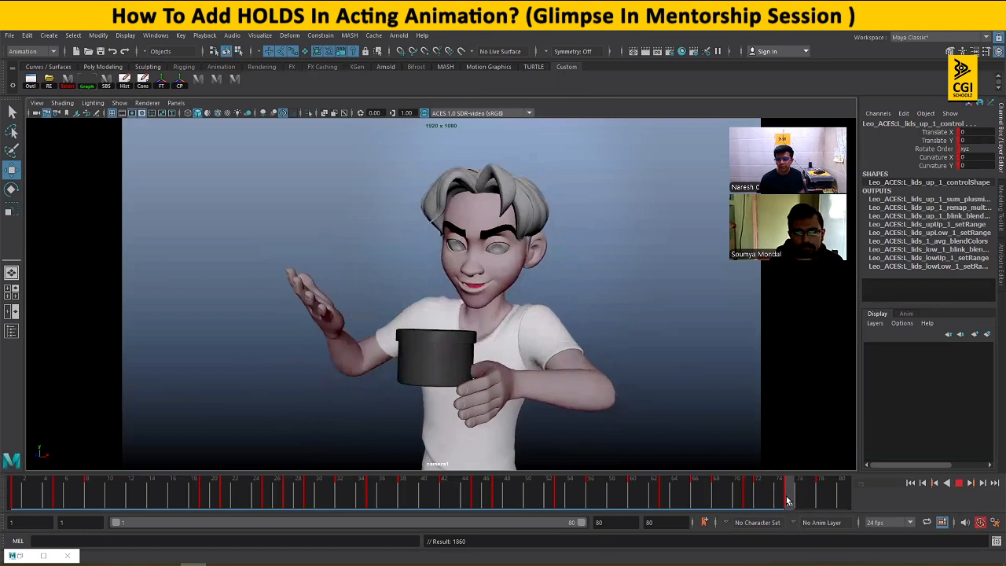
{"action": "key", "text": "alt+v"}
{"action": "left_click_drag", "start_coordinate": [744, 498], "coordinate": [880, 504]}
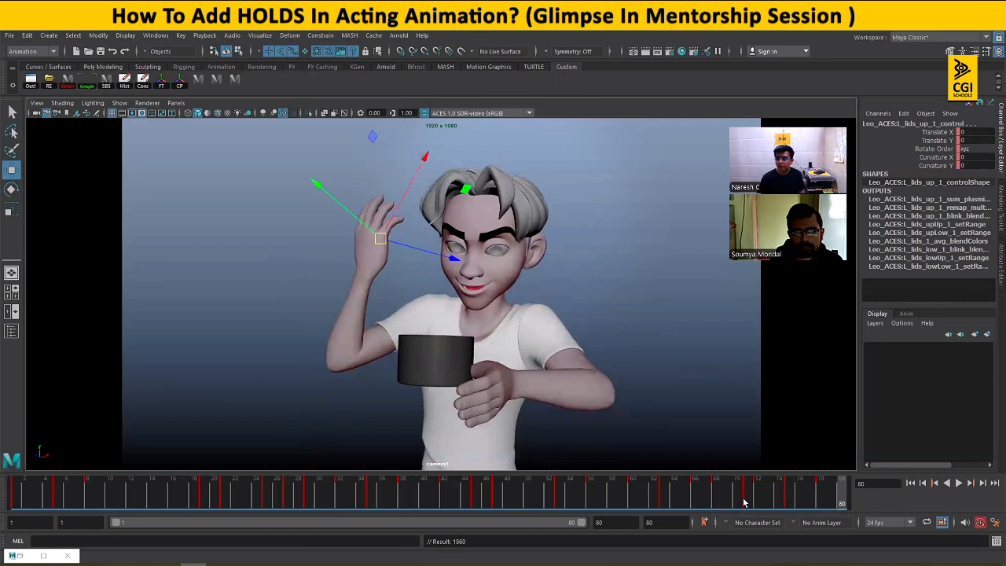
{"action": "key", "text": "alt+shift+v"}
{"action": "left_click", "coordinate": [597, 292]}
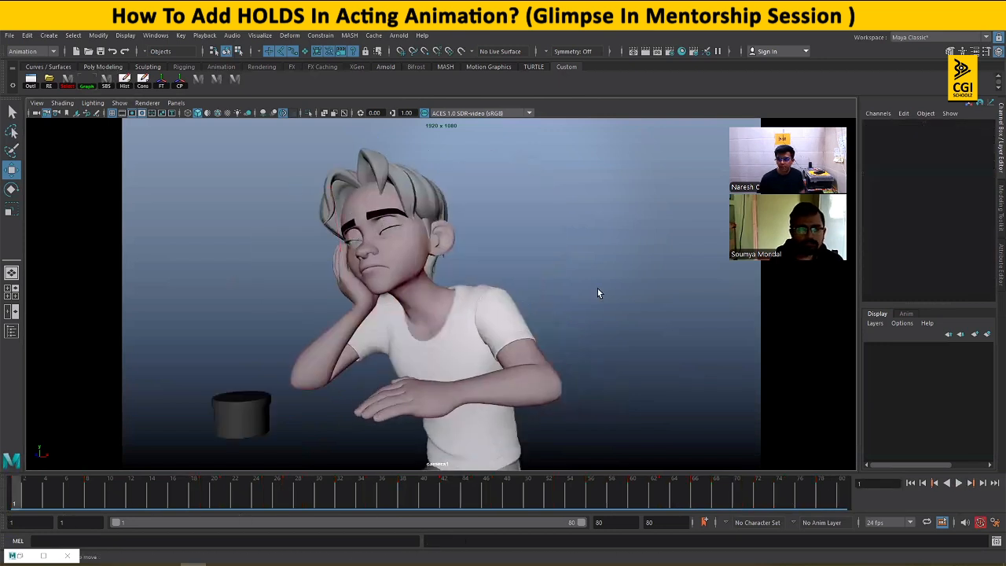
- Examine the box and lid against the hands at frame 64 in the perspective and camera views, and review the motion leading up to it
{"action": "left_click", "coordinate": [392, 202]}
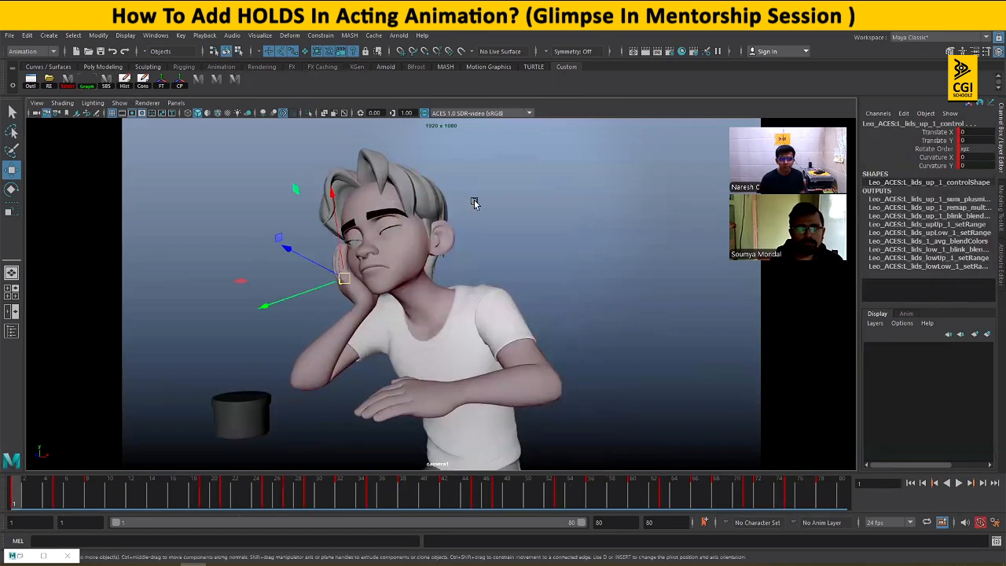
{"action": "key", "text": "space"}
{"action": "key", "text": "space"}
{"action": "left_click_drag", "start_coordinate": [660, 490], "coordinate": [674, 487]}
{"action": "left_click", "coordinate": [652, 361]}
{"action": "left_click", "coordinate": [595, 249]}
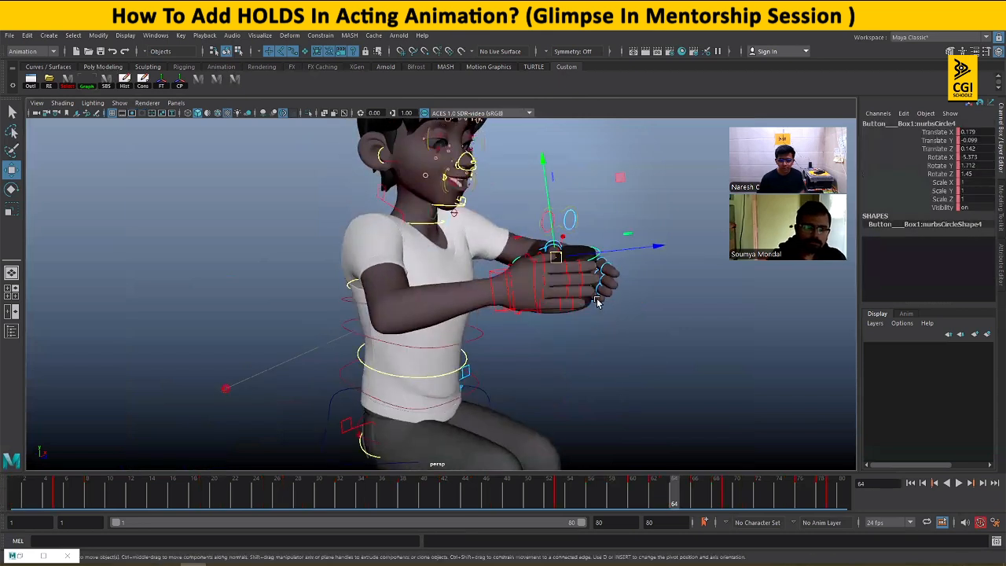
{"action": "left_click_drag", "start_coordinate": [632, 323], "coordinate": [603, 329], "text": "alt"}
{"action": "right_click_drag", "start_coordinate": [603, 329], "coordinate": [683, 361], "text": "alt"}
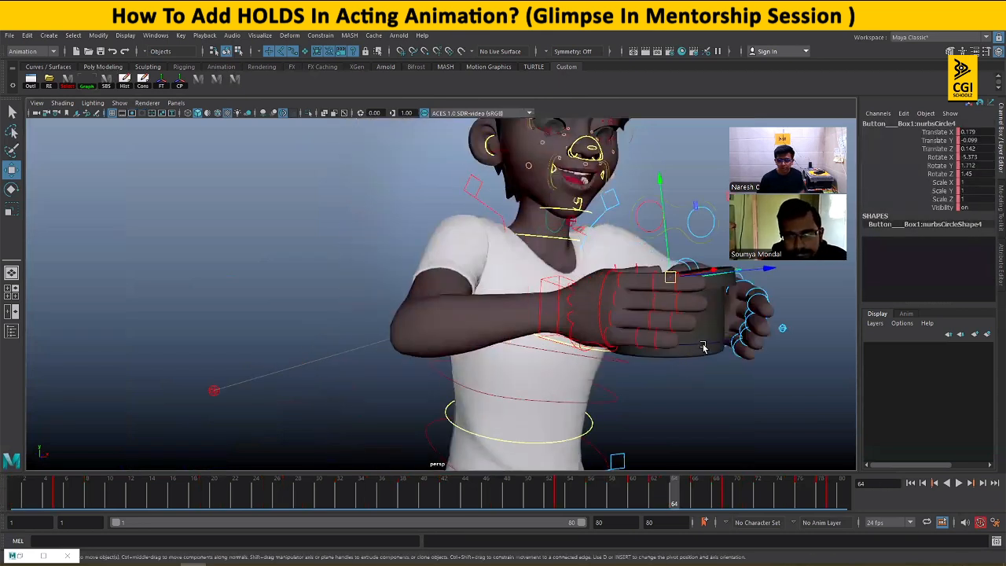
{"action": "left_click", "coordinate": [703, 347]}
{"action": "key", "text": "space"}
{"action": "key", "text": "space"}
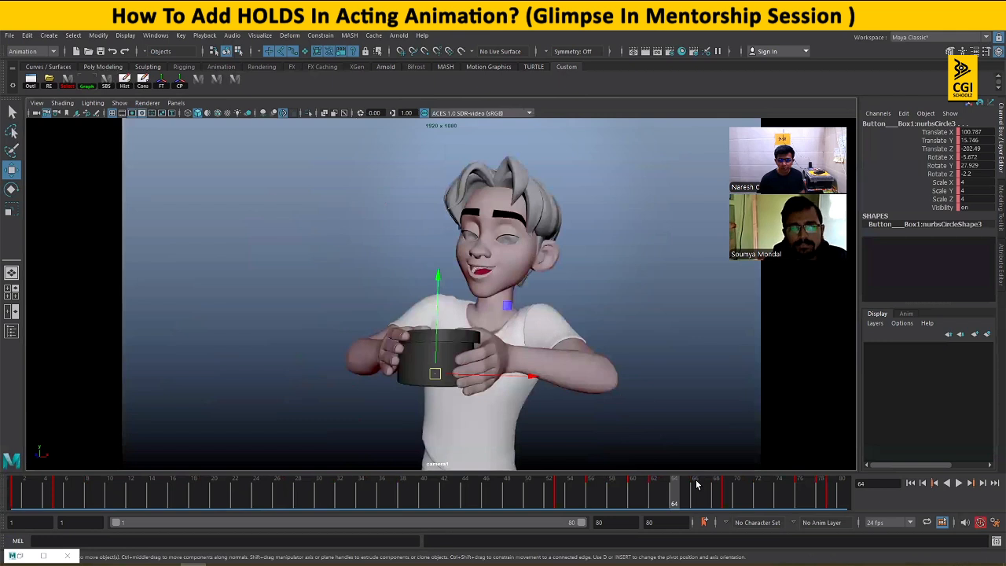
{"action": "left_click_drag", "start_coordinate": [620, 488], "coordinate": [661, 497]}
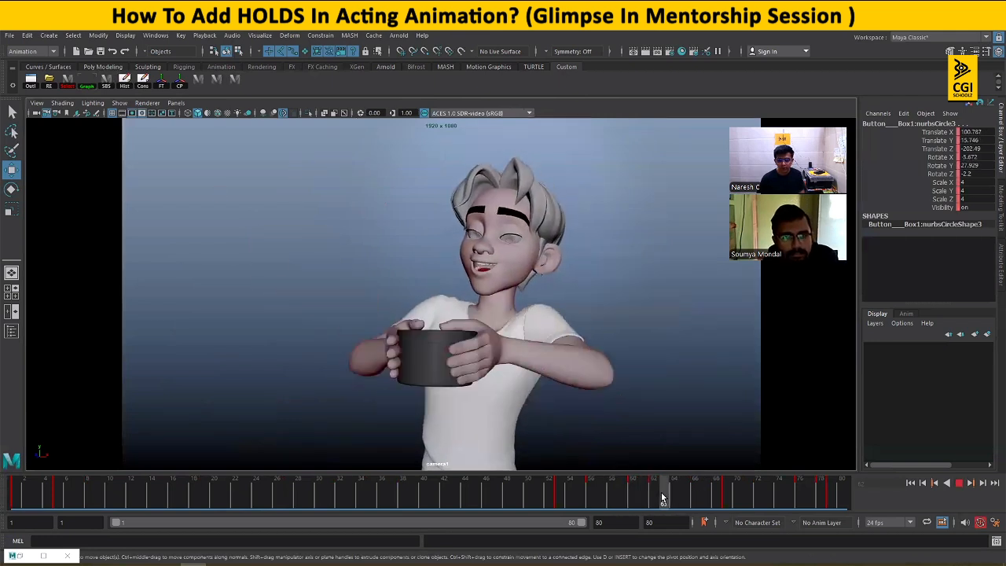
{"action": "left_click", "coordinate": [674, 494]}
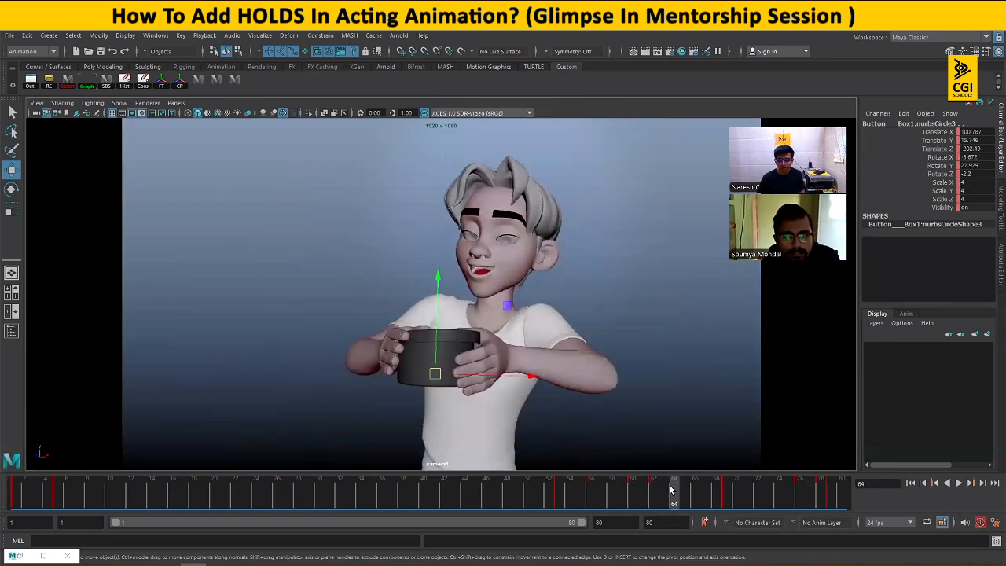
- Try copying the closed lid pose from frame 62 to frame 64 on the lid control and preview the motion
{"action": "key", "text": "space"}
{"action": "key", "text": "space"}
{"action": "left_click_drag", "start_coordinate": [597, 336], "coordinate": [652, 353], "text": "alt"}
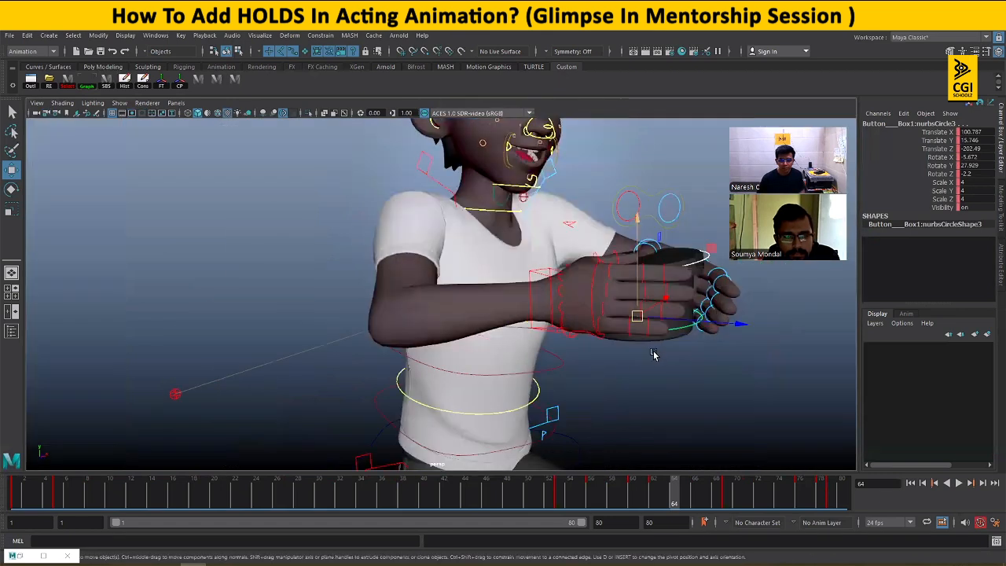
{"action": "middle_click_drag", "start_coordinate": [653, 353], "coordinate": [553, 351], "text": "alt"}
{"action": "left_click", "coordinate": [564, 281]}
{"action": "left_click", "coordinate": [582, 257]}
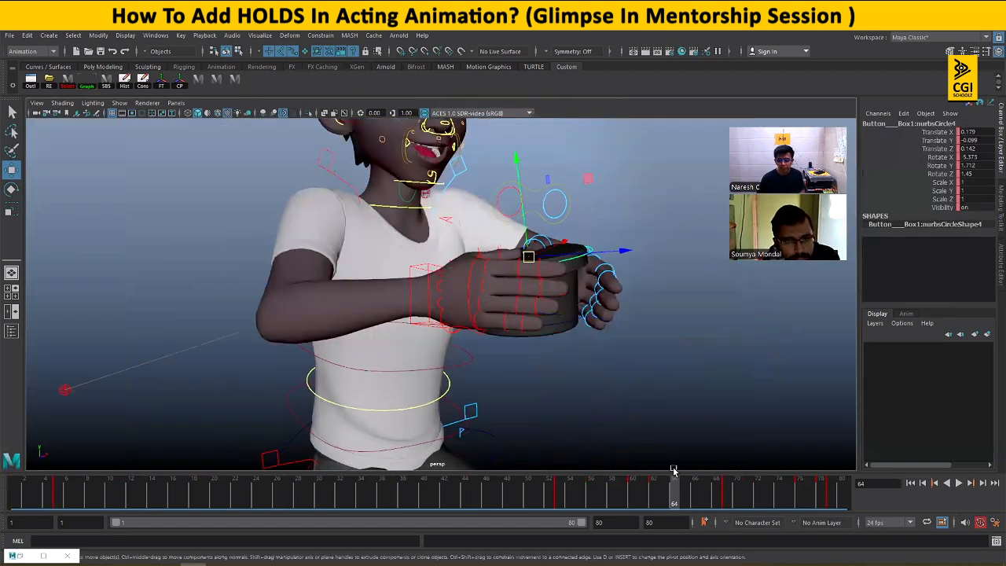
{"action": "key", "text": "s"}
{"action": "left_click", "coordinate": [653, 490]}
{"action": "middle_click_drag", "start_coordinate": [653, 490], "coordinate": [674, 491]}
{"action": "key", "text": "s"}
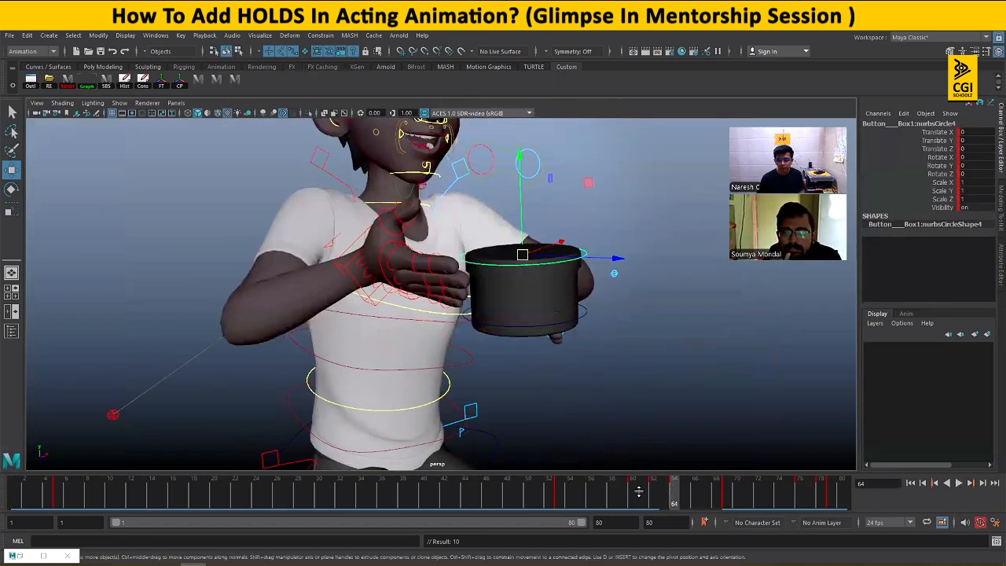
{"action": "key", "text": "alt+v"}
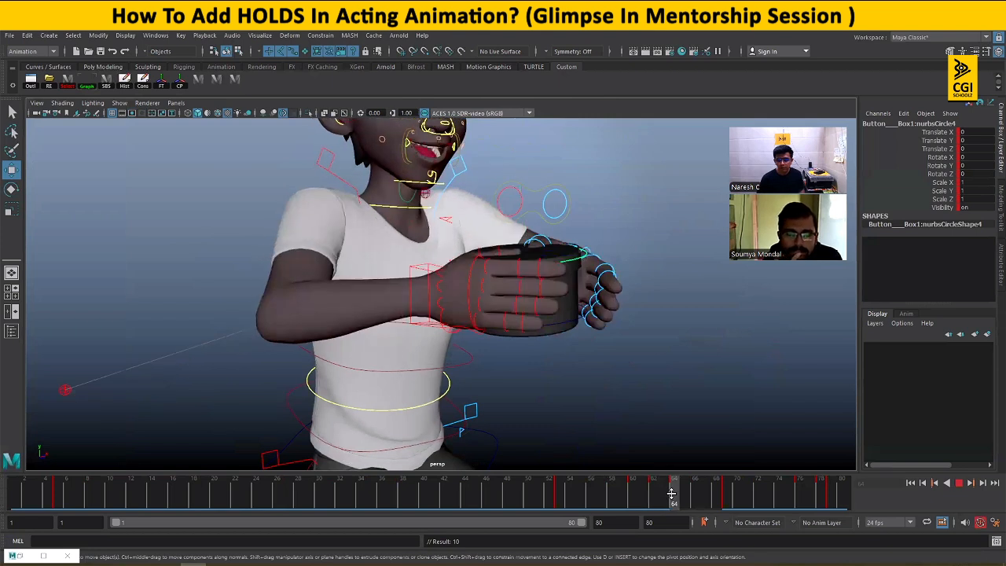
{"action": "left_click_drag", "start_coordinate": [671, 493], "coordinate": [672, 493]}
{"action": "left_click_drag", "start_coordinate": [591, 387], "coordinate": [577, 385], "text": "alt"}
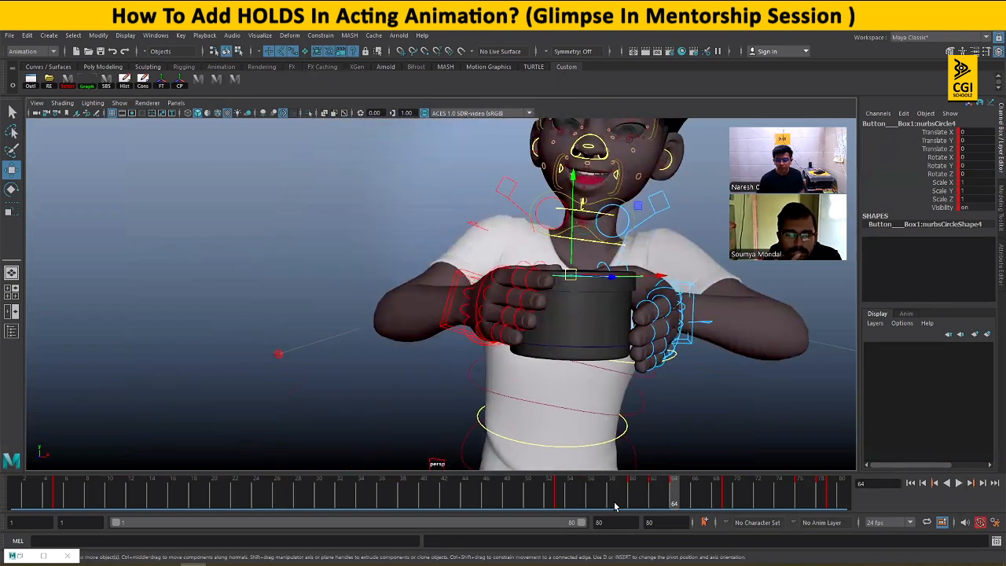
{"action": "key", "text": "alt+v"}
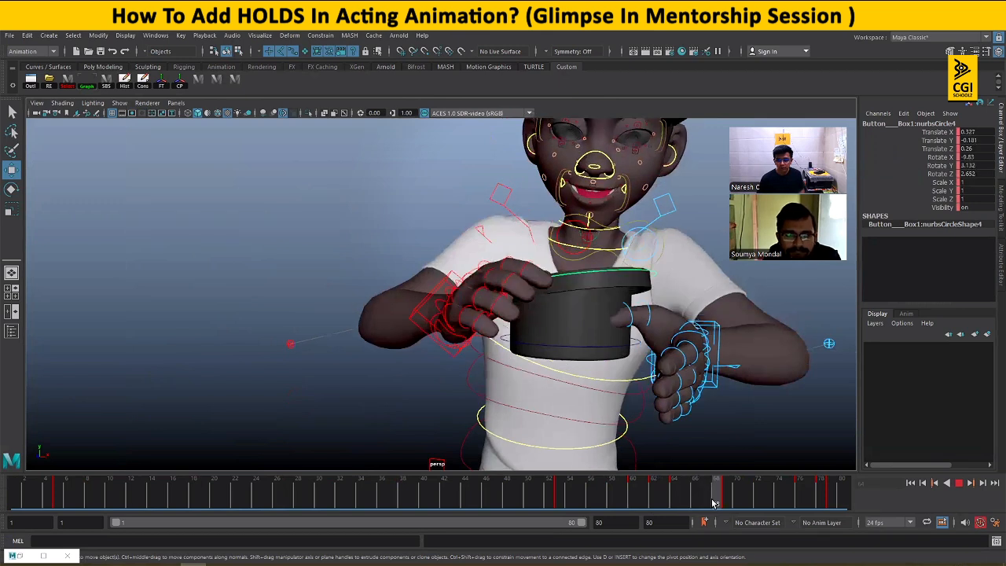
- Key the box's base control at frame 66 and lower the box slightly between the hands at frame 64, to about Translate Y 13.9
{"action": "left_click", "coordinate": [695, 499]}
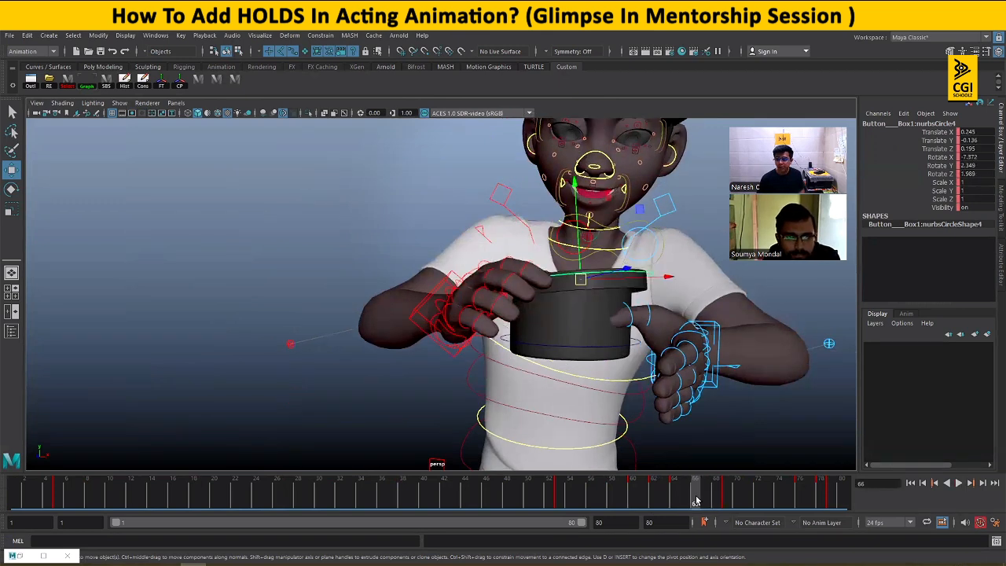
{"action": "left_click", "coordinate": [589, 346]}
{"action": "key", "text": "s"}
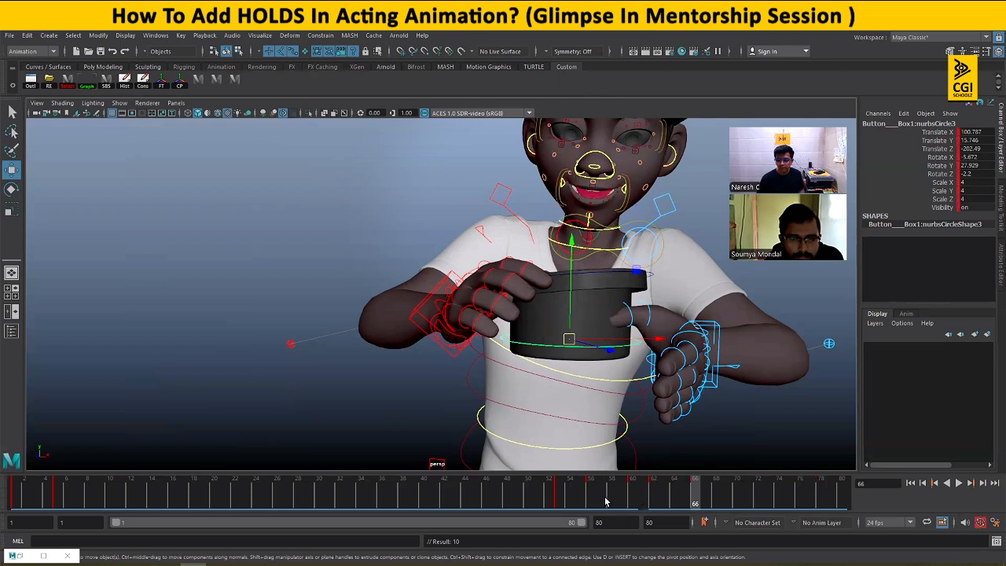
{"action": "left_click_drag", "start_coordinate": [608, 500], "coordinate": [674, 501]}
{"action": "left_click_drag", "start_coordinate": [572, 251], "coordinate": [572, 267]}
{"action": "left_click_drag", "start_coordinate": [665, 354], "coordinate": [666, 353]}
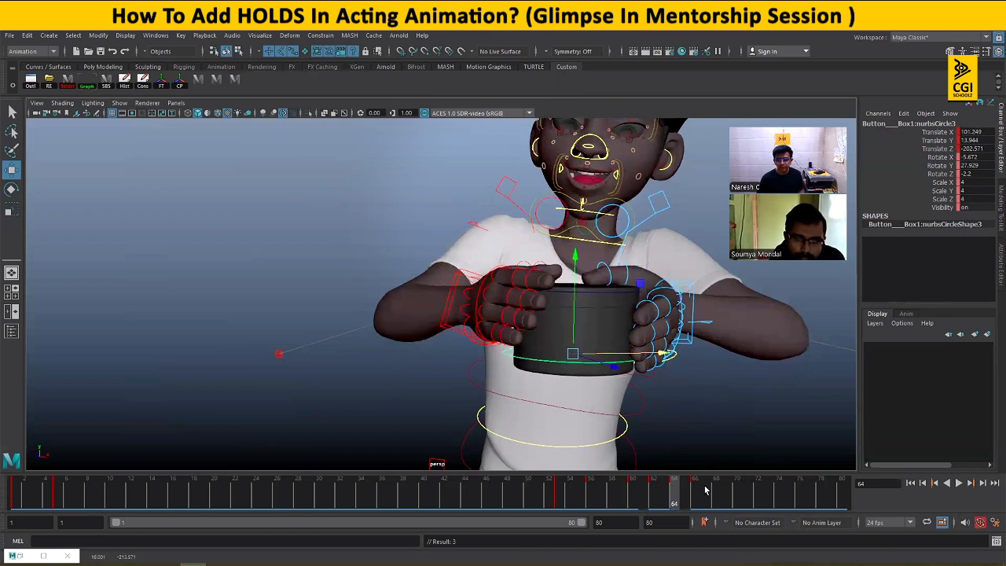
- Move the box down and forward into the holding hand at frame 66, to about 104.2, 9.6, -195.6
{"action": "left_click", "coordinate": [696, 495]}
{"action": "left_click_drag", "start_coordinate": [572, 242], "coordinate": [572, 297]}
{"action": "left_click_drag", "start_coordinate": [640, 343], "coordinate": [640, 464], "text": "alt"}
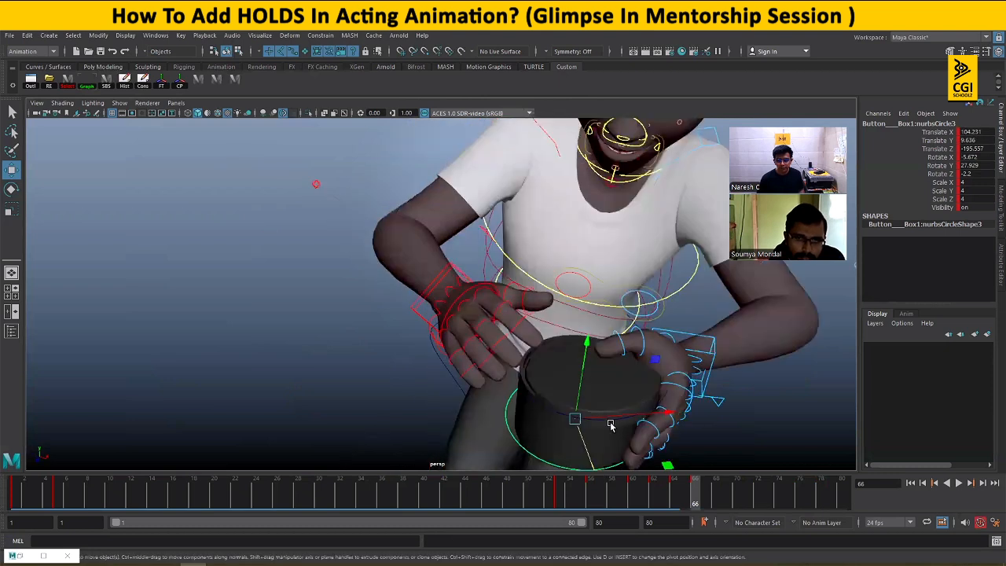
- Try copying the lid's closed pose from frame 64 to 66, delete the lid key at frame 64, and preview the motion
{"action": "left_click_drag", "start_coordinate": [543, 402], "coordinate": [533, 361]}
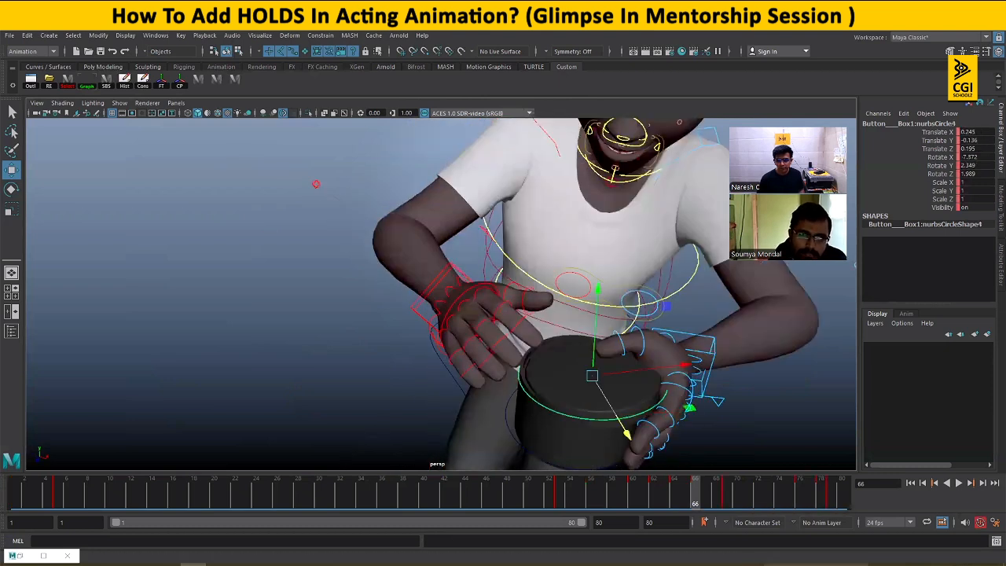
{"action": "left_click", "coordinate": [675, 486]}
{"action": "middle_click_drag", "start_coordinate": [674, 486], "coordinate": [693, 485]}
{"action": "key", "text": "s"}
{"action": "left_click", "coordinate": [677, 487]}
{"action": "right_click", "coordinate": [677, 487]}
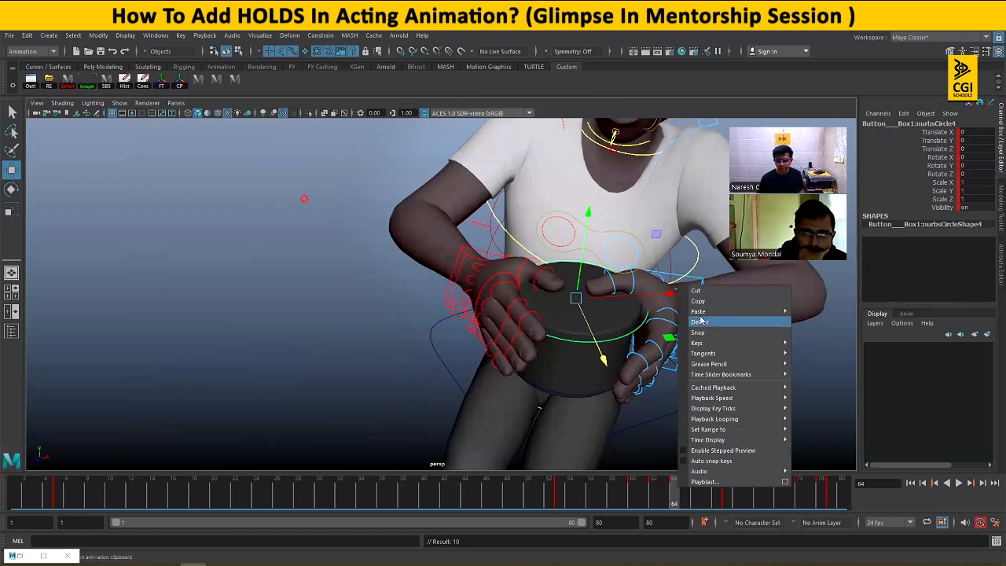
{"action": "left_click", "coordinate": [700, 318]}
{"action": "left_click_drag", "start_coordinate": [615, 484], "coordinate": [694, 496]}
- Try keying the lid at frame 66 with the frame 62 pose, preview it, and key the lid again at frame 66
{"action": "left_click", "coordinate": [654, 500]}
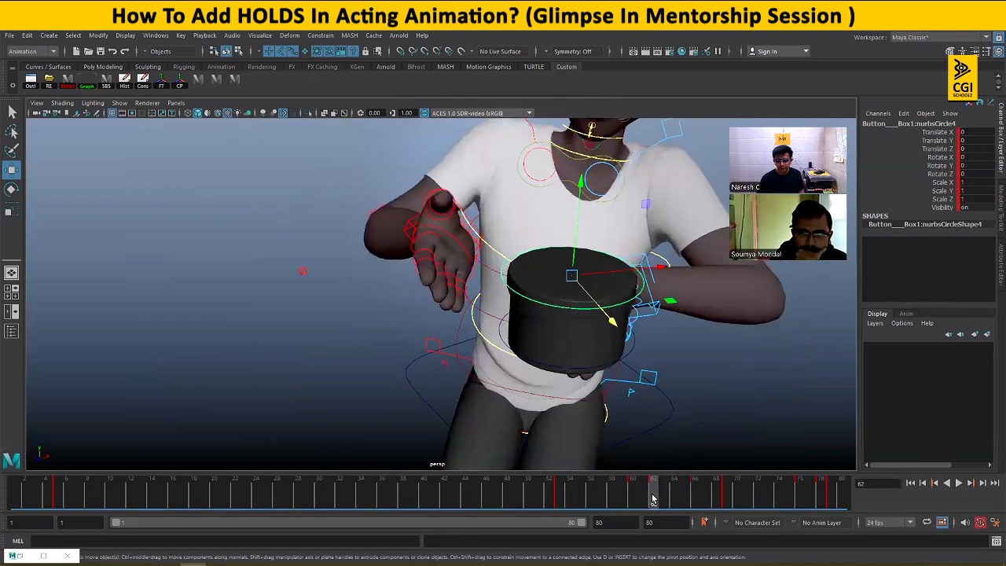
{"action": "middle_click_drag", "start_coordinate": [654, 501], "coordinate": [693, 498]}
{"action": "key", "text": "s"}
{"action": "left_click", "coordinate": [635, 499]}
{"action": "left_click_drag", "start_coordinate": [635, 498], "coordinate": [694, 498]}
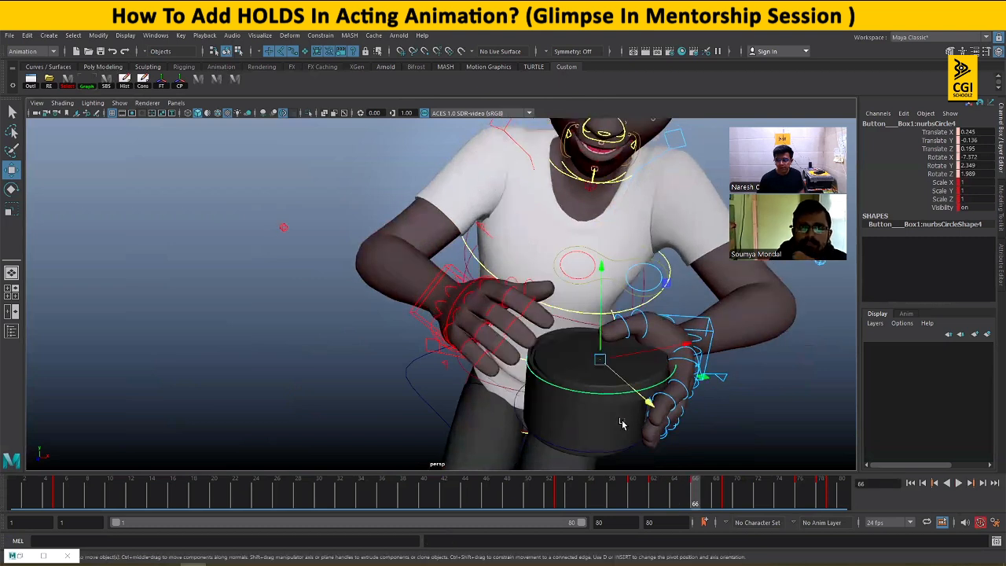
{"action": "middle_click_drag", "start_coordinate": [719, 383], "coordinate": [707, 299], "text": "alt"}
{"action": "key", "text": "s"}
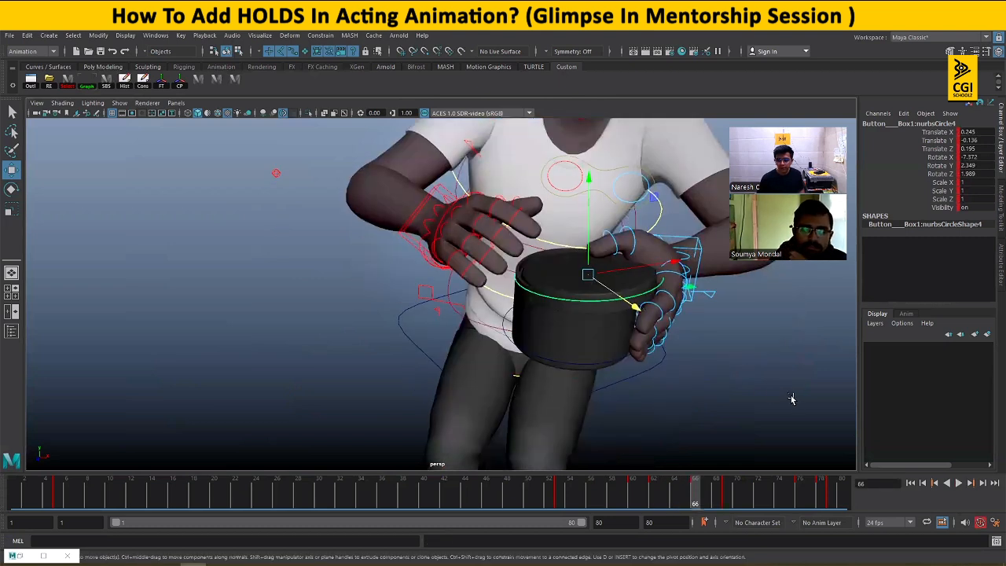
{"action": "left_click", "coordinate": [792, 398]}
{"action": "key", "text": "ctrl+z"}
- Copy the closed lid pose from frame 62 to frame 66 and preview the motion up to that frame
{"action": "left_click", "coordinate": [653, 491]}
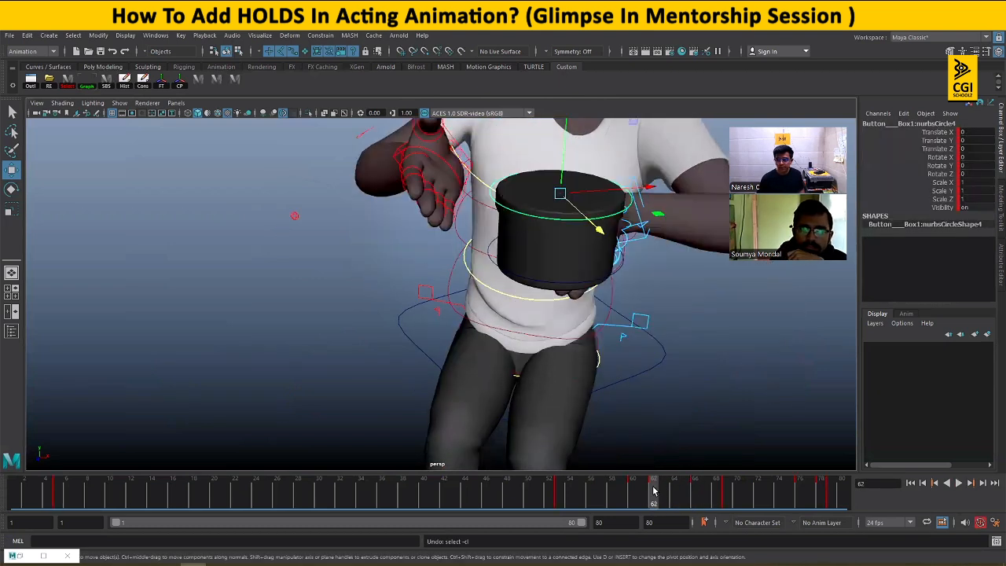
{"action": "left_click", "coordinate": [693, 497]}
{"action": "key", "text": "s"}
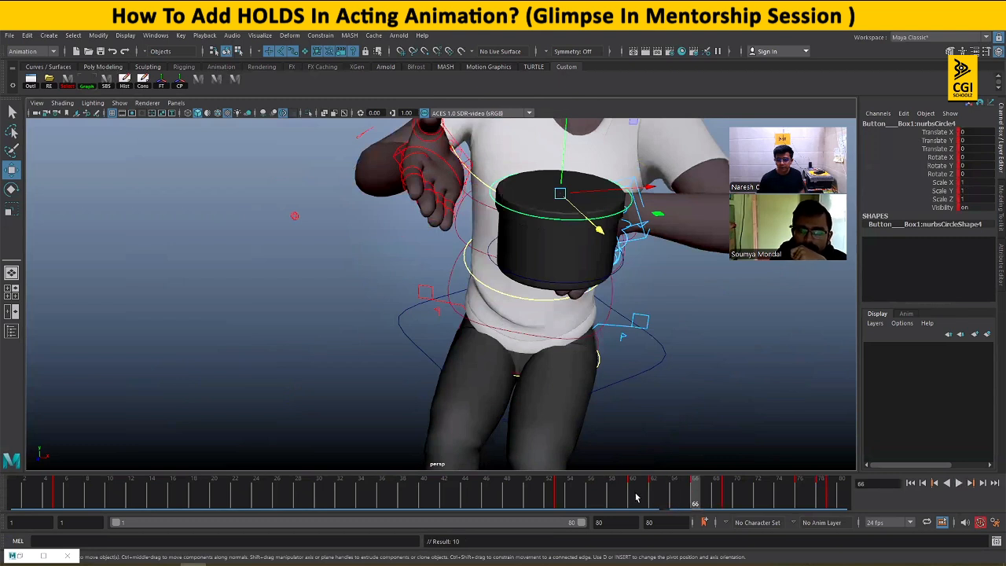
{"action": "left_click_drag", "start_coordinate": [636, 497], "coordinate": [696, 498]}
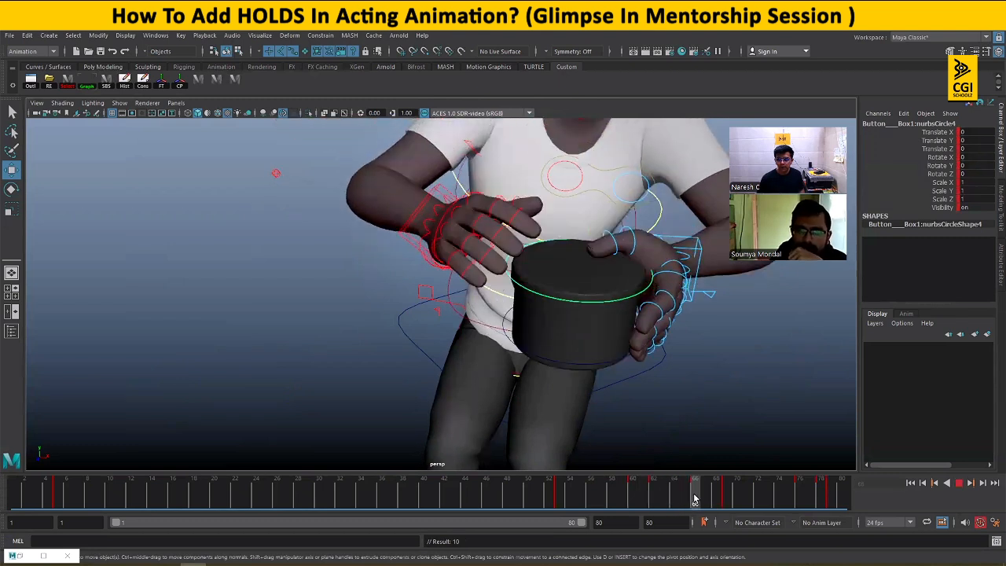
- Select the box's base control and review the box motion through the camera up to frame 66
{"action": "left_click", "coordinate": [681, 377]}
{"action": "left_click", "coordinate": [599, 365]}
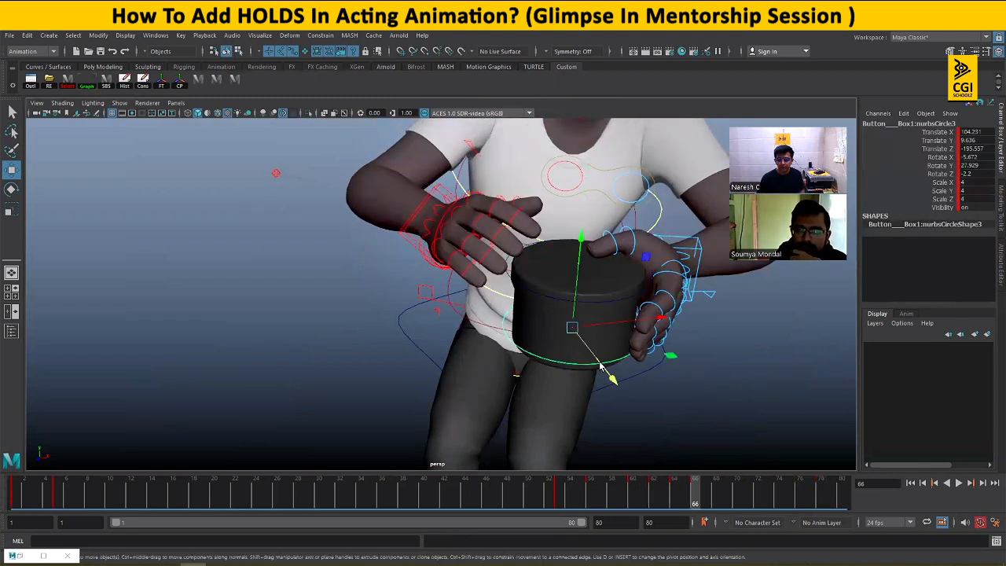
{"action": "key", "text": "space"}
{"action": "key", "text": "space"}
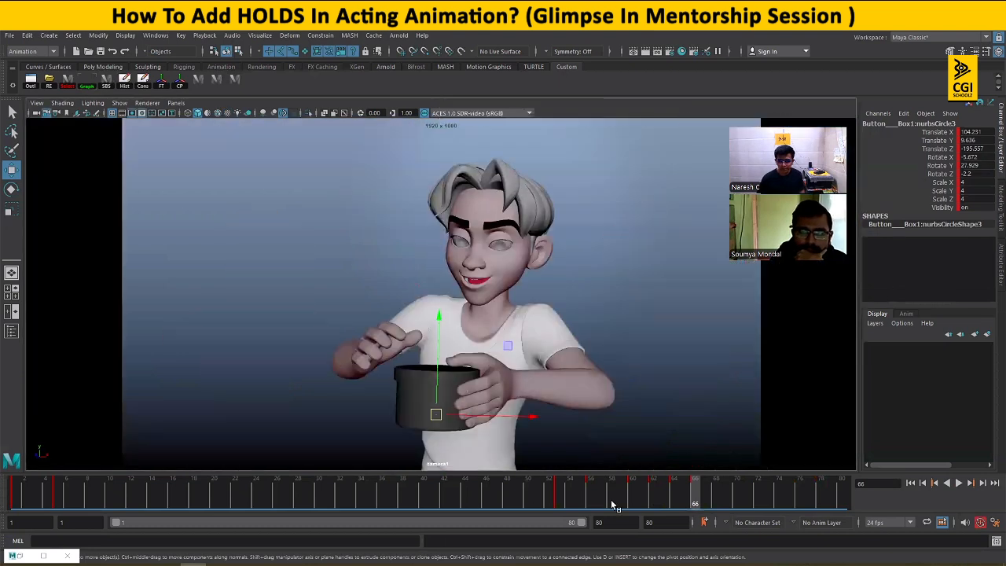
{"action": "left_click_drag", "start_coordinate": [586, 501], "coordinate": [693, 500]}
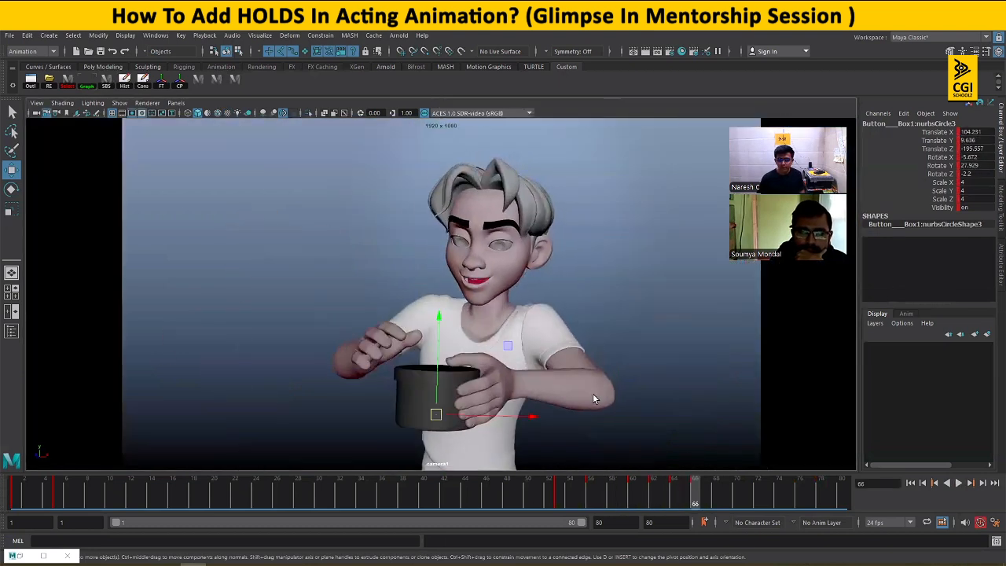
- Examine the lid and base controls between frames 66 and 70 in the perspective view, checking the lid against the hands
{"action": "key", "text": "space"}
{"action": "key", "text": "space"}
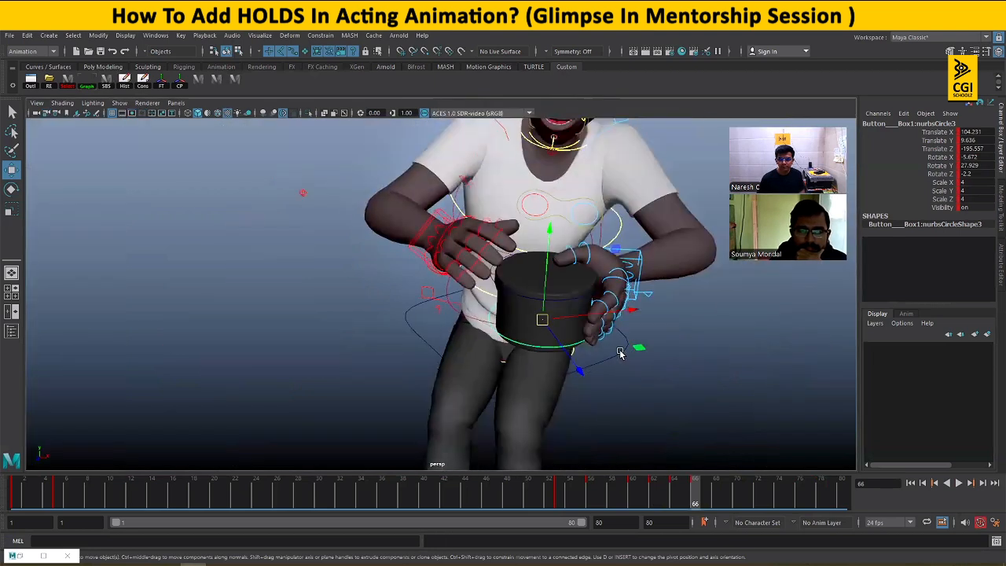
{"action": "left_click_drag", "start_coordinate": [620, 353], "coordinate": [613, 348], "text": "alt"}
{"action": "left_click_drag", "start_coordinate": [703, 491], "coordinate": [739, 494]}
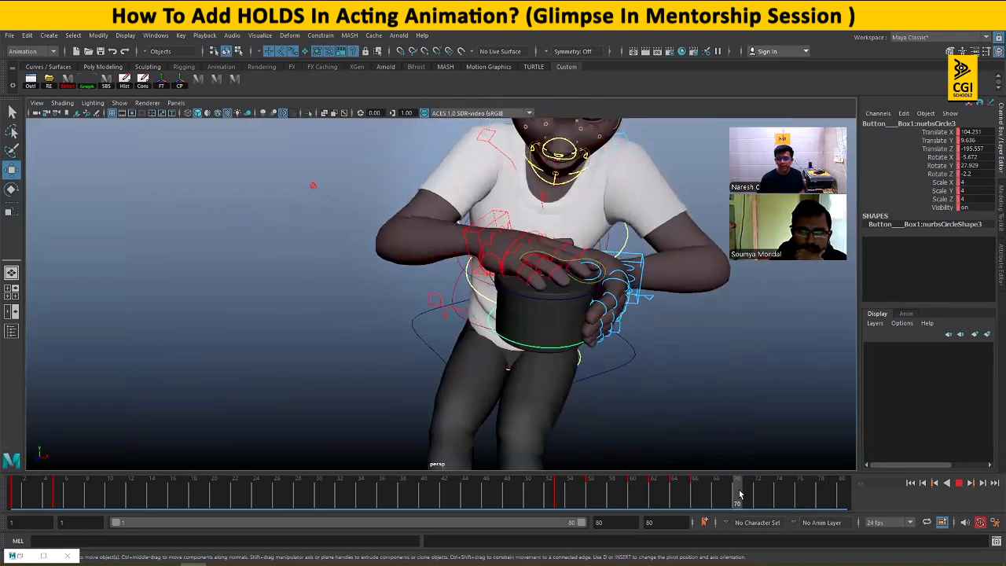
{"action": "left_click", "coordinate": [561, 299]}
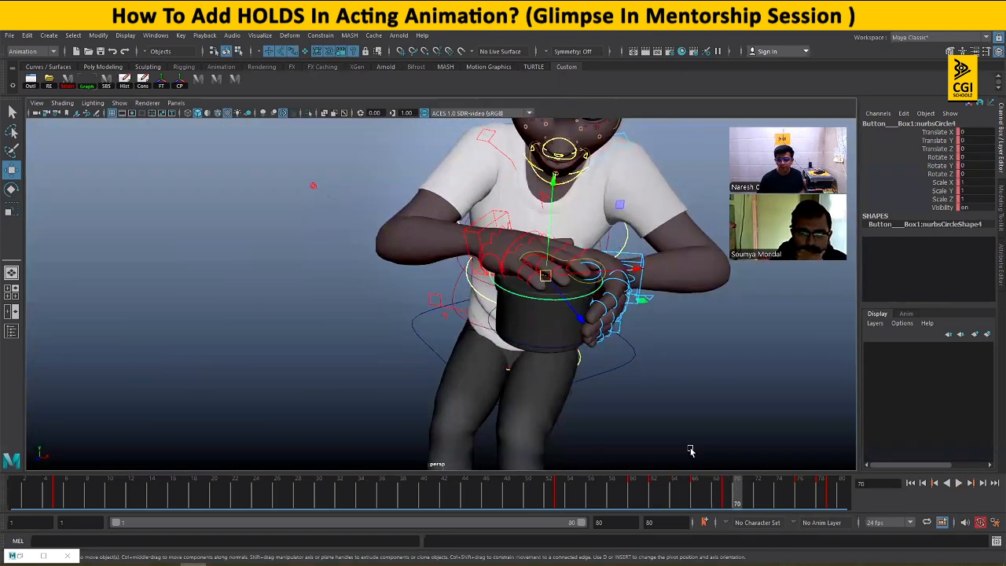
{"action": "left_click", "coordinate": [724, 488]}
{"action": "left_click_drag", "start_coordinate": [691, 491], "coordinate": [713, 481]}
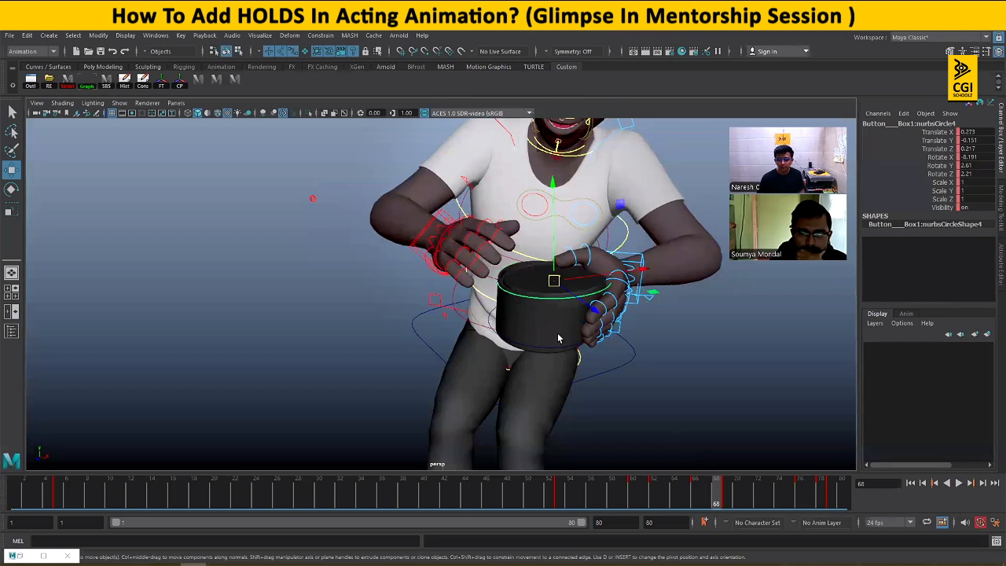
{"action": "left_click", "coordinate": [536, 349]}
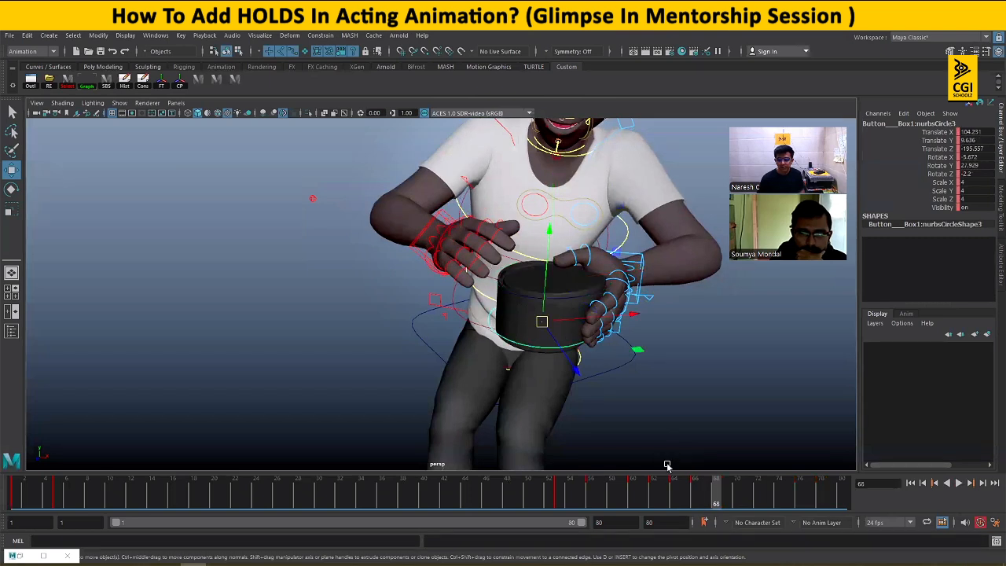
{"action": "left_click", "coordinate": [523, 299]}
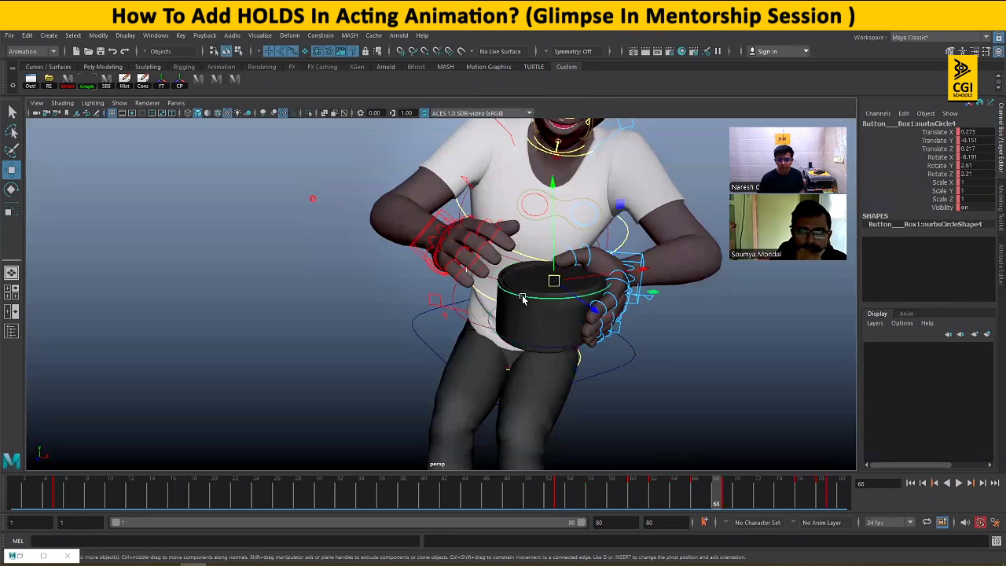
{"action": "left_click", "coordinate": [731, 491]}
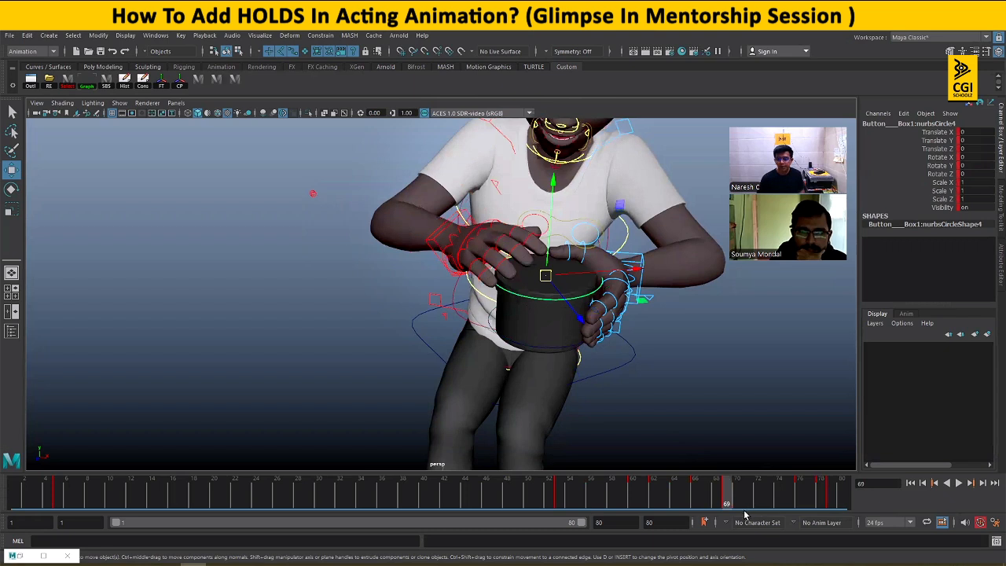
{"action": "left_click_drag", "start_coordinate": [672, 403], "coordinate": [673, 407], "text": "alt"}
{"action": "left_click_drag", "start_coordinate": [699, 491], "coordinate": [725, 490]}
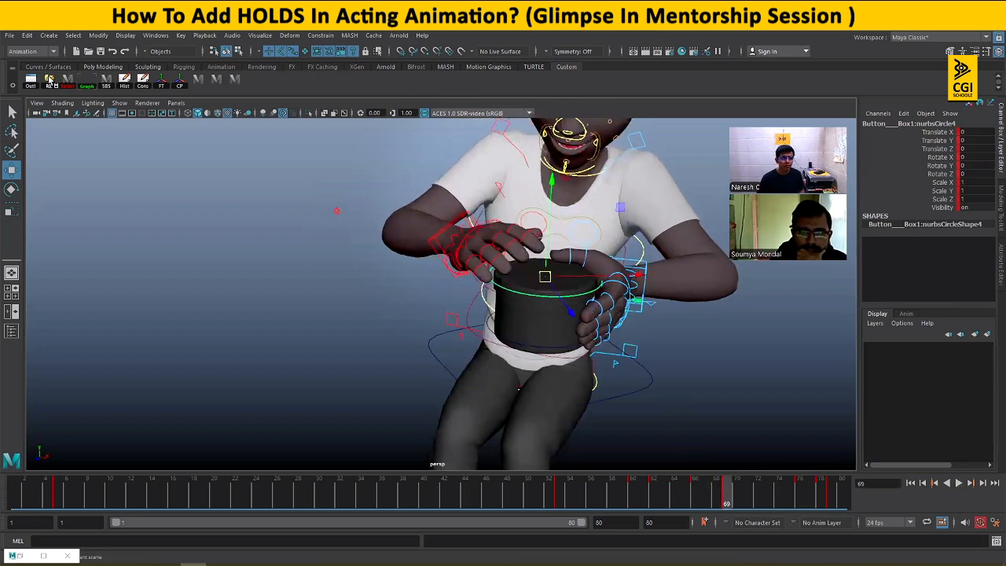
- Apply the Euler Filter to the lid's selected animation keys and give them auto tangents
{"action": "left_click", "coordinate": [87, 80]}
{"action": "scroll", "coordinate": [653, 214], "scroll_direction": "down", "scroll_amount": 4}
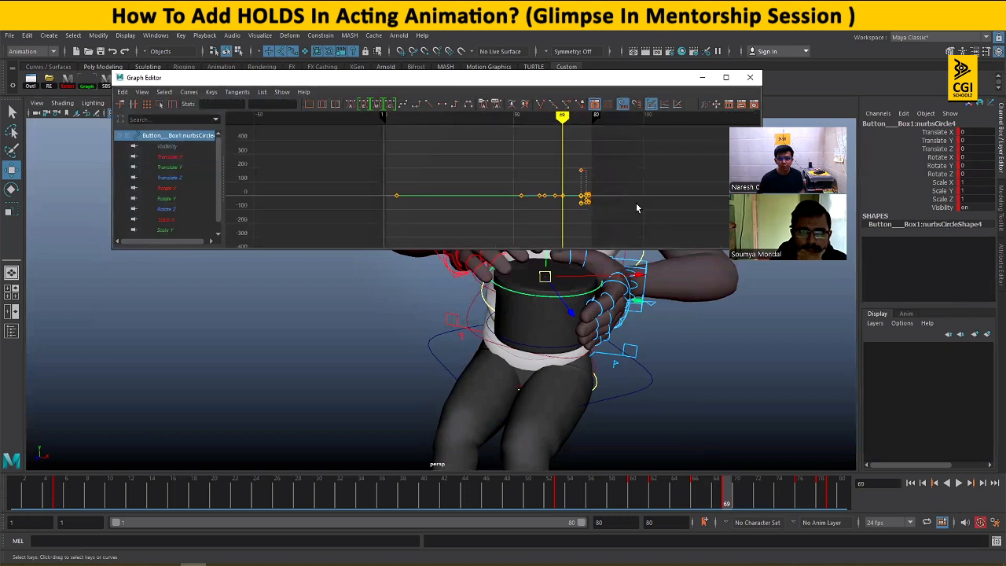
{"action": "left_click_drag", "start_coordinate": [550, 156], "coordinate": [649, 230]}
{"action": "left_click", "coordinate": [188, 92]}
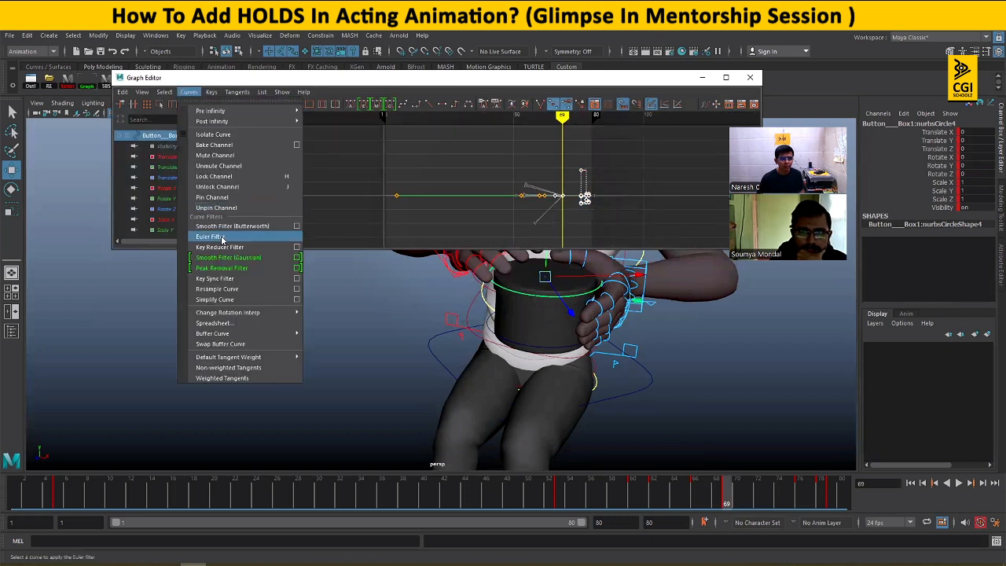
{"action": "left_click", "coordinate": [228, 239]}
{"action": "left_click", "coordinate": [702, 77]}
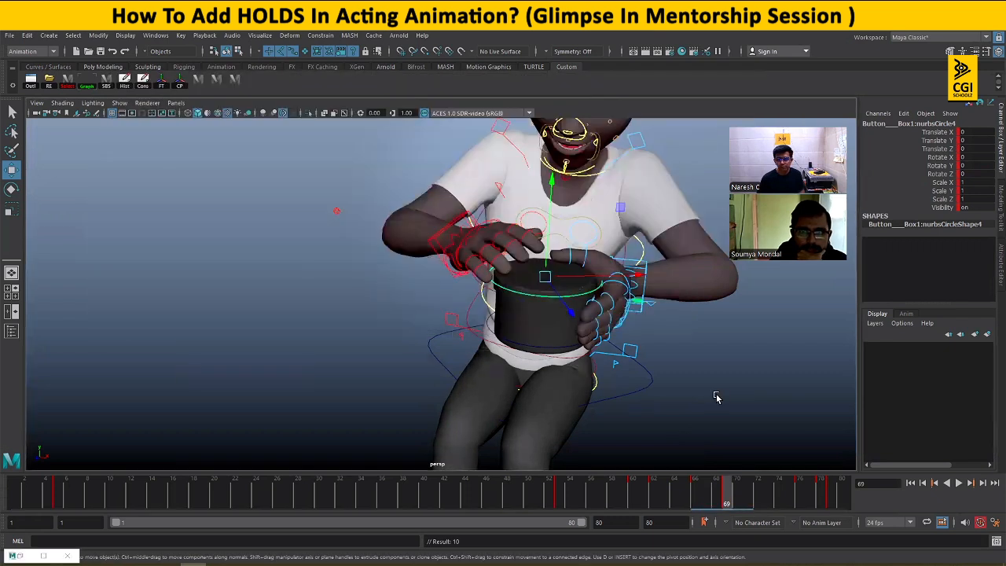
{"action": "left_click", "coordinate": [89, 82]}
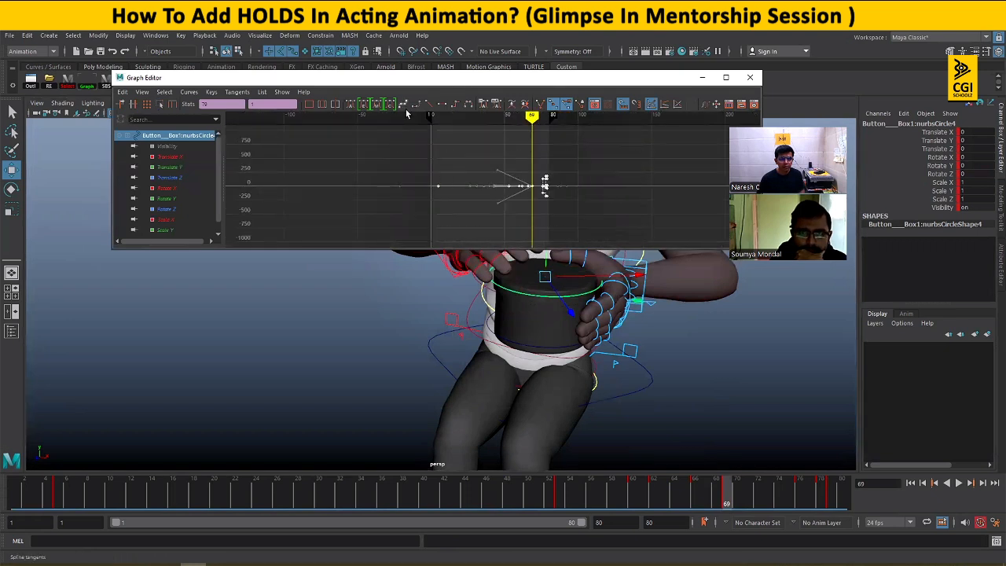
{"action": "left_click", "coordinate": [354, 103]}
{"action": "left_click", "coordinate": [703, 78]}
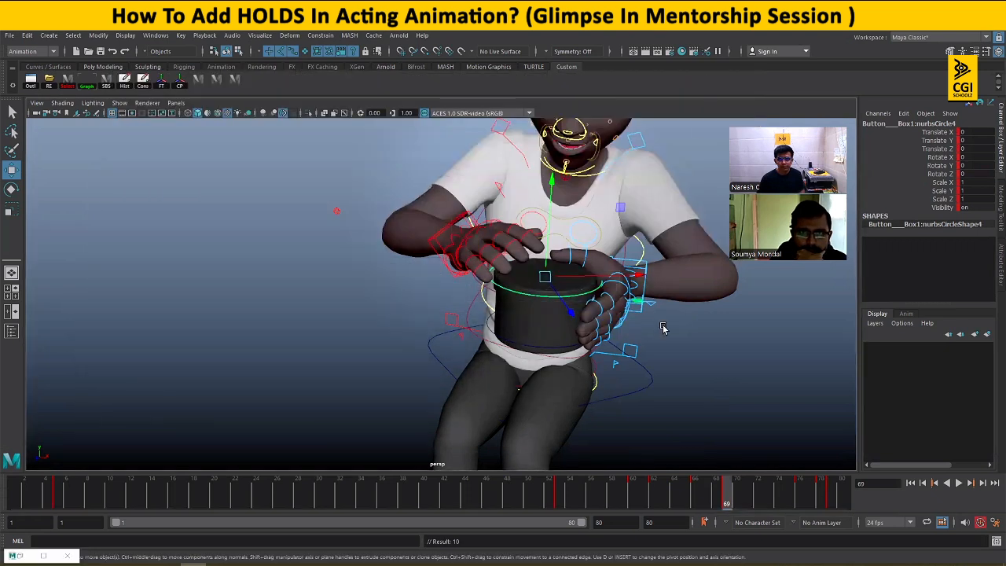
- Preview the lid against the right hand up to frame 72, and key the closed lid pose from frame 69 at frame 72
{"action": "key", "text": "alt+v"}
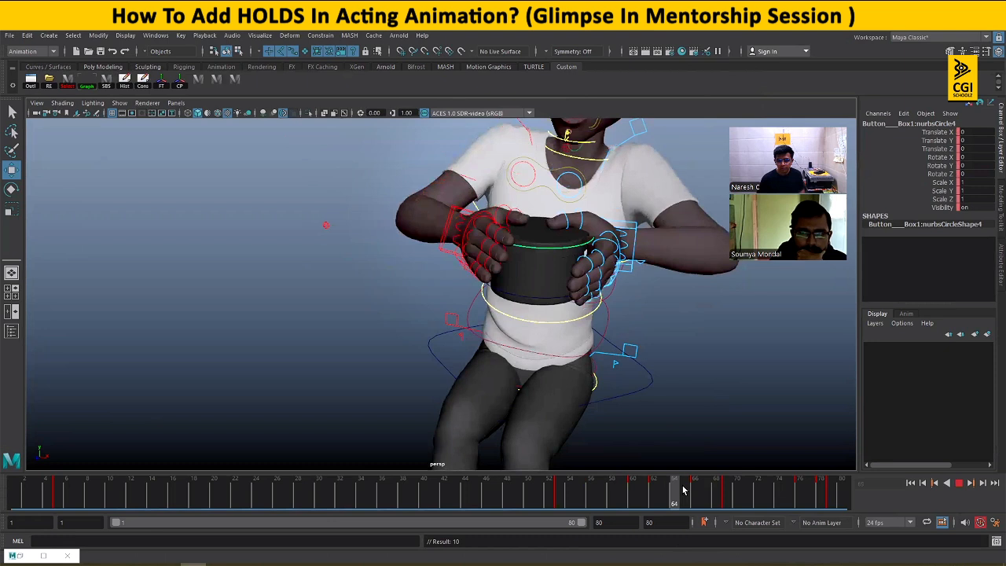
{"action": "left_click", "coordinate": [727, 495]}
{"action": "mouse_move", "coordinate": [733, 493]}
{"action": "left_mouse_down"}
{"action": "mouse_move", "coordinate": [757, 495]}
{"action": "mouse_move", "coordinate": [723, 489]}
{"action": "mouse_move", "coordinate": [746, 492]}
{"action": "left_mouse_up"}
{"action": "left_click", "coordinate": [489, 232]}
{"action": "left_click", "coordinate": [757, 492]}
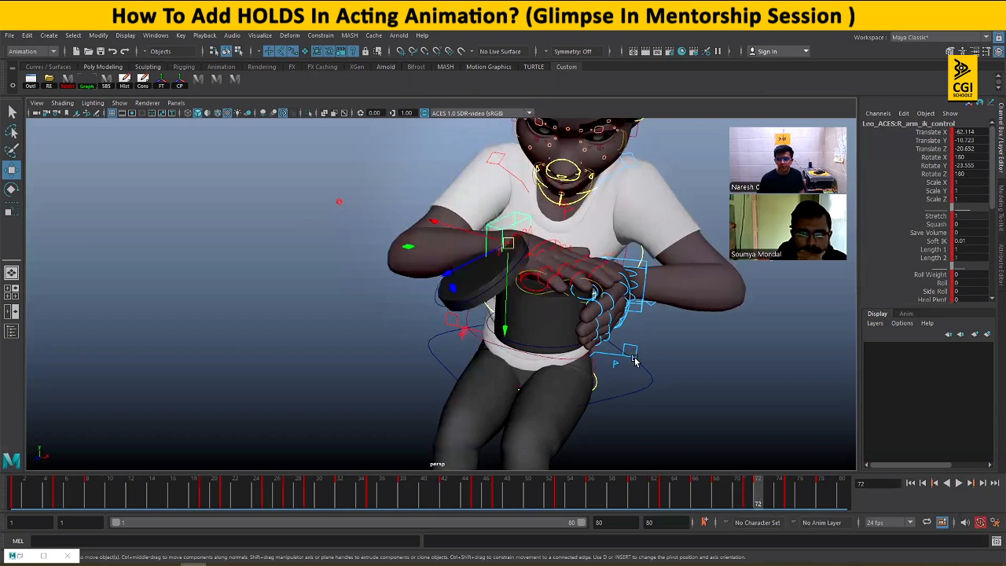
{"action": "left_click", "coordinate": [483, 293]}
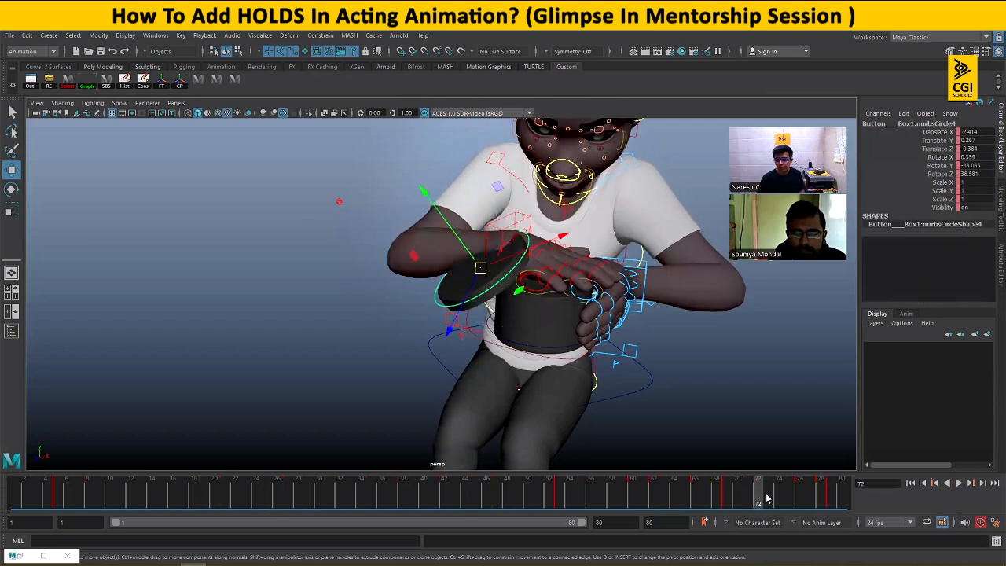
{"action": "left_click", "coordinate": [733, 498]}
{"action": "middle_click", "coordinate": [757, 495]}
{"action": "key", "text": "s"}
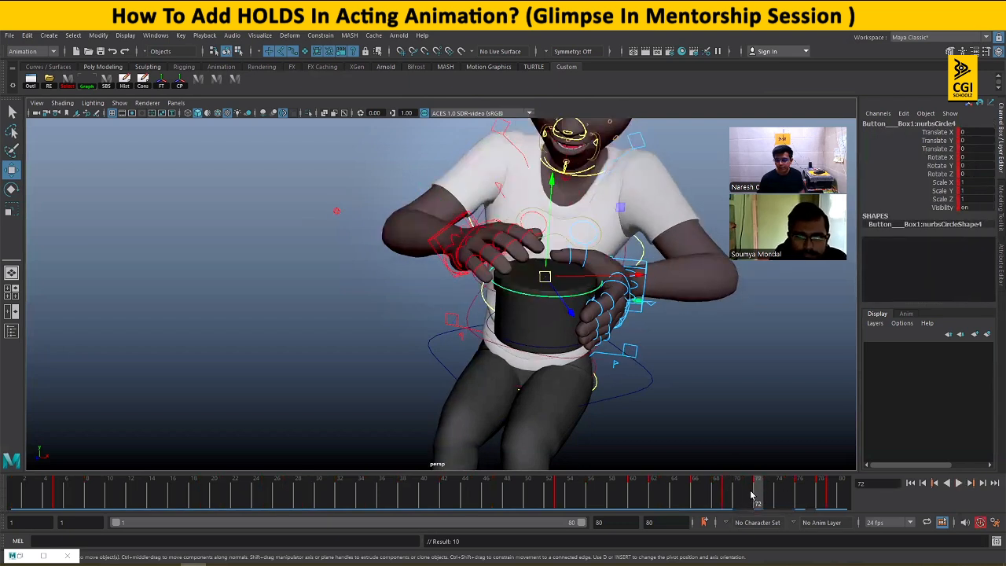
- Compare the lid with the right hand around frame 76, and move the lid's key from frame 76 to frame 75
{"action": "left_click_drag", "start_coordinate": [731, 499], "coordinate": [799, 499]}
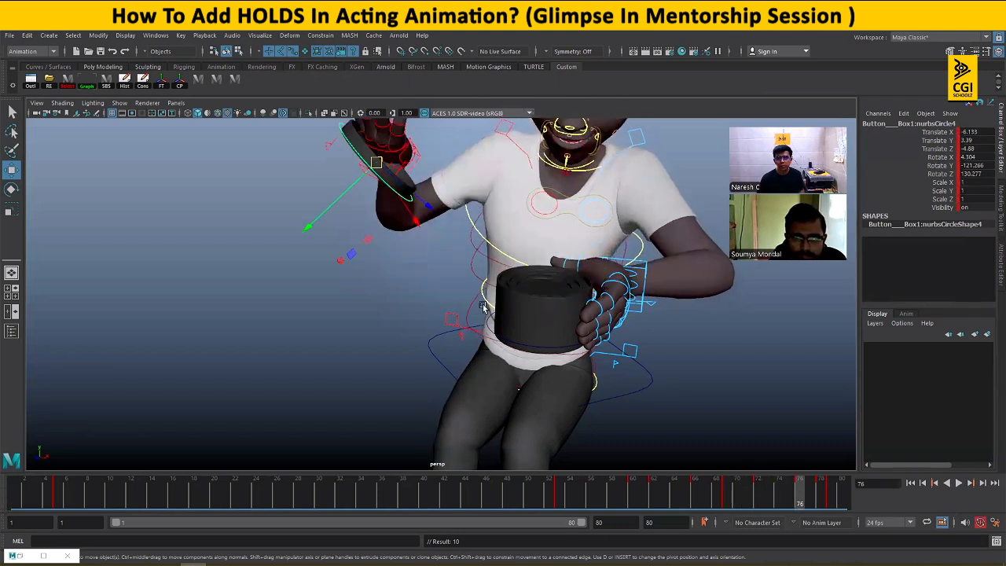
{"action": "left_click_drag", "start_coordinate": [402, 173], "coordinate": [430, 205], "text": "alt"}
{"action": "left_click", "coordinate": [422, 193]}
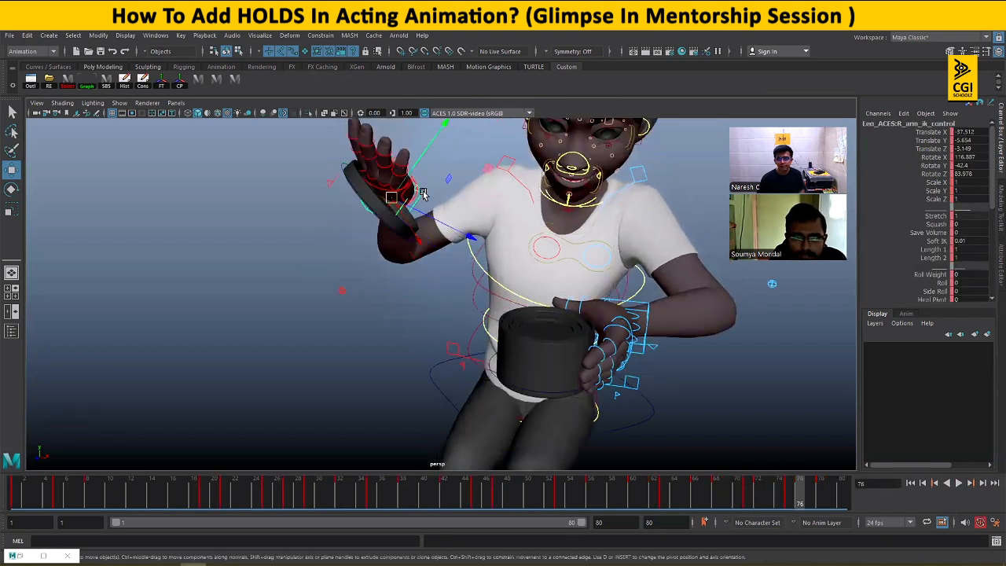
{"action": "left_click", "coordinate": [789, 500]}
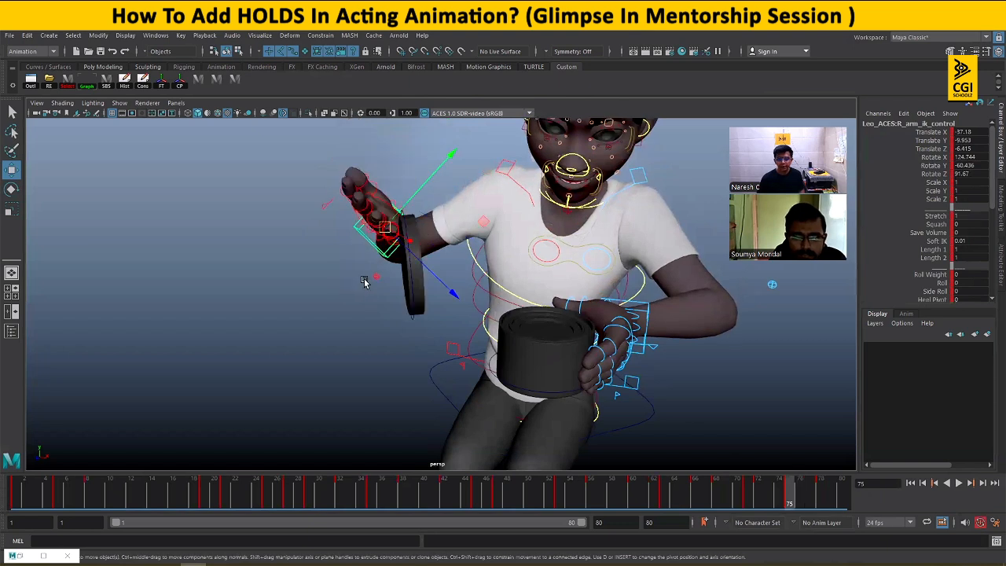
{"action": "left_click", "coordinate": [414, 323]}
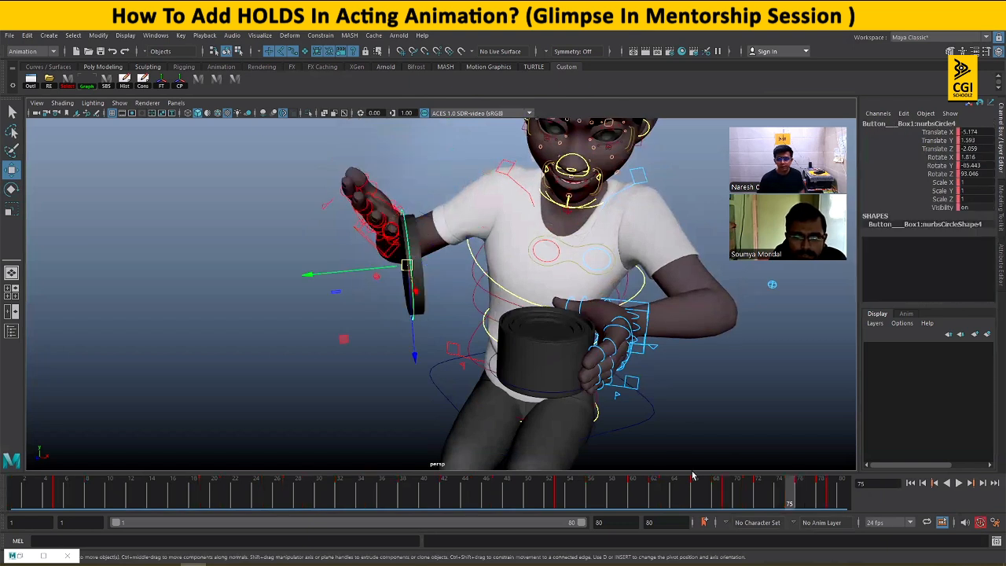
{"action": "left_click", "coordinate": [799, 491]}
{"action": "left_click", "coordinate": [798, 492], "text": "shift"}
{"action": "mouse_move", "coordinate": [799, 492]}
{"action": "left_mouse_down"}
{"action": "mouse_move", "coordinate": [734, 502]}
{"action": "mouse_move", "coordinate": [788, 503]}
{"action": "left_mouse_up"}
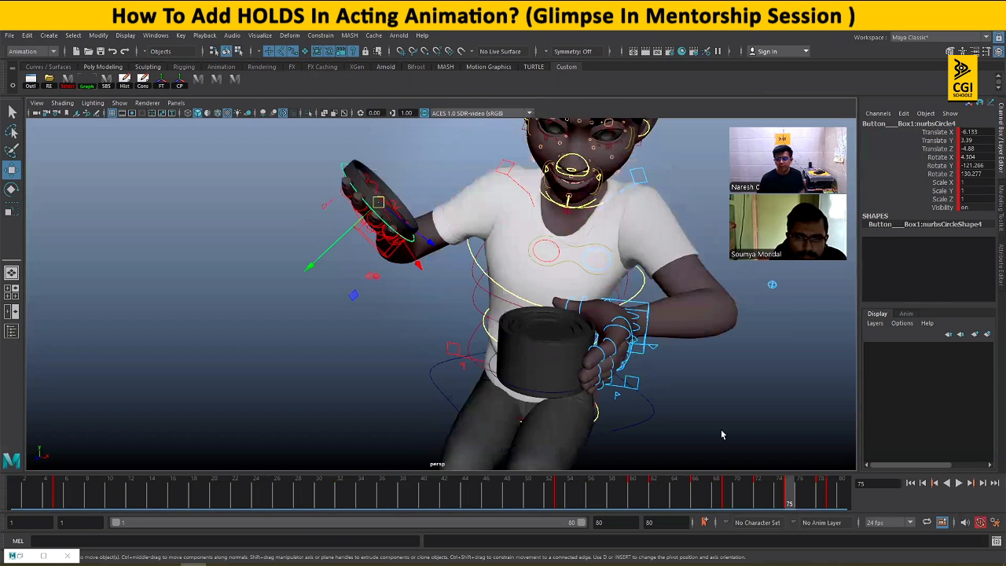
- Check the thrown lid against the right arm control around frames 78 and 79 in the perspective view
{"action": "left_click_drag", "start_coordinate": [788, 495], "coordinate": [818, 495]}
{"action": "left_click_drag", "start_coordinate": [641, 313], "coordinate": [482, 290], "text": "alt"}
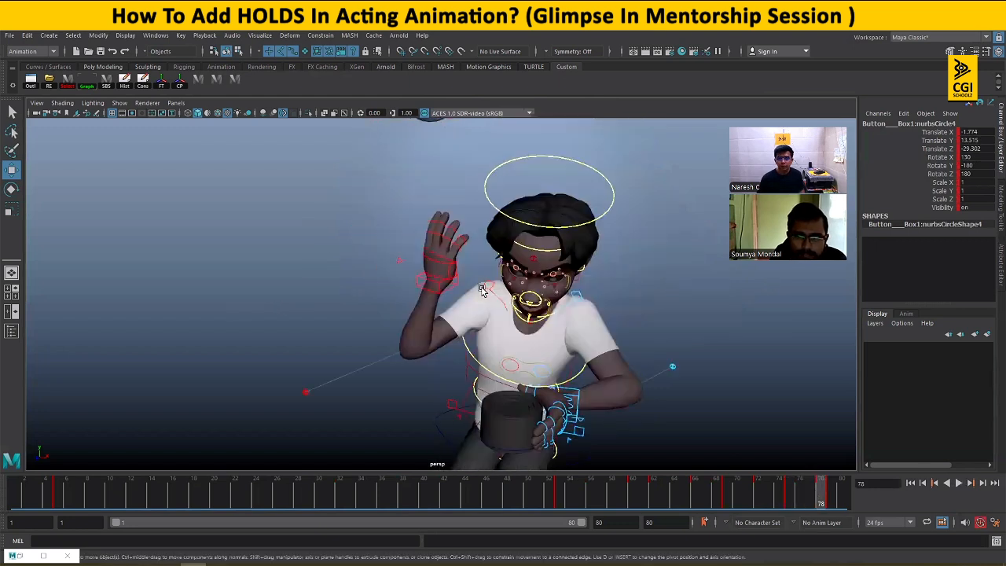
{"action": "left_click", "coordinate": [451, 284]}
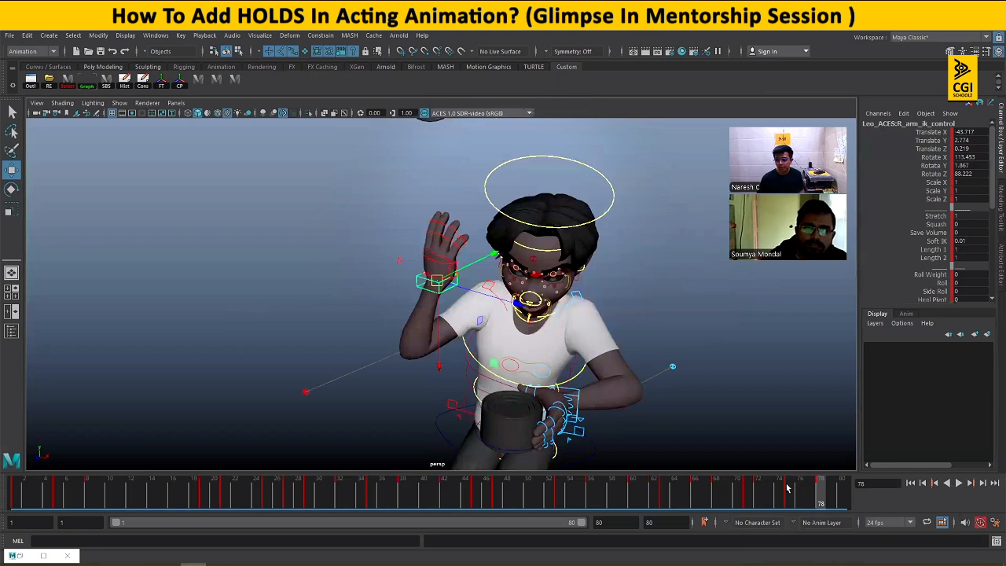
{"action": "right_click_drag", "start_coordinate": [491, 183], "coordinate": [447, 188], "text": "alt"}
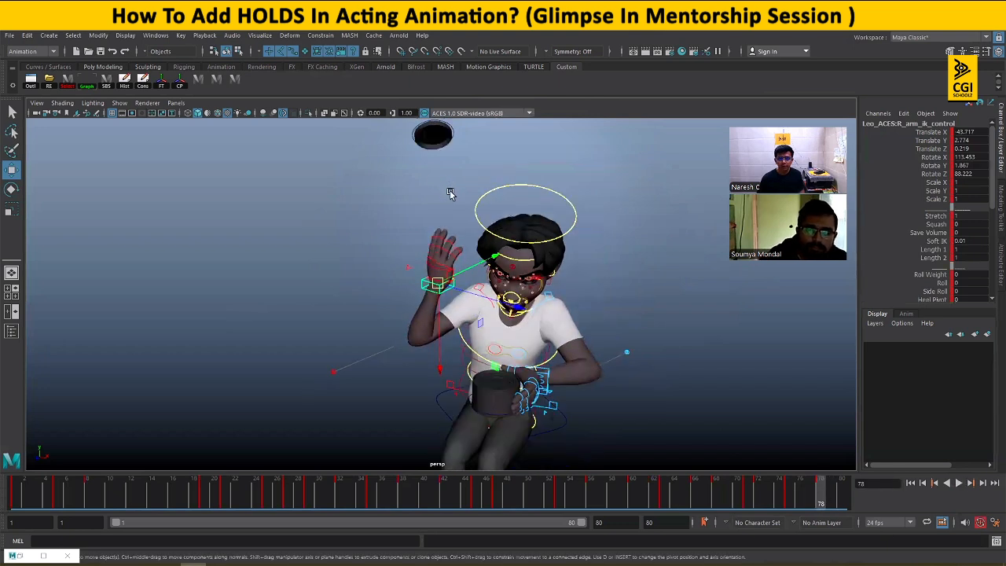
{"action": "middle_click_drag", "start_coordinate": [447, 188], "coordinate": [451, 197], "text": "alt"}
{"action": "left_click", "coordinate": [445, 129]}
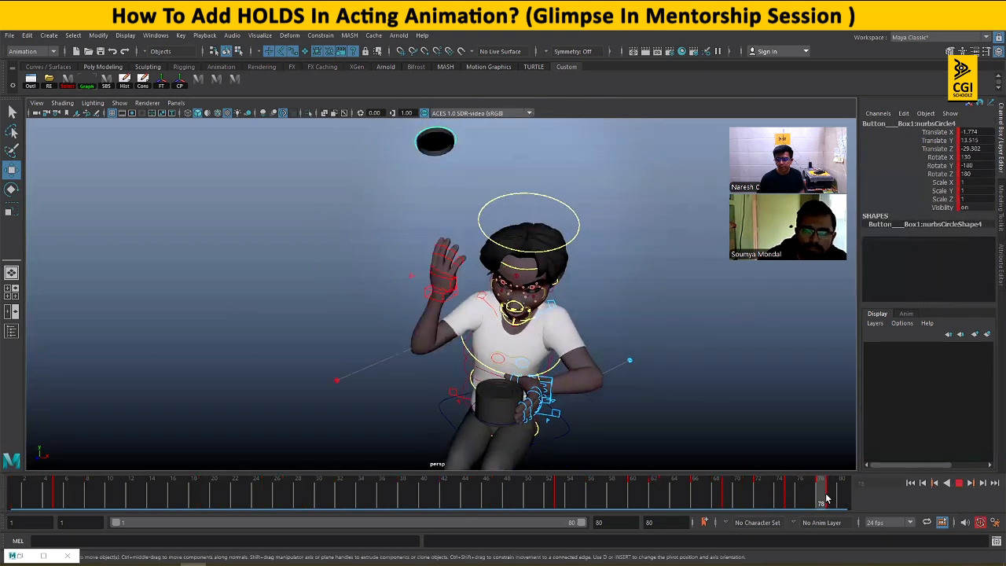
{"action": "left_click", "coordinate": [832, 492]}
- Play the whole animation through the camera from frame 1 and review the pose timing and lid throw
{"action": "key", "text": "space"}
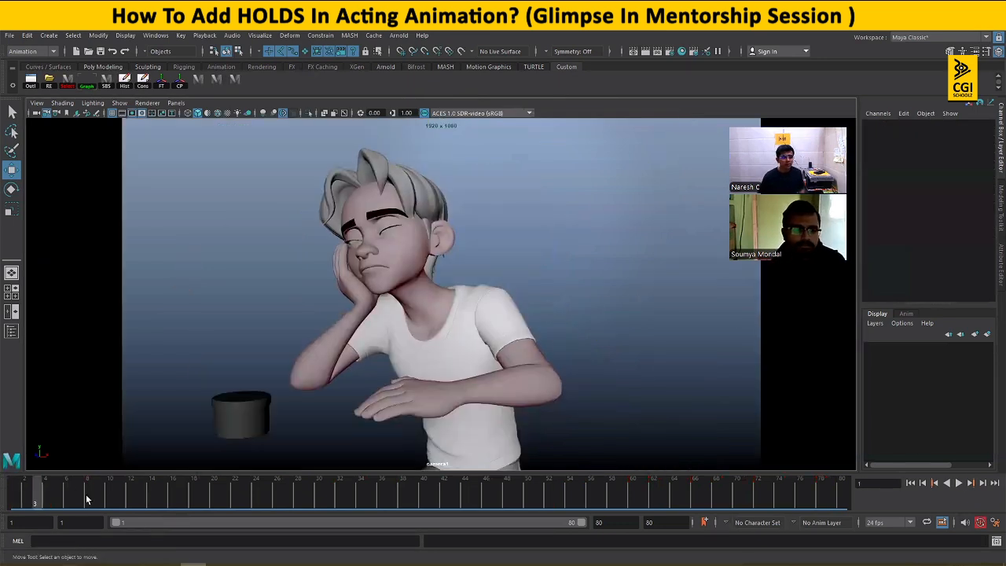
{"action": "left_click", "coordinate": [17, 504]}
{"action": "left_click", "coordinate": [958, 483]}
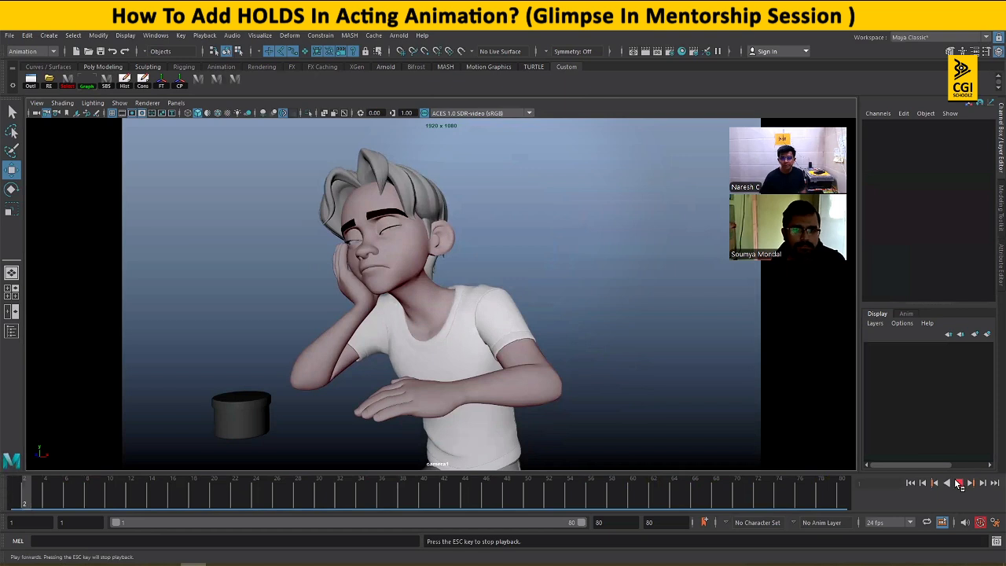
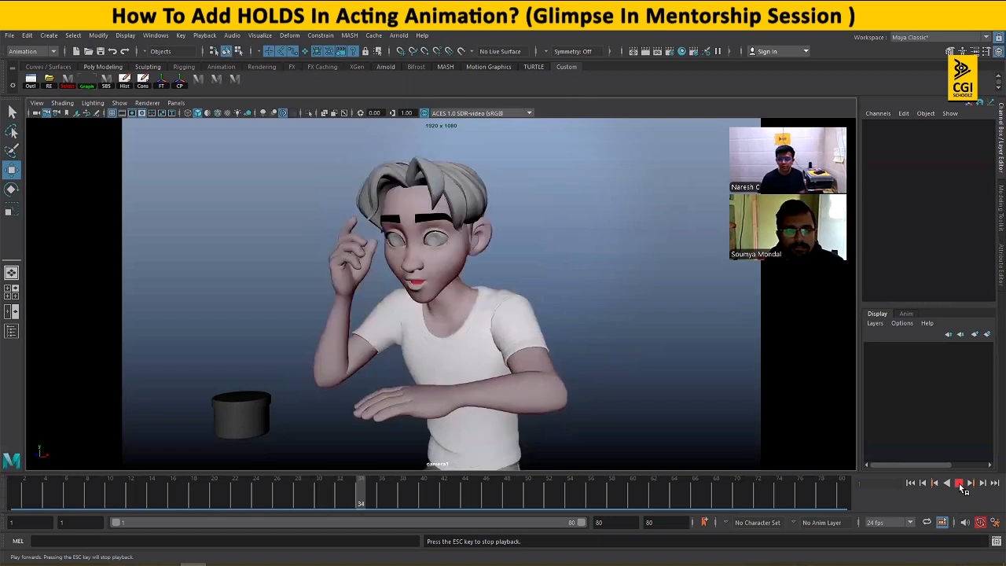
{"action": "left_click", "coordinate": [958, 483]}
{"action": "key", "text": "alt+v"}
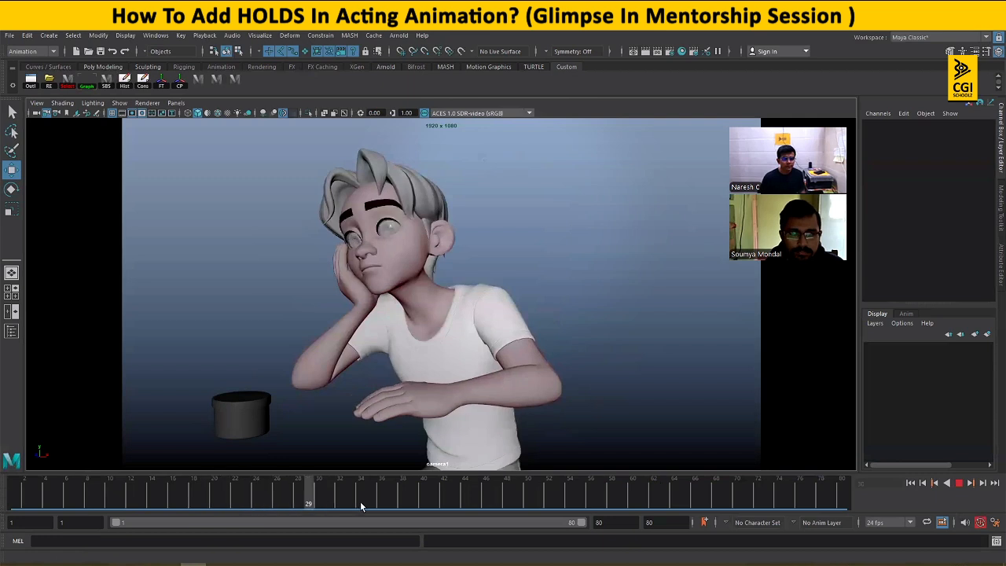
{"action": "left_click", "coordinate": [960, 484]}
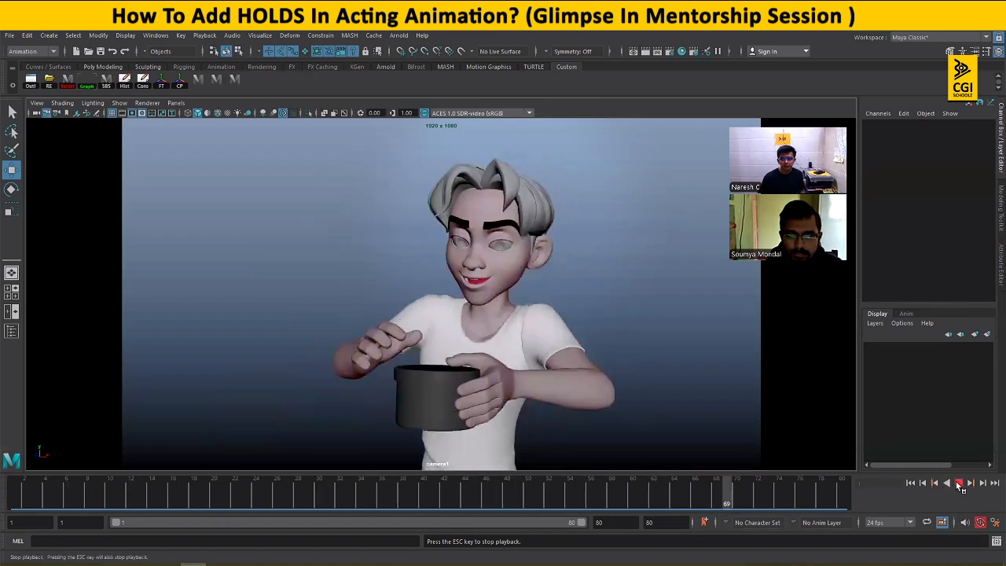
{"action": "key", "text": "Escape"}
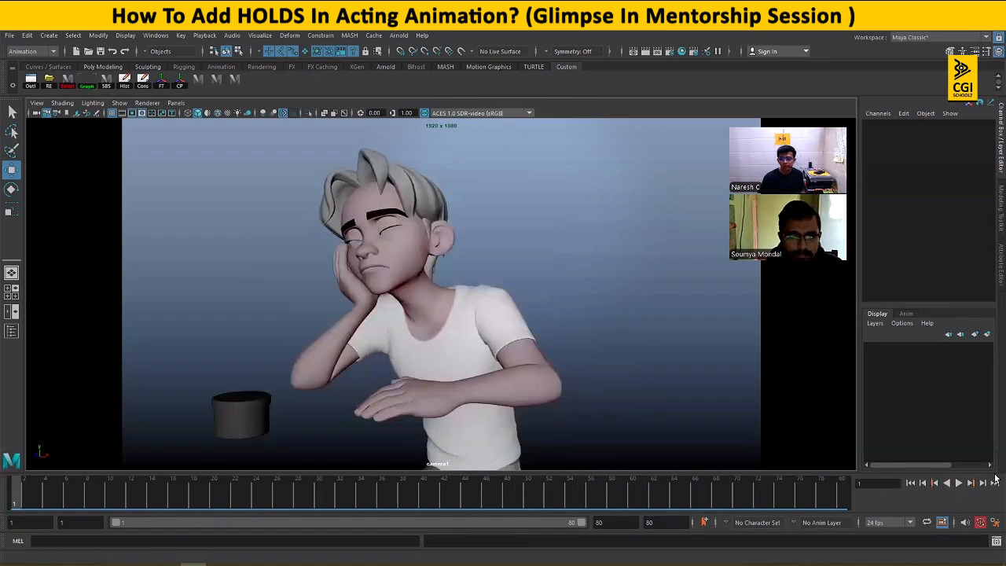
{"action": "left_click", "coordinate": [960, 483]}
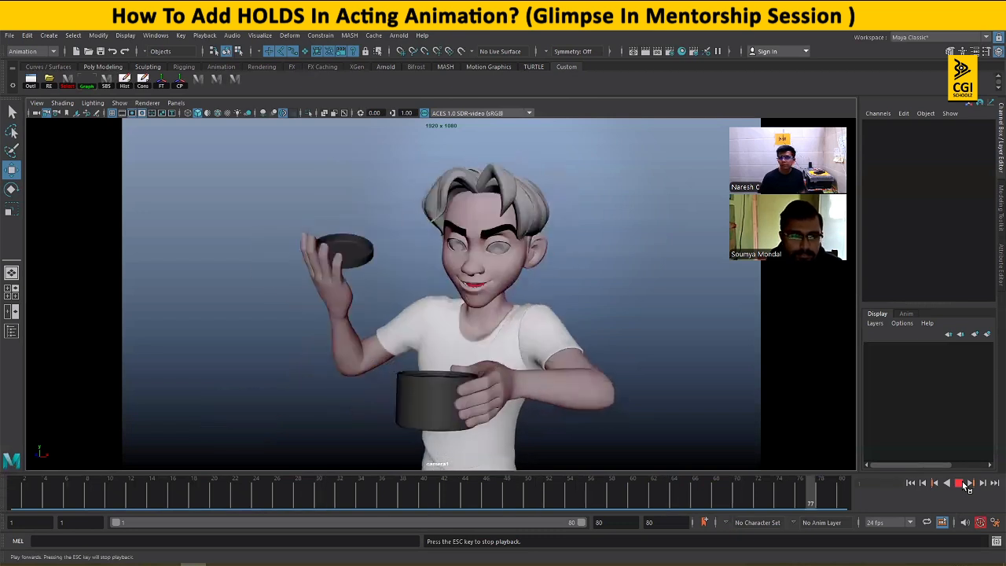
{"action": "left_click", "coordinate": [962, 481]}
- Select all the character's controls and move the keys at frames 19 and 21 to frames 16 and 18
{"action": "left_click", "coordinate": [234, 81]}
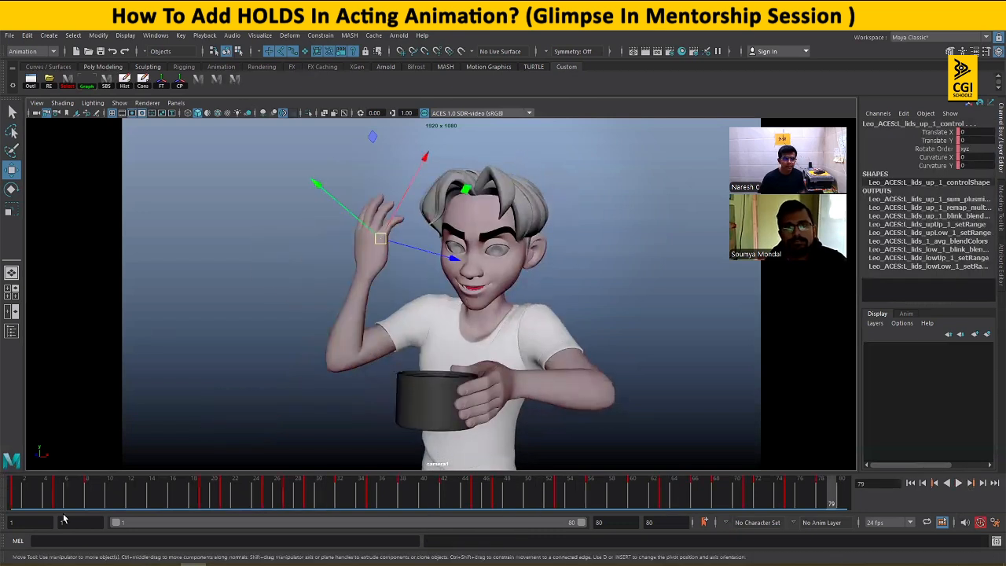
{"action": "key", "text": "alt+v"}
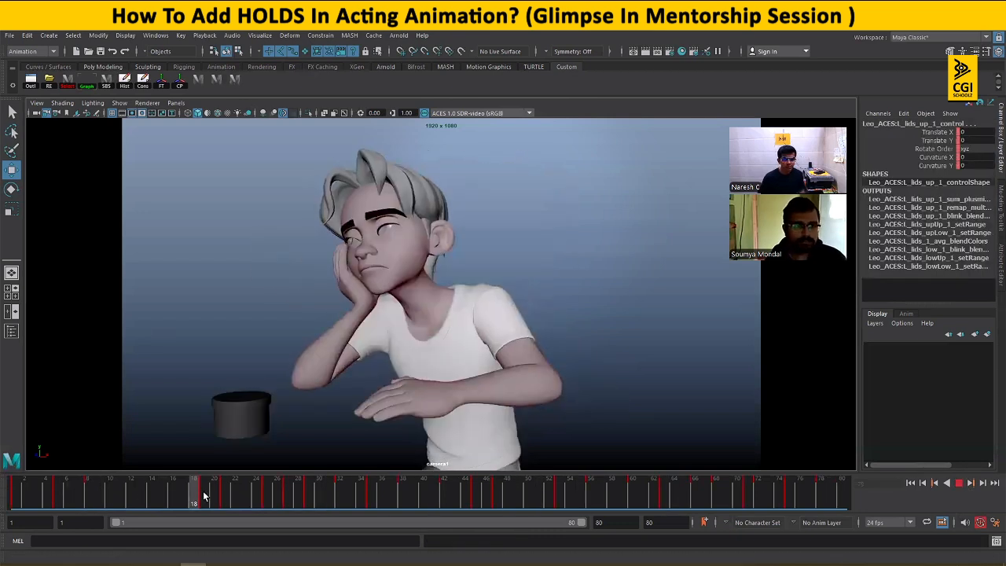
{"action": "mouse_move", "coordinate": [203, 496]}
{"action": "left_mouse_down"}
{"action": "mouse_move", "coordinate": [228, 494]}
{"action": "mouse_move", "coordinate": [176, 501]}
{"action": "mouse_move", "coordinate": [197, 499]}
{"action": "left_mouse_up"}
{"action": "left_click", "coordinate": [110, 500]}
{"action": "key", "text": "alt+v"}
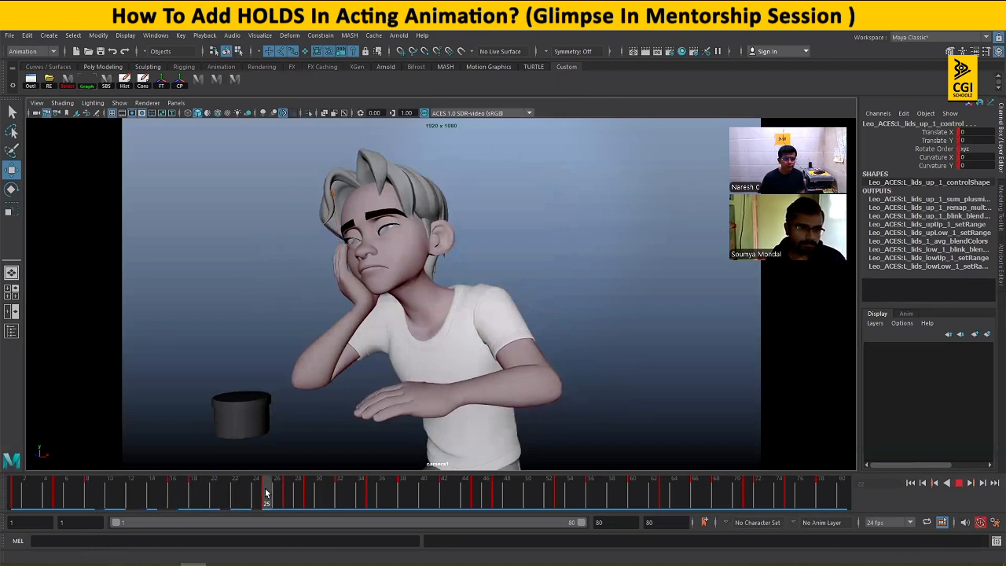
- Move the character's keys at frames 25, 27 and 29 four frames earlier and preview up to frame 25
{"action": "left_click", "coordinate": [317, 503]}
{"action": "left_click_drag", "start_coordinate": [307, 494], "coordinate": [231, 501], "text": "shift"}
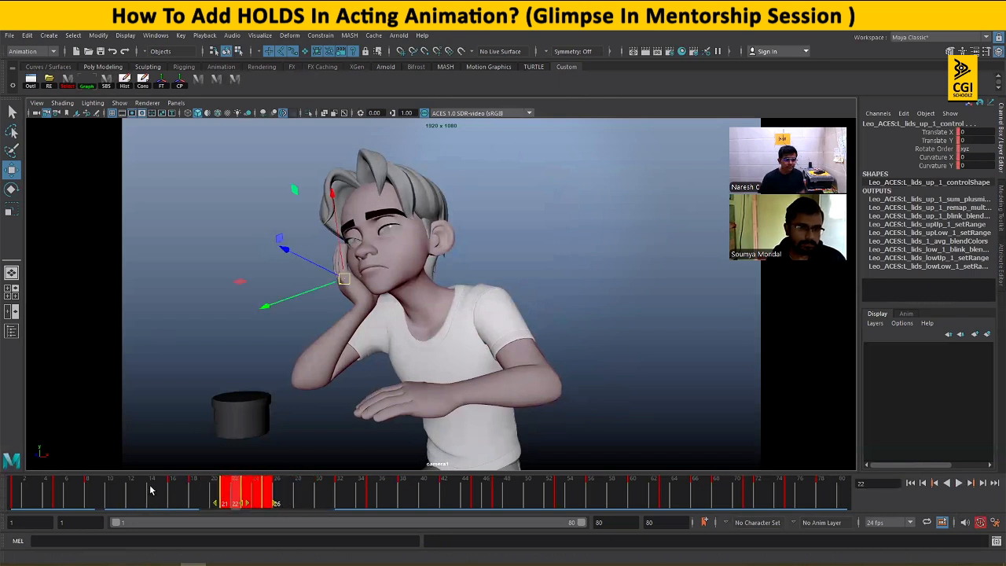
{"action": "left_click", "coordinate": [191, 492]}
{"action": "key", "text": "alt+v"}
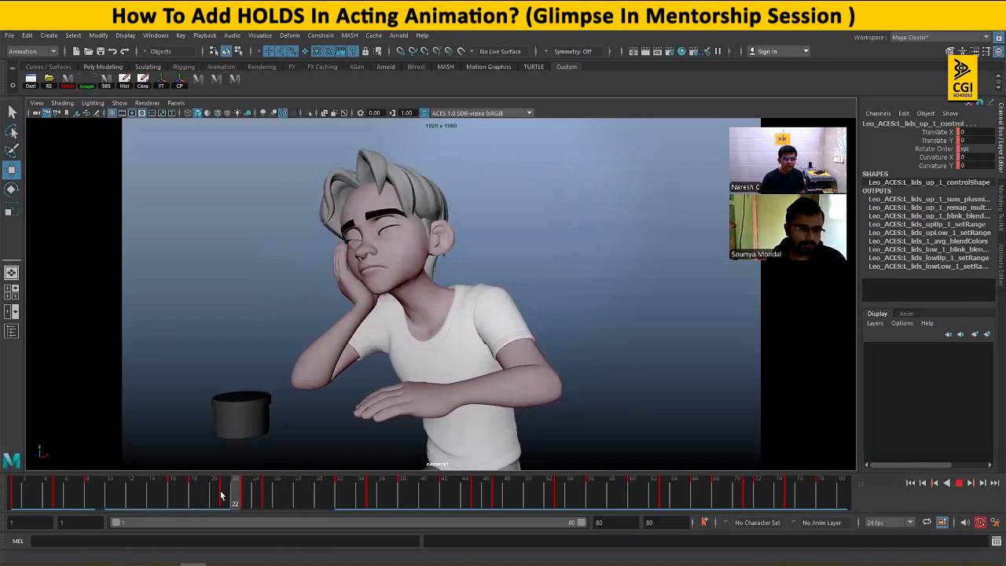
{"action": "left_click", "coordinate": [267, 493]}
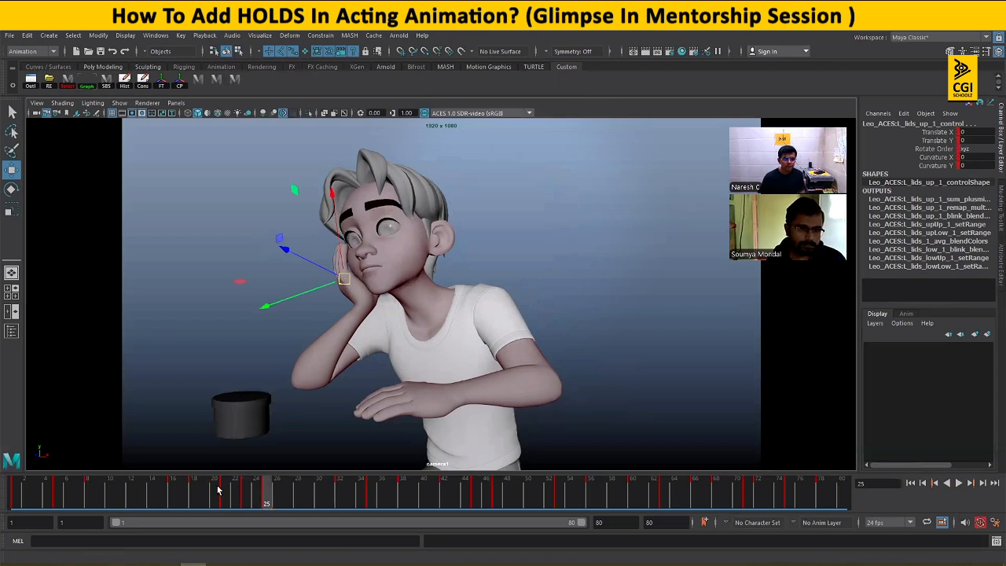
- Review the retimed poses through the camera from frame 23 to frame 58
{"action": "key", "text": "alt+v"}
{"action": "left_click_drag", "start_coordinate": [340, 493], "coordinate": [514, 494]}
{"action": "left_click", "coordinate": [239, 501]}
{"action": "key", "text": "alt+v"}
{"action": "left_click_drag", "start_coordinate": [447, 497], "coordinate": [604, 497]}
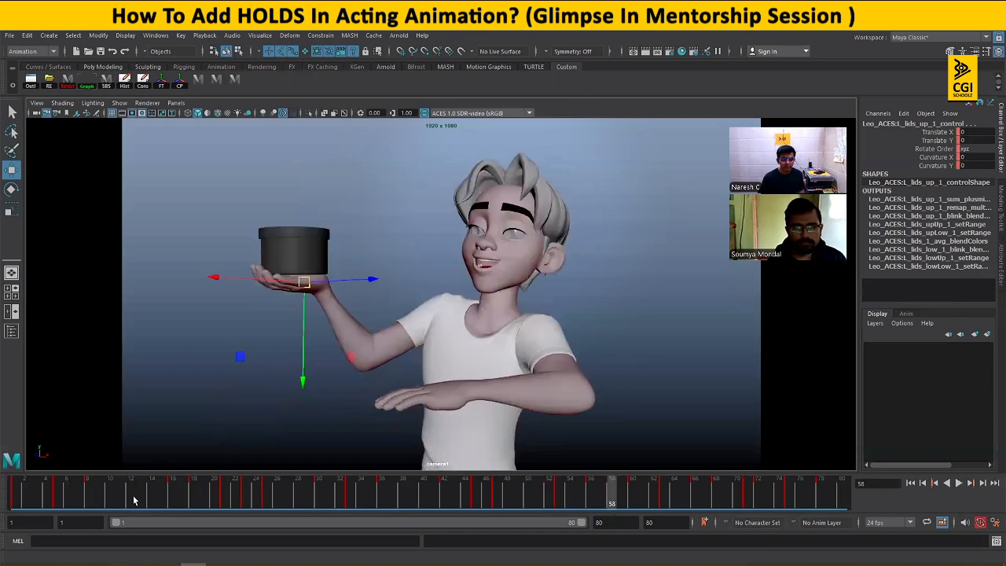
- Retime the character's box-lifting key from frame 53 to frame 49 and check the motion up to frame 52
{"action": "key", "text": "alt+v"}
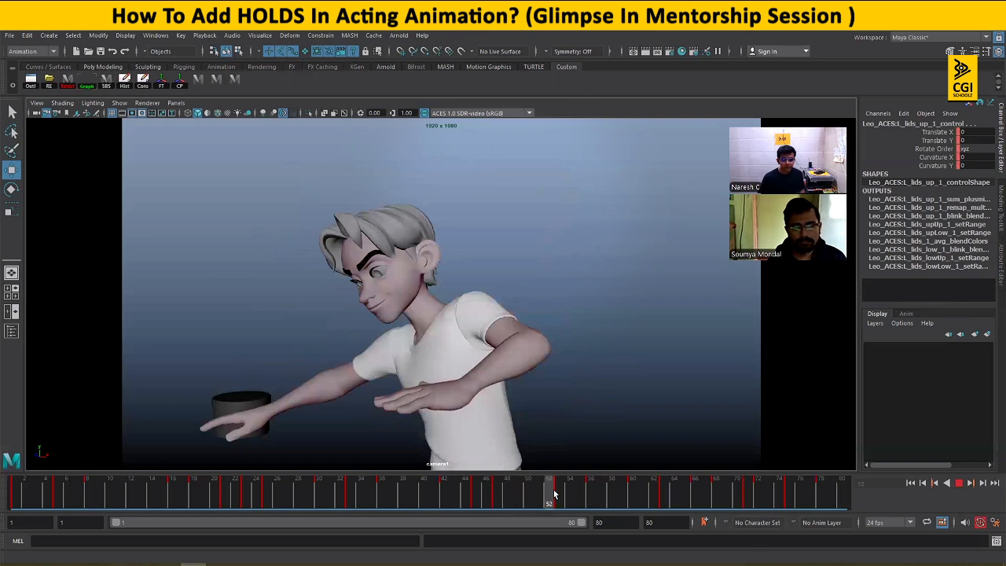
{"action": "left_click_drag", "start_coordinate": [501, 499], "coordinate": [496, 497]}
{"action": "left_click_drag", "start_coordinate": [427, 501], "coordinate": [534, 501]}
{"action": "left_click_drag", "start_coordinate": [341, 501], "coordinate": [633, 490]}
{"action": "left_click_drag", "start_coordinate": [133, 492], "coordinate": [550, 487]}
- Move the box control's key from frame 53 to frame 49 and compare it with the character's right hand
{"action": "key", "text": "space"}
{"action": "key", "text": "space"}
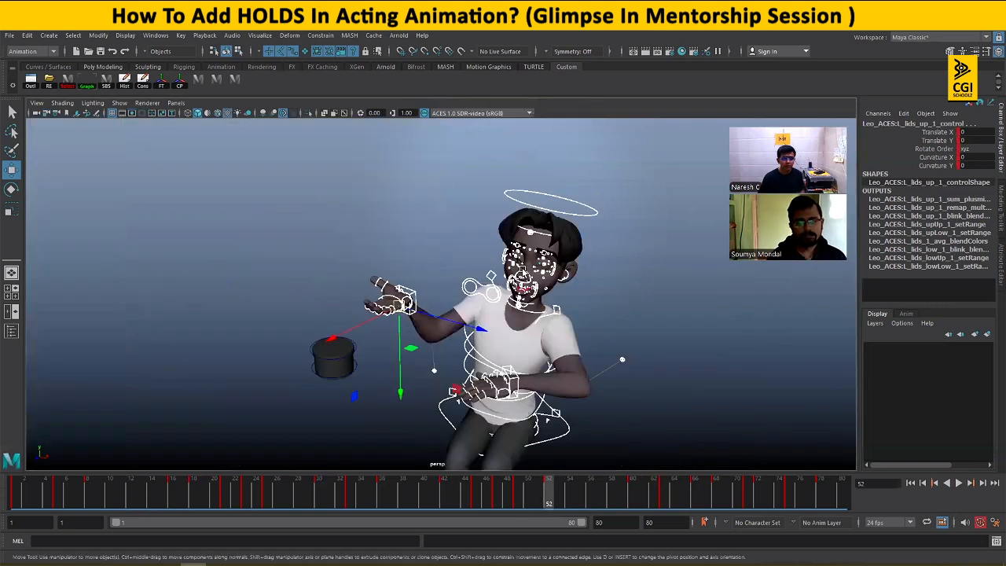
{"action": "left_click_drag", "start_coordinate": [327, 381], "coordinate": [328, 383]}
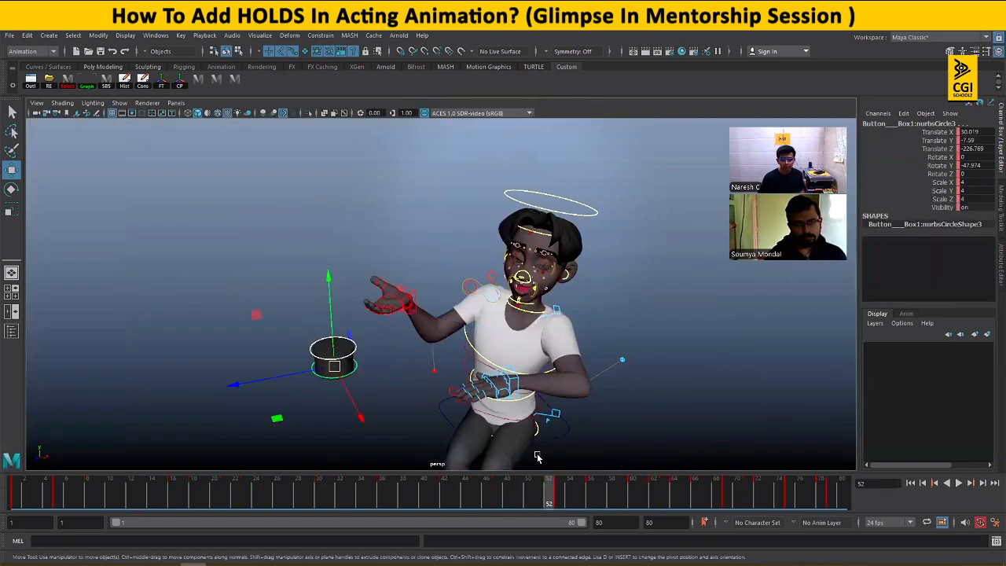
{"action": "left_click", "coordinate": [561, 496]}
{"action": "left_click_drag", "start_coordinate": [580, 495], "coordinate": [520, 503]}
{"action": "left_click", "coordinate": [412, 292]}
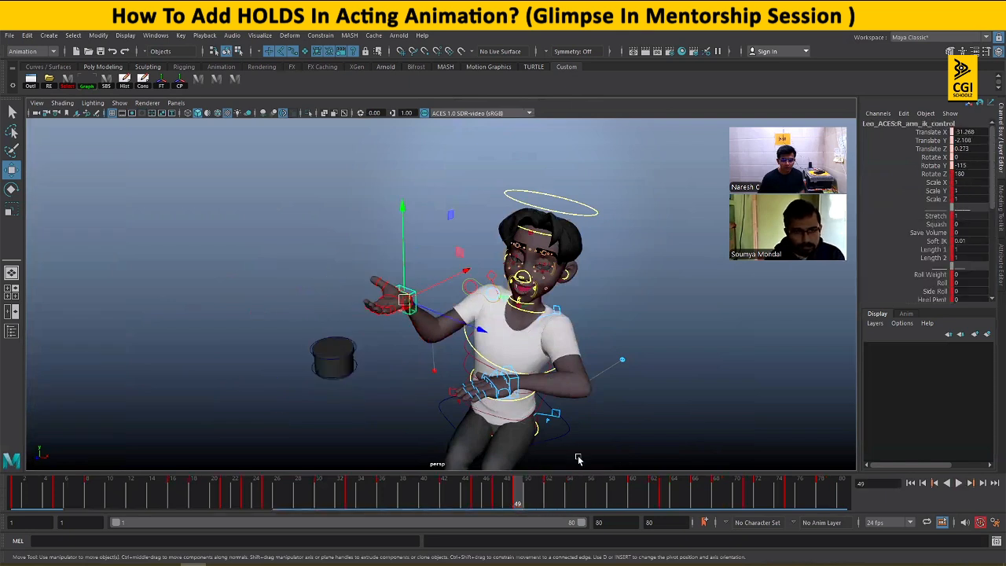
{"action": "left_click", "coordinate": [330, 338]}
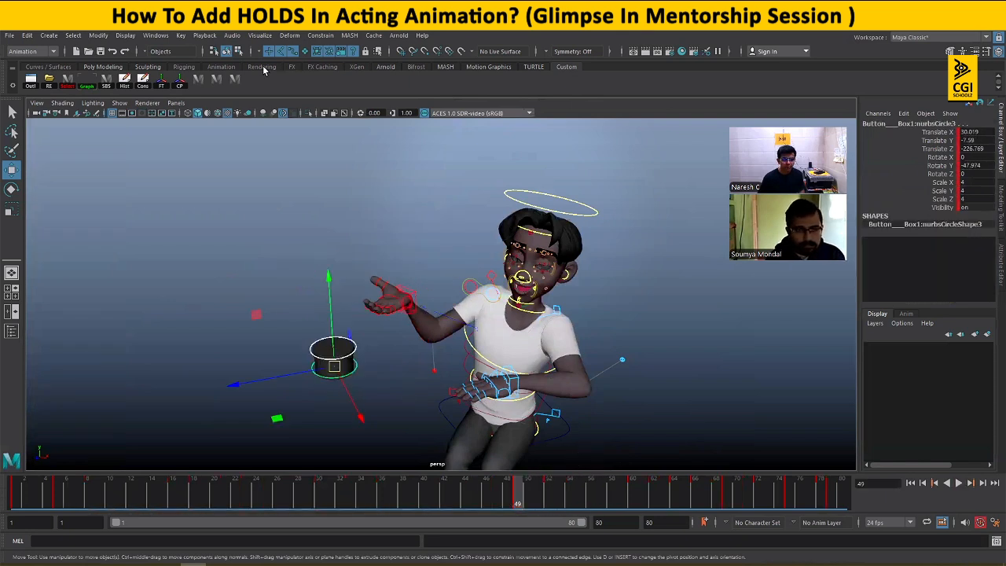
- Reselect all the character's controls and preview the retimed animation through the camera
{"action": "left_click", "coordinate": [217, 80]}
{"action": "key", "text": "space"}
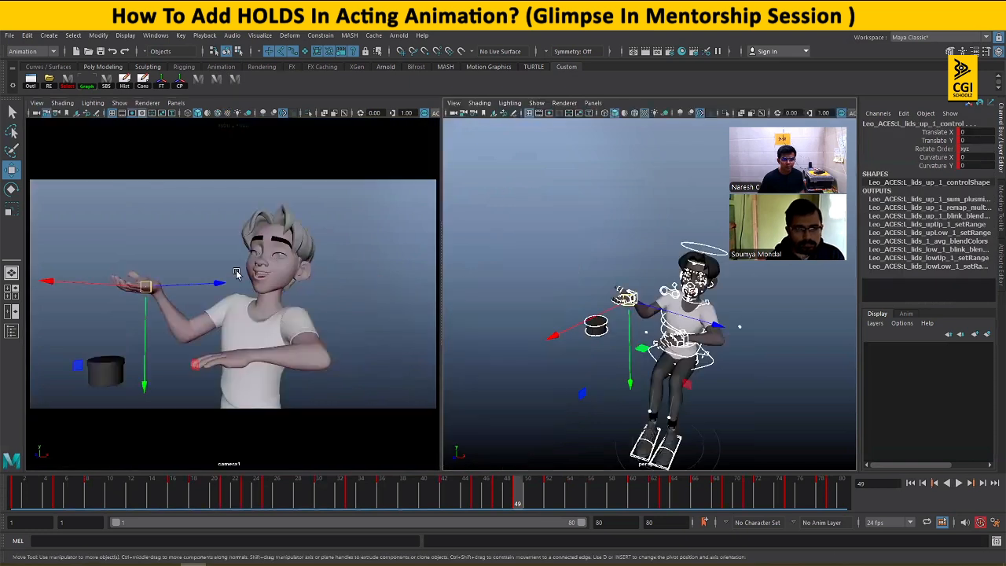
{"action": "key", "text": "space"}
{"action": "key", "text": "alt+v"}
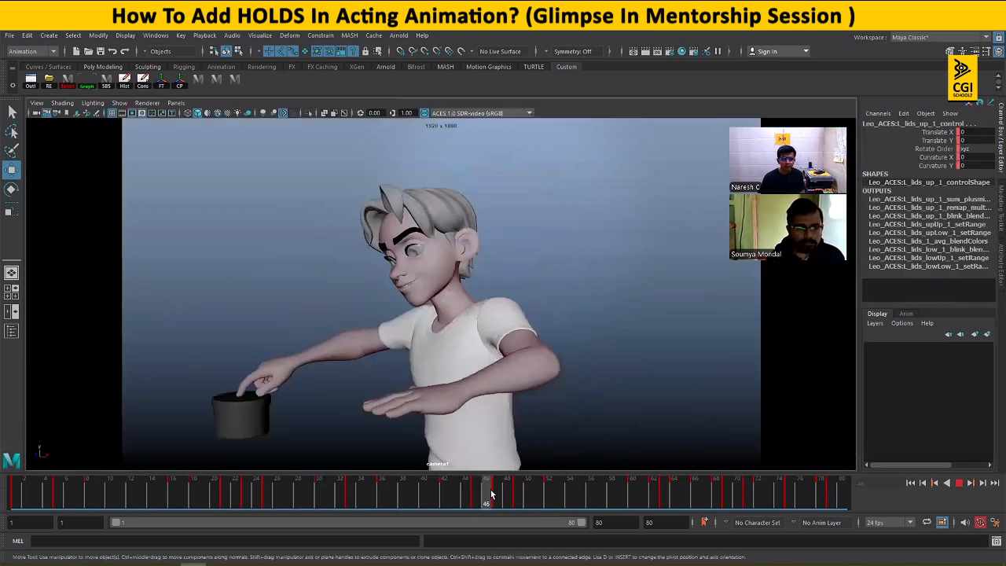
{"action": "key", "text": "alt+v"}
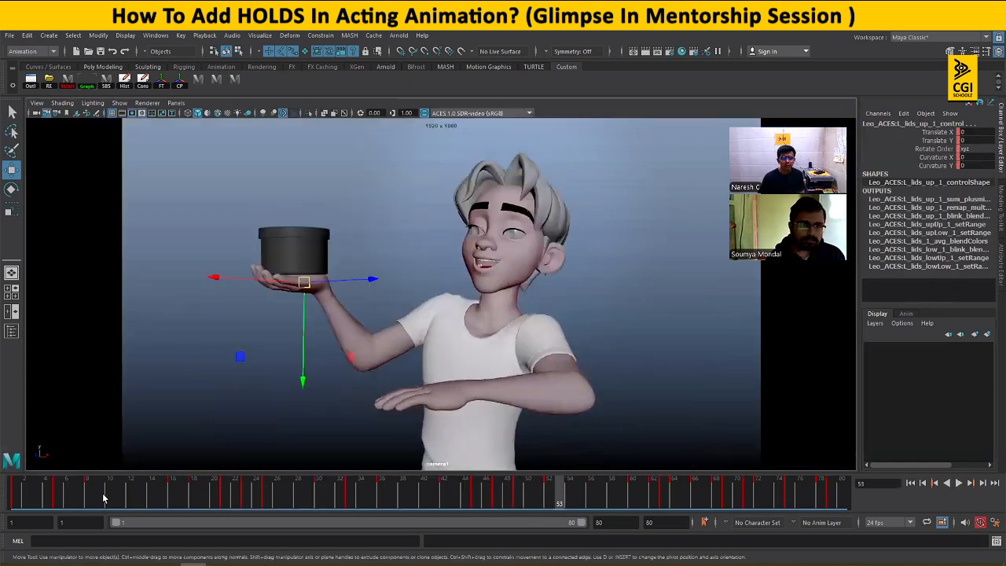
{"action": "left_click_drag", "start_coordinate": [39, 497], "coordinate": [402, 492]}
{"action": "left_click", "coordinate": [183, 487]}
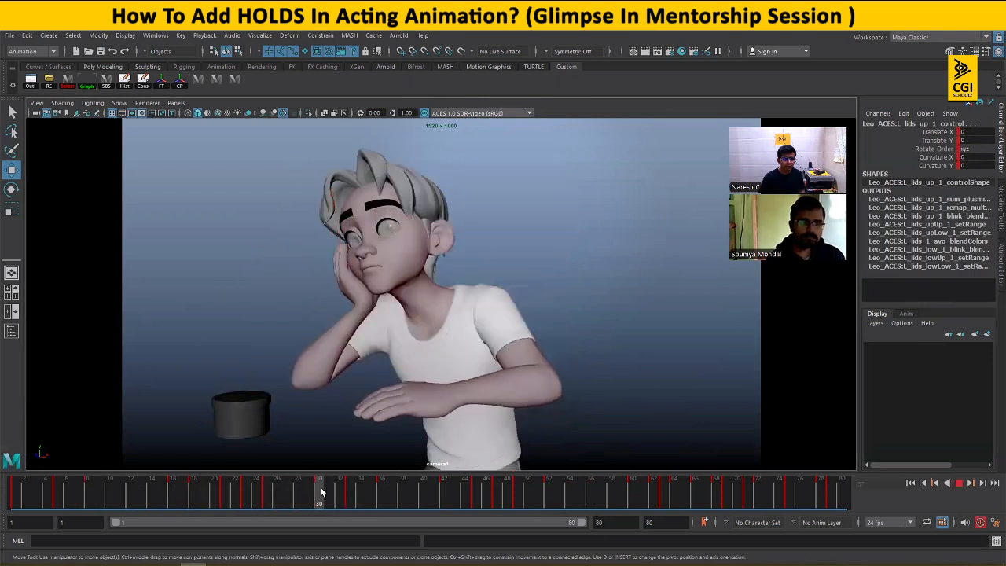
- Try shifting the character's keys within the frame 30 to 37 range to change the timing into the finger-pointing pose
{"action": "key", "text": "alt+v"}
{"action": "left_click_drag", "start_coordinate": [321, 492], "coordinate": [388, 491], "text": "shift"}
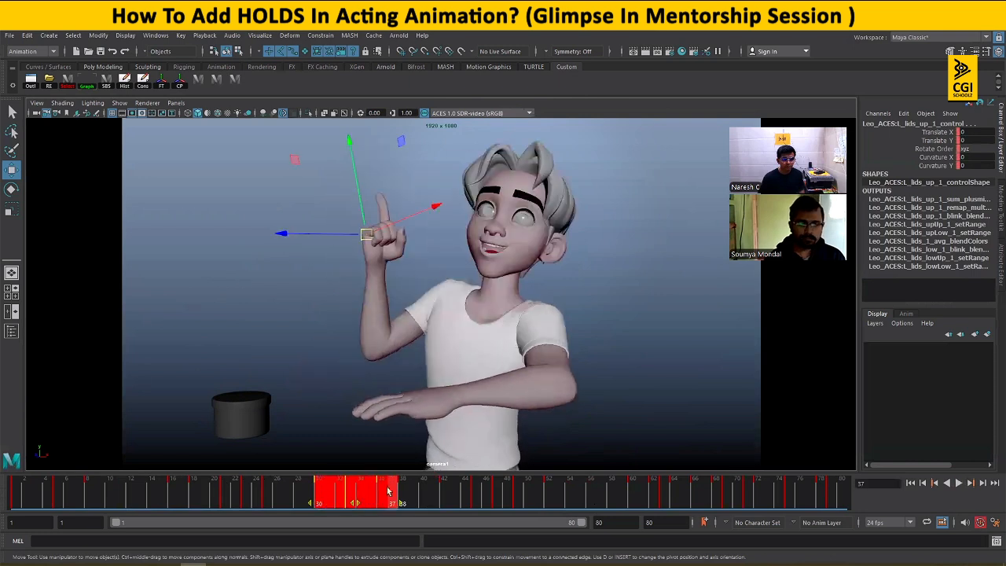
{"action": "left_click", "coordinate": [272, 491]}
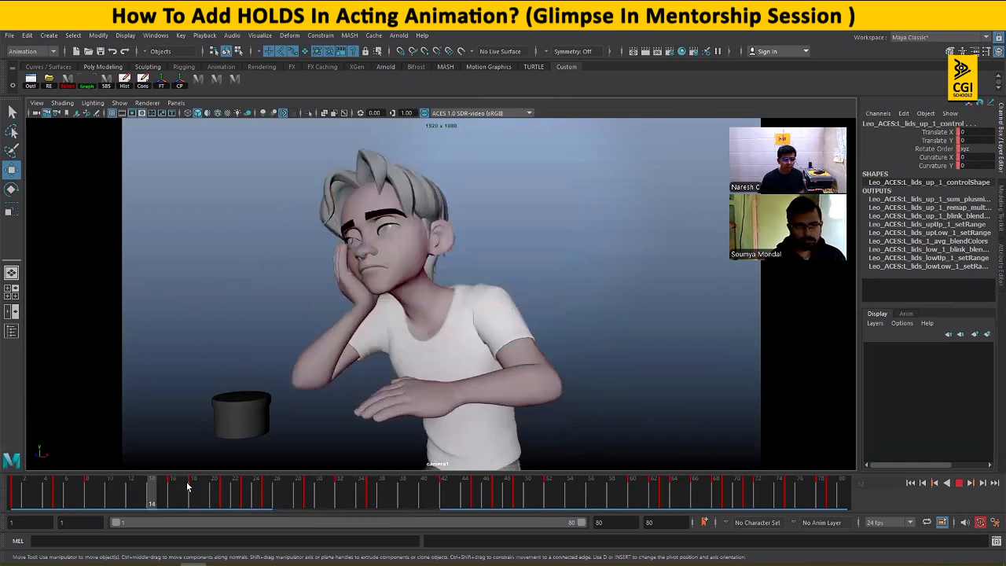
{"action": "key", "text": "alt+v"}
{"action": "left_click_drag", "start_coordinate": [305, 491], "coordinate": [397, 491], "text": "shift"}
- Review the transition from the head-resting pose to the finger-pointing pose between frames 20 and 37
{"action": "left_click_drag", "start_coordinate": [213, 490], "coordinate": [378, 491]}
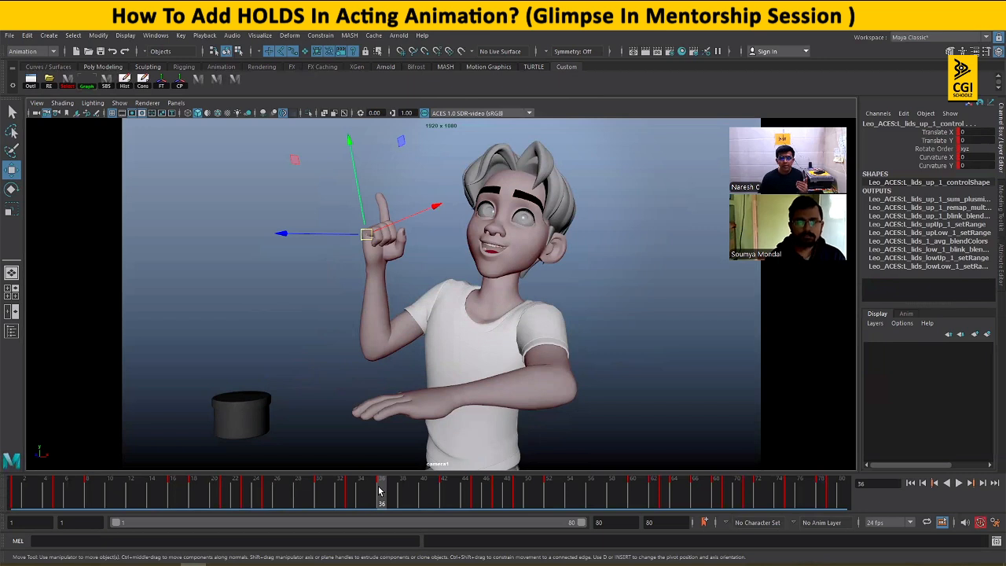
{"action": "left_click_drag", "start_coordinate": [236, 501], "coordinate": [389, 496]}
{"action": "left_click_drag", "start_coordinate": [245, 495], "coordinate": [370, 490]}
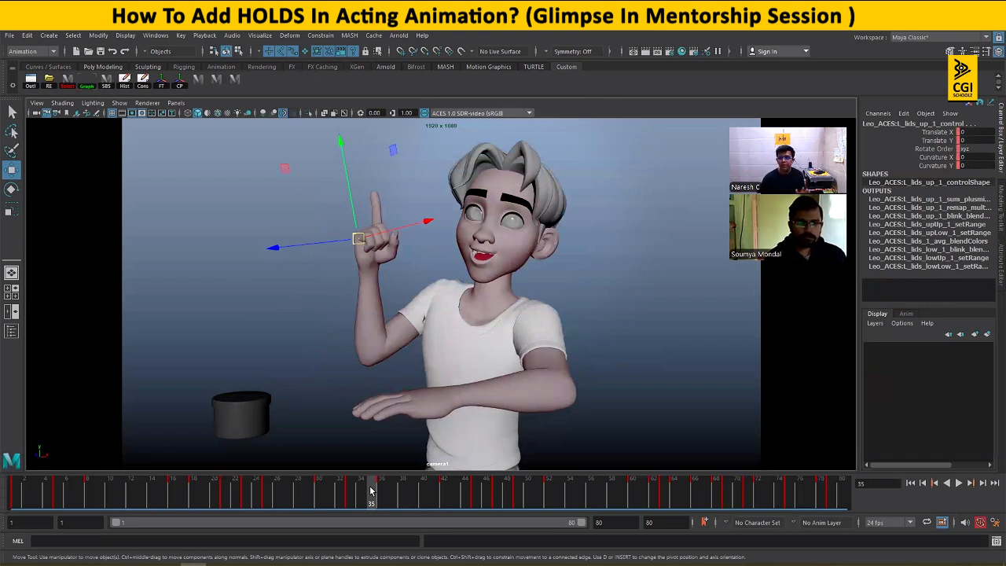
{"action": "mouse_move", "coordinate": [352, 492]}
{"action": "left_mouse_down"}
{"action": "mouse_move", "coordinate": [335, 489]}
{"action": "mouse_move", "coordinate": [345, 495]}
{"action": "left_mouse_up"}
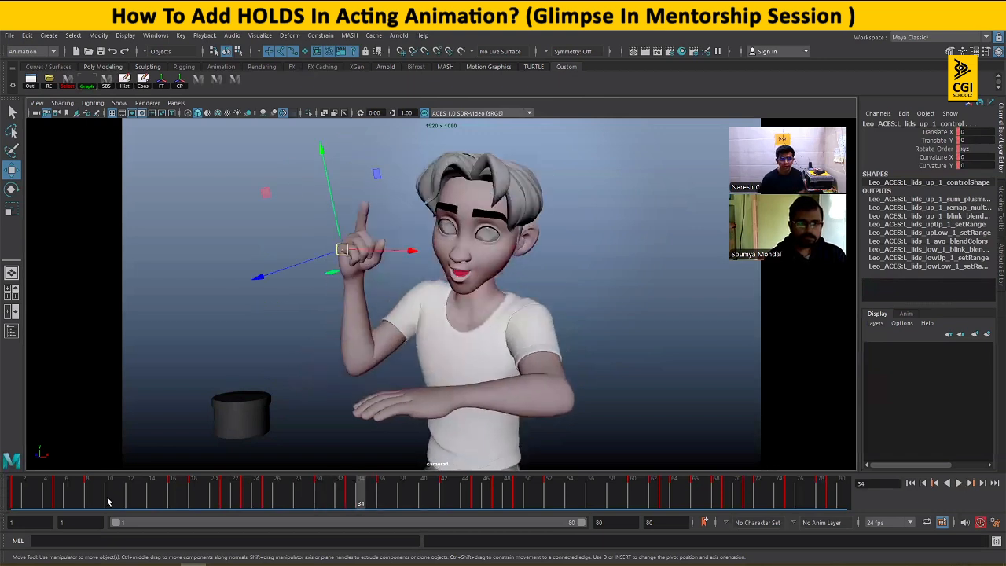
{"action": "left_click_drag", "start_coordinate": [65, 500], "coordinate": [406, 488]}
{"action": "left_click_drag", "start_coordinate": [296, 490], "coordinate": [380, 499]}
{"action": "left_click", "coordinate": [318, 503]}
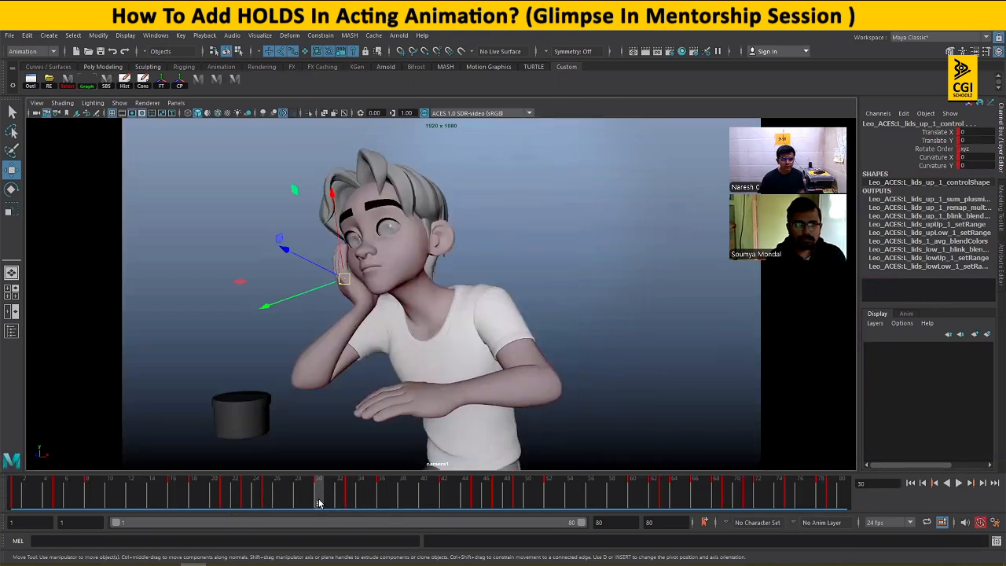
- Retime the character's keys between frames 30 and 36 leading into the finger-pointing pose and preview the result
{"action": "left_click_drag", "start_coordinate": [316, 488], "coordinate": [382, 492]}
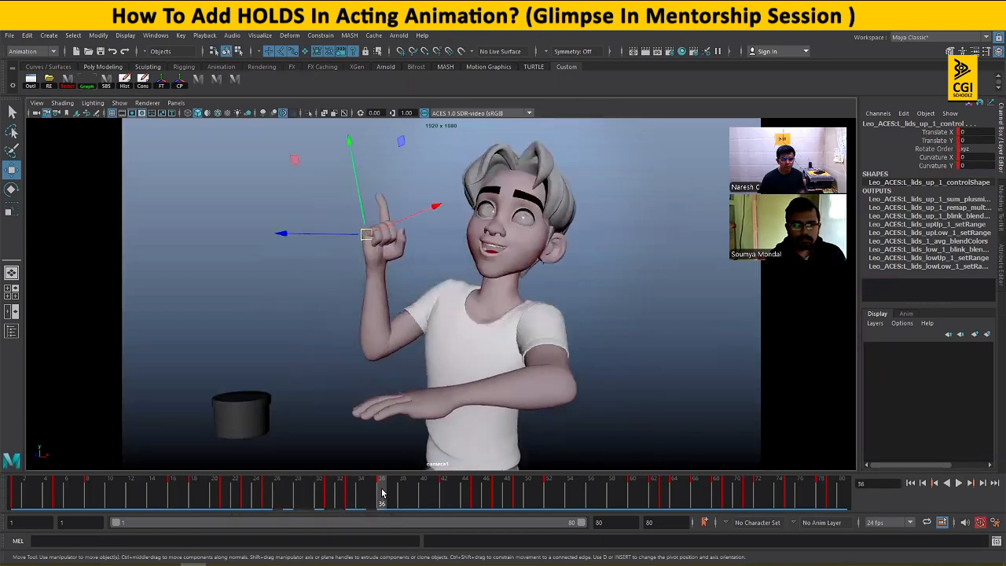
{"action": "key", "text": "alt+v"}
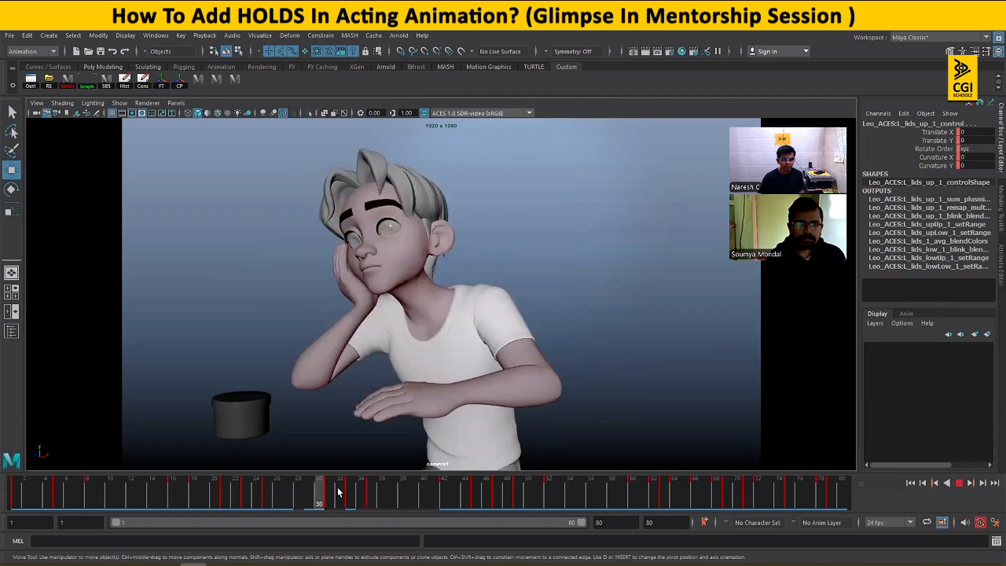
{"action": "left_click", "coordinate": [390, 490]}
{"action": "left_click_drag", "start_coordinate": [290, 501], "coordinate": [390, 498]}
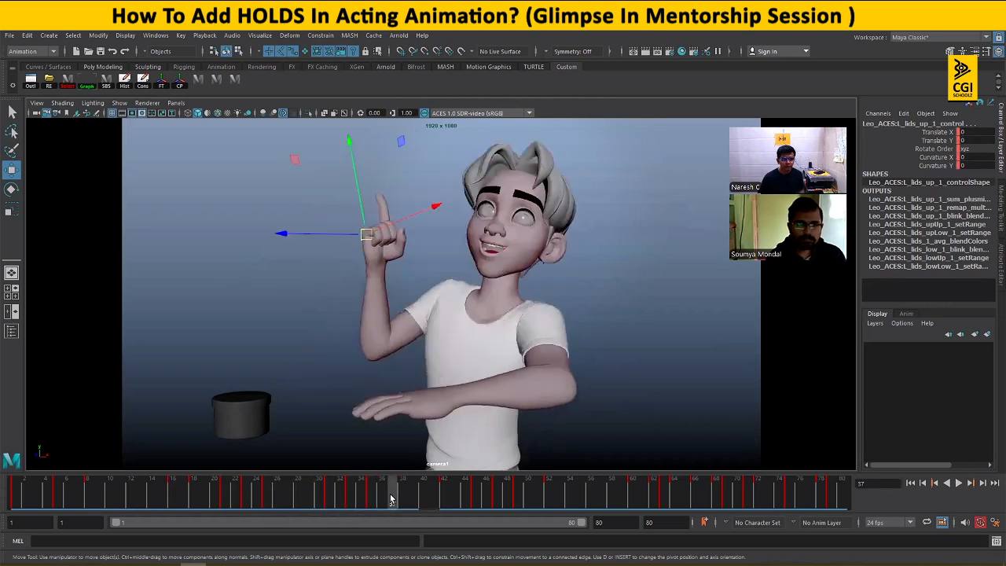
{"action": "key", "text": "alt+v"}
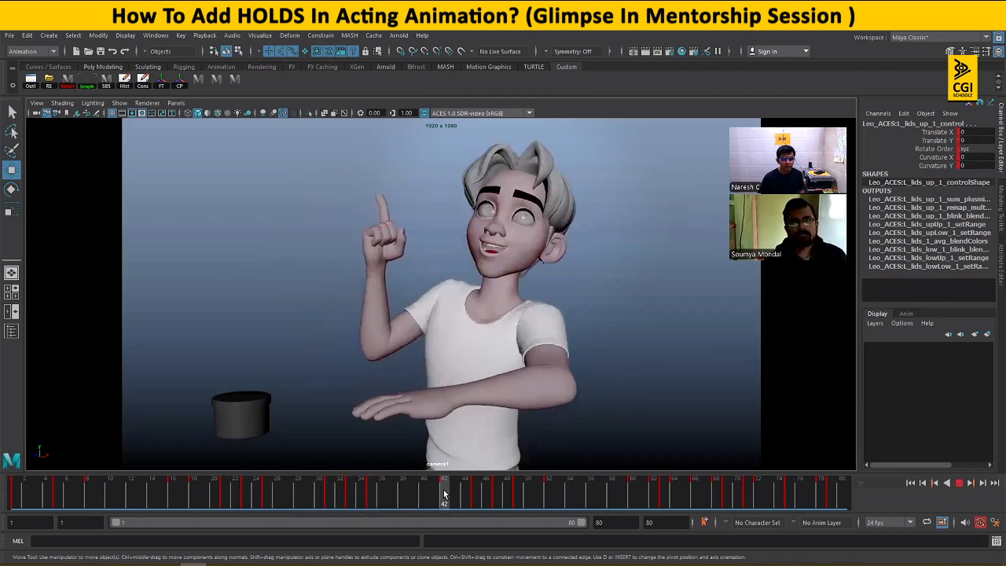
{"action": "left_click", "coordinate": [547, 492]}
{"action": "left_click", "coordinate": [403, 500]}
{"action": "key", "text": "alt+v"}
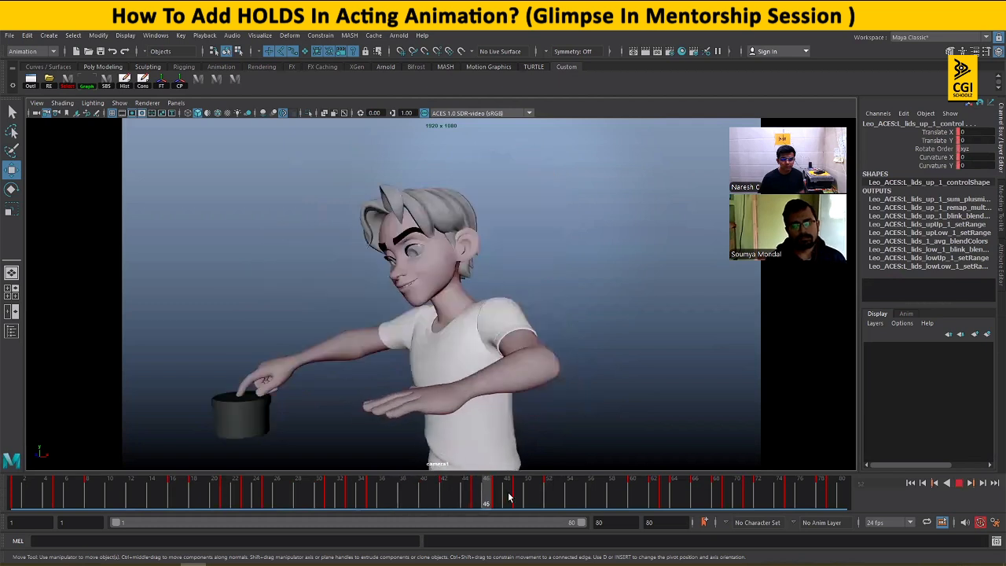
- Retime the character's keys between frames 49 and 52 for reaching and lifting the box, and check up to frame 54
{"action": "left_click", "coordinate": [516, 496]}
{"action": "left_click", "coordinate": [521, 494]}
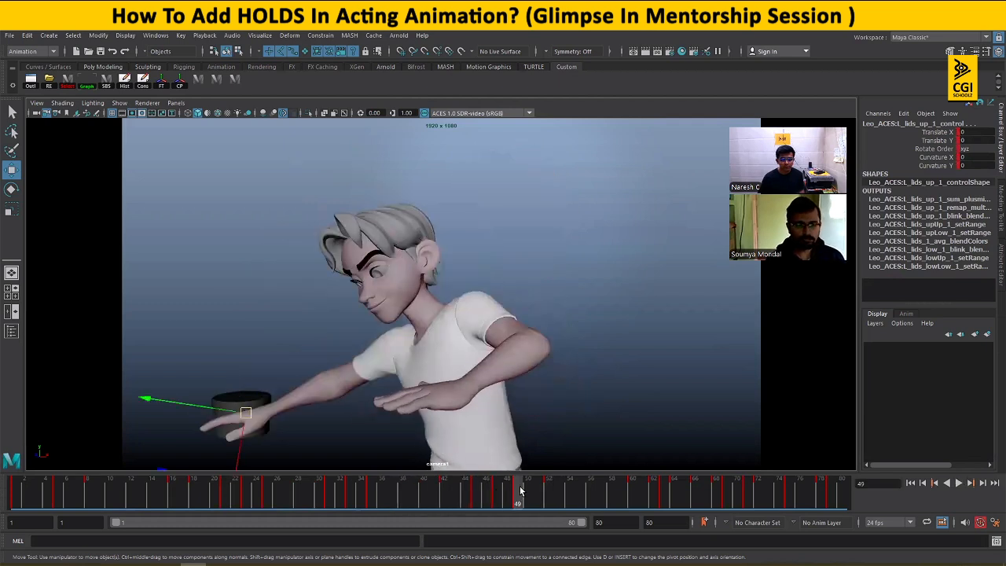
{"action": "left_click", "coordinate": [521, 489], "text": "shift"}
{"action": "left_click_drag", "start_coordinate": [521, 489], "coordinate": [563, 493]}
{"action": "left_click", "coordinate": [456, 501]}
{"action": "left_click_drag", "start_coordinate": [478, 503], "coordinate": [571, 490]}
{"action": "left_click", "coordinate": [559, 489], "text": "shift"}
{"action": "left_click_drag", "start_coordinate": [485, 501], "coordinate": [574, 498]}
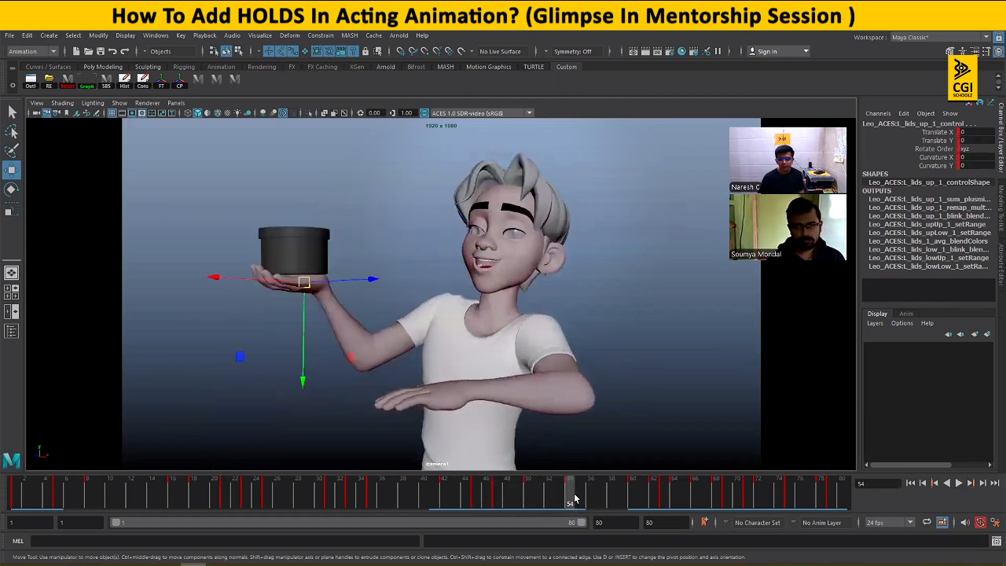
{"action": "left_click_drag", "start_coordinate": [502, 496], "coordinate": [569, 498]}
- Try deleting the keys at frames 62 and 63 where both hands take the box, and preview up to frame 65
{"action": "mouse_move", "coordinate": [593, 496]}
{"action": "left_mouse_down"}
{"action": "mouse_move", "coordinate": [694, 496]}
{"action": "mouse_move", "coordinate": [631, 496]}
{"action": "mouse_move", "coordinate": [662, 497]}
{"action": "left_mouse_up"}
{"action": "right_click", "coordinate": [663, 496]}
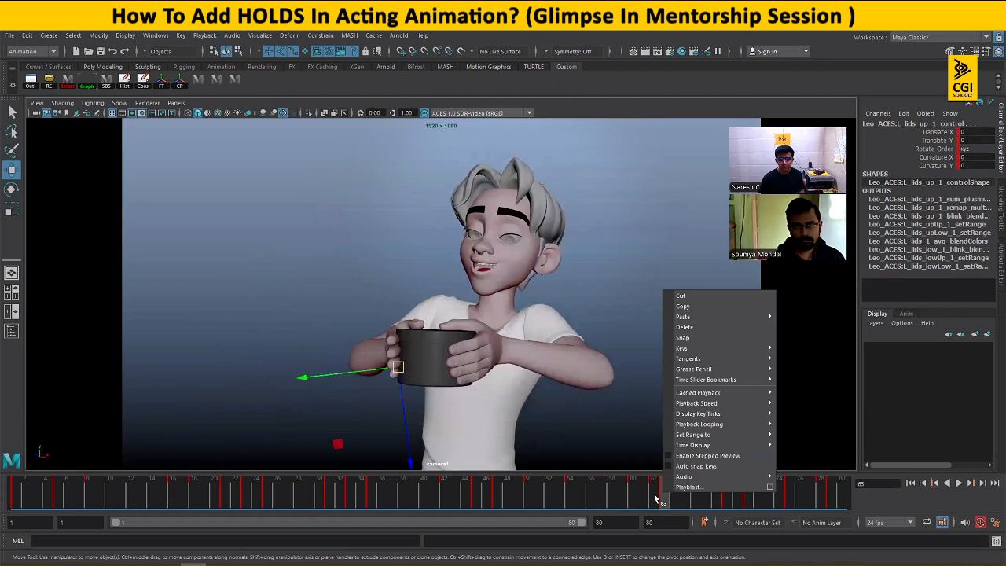
{"action": "left_click", "coordinate": [683, 326]}
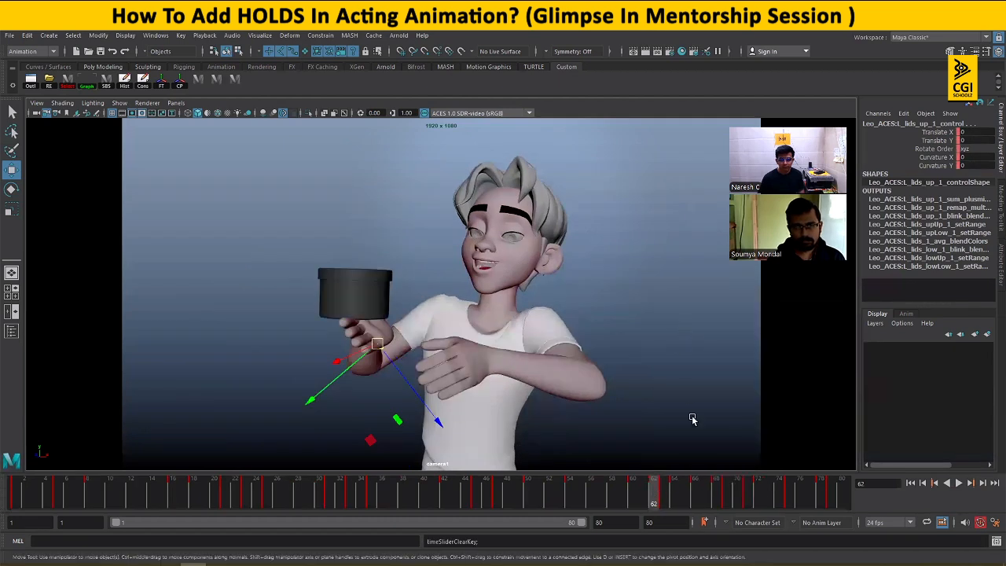
{"action": "left_click_drag", "start_coordinate": [620, 499], "coordinate": [674, 498]}
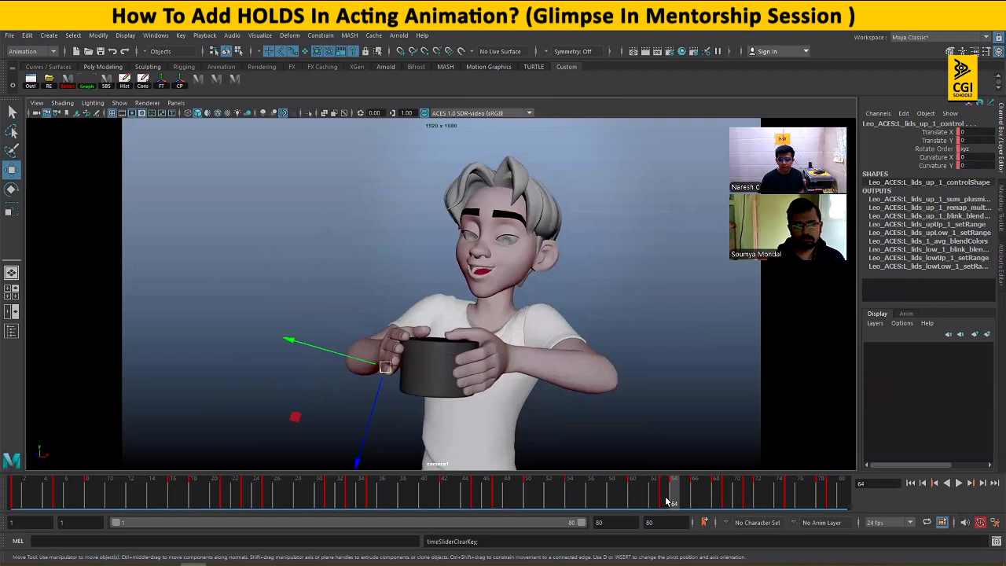
{"action": "left_click", "coordinate": [665, 496]}
{"action": "right_click", "coordinate": [665, 496]}
{"action": "left_click", "coordinate": [696, 330]}
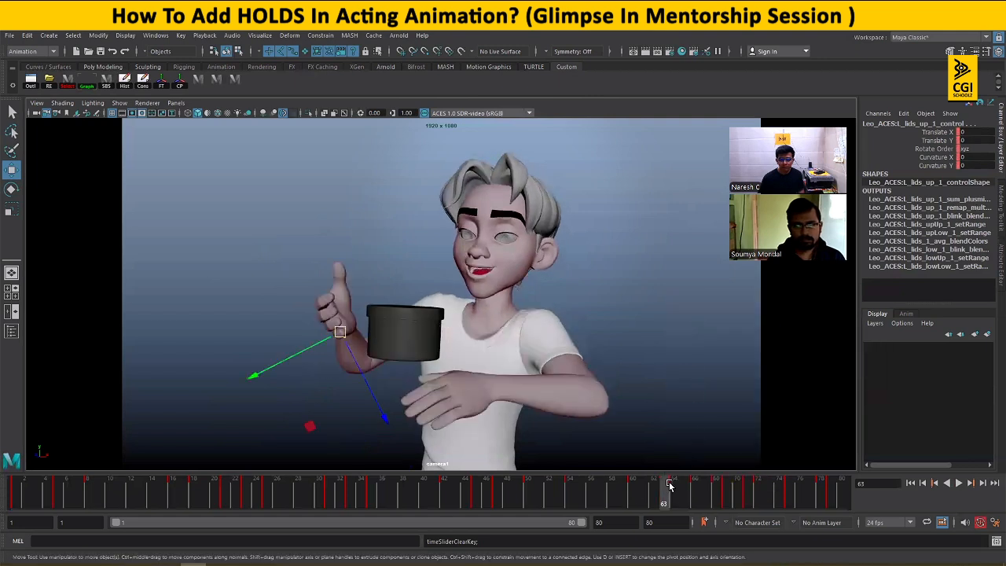
{"action": "left_click", "coordinate": [633, 495]}
{"action": "left_click_drag", "start_coordinate": [637, 497], "coordinate": [685, 498]}
{"action": "key", "text": "alt+v"}
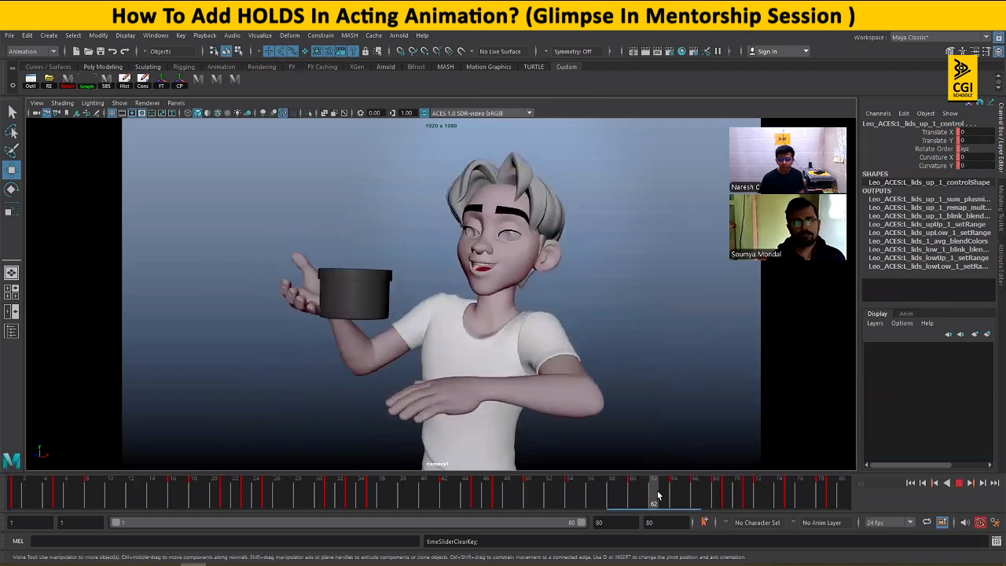
{"action": "key", "text": "alt+v"}
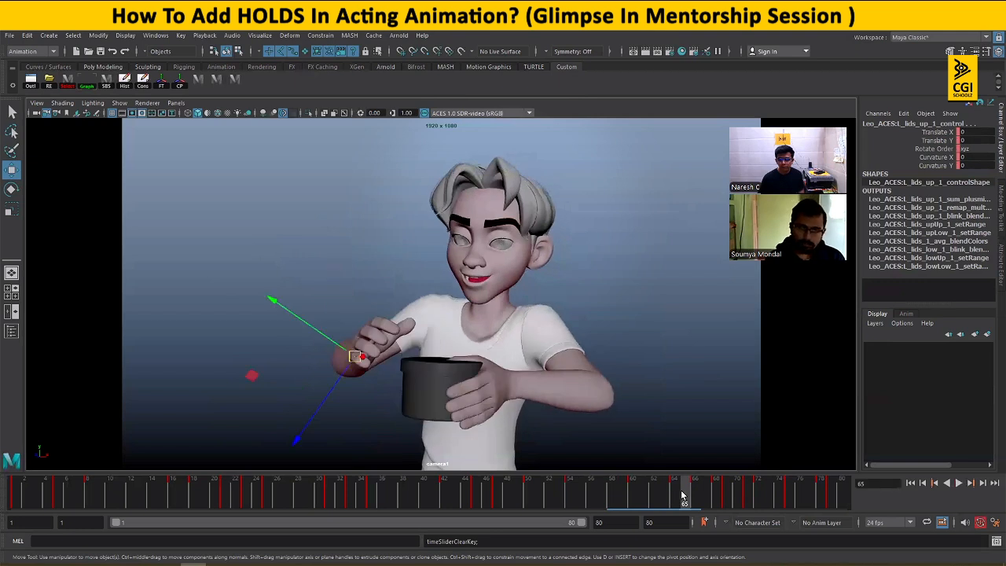
- Undo the key deletions at frames 62 and 63
{"action": "key", "text": "alt+comma"}
{"action": "key", "text": "alt+comma"}
{"action": "key", "text": "ctrl+z"}
{"action": "key", "text": "alt+comma"}
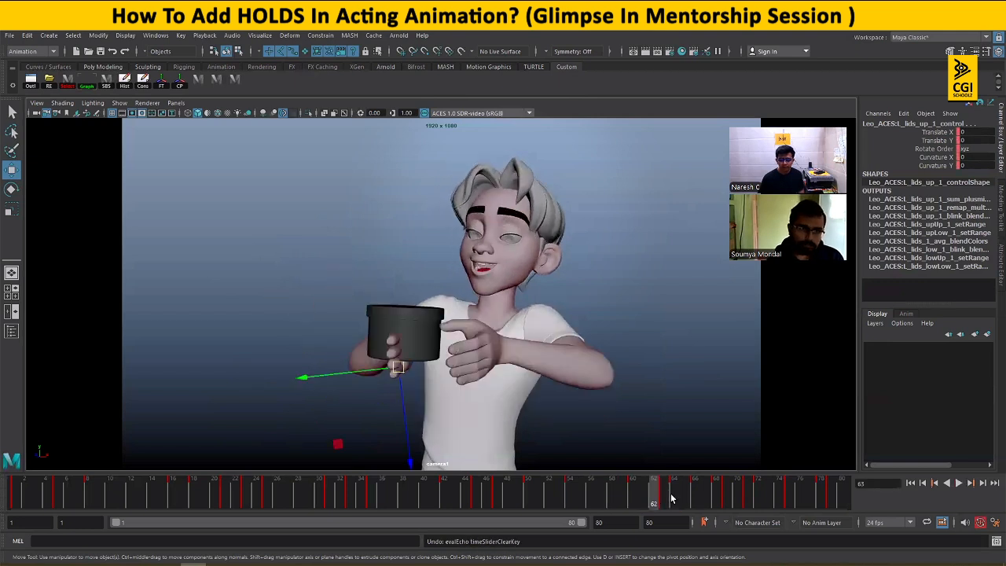
- Reselect all the character's controls, delete their keys at frames 62 and 63, and preview up to frame 65
{"action": "left_click_drag", "start_coordinate": [629, 497], "coordinate": [656, 497]}
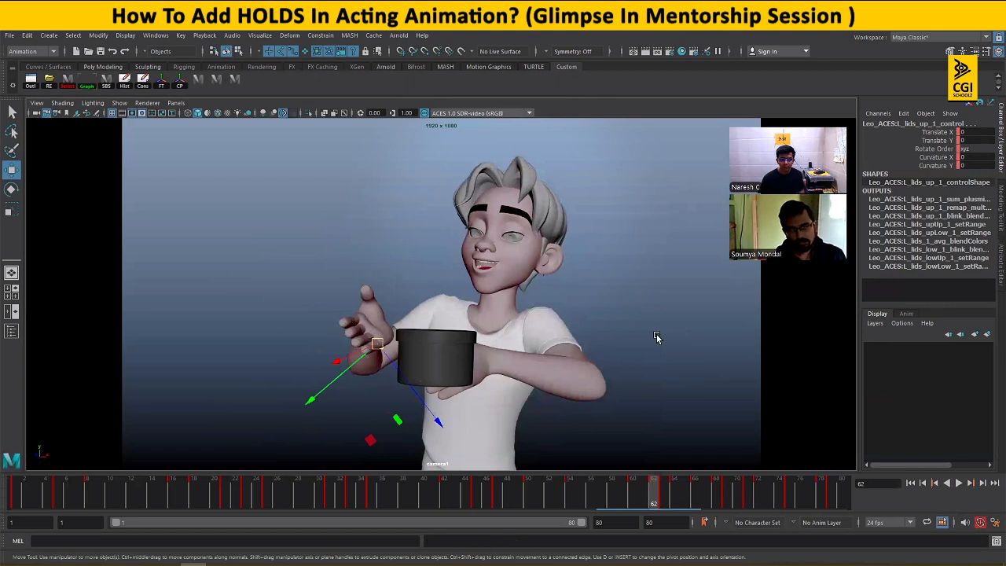
{"action": "left_click", "coordinate": [616, 353]}
{"action": "left_click", "coordinate": [220, 79]}
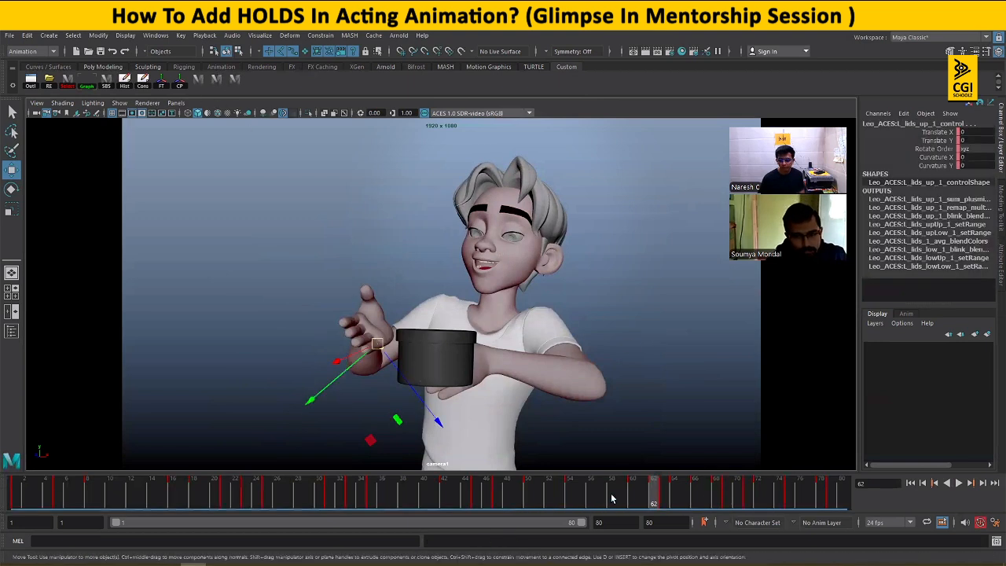
{"action": "left_click_drag", "start_coordinate": [612, 497], "coordinate": [653, 497]}
{"action": "right_click", "coordinate": [655, 496]}
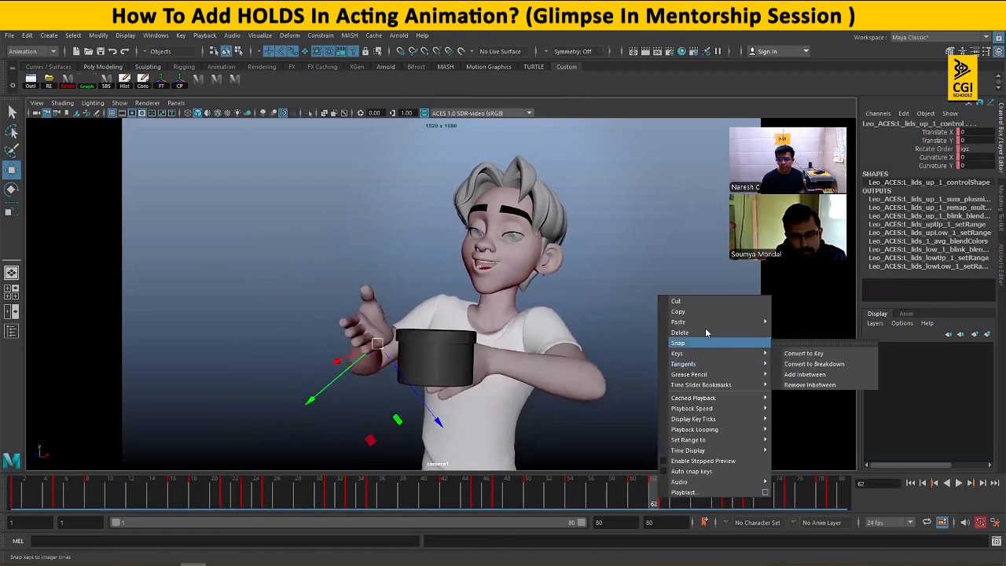
{"action": "left_click", "coordinate": [705, 331]}
{"action": "left_click", "coordinate": [668, 493]}
{"action": "right_click", "coordinate": [667, 490]}
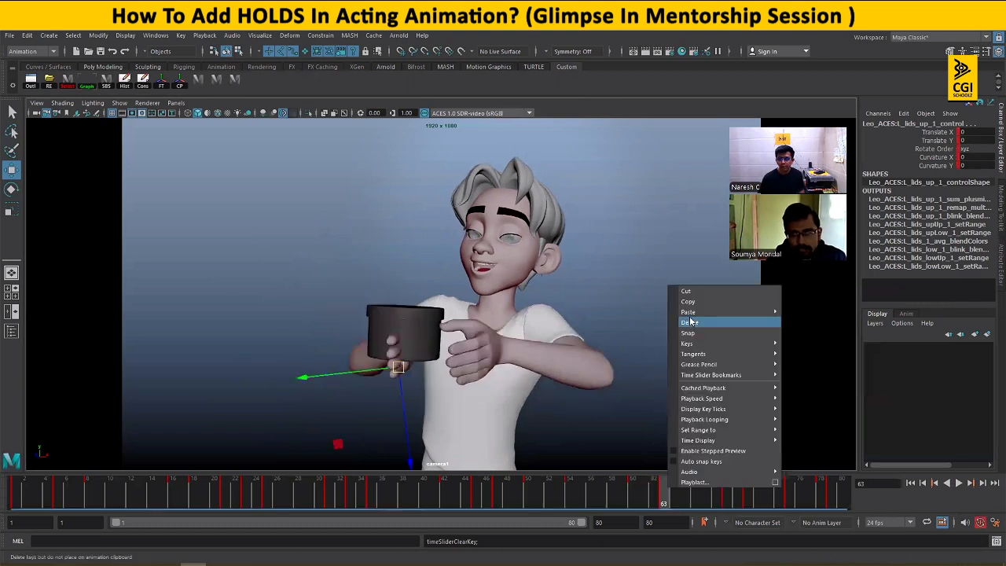
{"action": "left_click", "coordinate": [689, 321]}
{"action": "left_click_drag", "start_coordinate": [627, 501], "coordinate": [686, 497]}
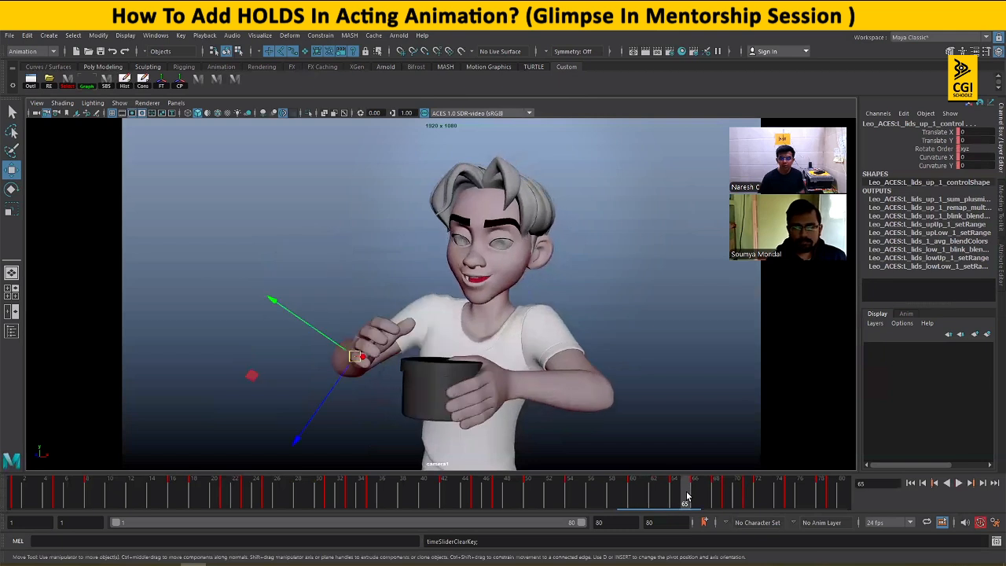
{"action": "key", "text": "alt+v"}
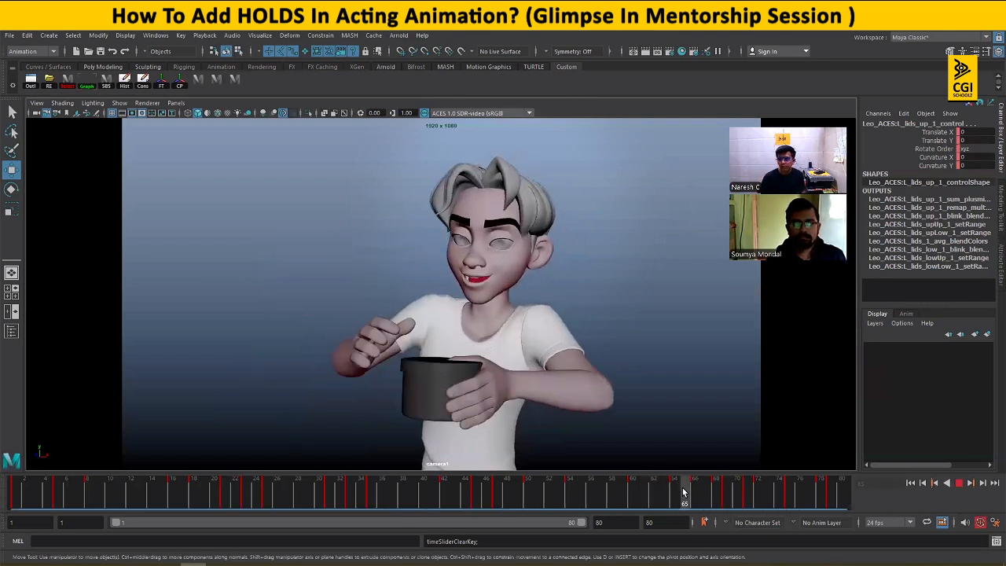
{"action": "key", "text": "alt+v"}
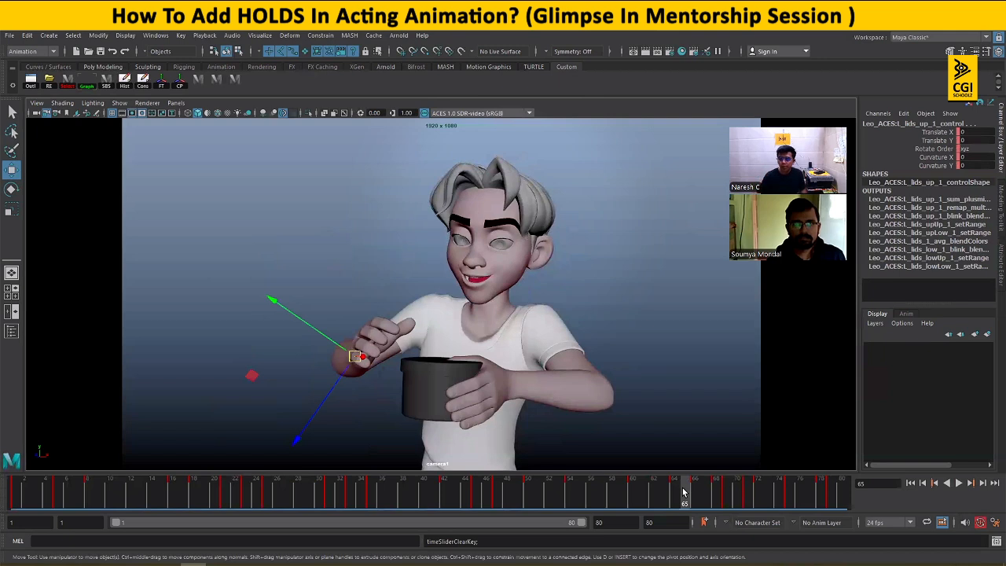
- Preview the box transfer between frames 61 and 69, and delete the character's keys at frame 69
{"action": "key", "text": "alt+v"}
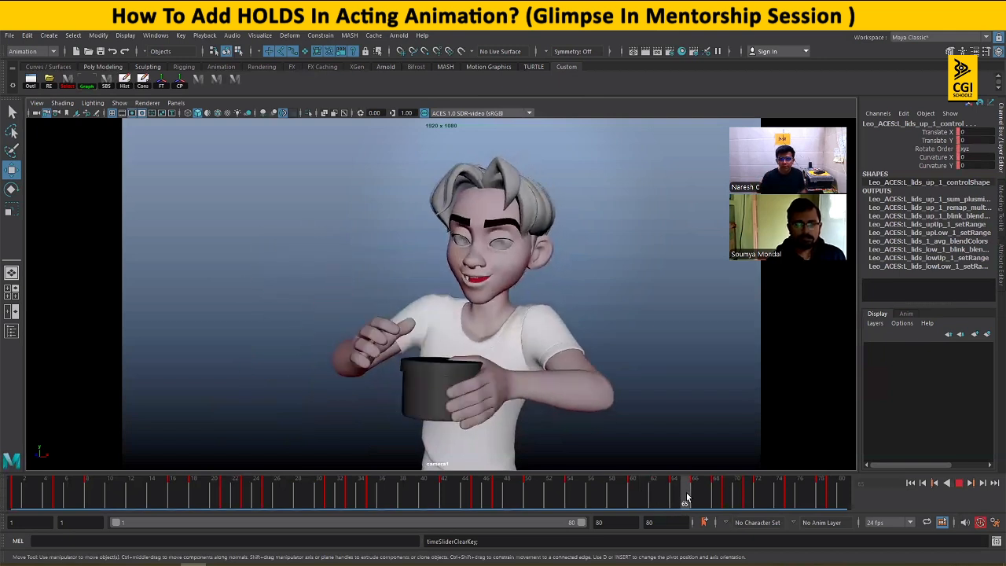
{"action": "mouse_move", "coordinate": [689, 497]}
{"action": "left_mouse_down"}
{"action": "mouse_move", "coordinate": [699, 496]}
{"action": "mouse_move", "coordinate": [625, 500]}
{"action": "mouse_move", "coordinate": [711, 497]}
{"action": "mouse_move", "coordinate": [661, 501]}
{"action": "mouse_move", "coordinate": [696, 493]}
{"action": "left_mouse_up"}
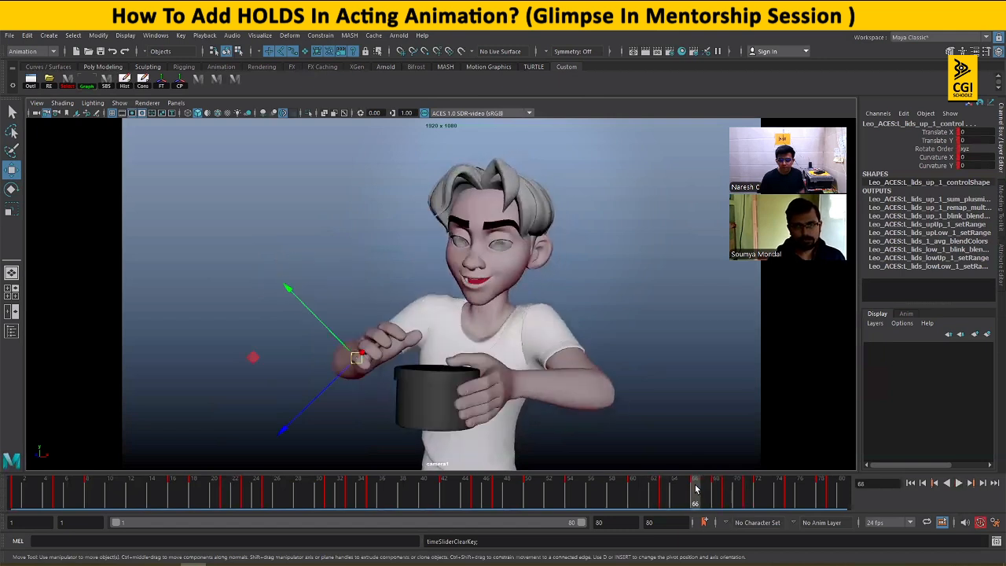
{"action": "key", "text": "alt+v"}
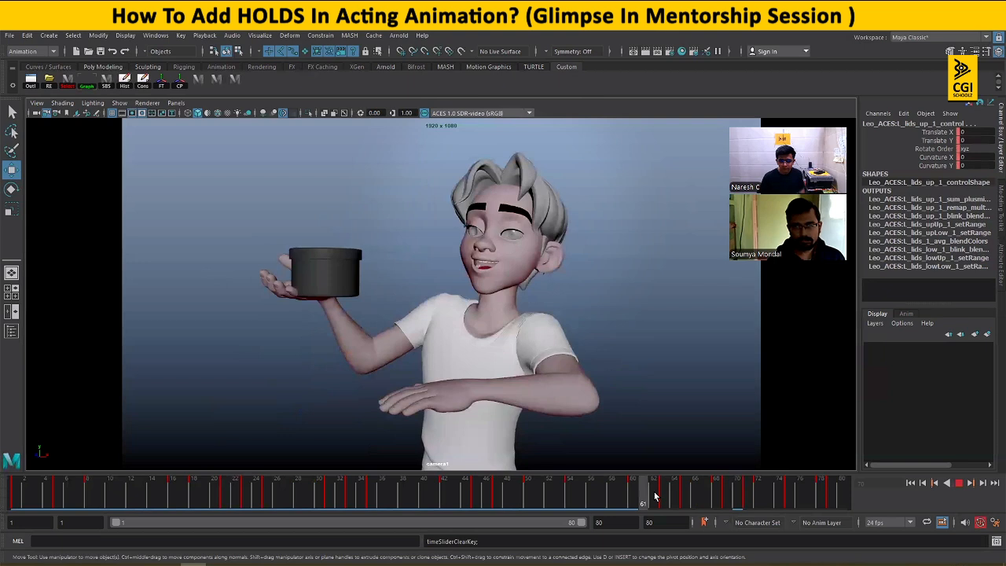
{"action": "mouse_move", "coordinate": [676, 496]}
{"action": "left_mouse_down"}
{"action": "mouse_move", "coordinate": [685, 498]}
{"action": "mouse_move", "coordinate": [665, 497]}
{"action": "mouse_move", "coordinate": [726, 497]}
{"action": "left_mouse_up"}
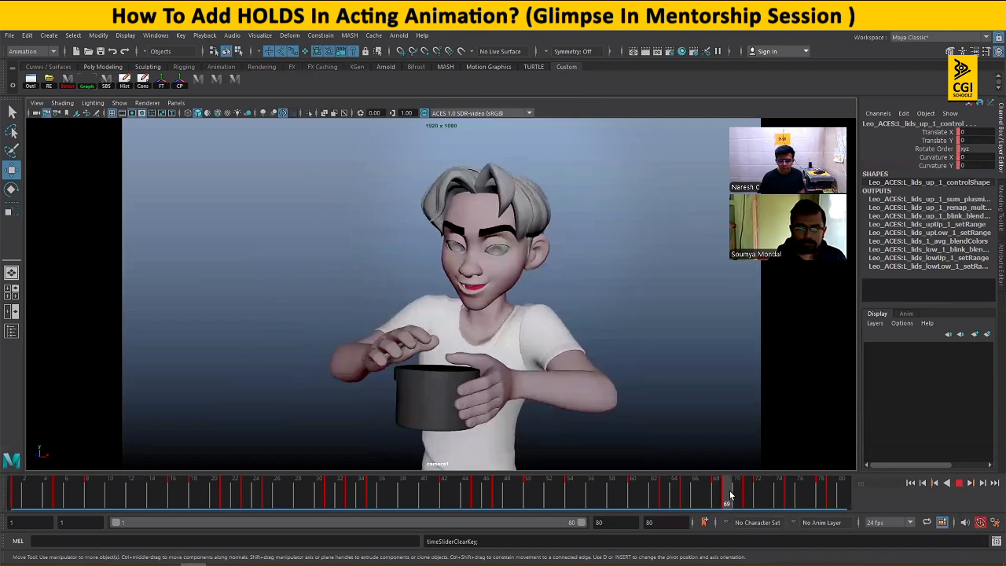
{"action": "right_click", "coordinate": [726, 497]}
{"action": "left_click", "coordinate": [760, 325]}
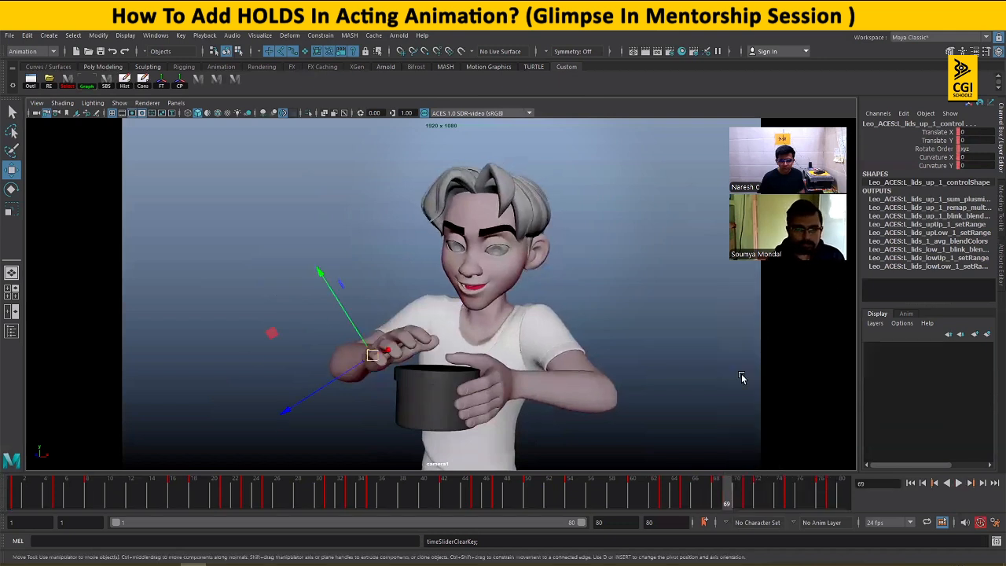
- Deselect the character's controls and play the whole animation from frame 1 to review its timing
{"action": "mouse_move", "coordinate": [709, 507]}
{"action": "left_mouse_down"}
{"action": "mouse_move", "coordinate": [698, 497]}
{"action": "mouse_move", "coordinate": [841, 492]}
{"action": "mouse_move", "coordinate": [815, 492]}
{"action": "mouse_move", "coordinate": [832, 494]}
{"action": "left_mouse_up"}
{"action": "left_click_drag", "start_coordinate": [22, 497], "coordinate": [7, 499]}
{"action": "left_click", "coordinate": [641, 303]}
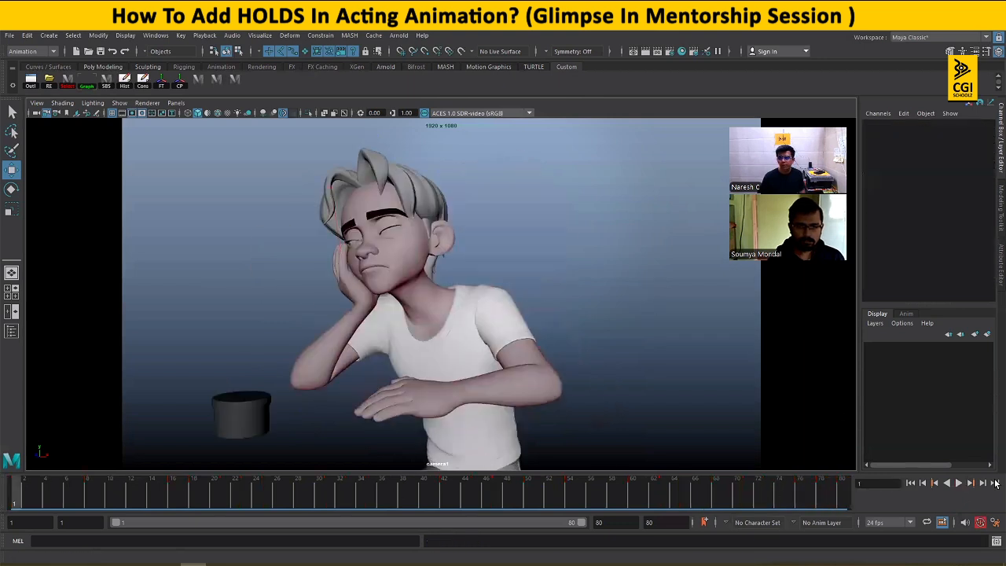
{"action": "left_click", "coordinate": [959, 485]}
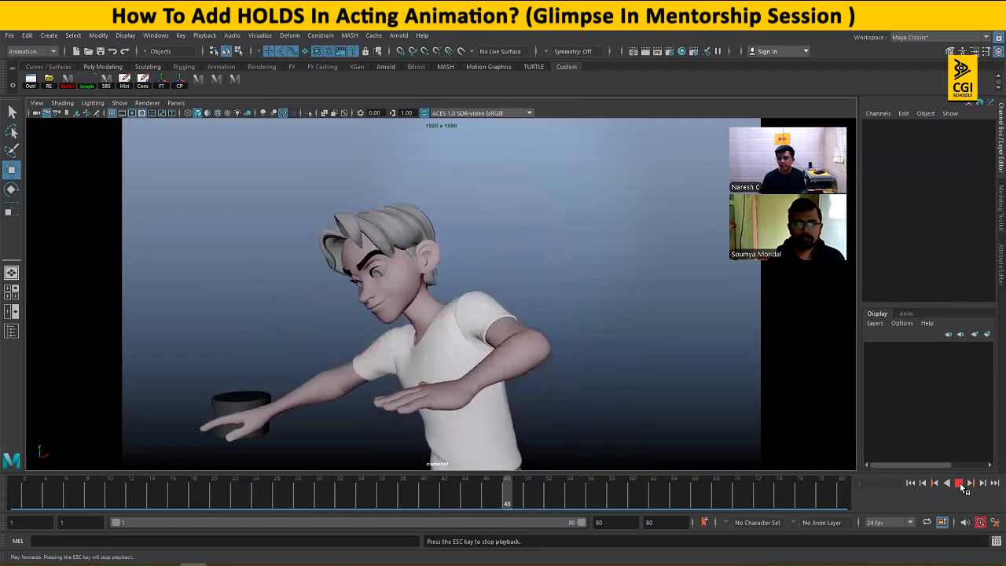
{"action": "left_click", "coordinate": [960, 483]}
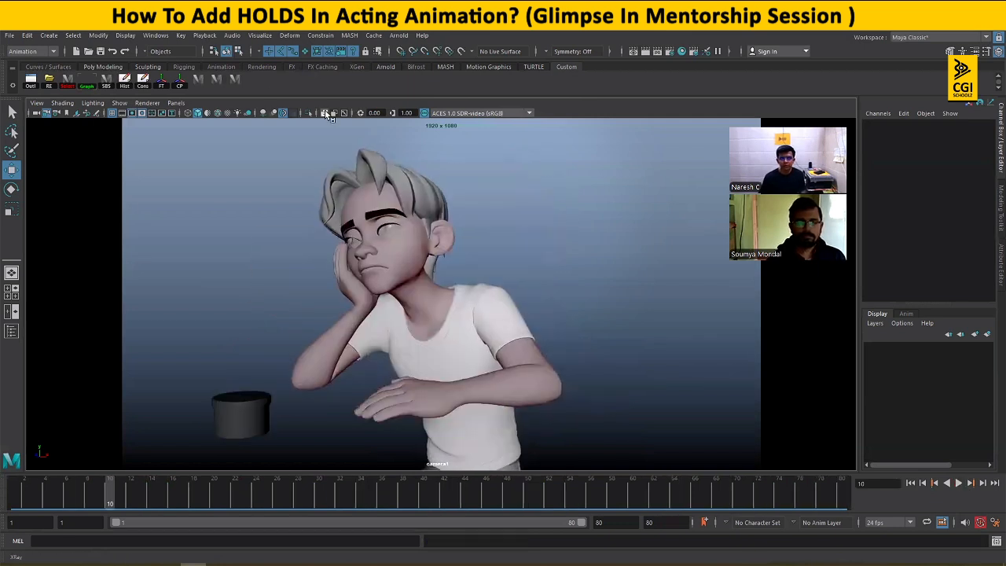
- Select all the character's controls, shift the keys at frames 31, 33 and 35 three frames earlier, and check up to frame 36
{"action": "left_click", "coordinate": [219, 80]}
{"action": "key", "text": "alt+v"}
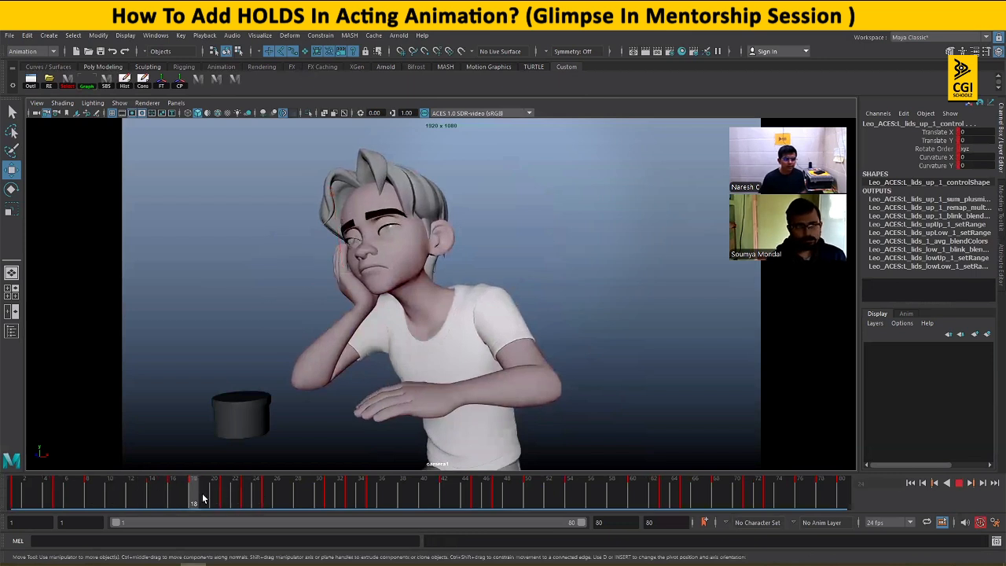
{"action": "left_click_drag", "start_coordinate": [225, 495], "coordinate": [246, 495]}
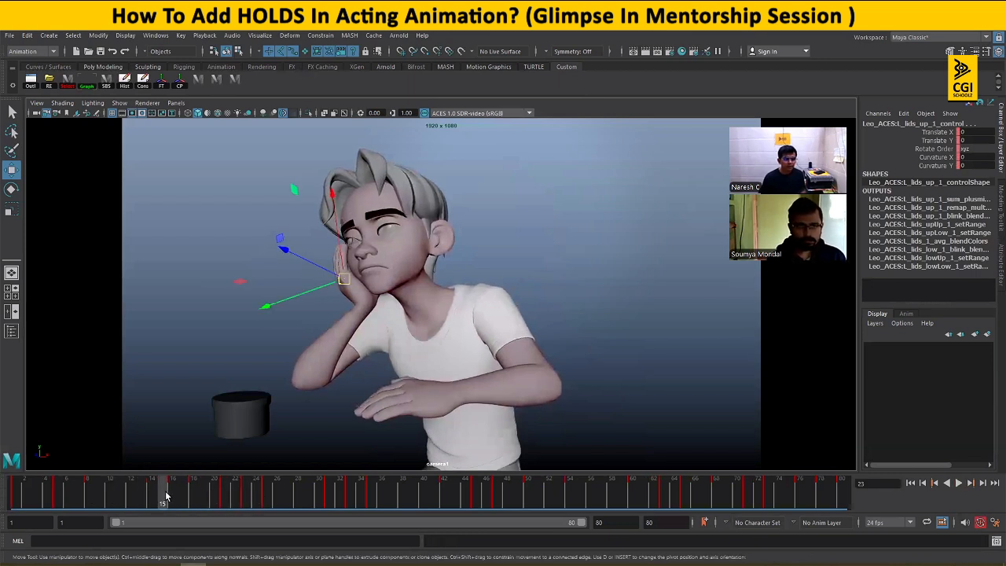
{"action": "left_click", "coordinate": [65, 502]}
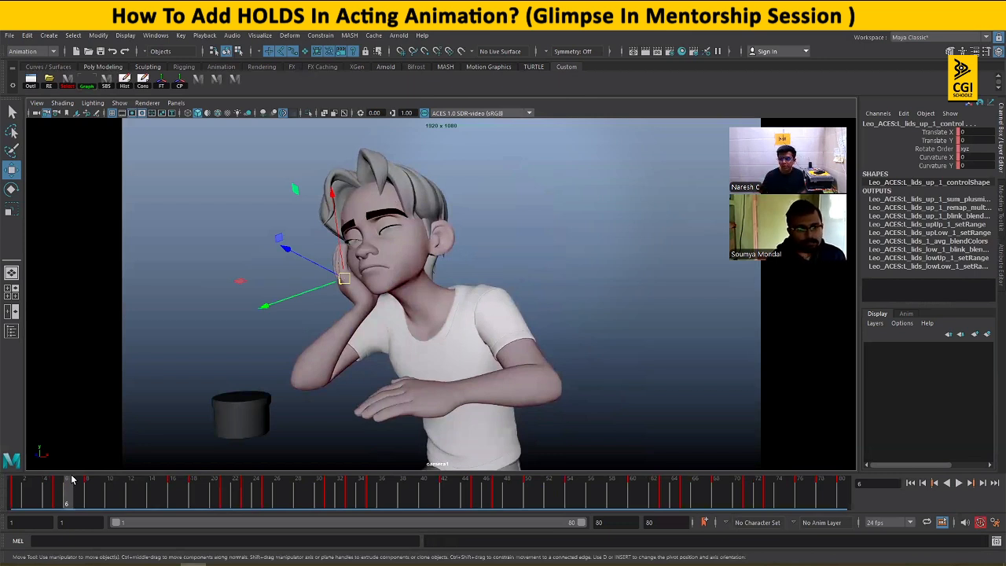
{"action": "left_click_drag", "start_coordinate": [13, 495], "coordinate": [364, 492]}
{"action": "left_click_drag", "start_coordinate": [371, 491], "coordinate": [298, 498], "text": "shift"}
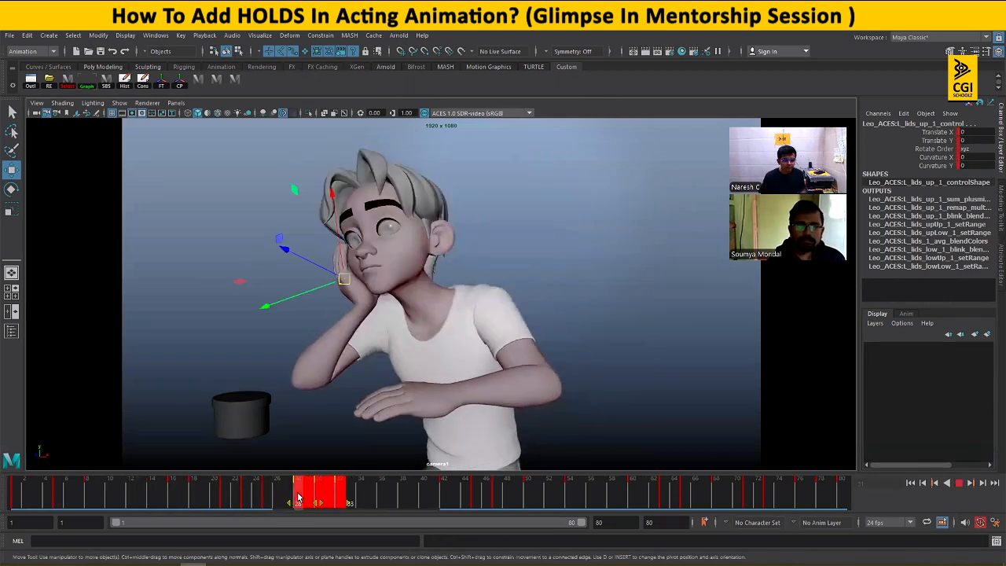
{"action": "left_click_drag", "start_coordinate": [189, 496], "coordinate": [345, 495]}
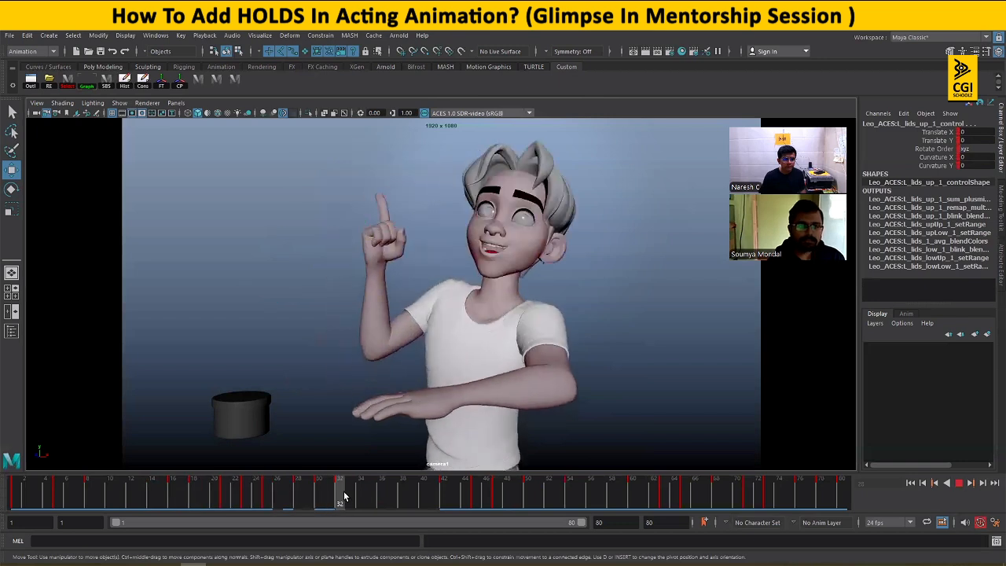
{"action": "left_click_drag", "start_coordinate": [184, 497], "coordinate": [382, 497]}
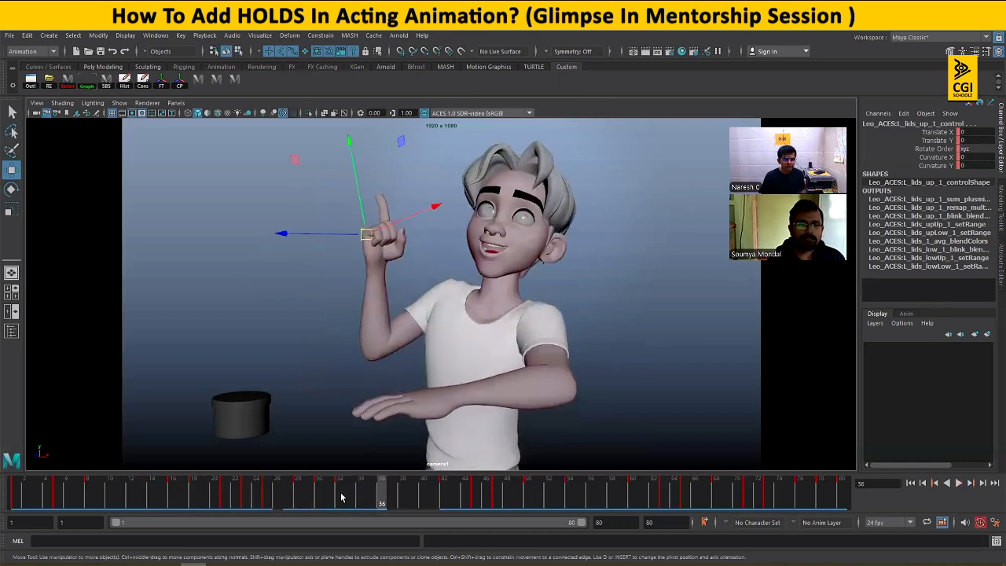
- Move the key of the pose reaching for the box from frame 50 to 51 and check the lift up to frame 54
{"action": "left_click_drag", "start_coordinate": [83, 494], "coordinate": [520, 504]}
{"action": "left_click_drag", "start_coordinate": [429, 502], "coordinate": [570, 498]}
{"action": "left_click_drag", "start_coordinate": [496, 498], "coordinate": [530, 497]}
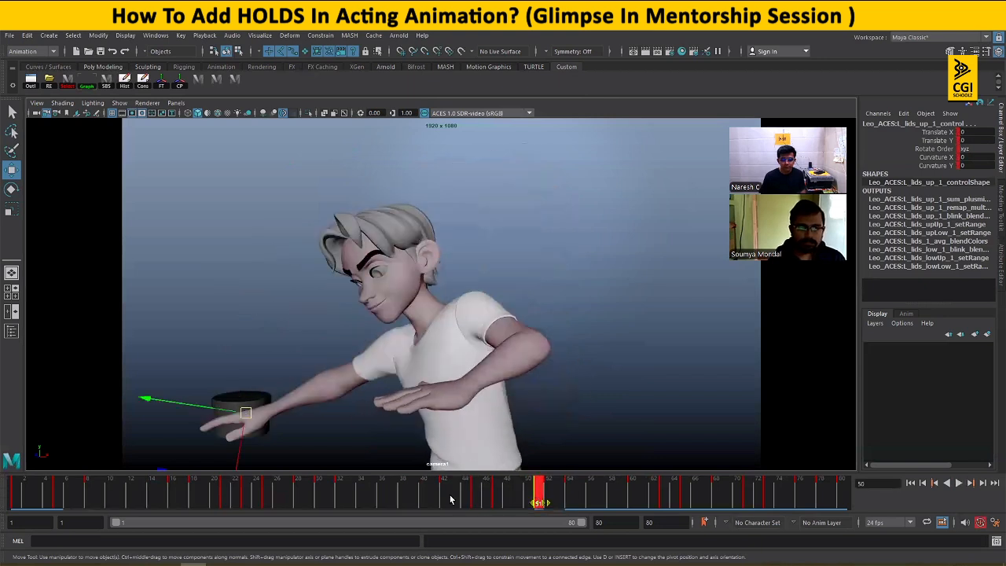
{"action": "left_click", "coordinate": [459, 497]}
{"action": "left_click_drag", "start_coordinate": [467, 497], "coordinate": [538, 498]}
{"action": "left_click", "coordinate": [987, 470]}
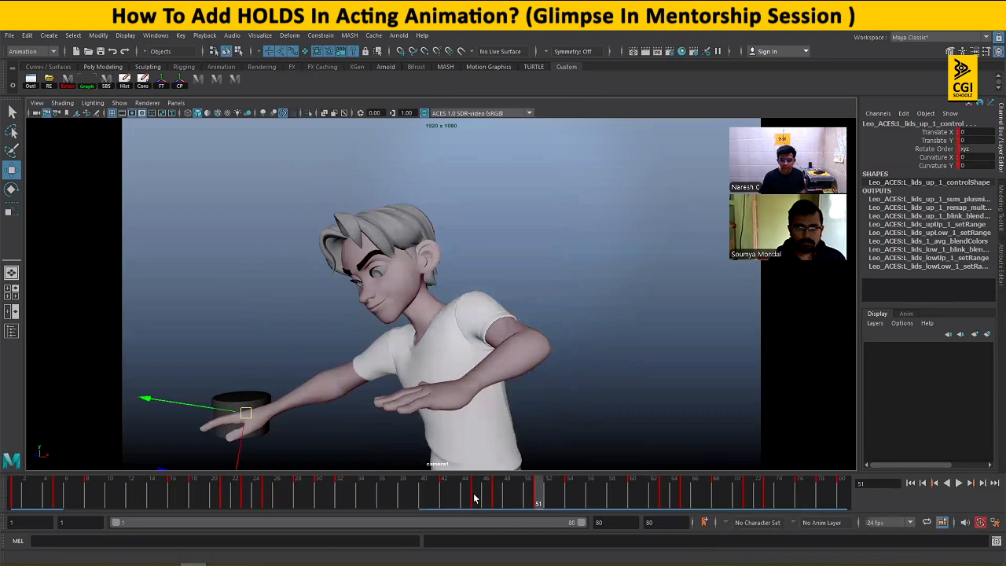
{"action": "left_click_drag", "start_coordinate": [464, 487], "coordinate": [570, 495]}
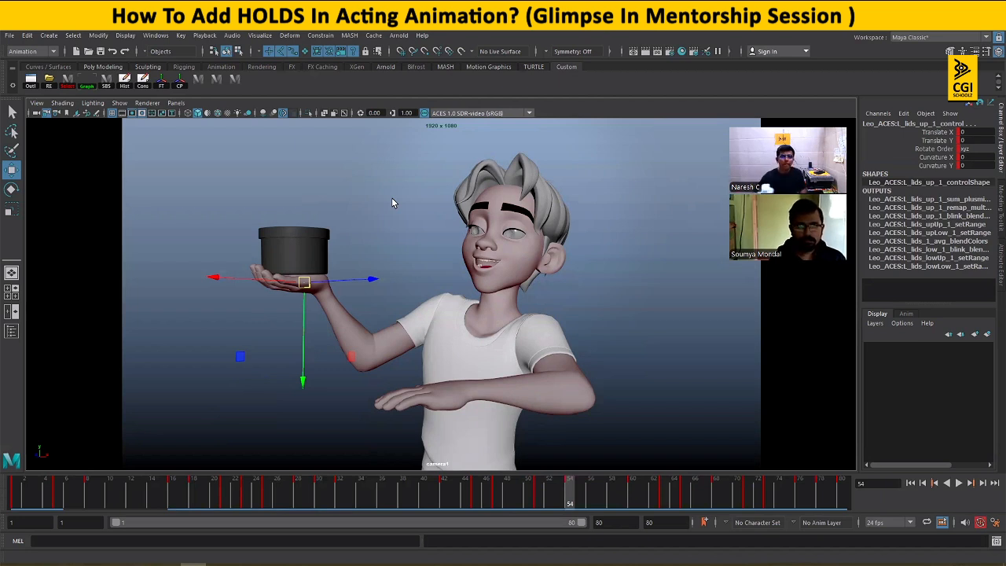
{"action": "key", "text": "alt+v"}
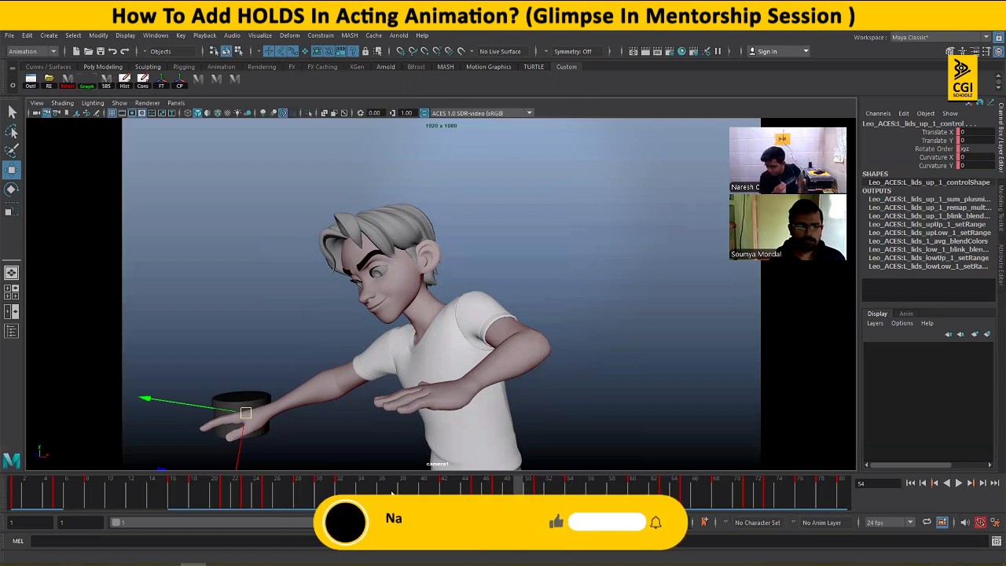
- Save the scene as SM_FAO_LAY_SH_02_v01.ma, replacing the existing file
{"action": "key", "text": "ctrl+shift+s"}
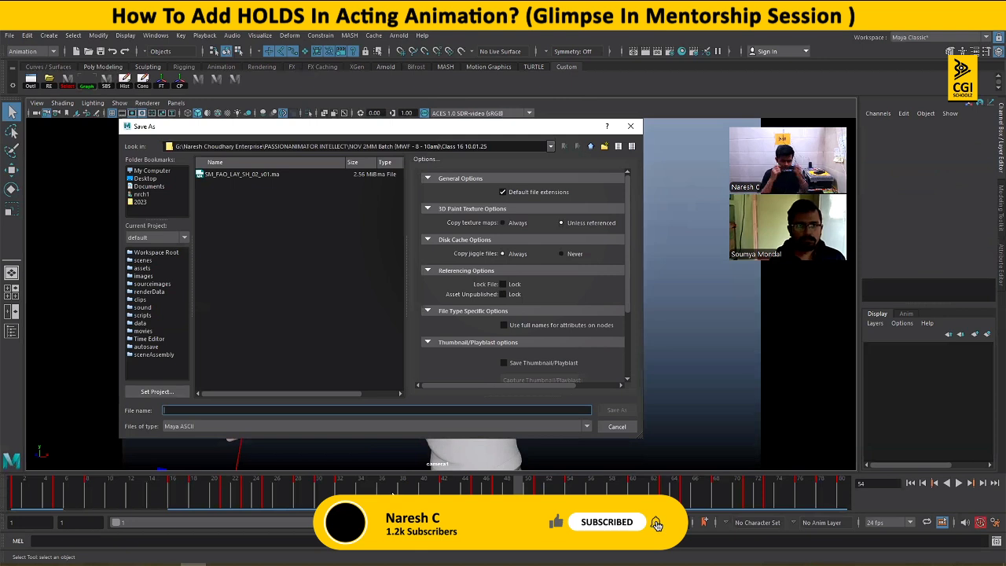
{"action": "left_click", "coordinate": [262, 186]}
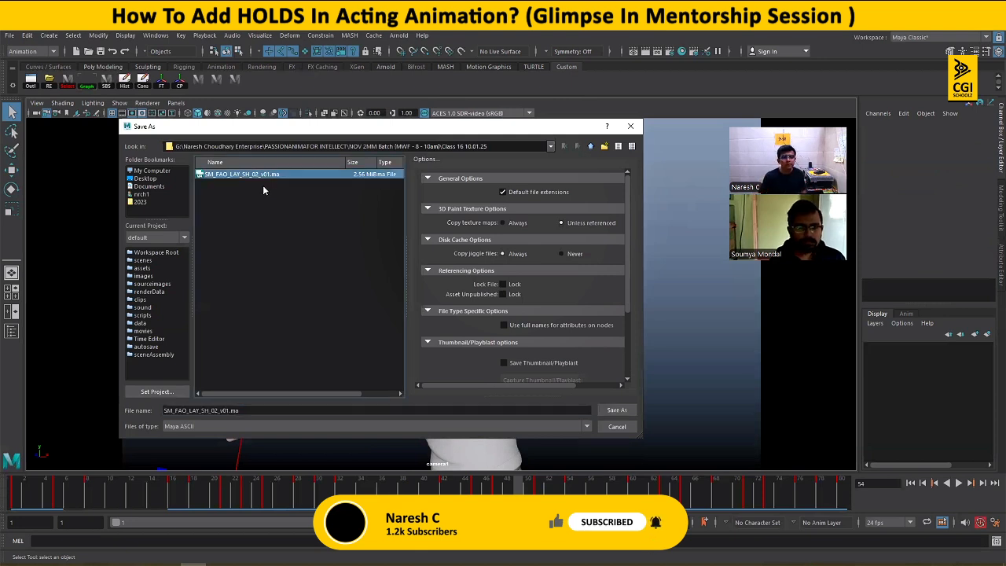
{"action": "left_click", "coordinate": [619, 411]}
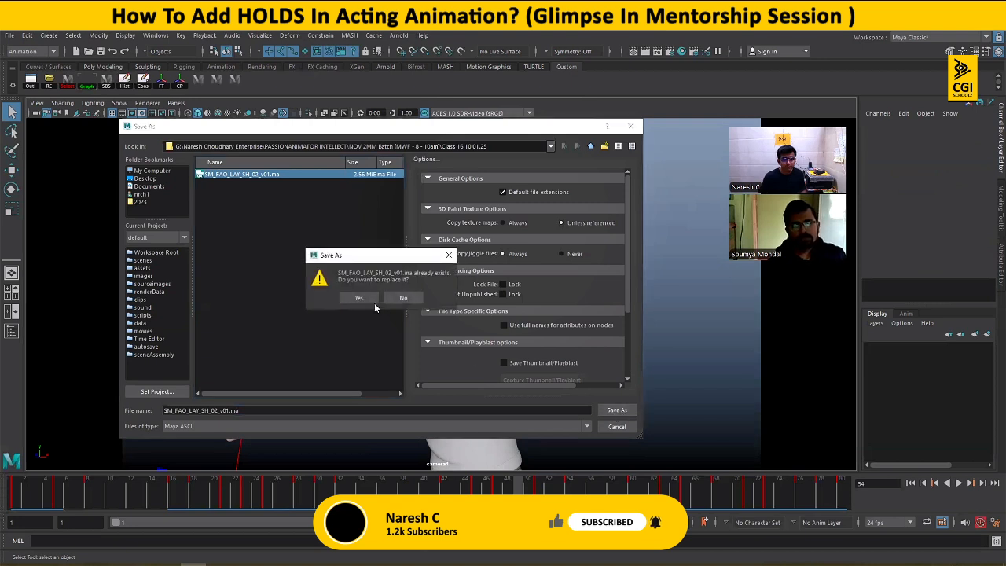
{"action": "left_click", "coordinate": [362, 301]}
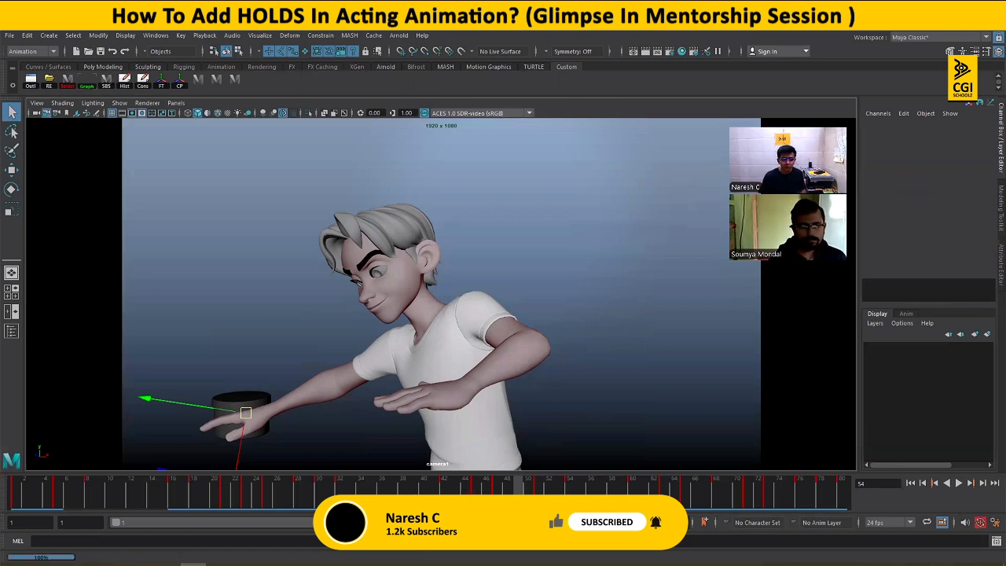
- Reselect all the character's controls and repeatedly preview the pointing, reaching and box-lifting poses up to frame 55
{"action": "left_click", "coordinate": [414, 488]}
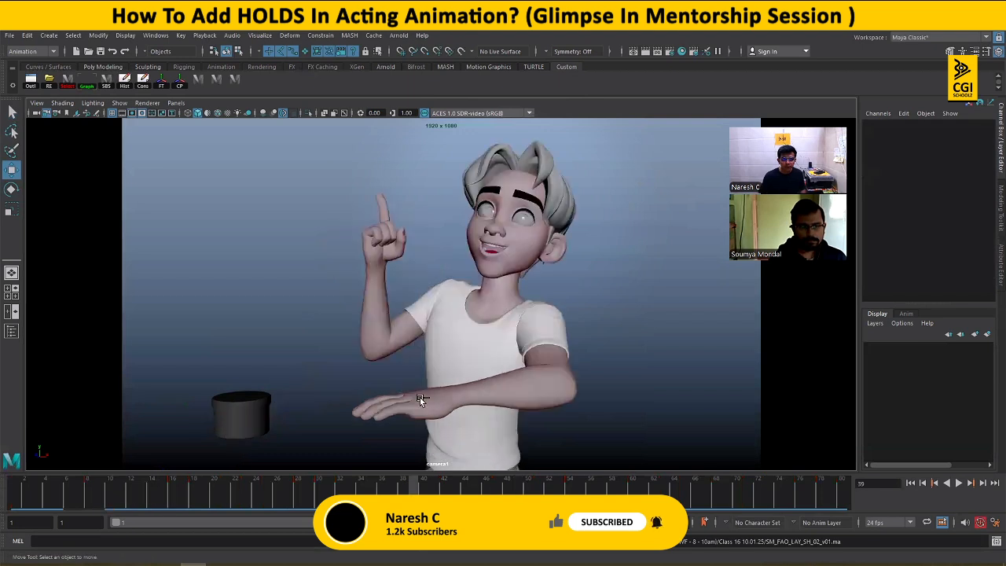
{"action": "left_click", "coordinate": [218, 82]}
{"action": "key", "text": "alt+v"}
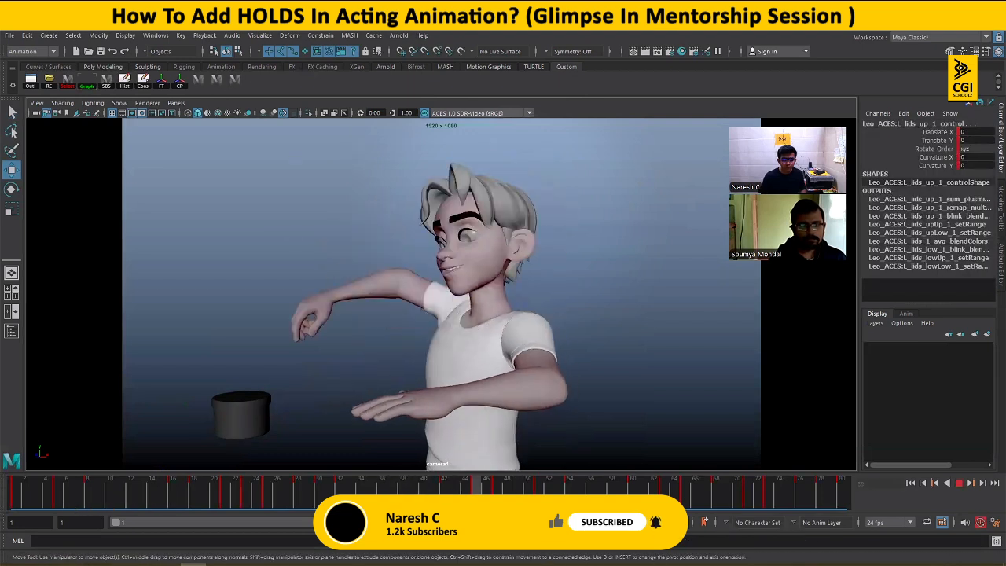
{"action": "key", "text": "alt+v"}
{"action": "left_click", "coordinate": [359, 497]}
{"action": "key", "text": "alt+v"}
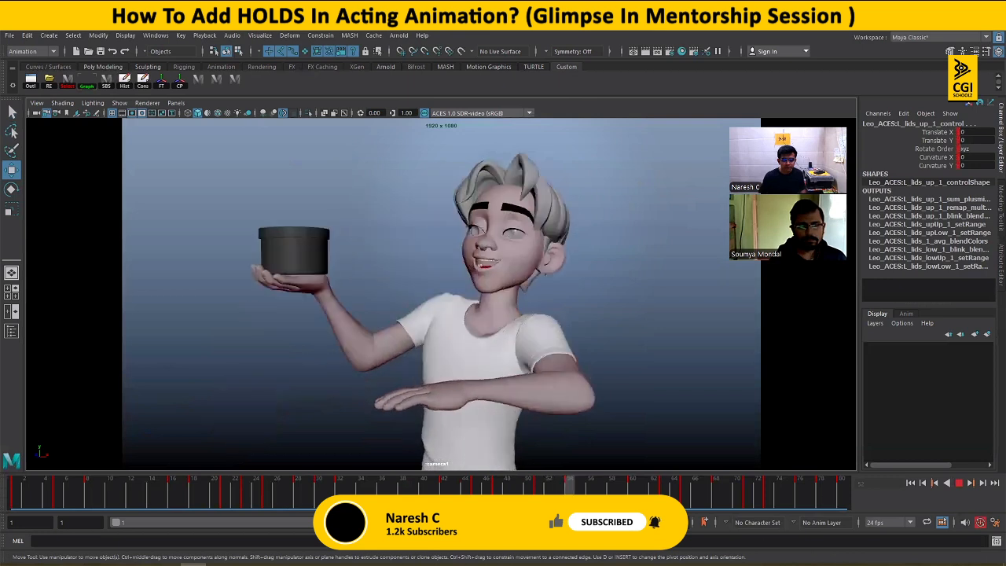
{"action": "key", "text": "alt+v"}
{"action": "left_click", "coordinate": [358, 485]}
{"action": "key", "text": "alt+v"}
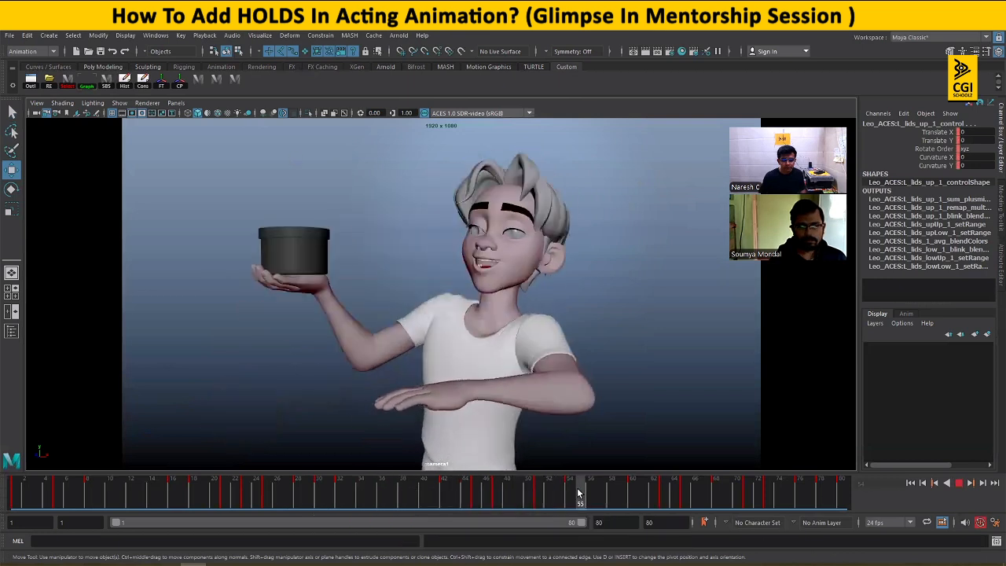
{"action": "key", "text": "alt+v"}
{"action": "left_click_drag", "start_coordinate": [462, 491], "coordinate": [527, 494]}
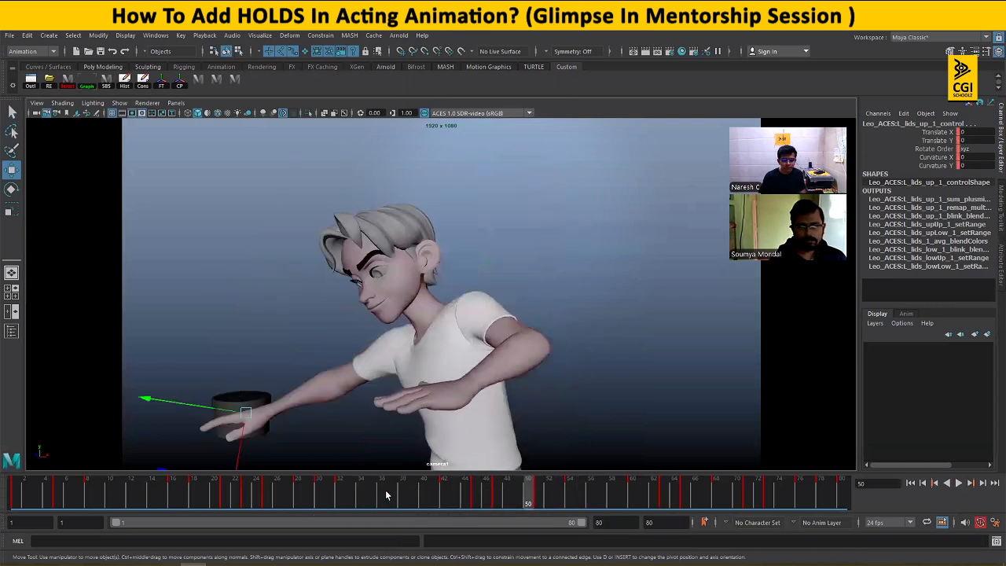
- Move the character's keys at frame 60 to 61 to extend the box hold, and delete the keys at frame 63
{"action": "left_click_drag", "start_coordinate": [388, 493], "coordinate": [633, 495]}
{"action": "left_click_drag", "start_coordinate": [539, 494], "coordinate": [572, 495]}
{"action": "left_click_drag", "start_coordinate": [375, 499], "coordinate": [715, 495]}
{"action": "left_click_drag", "start_coordinate": [611, 496], "coordinate": [675, 496]}
{"action": "left_click", "coordinate": [666, 496]}
{"action": "right_click", "coordinate": [666, 494]}
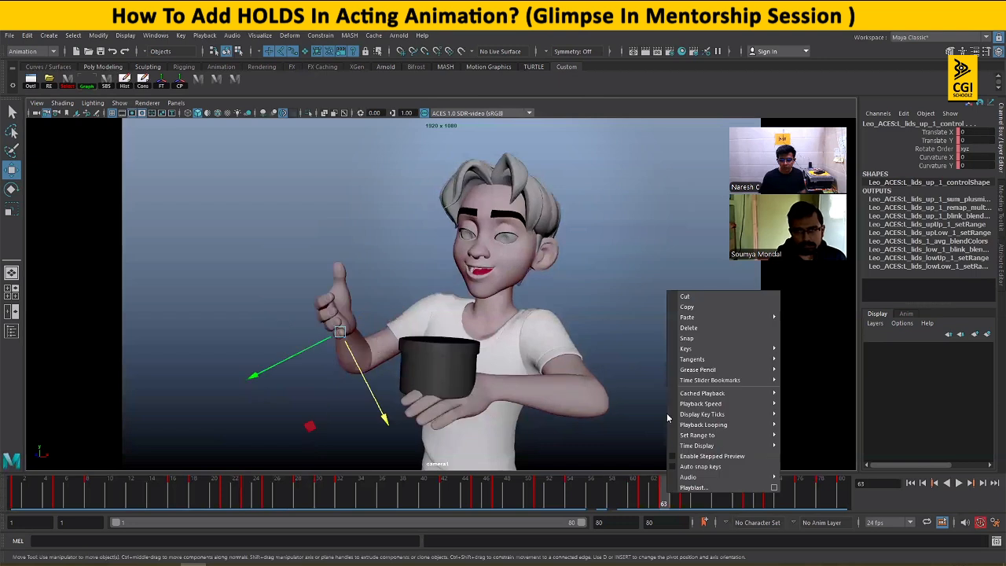
{"action": "left_click", "coordinate": [688, 327]}
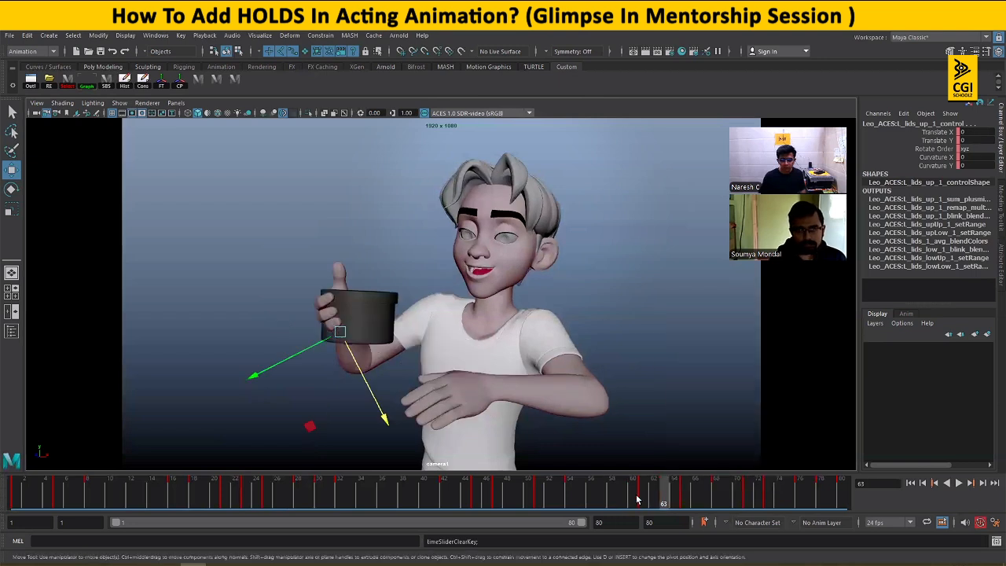
- Preview the box transfer up to frame 68 and clear any character keys on that frame
{"action": "key", "text": "alt+v"}
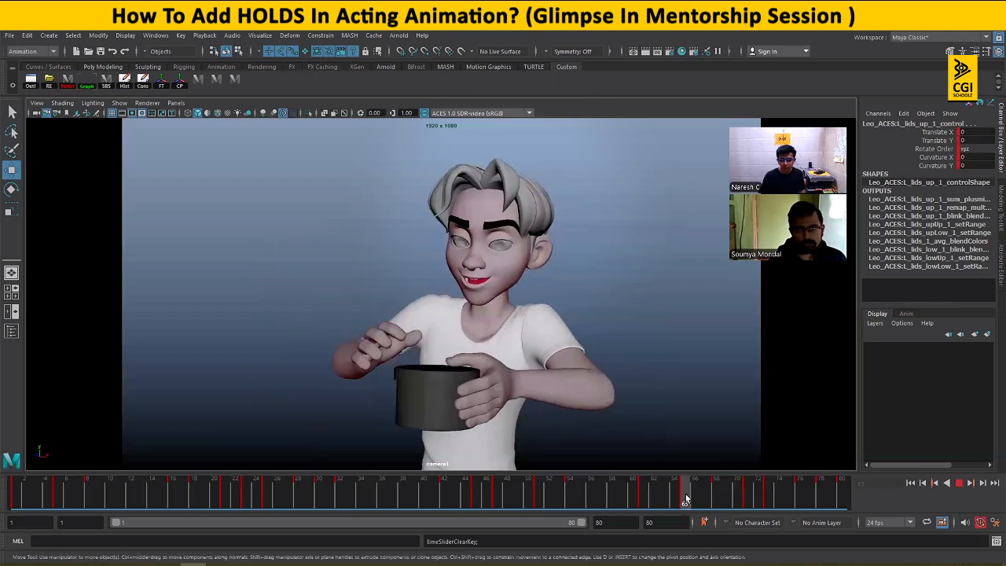
{"action": "mouse_move", "coordinate": [686, 500]}
{"action": "left_mouse_down"}
{"action": "mouse_move", "coordinate": [717, 500]}
{"action": "mouse_move", "coordinate": [543, 498]}
{"action": "mouse_move", "coordinate": [757, 495]}
{"action": "mouse_move", "coordinate": [678, 500]}
{"action": "mouse_move", "coordinate": [710, 503]}
{"action": "left_mouse_up"}
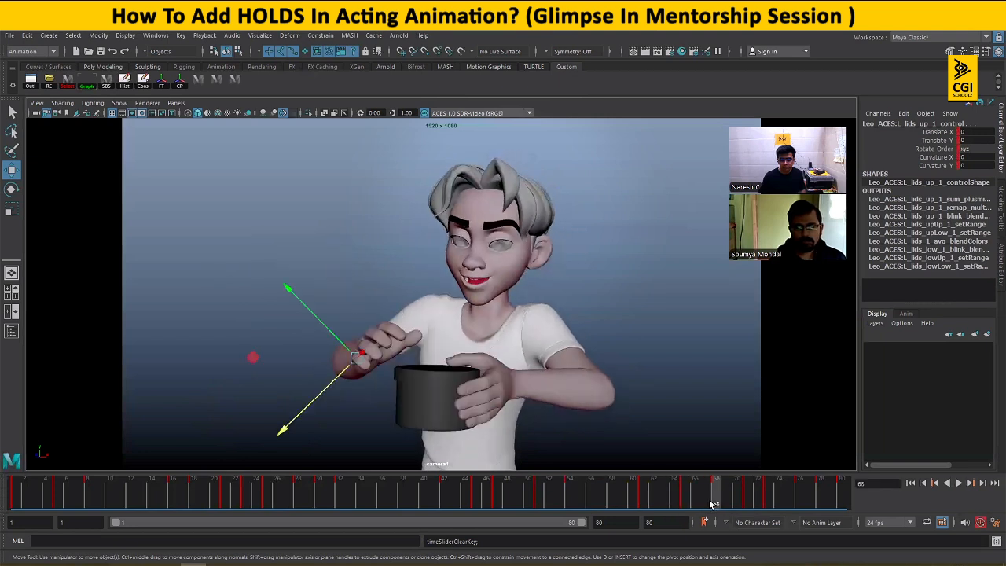
{"action": "left_click_drag", "start_coordinate": [638, 503], "coordinate": [715, 492]}
{"action": "right_click", "coordinate": [715, 492]}
{"action": "left_click", "coordinate": [741, 322]}
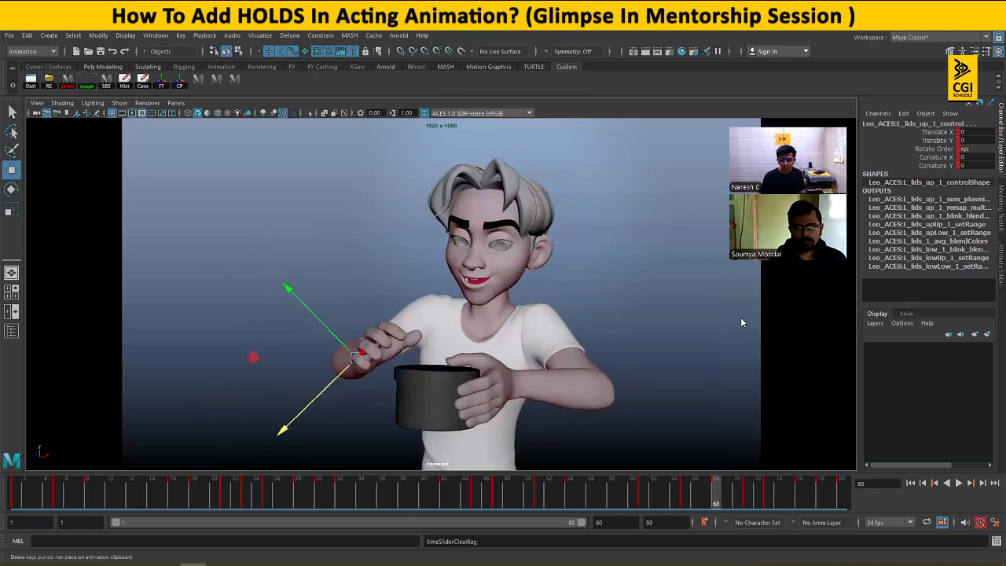
- Review the transition between frames 61 and 65, and move the hand-on-lid pose keys from frame 71 to 70
{"action": "key", "text": "alt+v"}
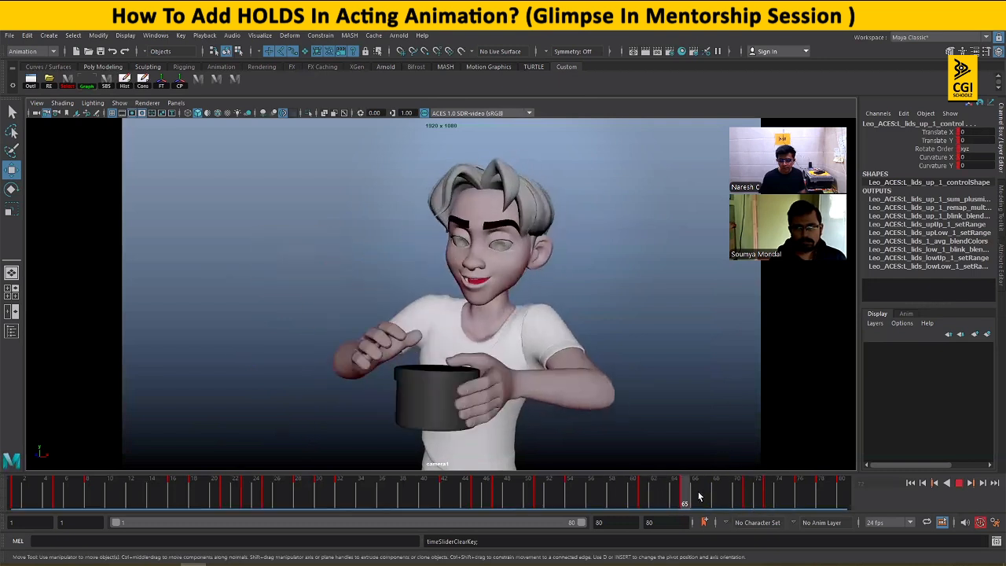
{"action": "key", "text": "alt+v"}
{"action": "mouse_move", "coordinate": [692, 497]}
{"action": "left_mouse_down"}
{"action": "mouse_move", "coordinate": [624, 498]}
{"action": "mouse_move", "coordinate": [685, 499]}
{"action": "left_mouse_up"}
{"action": "left_click", "coordinate": [635, 496]}
{"action": "left_click", "coordinate": [644, 497]}
{"action": "left_click", "coordinate": [644, 499]}
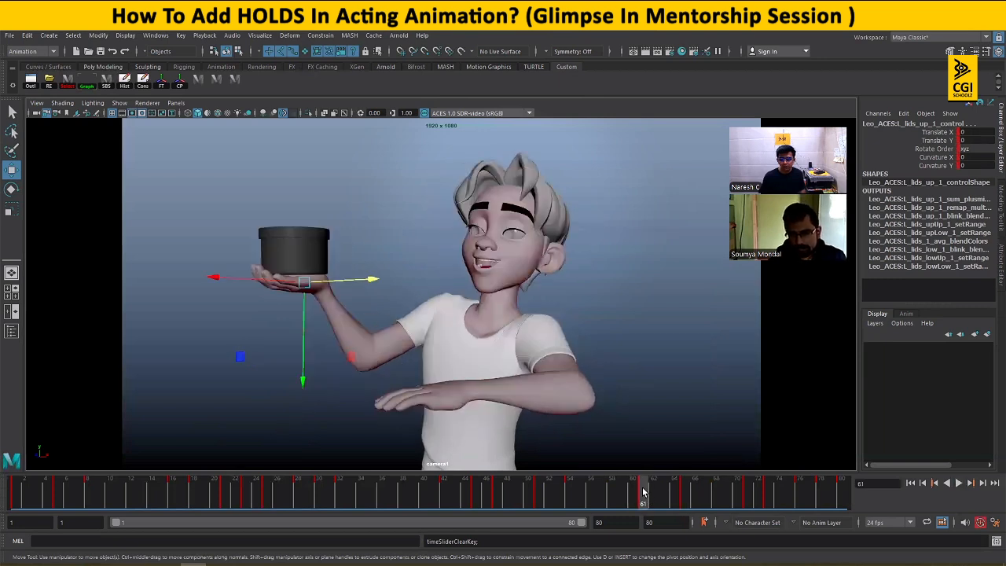
{"action": "left_click_drag", "start_coordinate": [512, 490], "coordinate": [736, 498]}
{"action": "left_click", "coordinate": [745, 493], "text": "shift"}
{"action": "left_click_drag", "start_coordinate": [644, 501], "coordinate": [735, 495]}
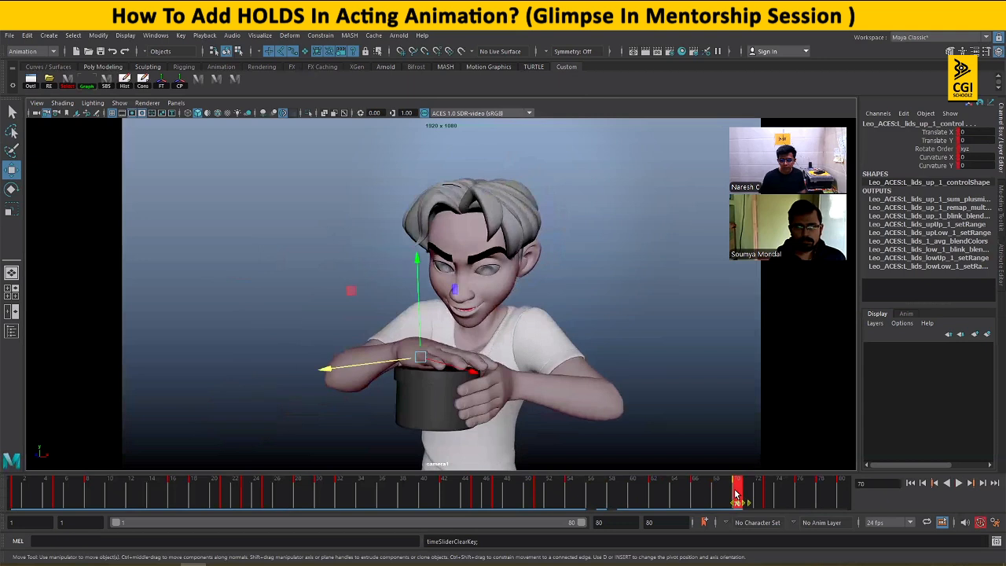
- Review the box-lid action from frame 70, select the timeline range at frame 73, and preview the poses through frame 80
{"action": "key", "text": "alt+v"}
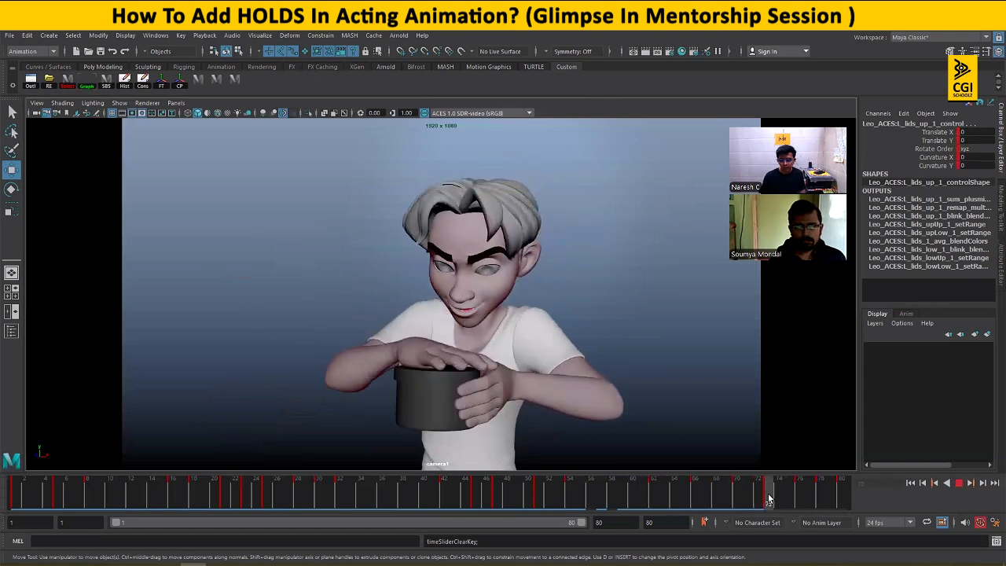
{"action": "mouse_move", "coordinate": [768, 498]}
{"action": "left_mouse_down"}
{"action": "mouse_move", "coordinate": [792, 499]}
{"action": "mouse_move", "coordinate": [761, 497]}
{"action": "left_mouse_up"}
{"action": "left_click", "coordinate": [768, 496]}
{"action": "left_click", "coordinate": [766, 496], "text": "shift"}
{"action": "left_click_drag", "start_coordinate": [665, 499], "coordinate": [820, 495]}
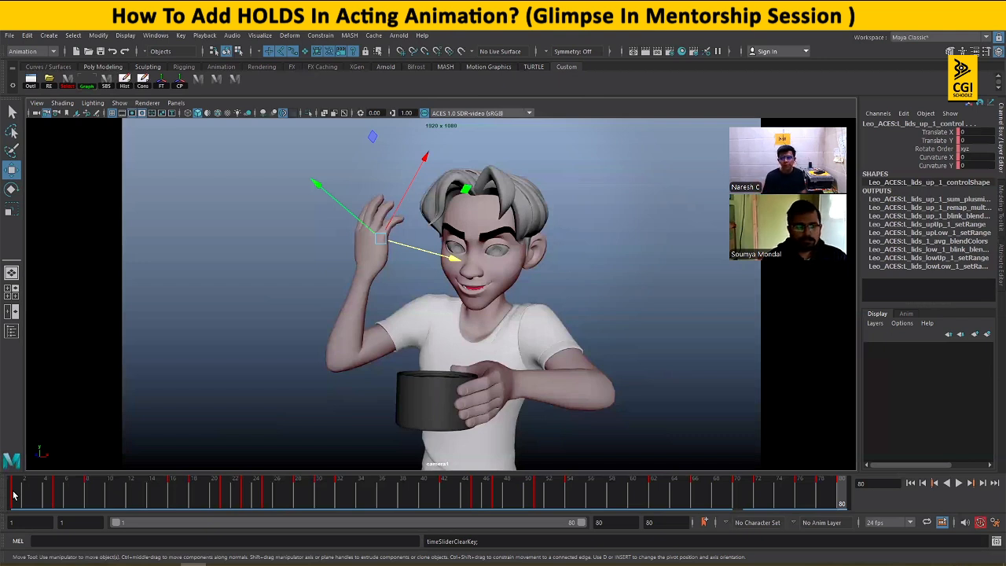
- Deselect all the character's controls, play the full animation from the beginning, and return to frame 1
{"action": "left_click", "coordinate": [13, 495]}
{"action": "key", "text": "alt+d"}
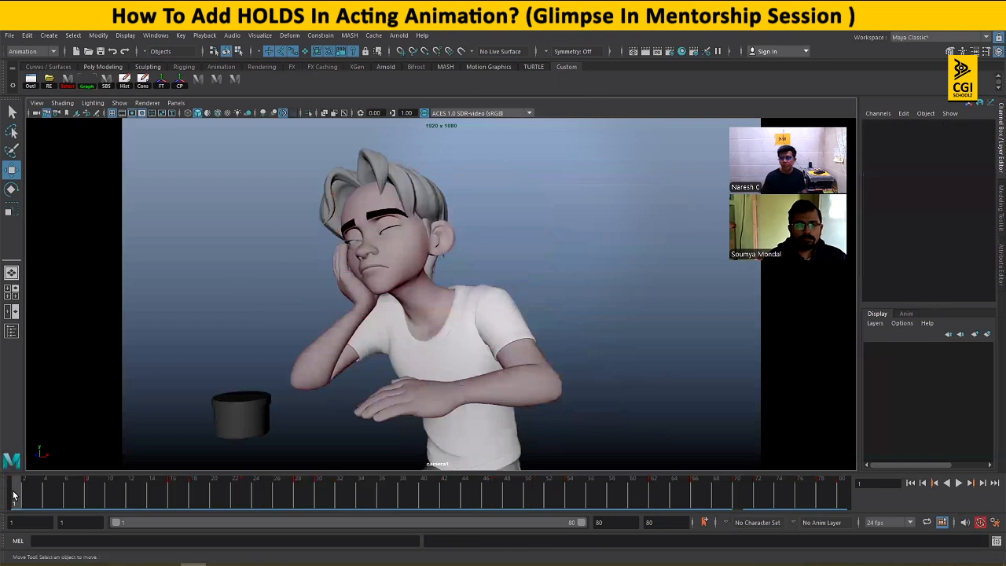
{"action": "left_click", "coordinate": [24, 493]}
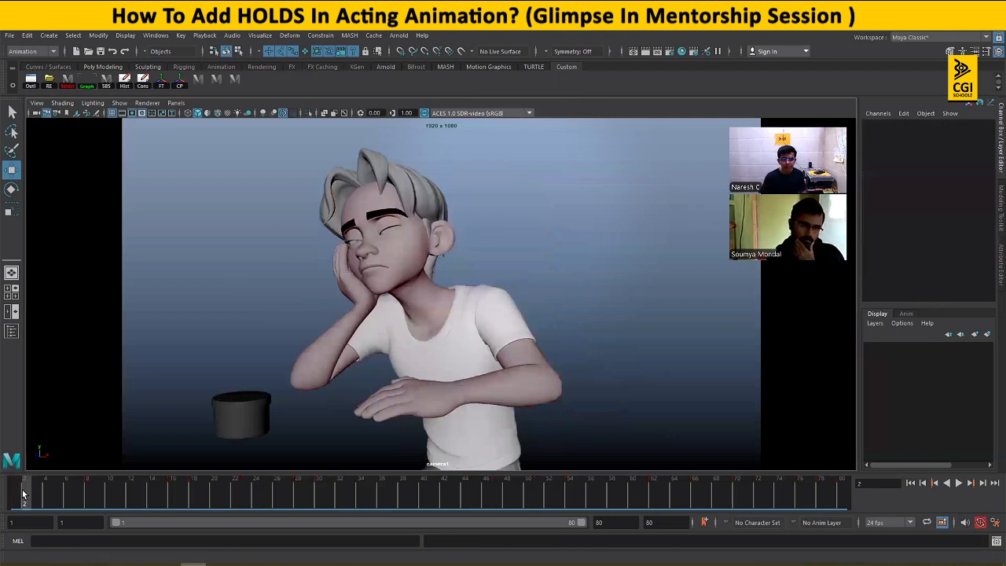
{"action": "left_click", "coordinate": [959, 483]}
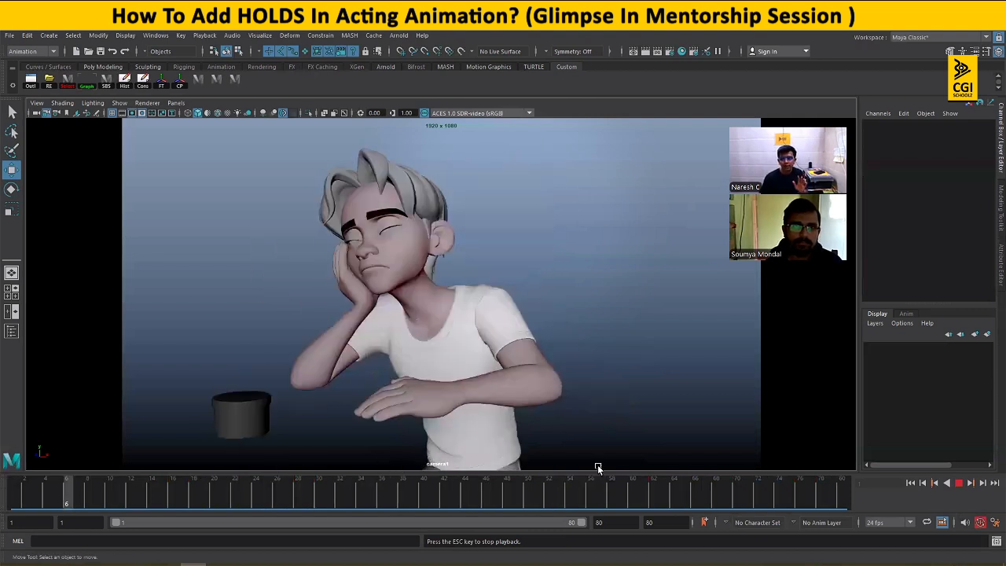
{"action": "left_click", "coordinate": [959, 484]}
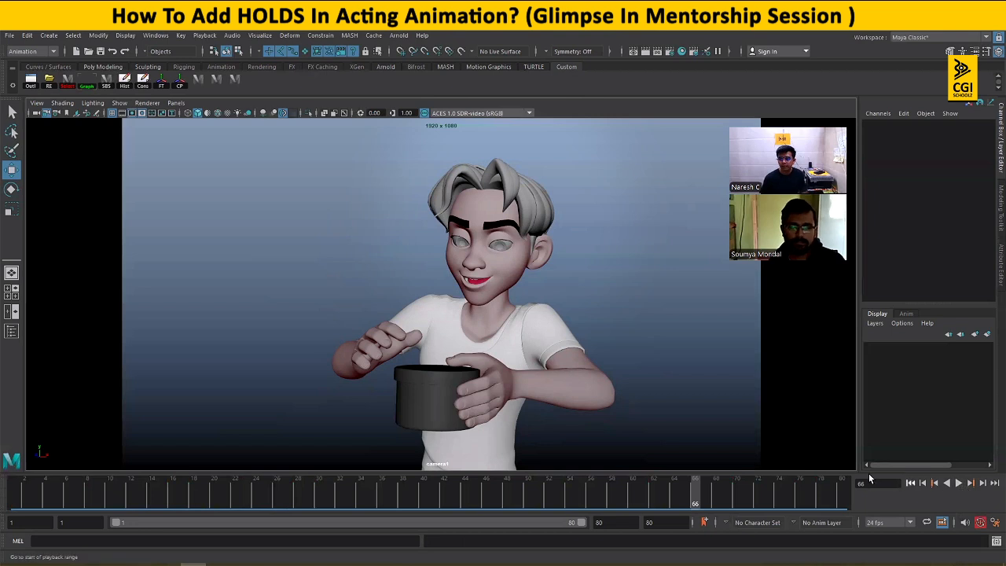
{"action": "left_click_drag", "start_coordinate": [86, 501], "coordinate": [6, 508]}
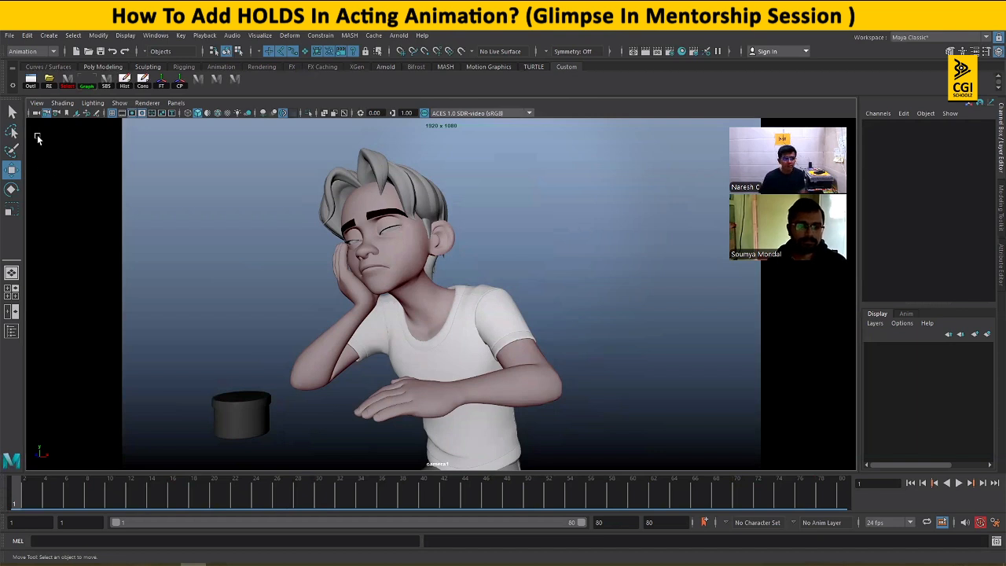
- Display the camera and perspective views side by side, with both set to Bounding Box shading
{"action": "left_click", "coordinate": [62, 103]}
{"action": "left_click", "coordinate": [70, 175]}
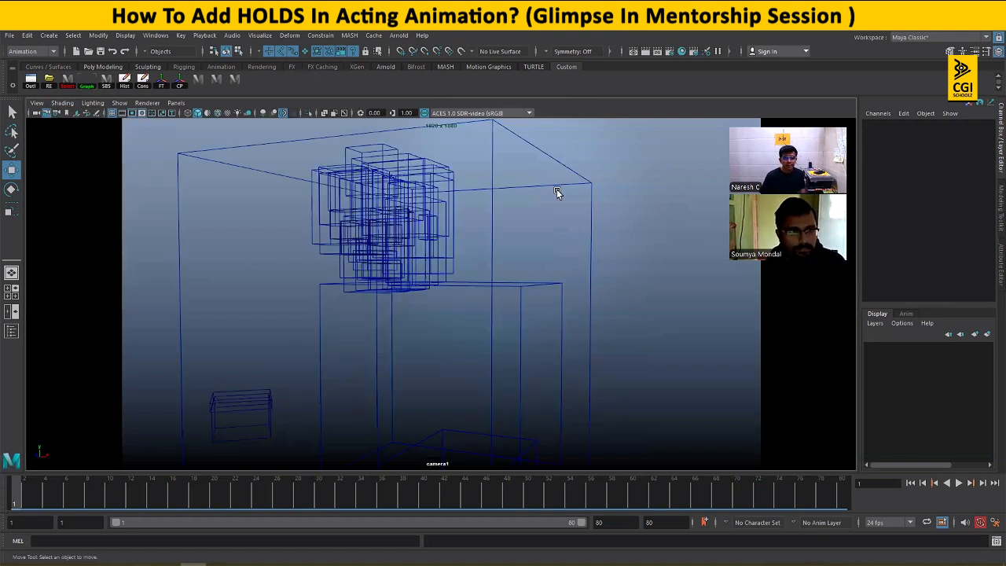
{"action": "key", "text": "space"}
{"action": "left_click", "coordinate": [477, 104]}
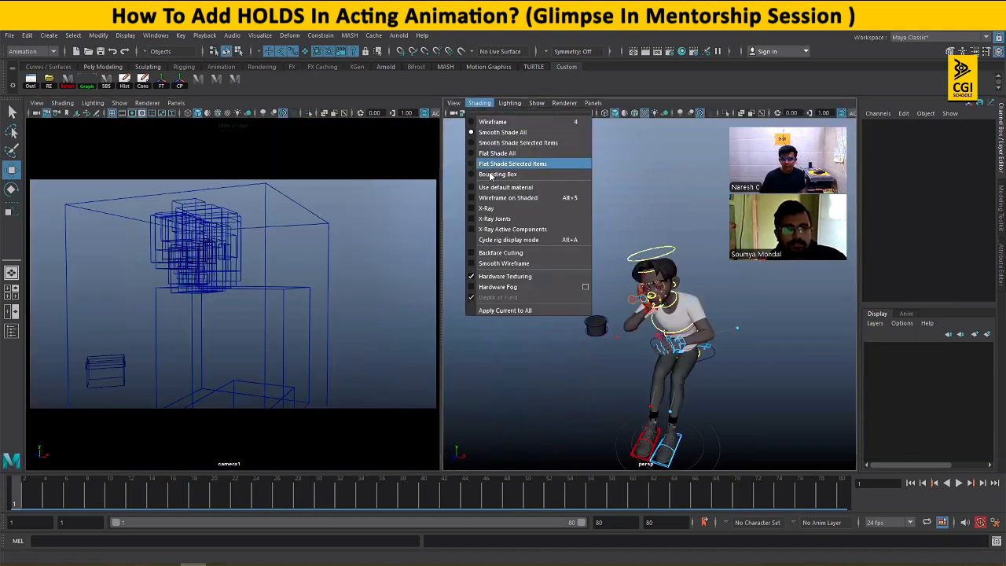
{"action": "left_click", "coordinate": [498, 175]}
{"action": "mouse_move", "coordinate": [535, 251]}
{"action": "left_mouse_down", "text": "alt"}
{"action": "mouse_move", "coordinate": [700, 357]}
{"action": "mouse_move", "coordinate": [589, 351]}
{"action": "left_mouse_up", "text": "alt"}
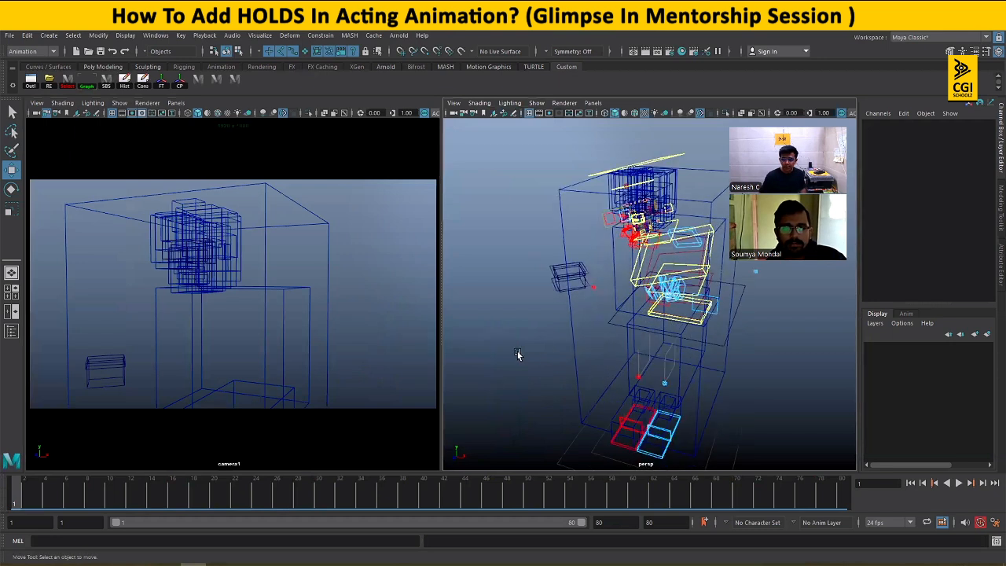
- Save the scene file with the retimed poses and restore the Move tool
{"action": "key", "text": "q"}
{"action": "key", "text": "ctrl+s"}
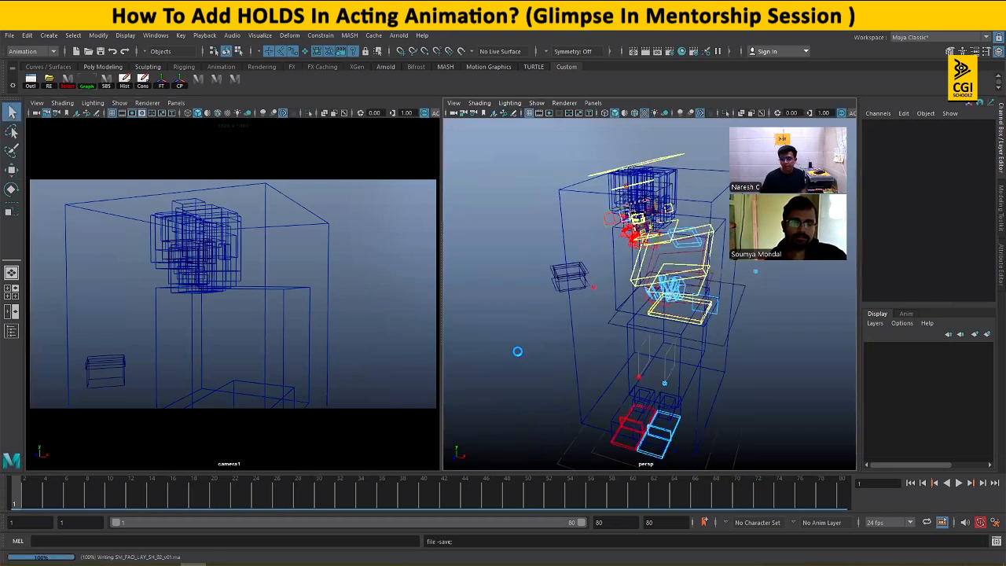
{"action": "key", "text": "w"}
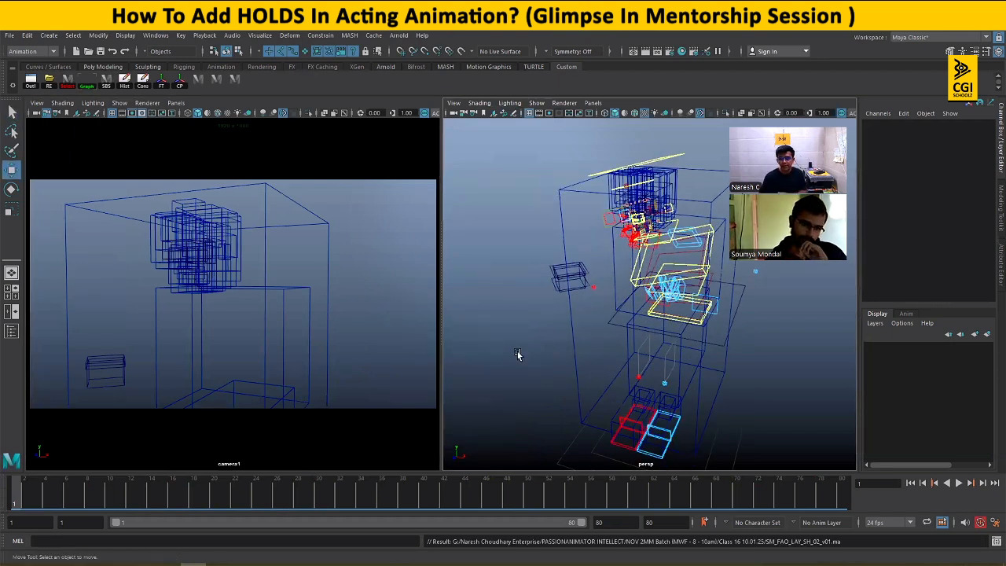